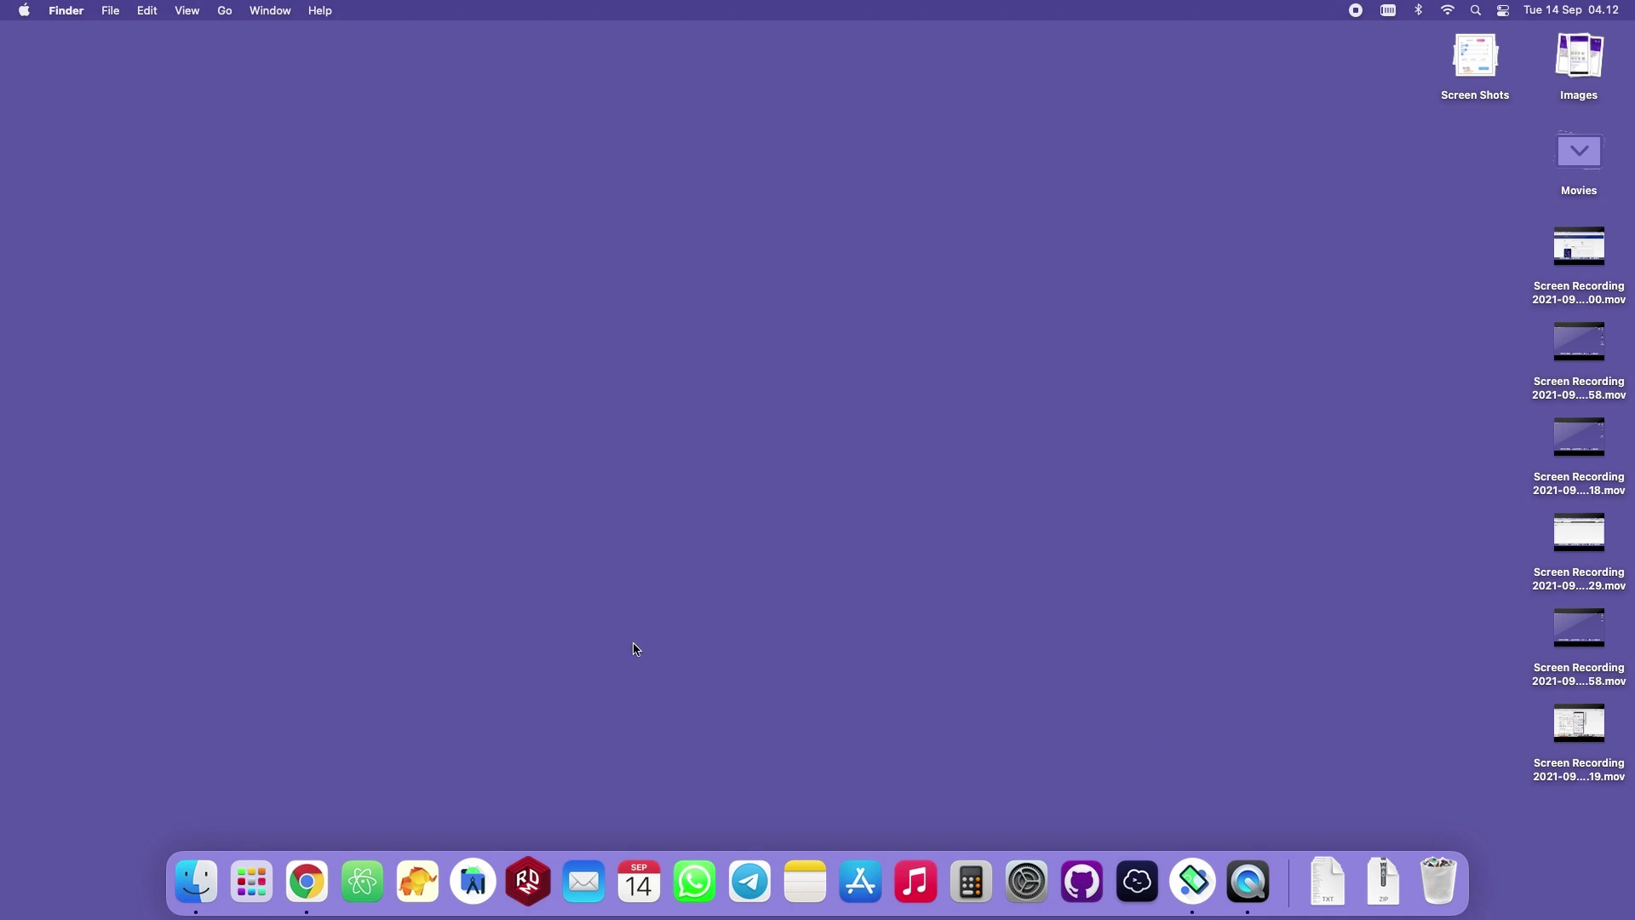
# Sign in to cPanel from the hosting client area and open File Manager.
pyautogui.click(308, 886)
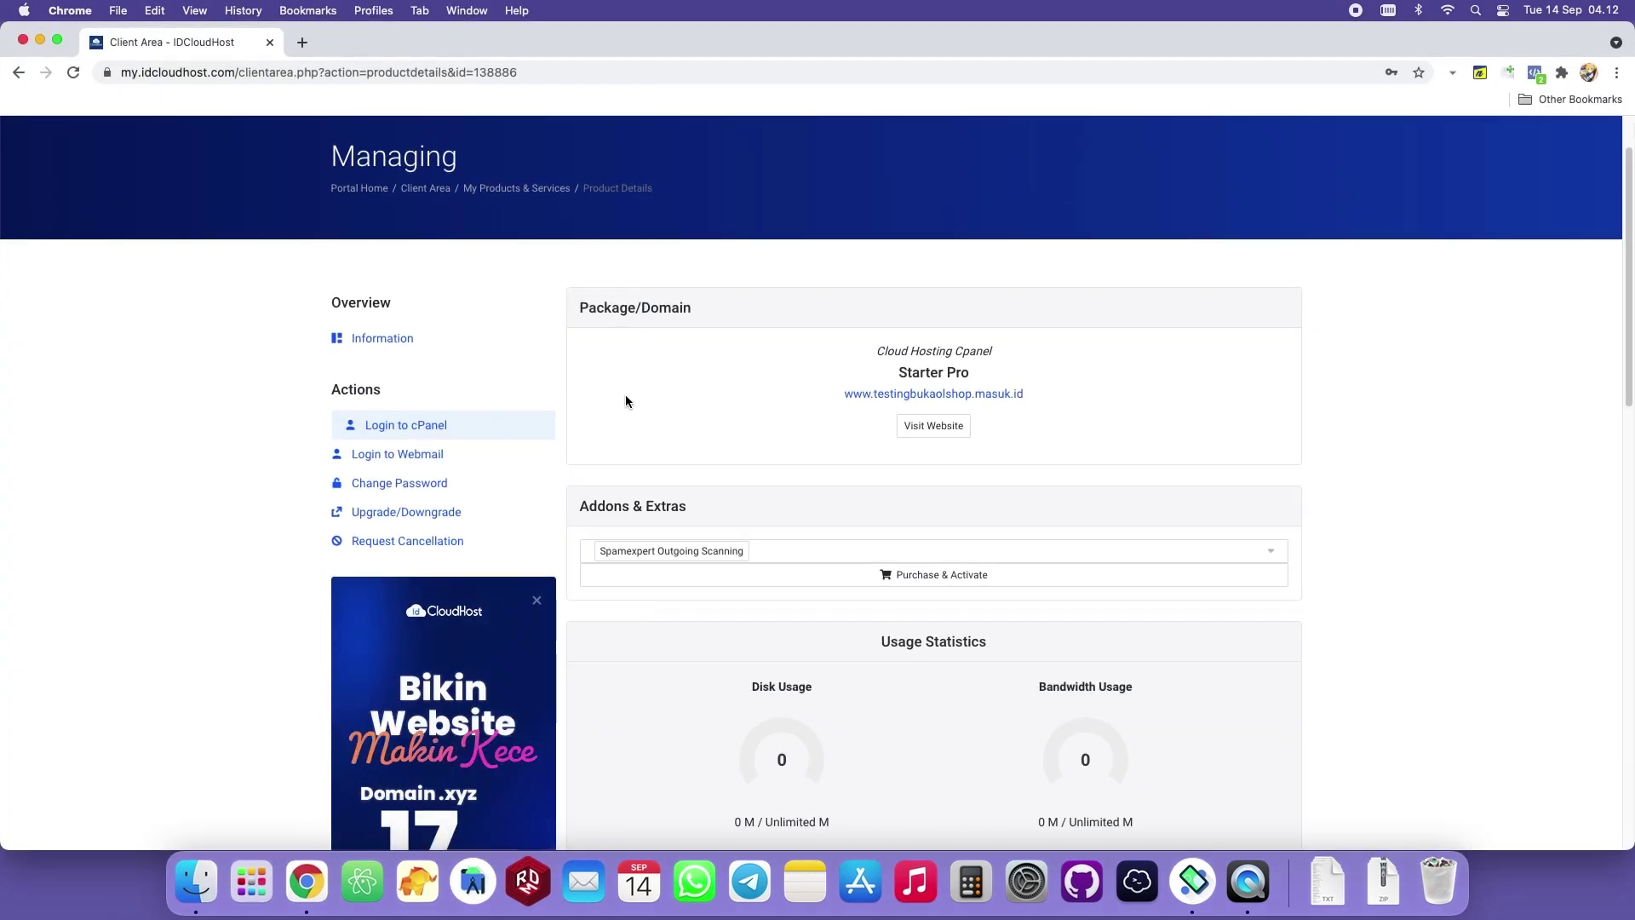
pyautogui.click(404, 426)
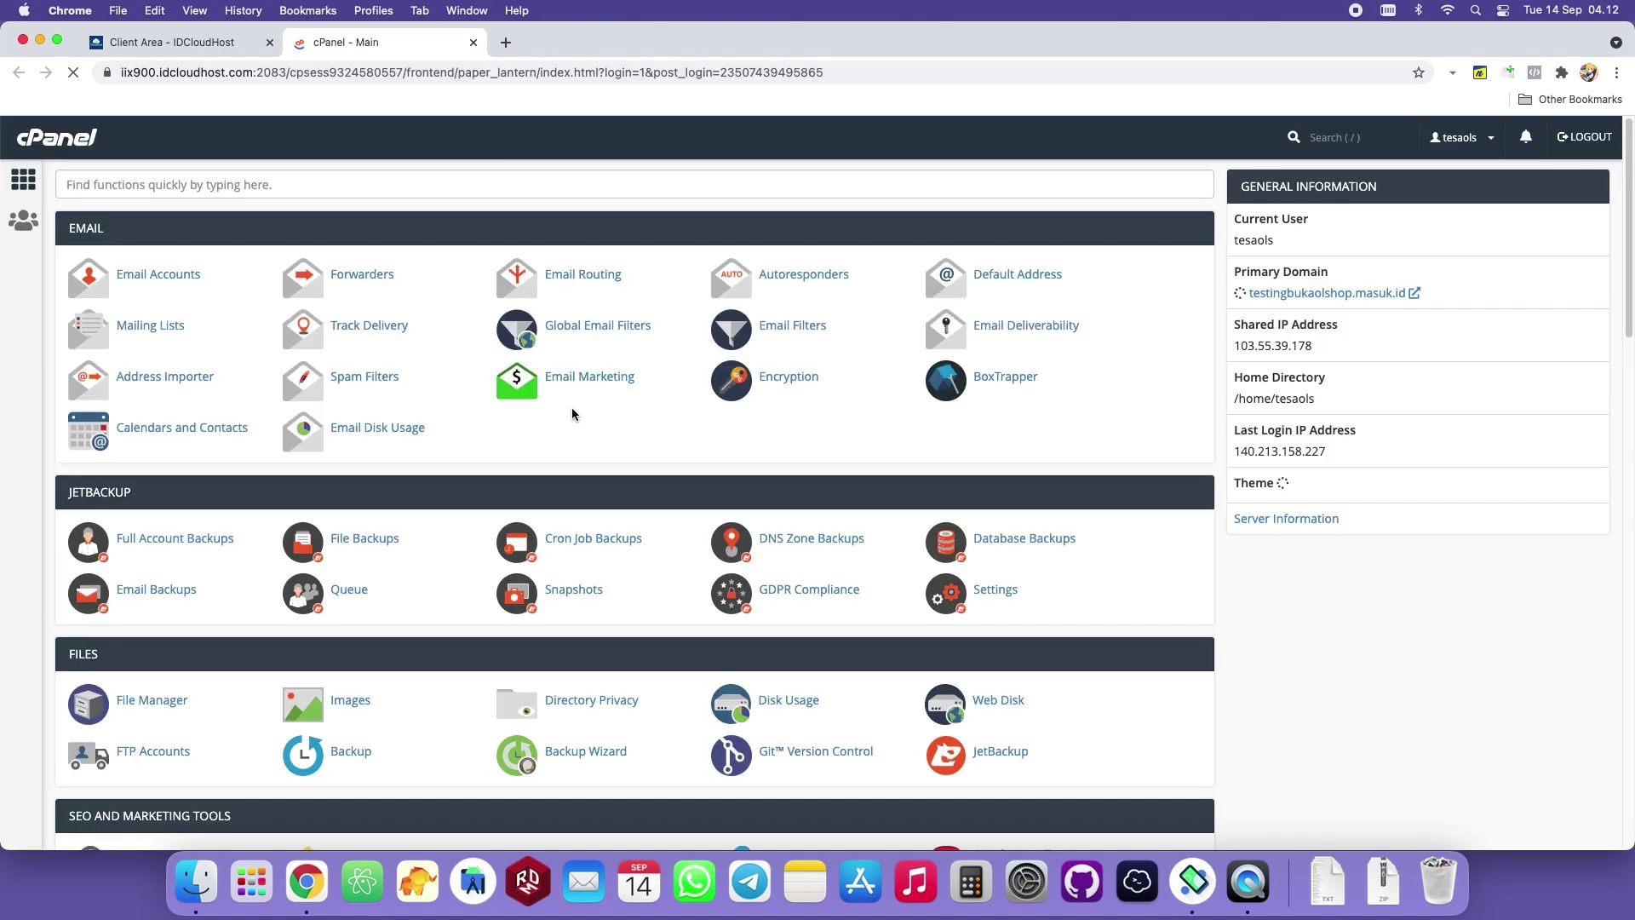
pyautogui.scroll(-3, 540, 363)
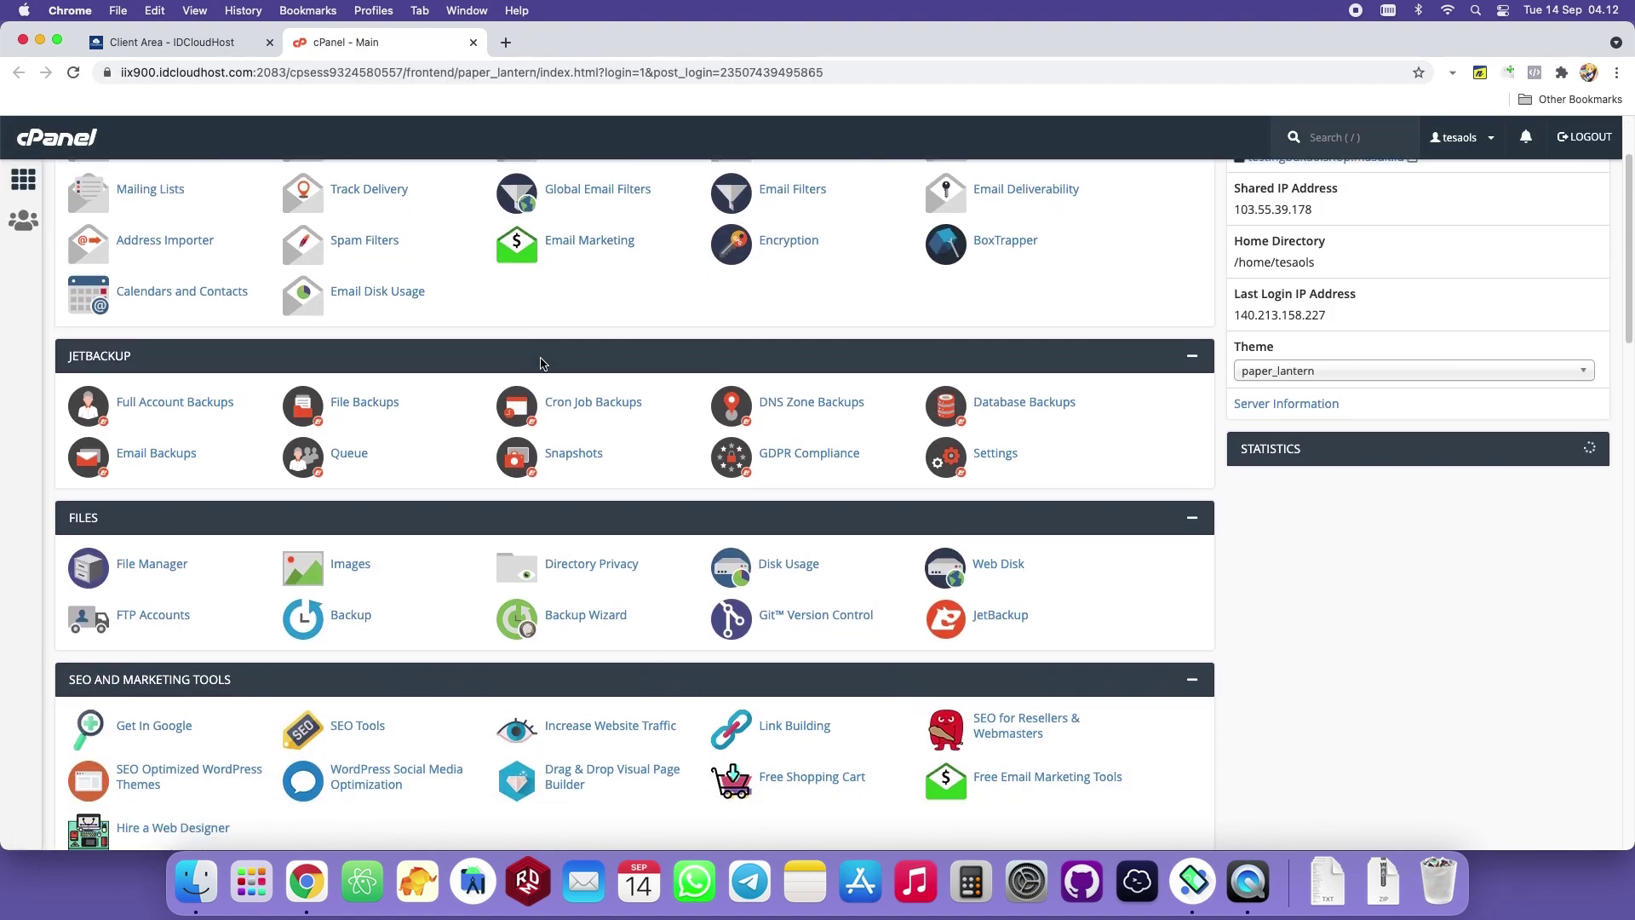
pyautogui.scroll(-1, 541, 369)
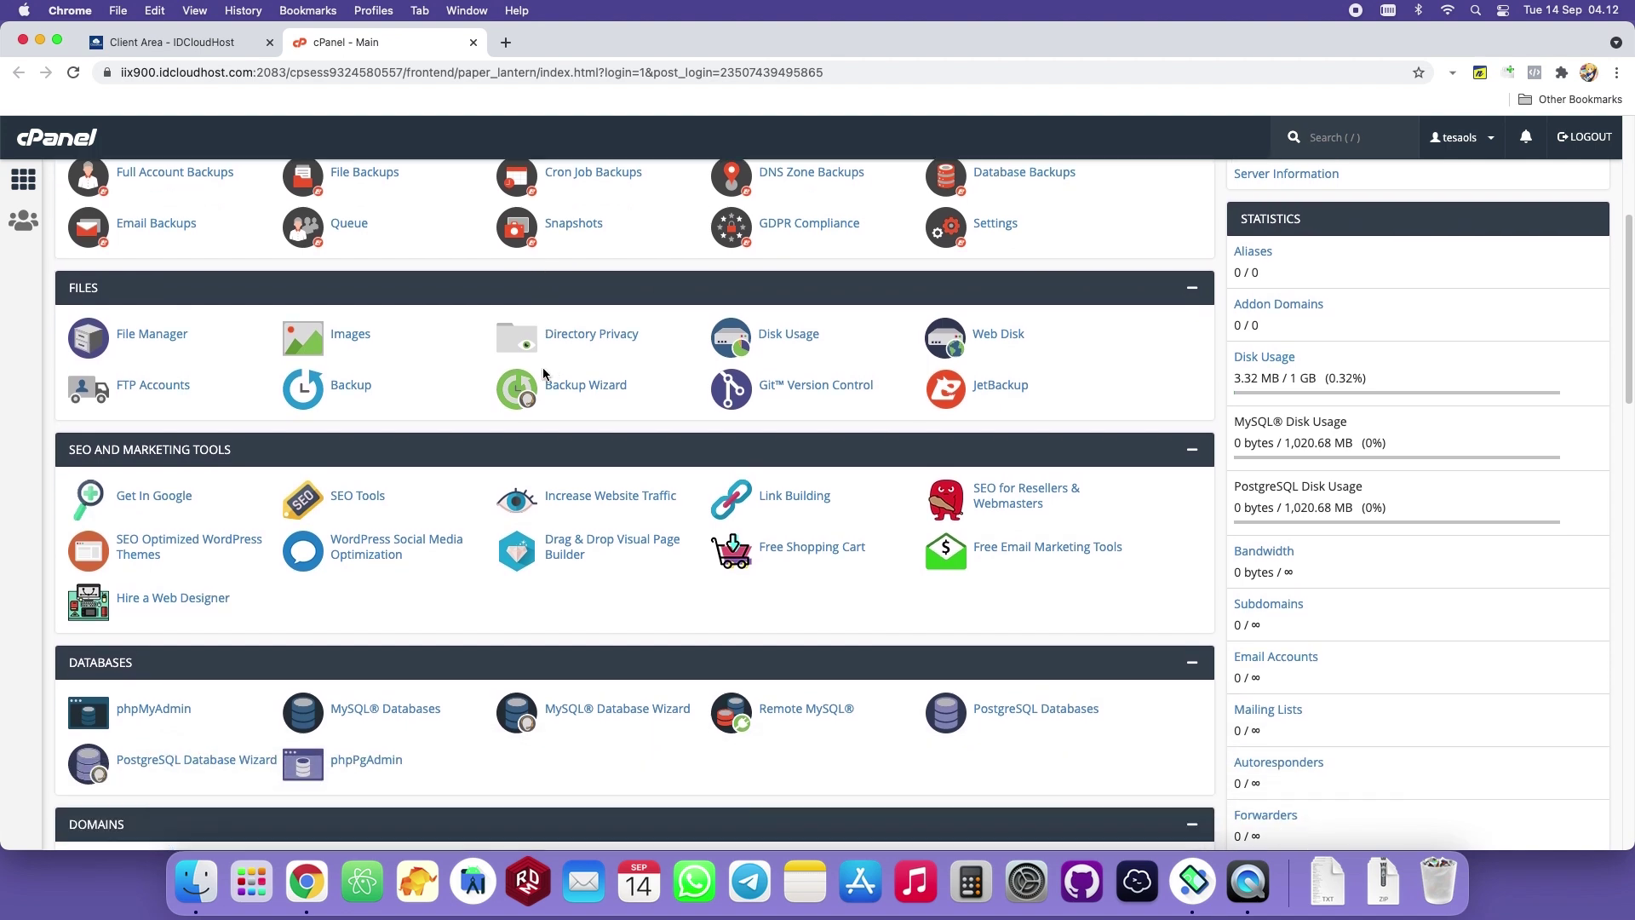
pyautogui.click(150, 336)
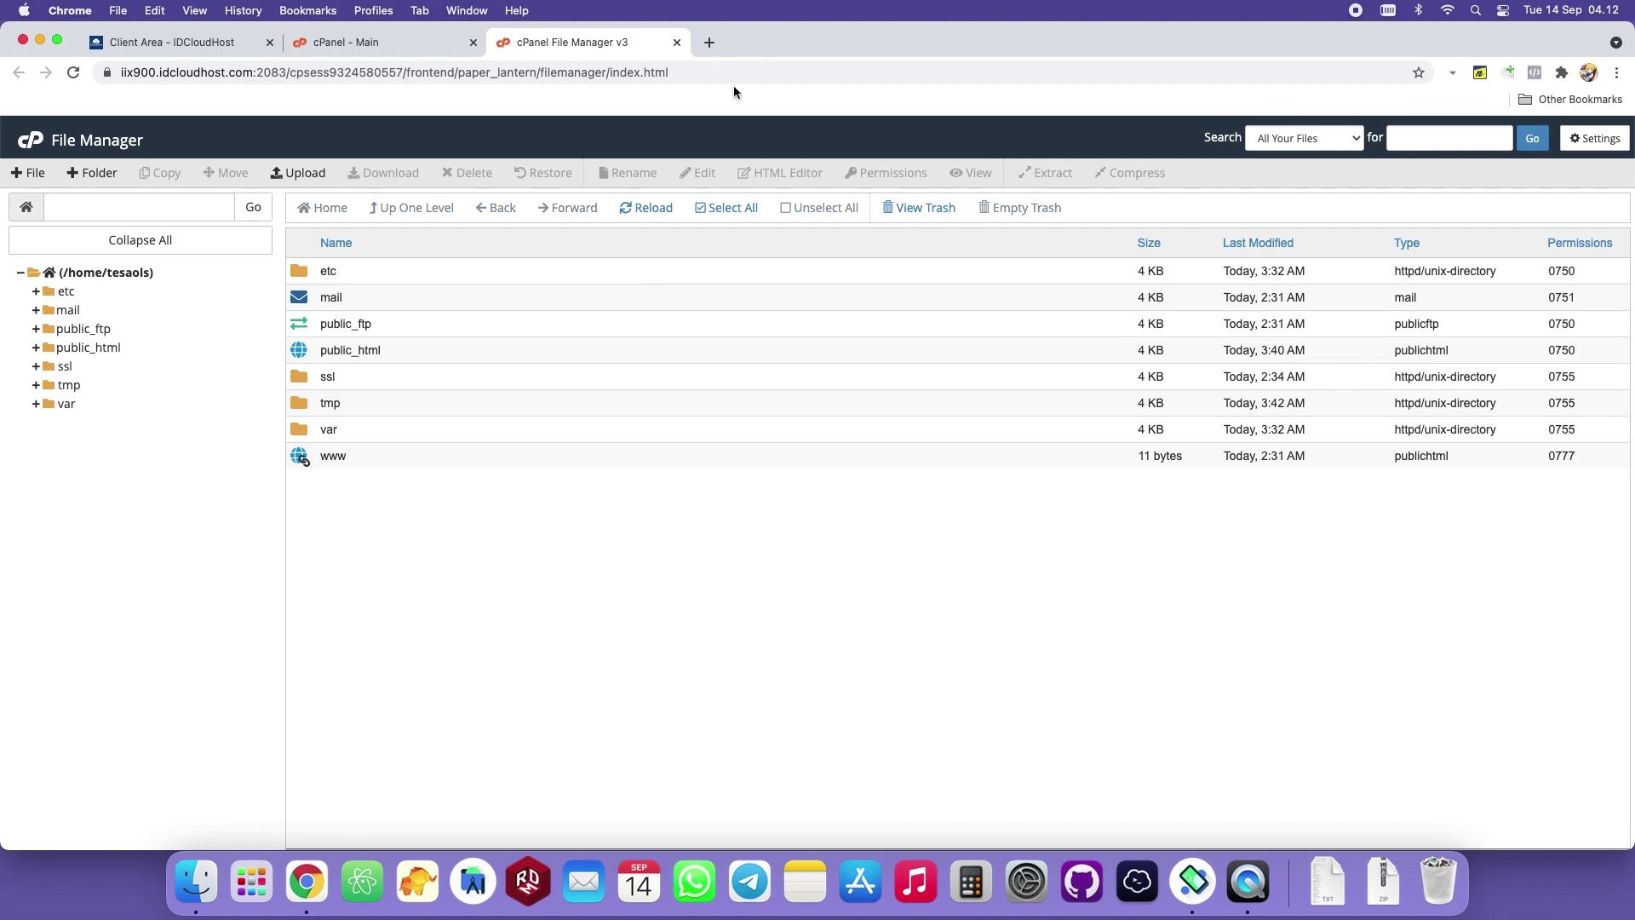
# Create a folder named cekmutasi inside public_html and open it.
pyautogui.doubleClick(423, 349)
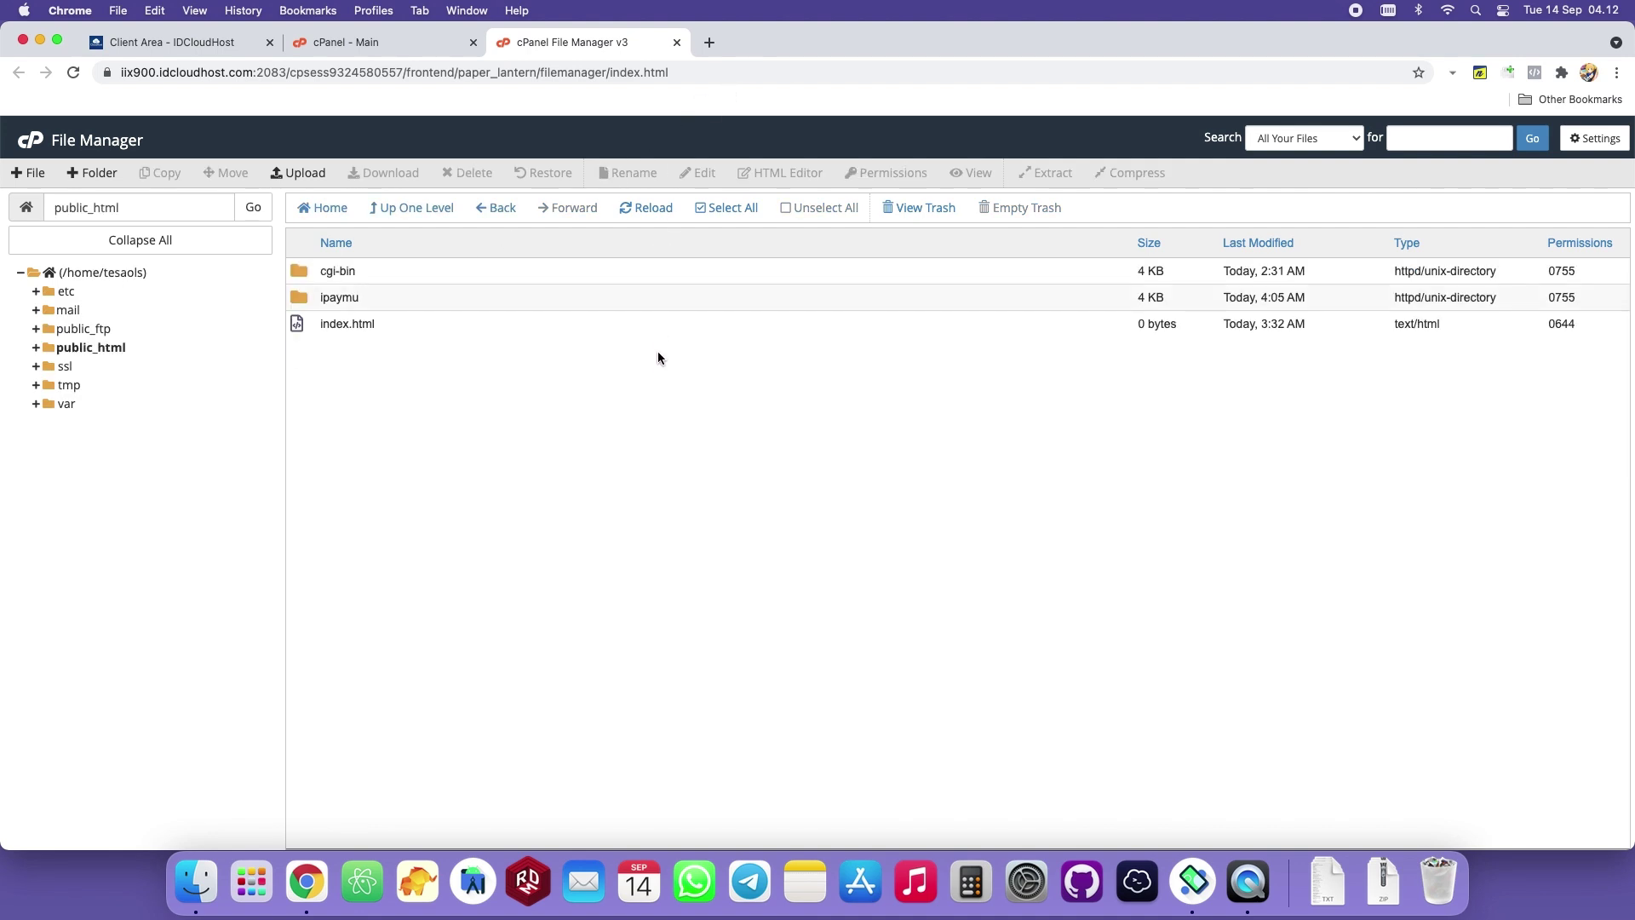
pyautogui.click(92, 173)
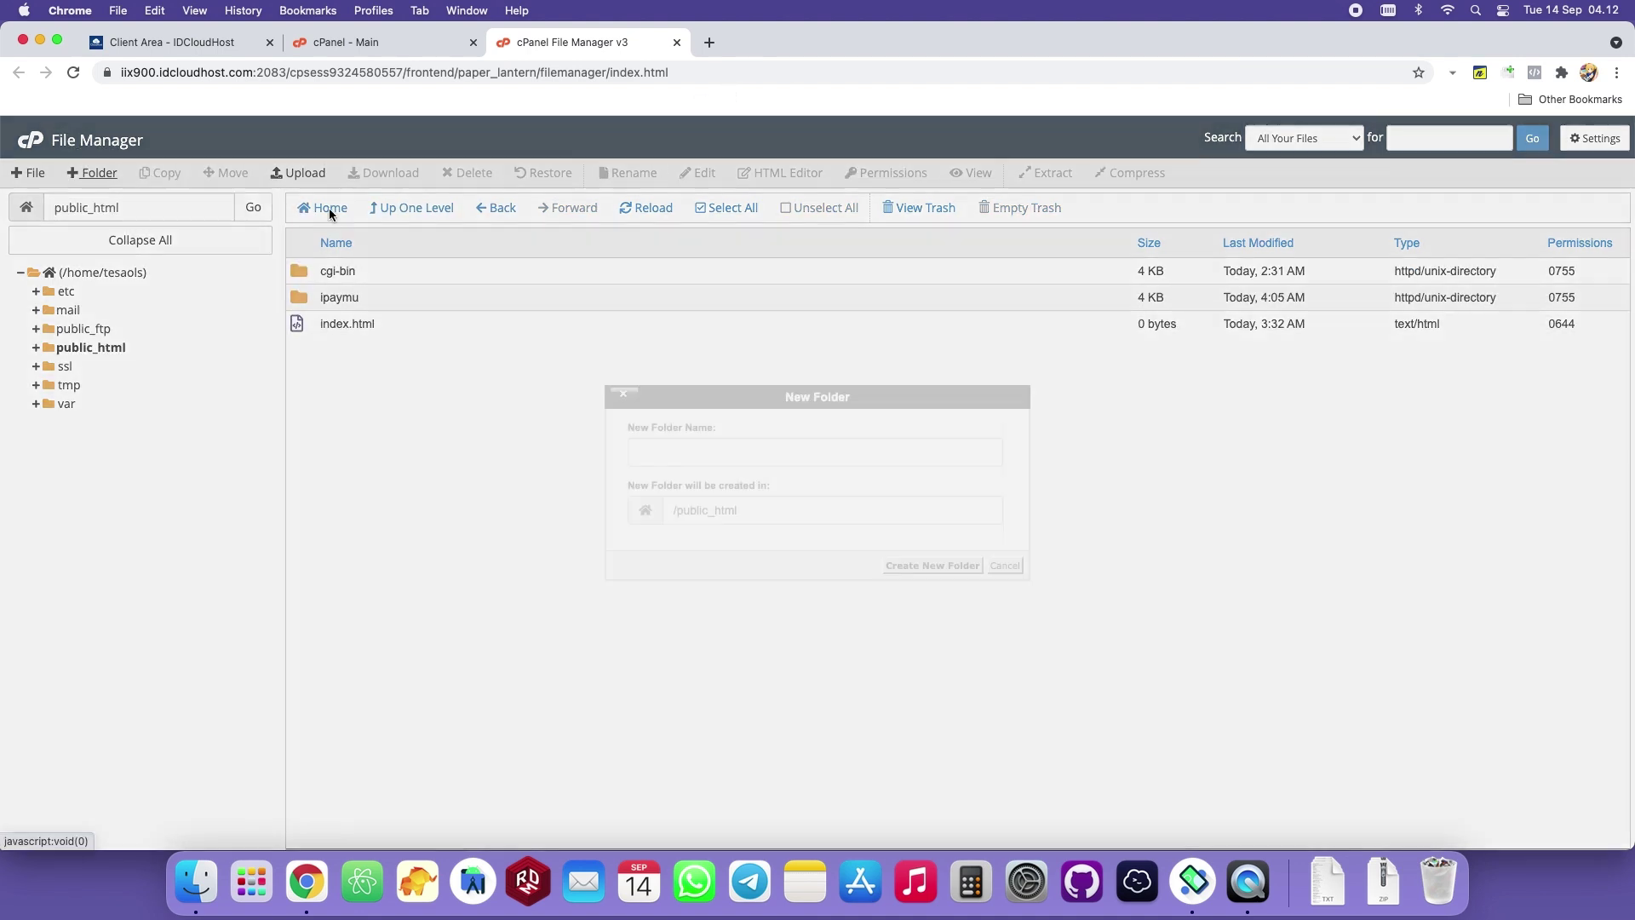
pyautogui.write('cekmutasi')
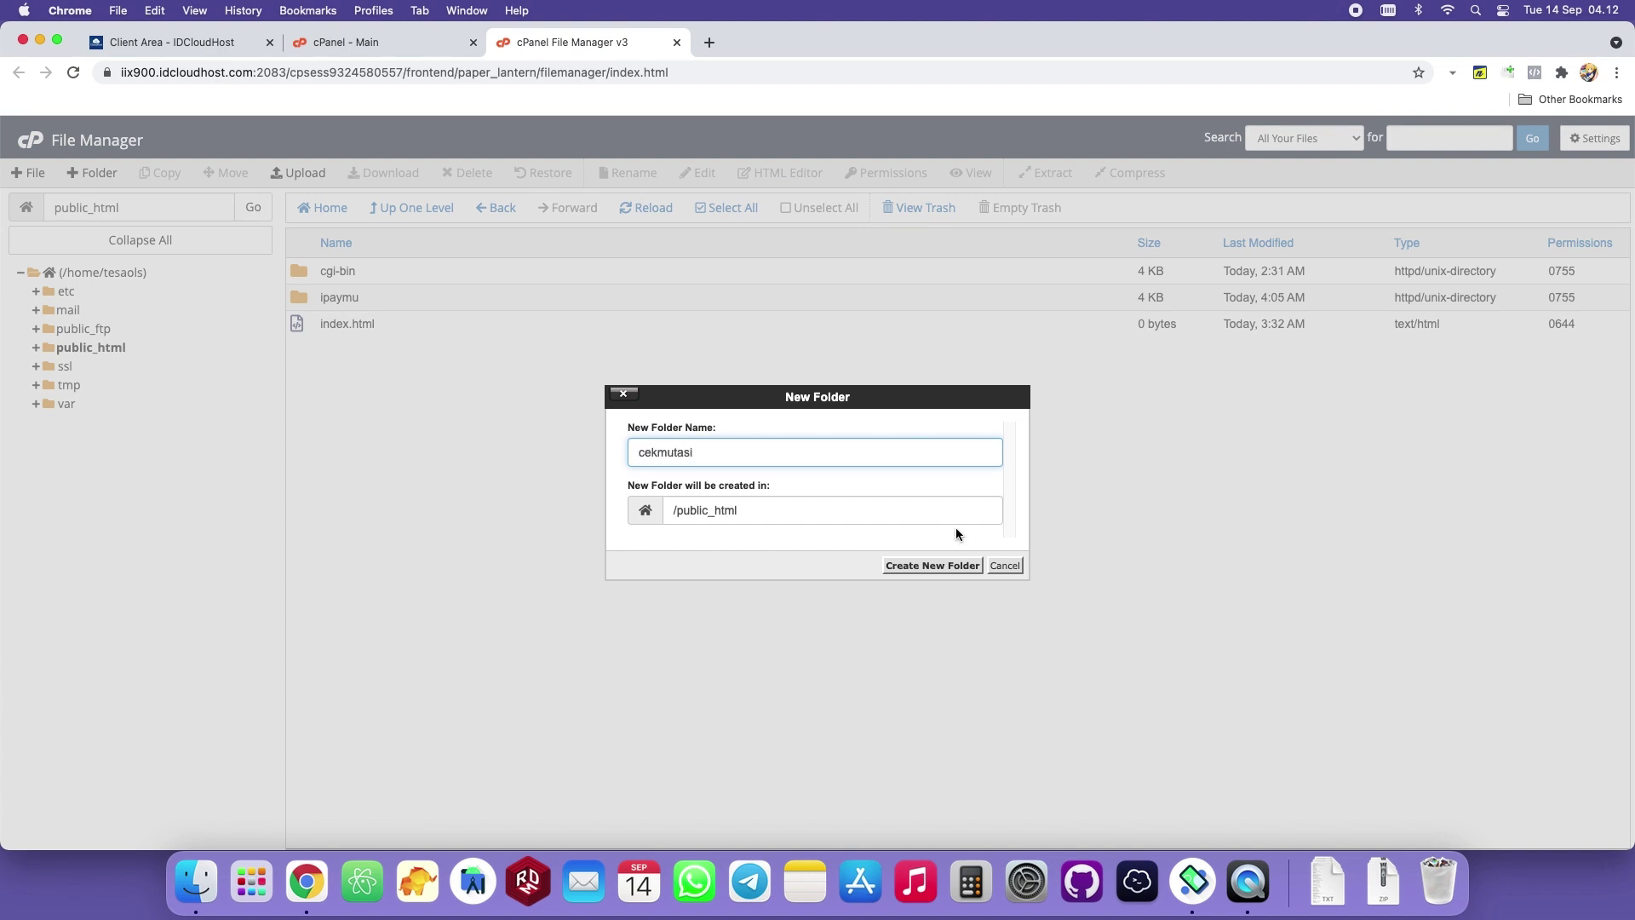
pyautogui.click(935, 566)
pyautogui.doubleClick(442, 271)
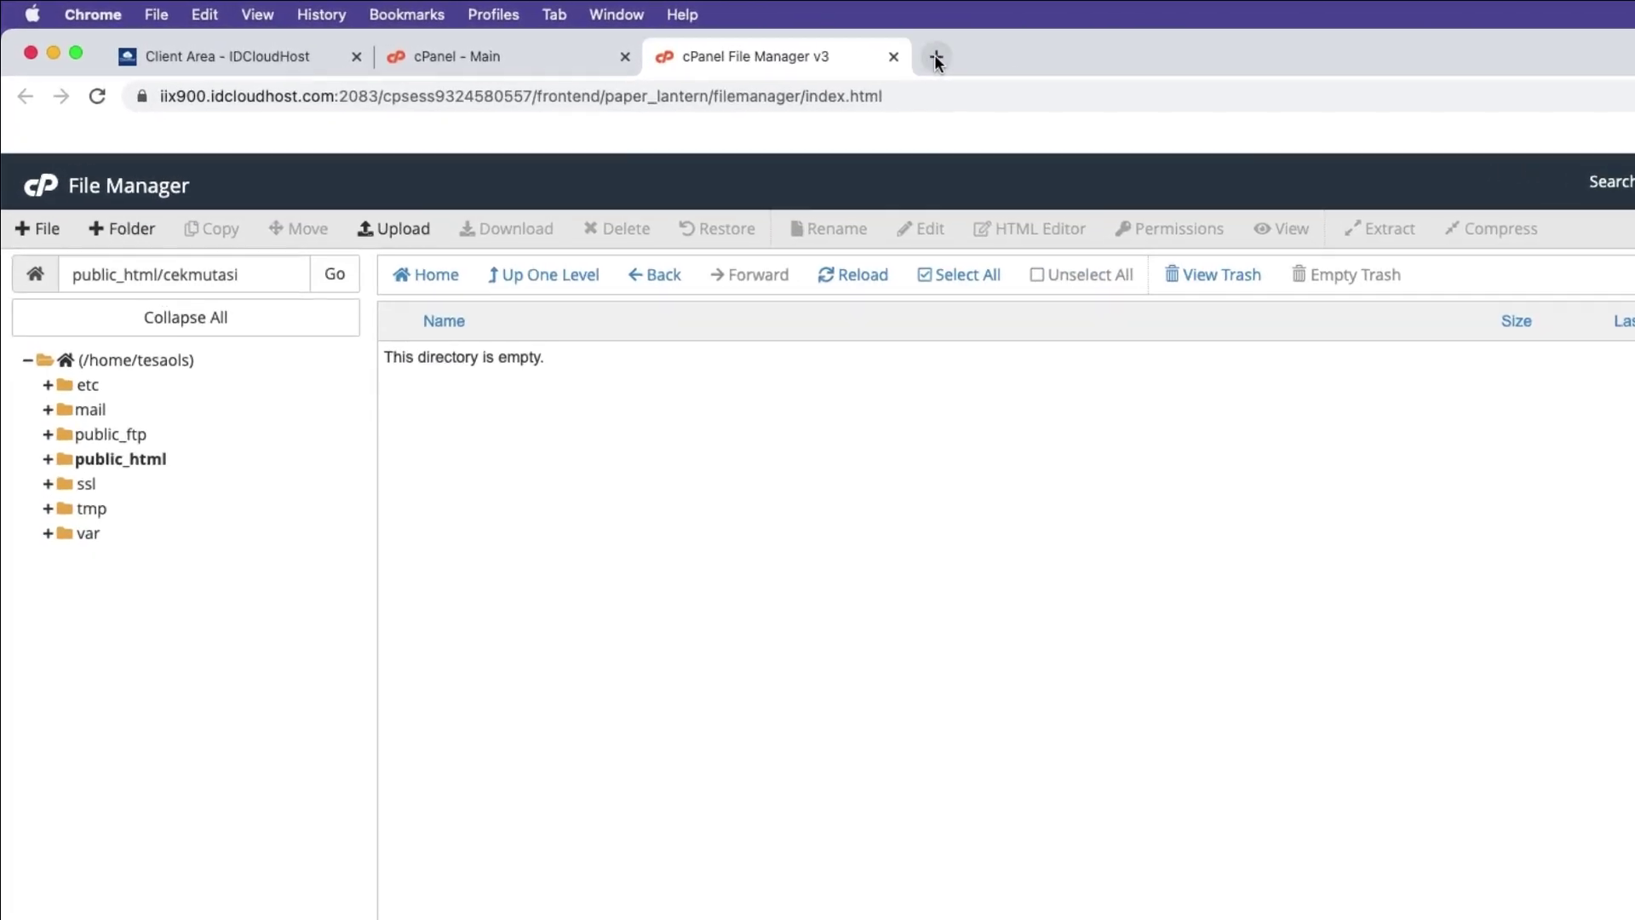
# Go to the bukaolshop GitHub page and download the cekmutasi-topup repository as a ZIP.
pyautogui.click(935, 58)
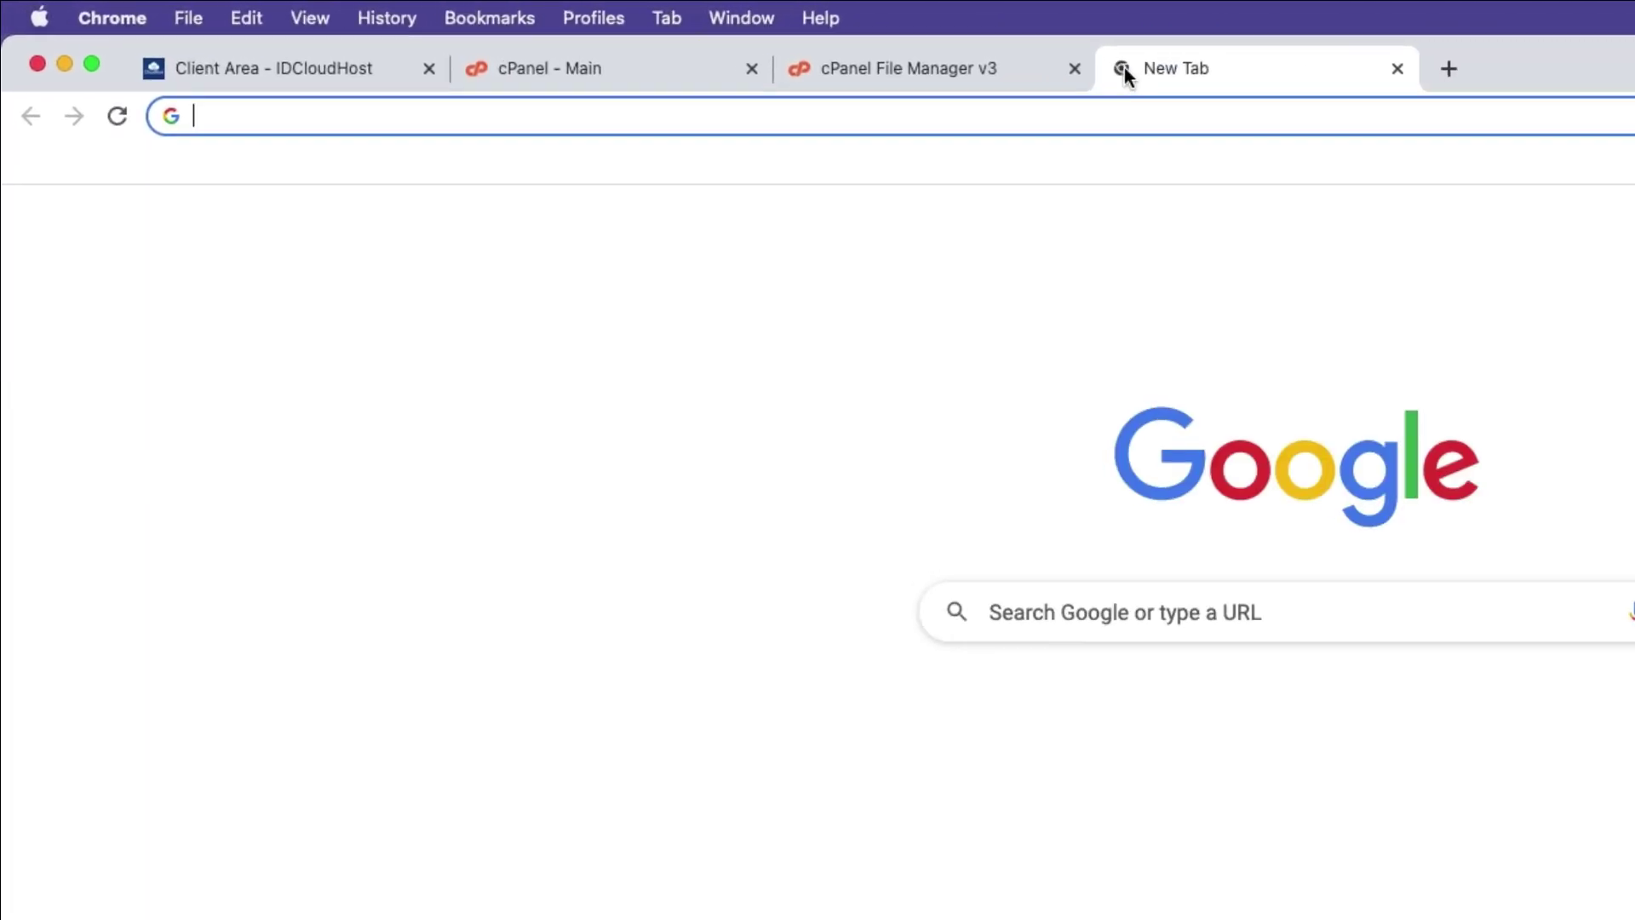
pyautogui.write('git')
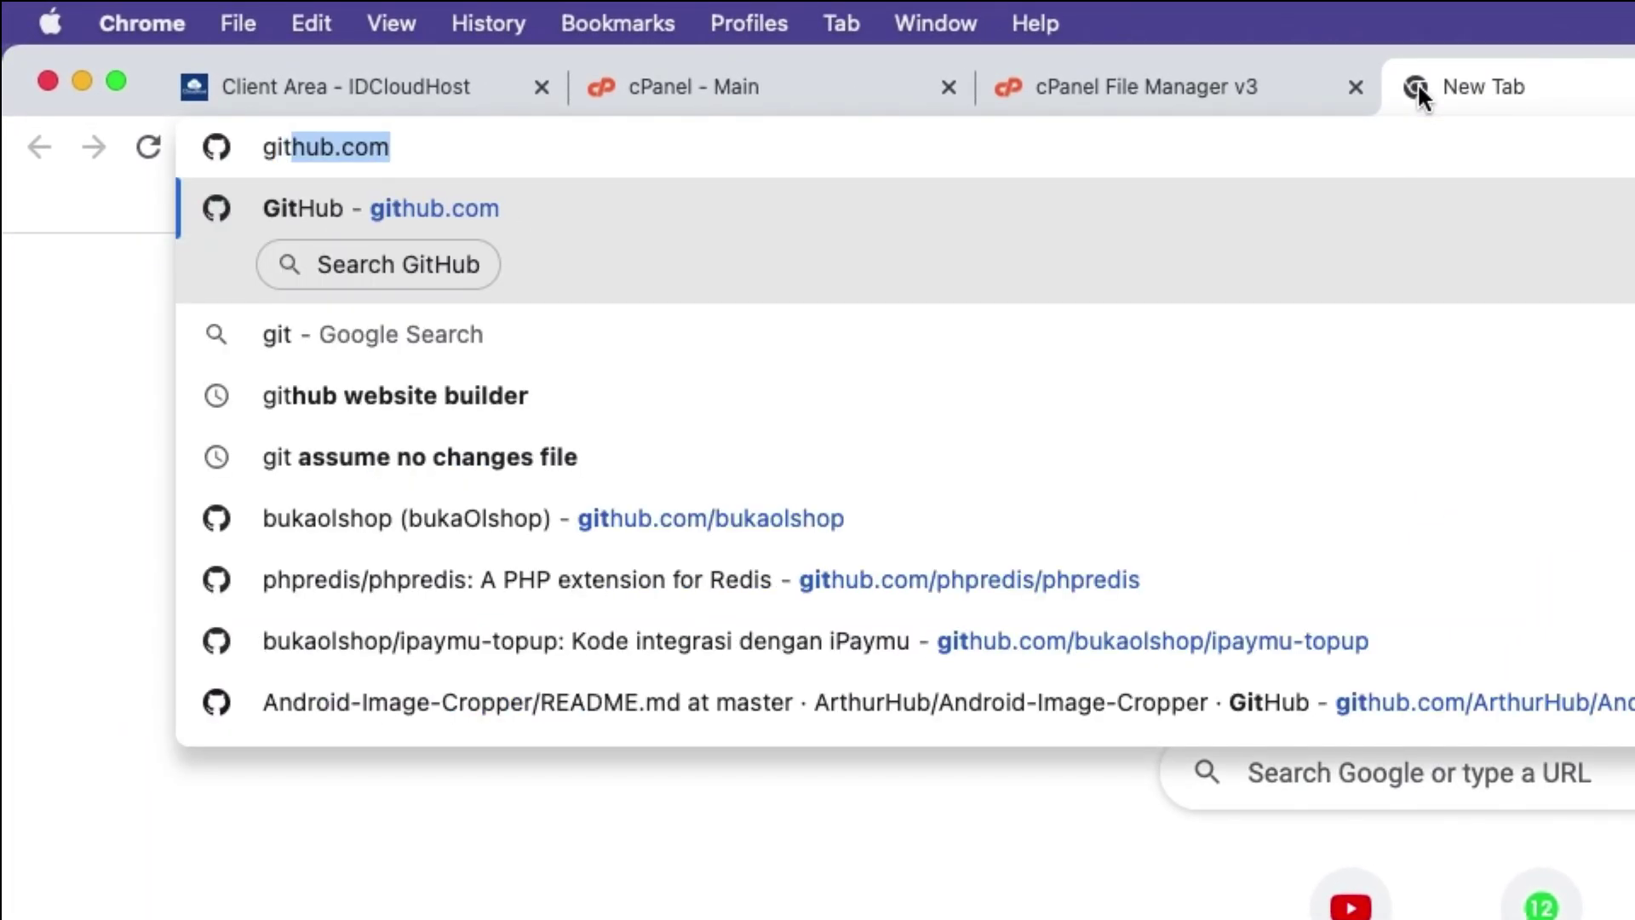
pyautogui.press('Down')
pyautogui.press('Down')
pyautogui.press('Down')
pyautogui.press('Down')
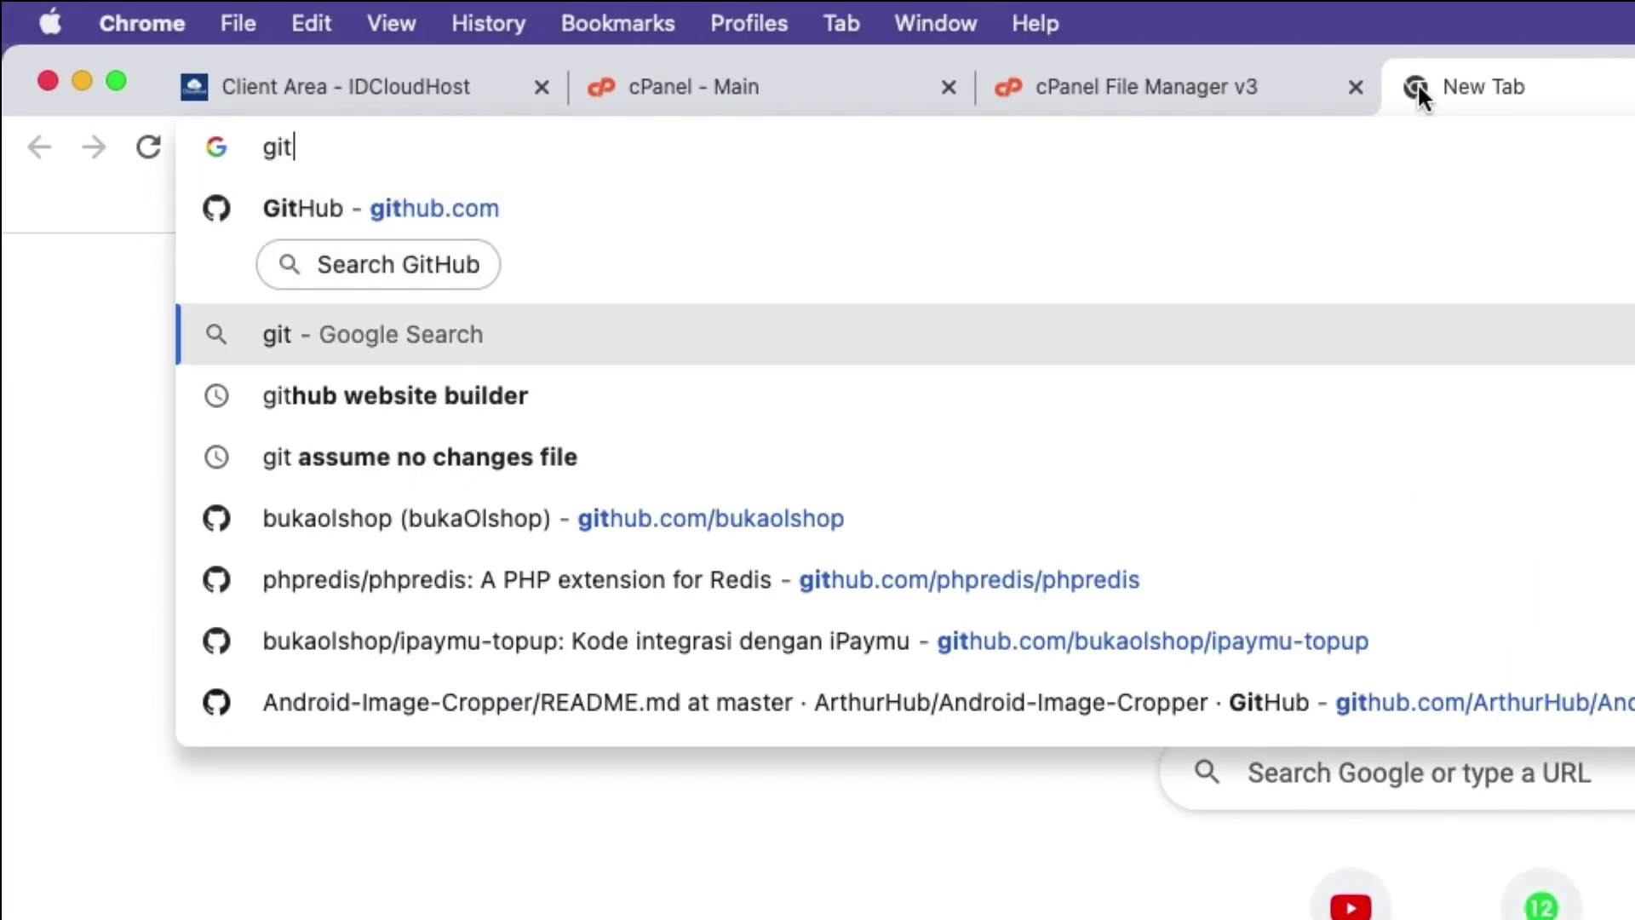
pyautogui.press('Return')
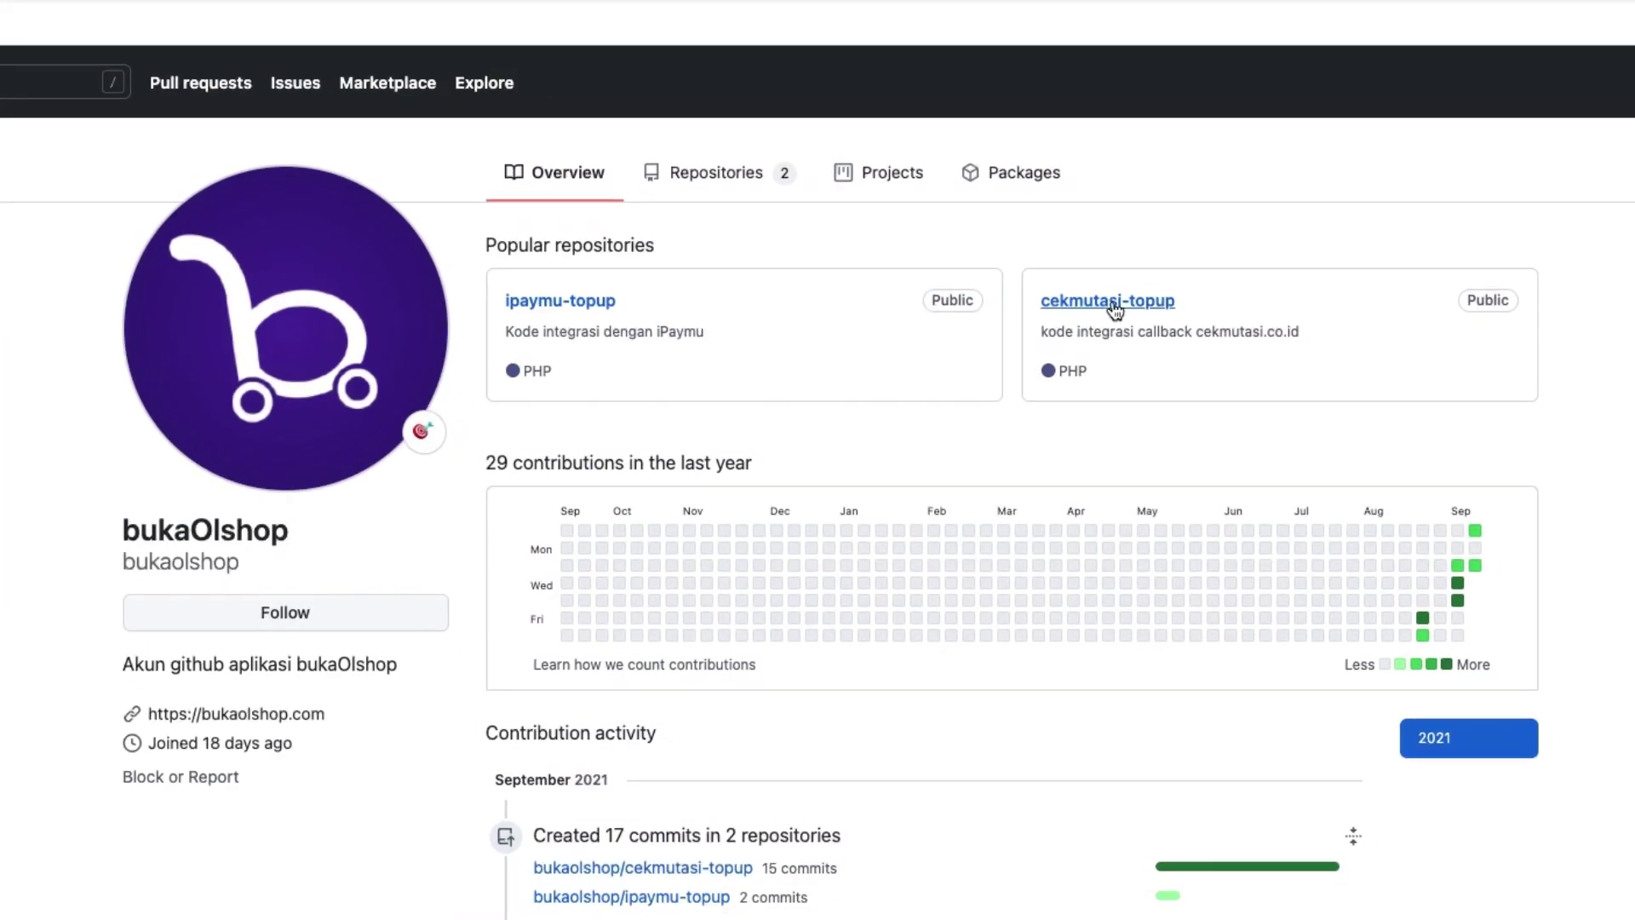
pyautogui.click(1107, 305)
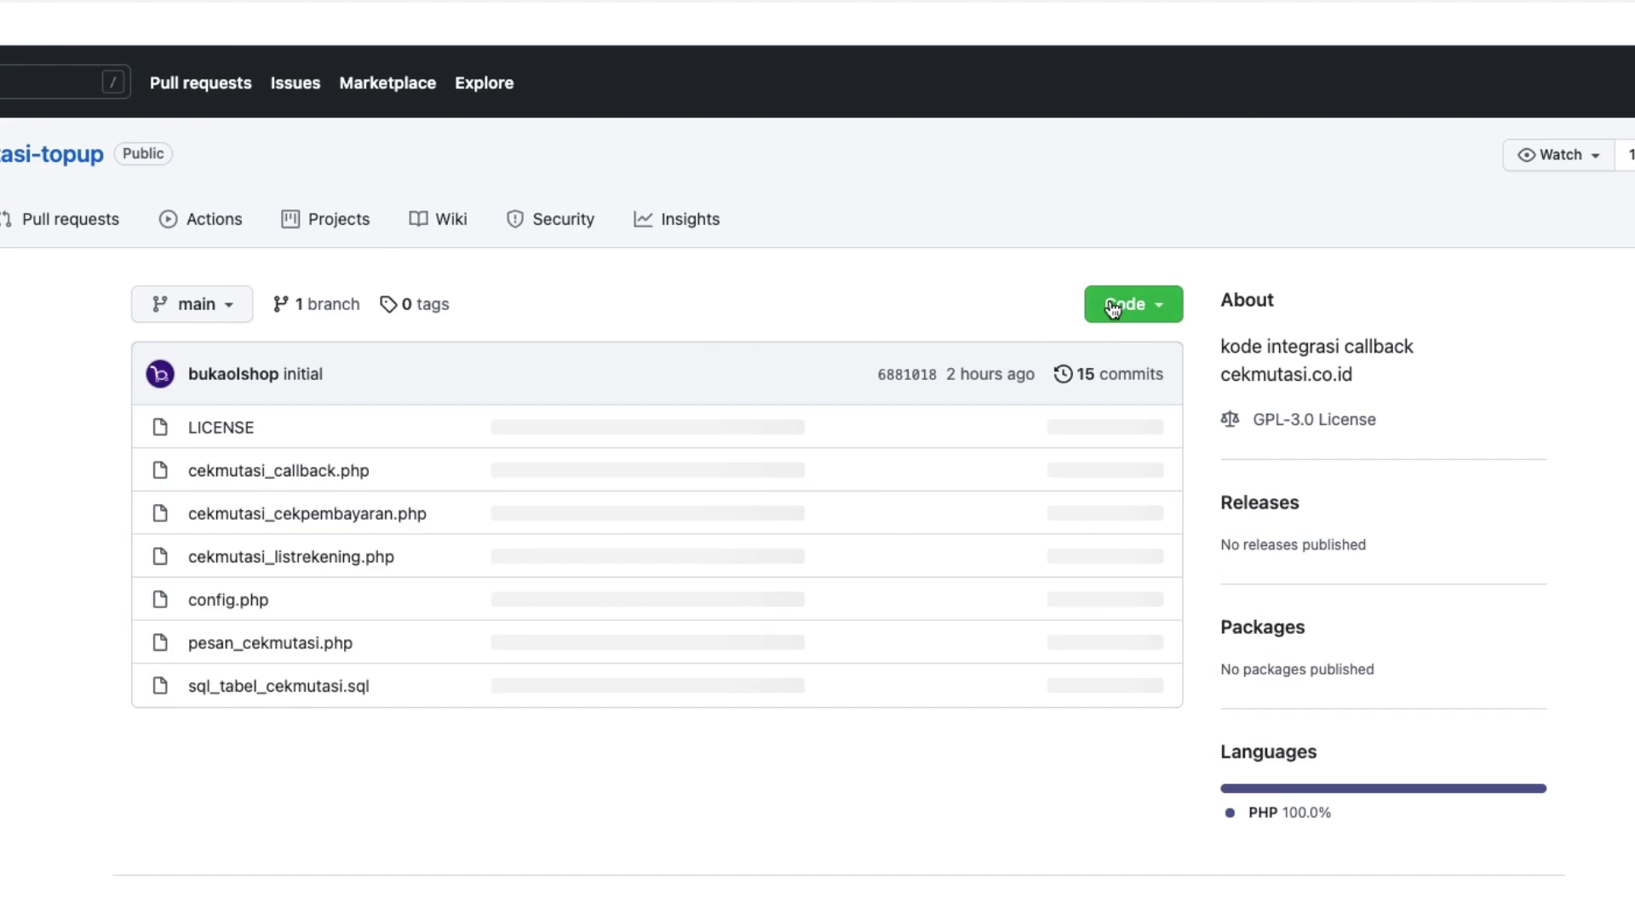
pyautogui.click(1167, 305)
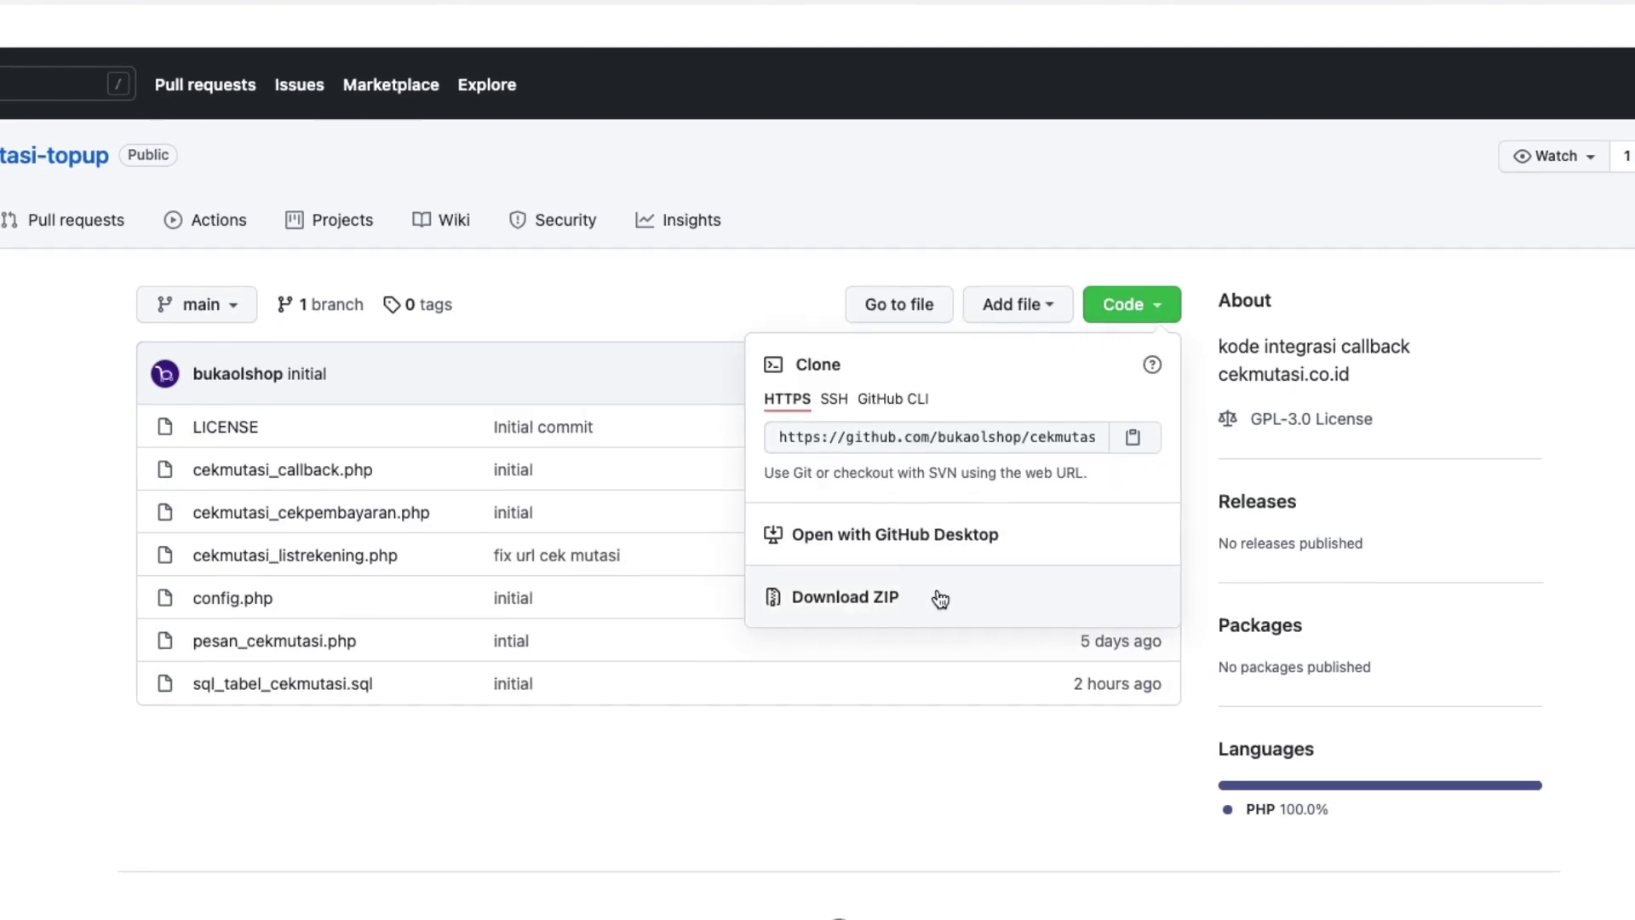
pyautogui.click(864, 599)
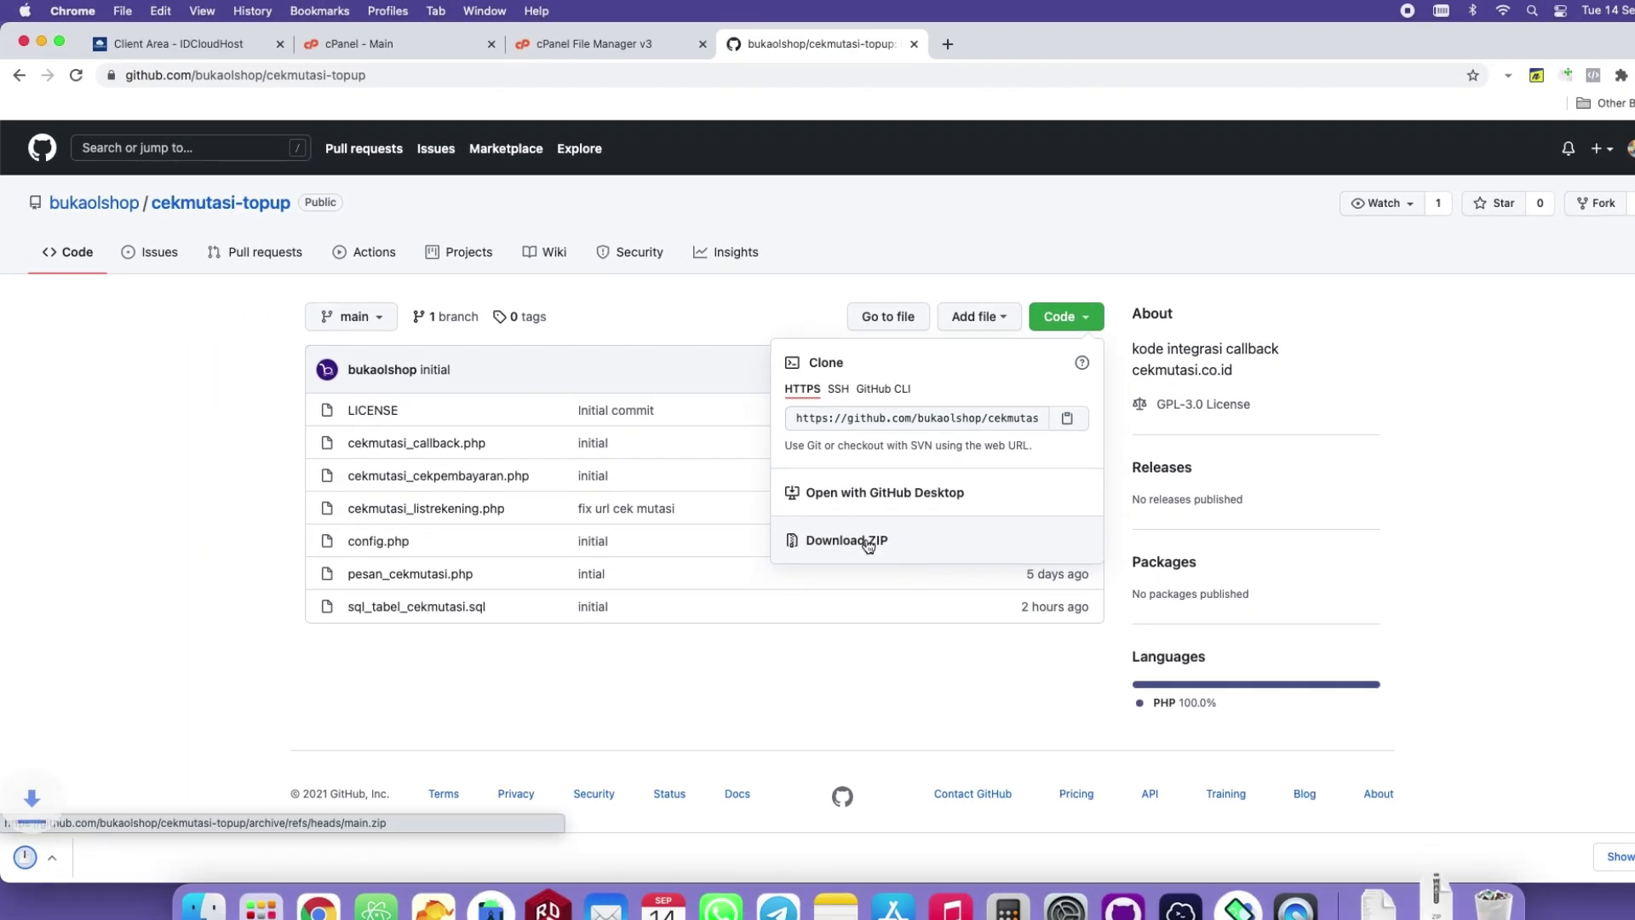
# Upload cekmutasi-topup-main.zip into the cekmutasi folder and extract it there.
pyautogui.click(598, 42)
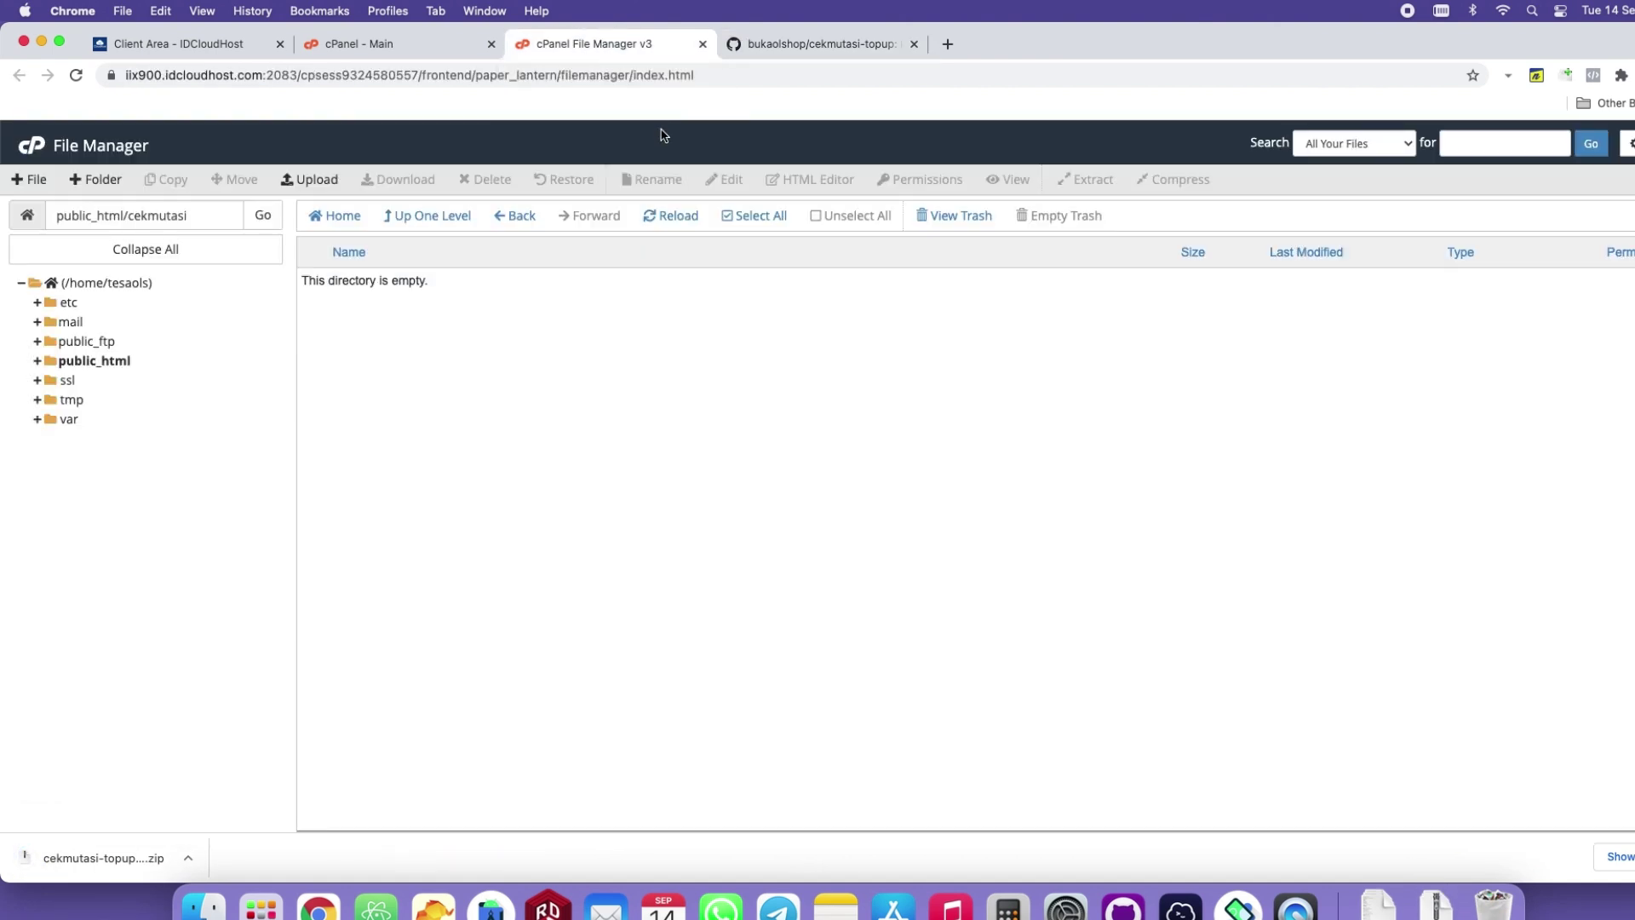
pyautogui.click(317, 179)
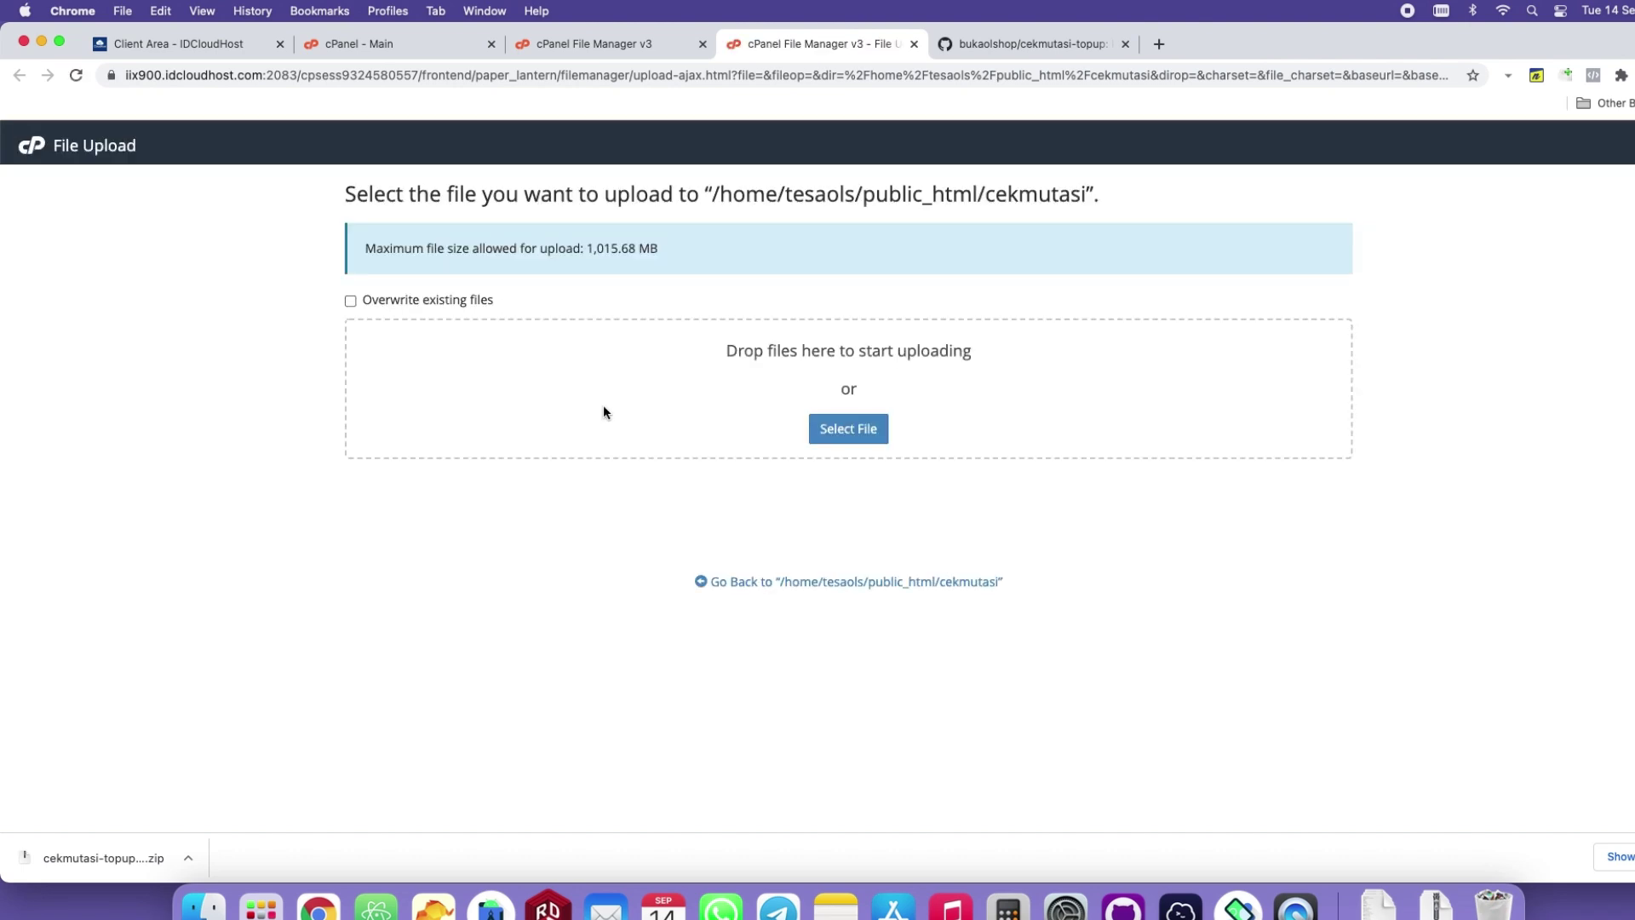
pyautogui.moveTo(93, 861); pyautogui.dragTo(770, 360)
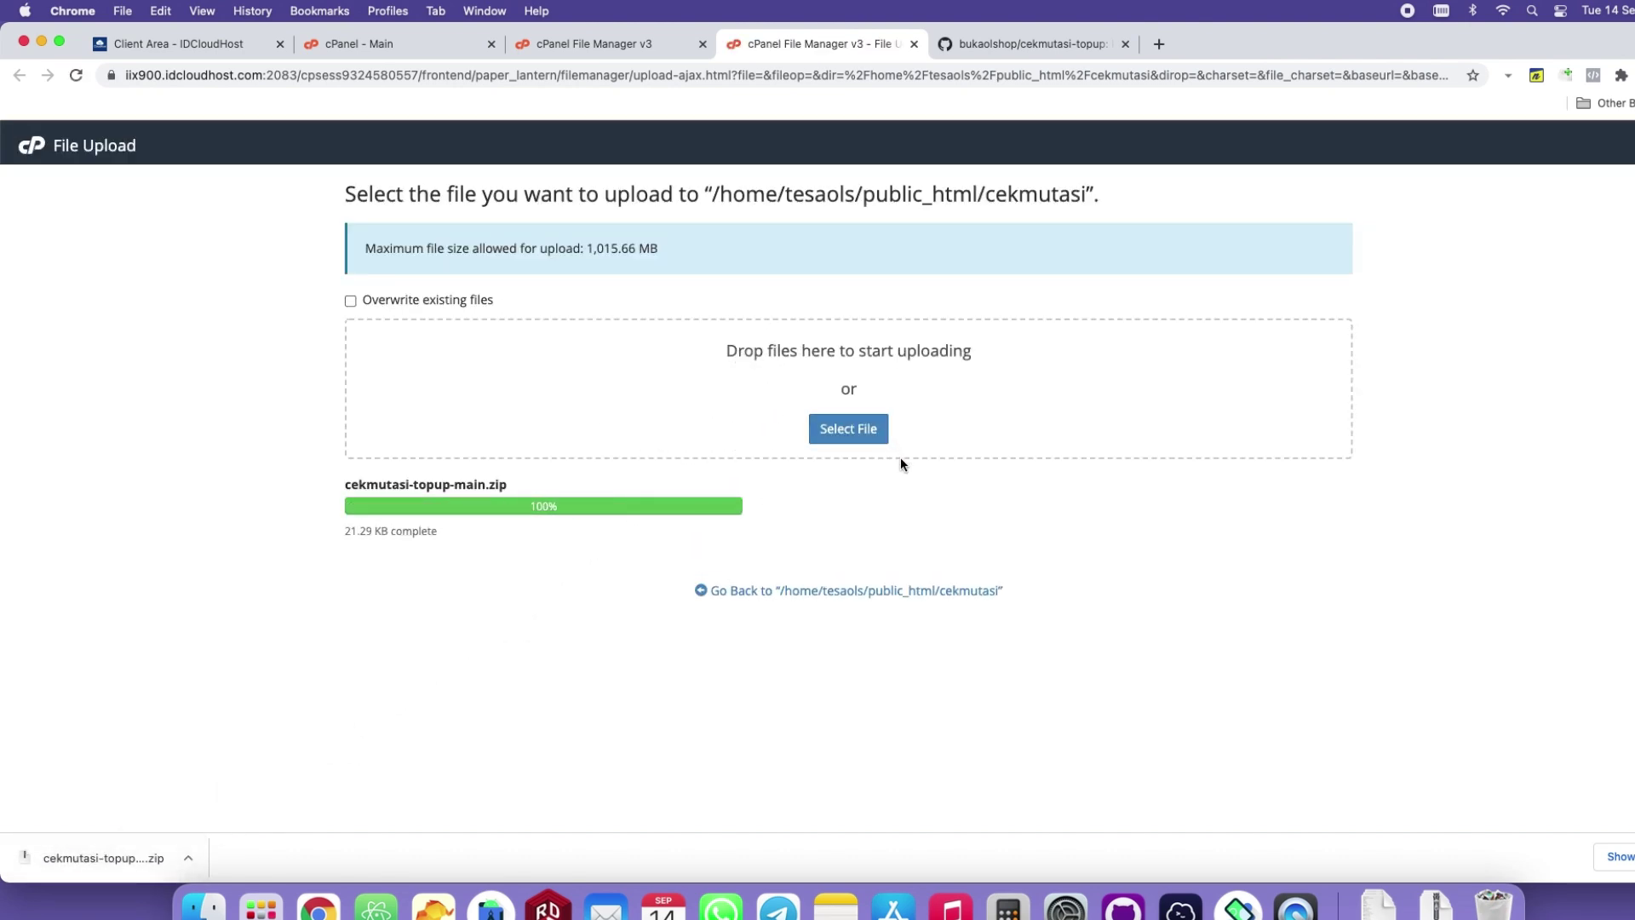
pyautogui.click(754, 592)
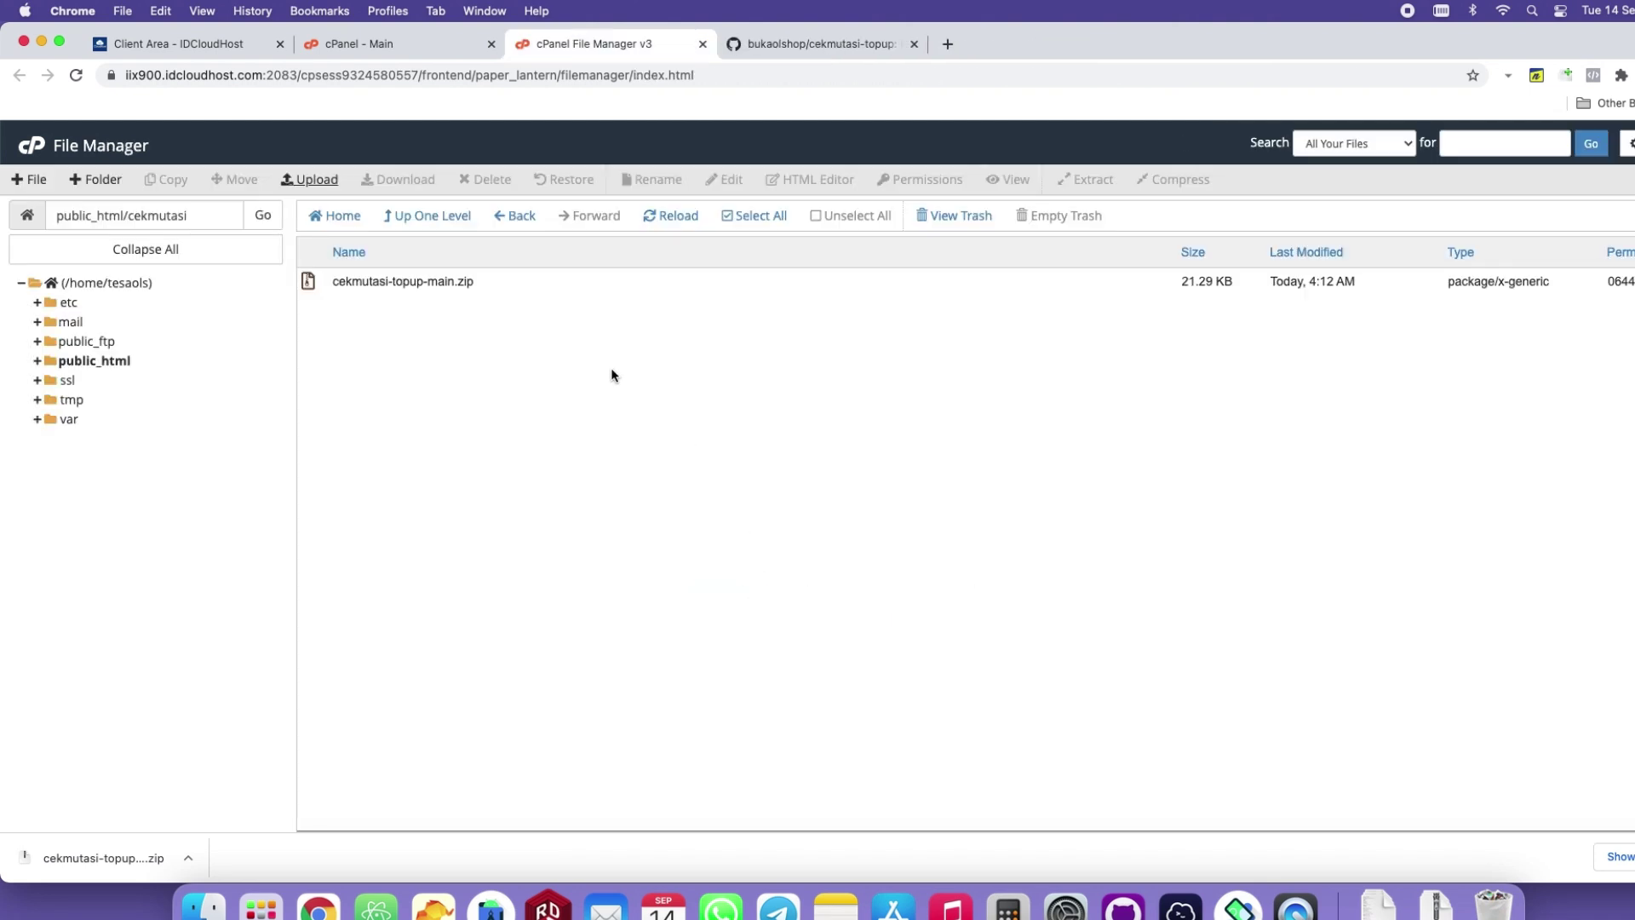
pyautogui.click(409, 289)
pyautogui.click(1100, 185)
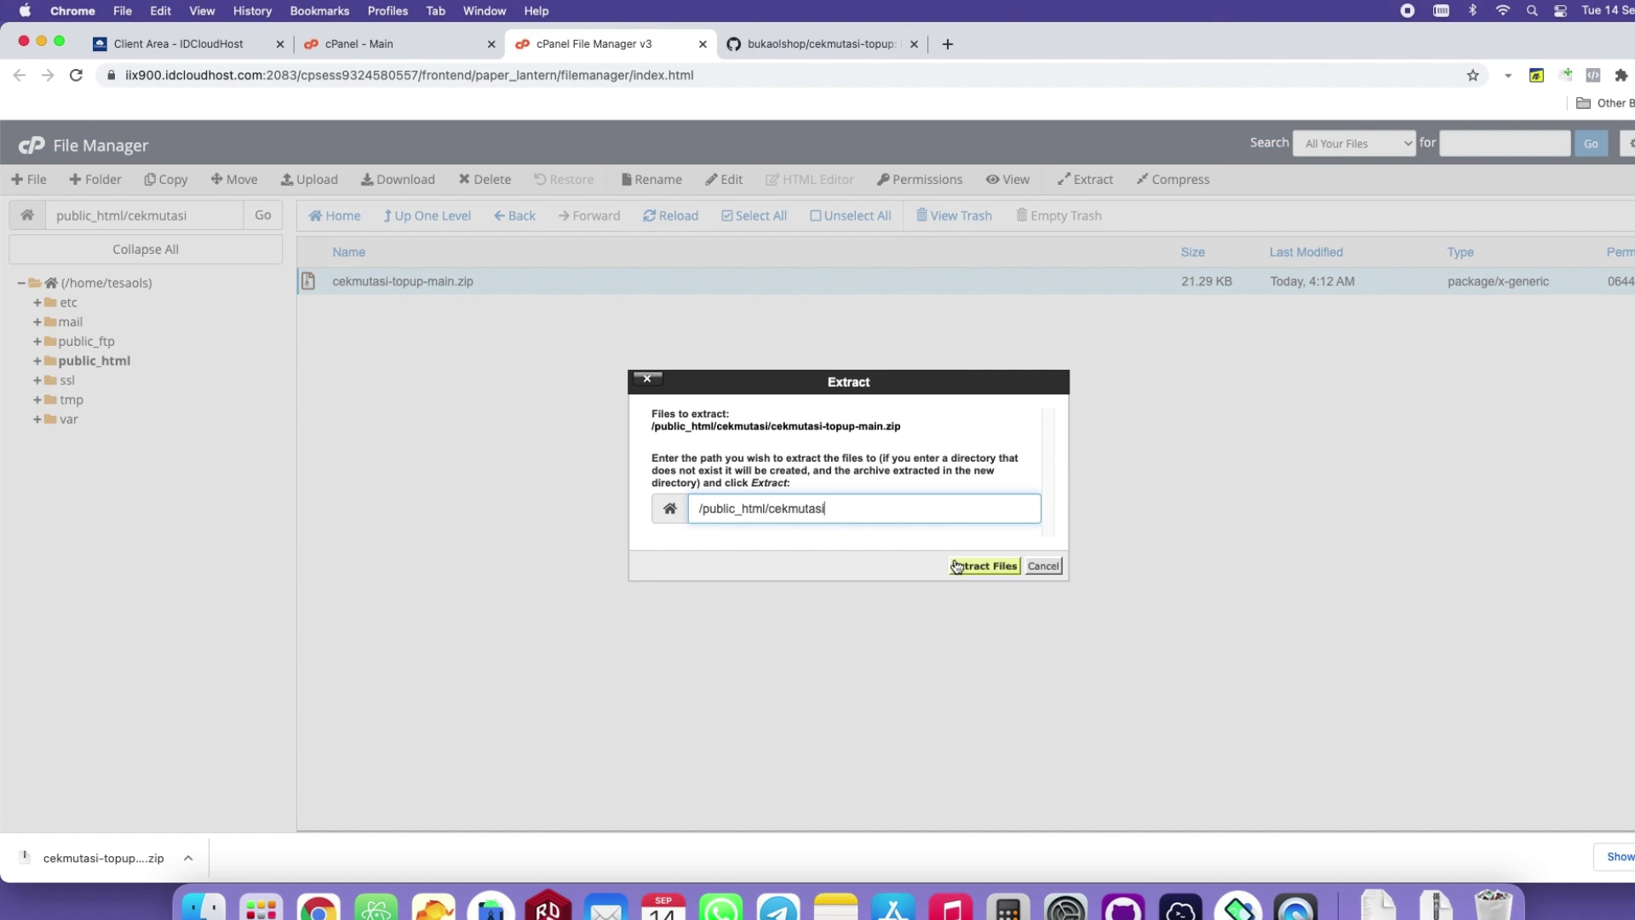
pyautogui.click(959, 564)
pyautogui.click(1133, 658)
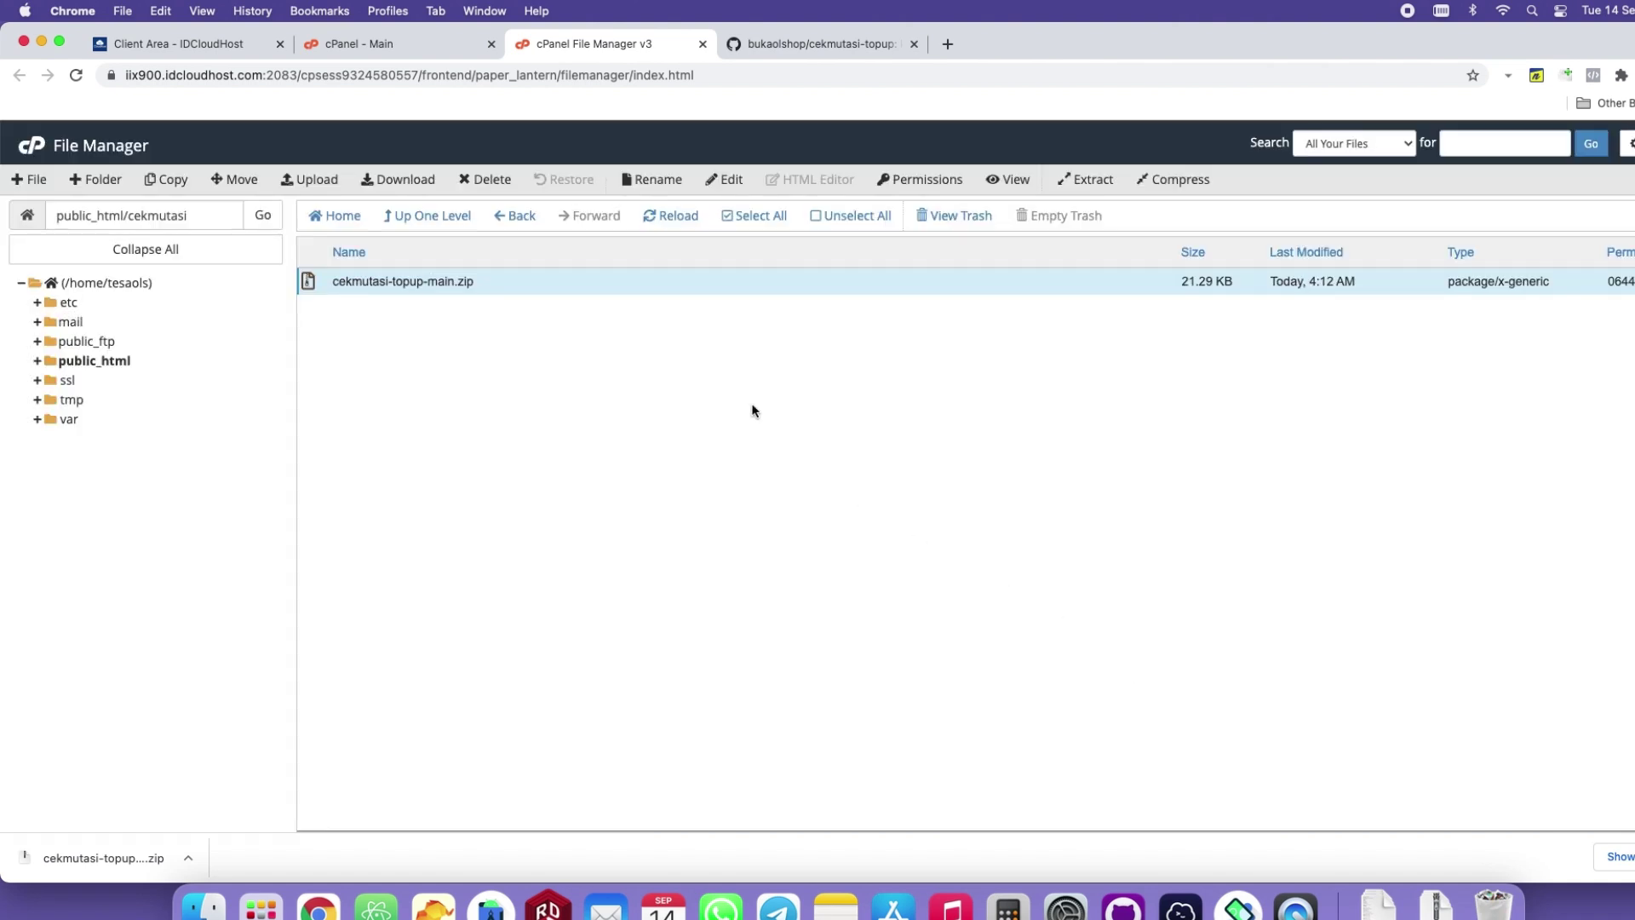
pyautogui.click(670, 218)
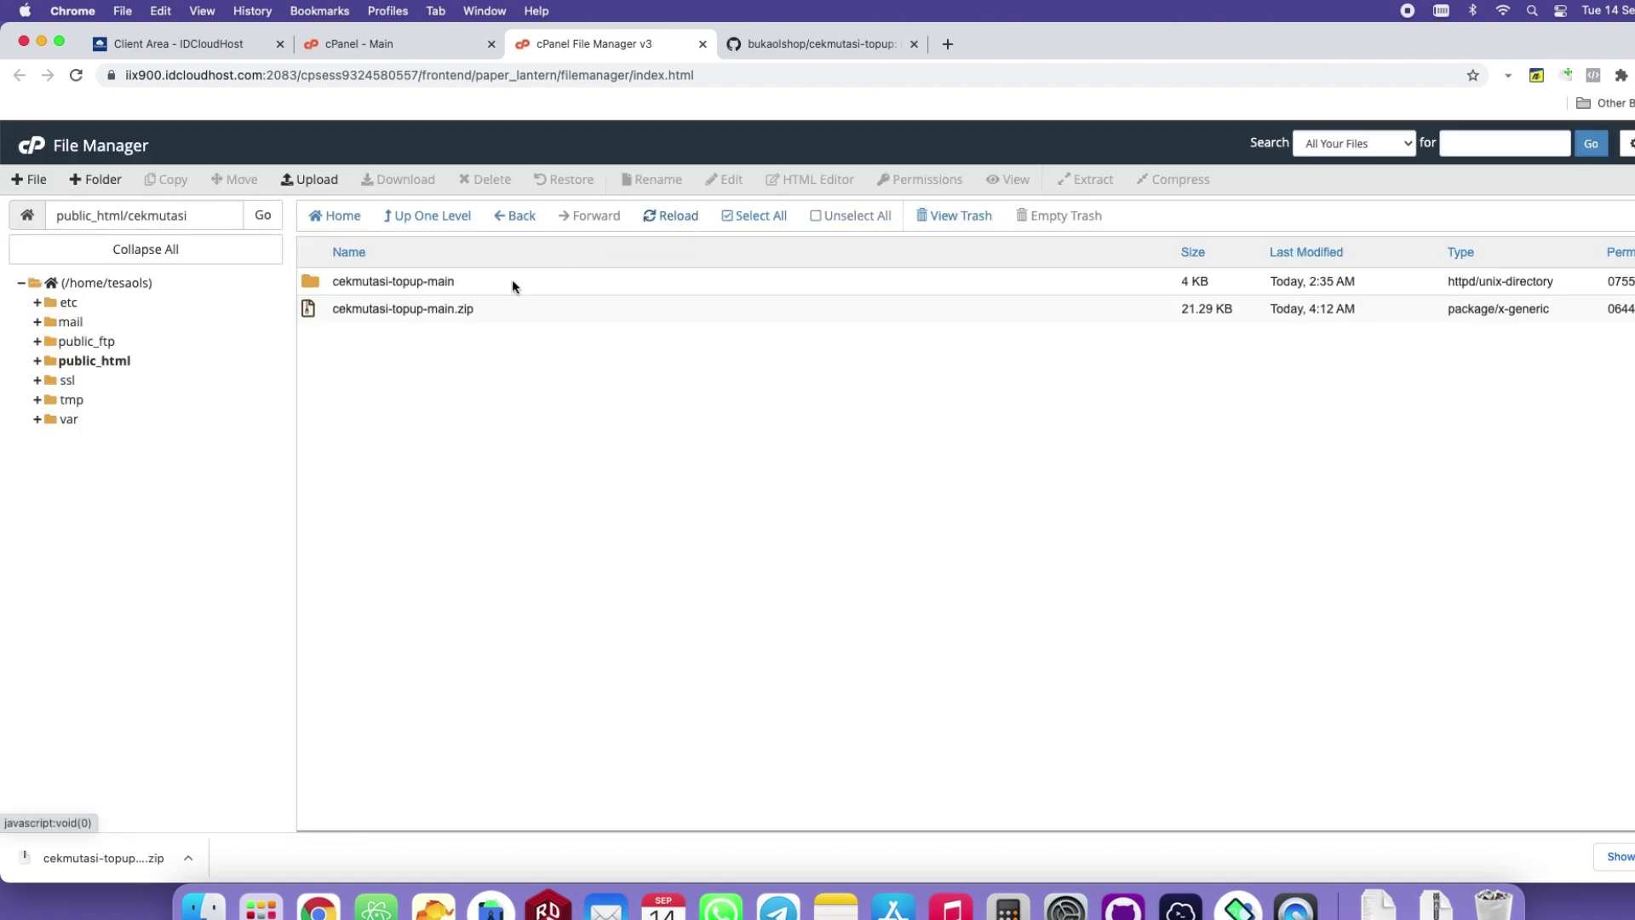
# Move the seven extracted files from cekmutasi-topup-main up into the cekmutasi folder.
pyautogui.doubleClick(474, 290)
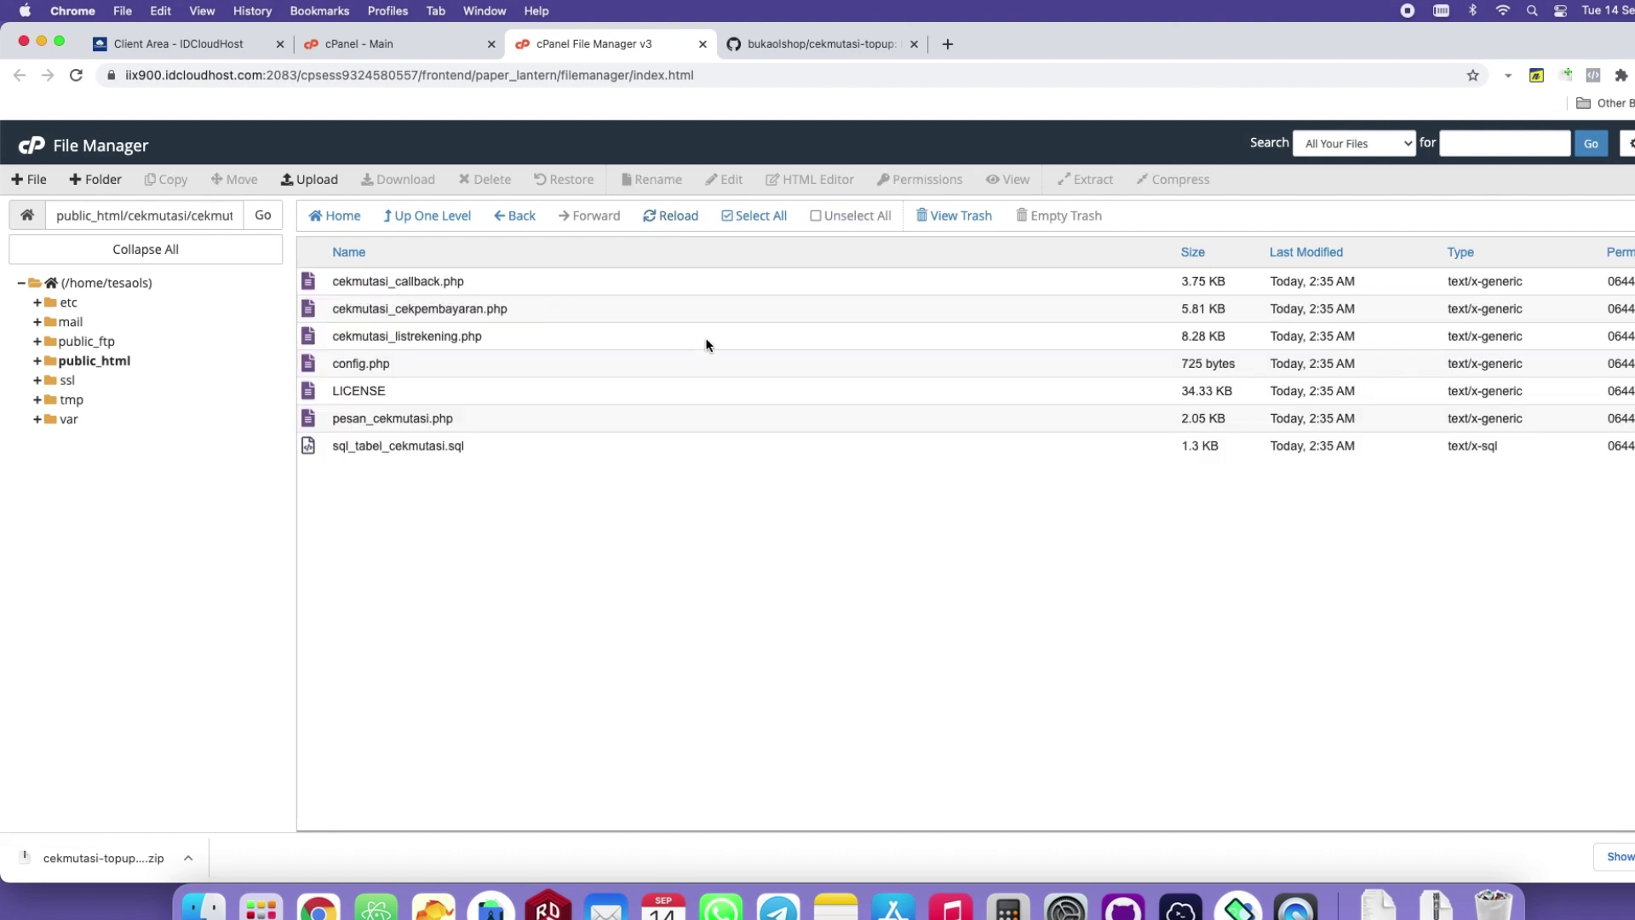
pyautogui.click(484, 281)
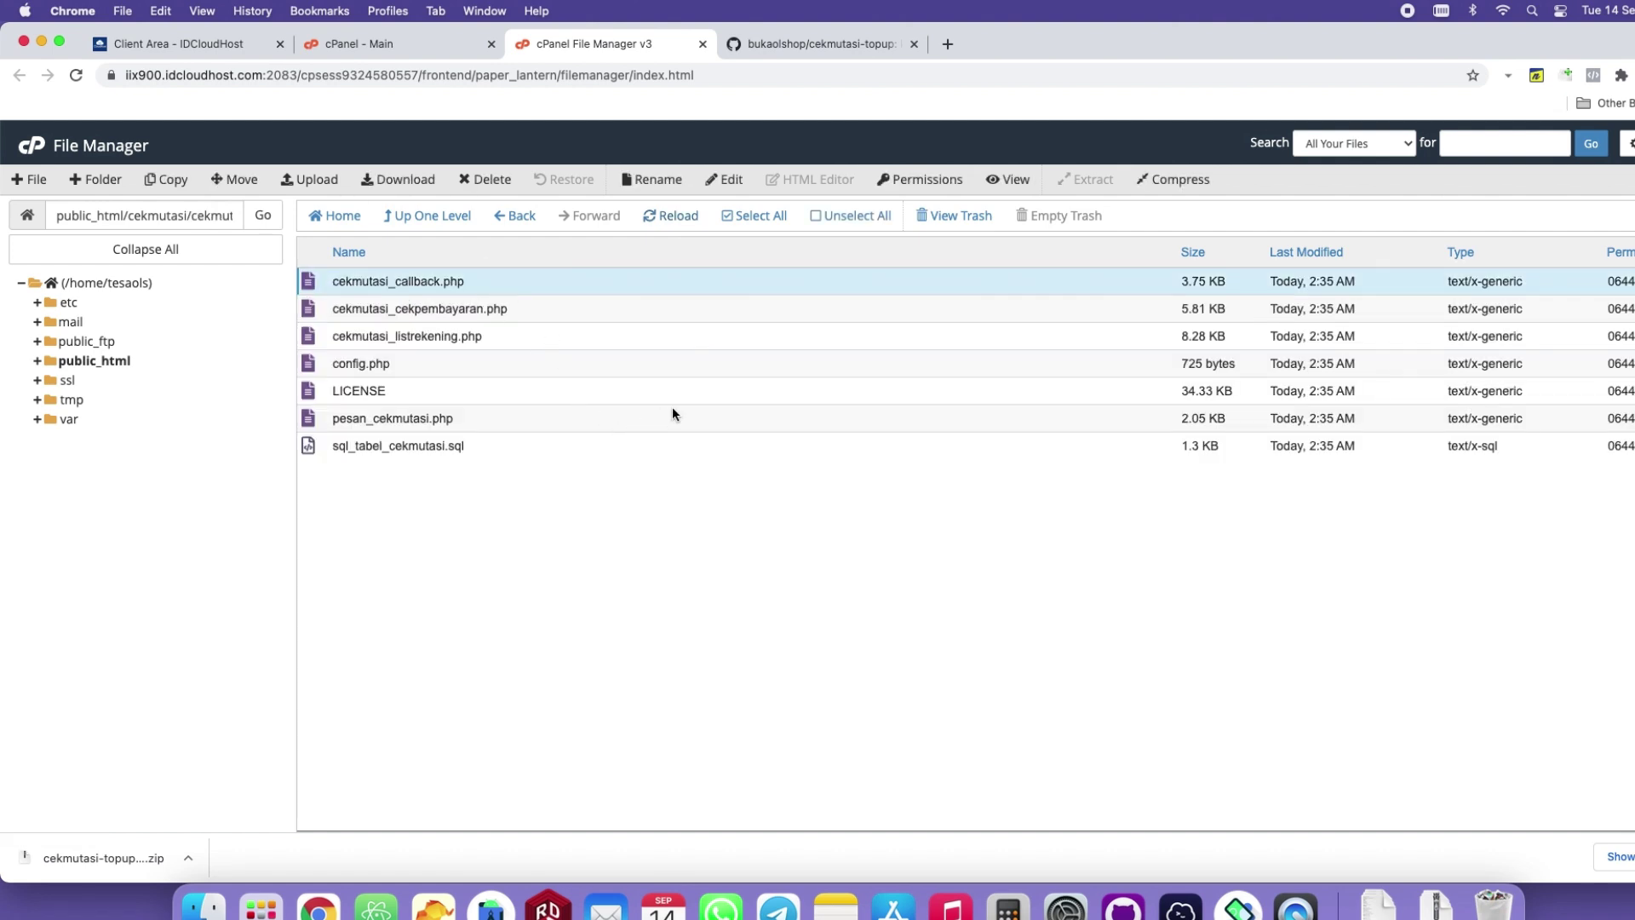
pyautogui.click(730, 217)
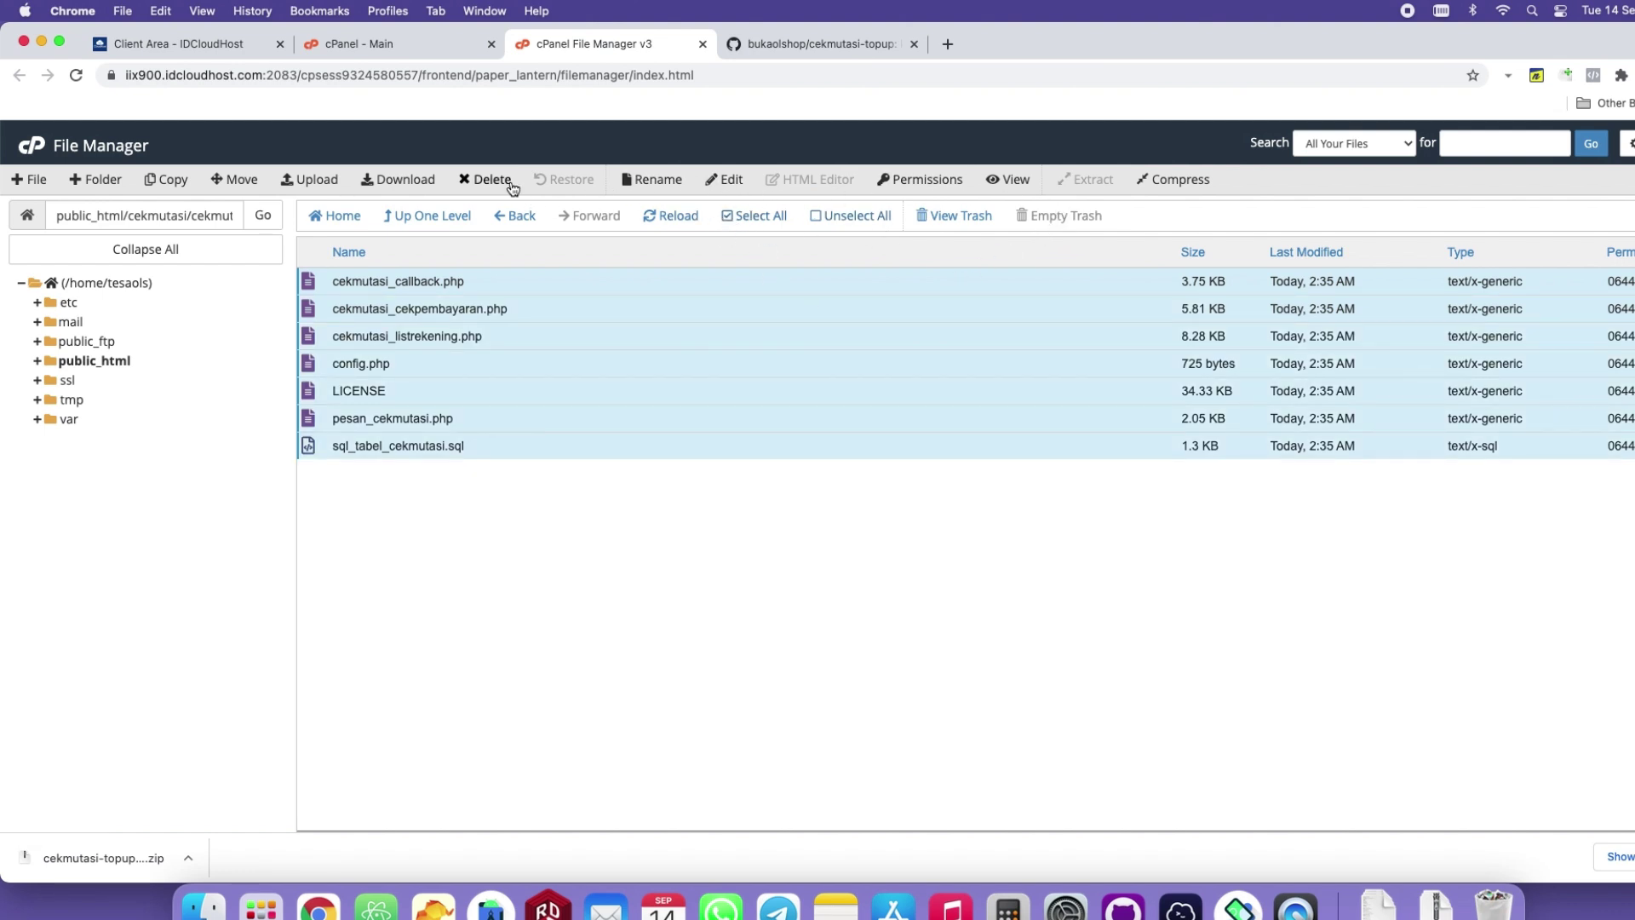
pyautogui.click(228, 179)
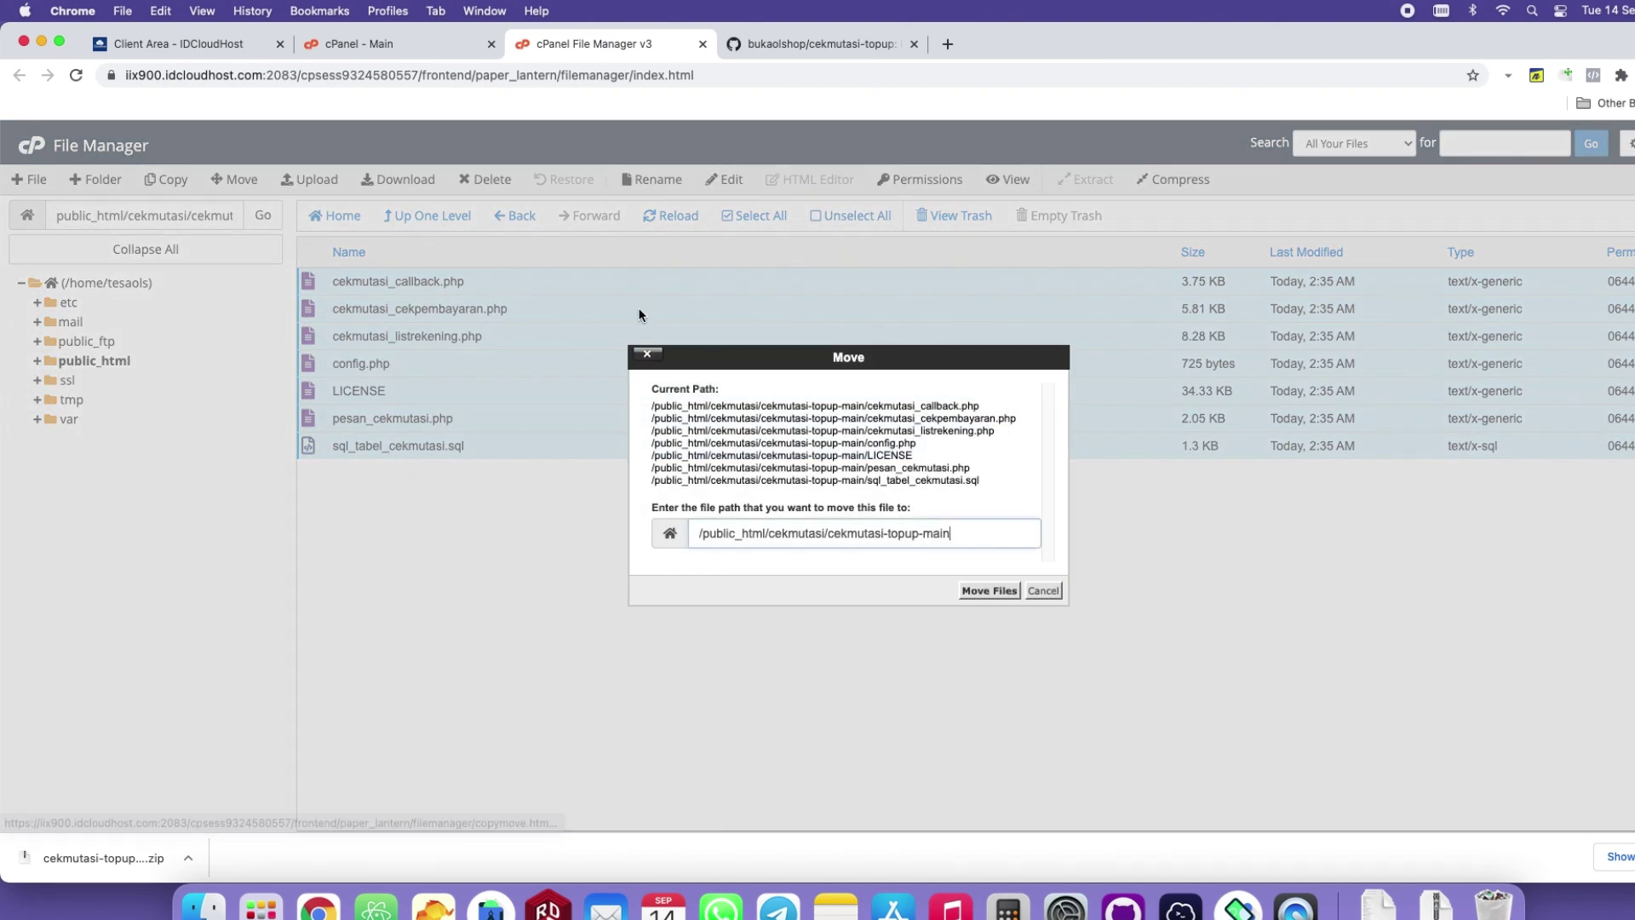
pyautogui.moveTo(831, 534); pyautogui.dragTo(1022, 535)
pyautogui.press('BackSpace')
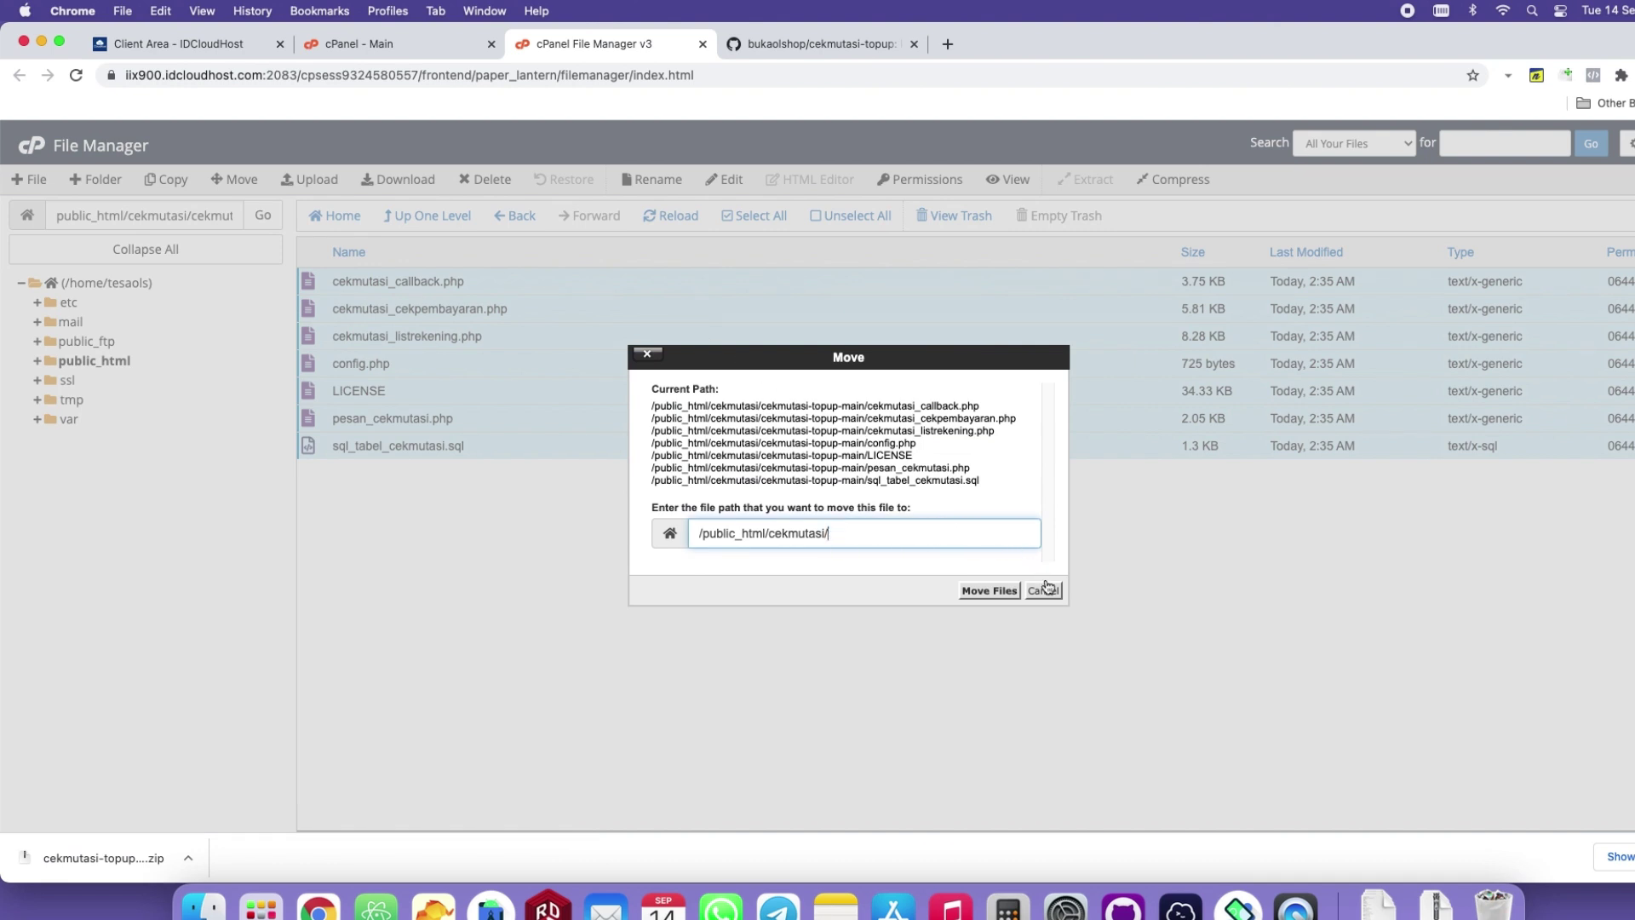
pyautogui.moveTo(767, 534); pyautogui.dragTo(852, 534)
pyautogui.click(992, 591)
# Delete the empty cekmutasi-topup-main folder and the uploaded ZIP archive.
pyautogui.click(443, 220)
pyautogui.click(475, 281)
pyautogui.click(499, 189)
pyautogui.click(991, 533)
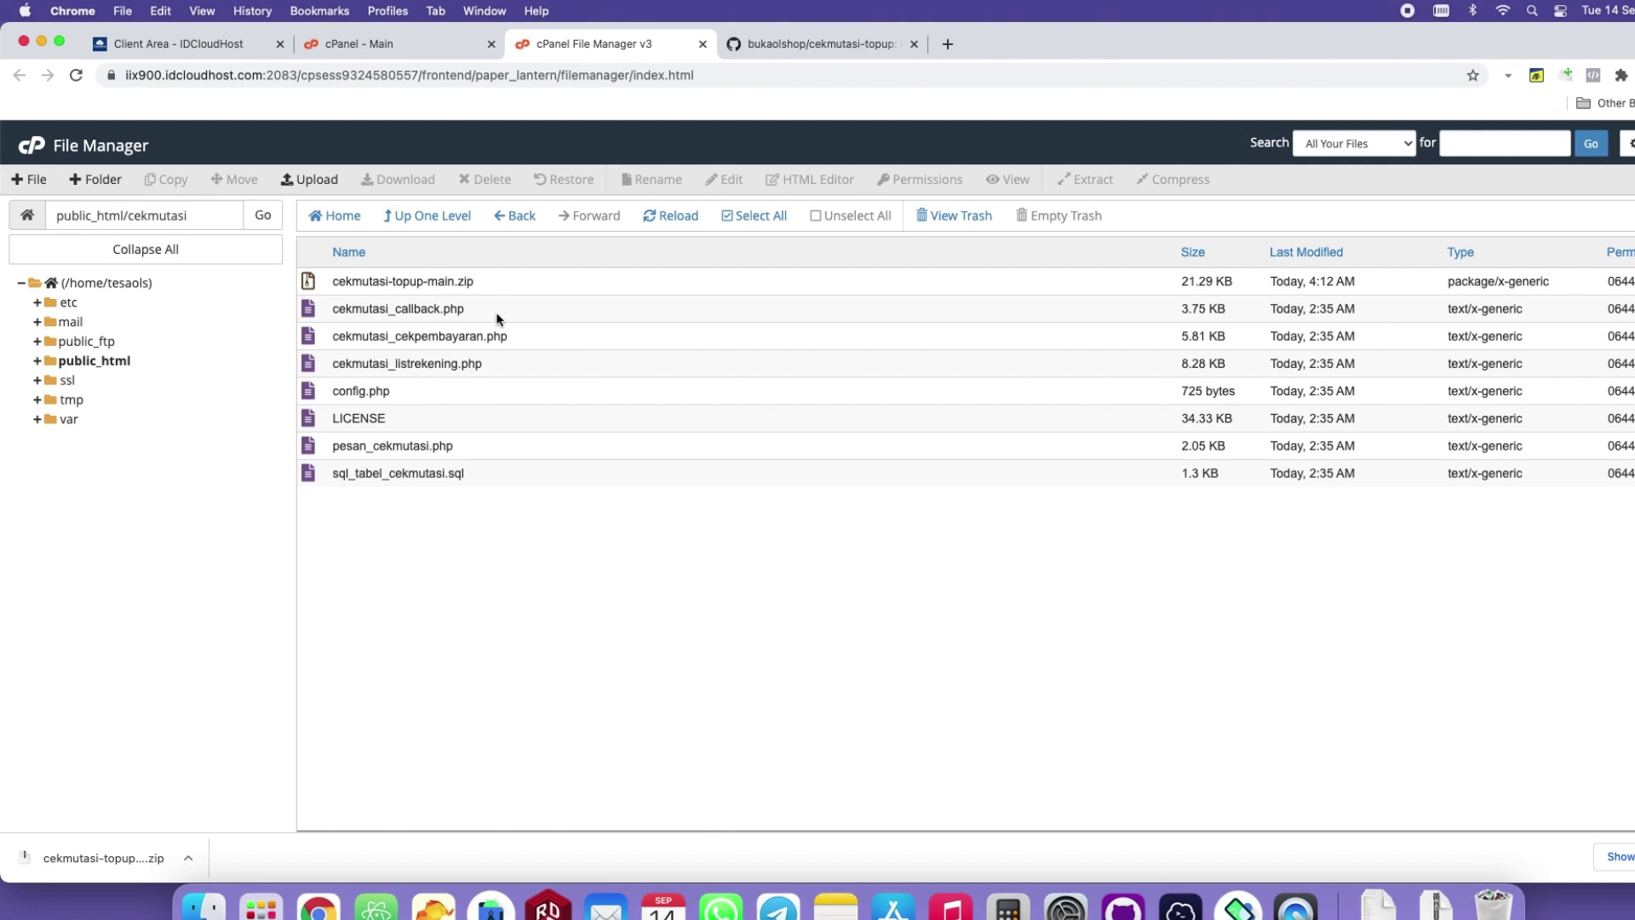
pyautogui.click(511, 280)
pyautogui.click(477, 180)
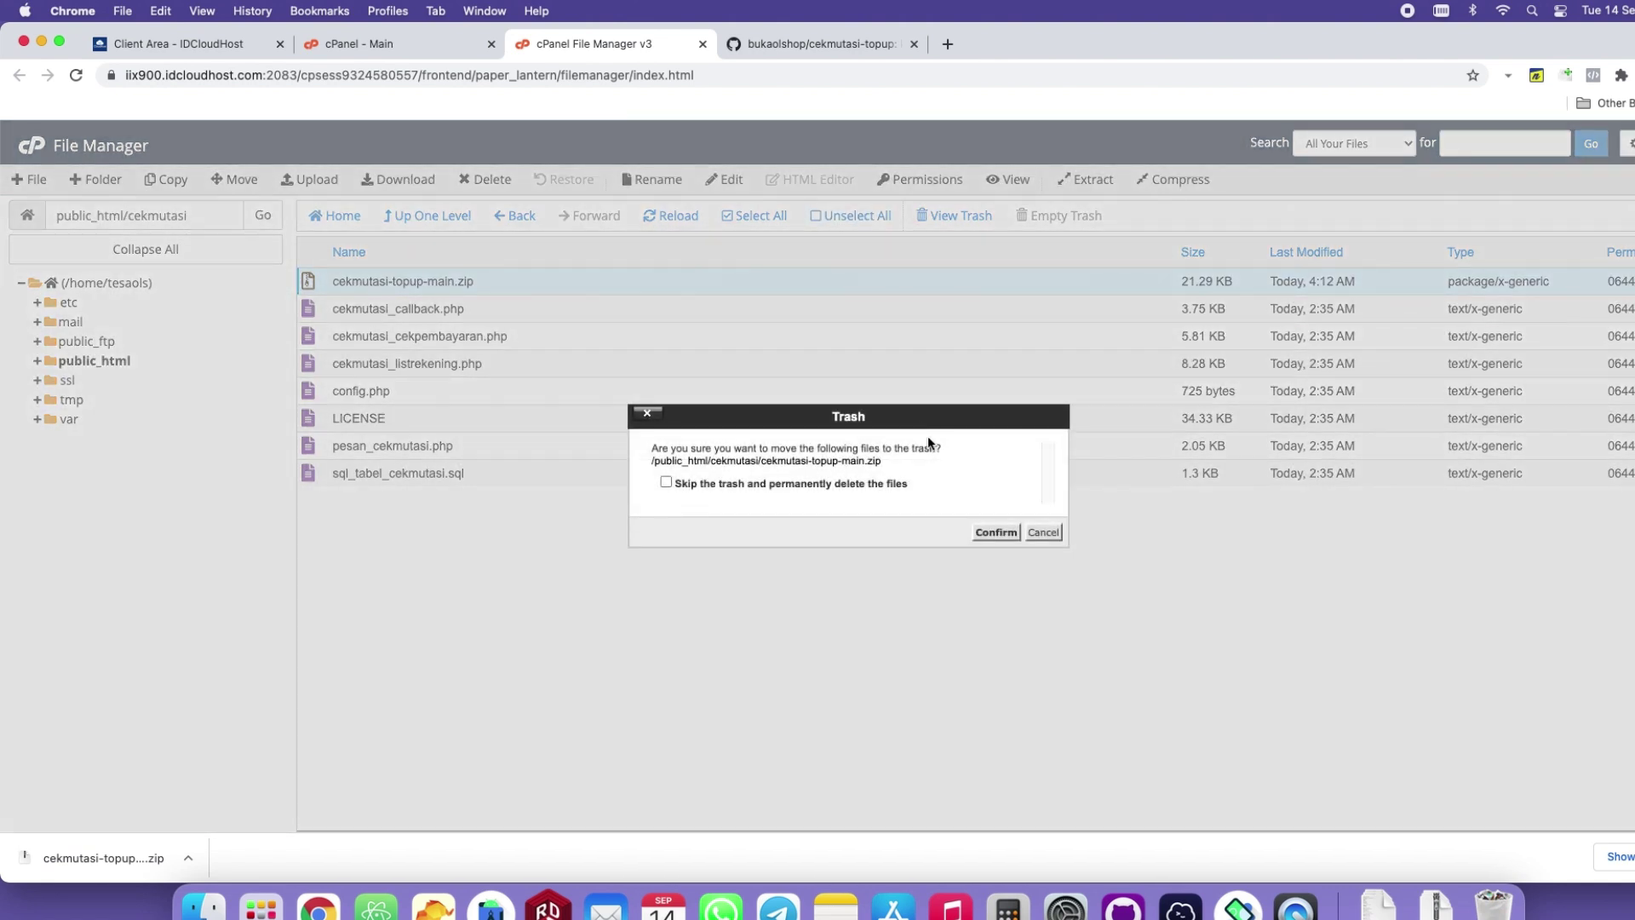
pyautogui.click(996, 533)
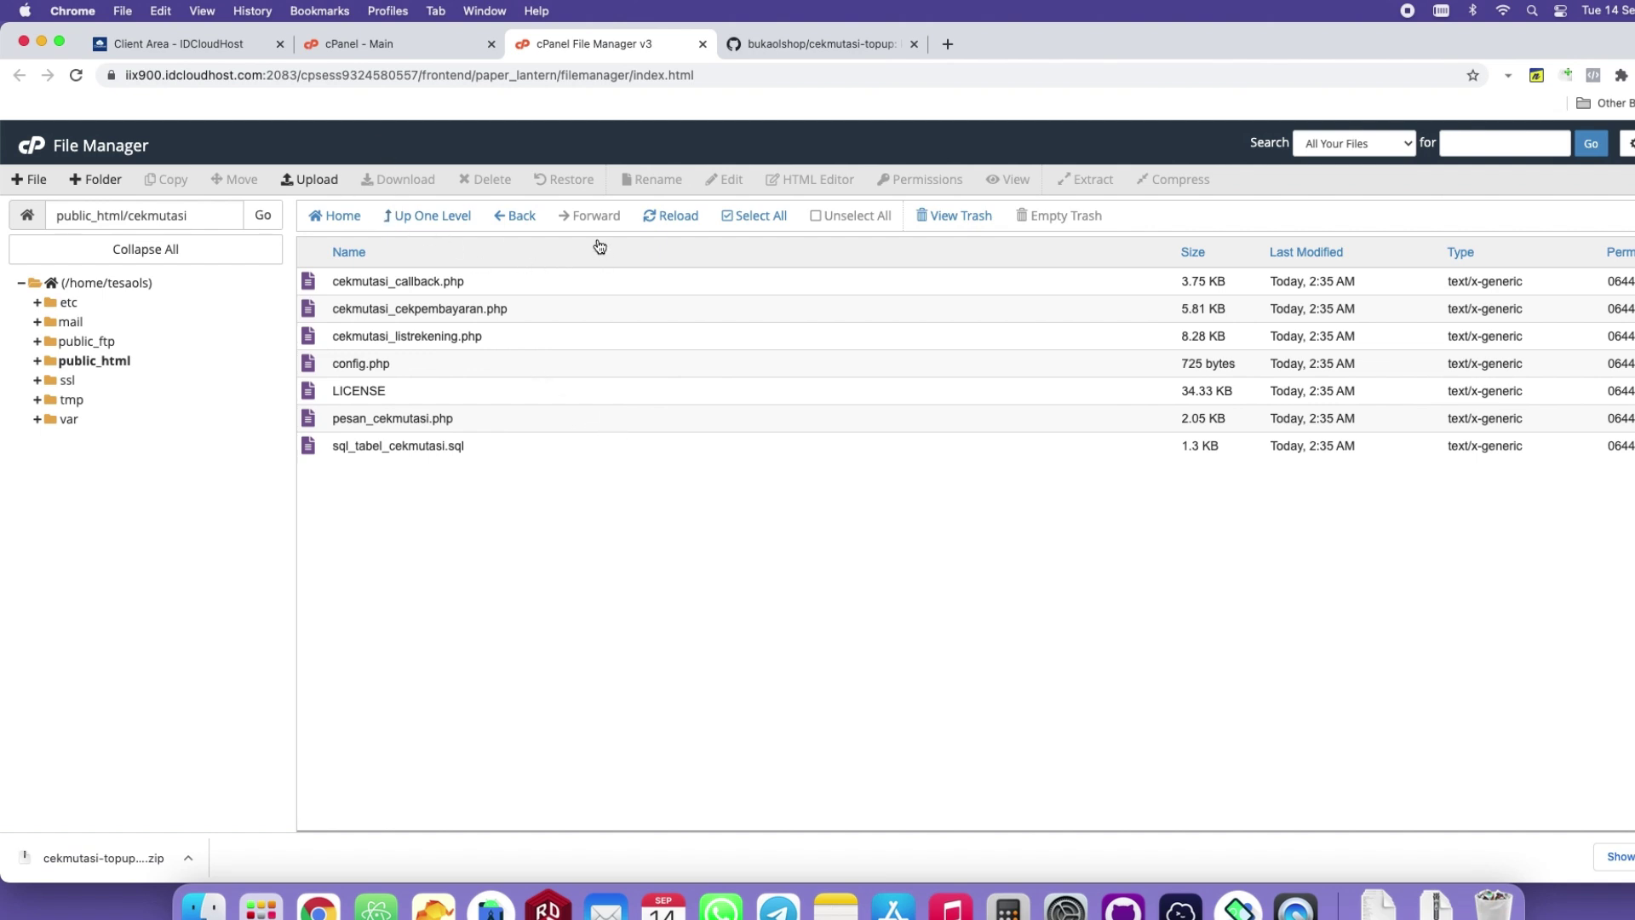
# Create a new MySQL database named cekmutasi.
pyautogui.click(388, 44)
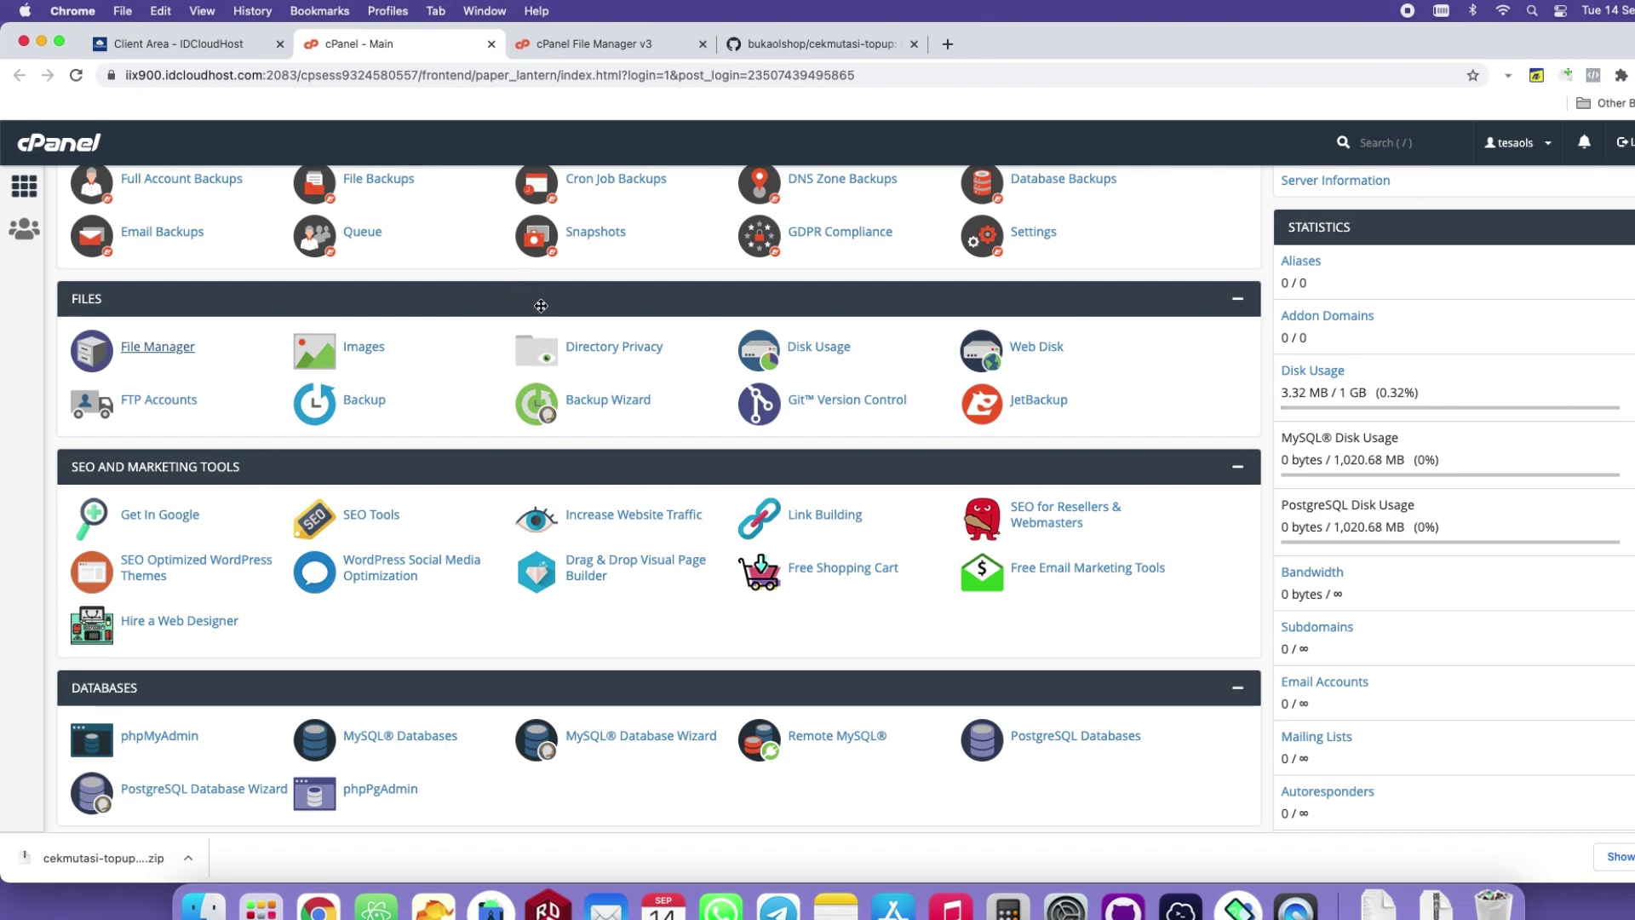
pyautogui.scroll(-5, 546, 492)
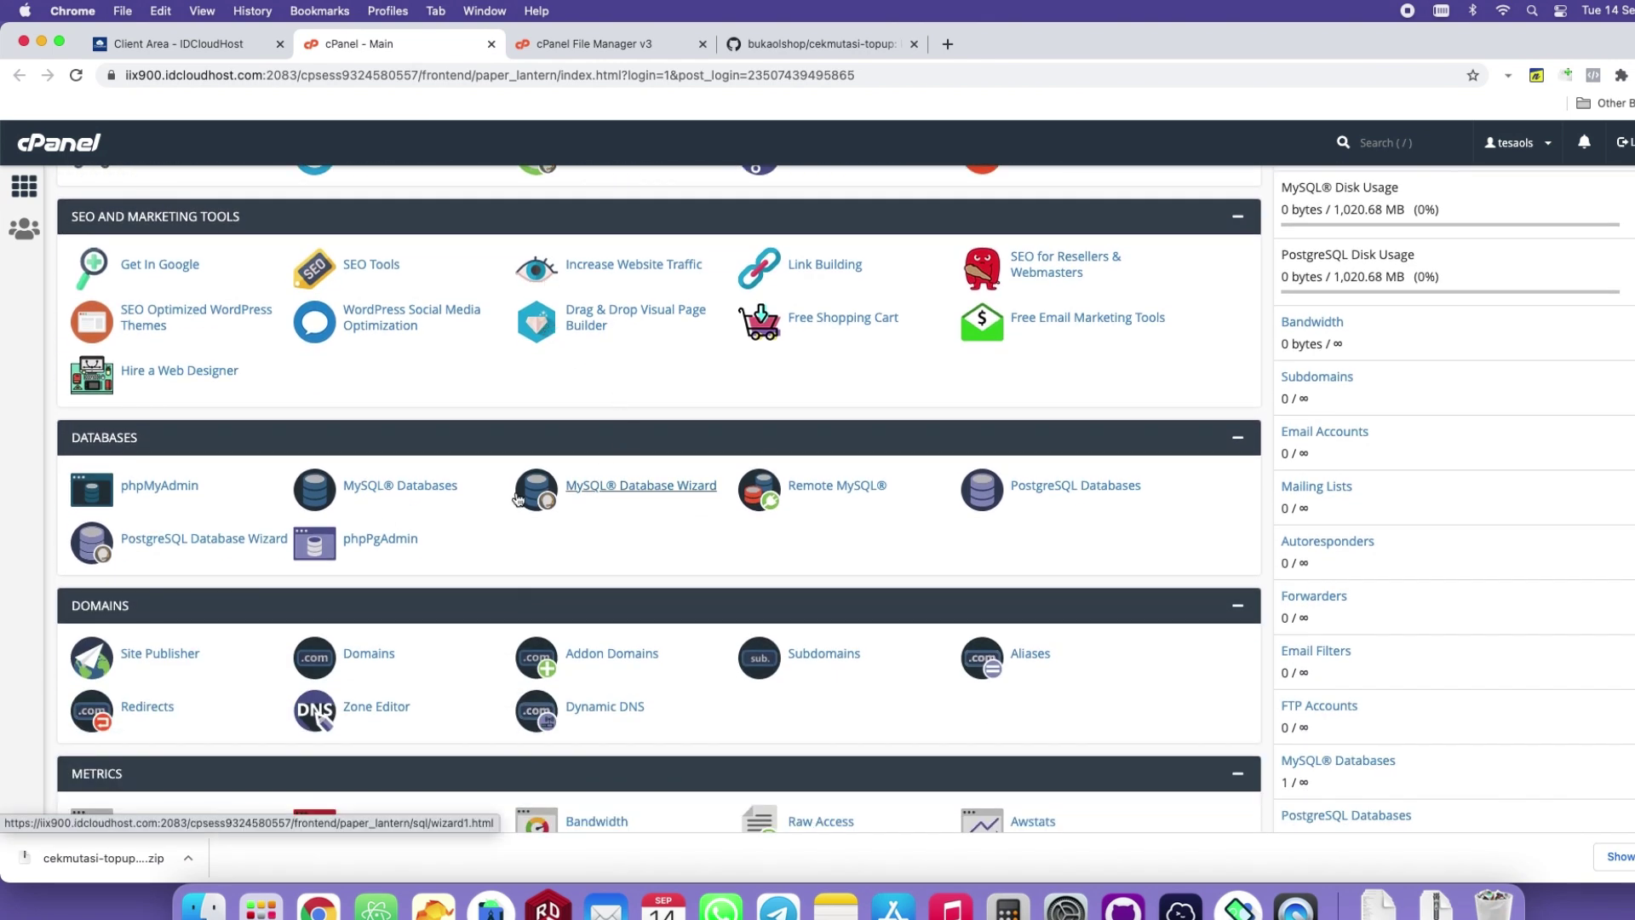
pyautogui.click(376, 489)
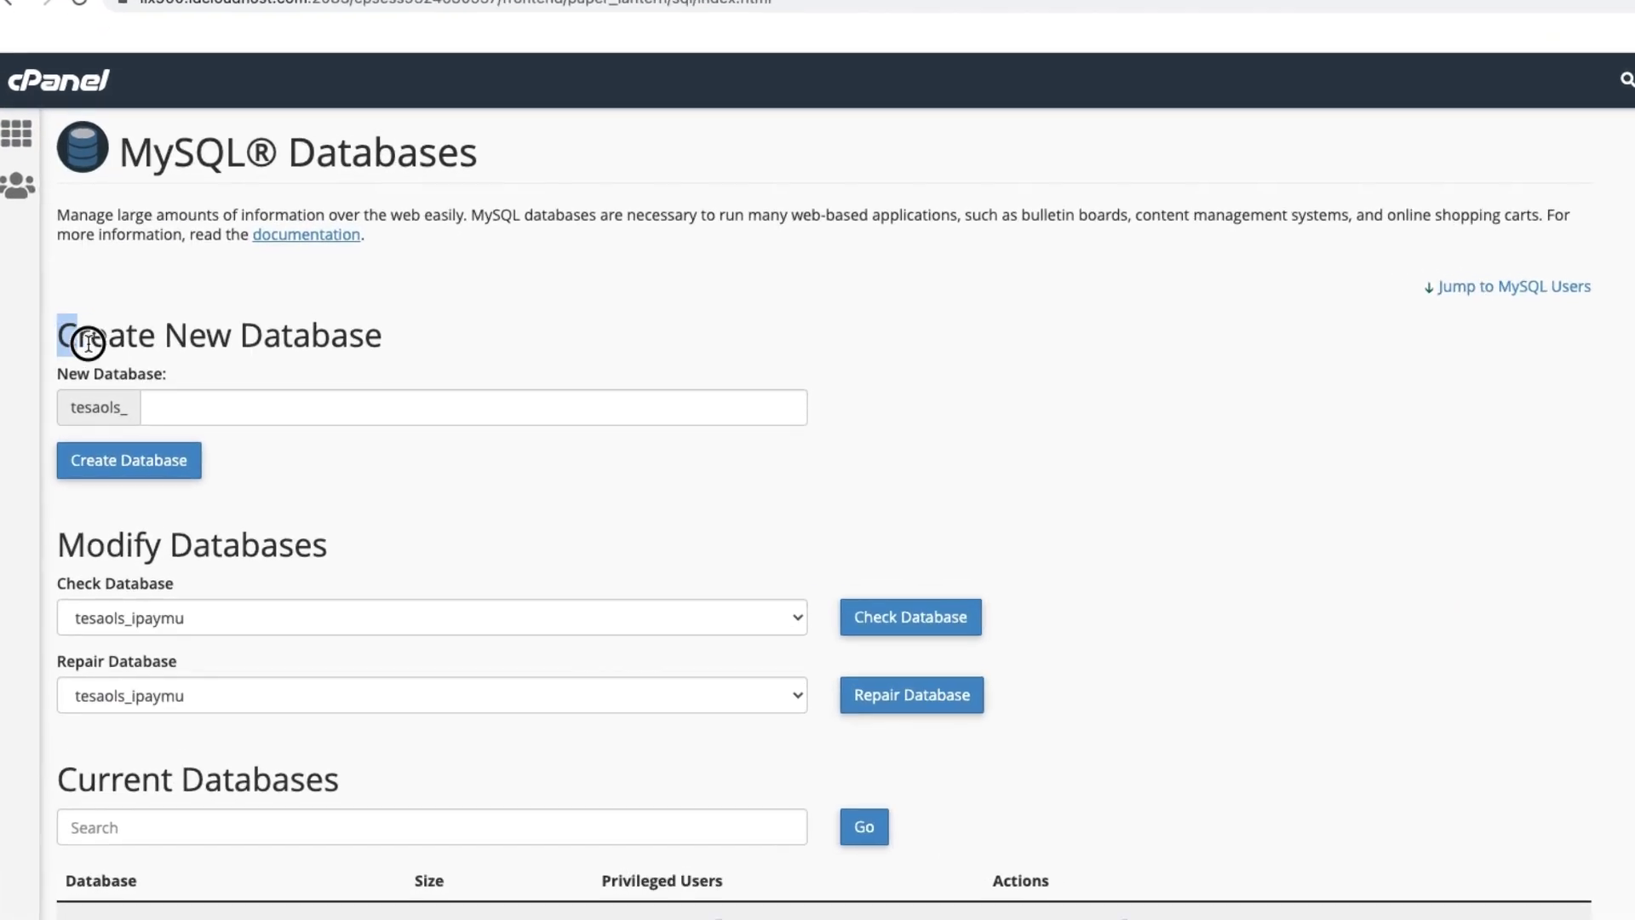
pyautogui.moveTo(71, 353); pyautogui.dragTo(323, 358)
pyautogui.click(260, 407)
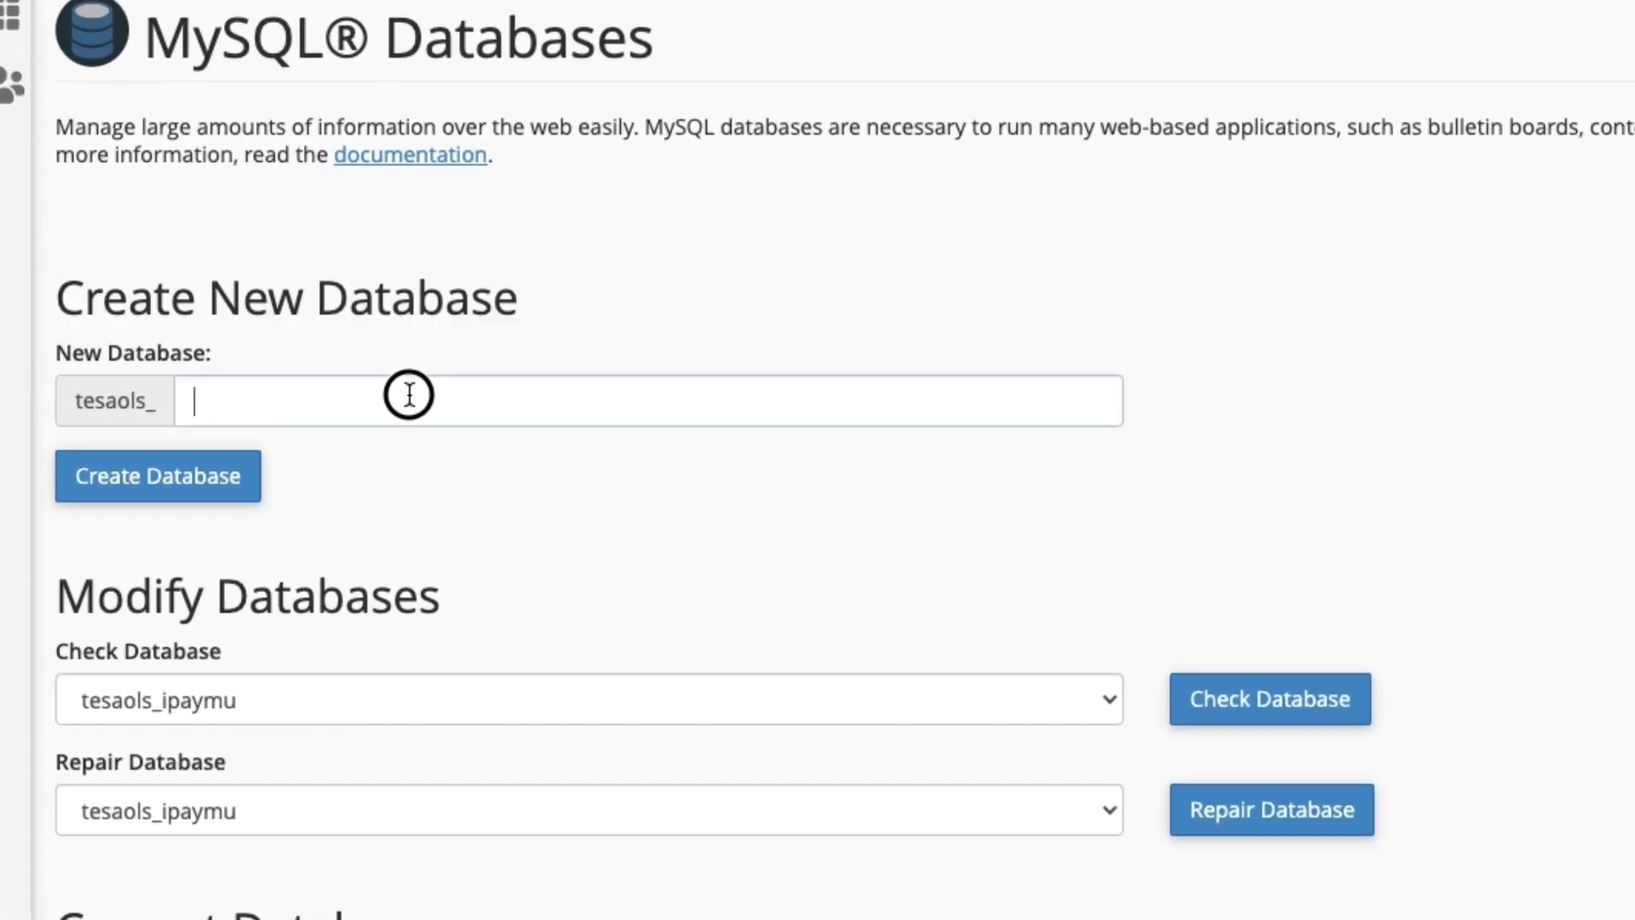
pyautogui.write('cekmutasi')
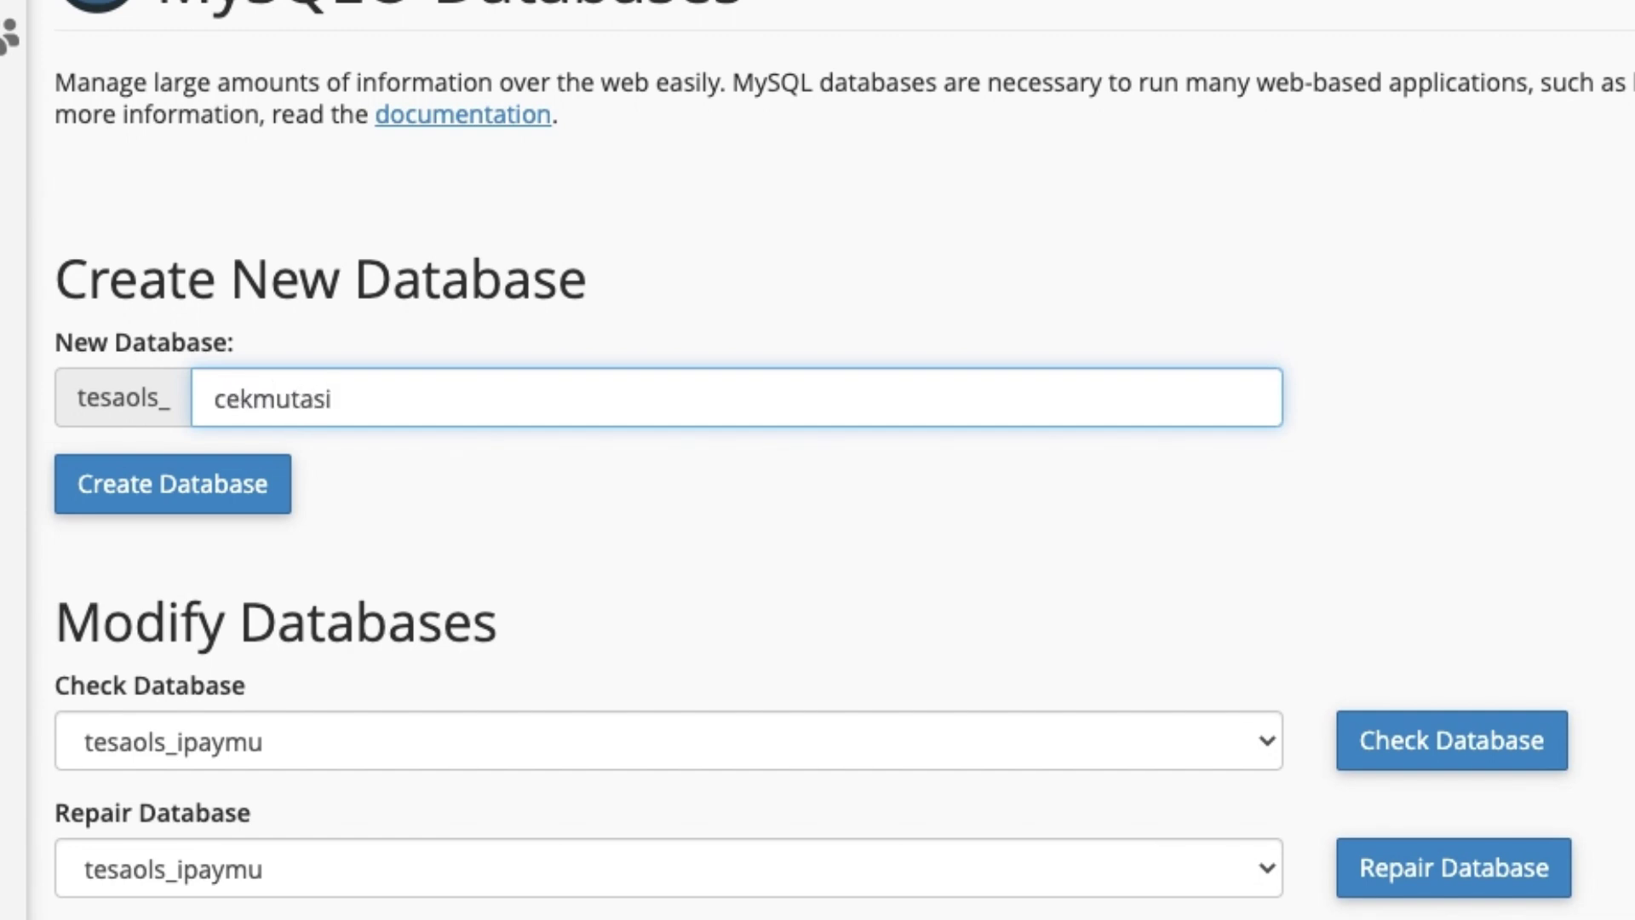
pyautogui.click(220, 510)
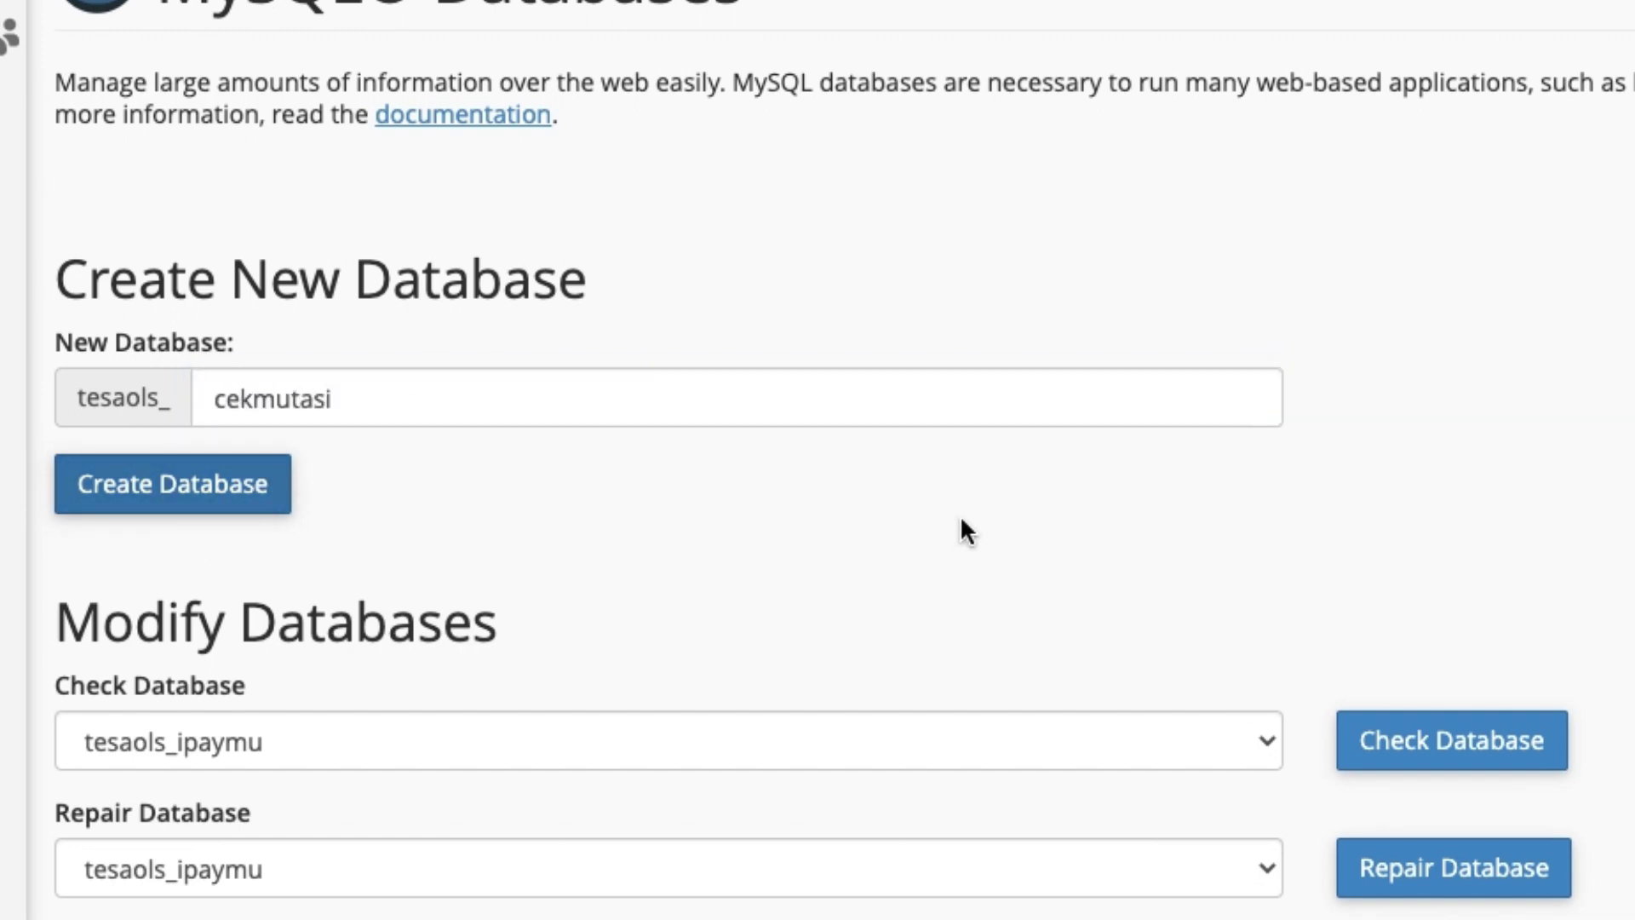
pyautogui.click(1343, 226)
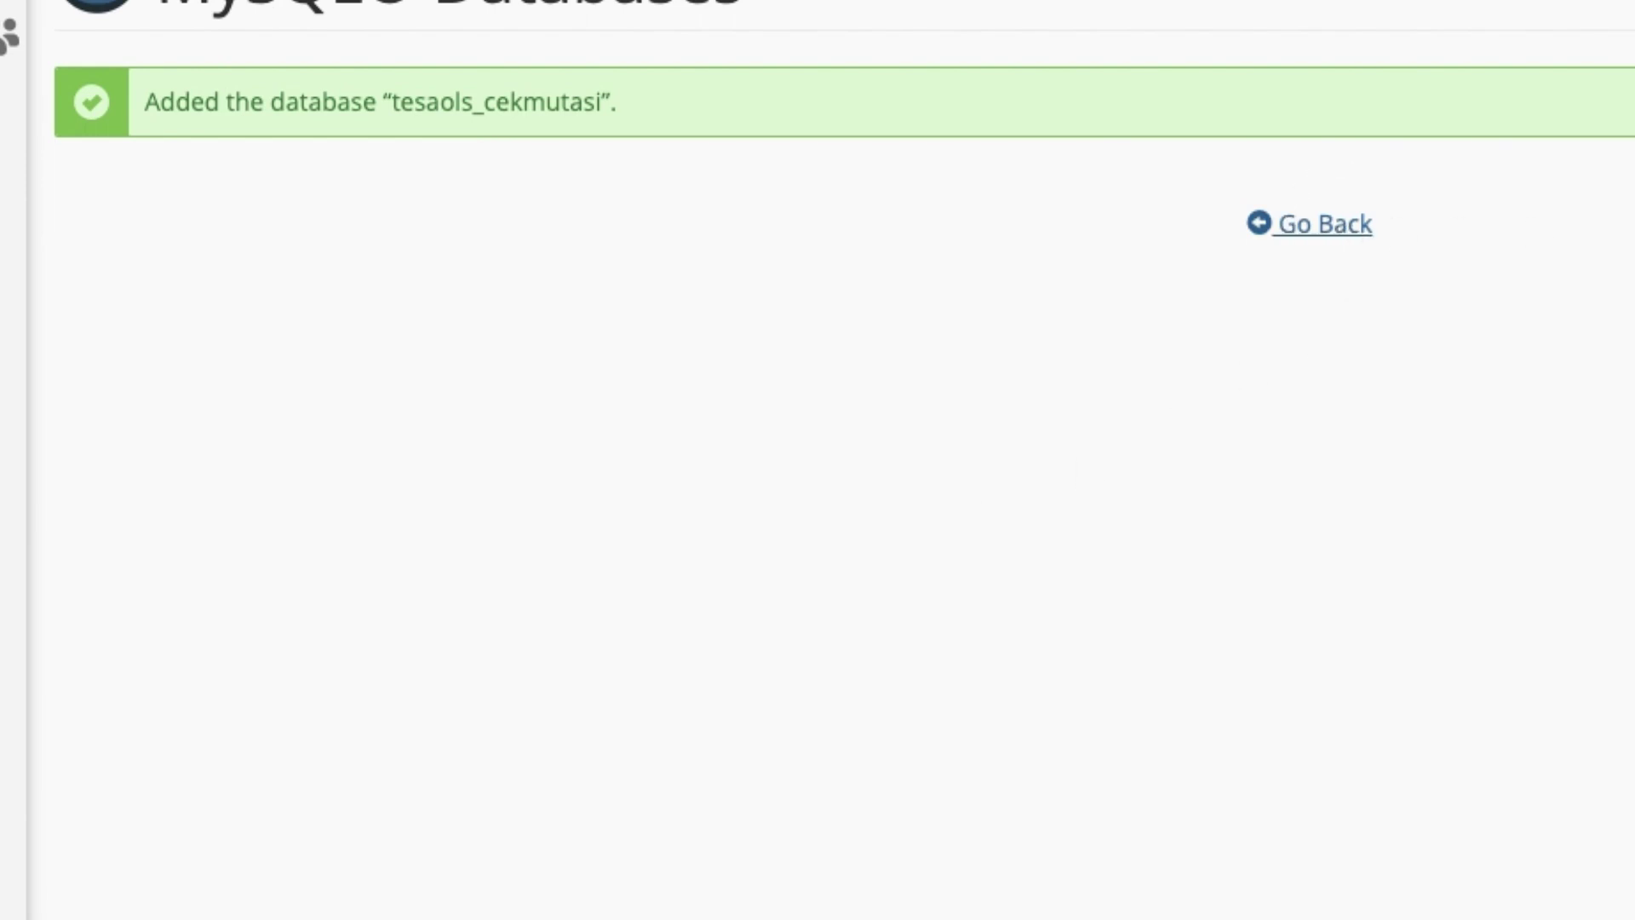
# Add the ipaymu user to the cekmutasi database with ALL PRIVILEGES.
pyautogui.scroll(-3, 818, 460)
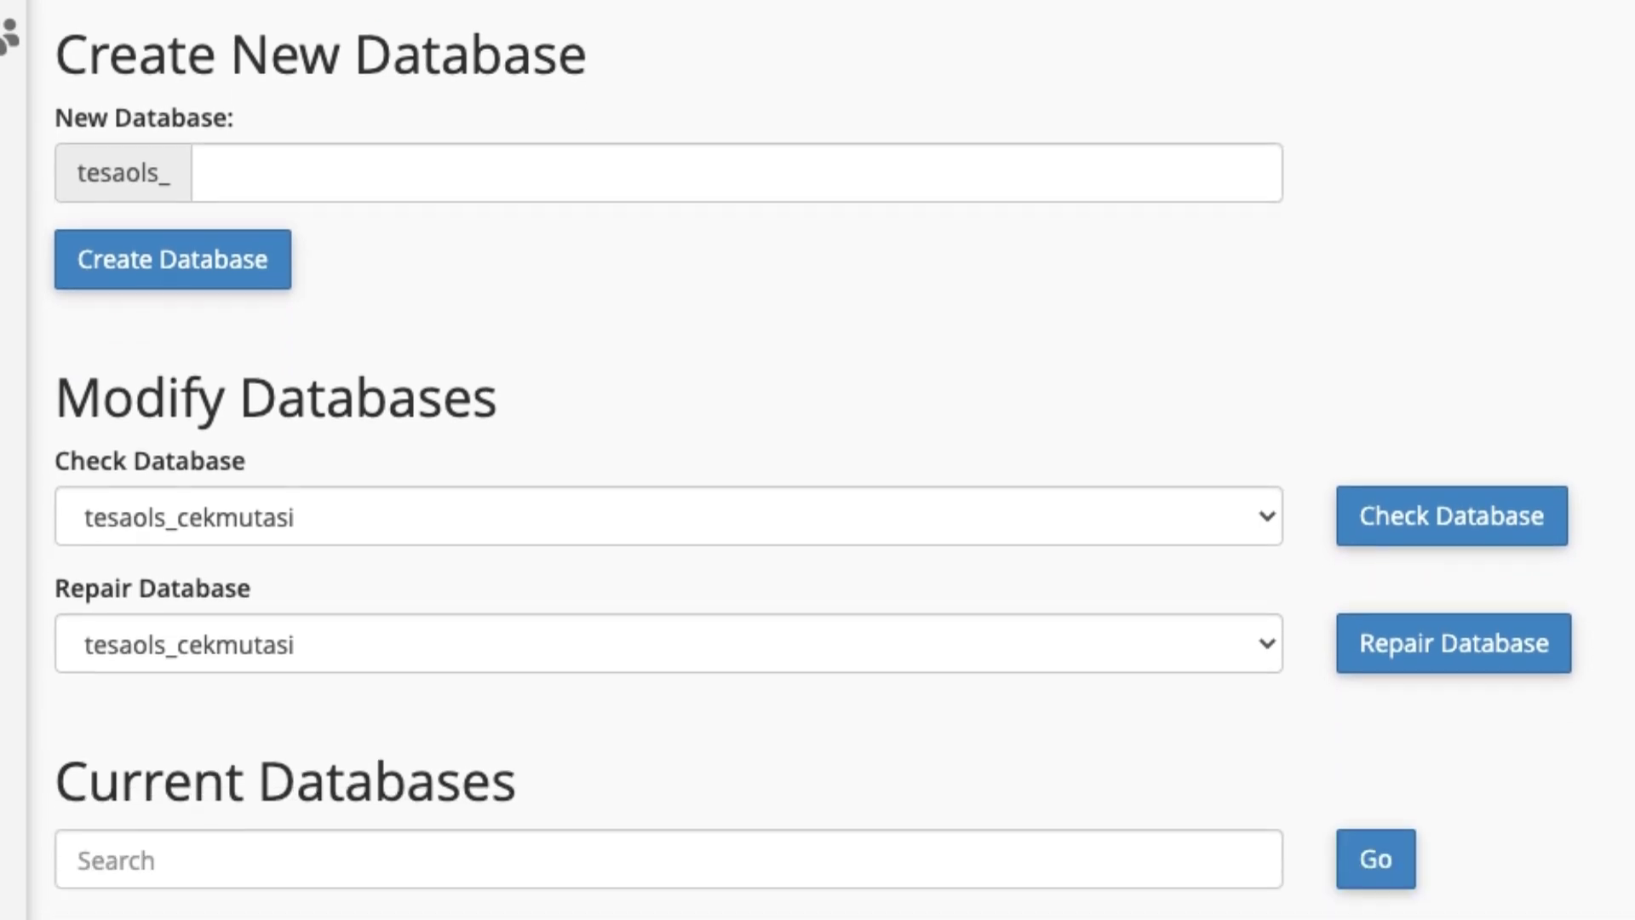
pyautogui.scroll(-5, 817, 460)
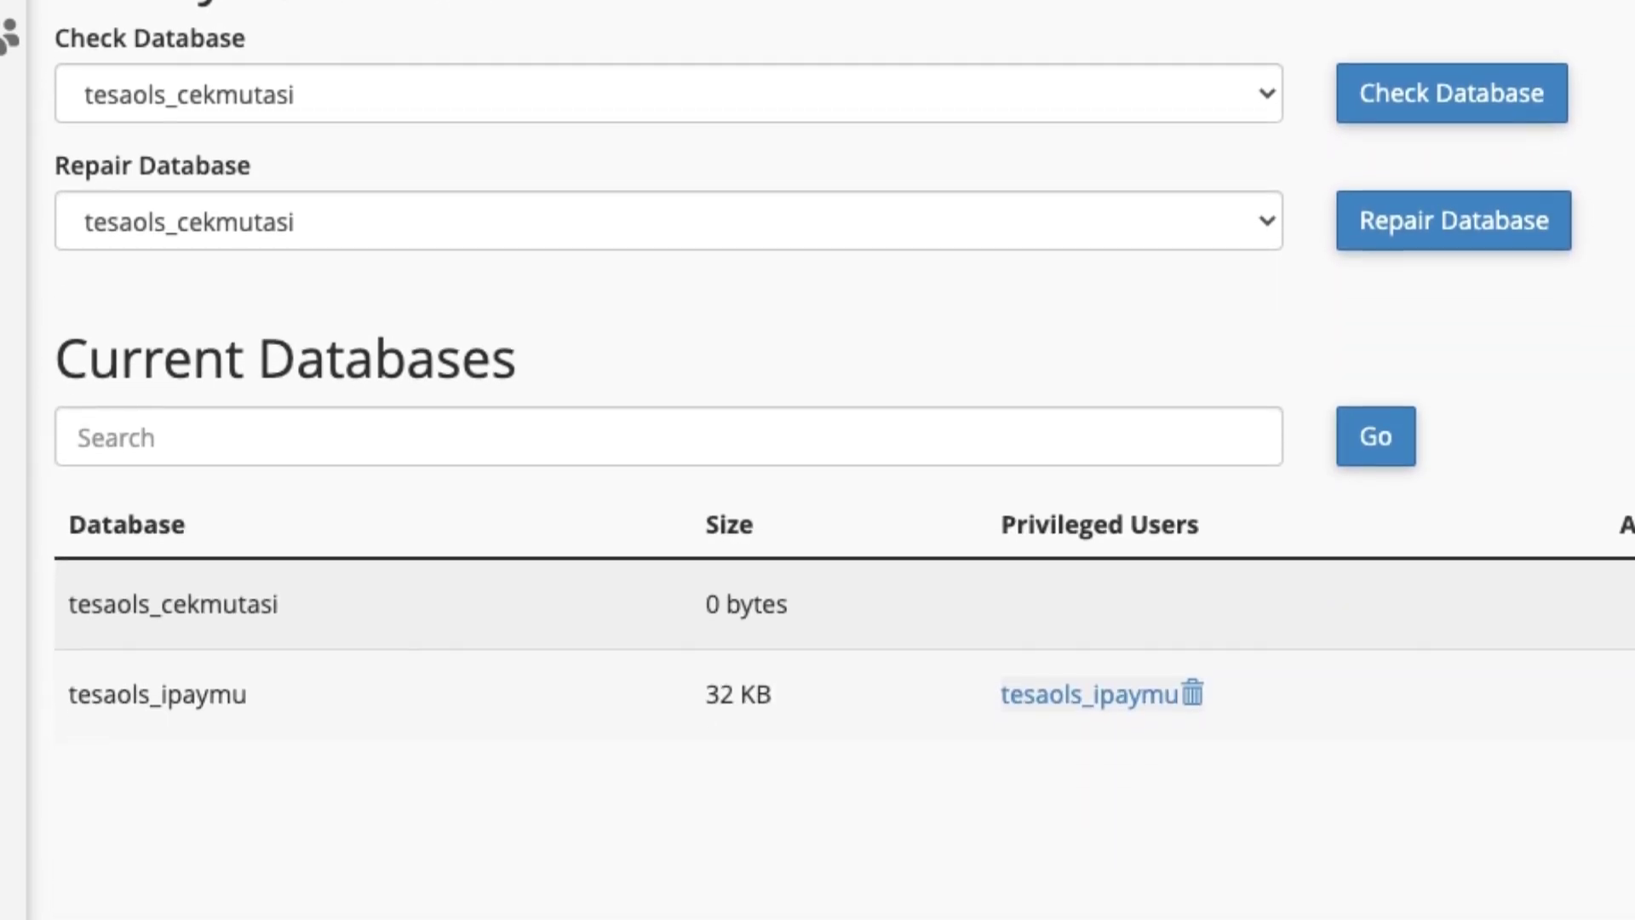
pyautogui.scroll(-1, 1573, 419)
pyautogui.moveTo(66, 495); pyautogui.dragTo(260, 494)
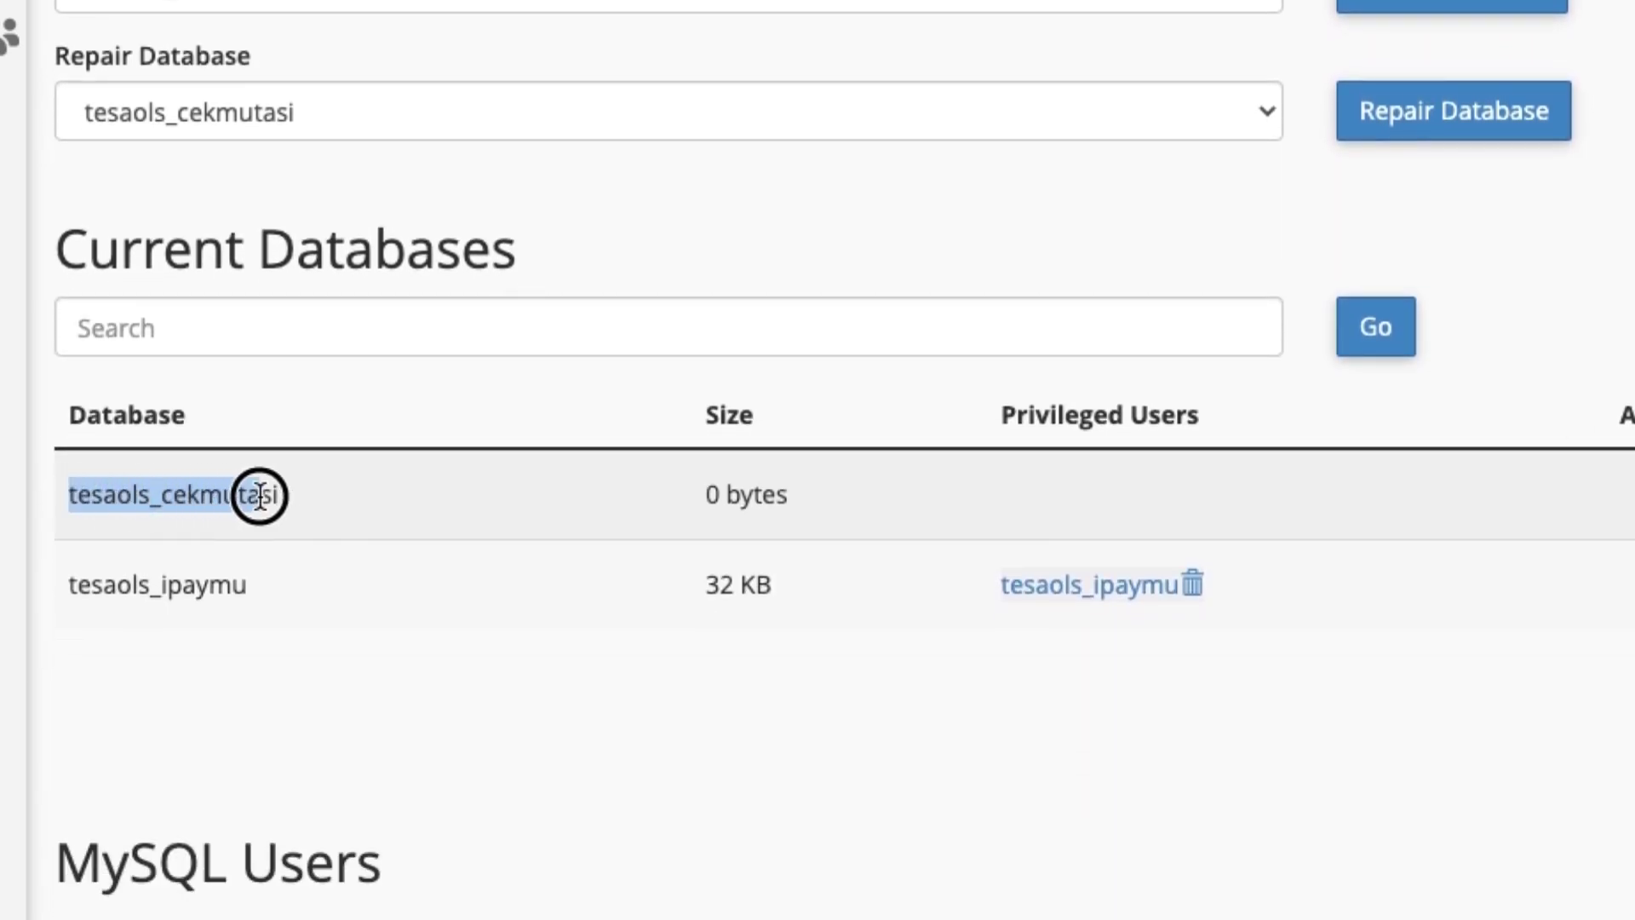
pyautogui.click(263, 494)
pyautogui.scroll(-1, 689, 465)
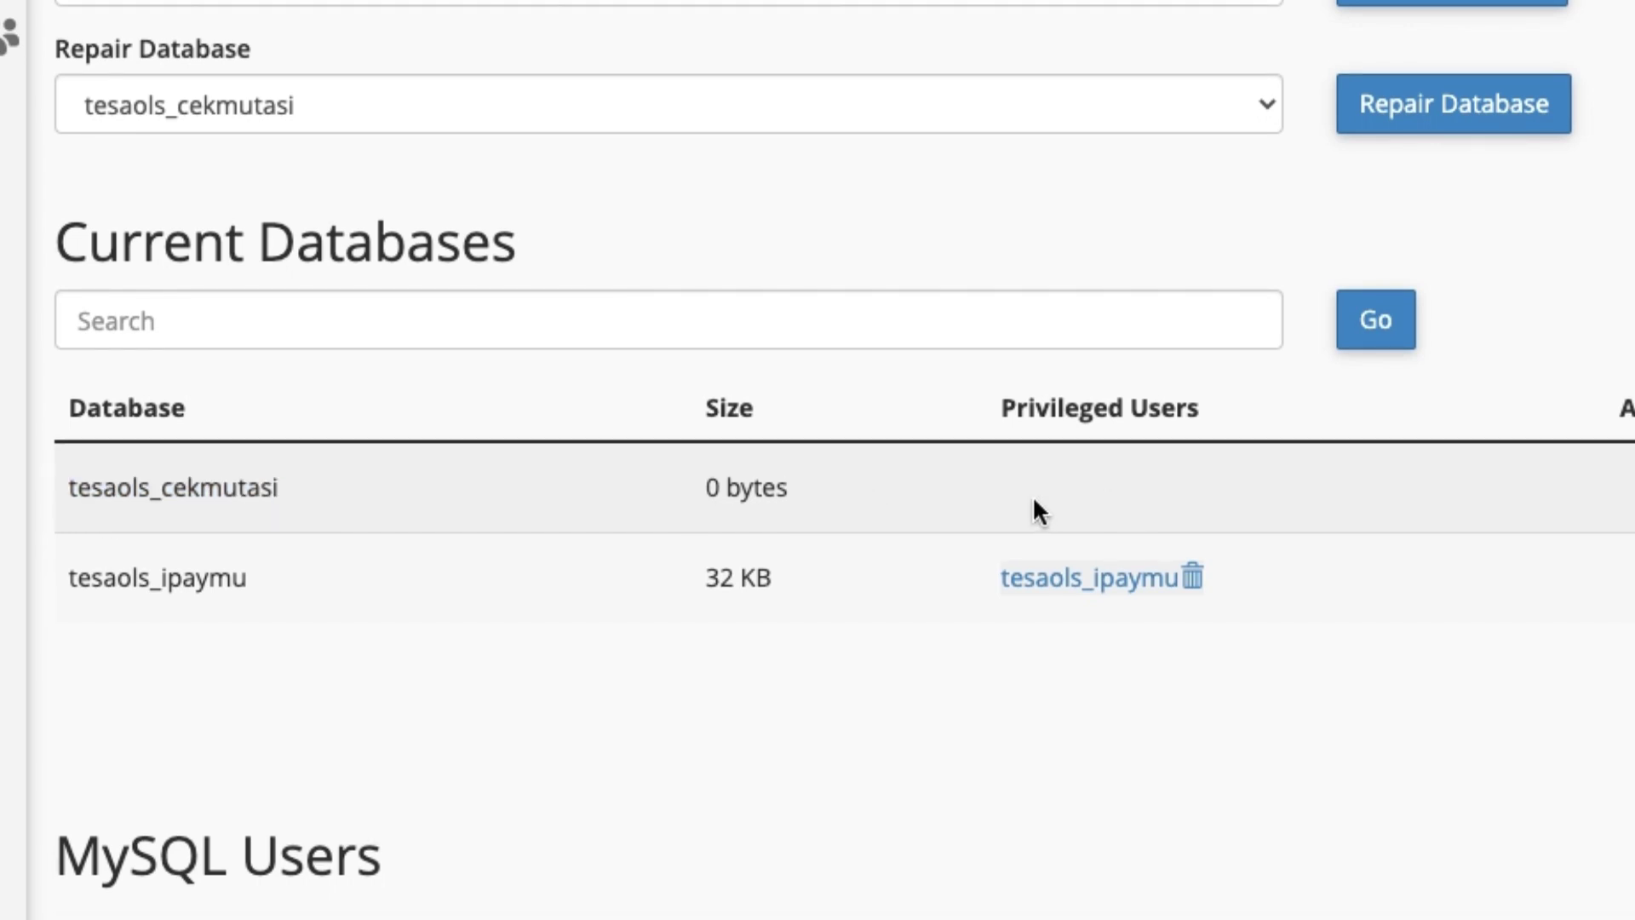
pyautogui.scroll(-6, 1186, 500)
pyautogui.scroll(-7, 1223, 514)
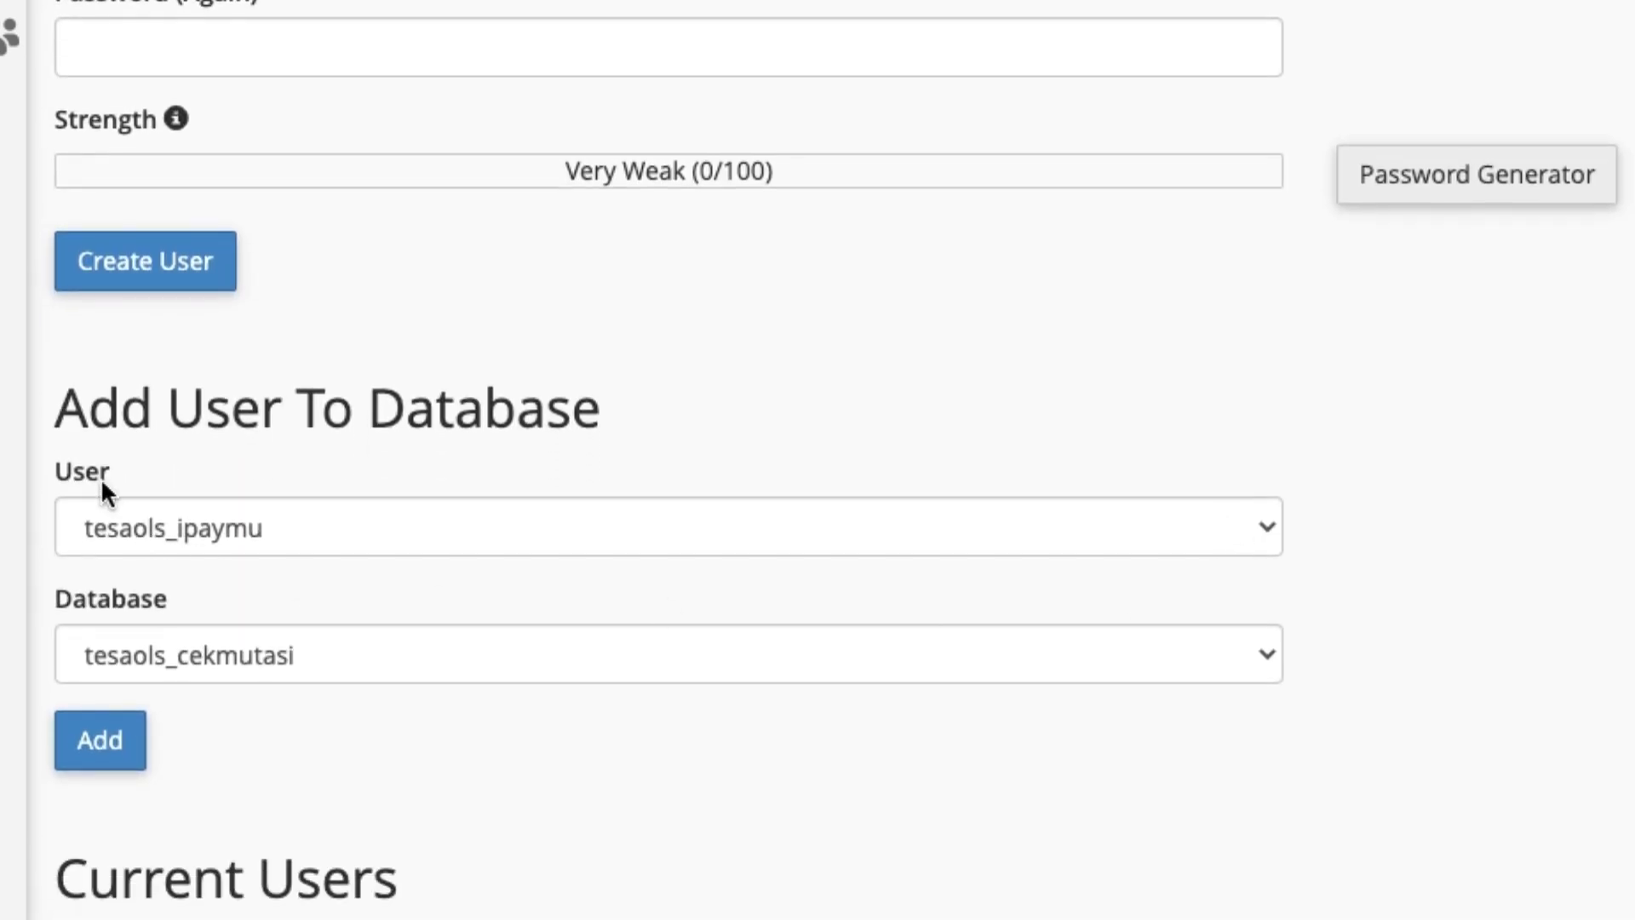
pyautogui.moveTo(72, 428); pyautogui.dragTo(615, 419)
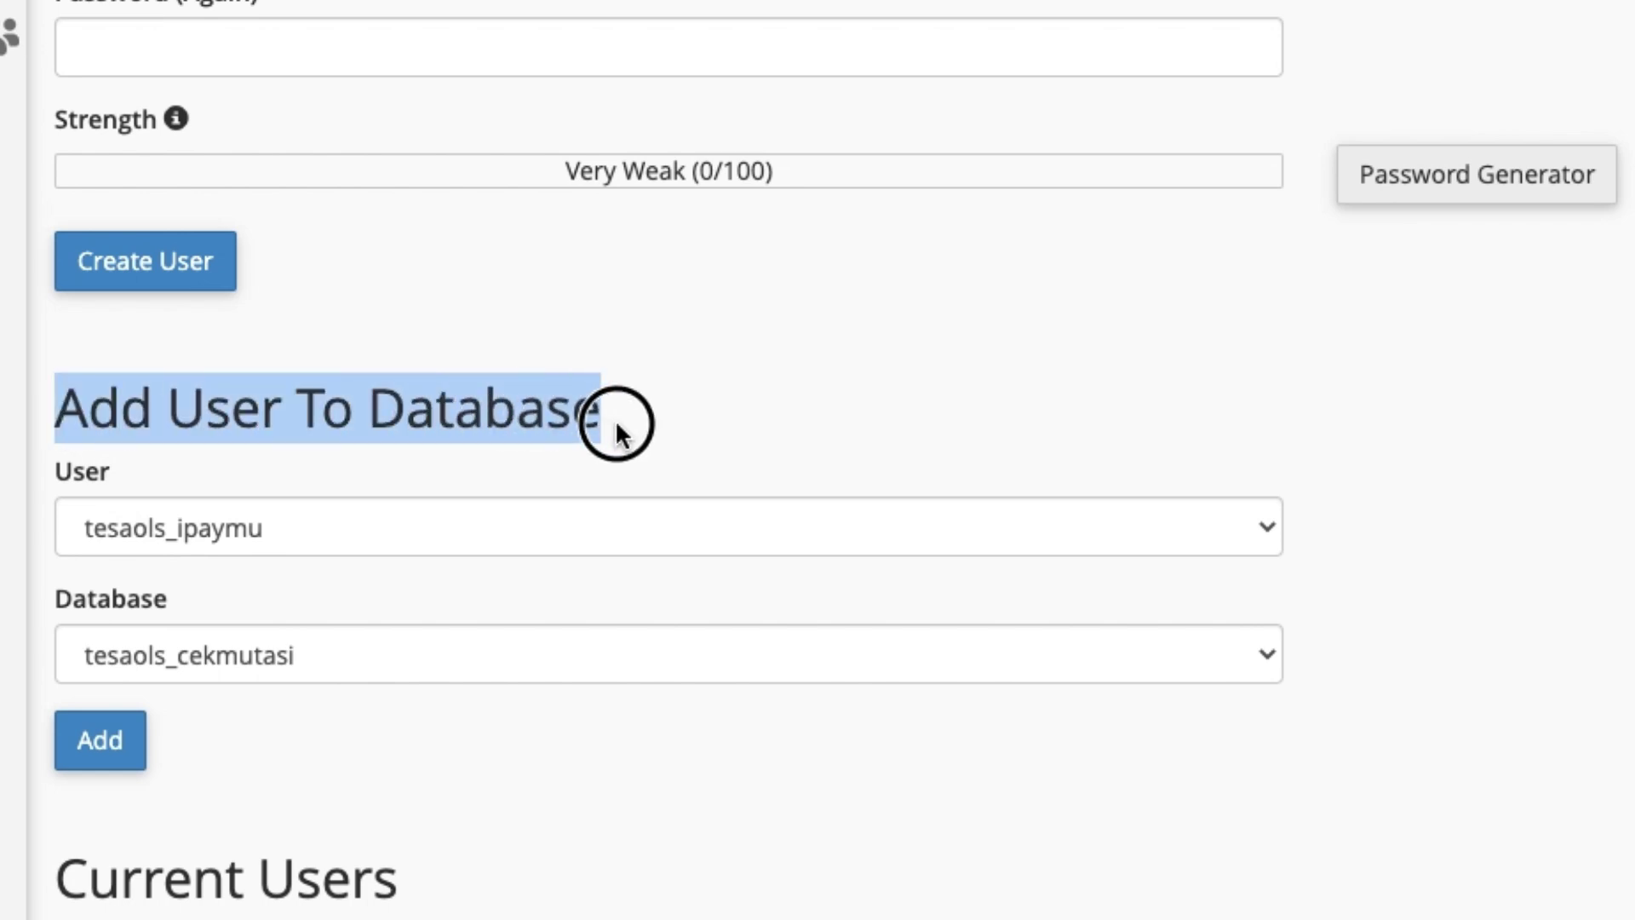
pyautogui.click(348, 531)
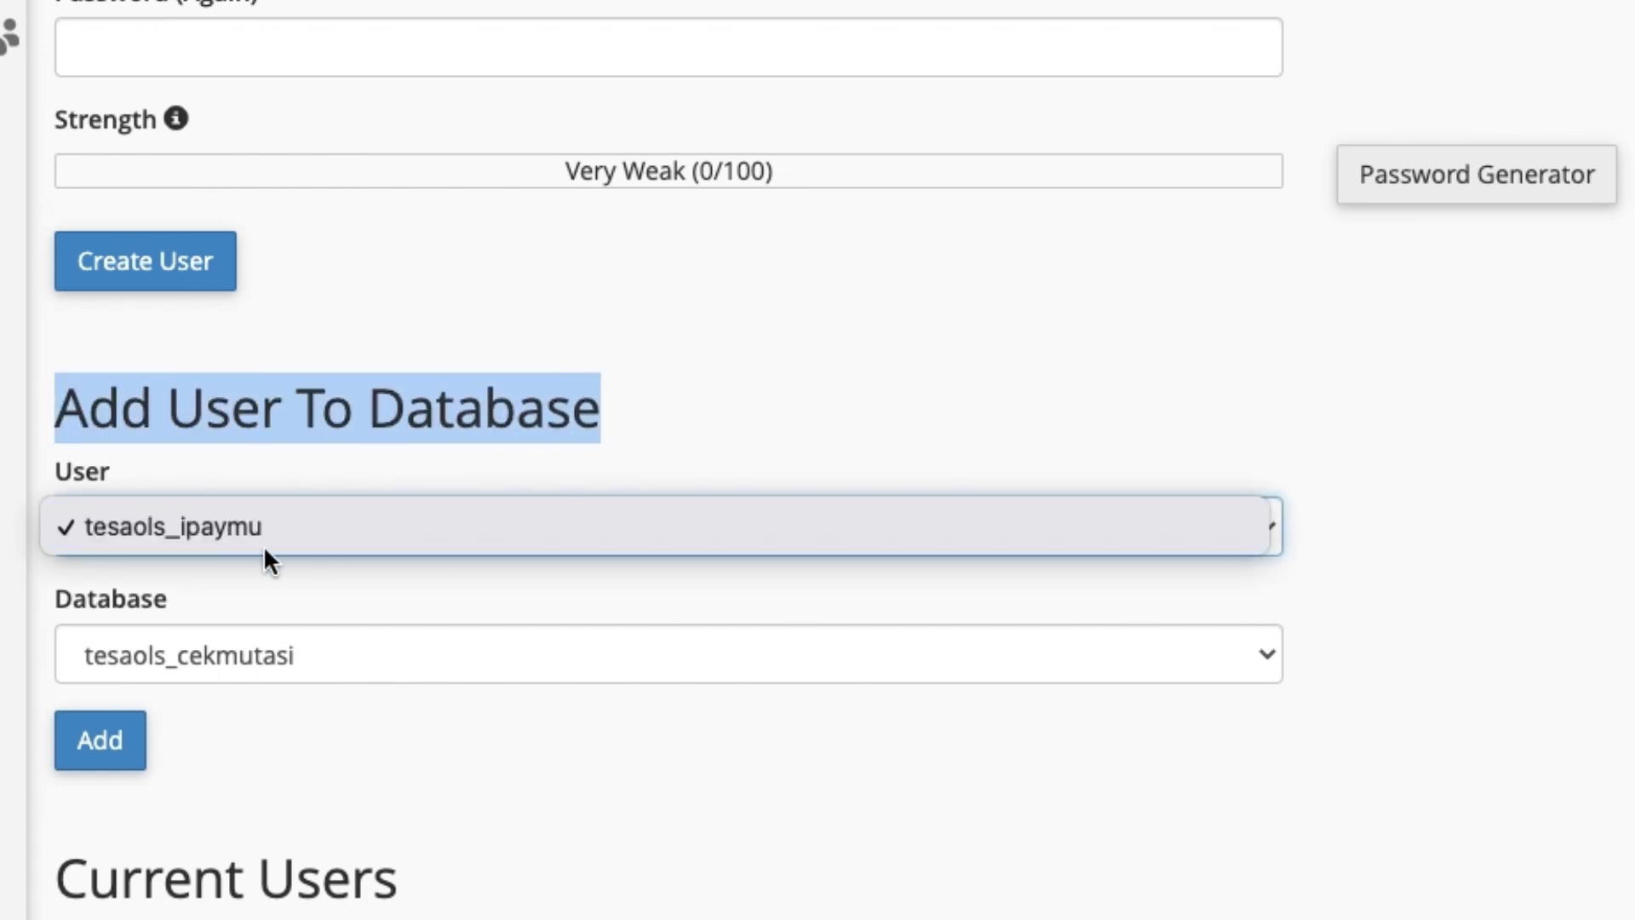
pyautogui.click(261, 489)
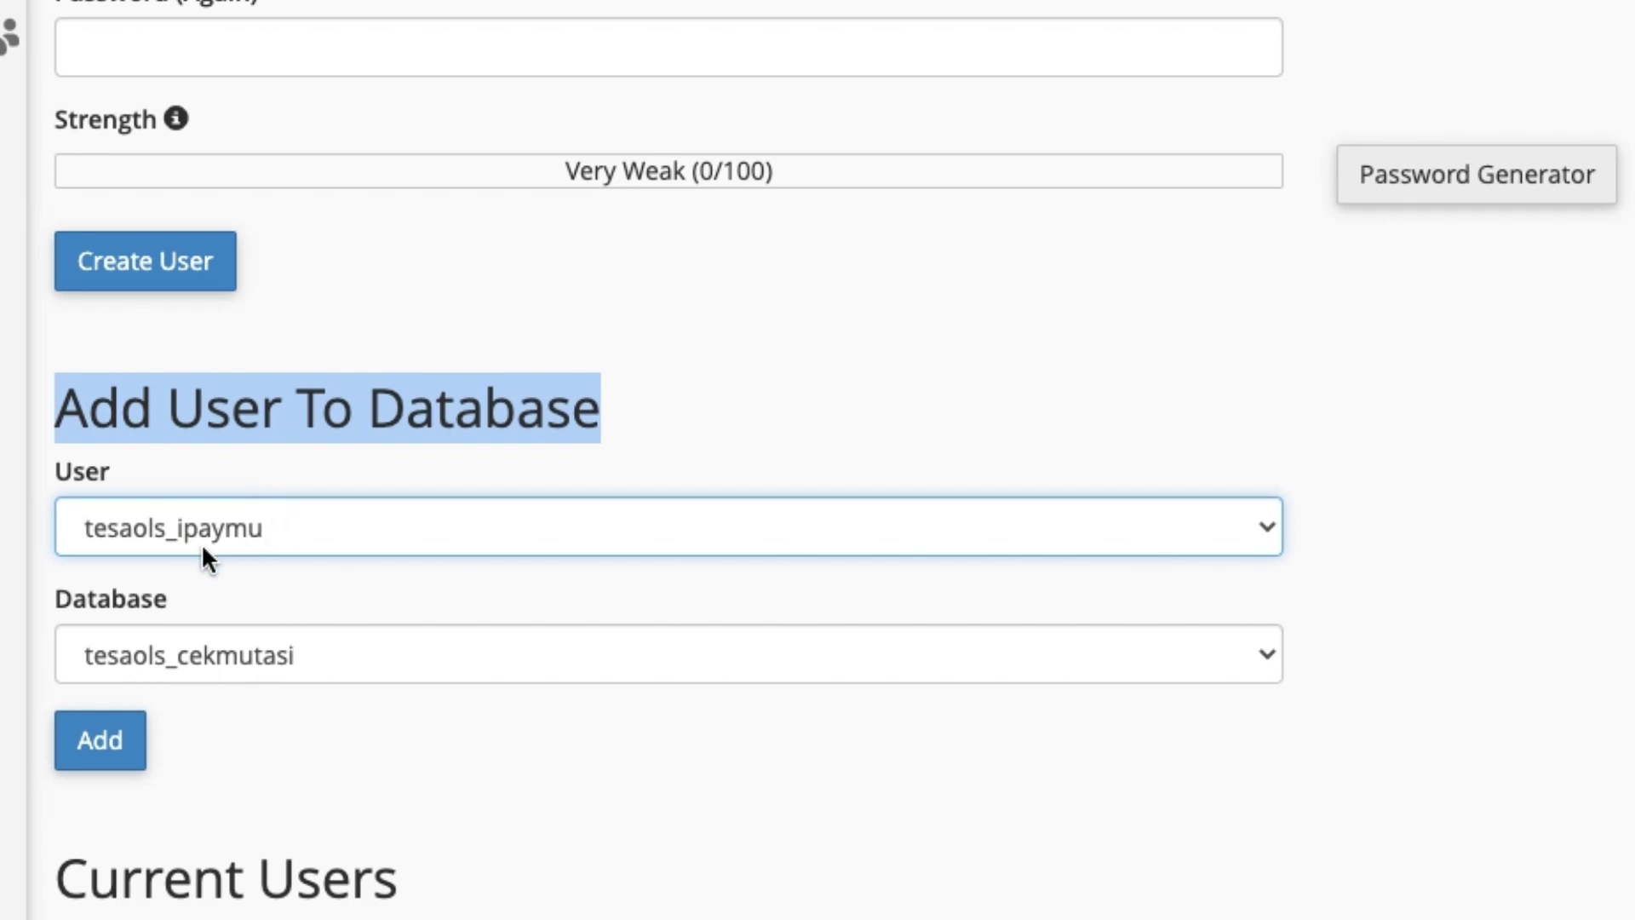
pyautogui.click(298, 654)
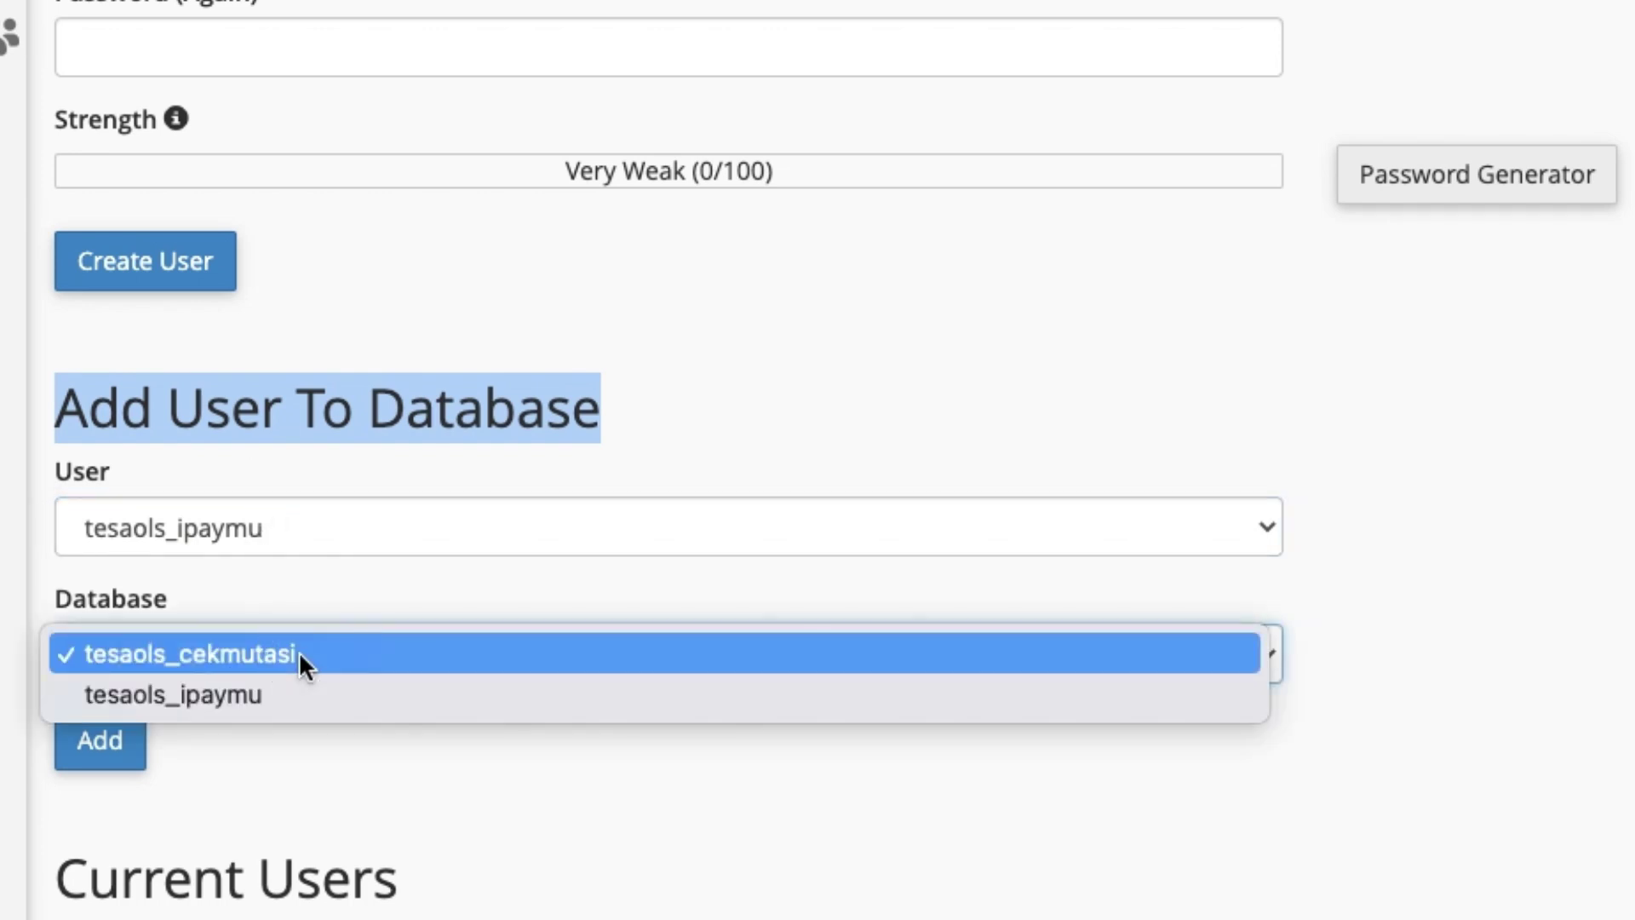
pyautogui.click(234, 658)
pyautogui.click(120, 747)
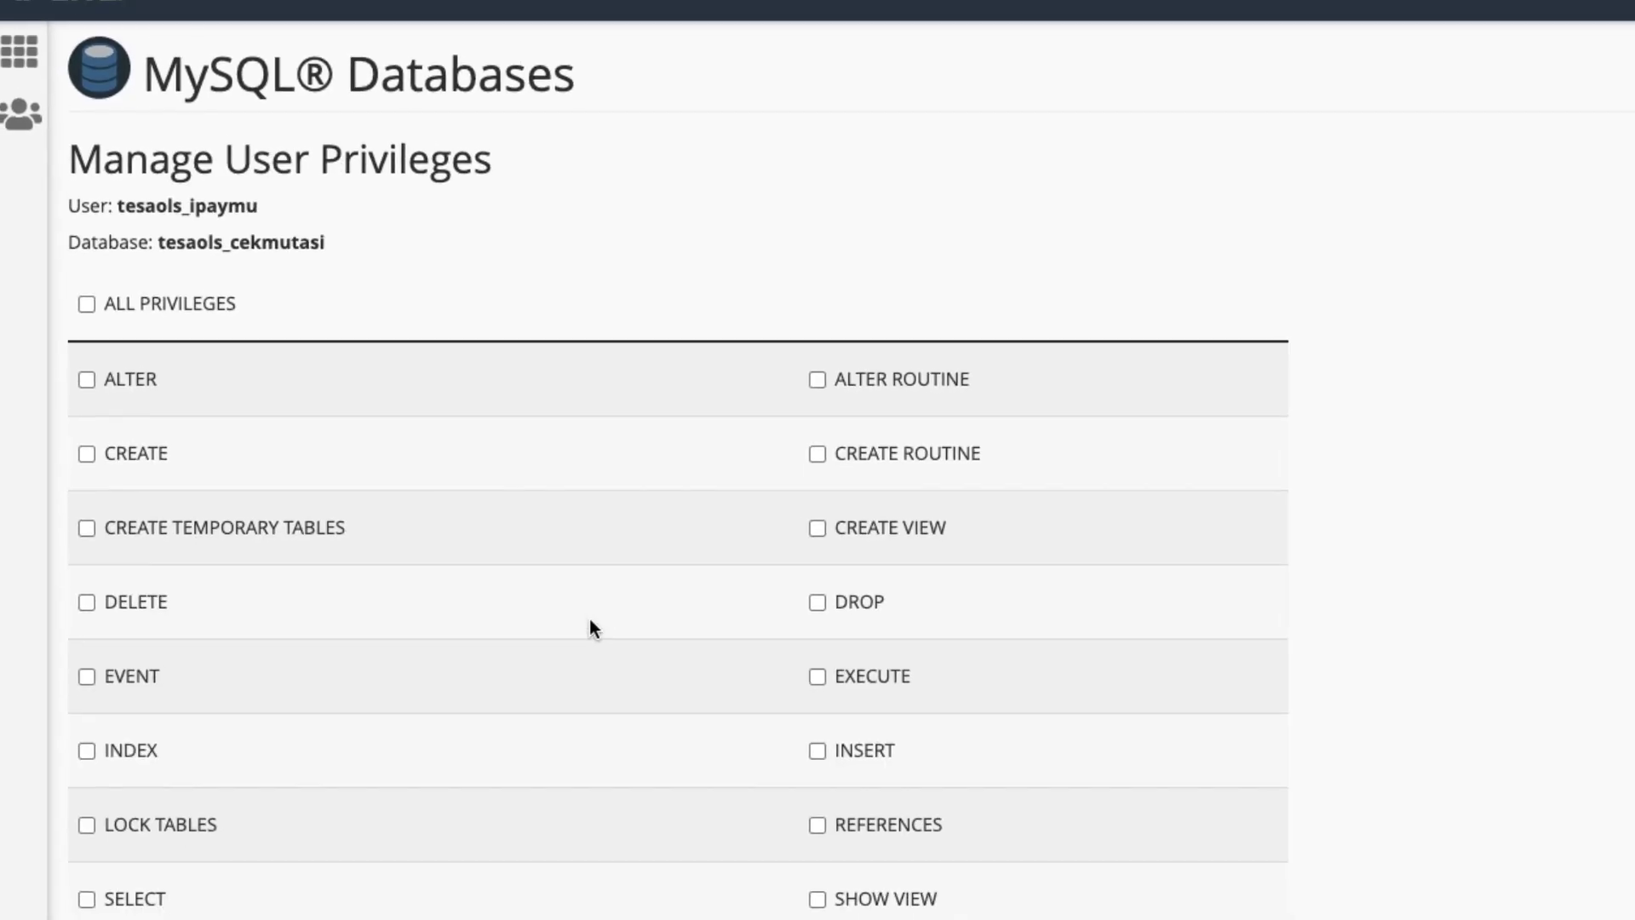
pyautogui.click(88, 309)
pyautogui.scroll(-3, 431, 370)
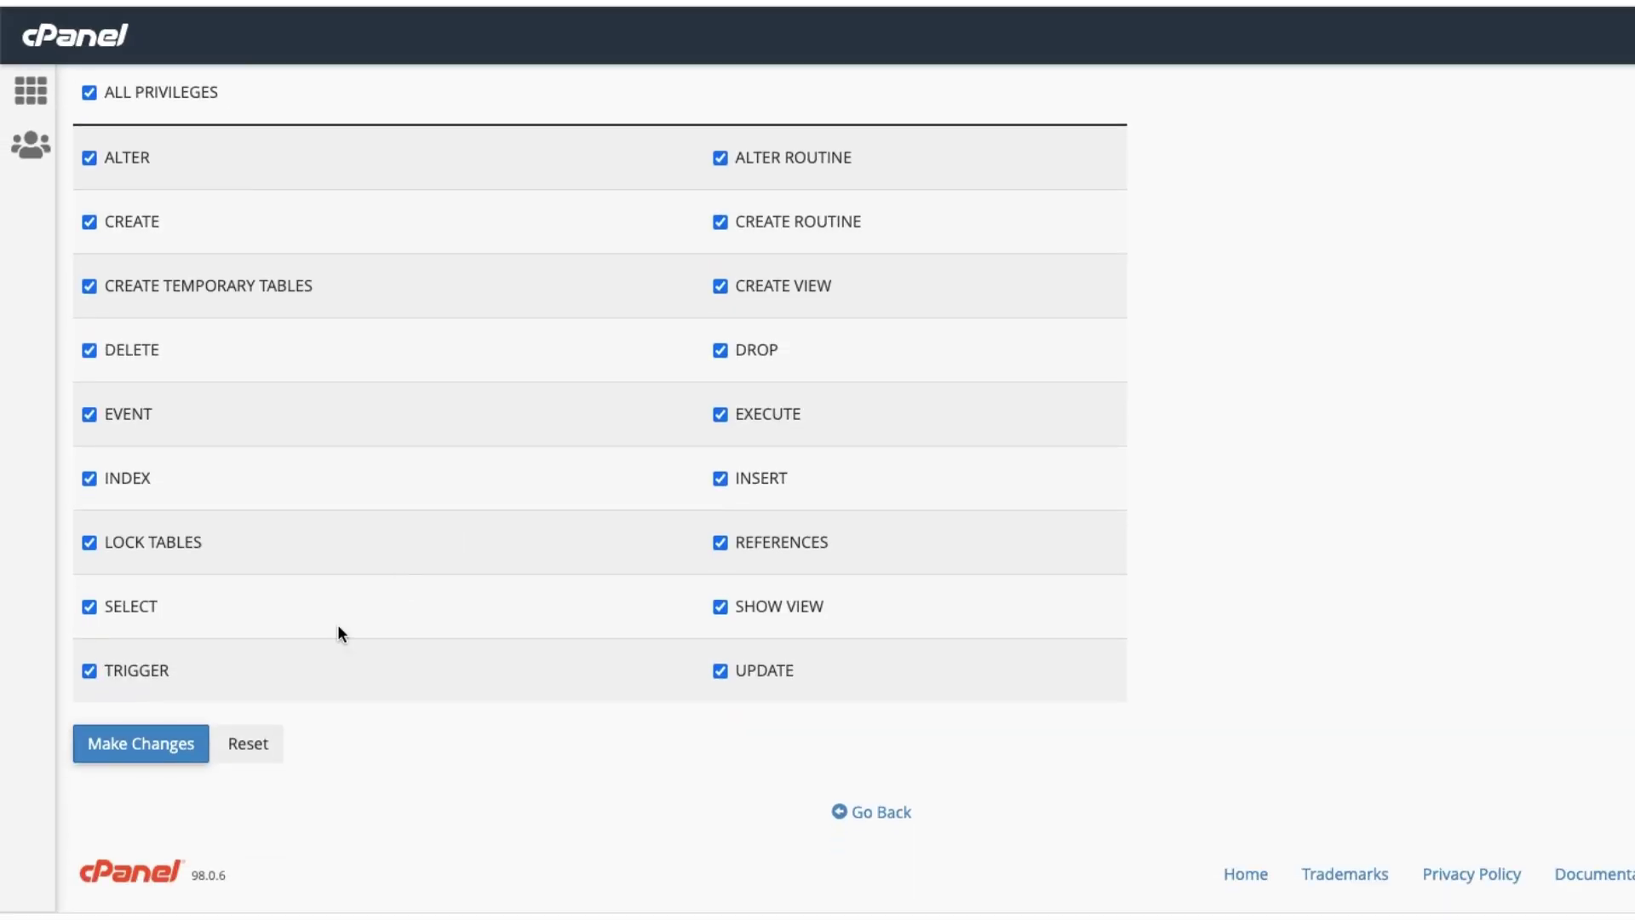
pyautogui.click(139, 751)
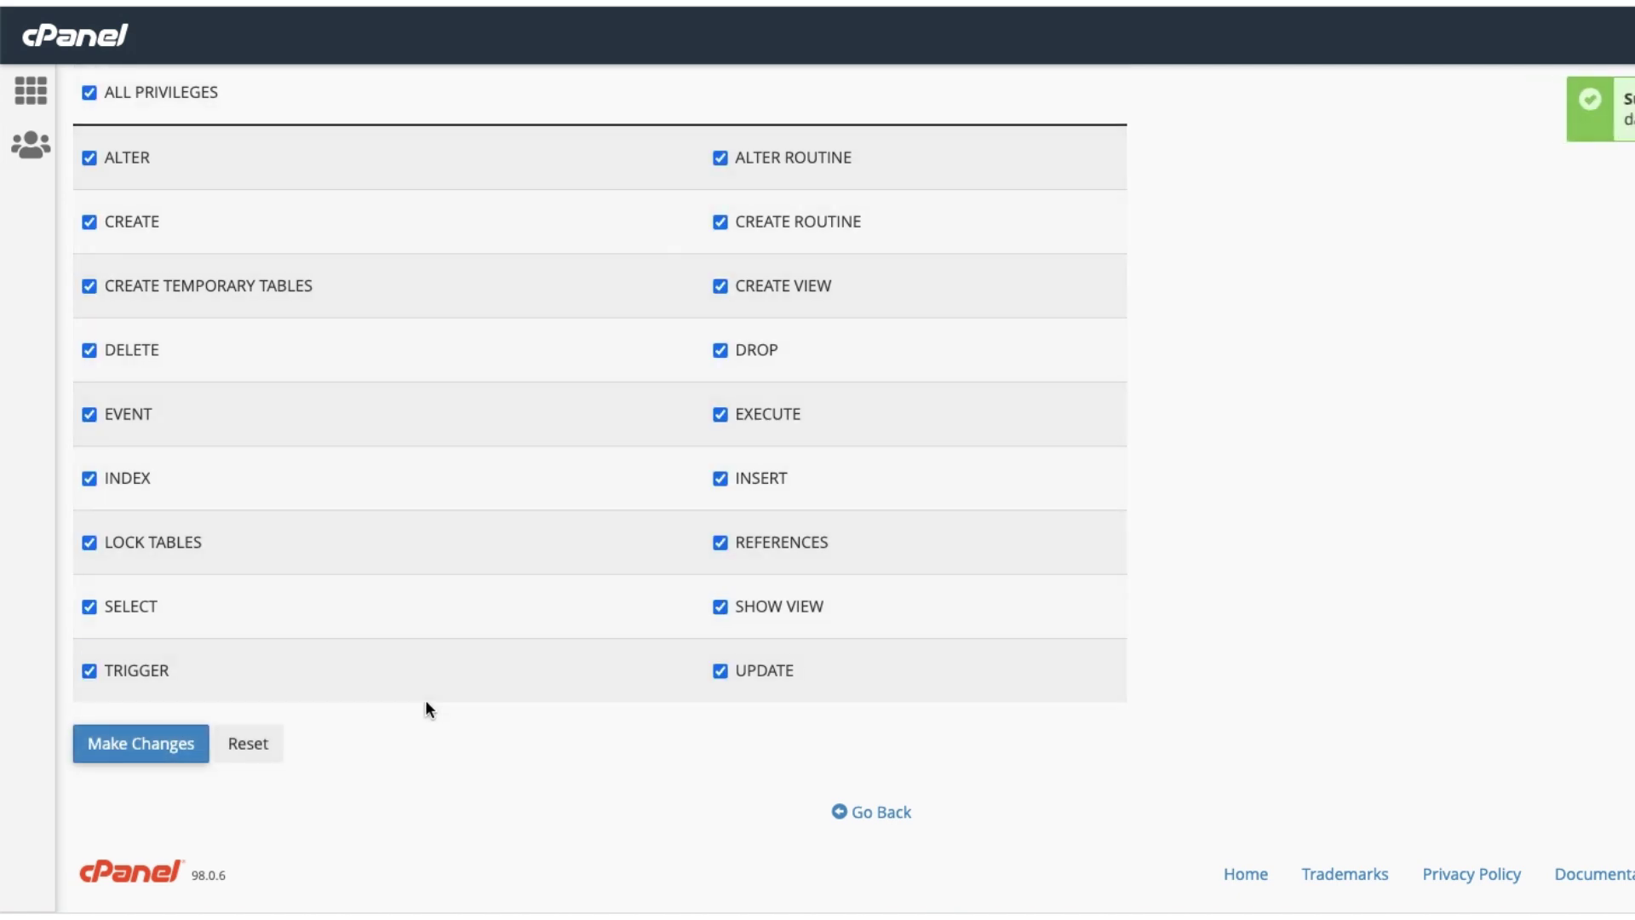
# Confirm cekmutasi is listed with its linked user, then return to the cPanel tools page.
pyautogui.click(30, 90)
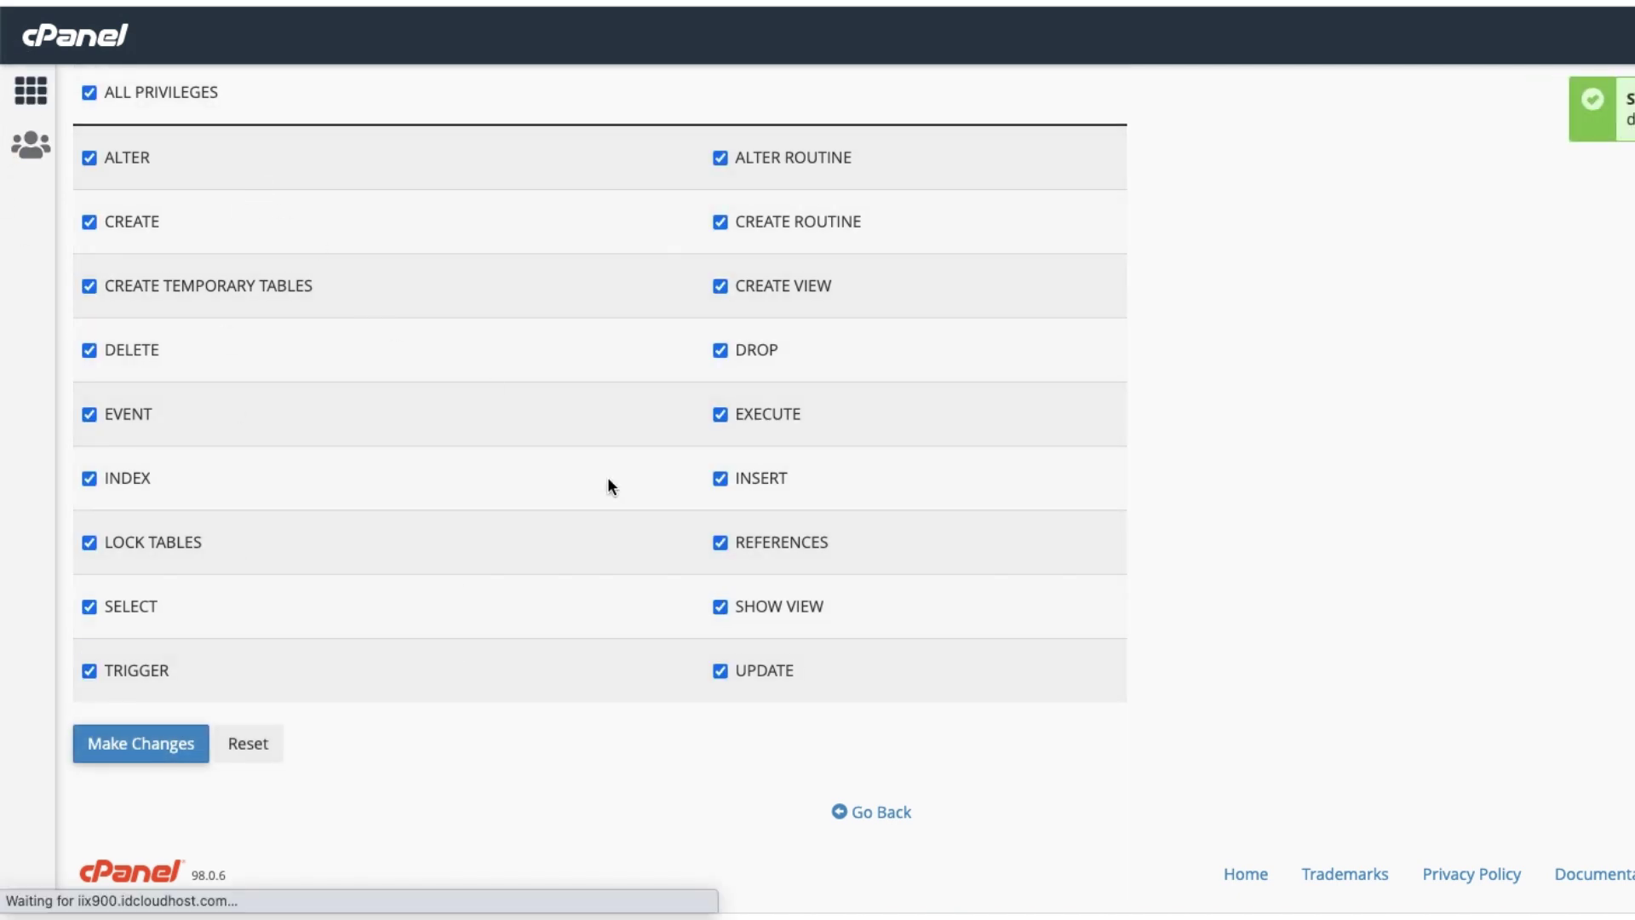
pyautogui.scroll(-2, 547, 594)
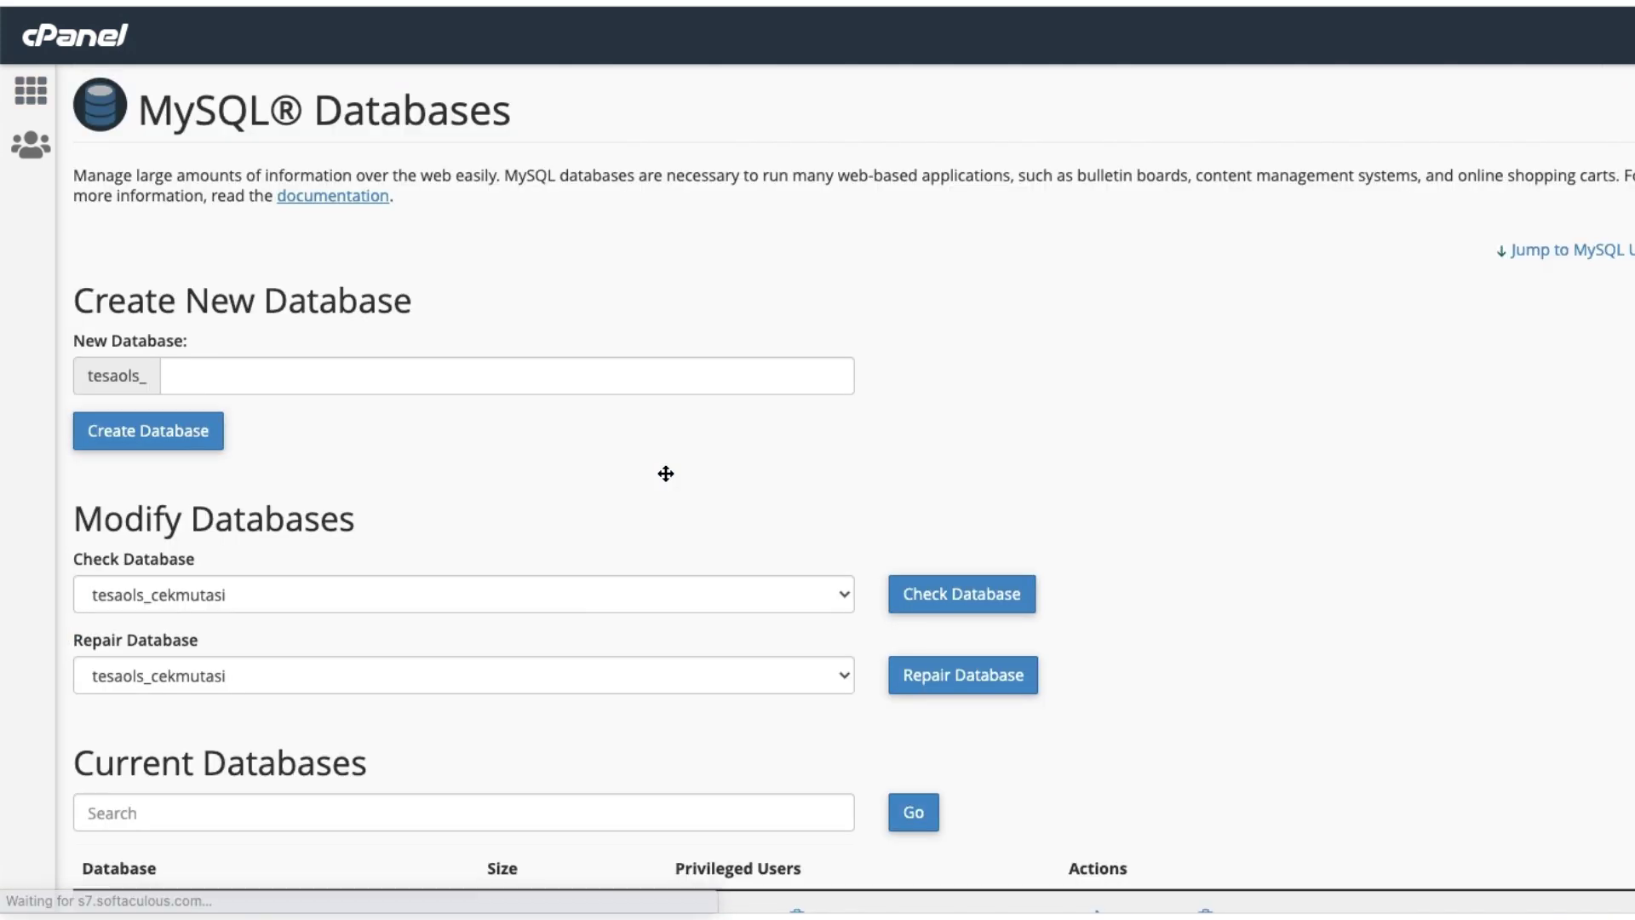
pyautogui.scroll(-10, 665, 472)
pyautogui.scroll(4, 656, 474)
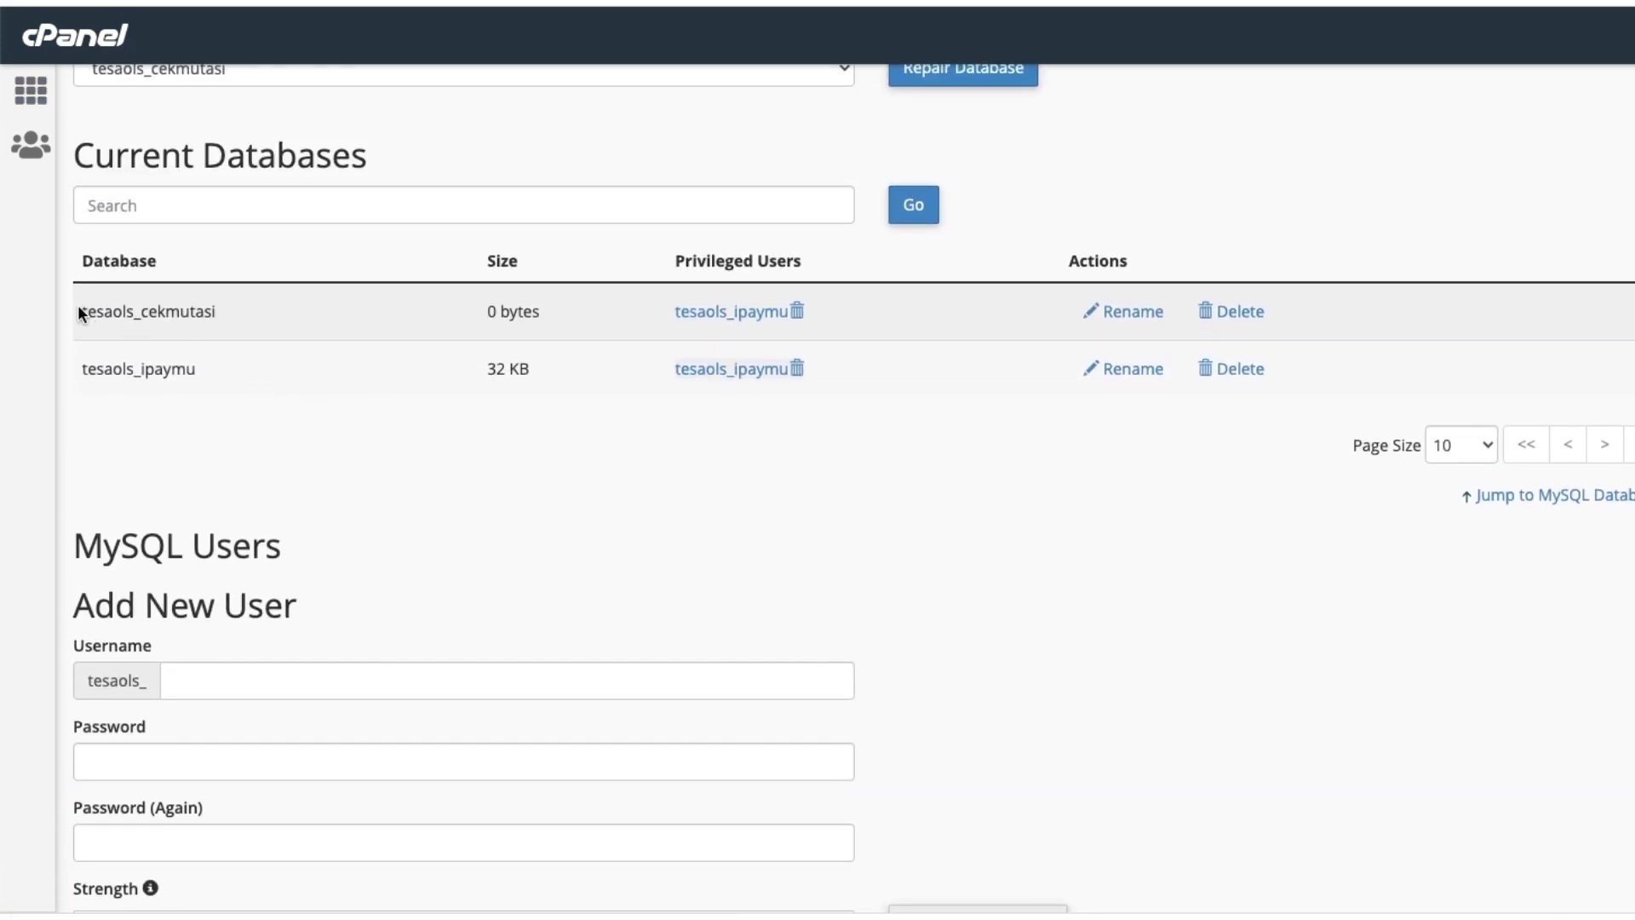
pyautogui.moveTo(82, 312); pyautogui.dragTo(232, 320)
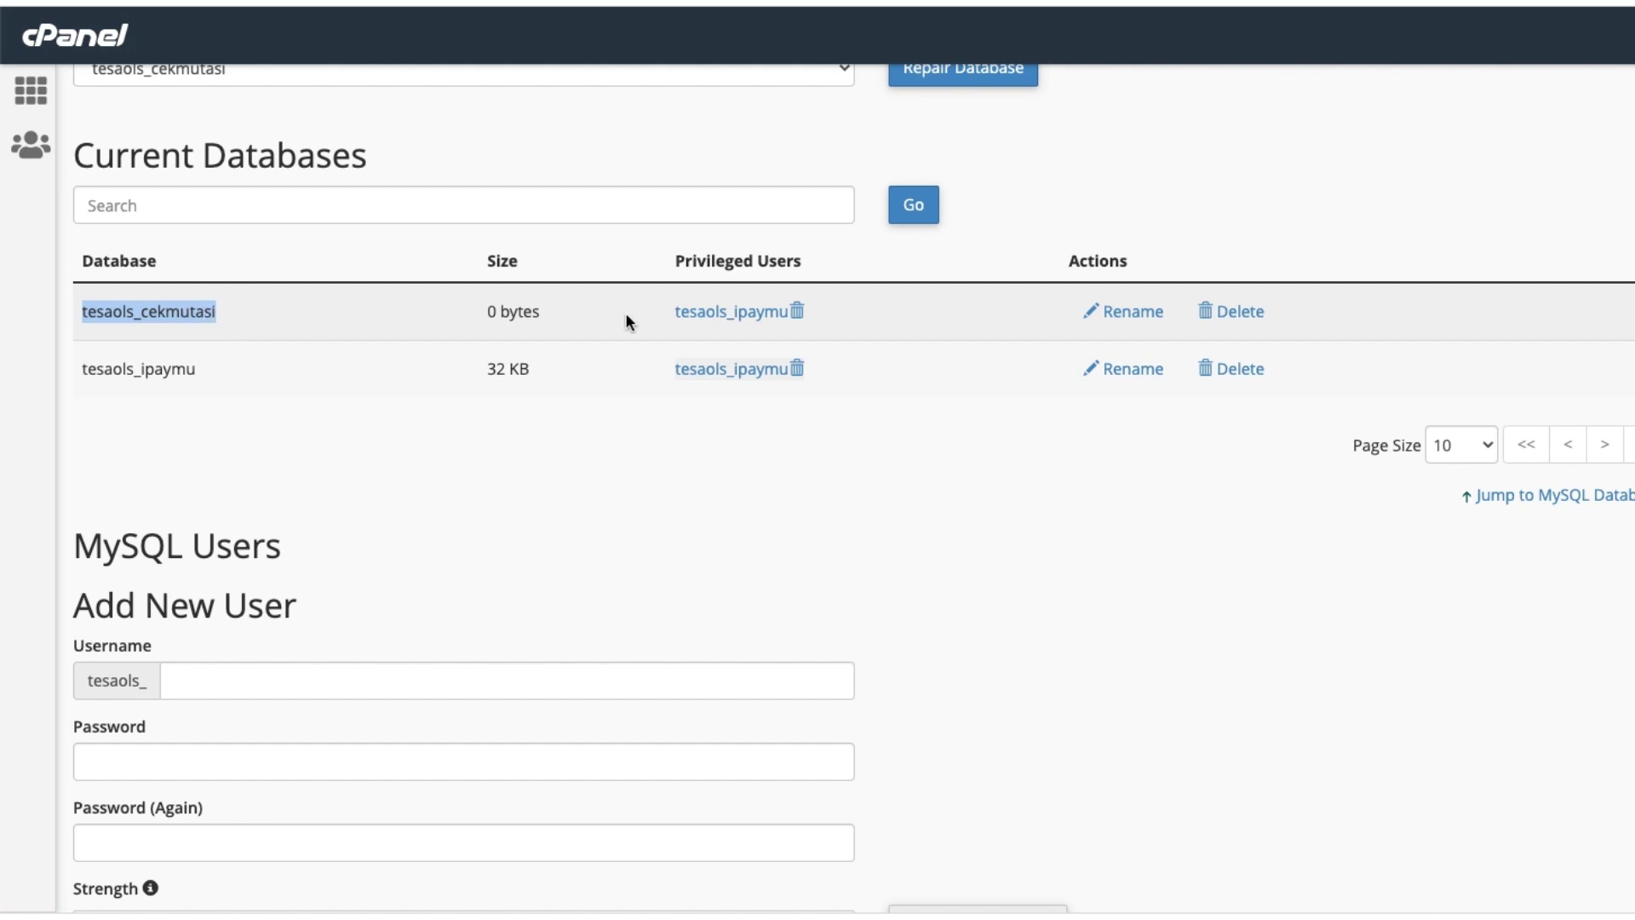
pyautogui.moveTo(675, 313); pyautogui.dragTo(706, 311)
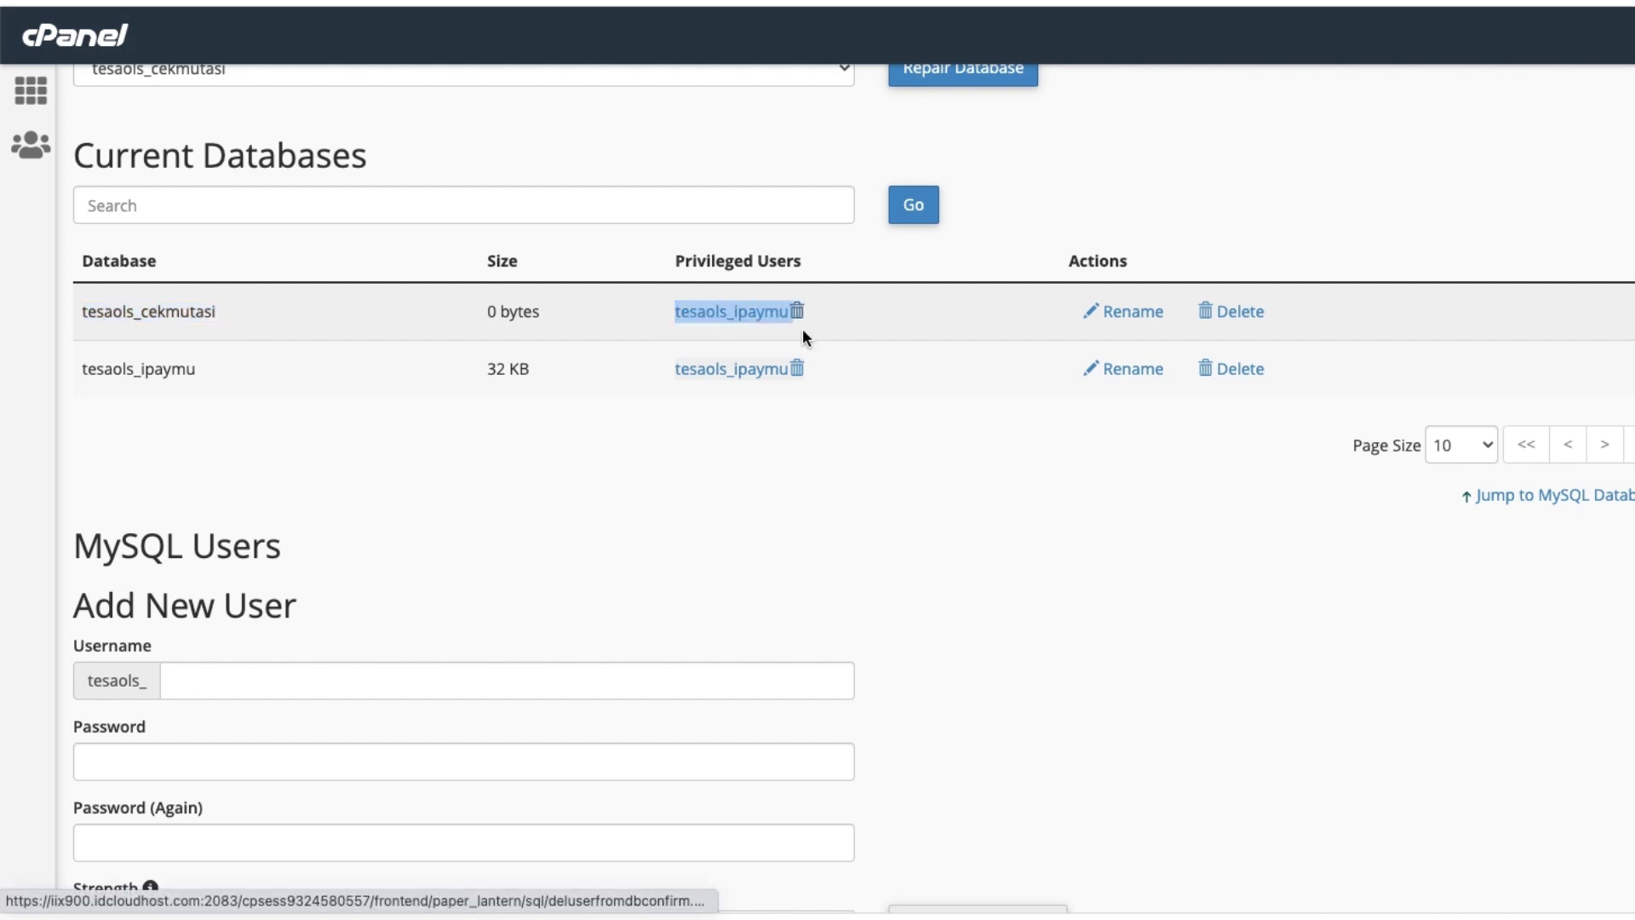
pyautogui.click(261, 332)
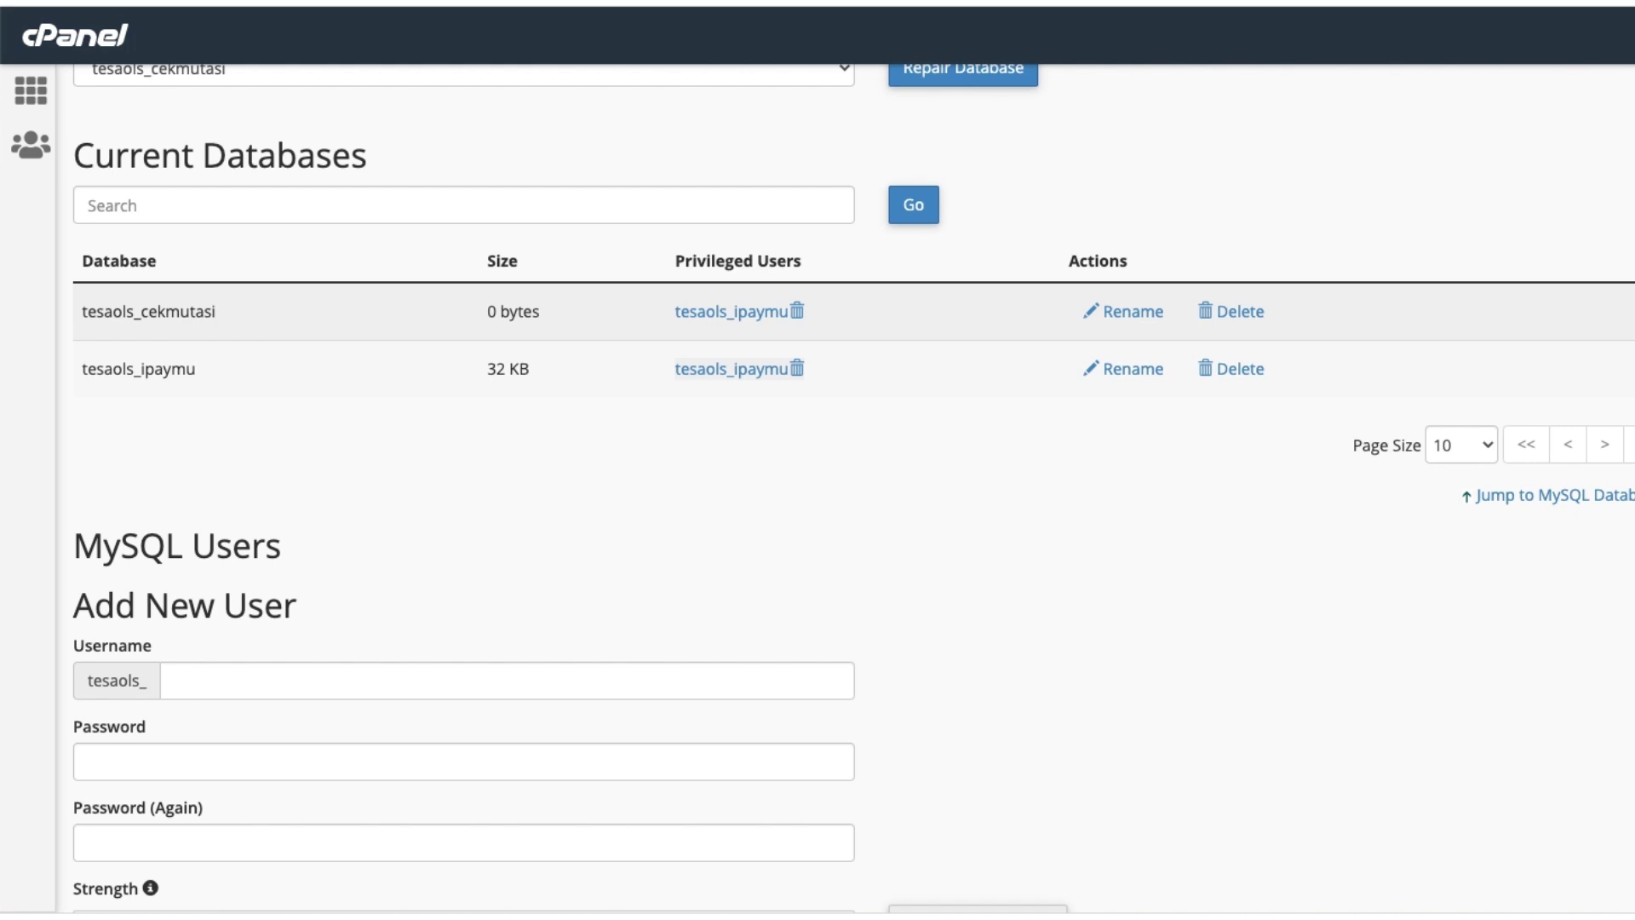
pyautogui.click(31, 90)
pyautogui.scroll(-3, 352, 462)
pyautogui.scroll(-7, 353, 463)
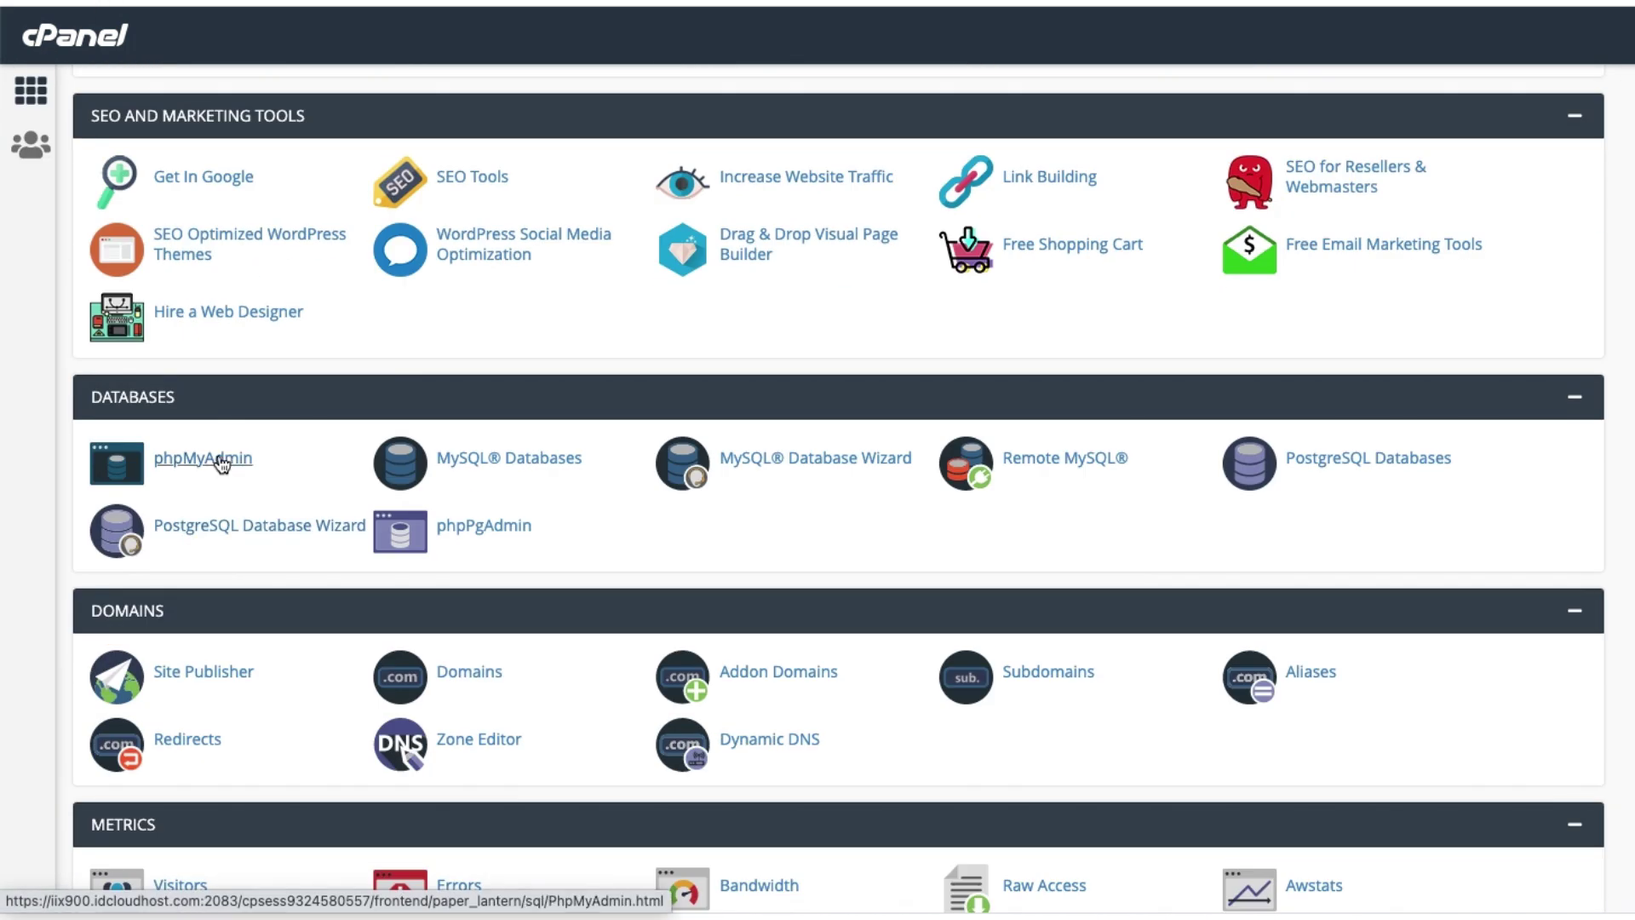
# Open phpMyAdmin, confirm tesaols_cekmutasi shows no tables, then return to File Manager.
pyautogui.click(219, 460)
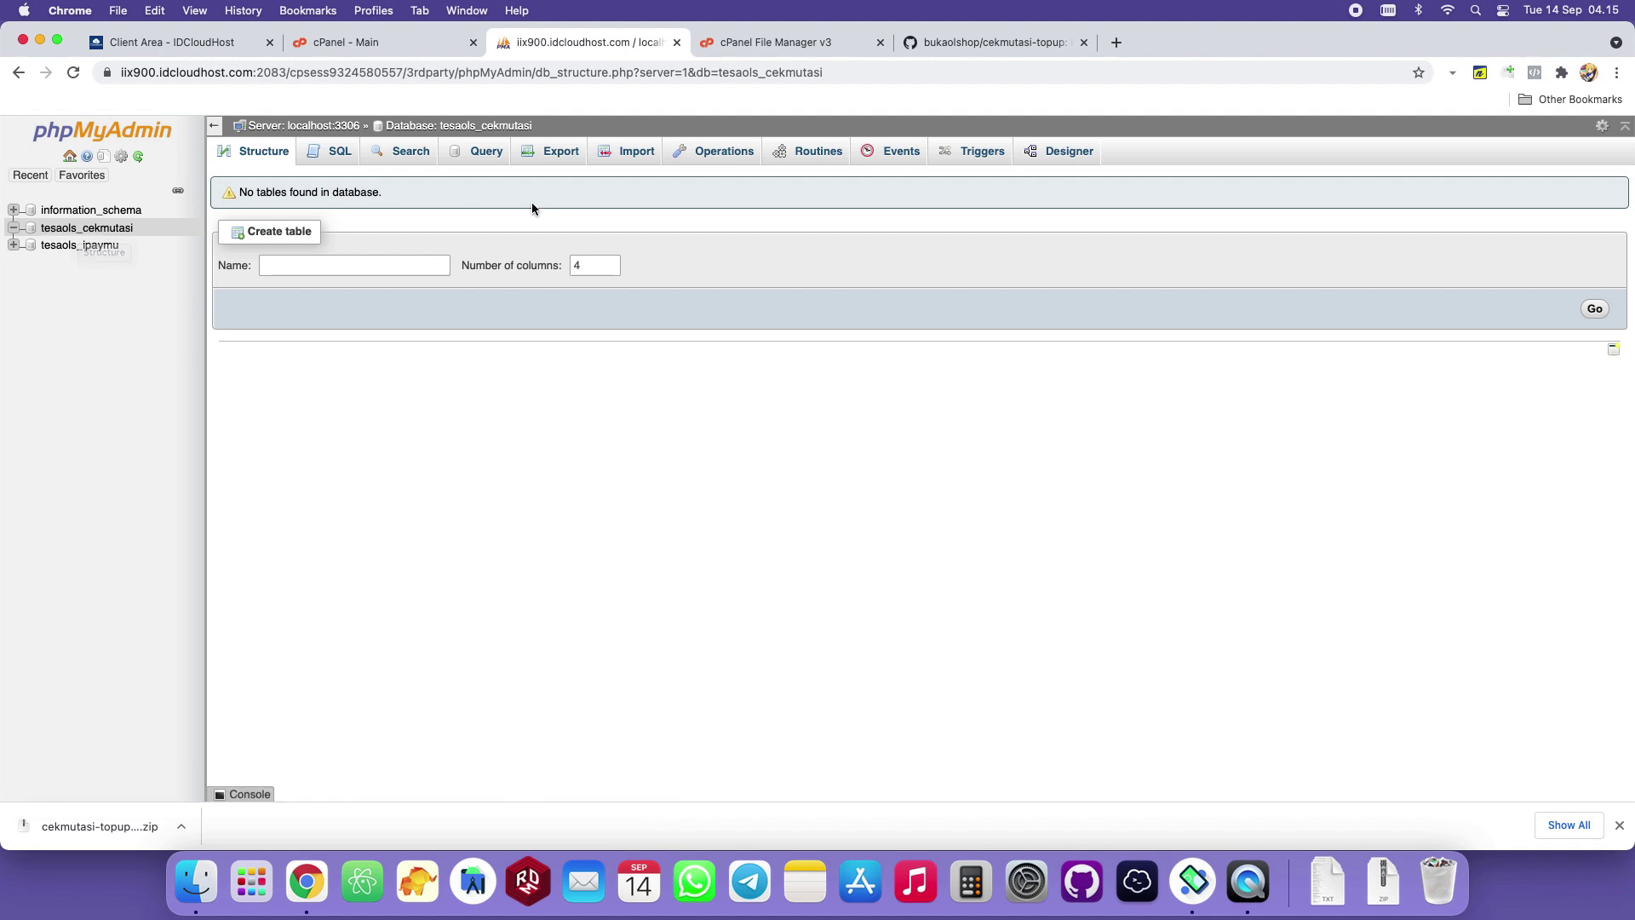
pyautogui.click(558, 153)
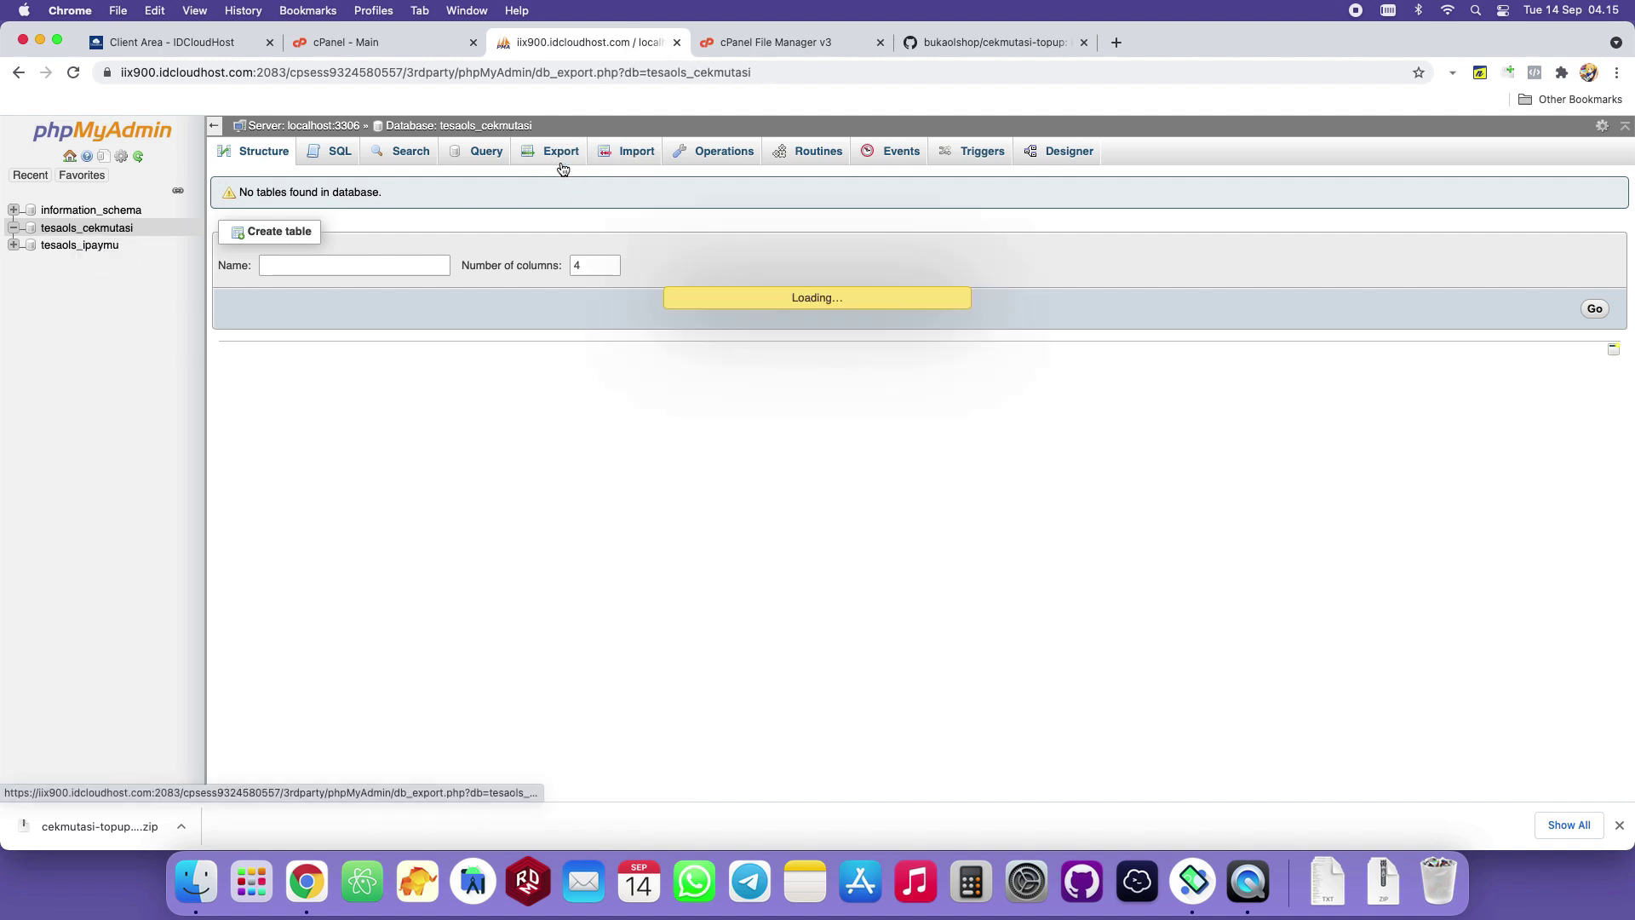
pyautogui.click(765, 49)
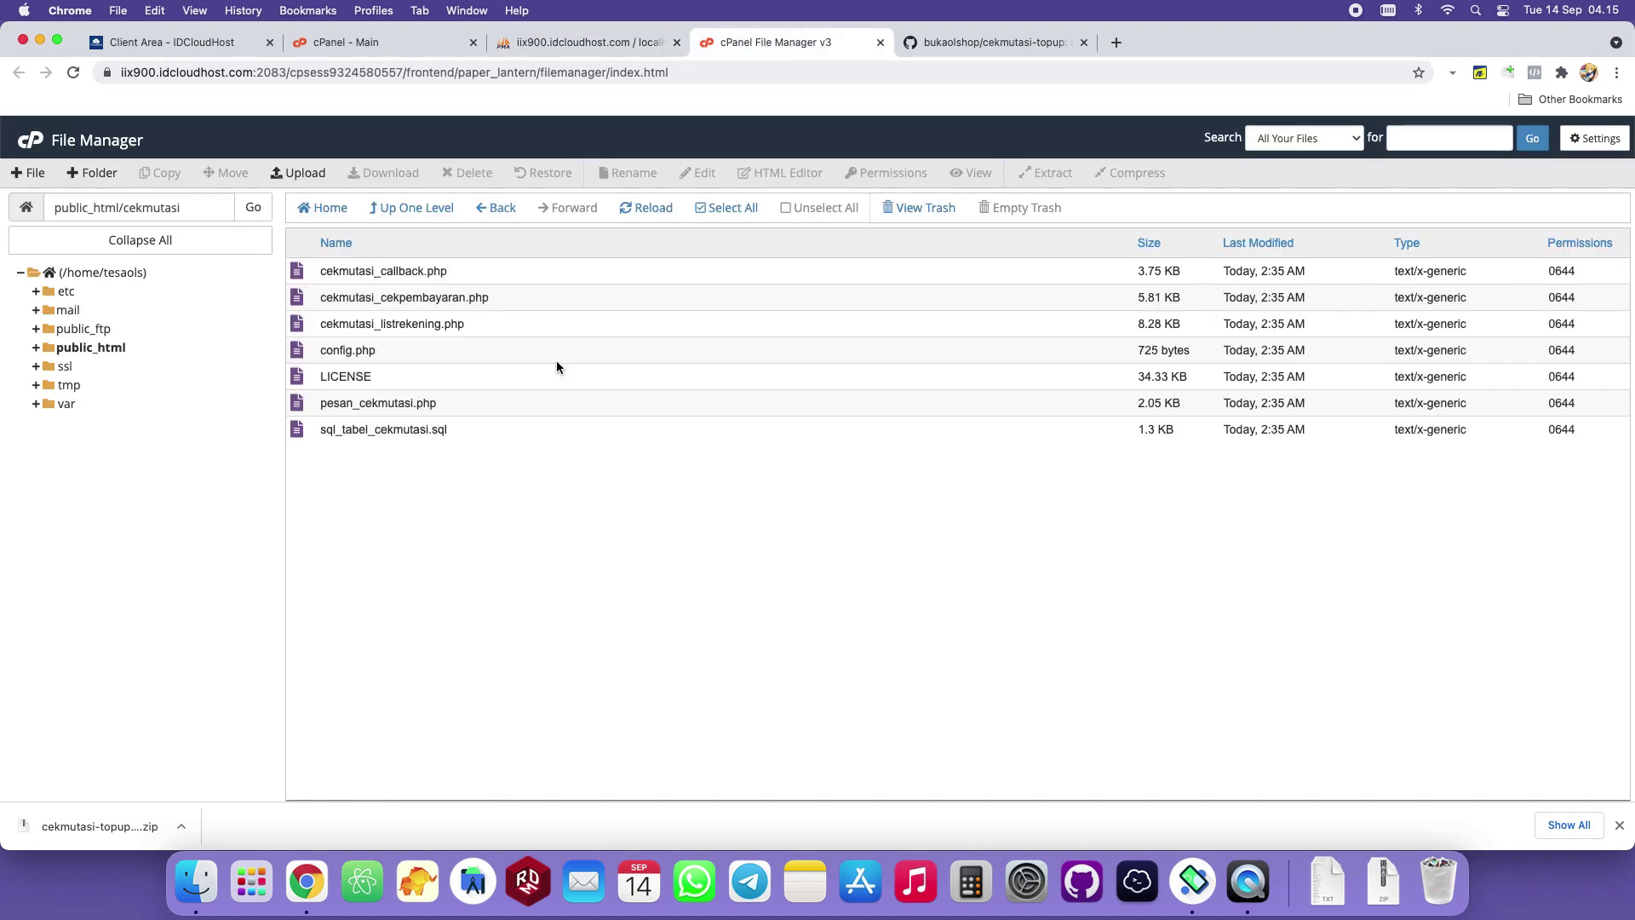
# Open sql_tabel_cekmutasi.sql in the File Manager editor and copy its entire contents.
pyautogui.click(482, 431)
pyautogui.click(580, 45)
pyautogui.click(764, 43)
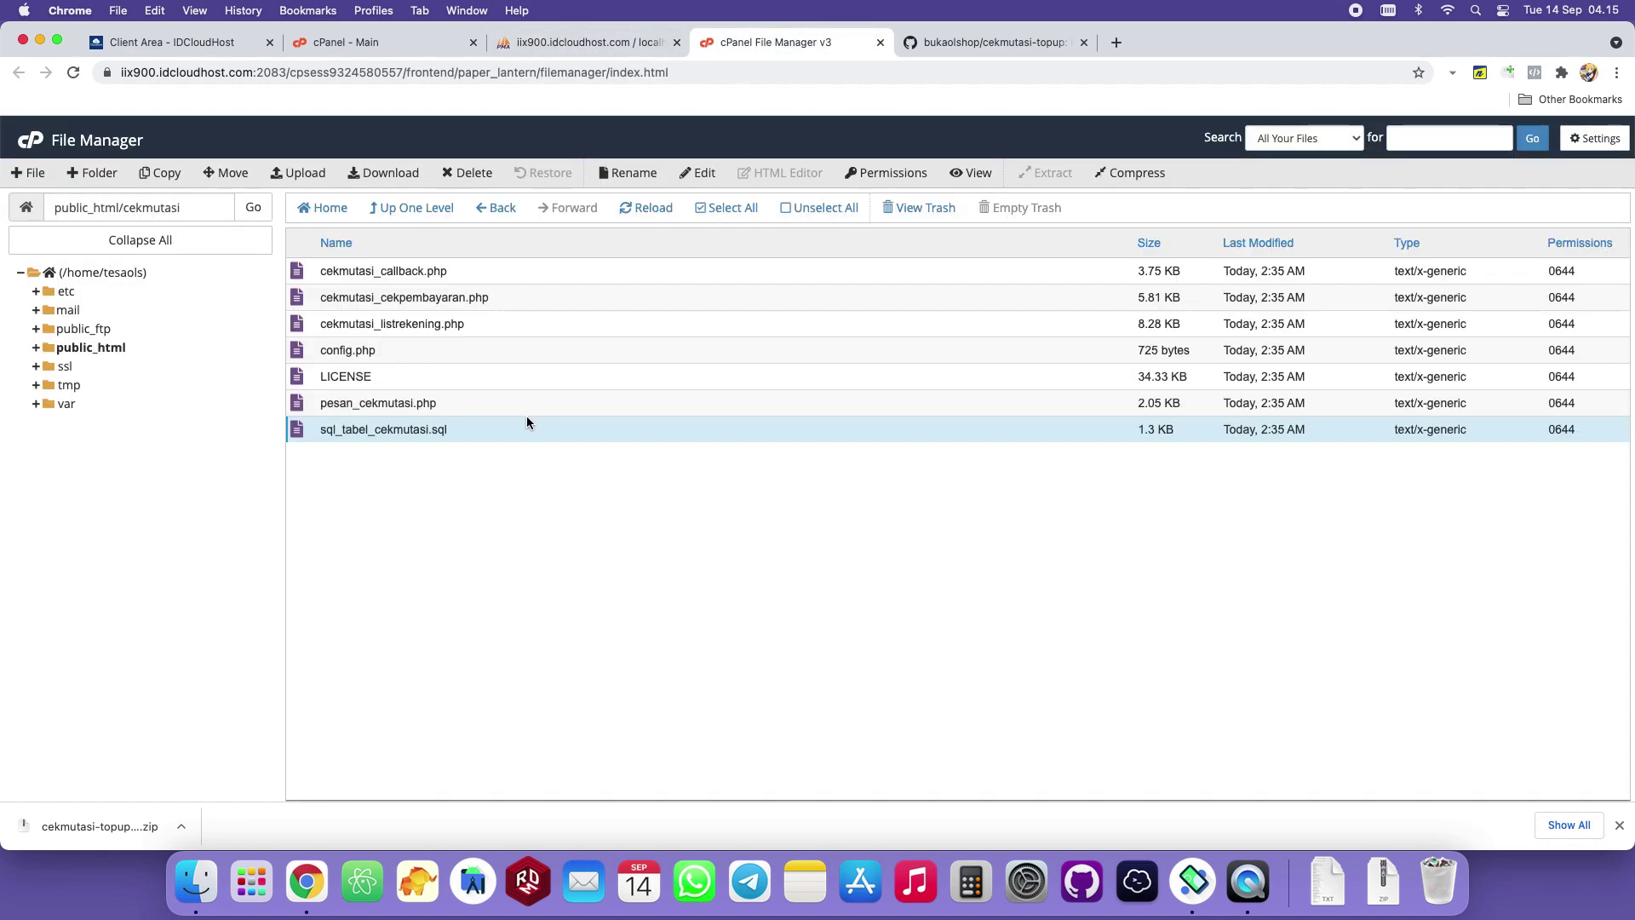
pyautogui.click(699, 173)
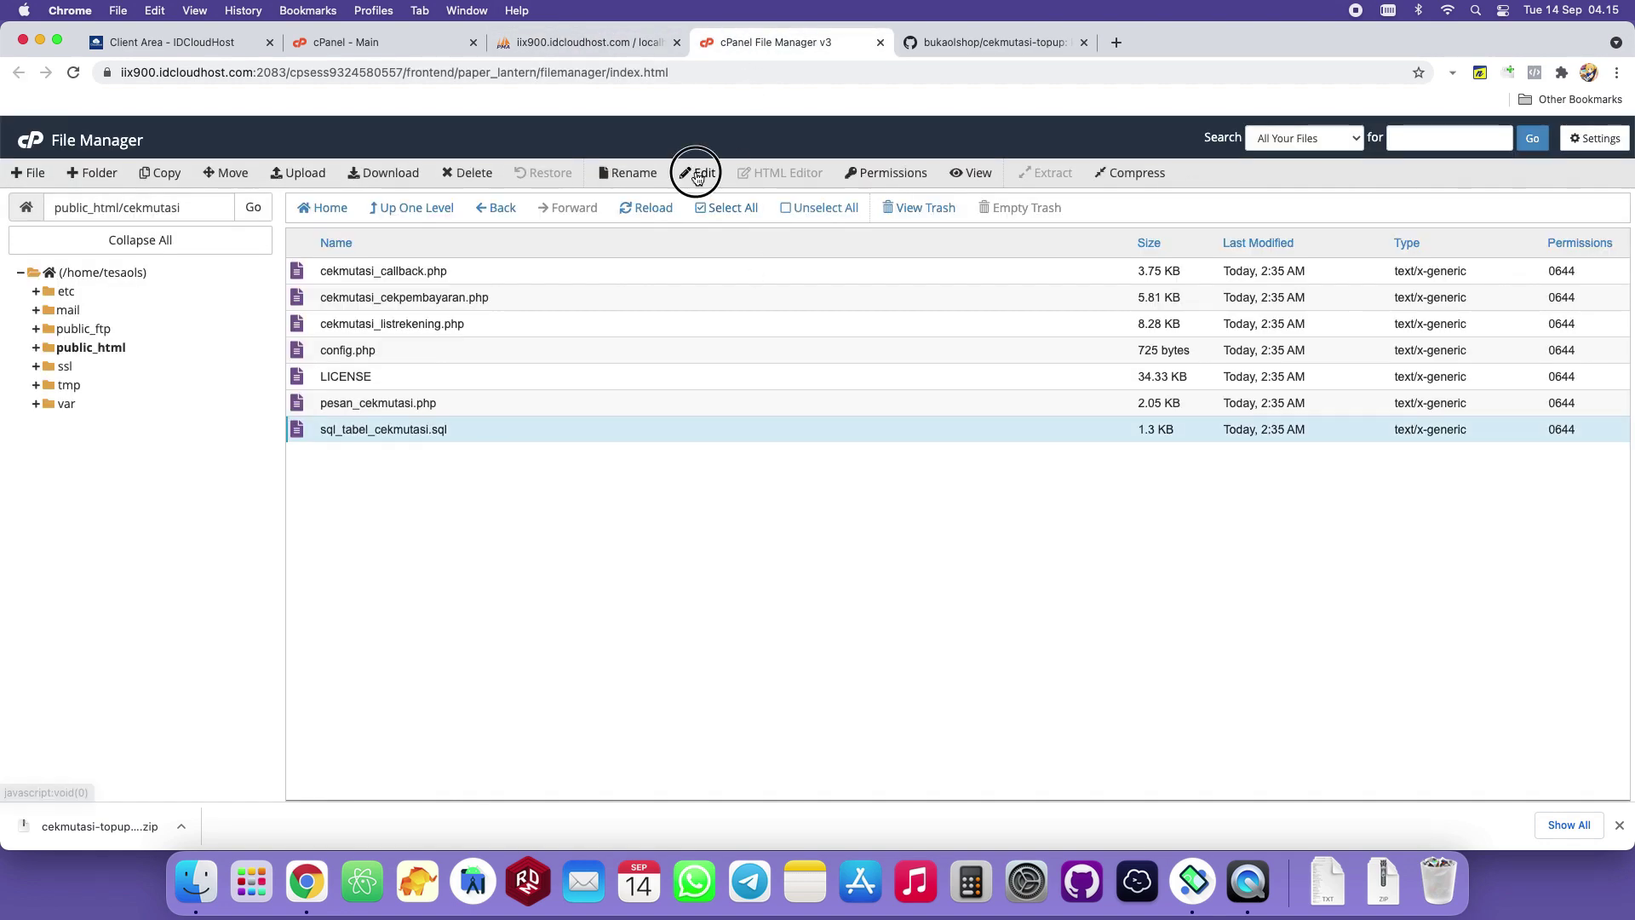
pyautogui.click(970, 589)
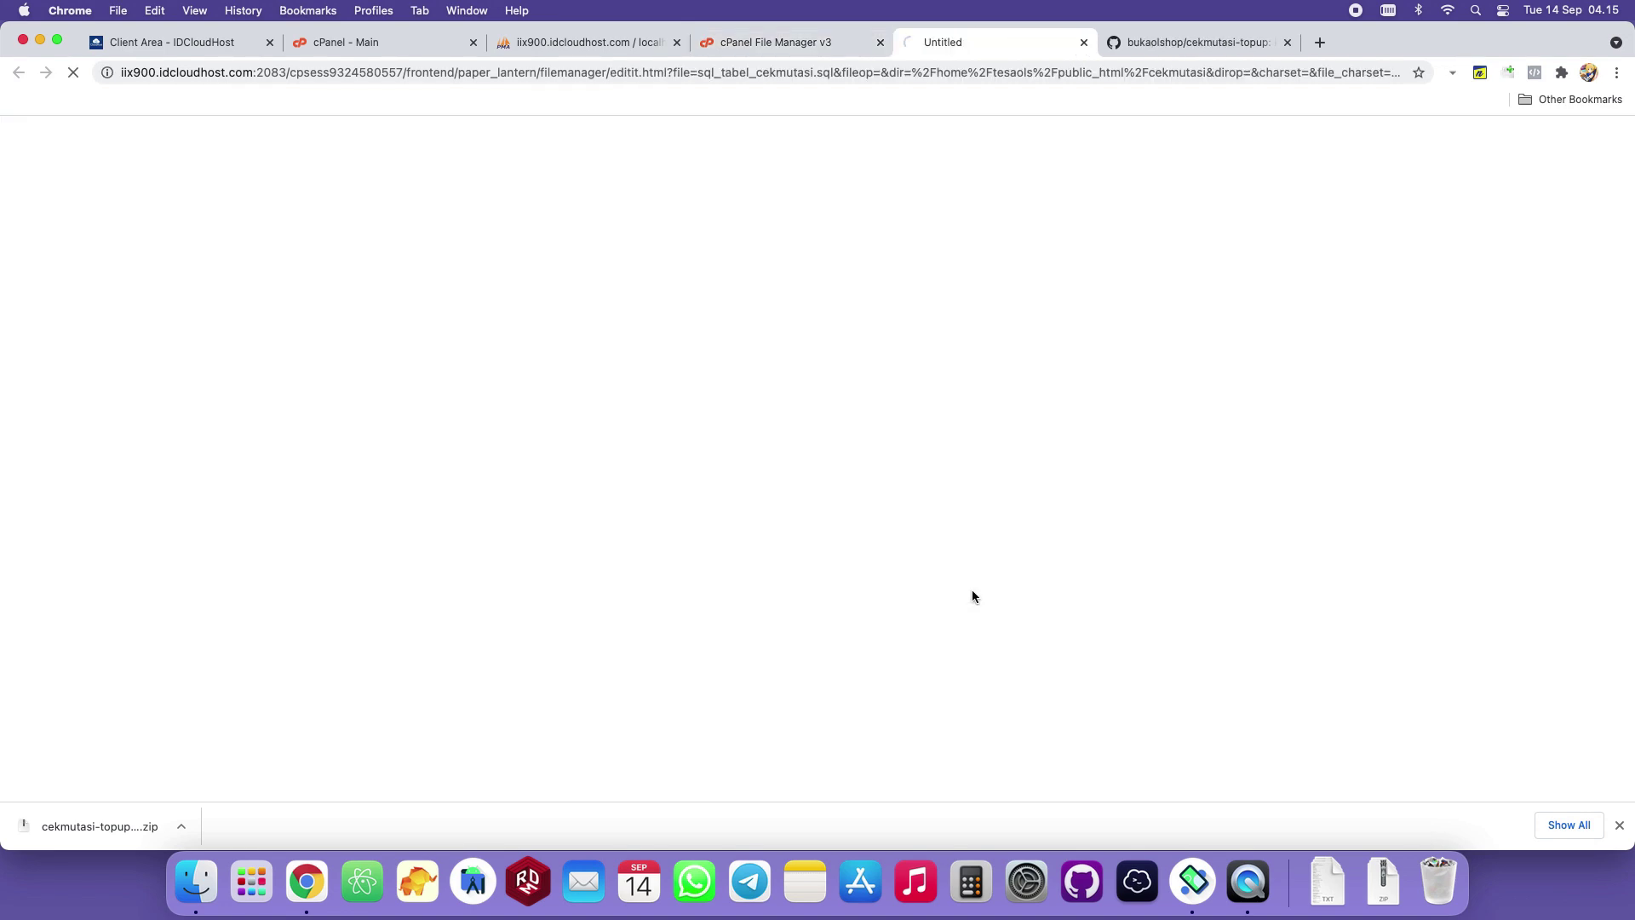
pyautogui.click(333, 409)
pyautogui.click(240, 368)
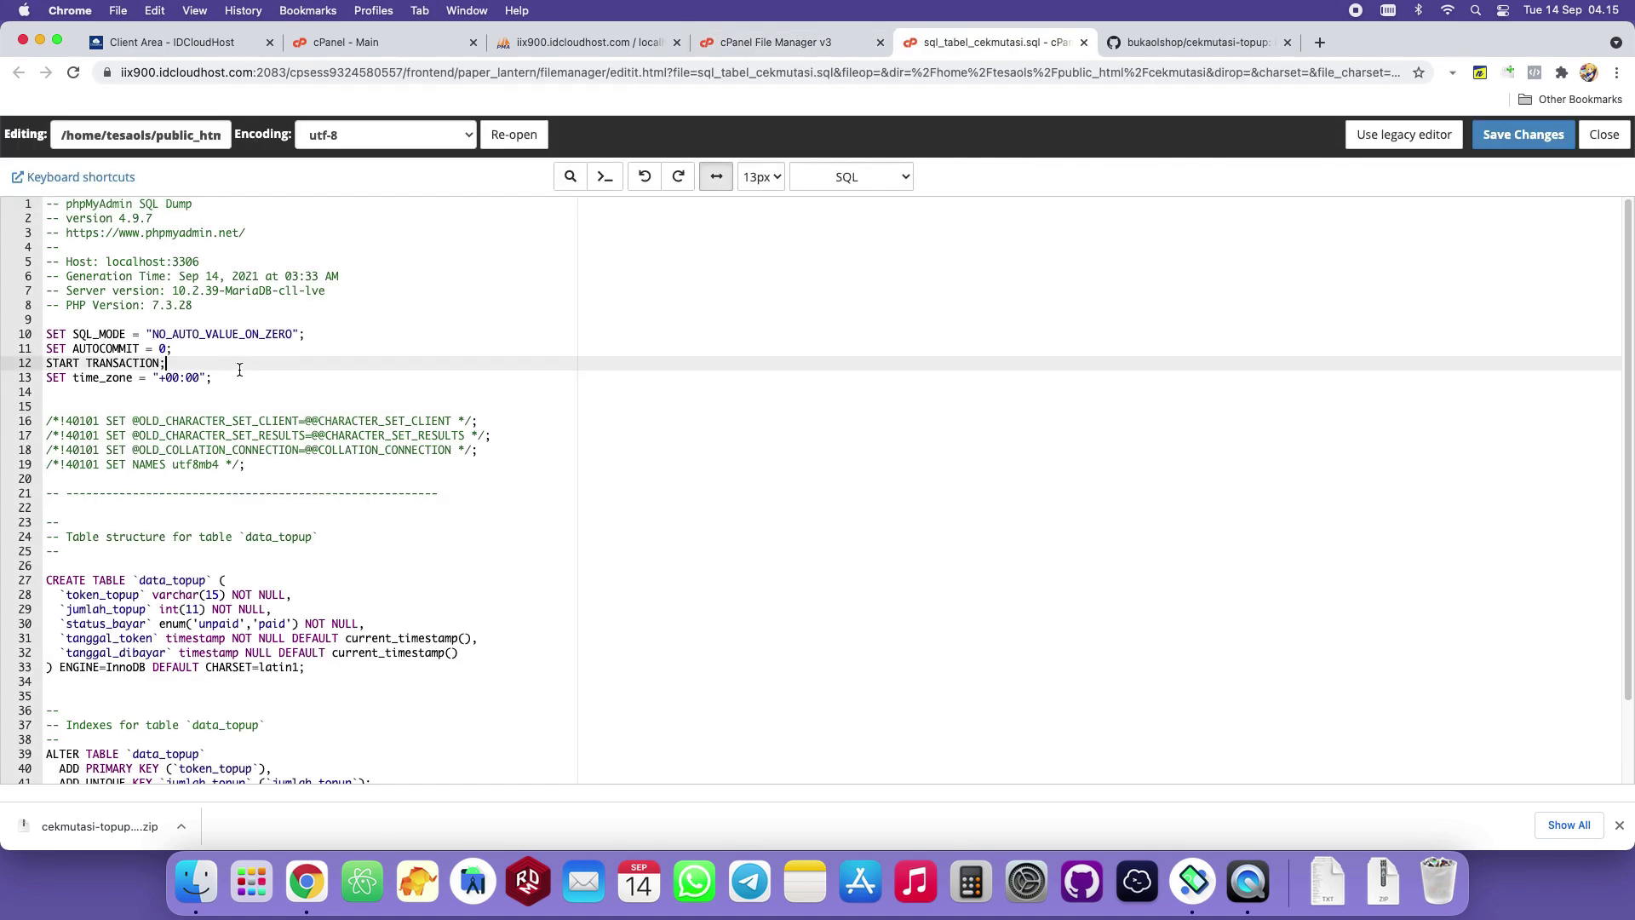
pyautogui.press('super+a')
pyautogui.rightClick(183, 338)
pyautogui.click(242, 443)
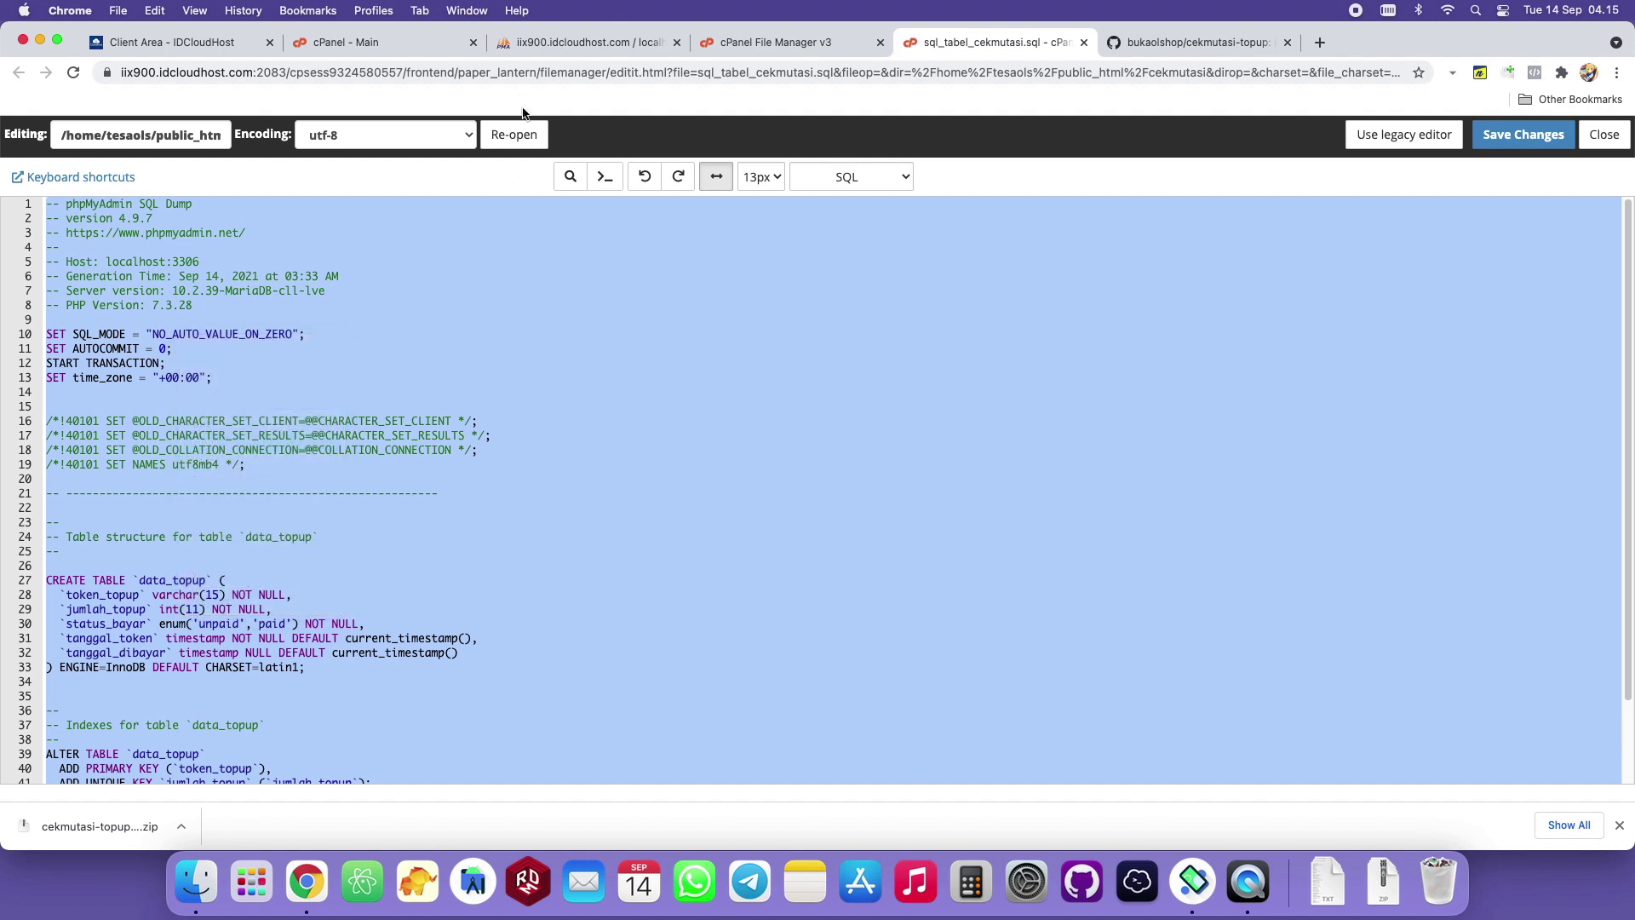
pyautogui.click(538, 48)
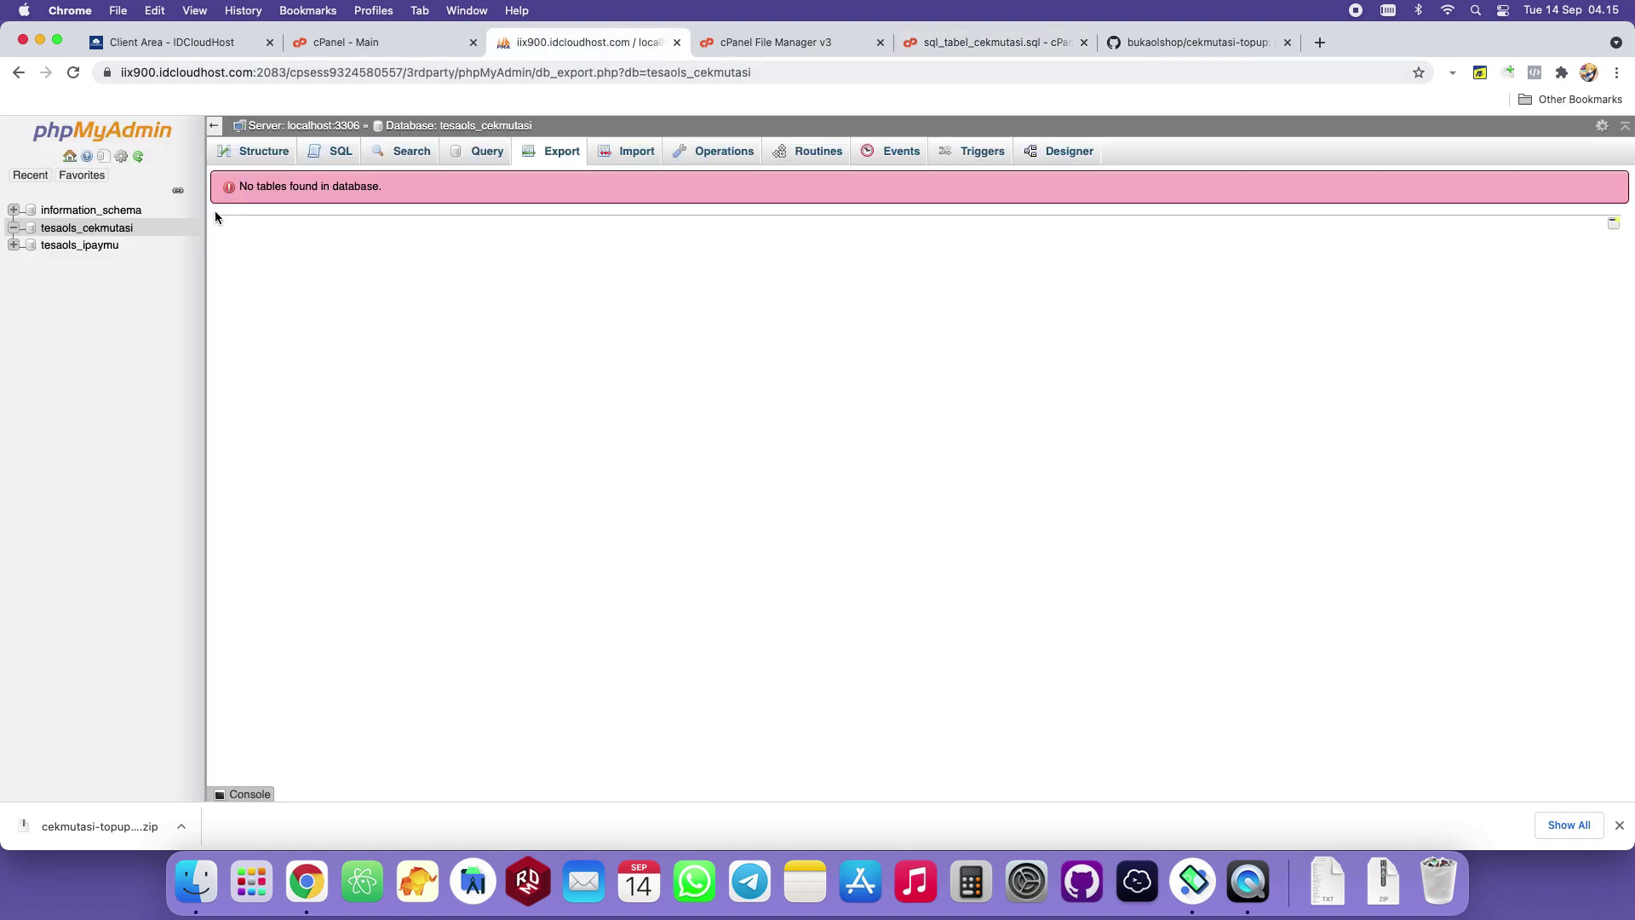
# Paste the SQL dump into tesaols_cekmutasi's SQL box and run it to create data_topup.
pyautogui.click(340, 153)
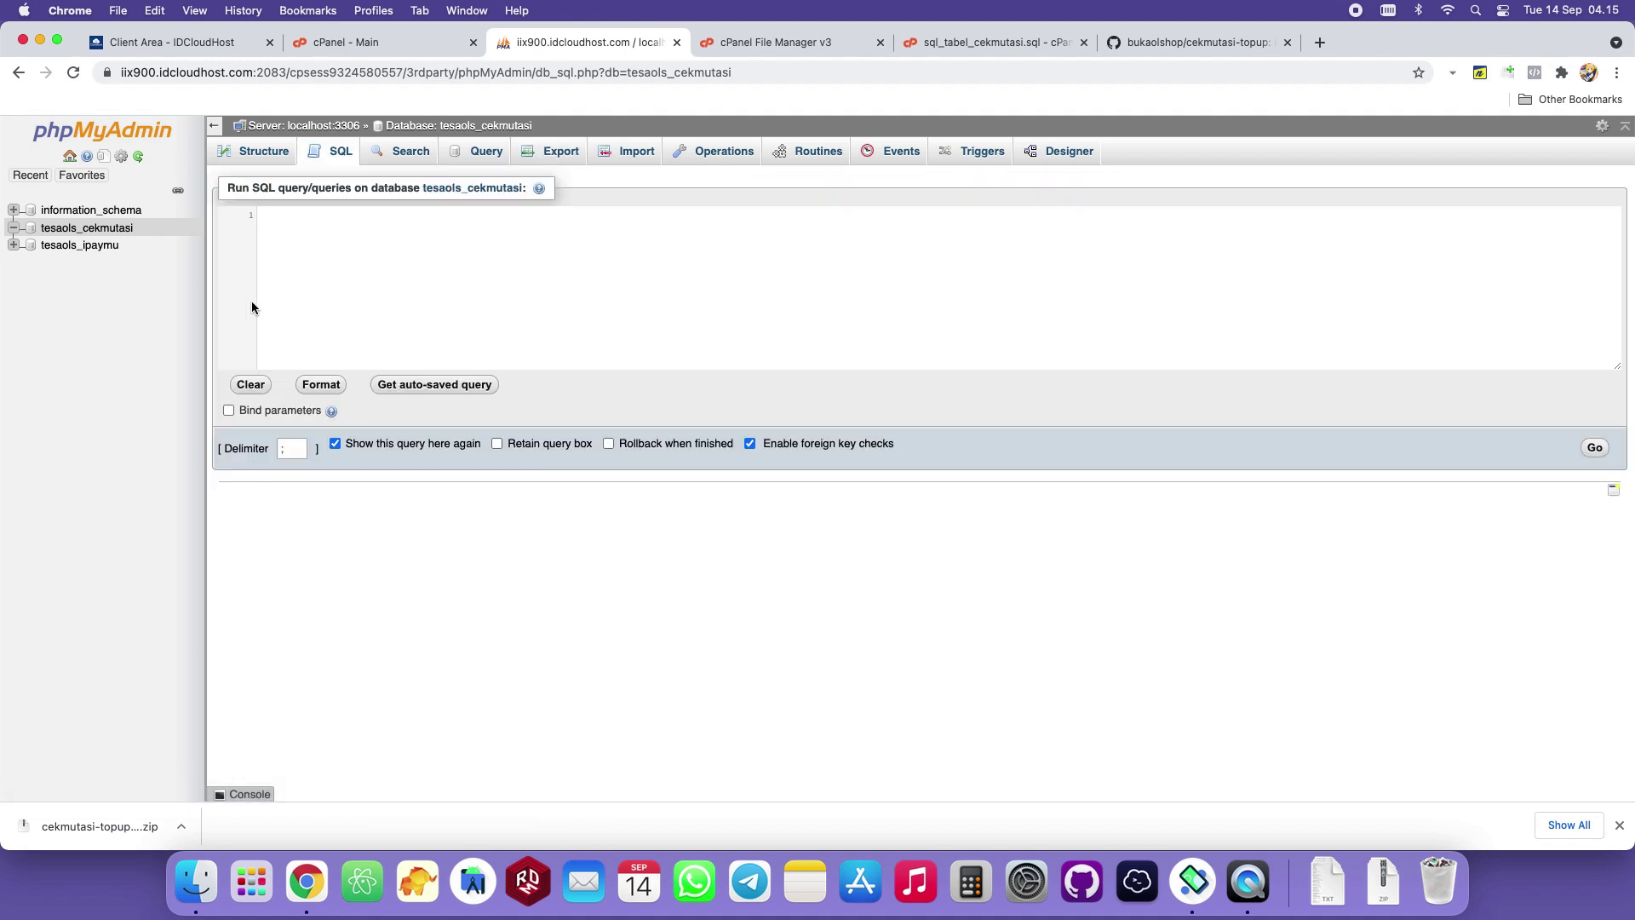
pyautogui.click(87, 233)
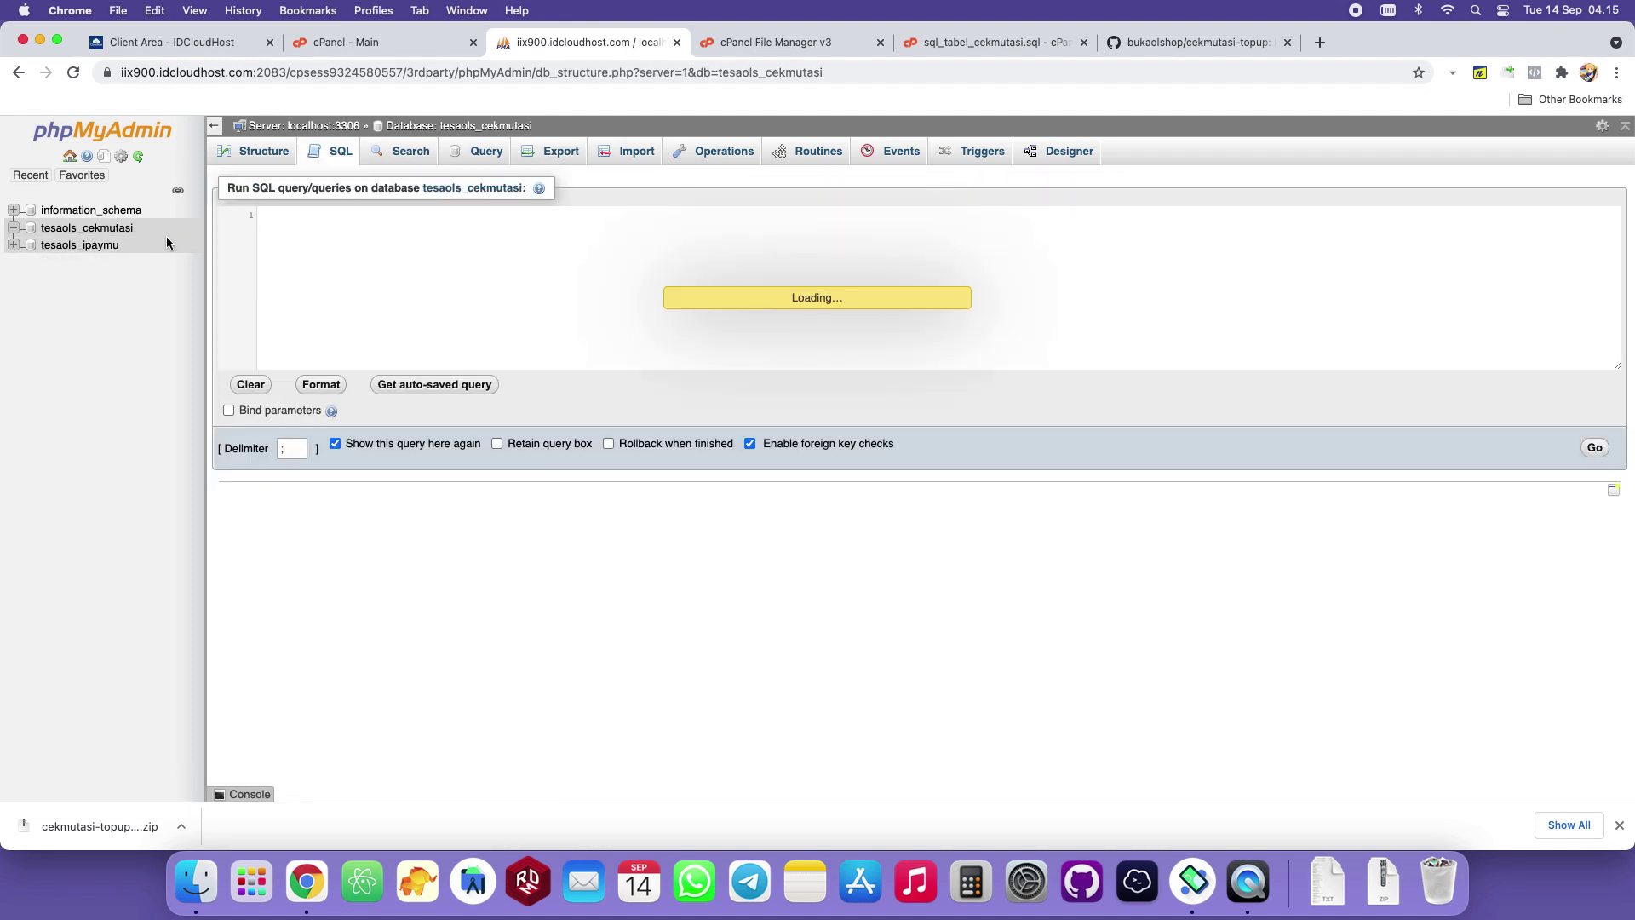
pyautogui.click(332, 154)
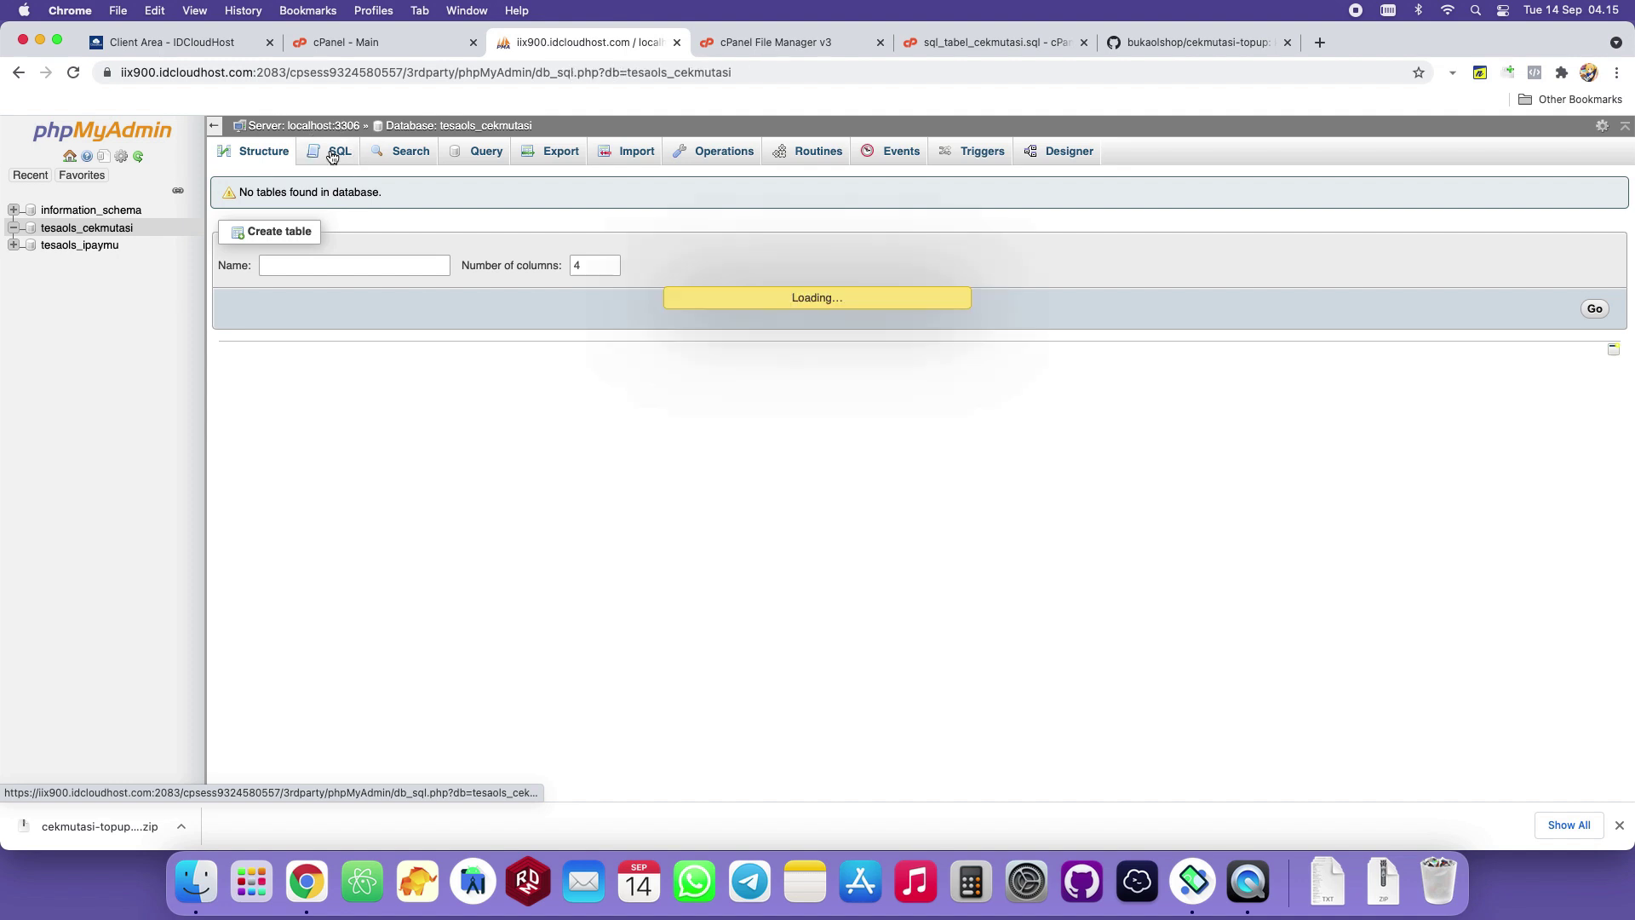
pyautogui.moveTo(533, 126); pyautogui.dragTo(439, 125)
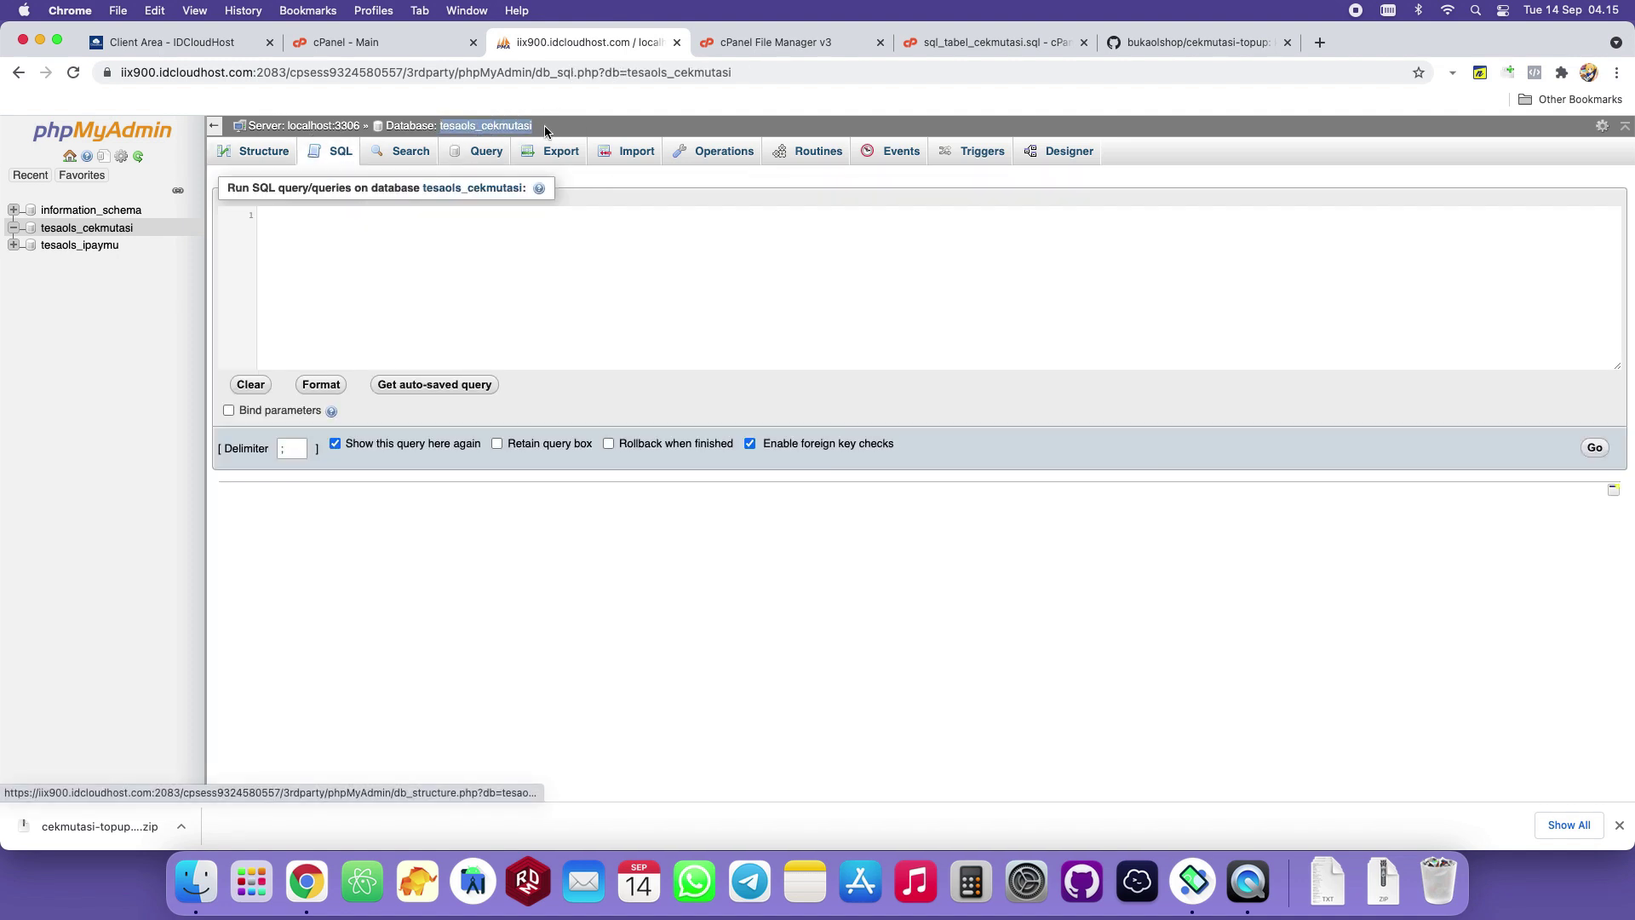
pyautogui.click(394, 226)
pyautogui.rightClick(356, 247)
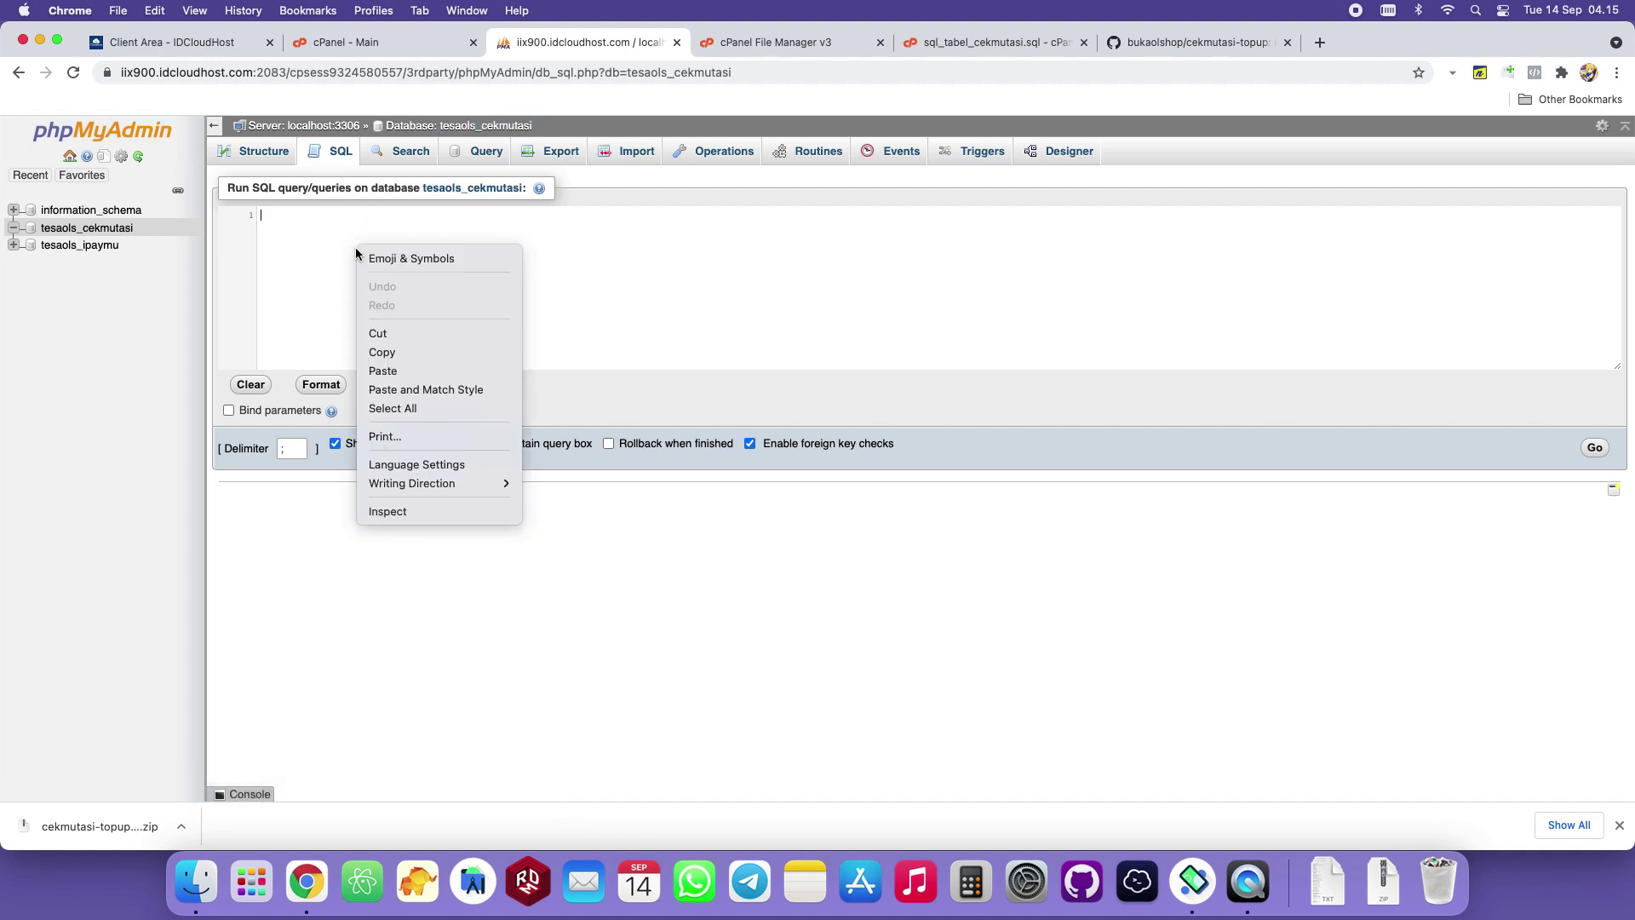
pyautogui.click(483, 371)
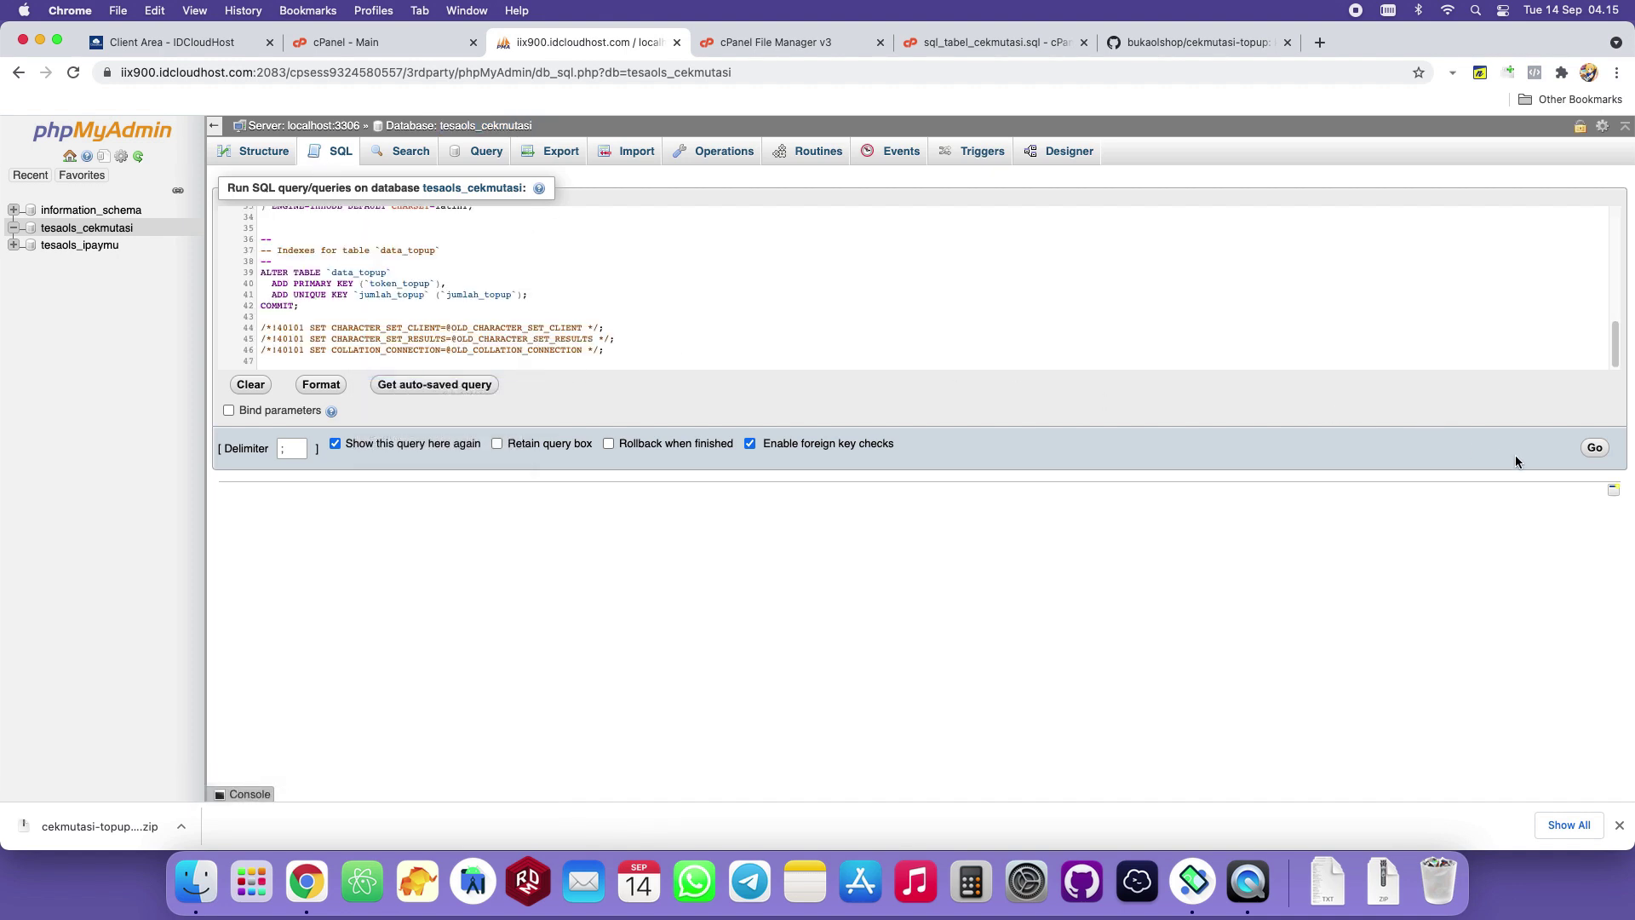
pyautogui.click(1594, 449)
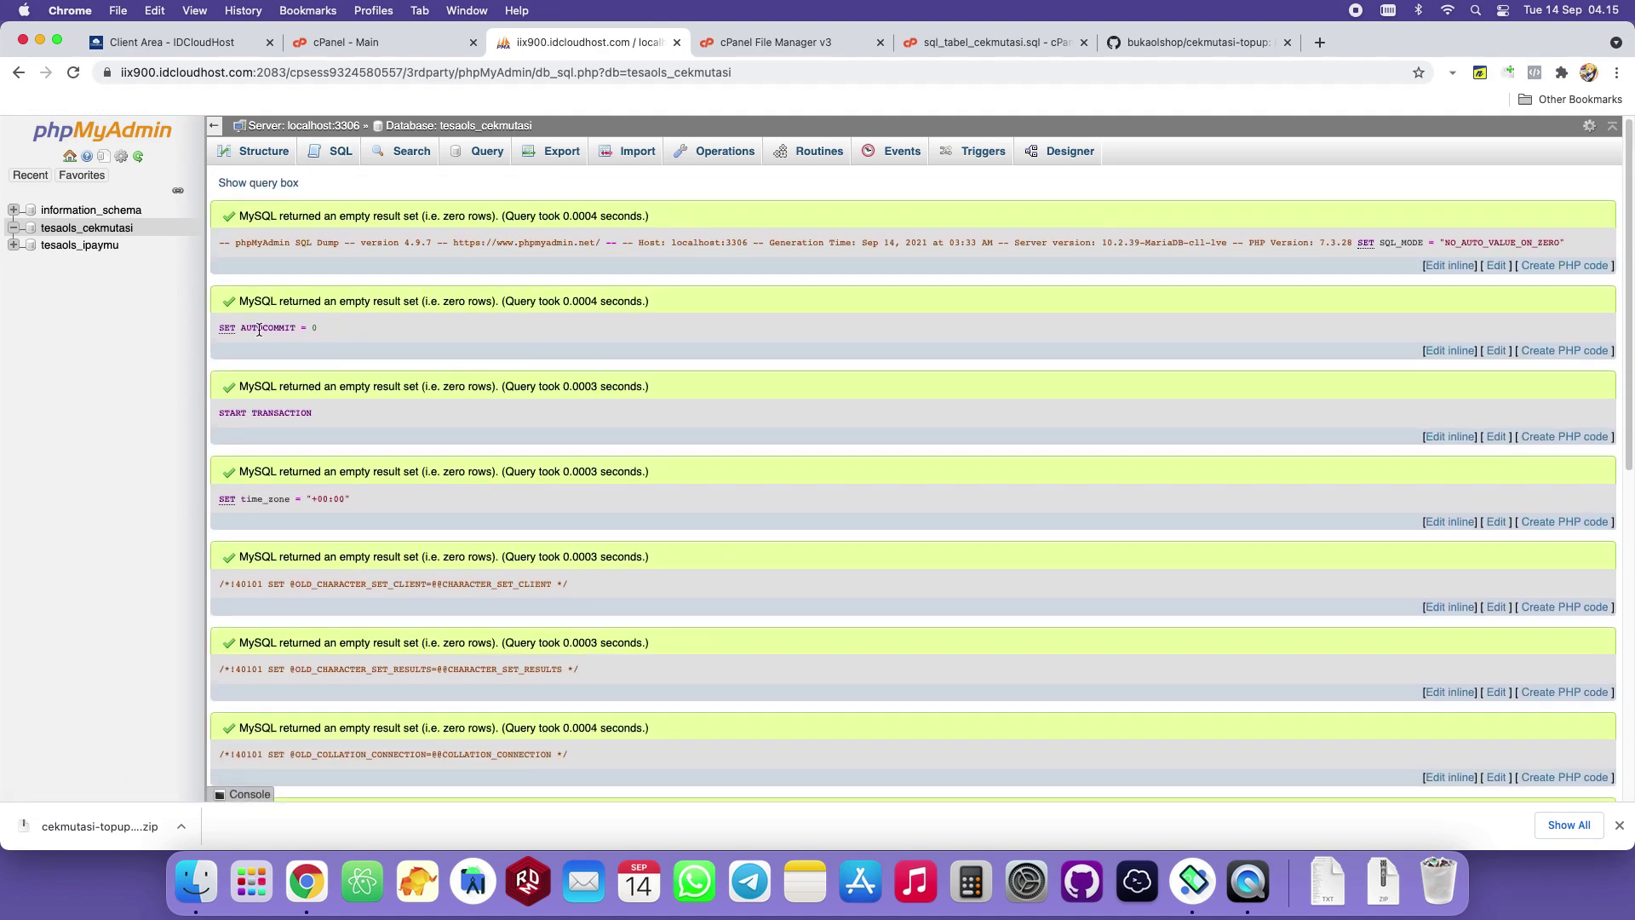
pyautogui.scroll(-1, 276, 348)
pyautogui.click(119, 228)
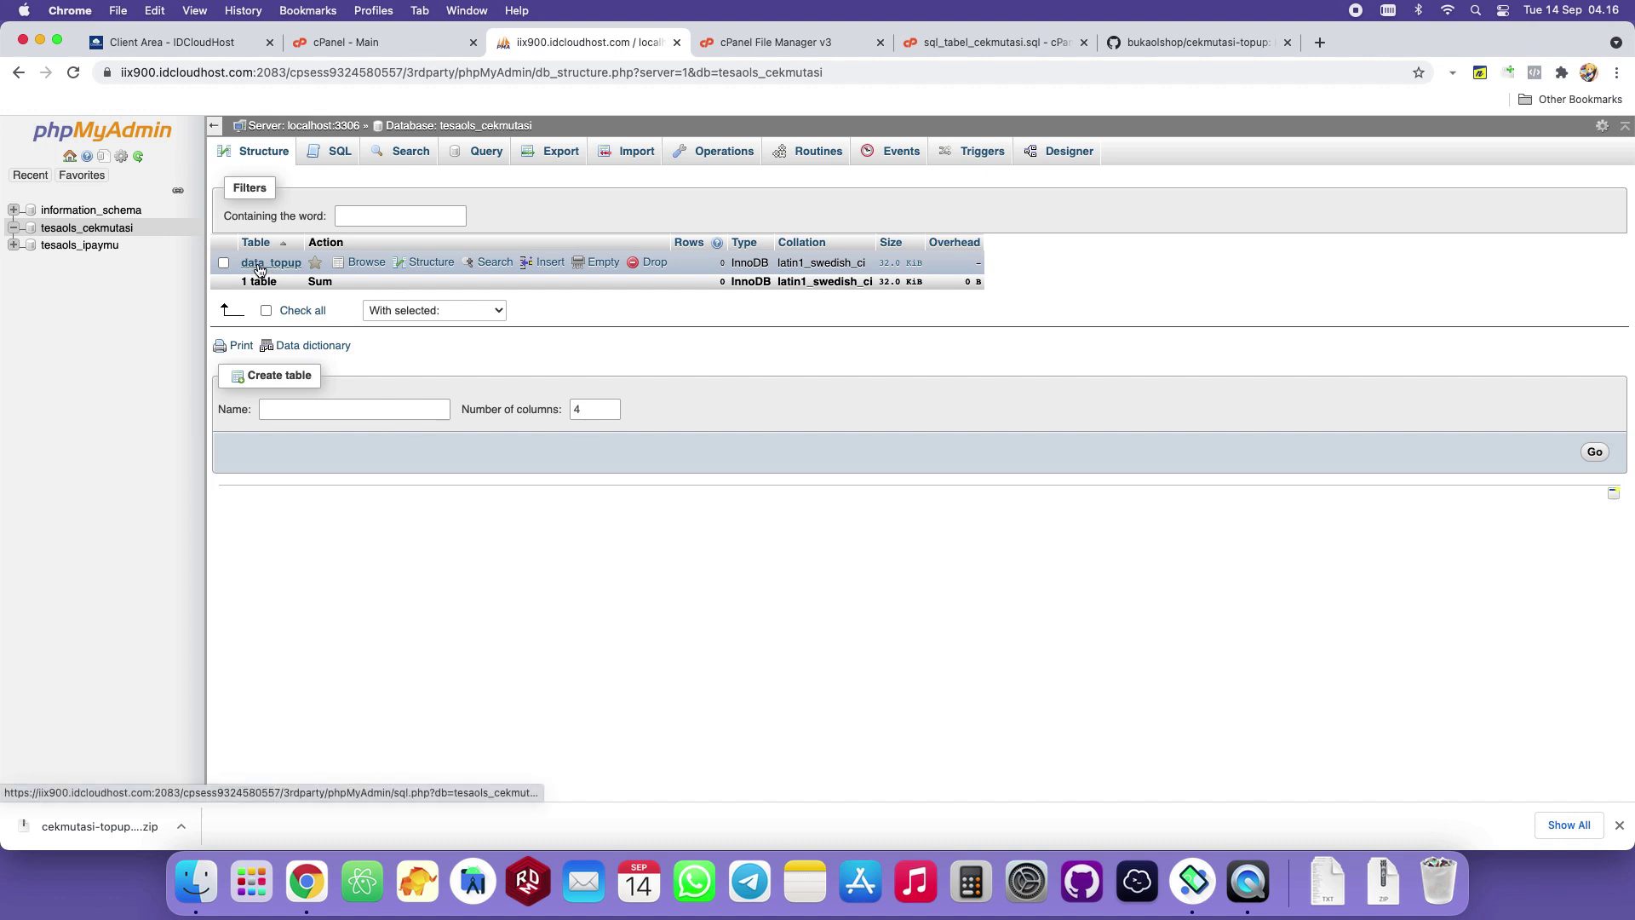
# Inspect data_topup's structure: five columns, PRIMARY key token_topup and a jumlah_topup index.
pyautogui.click(258, 264)
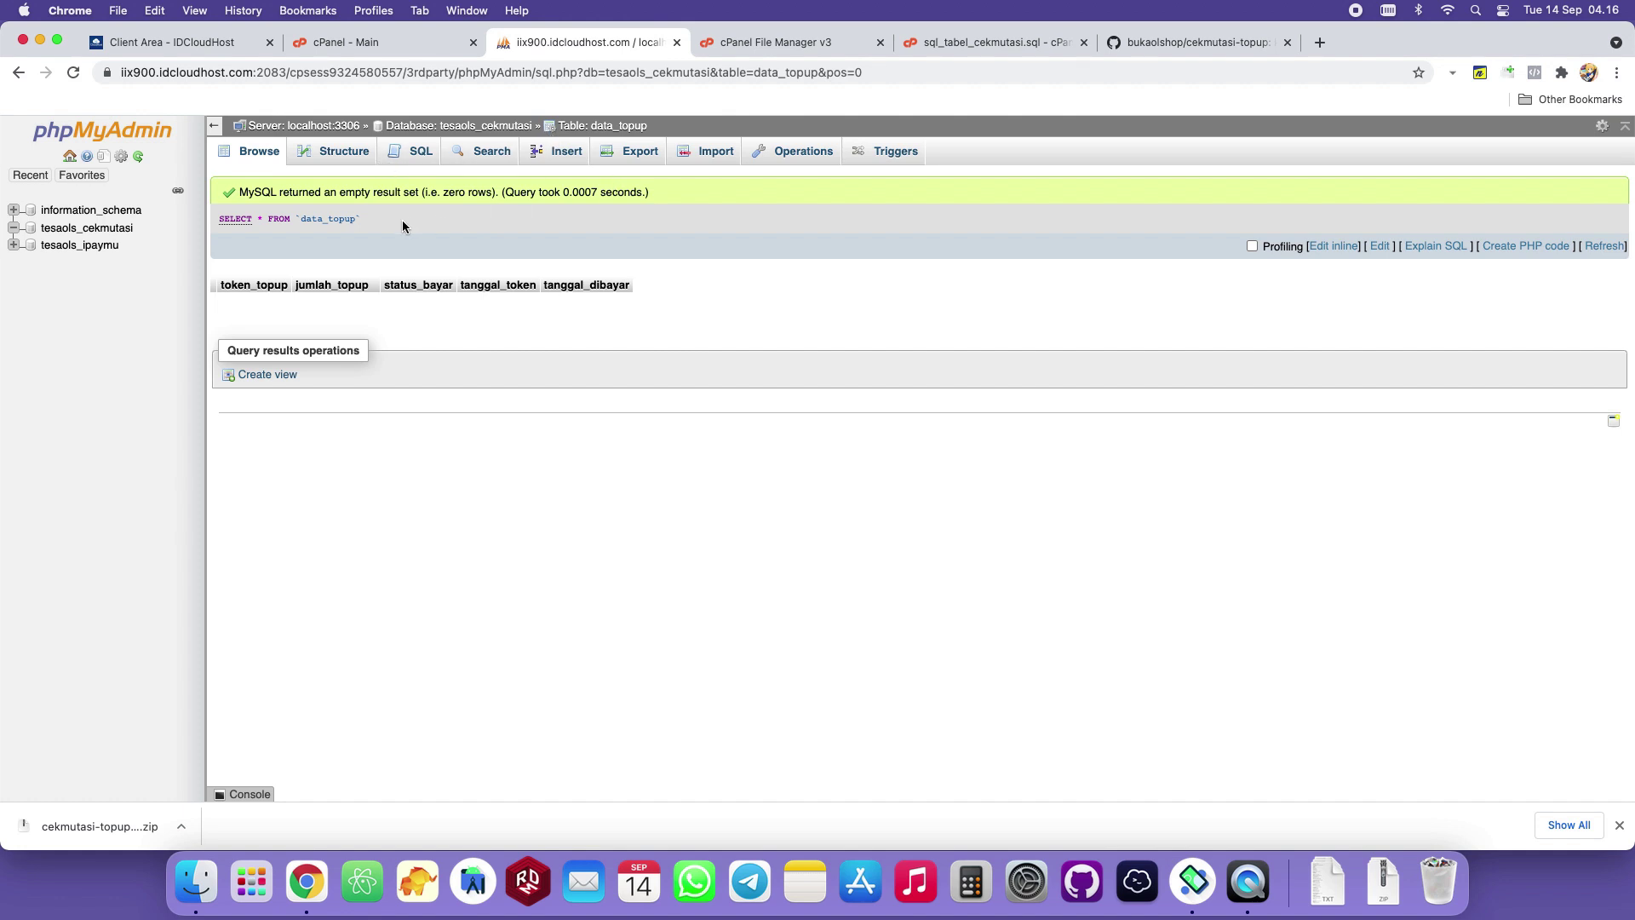
pyautogui.click(338, 153)
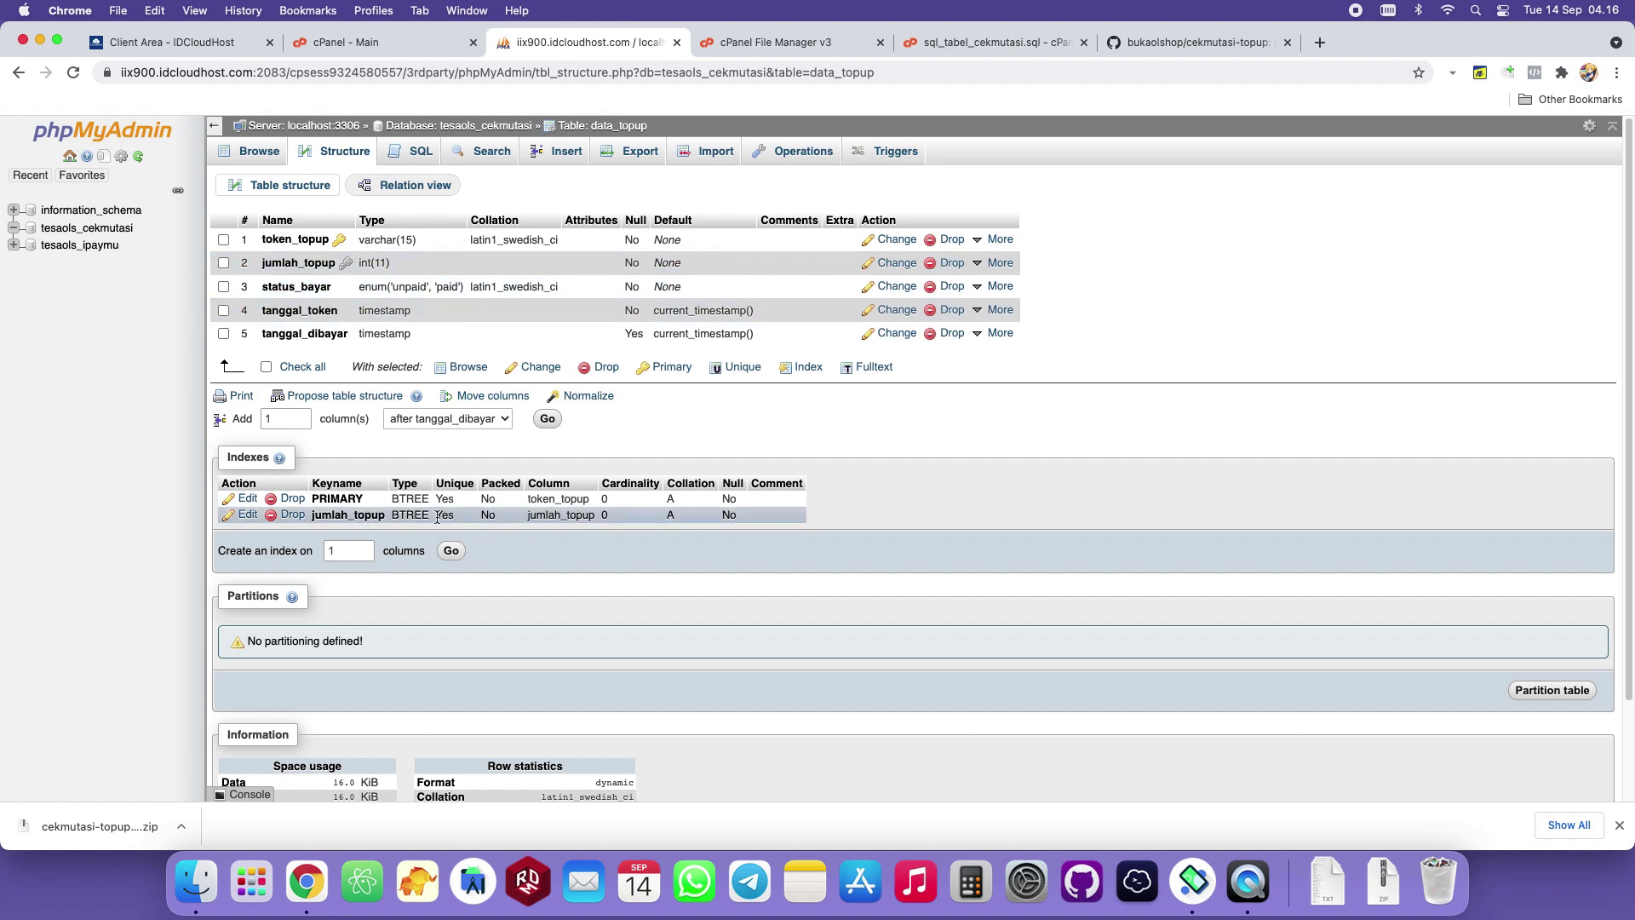
pyautogui.moveTo(308, 515); pyautogui.dragTo(504, 515)
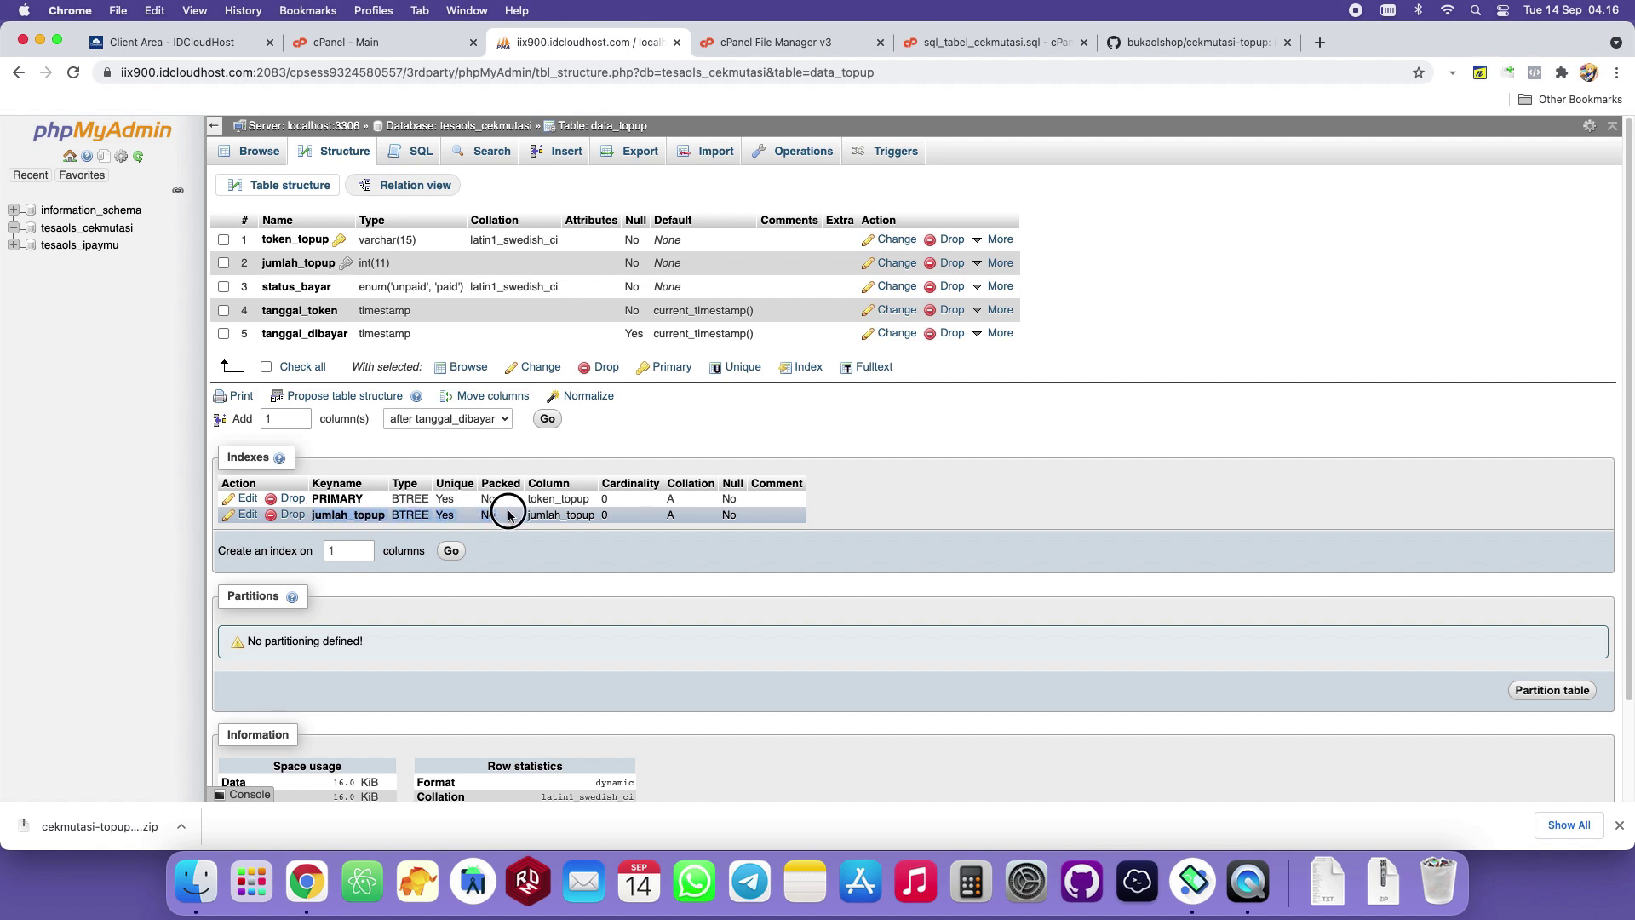
pyautogui.click(929, 448)
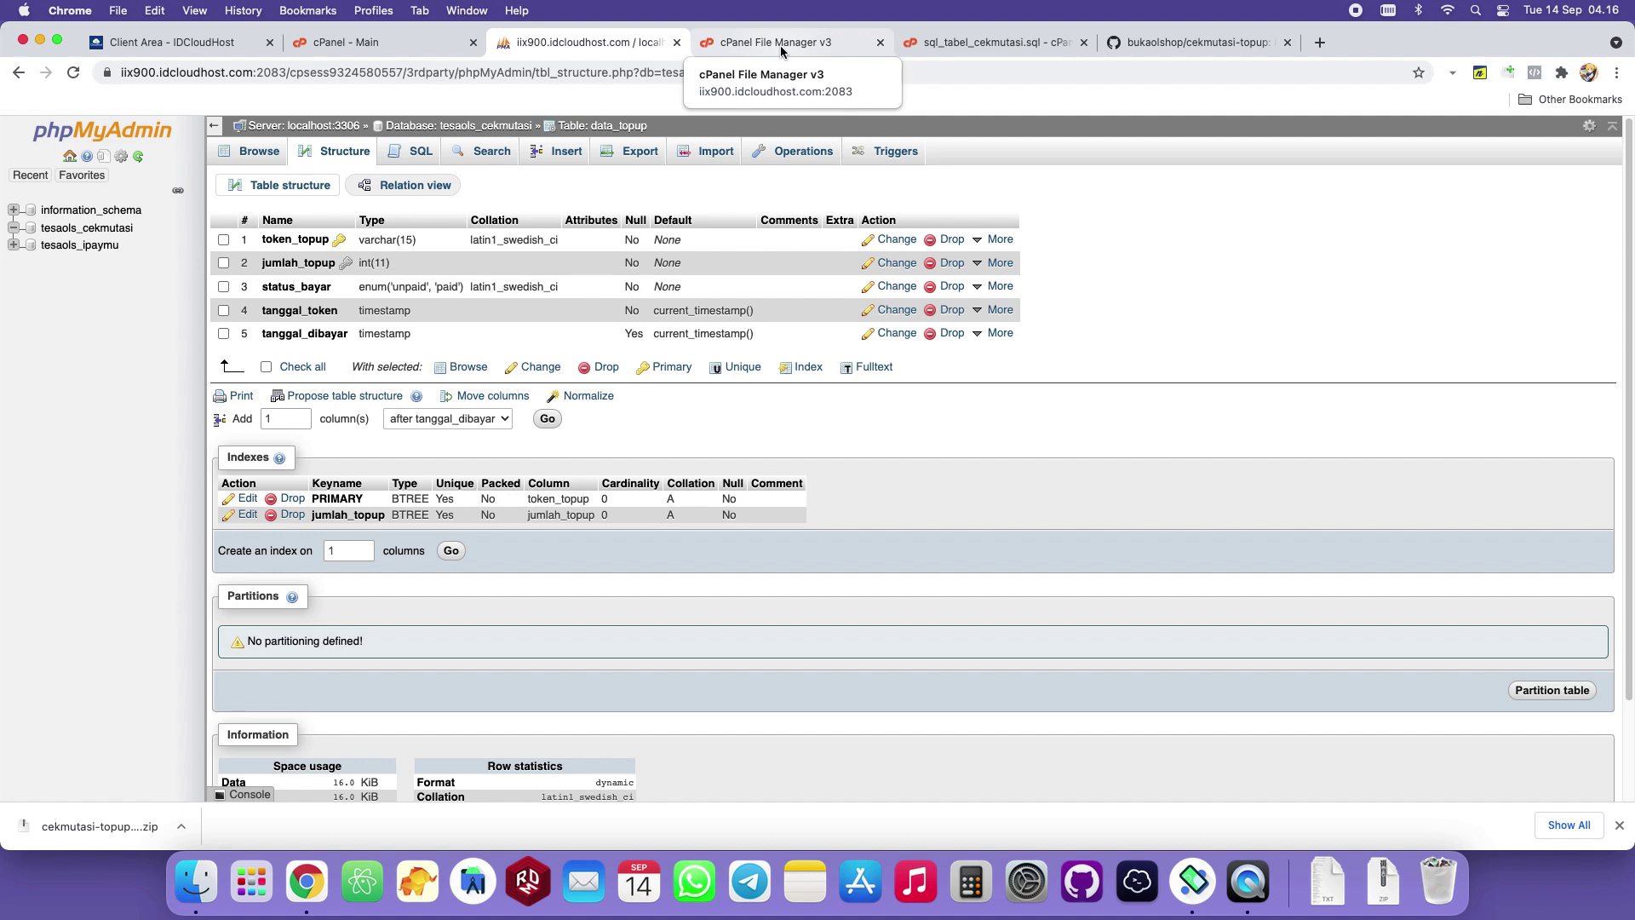
# Open config.php in the editor to review its blank key and database values, and show the emulator.
pyautogui.click(780, 44)
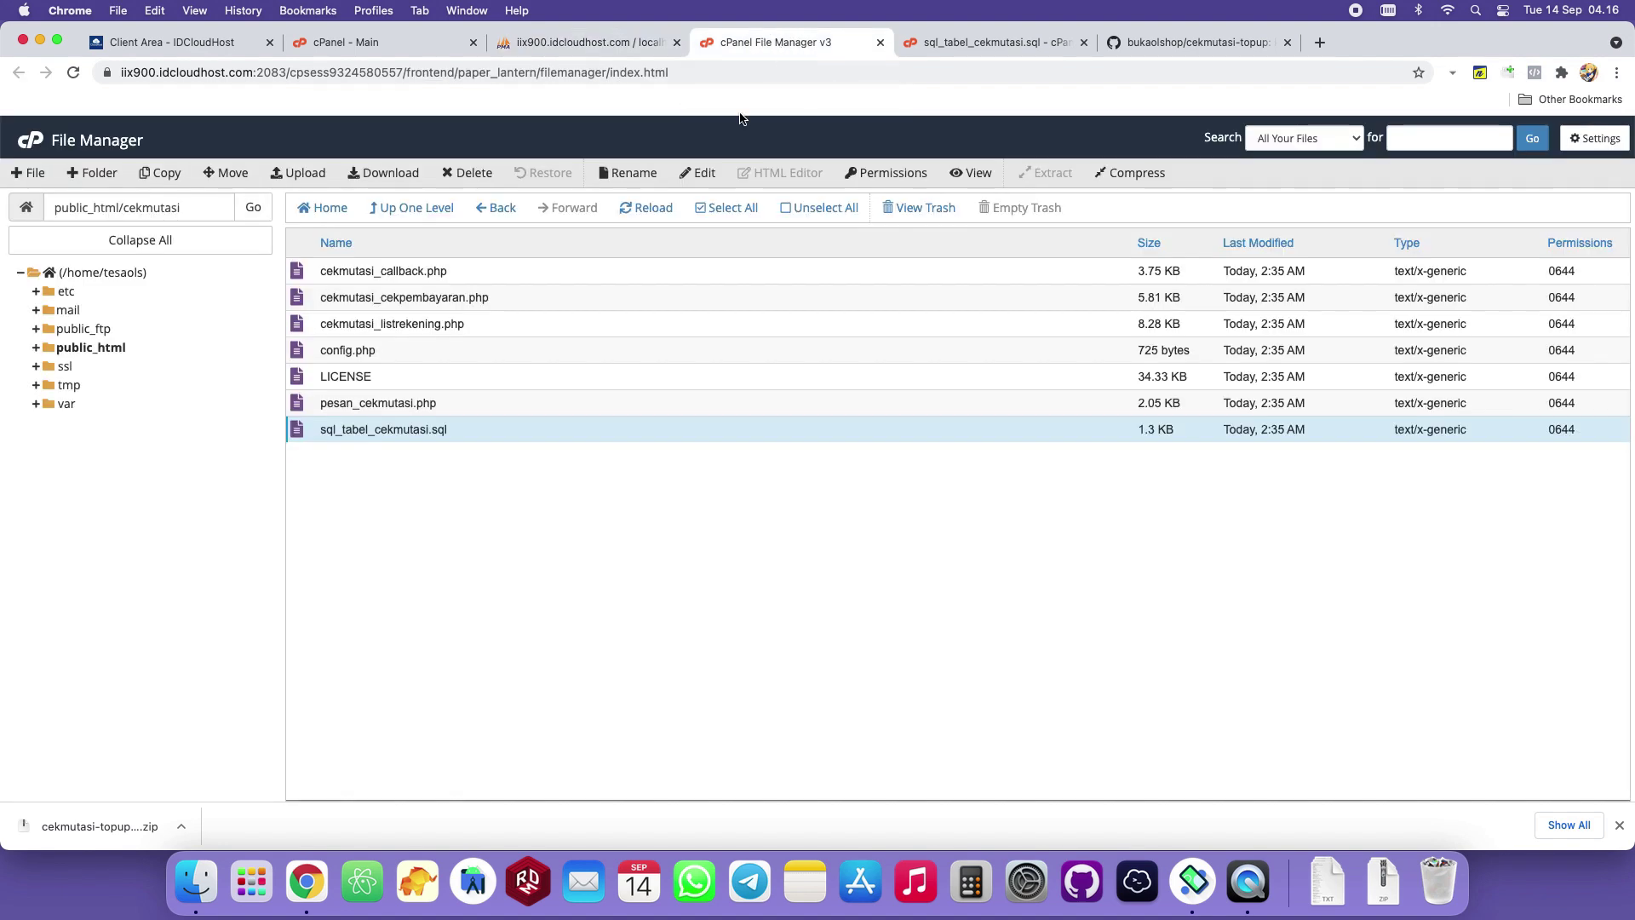
pyautogui.click(453, 349)
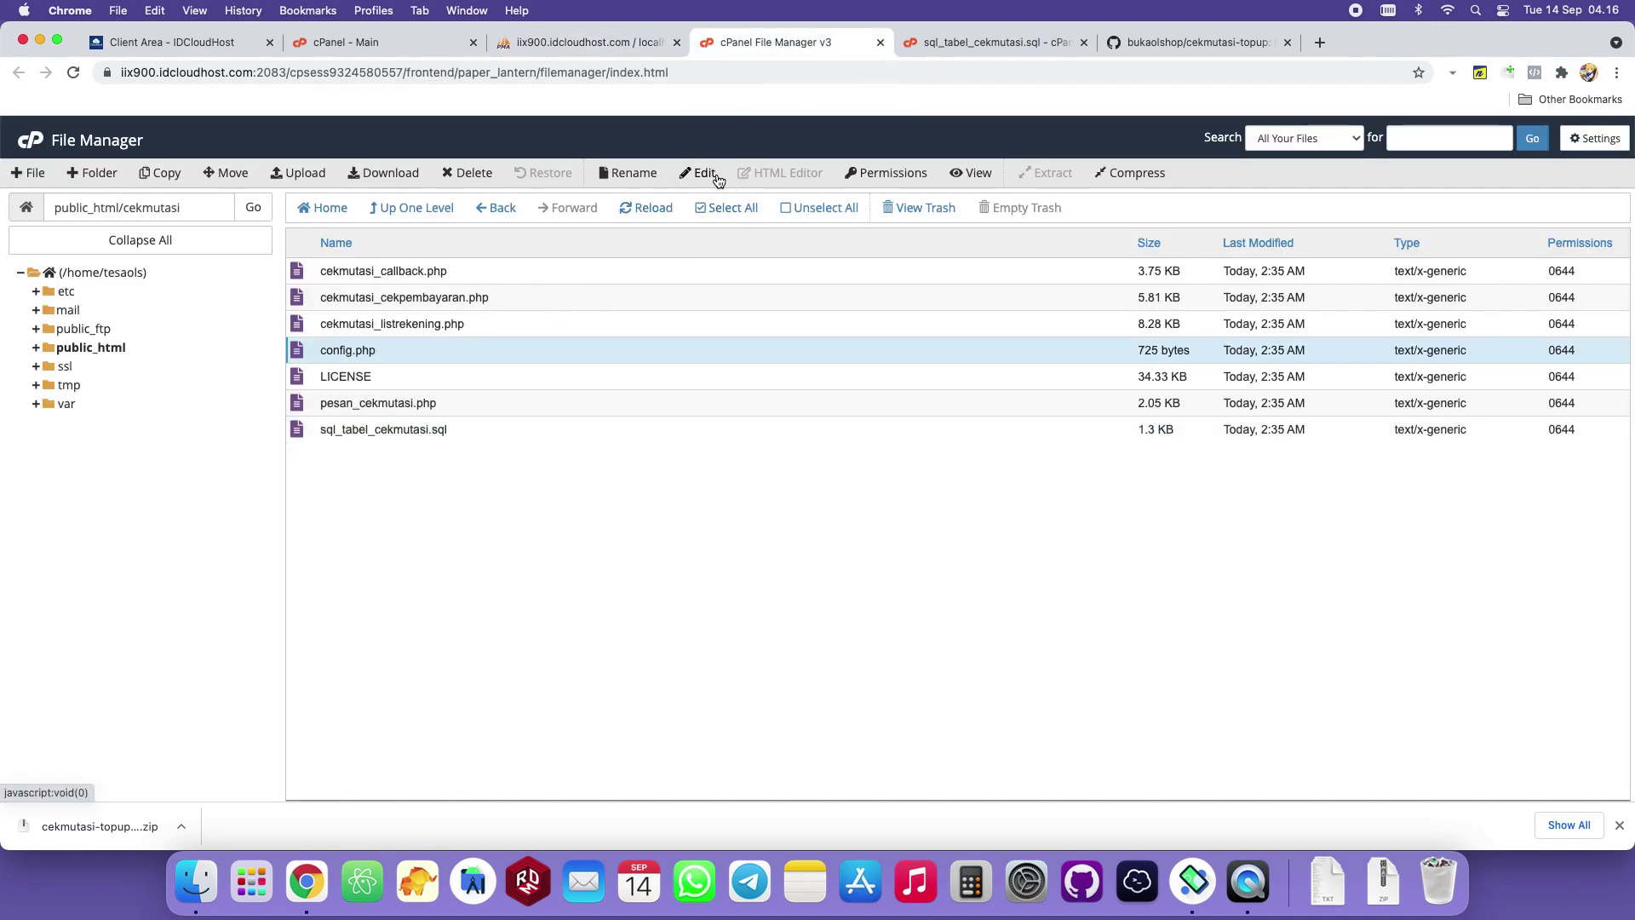
pyautogui.click(457, 372)
pyautogui.click(460, 350)
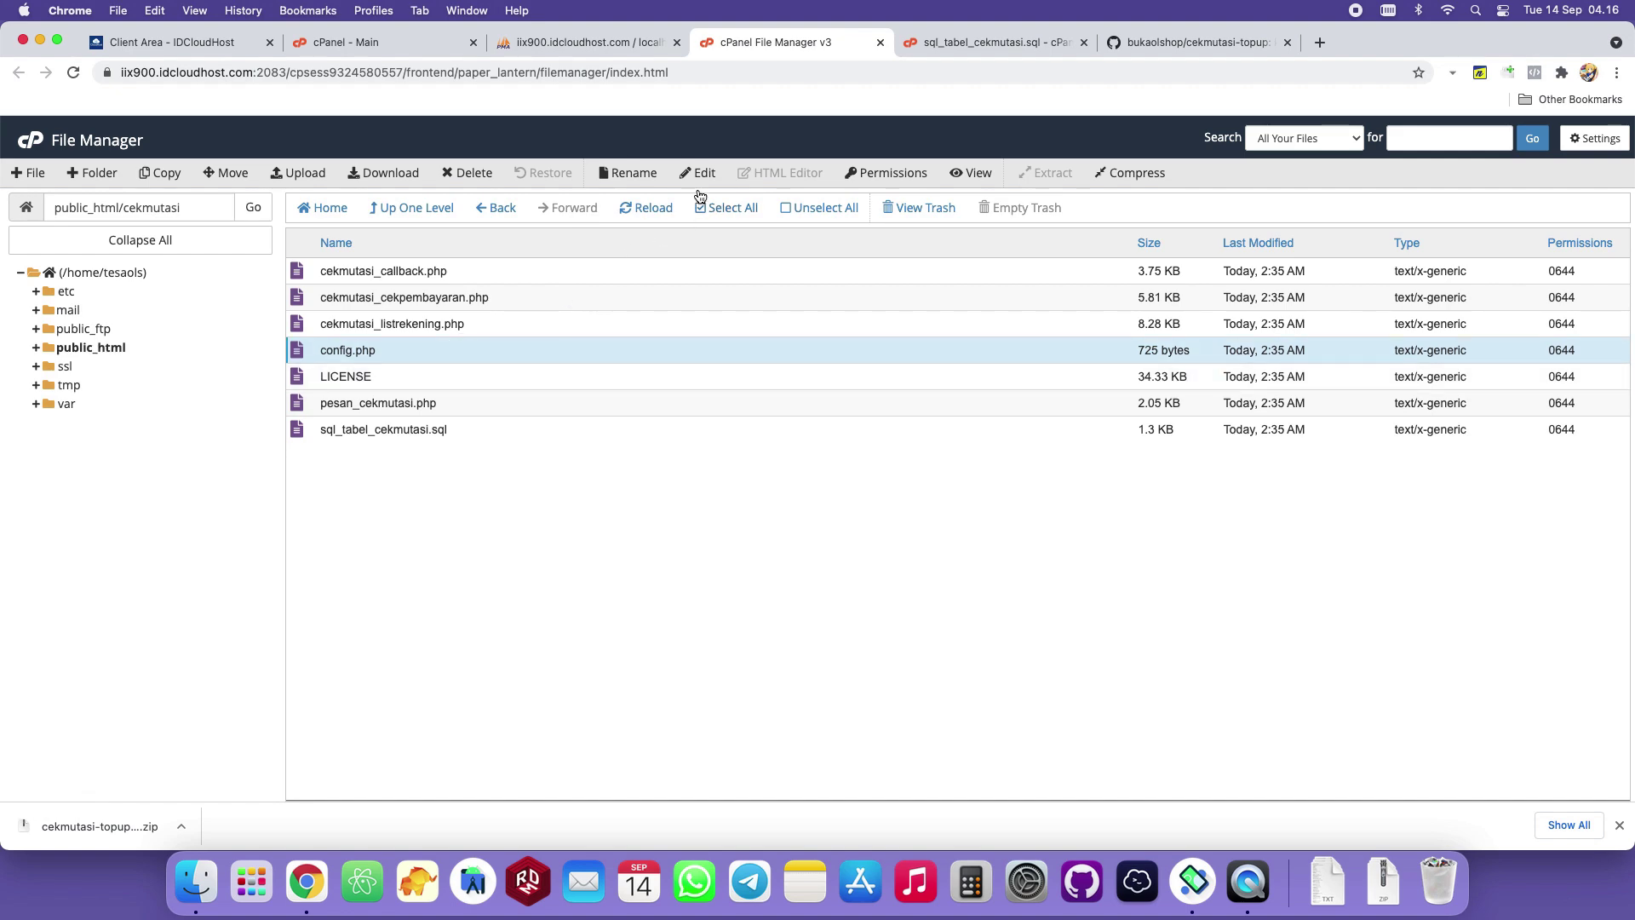
pyautogui.click(705, 173)
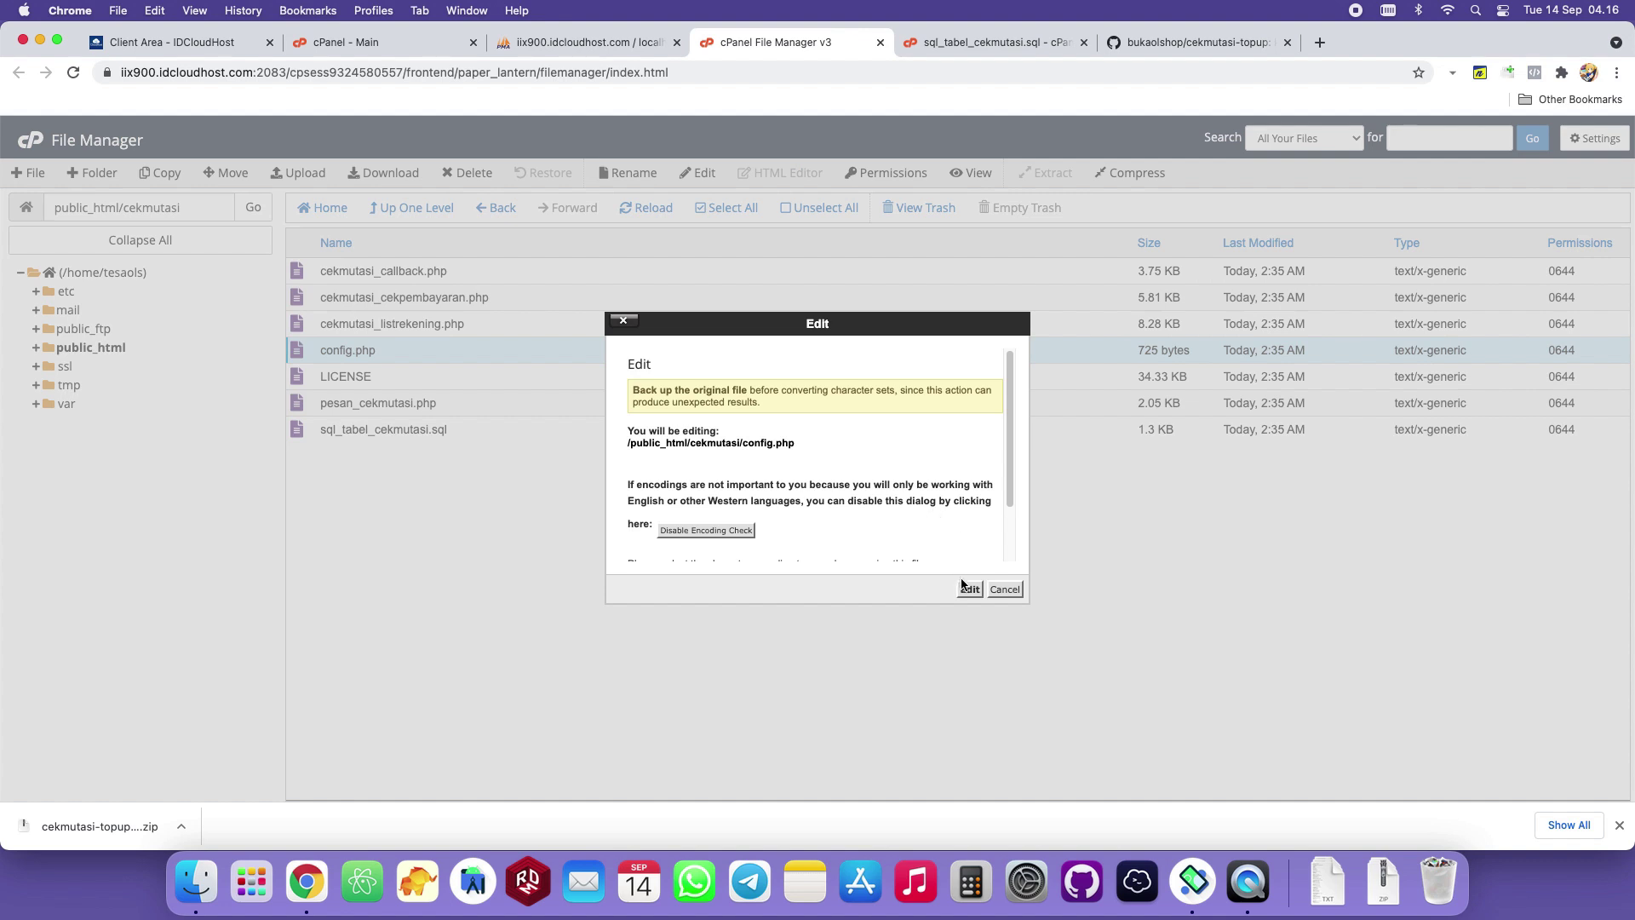
pyautogui.click(968, 589)
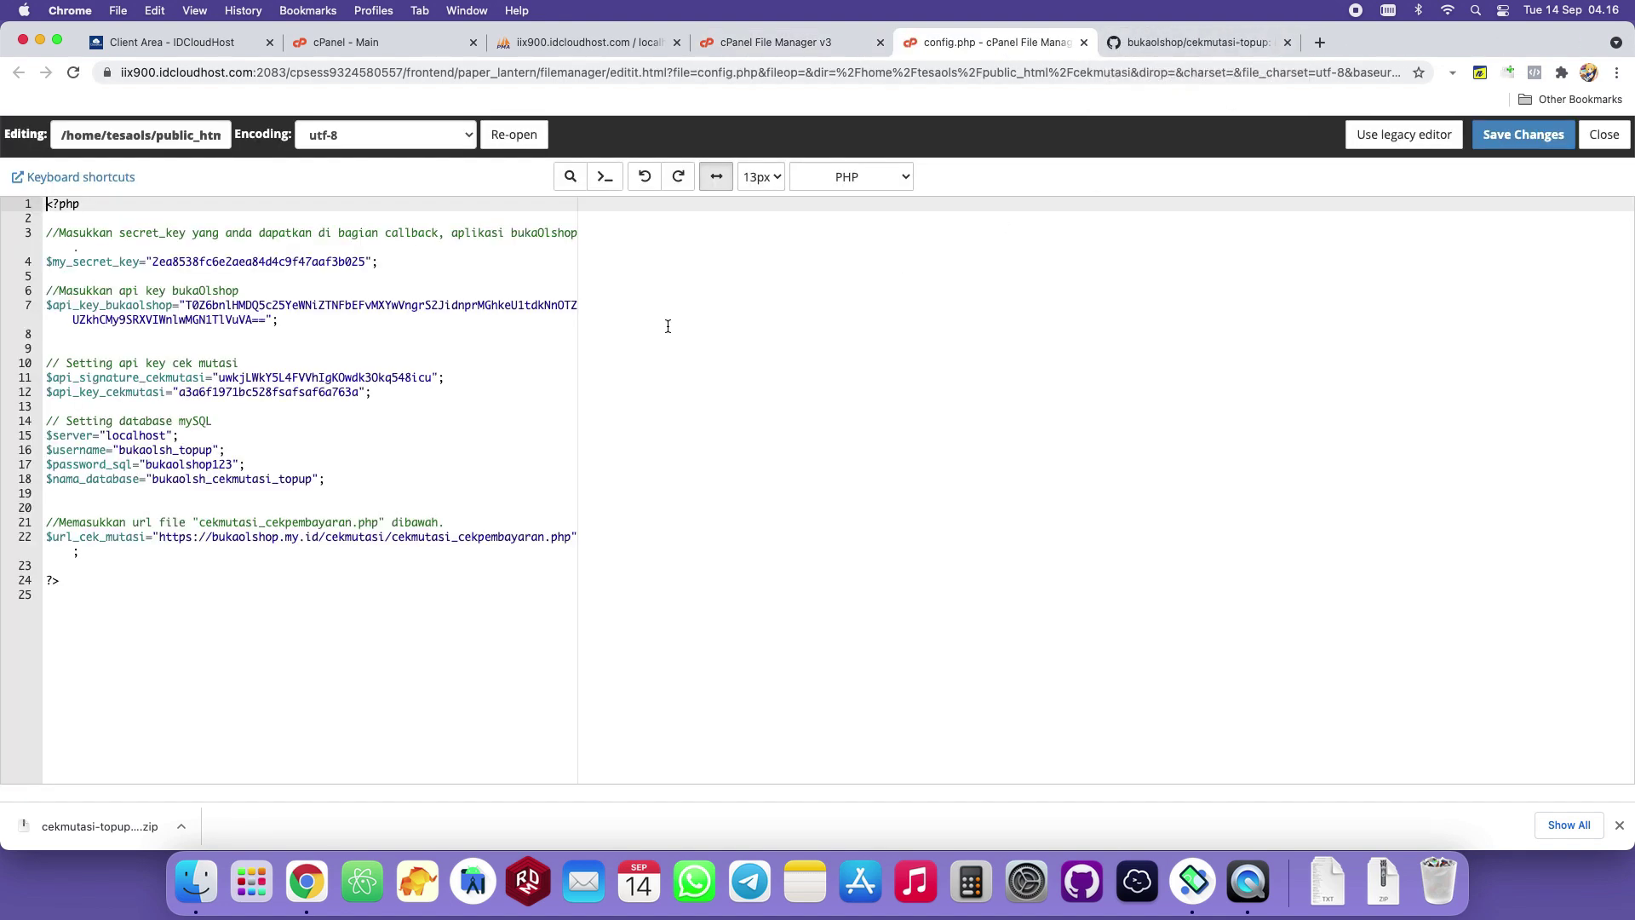
pyautogui.doubleClick(264, 261)
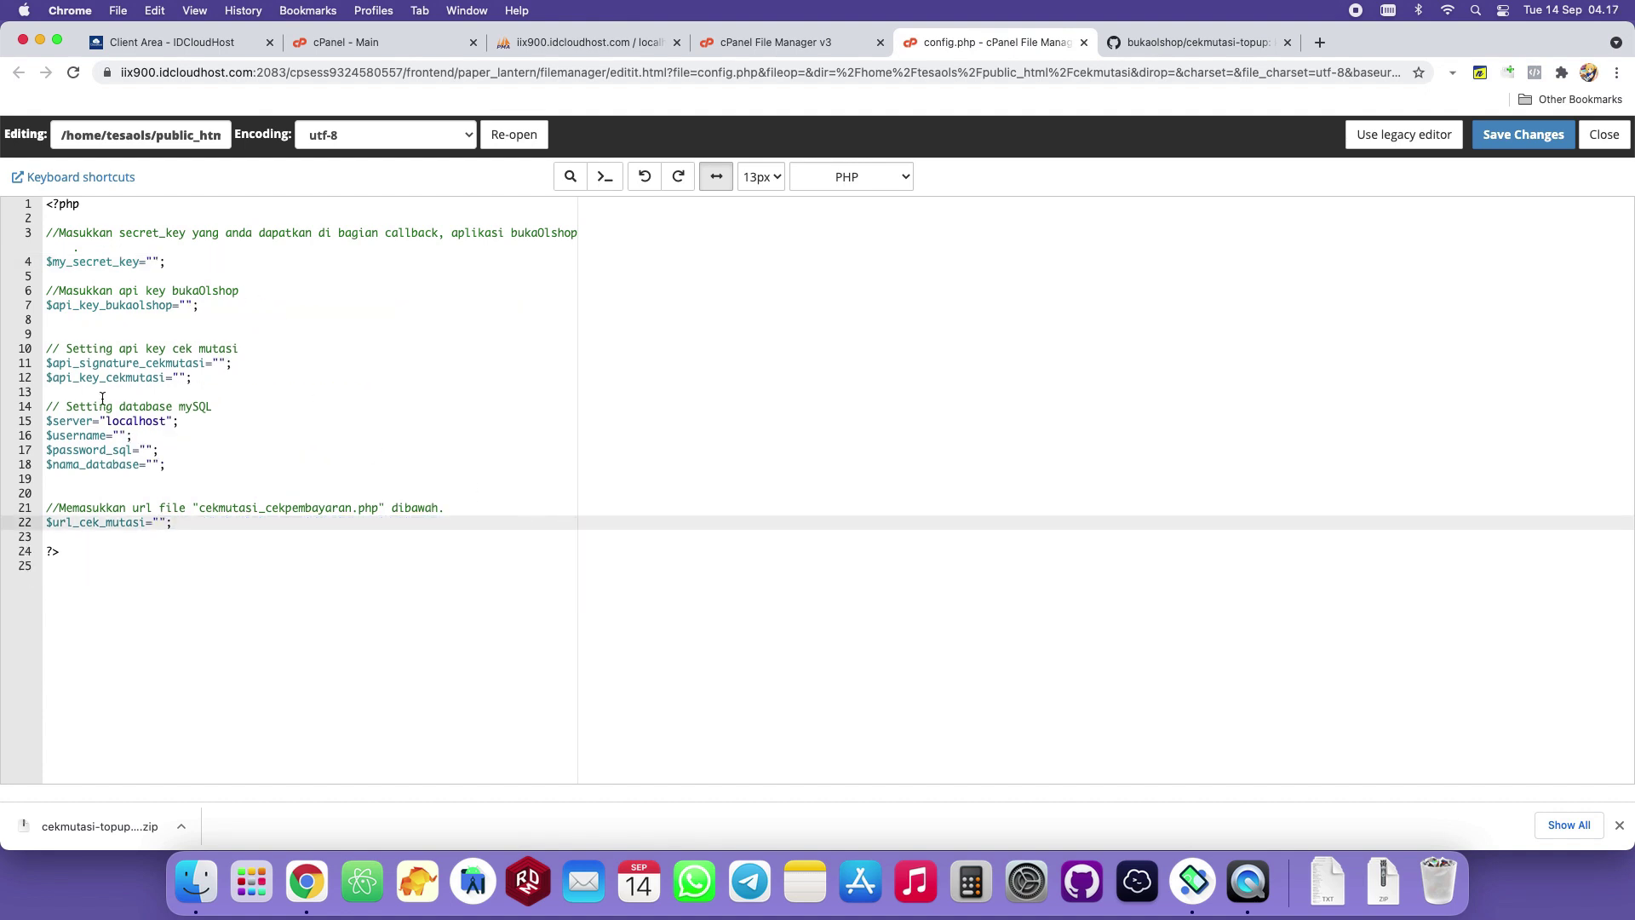
pyautogui.click(129, 281)
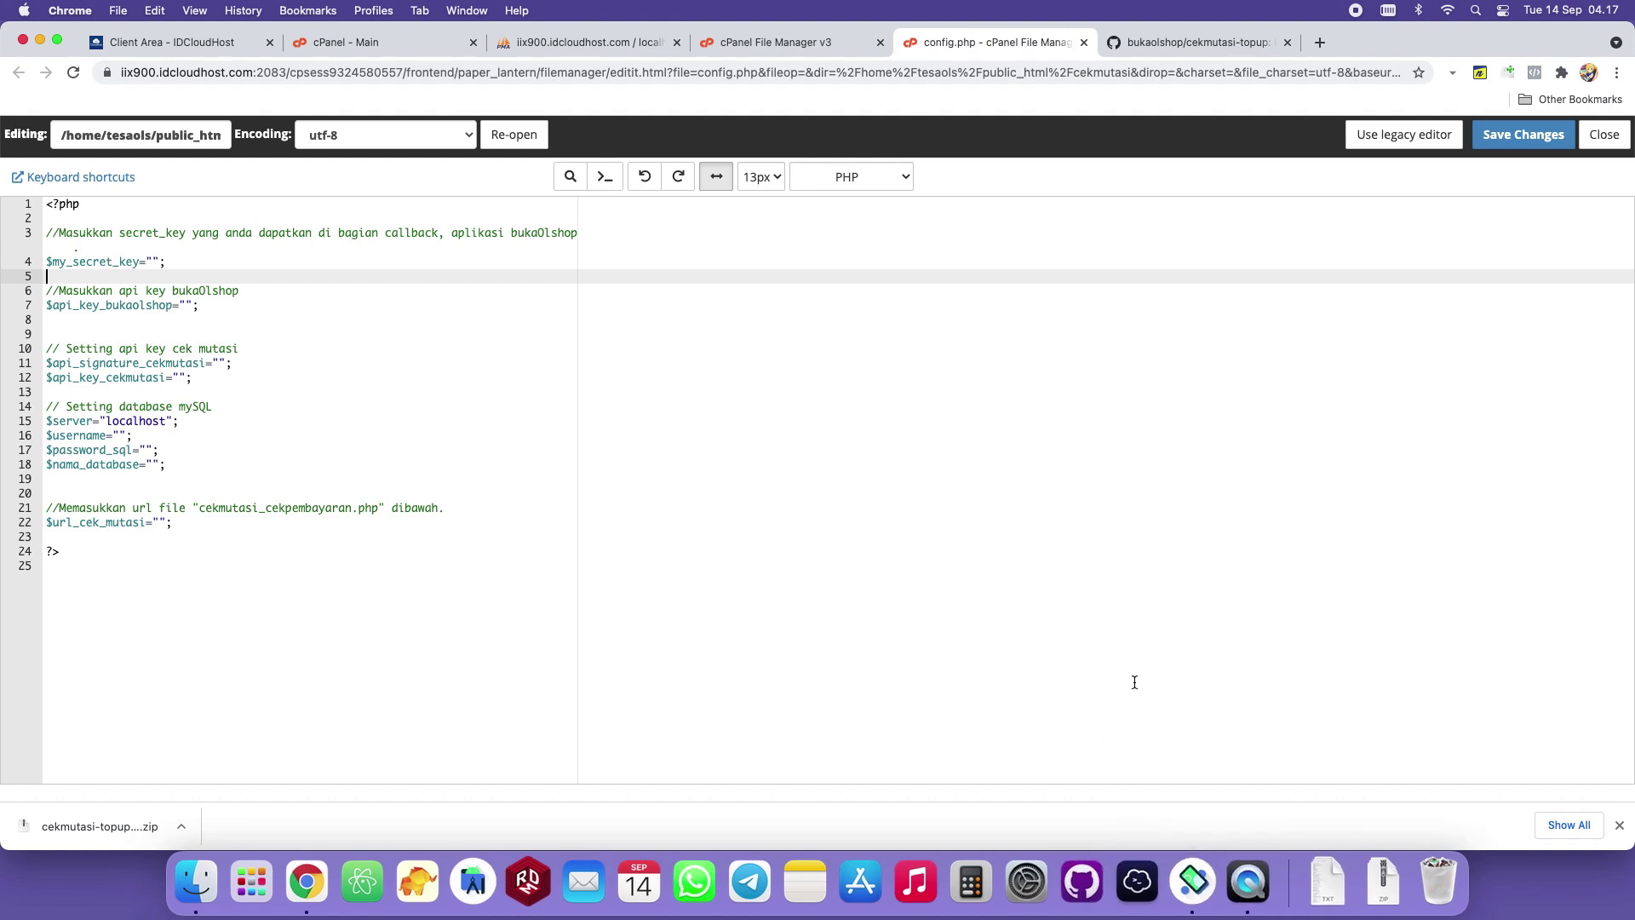
pyautogui.click(1247, 882)
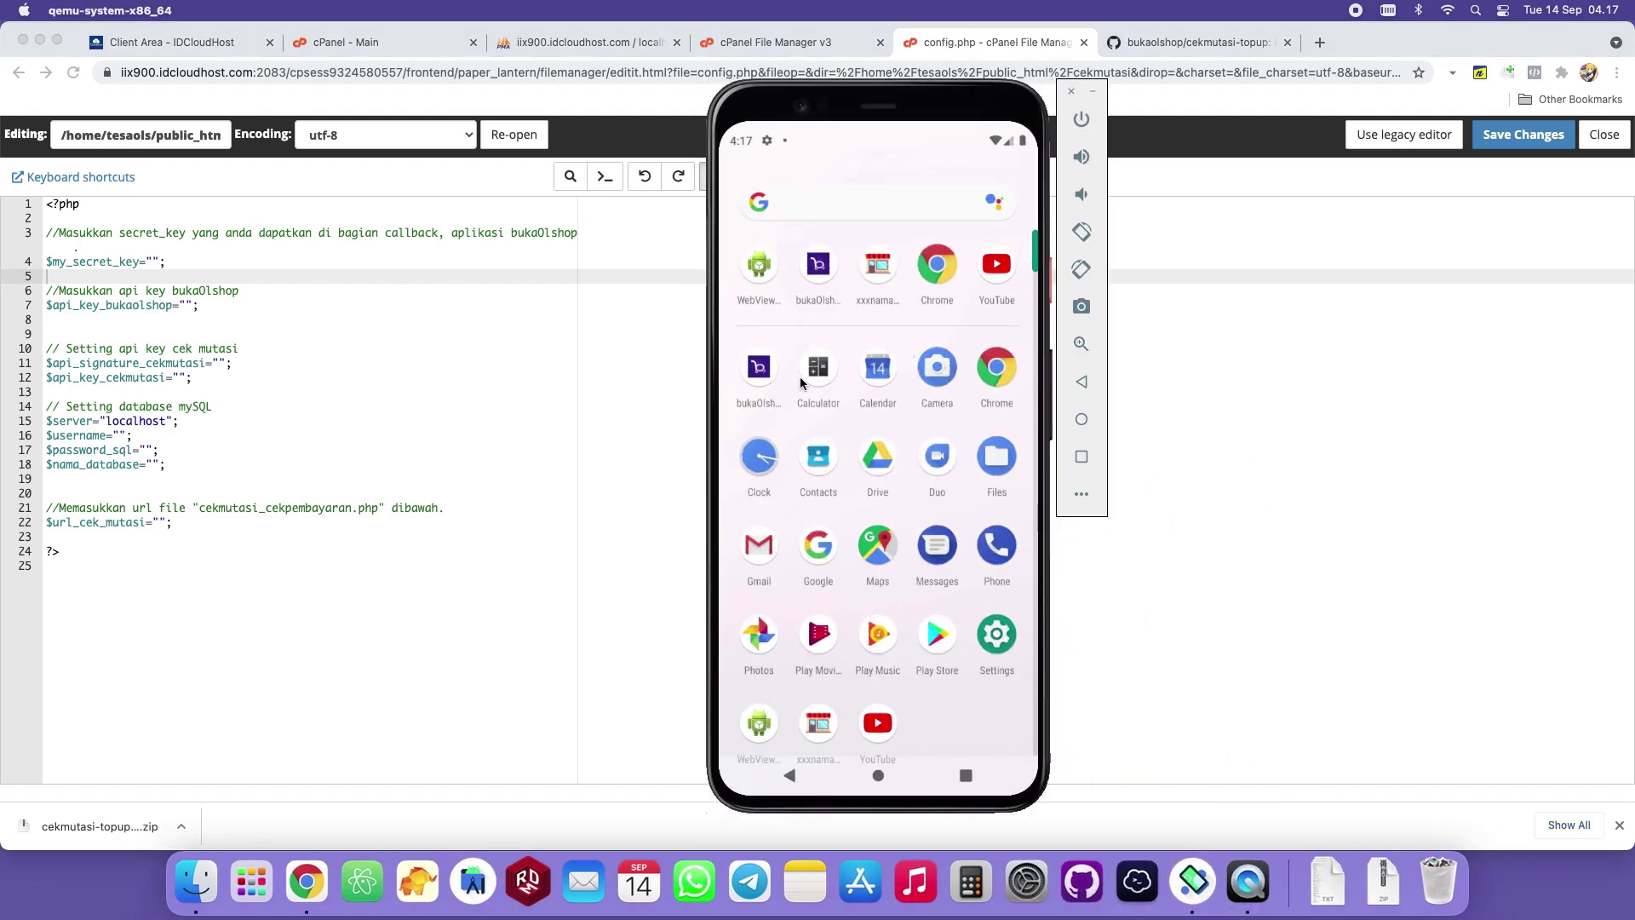
# Copy the bukaOlshop API key from Api & Callback and paste it into config.php line 7.
pyautogui.click(765, 378)
pyautogui.scroll(-10, 912, 696)
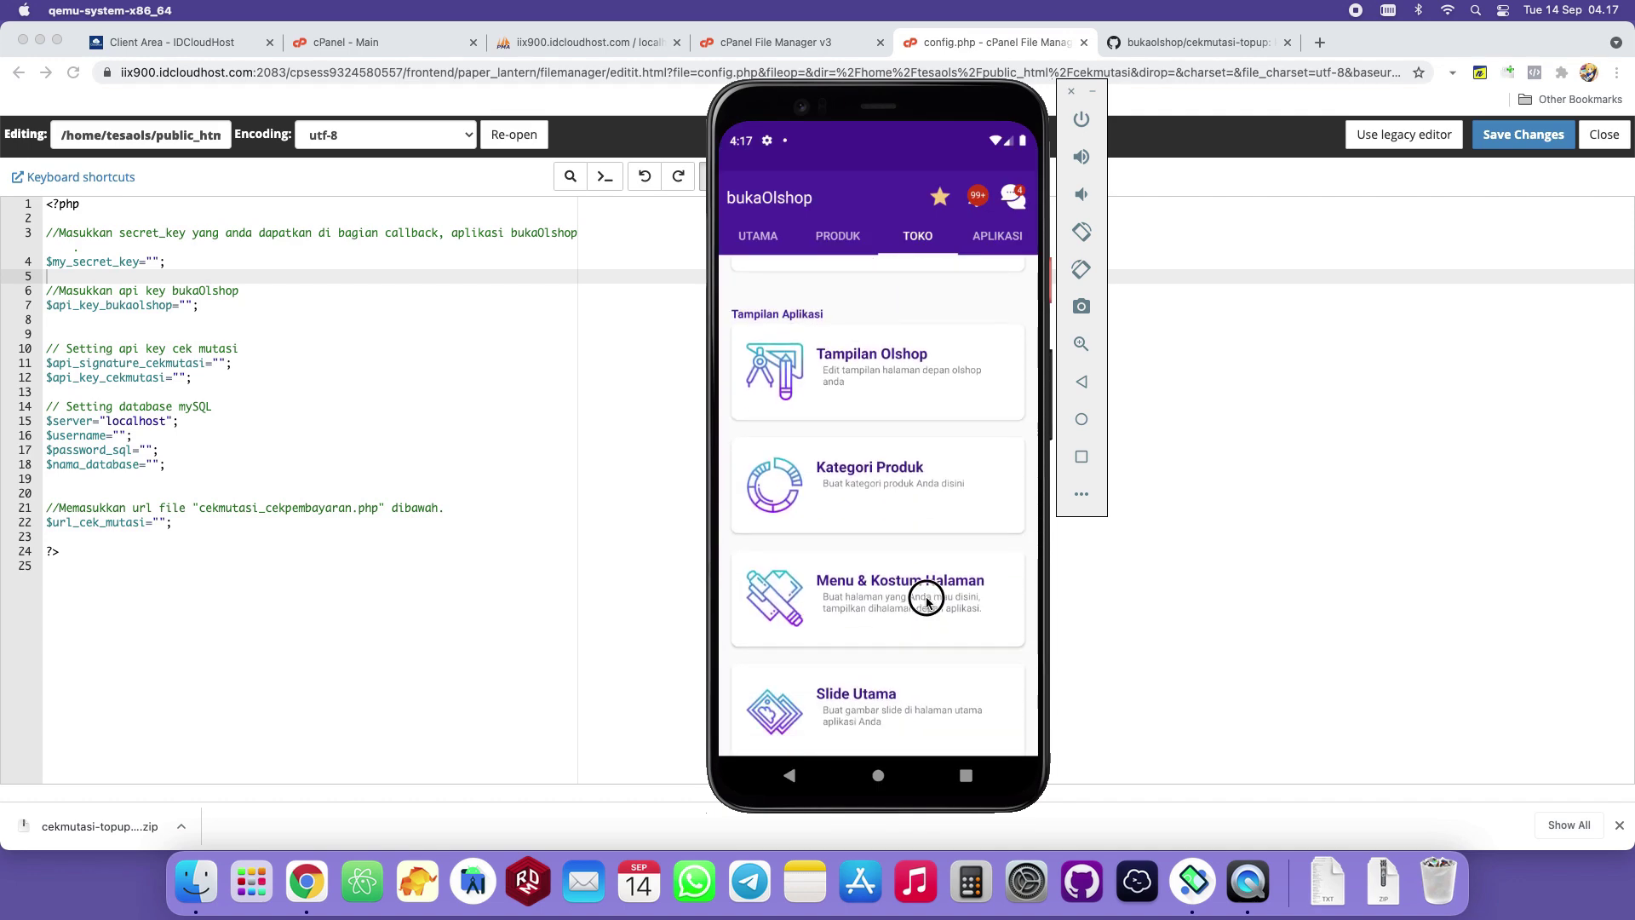
pyautogui.scroll(-10, 937, 425)
pyautogui.click(910, 397)
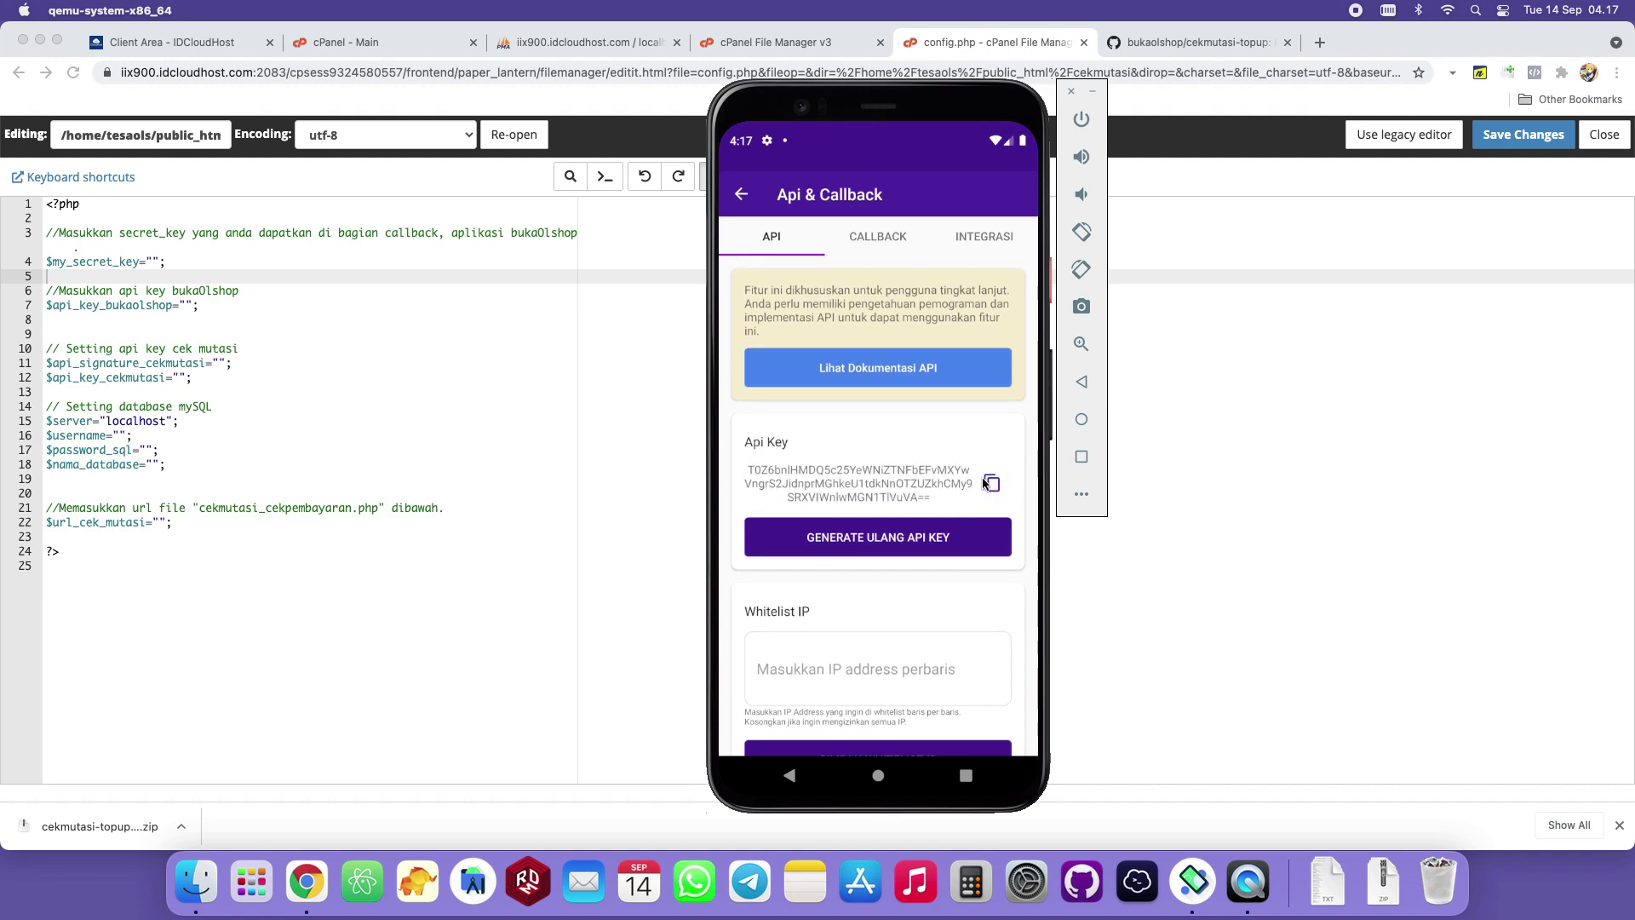
pyautogui.click(988, 483)
pyautogui.click(154, 285)
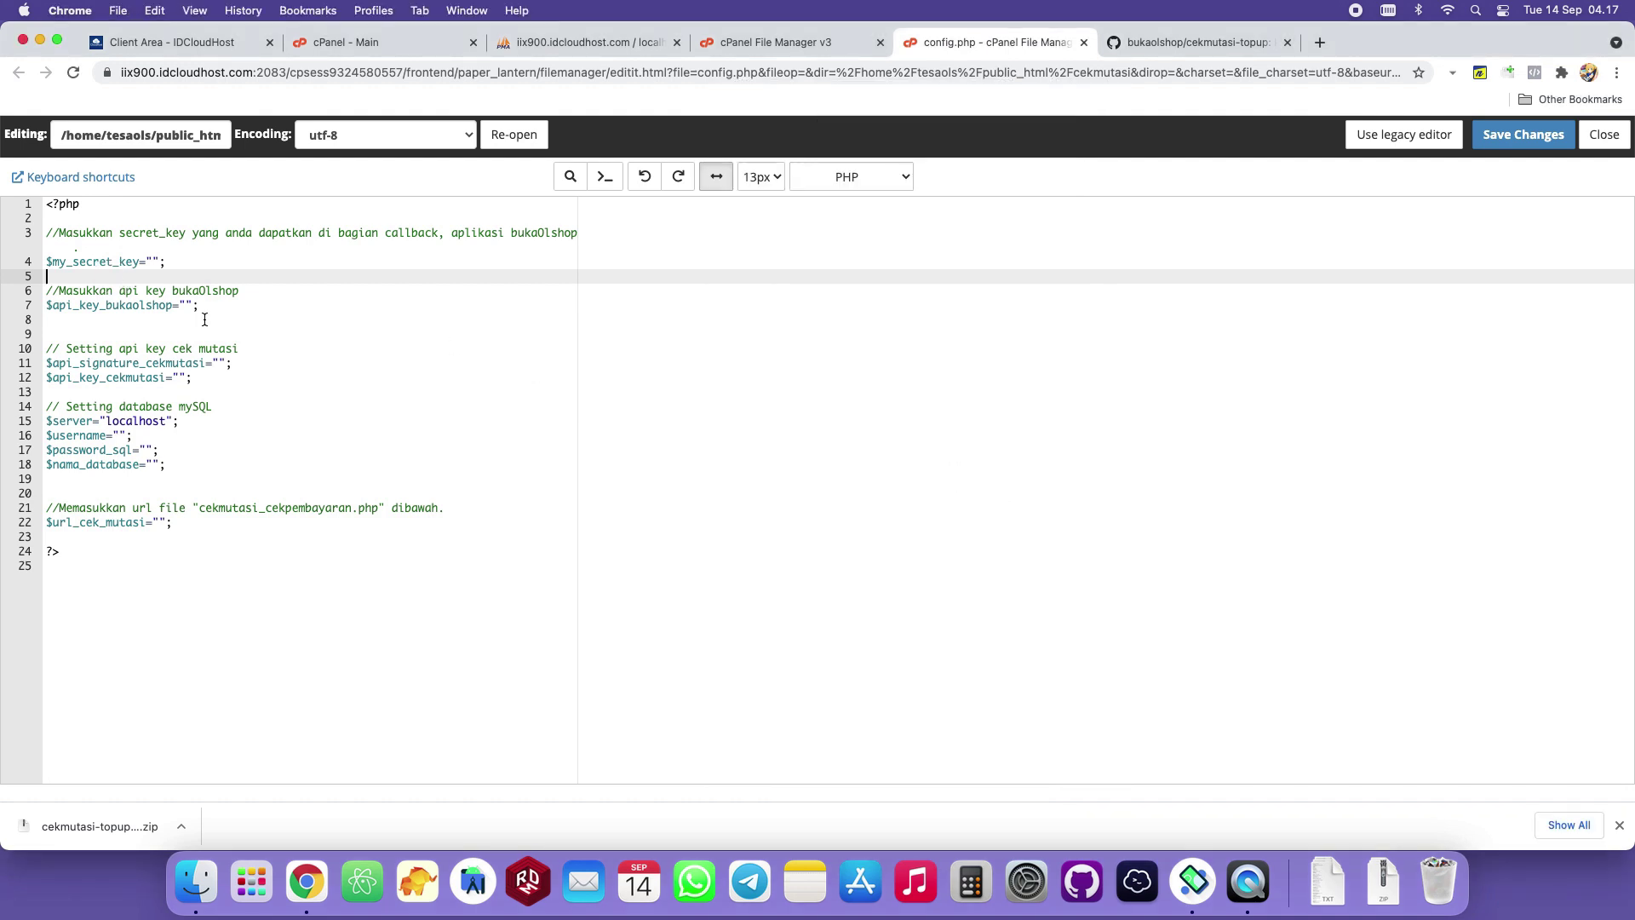
pyautogui.rightClick(186, 304)
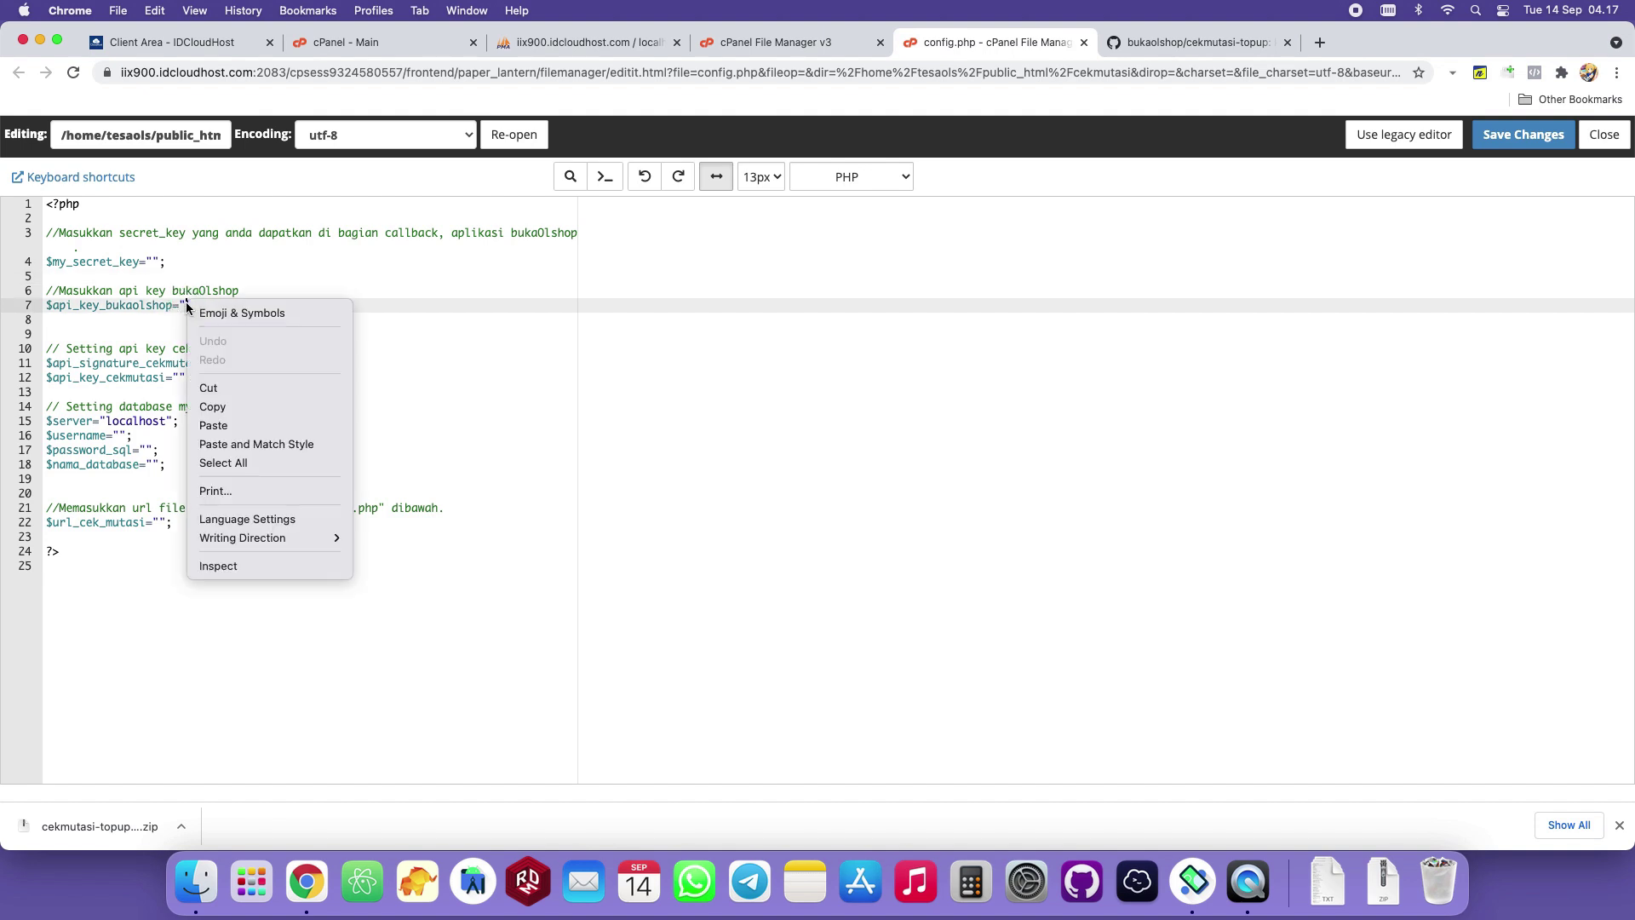
pyautogui.click(256, 423)
# Copy the CALLBACK secret key and paste it into the empty value on config.php line 4.
pyautogui.click(1194, 882)
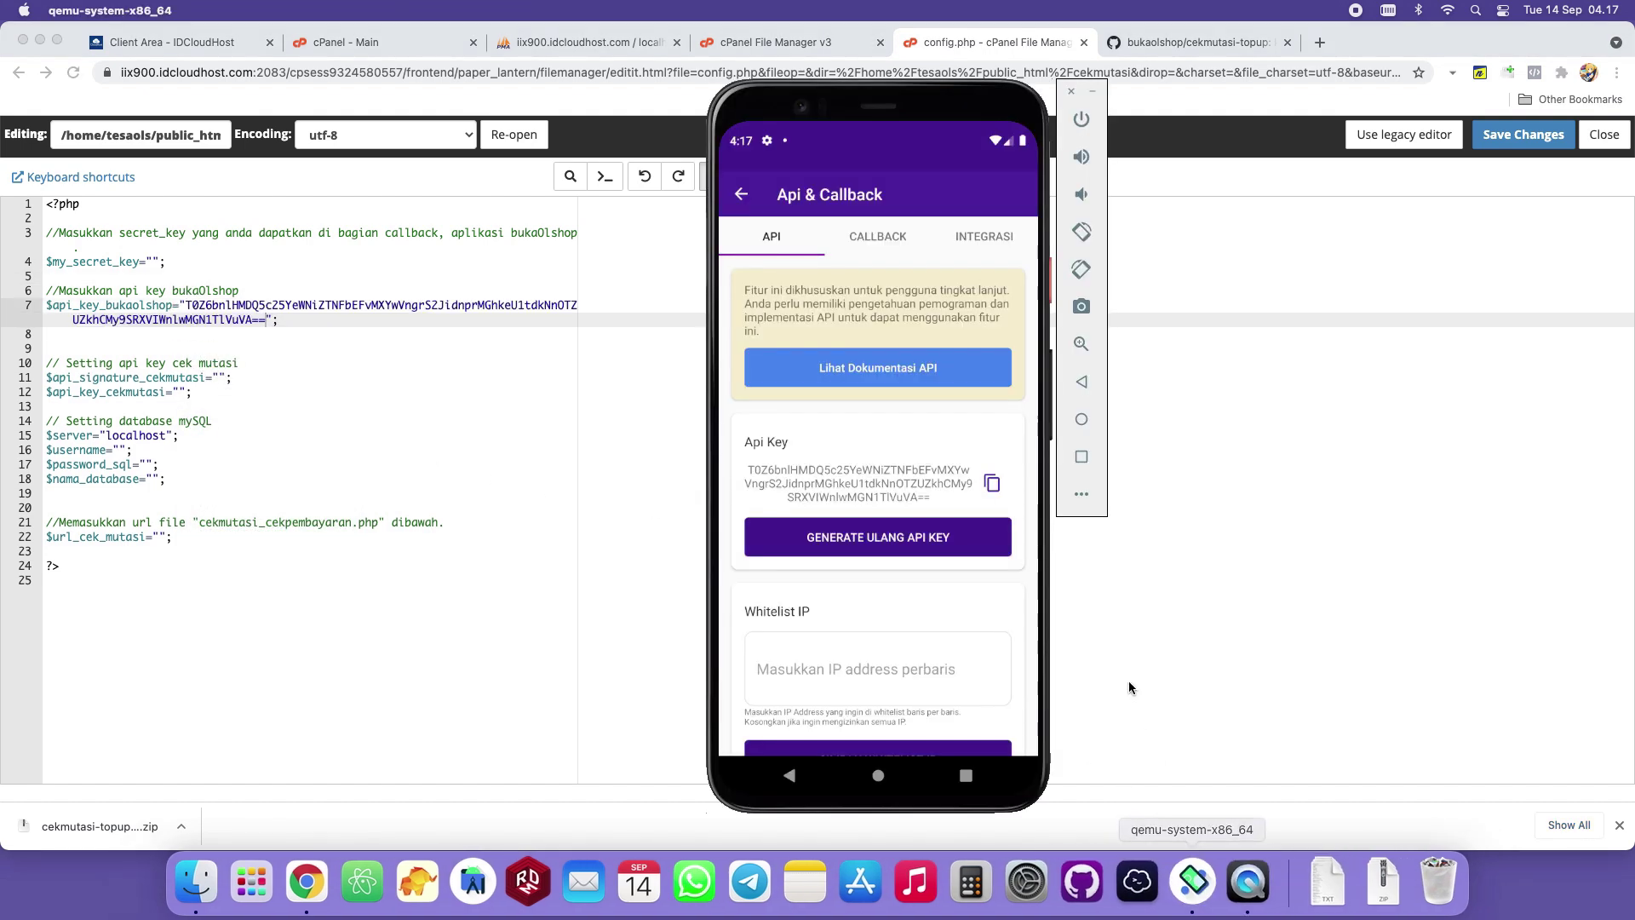
pyautogui.click(899, 254)
pyautogui.click(998, 581)
pyautogui.click(140, 278)
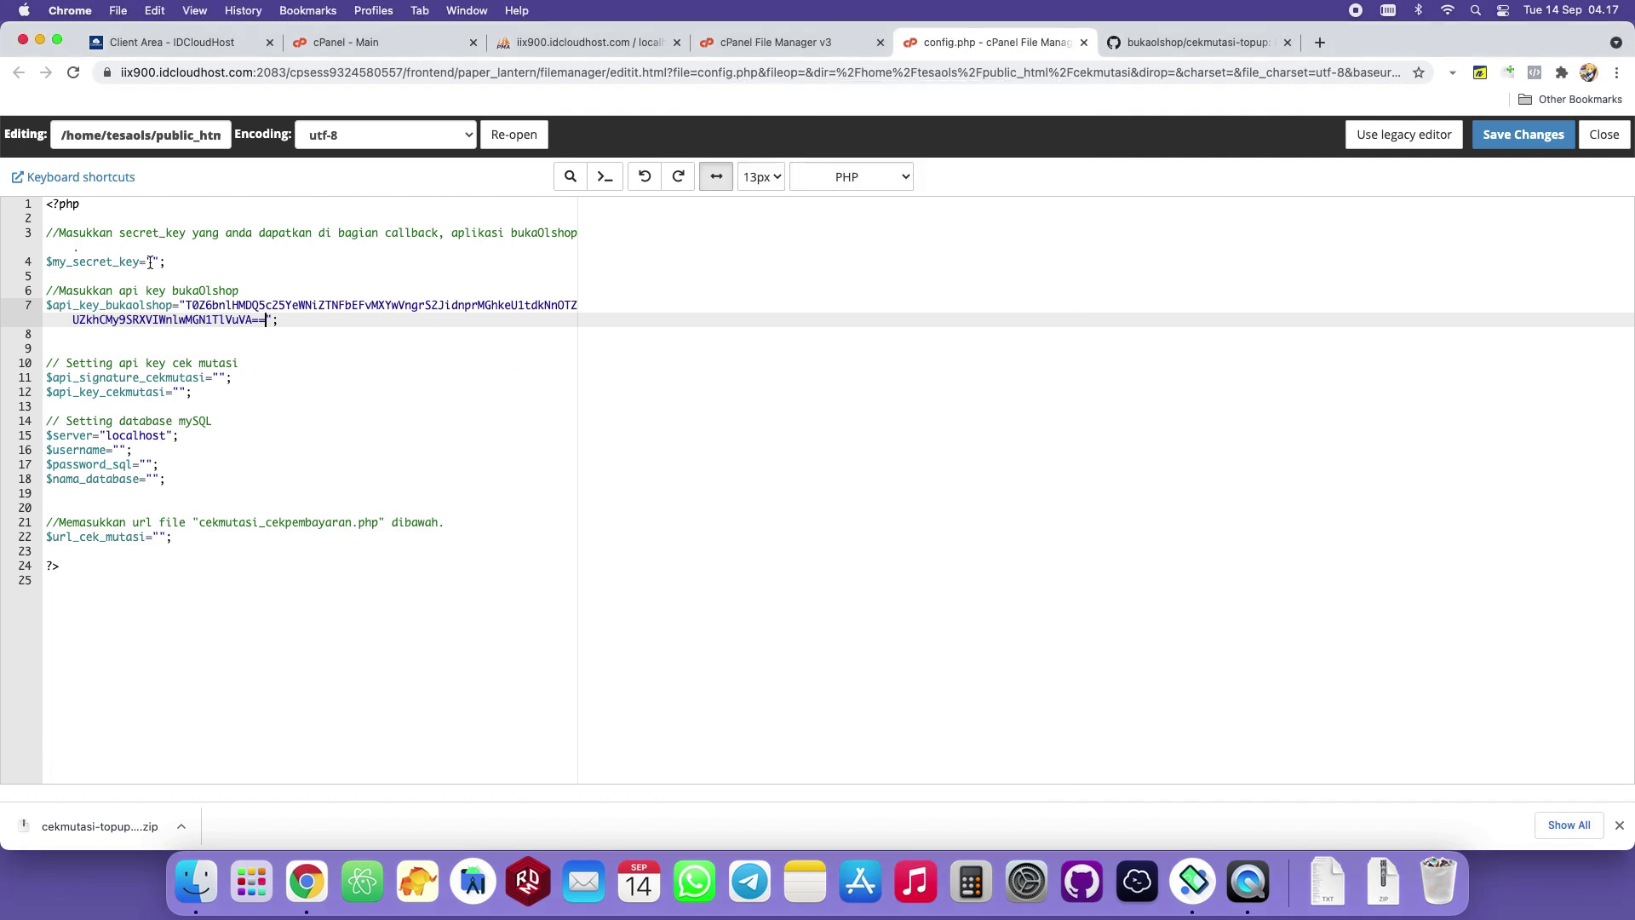
pyautogui.click(150, 263)
pyautogui.rightClick(151, 261)
pyautogui.click(183, 383)
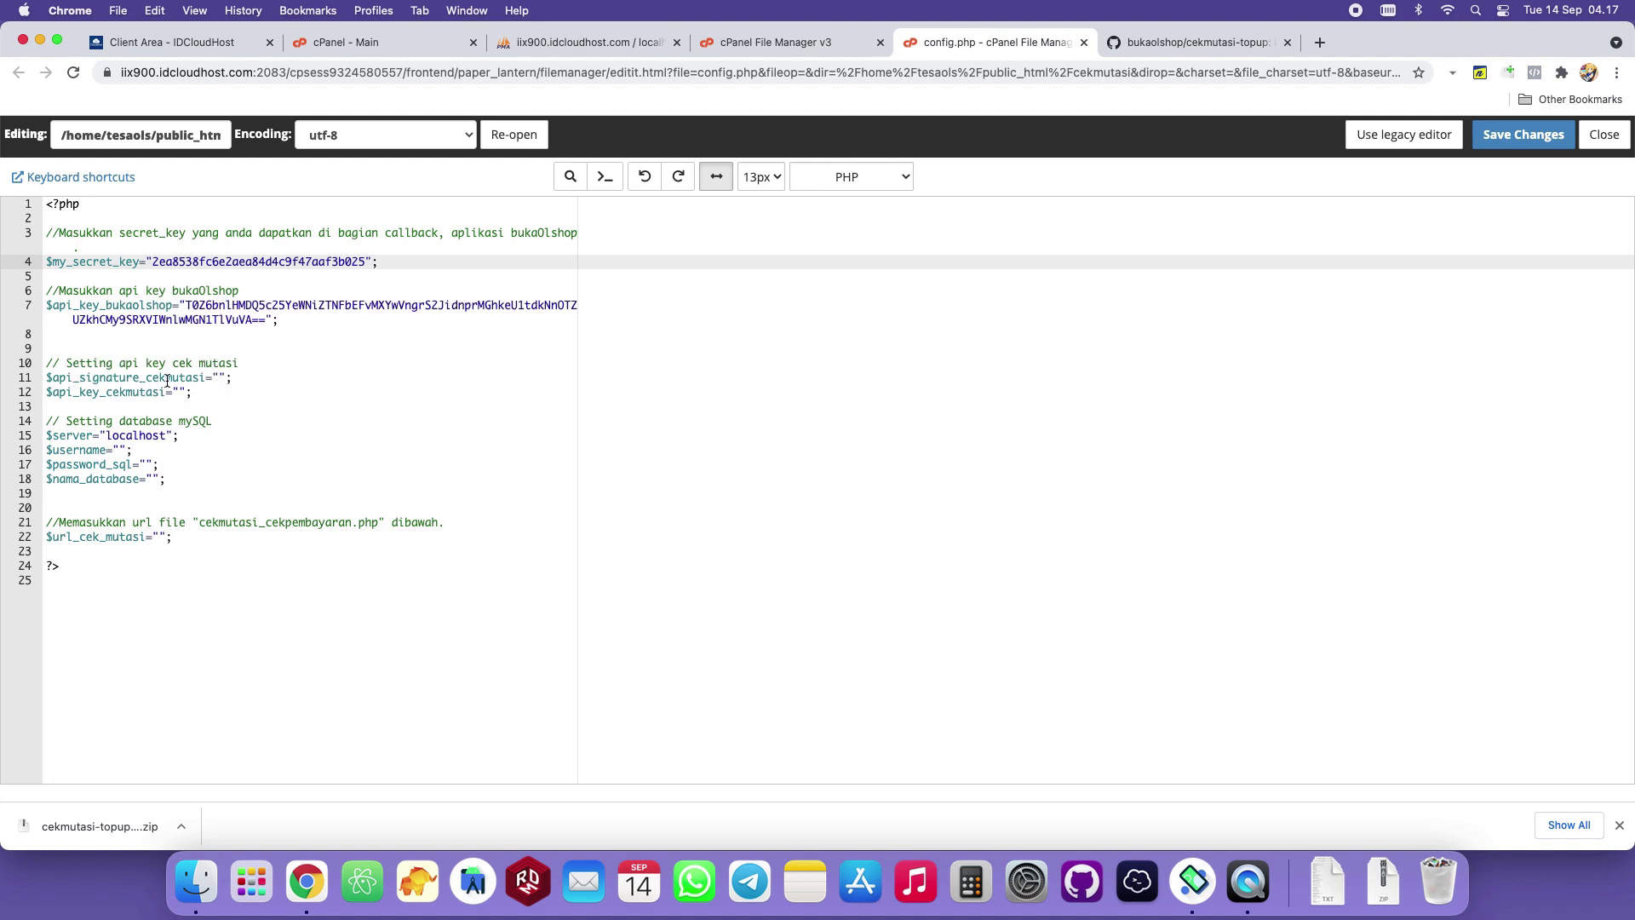
# Open cekmutasi.co.id in a new browser tab from the 'cek' address suggestion.
pyautogui.click(73, 393)
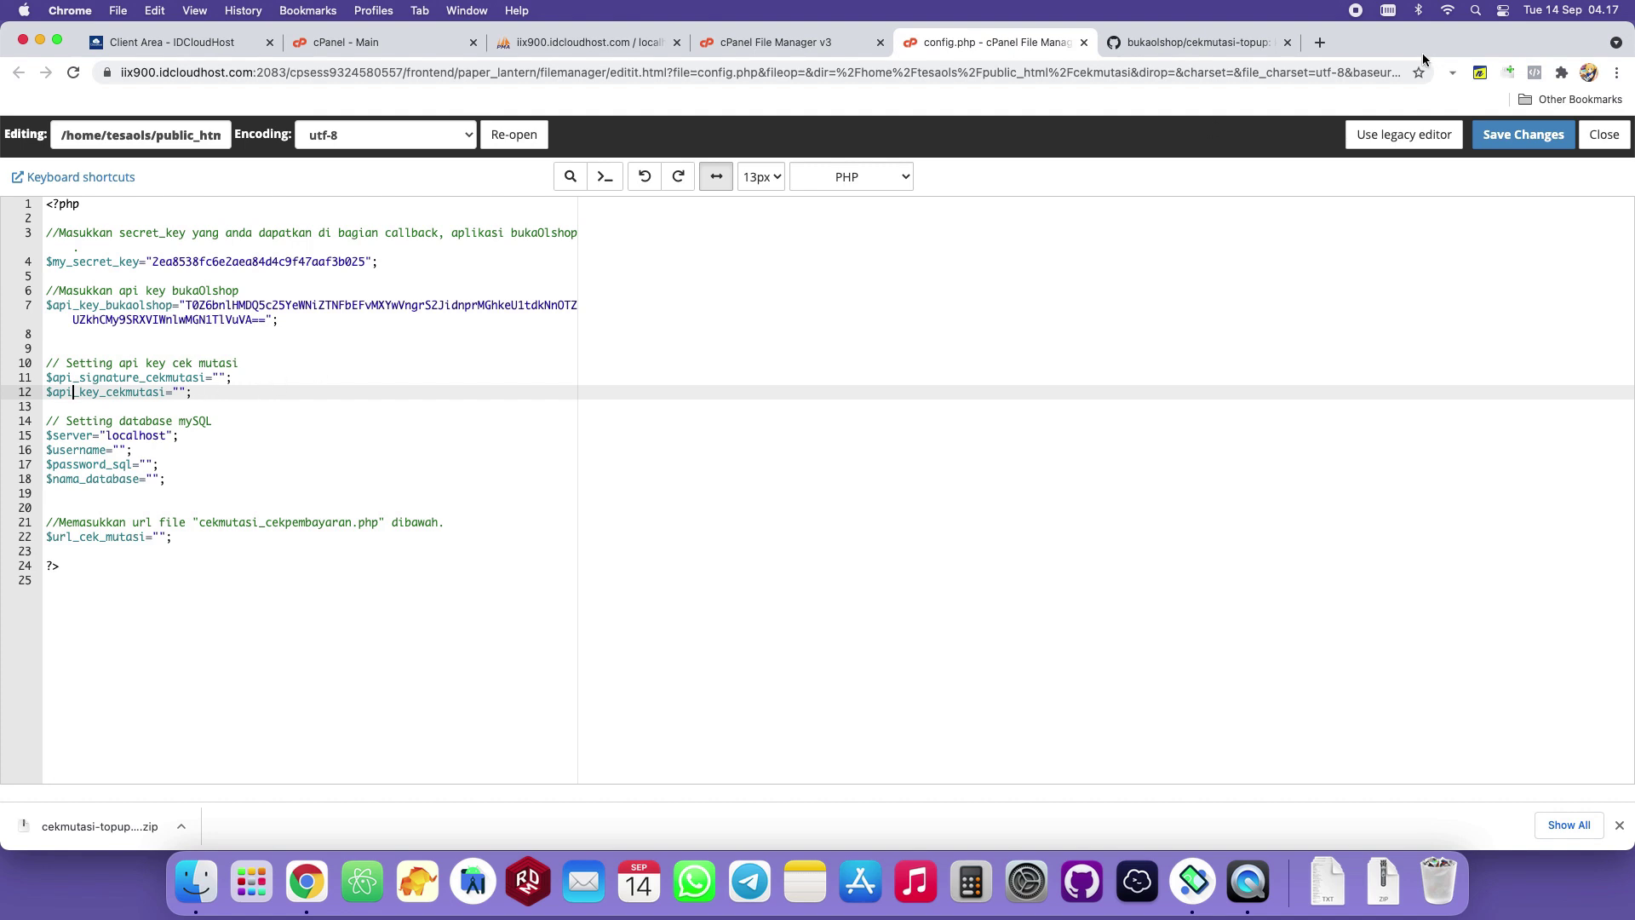
pyautogui.click(1320, 43)
pyautogui.write('cekm')
pyautogui.press('Return')
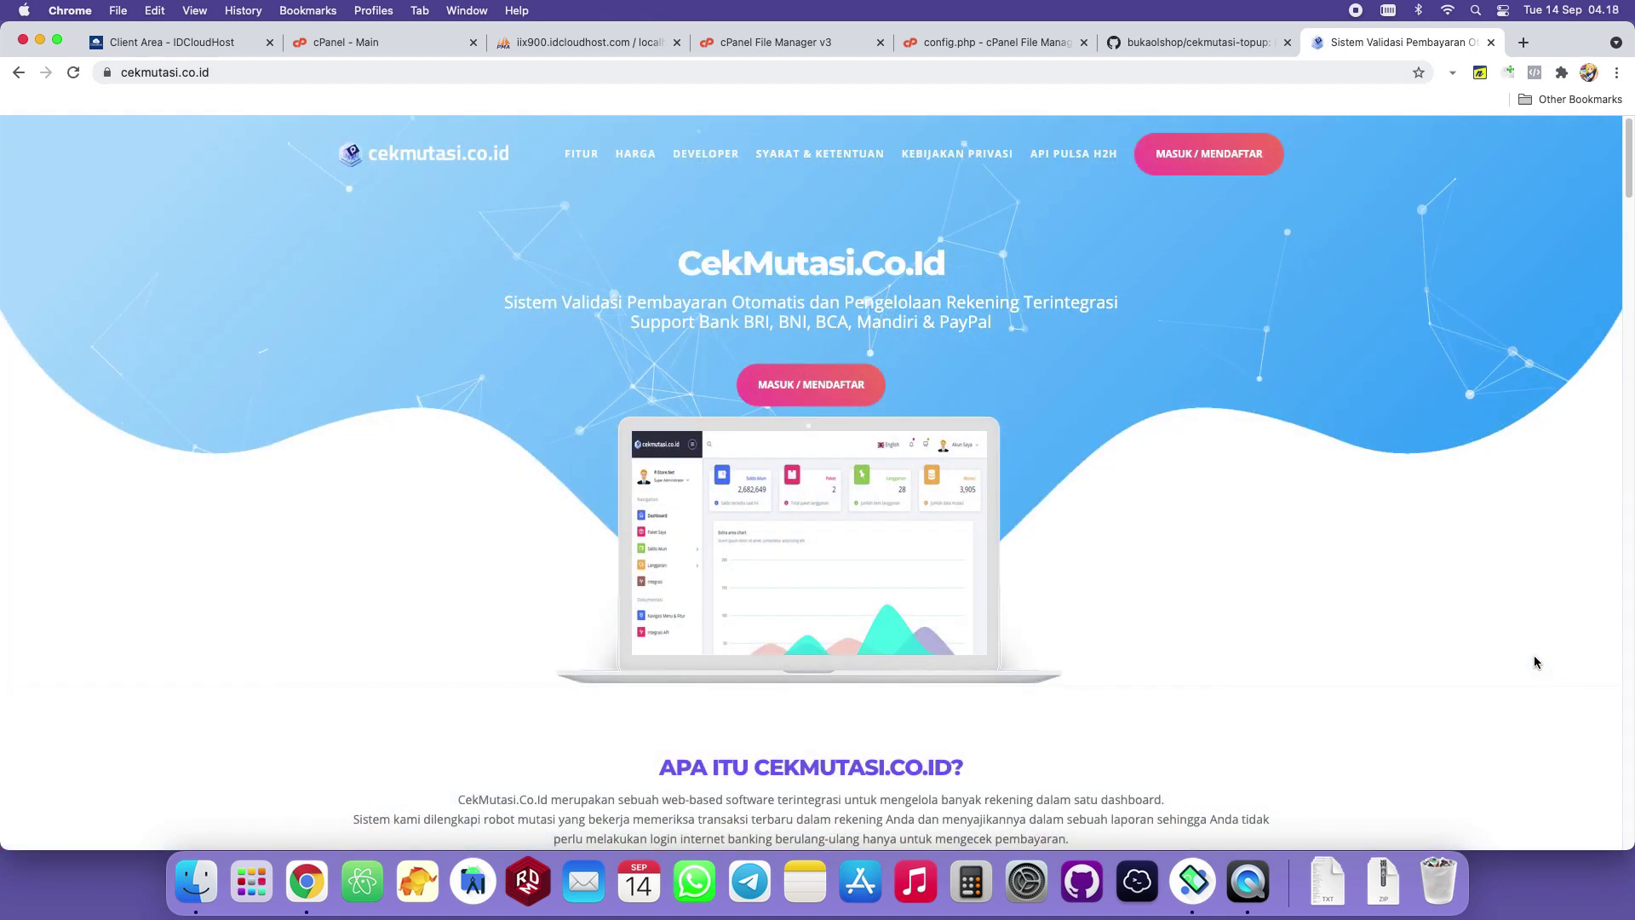
# Go to the MASUK login page, tick Ingat Saya, and solve the slider captcha.
pyautogui.click(1226, 155)
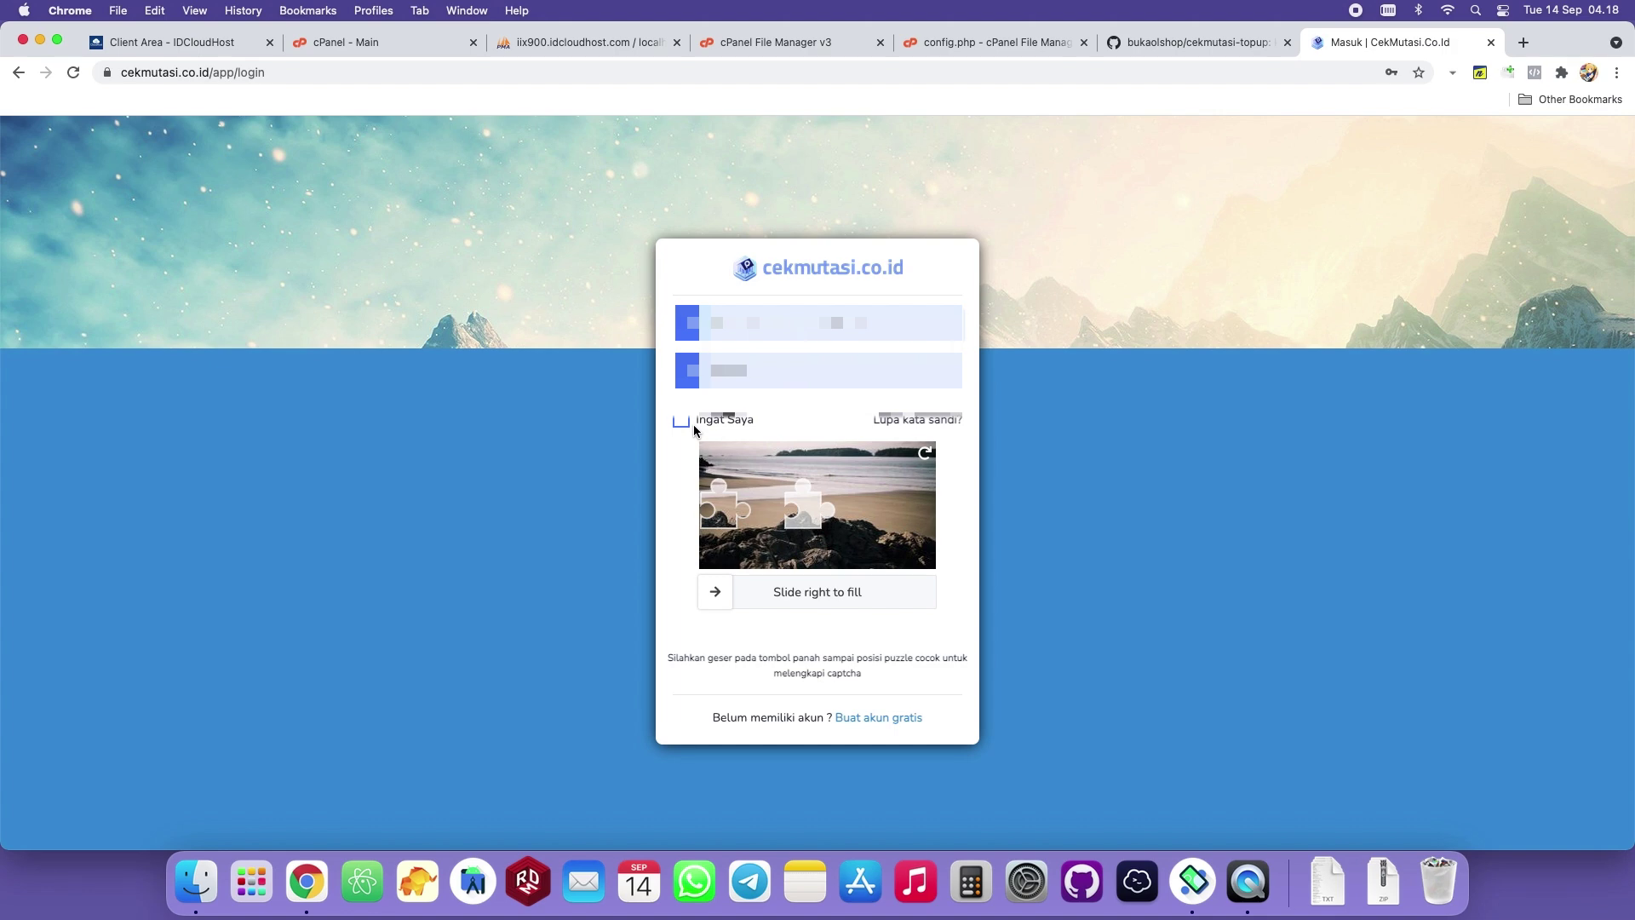
pyautogui.click(681, 421)
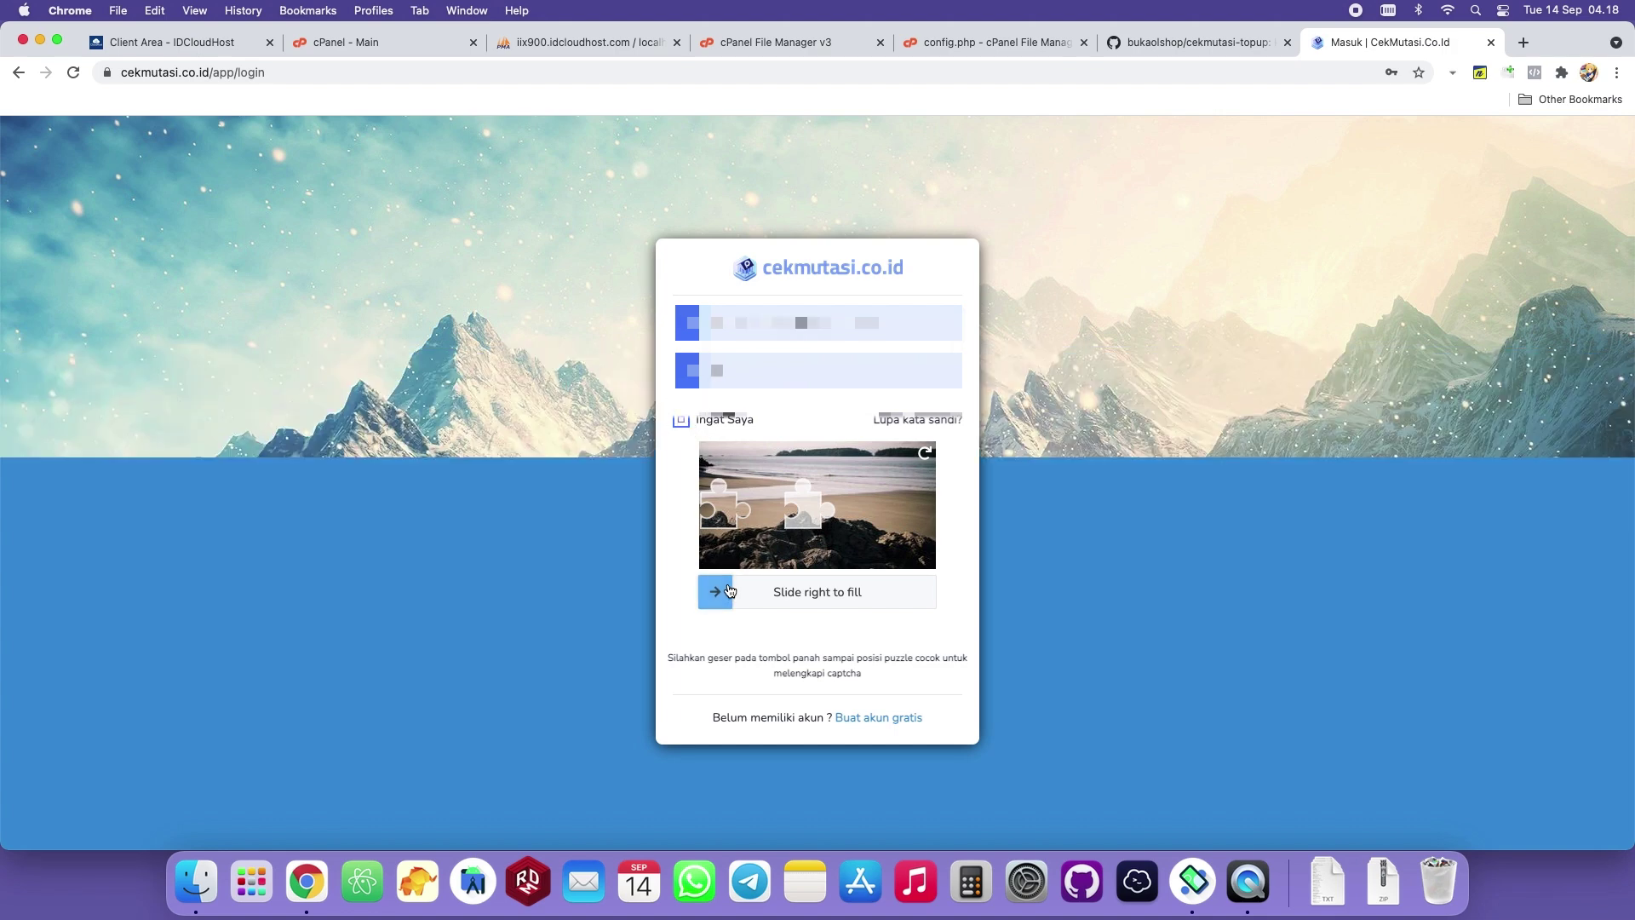
pyautogui.moveTo(715, 592); pyautogui.dragTo(814, 586)
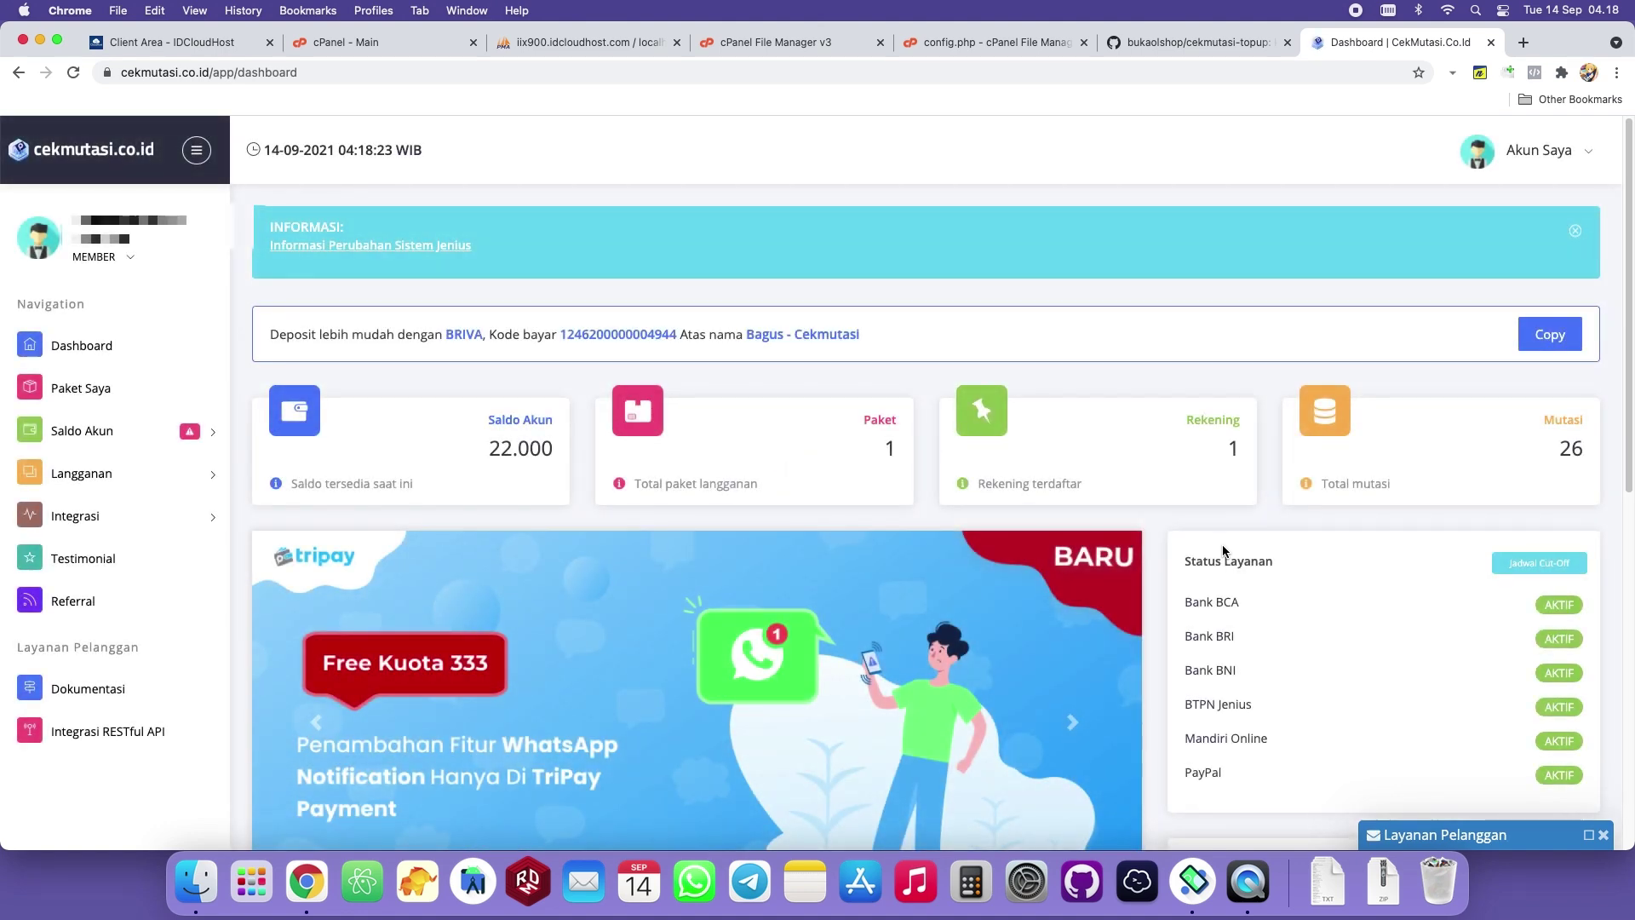
# Expand Langganan, open the Bank page, and click Tambah under Daftar Rekening Bank.
pyautogui.scroll(-3, 1208, 527)
pyautogui.scroll(2, 1176, 511)
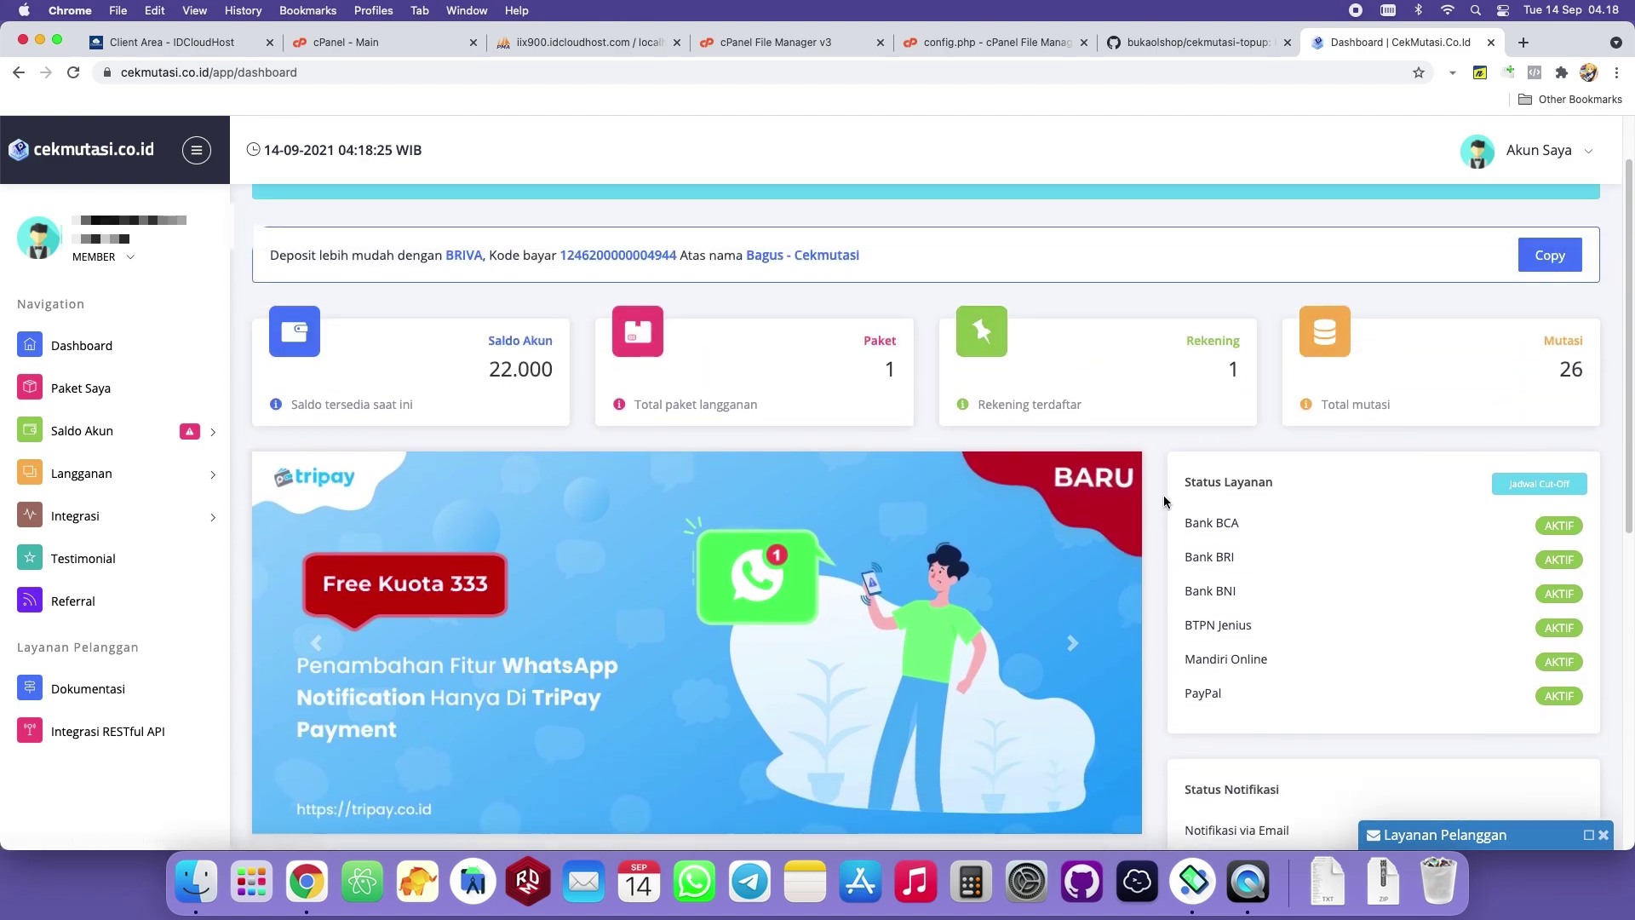
pyautogui.click(174, 481)
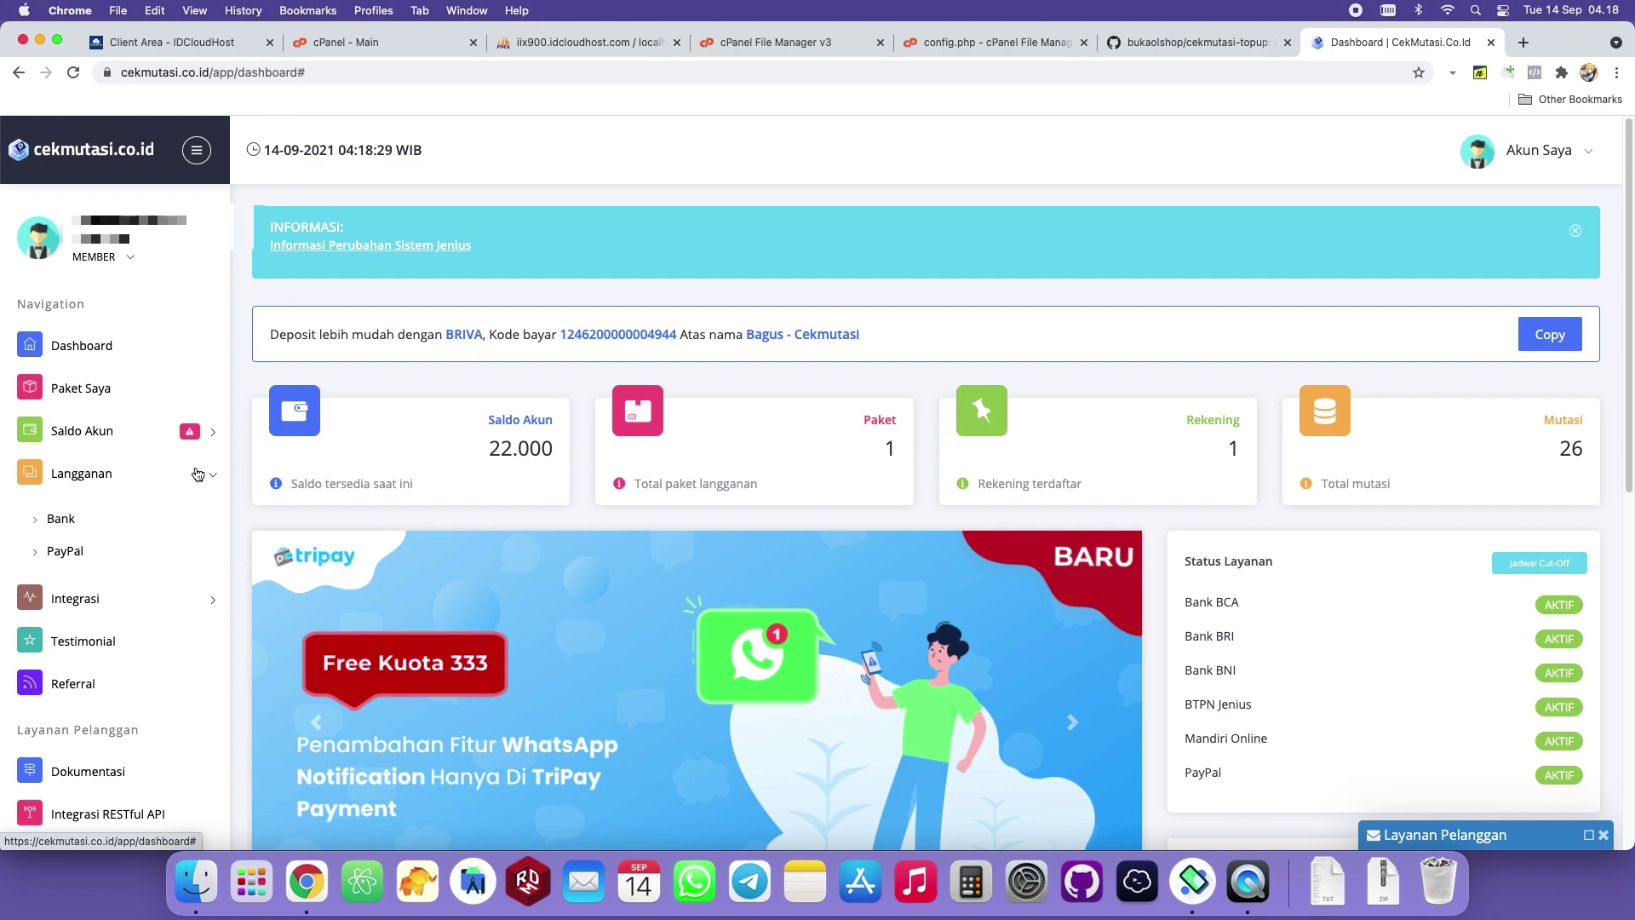
pyautogui.click(61, 523)
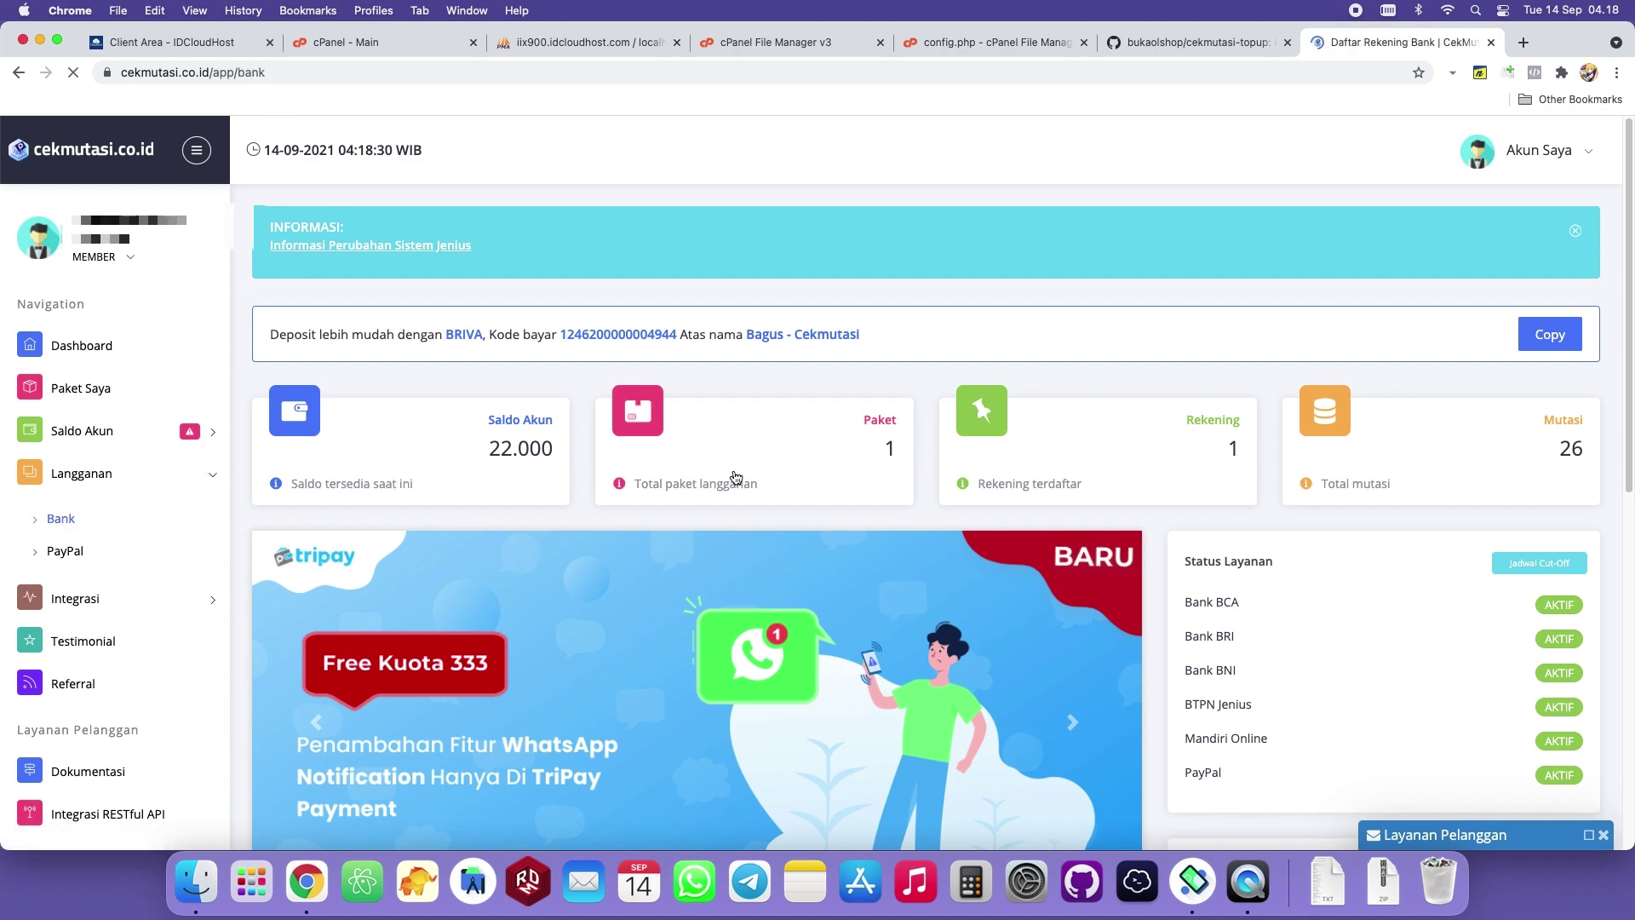
pyautogui.scroll(-5, 698, 472)
pyautogui.scroll(-2, 707, 463)
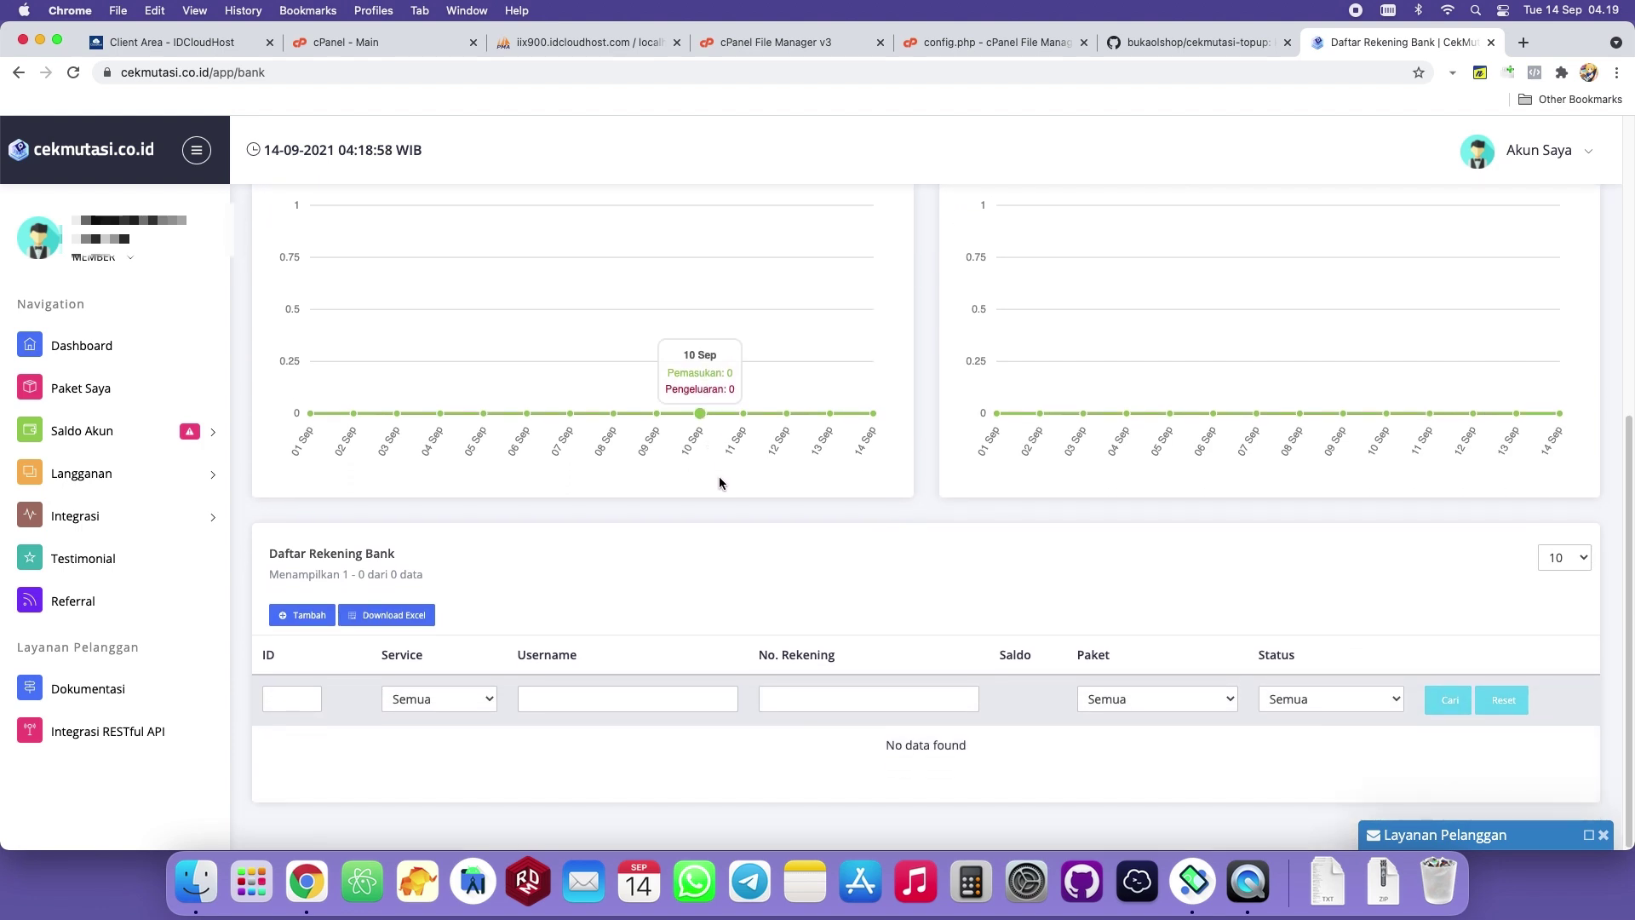
pyautogui.click(294, 617)
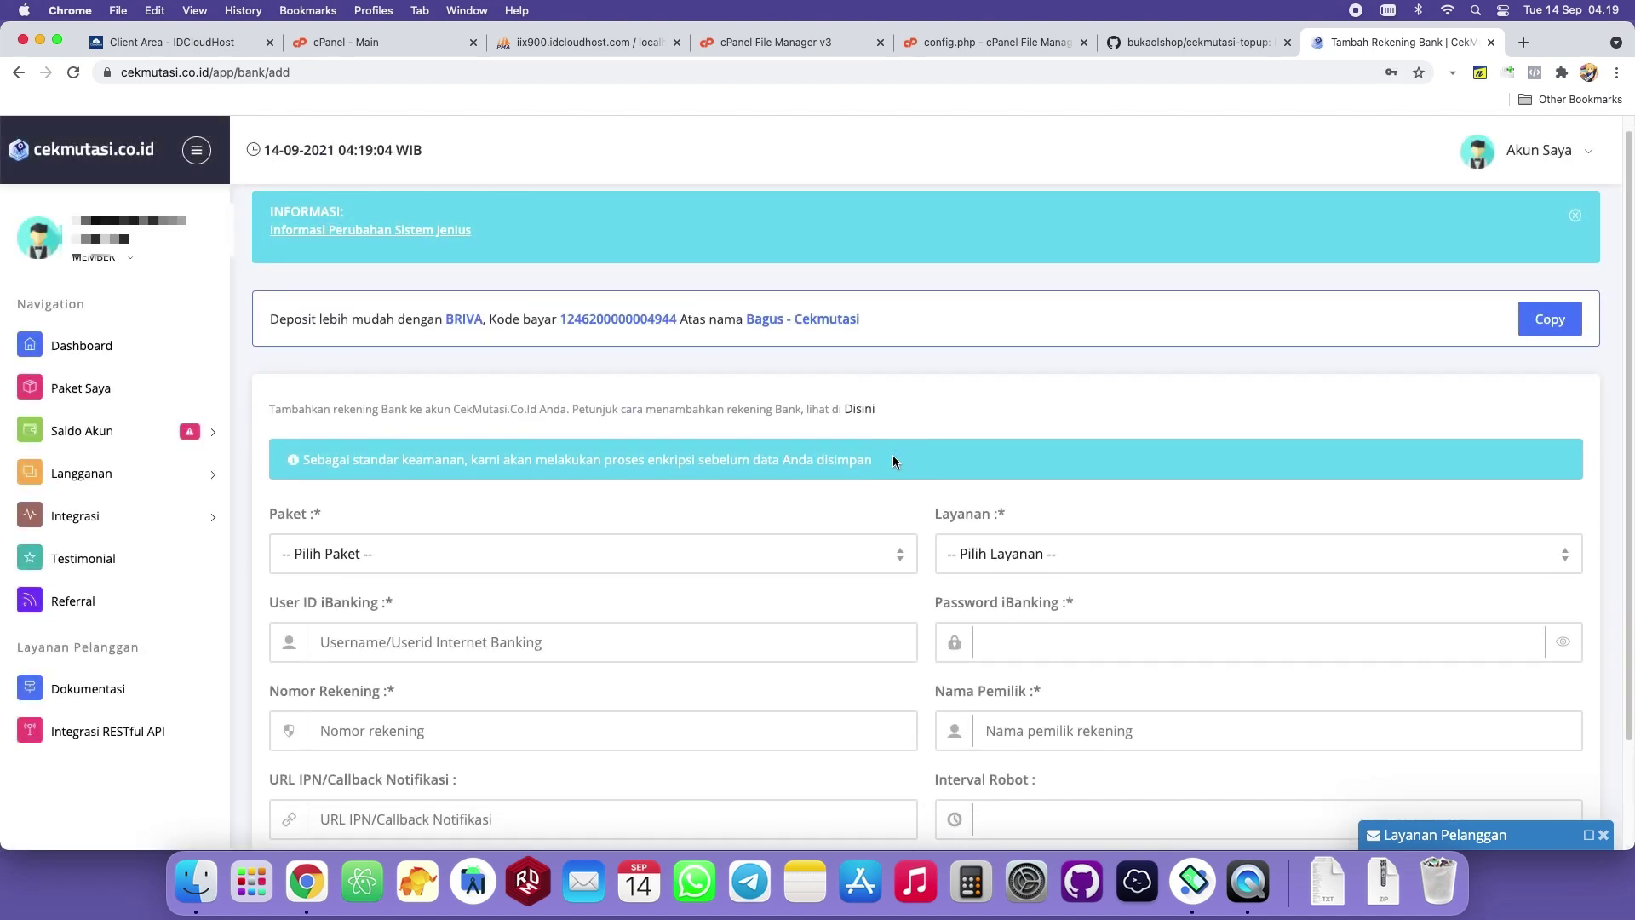
# Choose the Basic package and Bank BCA as the service.
pyautogui.scroll(-3, 892, 457)
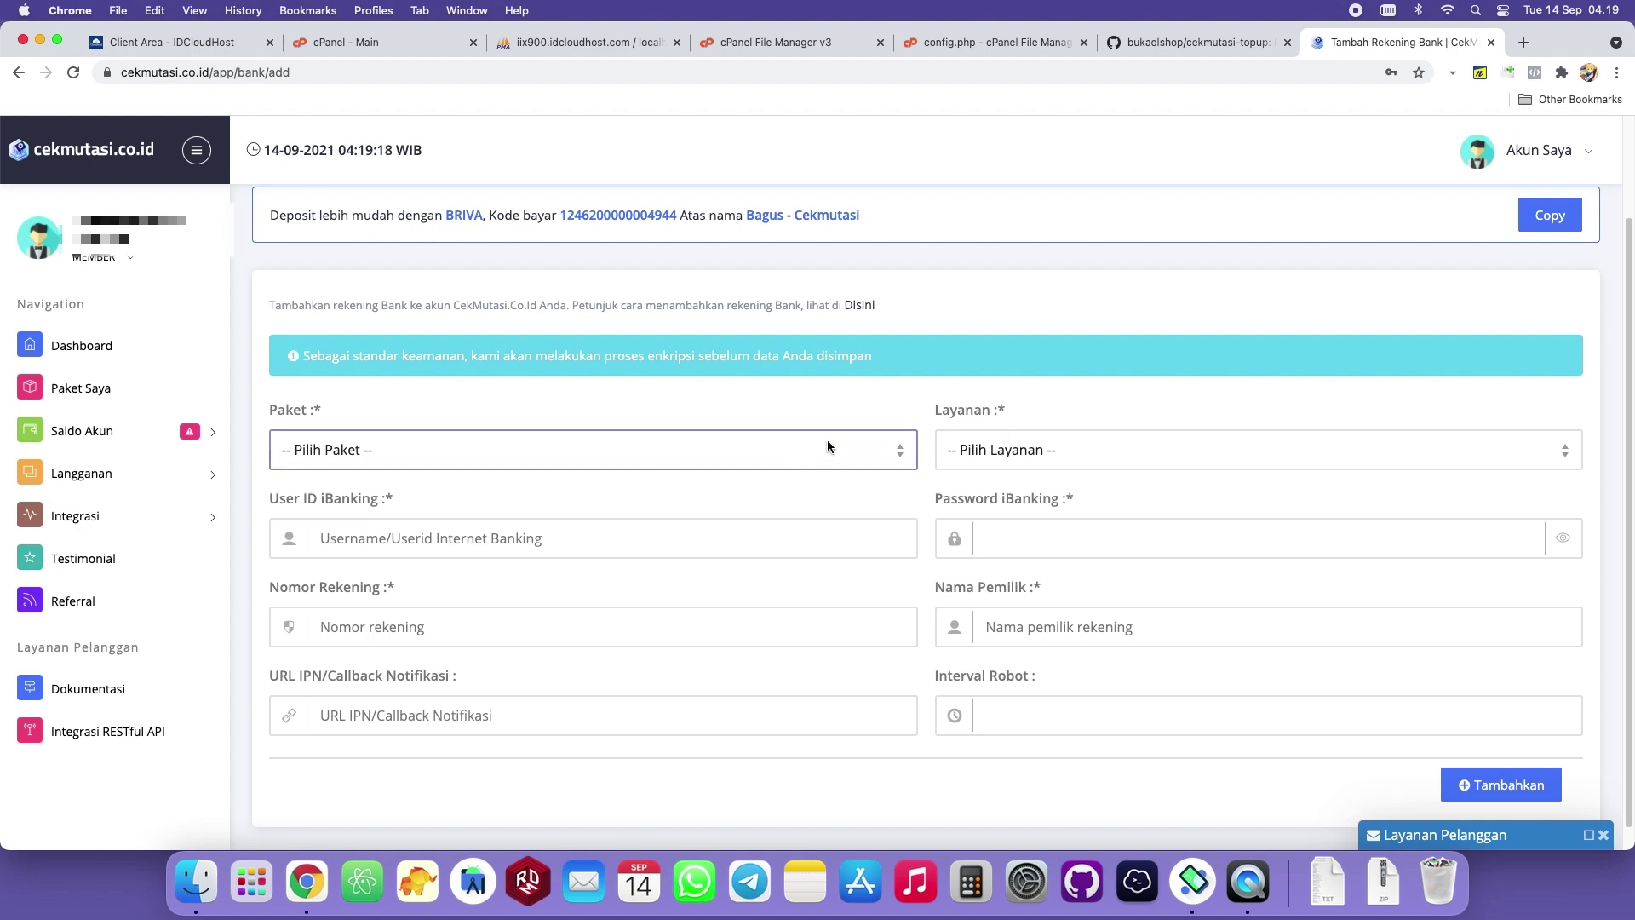
pyautogui.click(1058, 447)
pyautogui.click(760, 449)
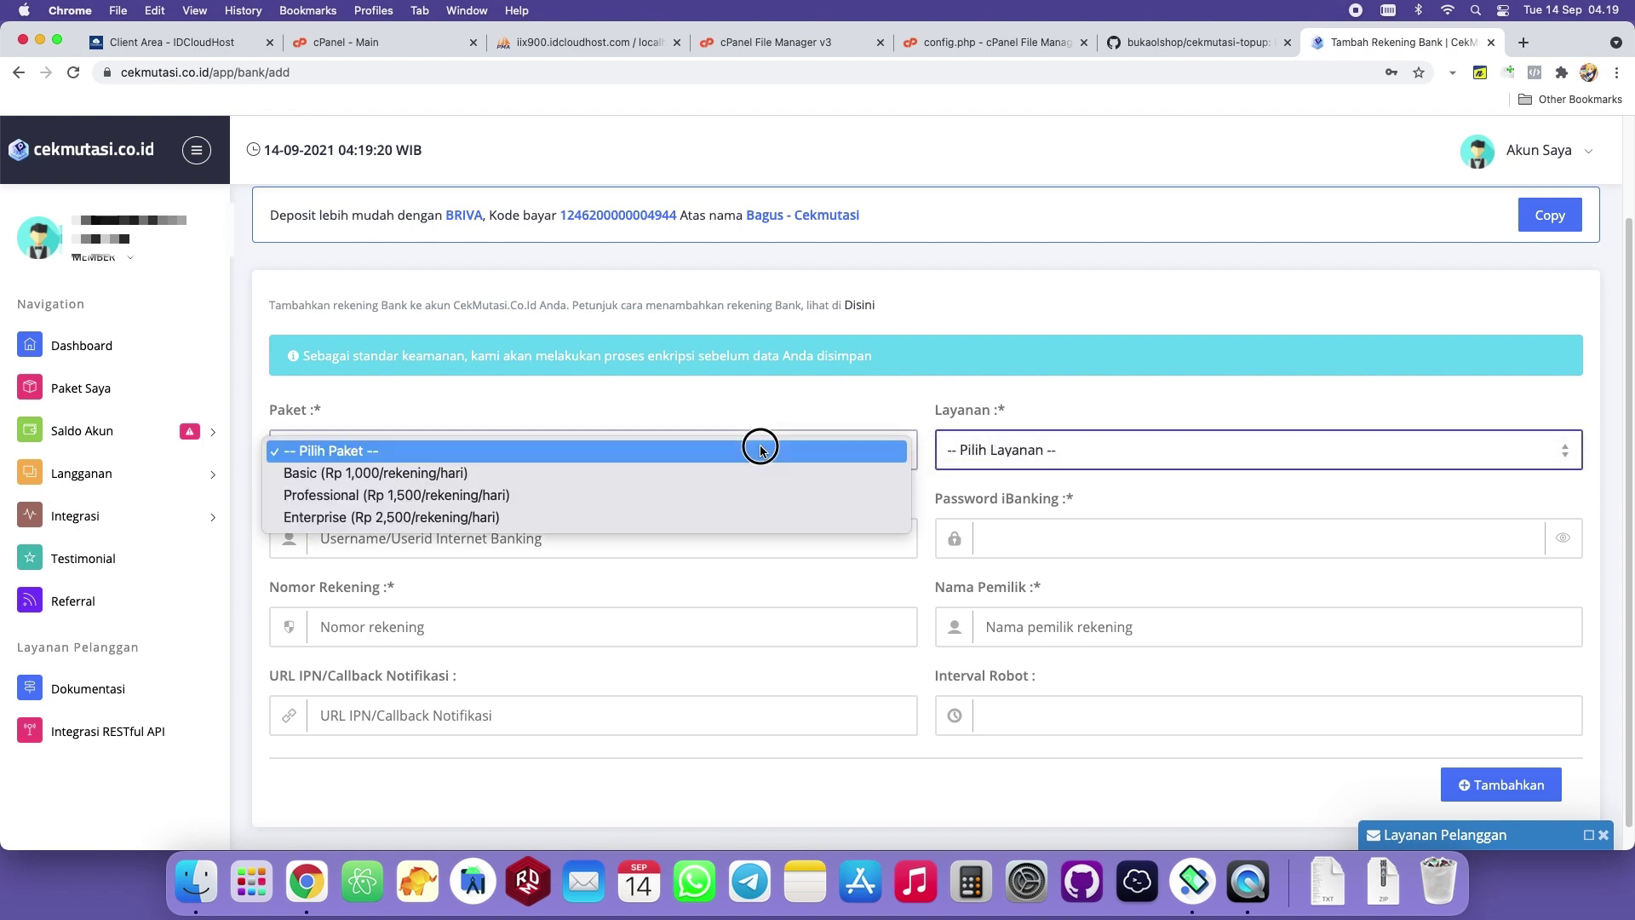
pyautogui.click(403, 474)
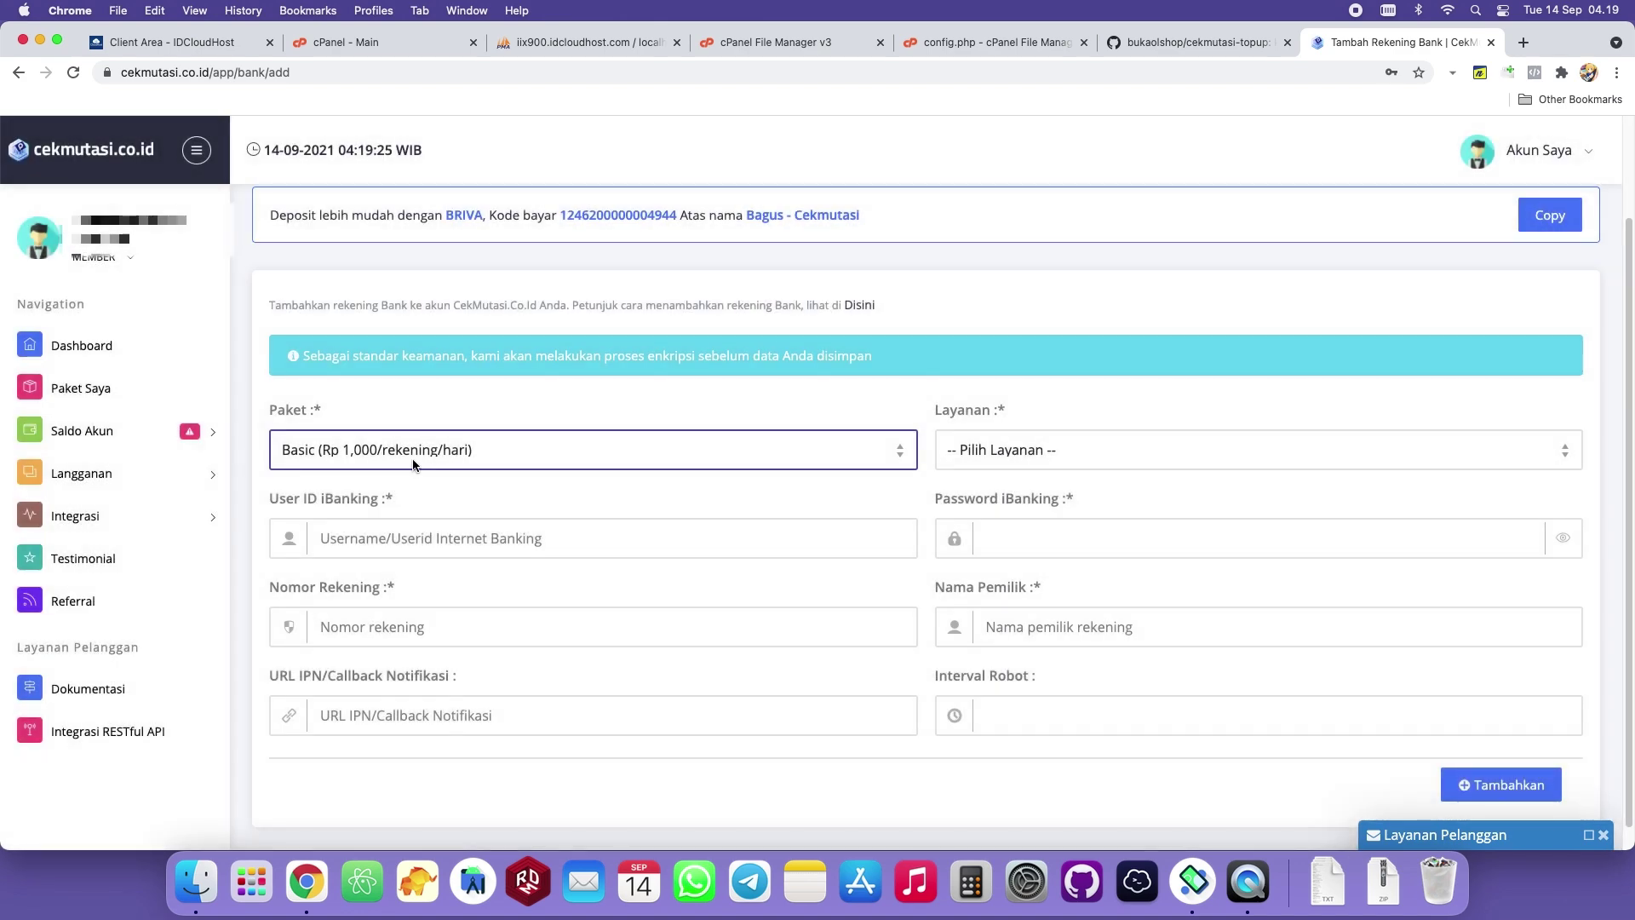
pyautogui.click(1051, 449)
pyautogui.click(992, 469)
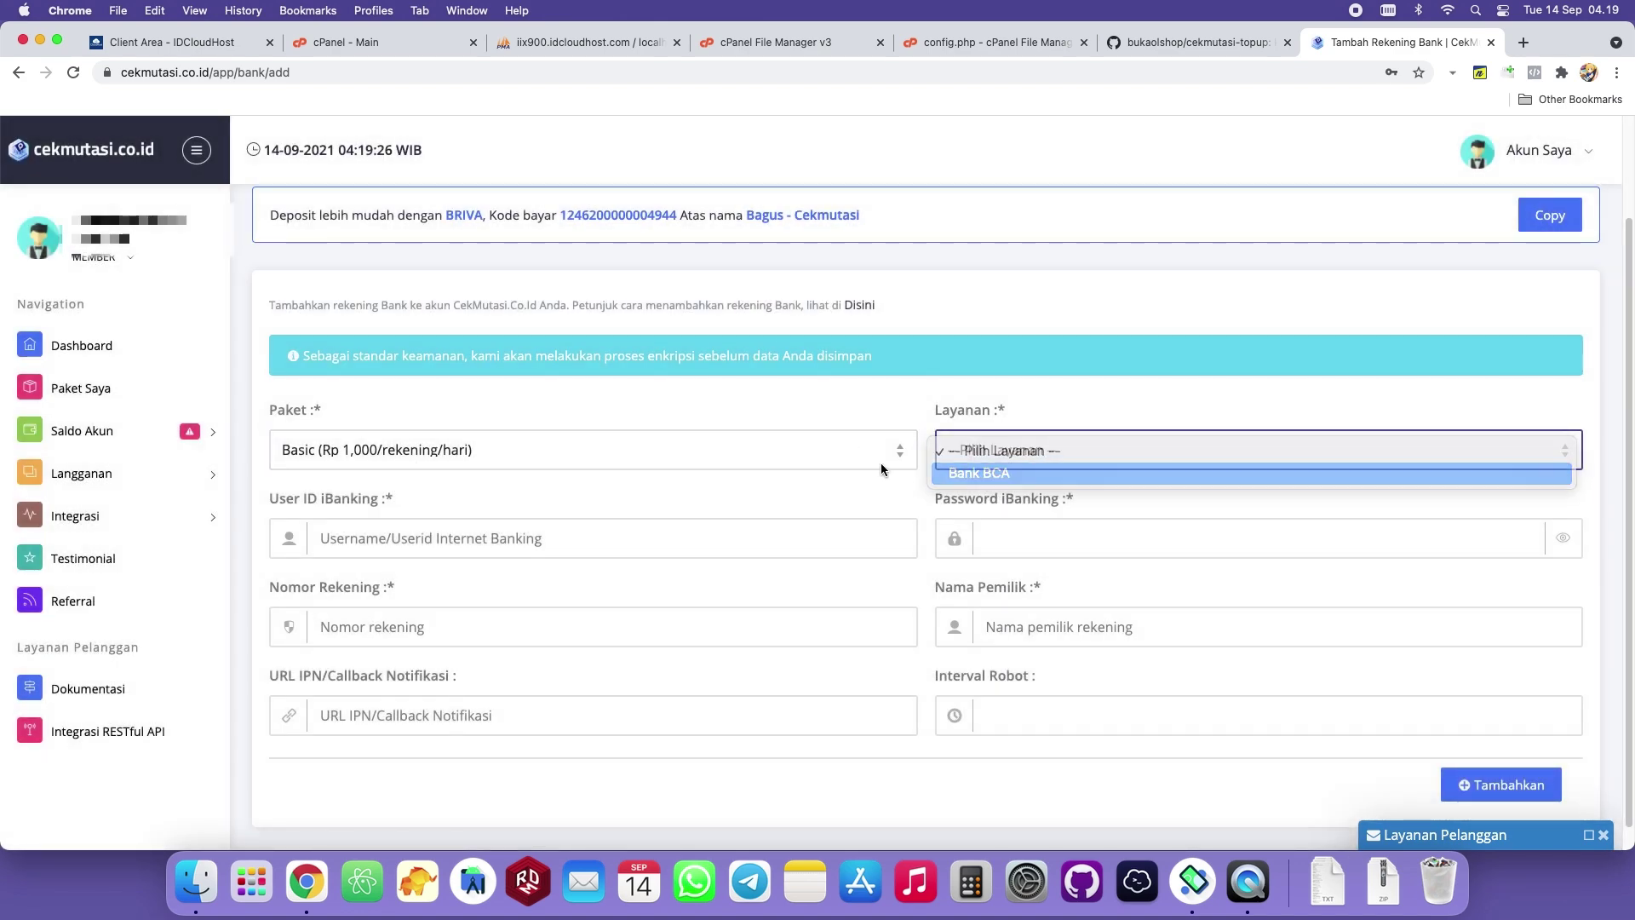
# Compare which banks the Professional and Enterprise packages offer, without choosing one.
pyautogui.click(747, 445)
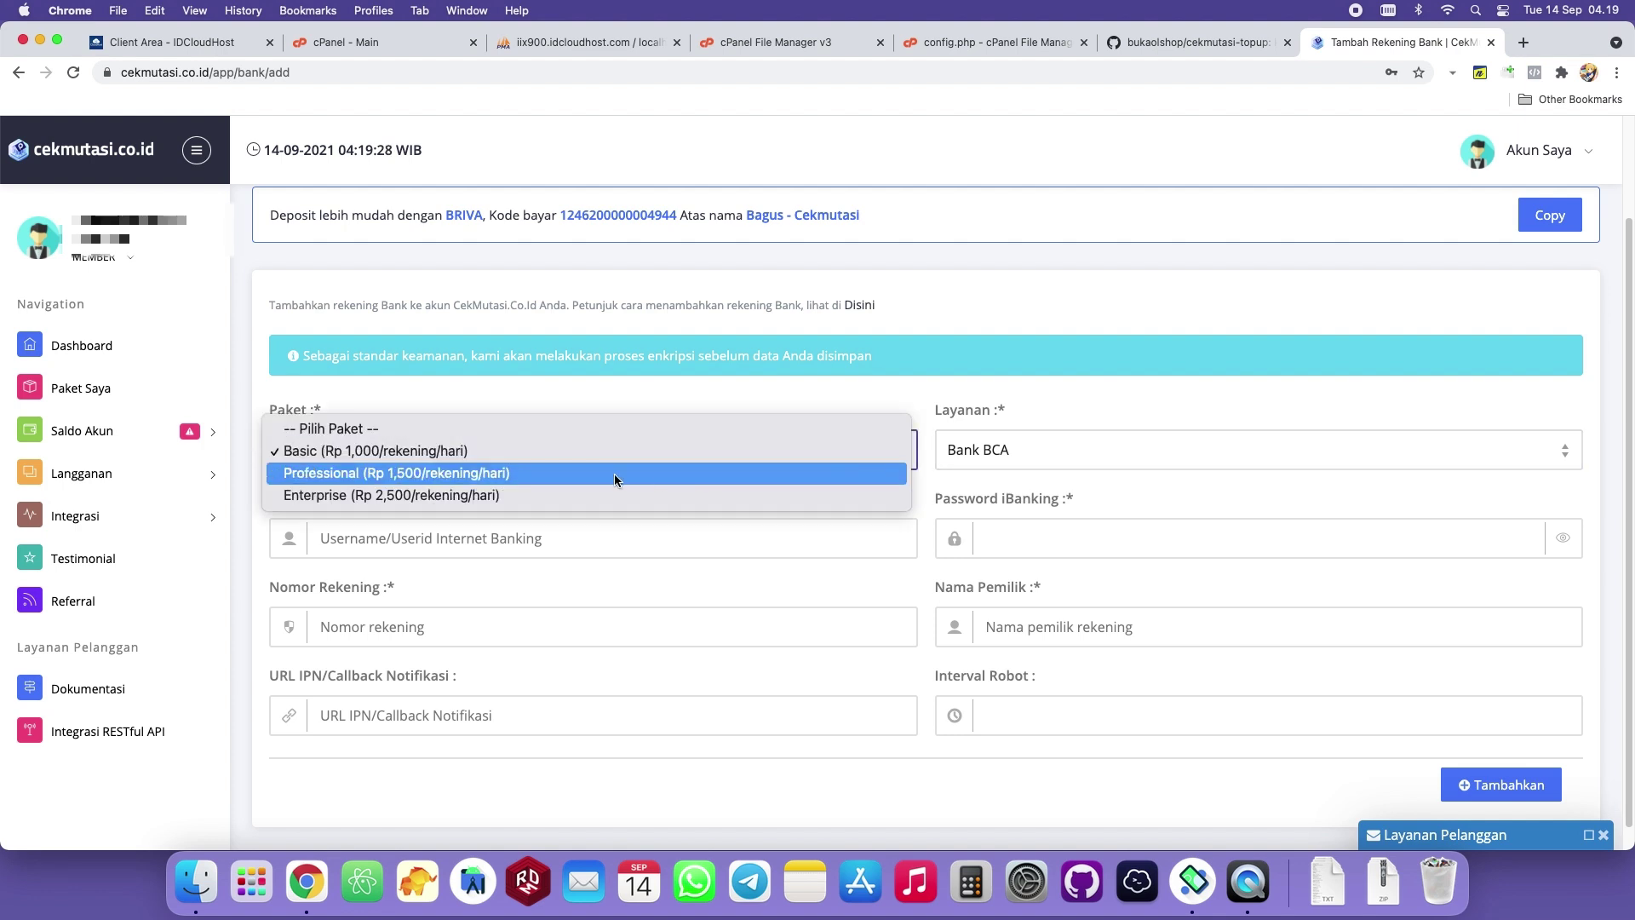
pyautogui.click(407, 473)
pyautogui.click(1016, 448)
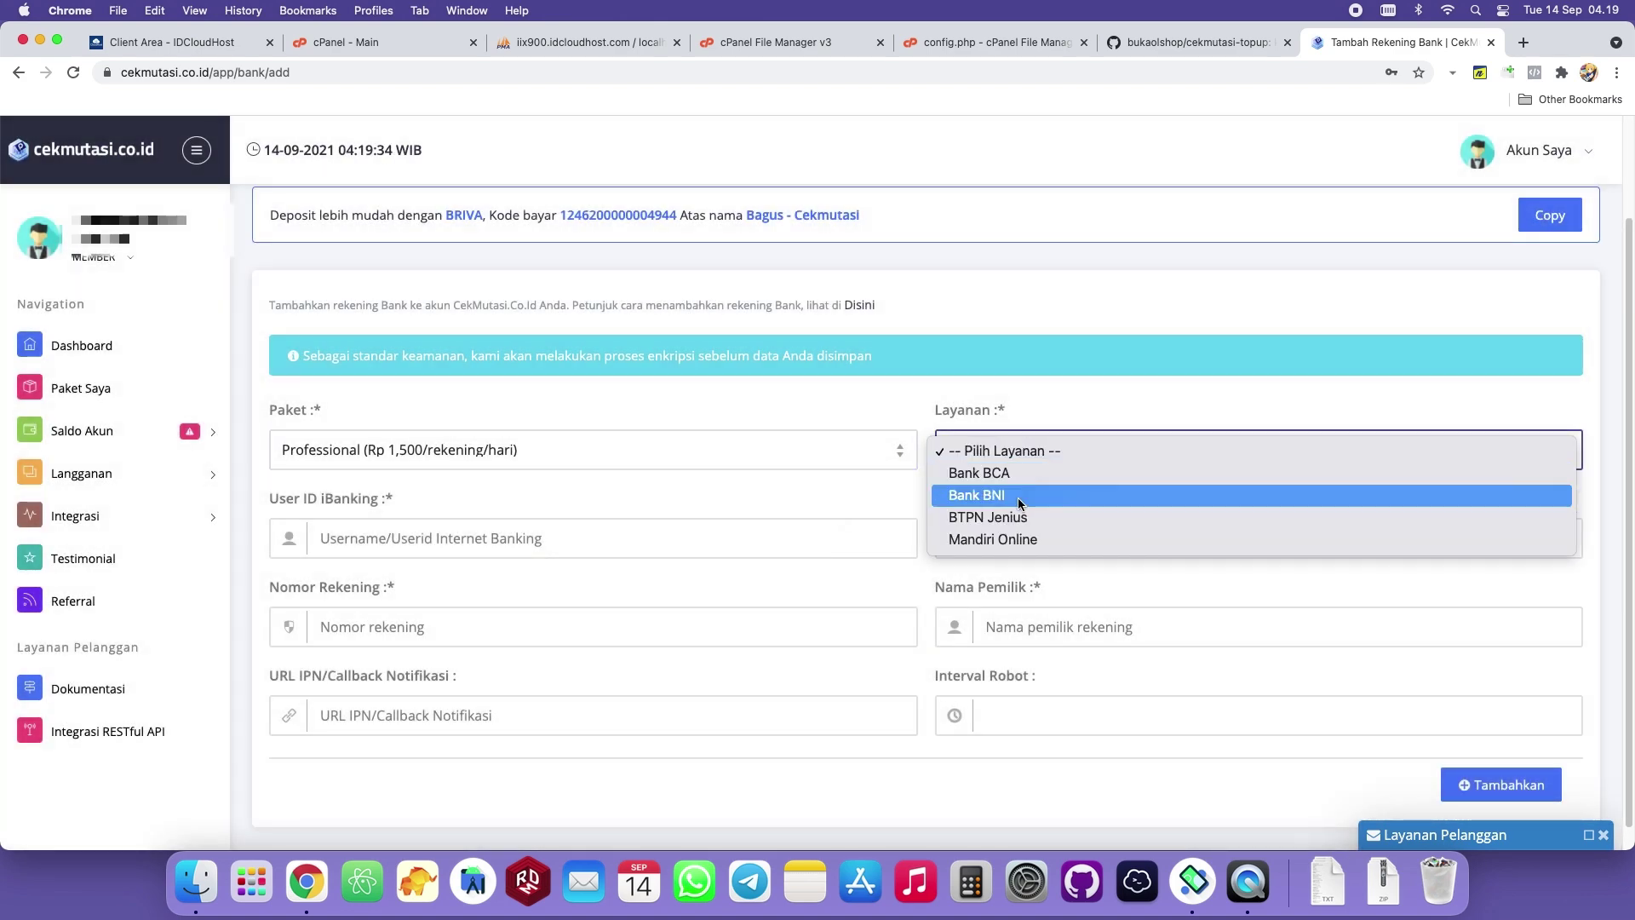
pyautogui.click(580, 460)
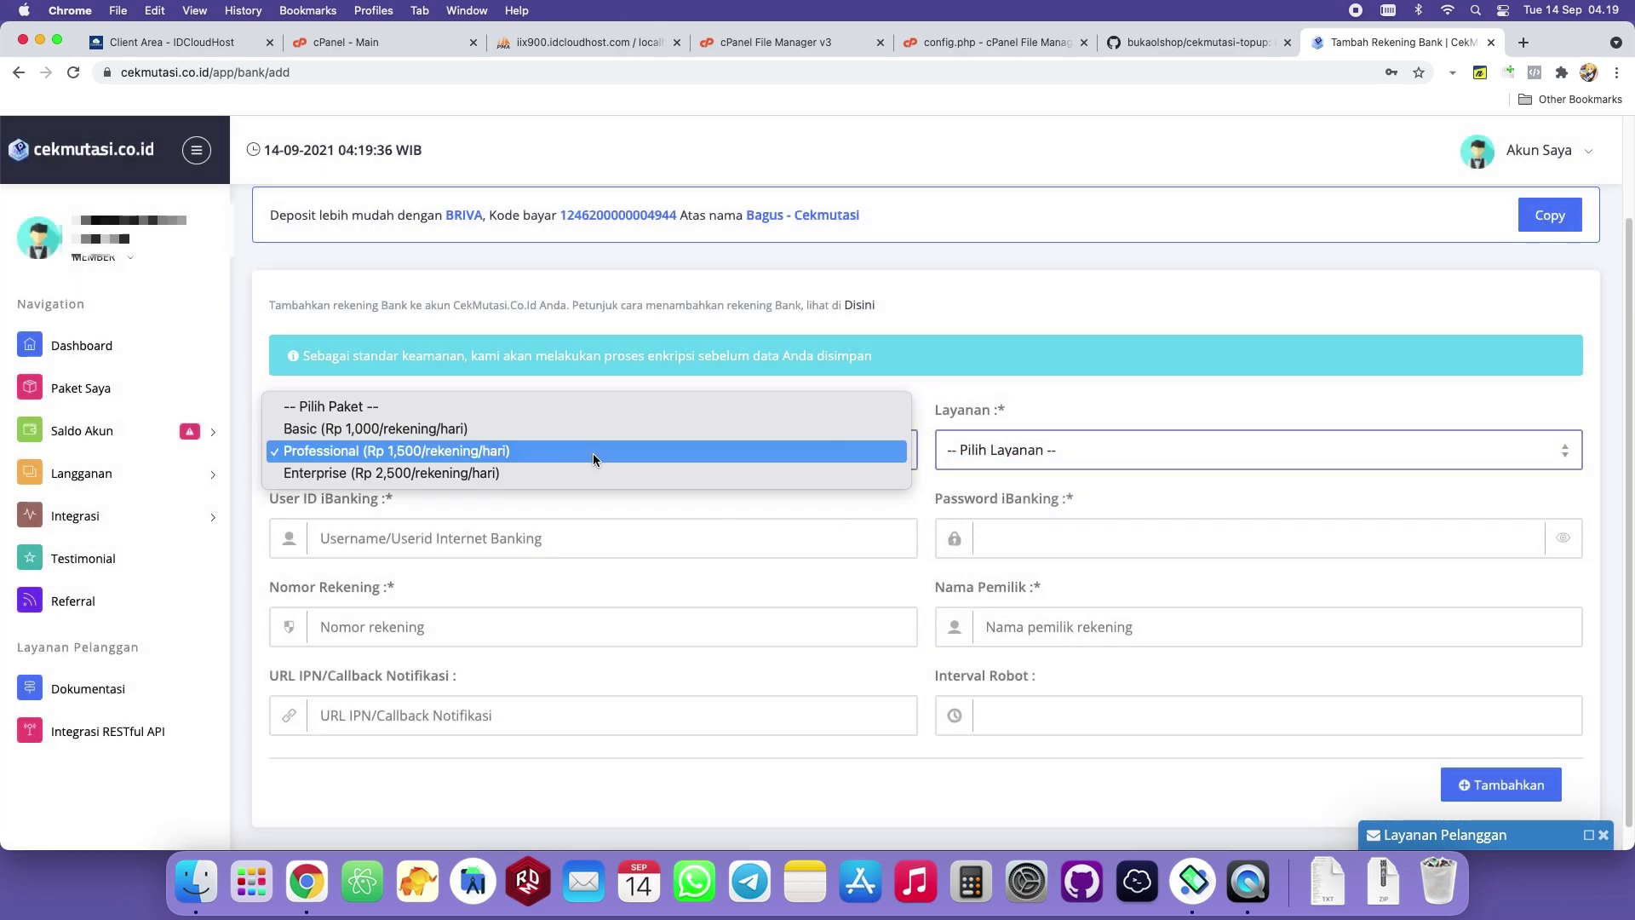
pyautogui.click(595, 471)
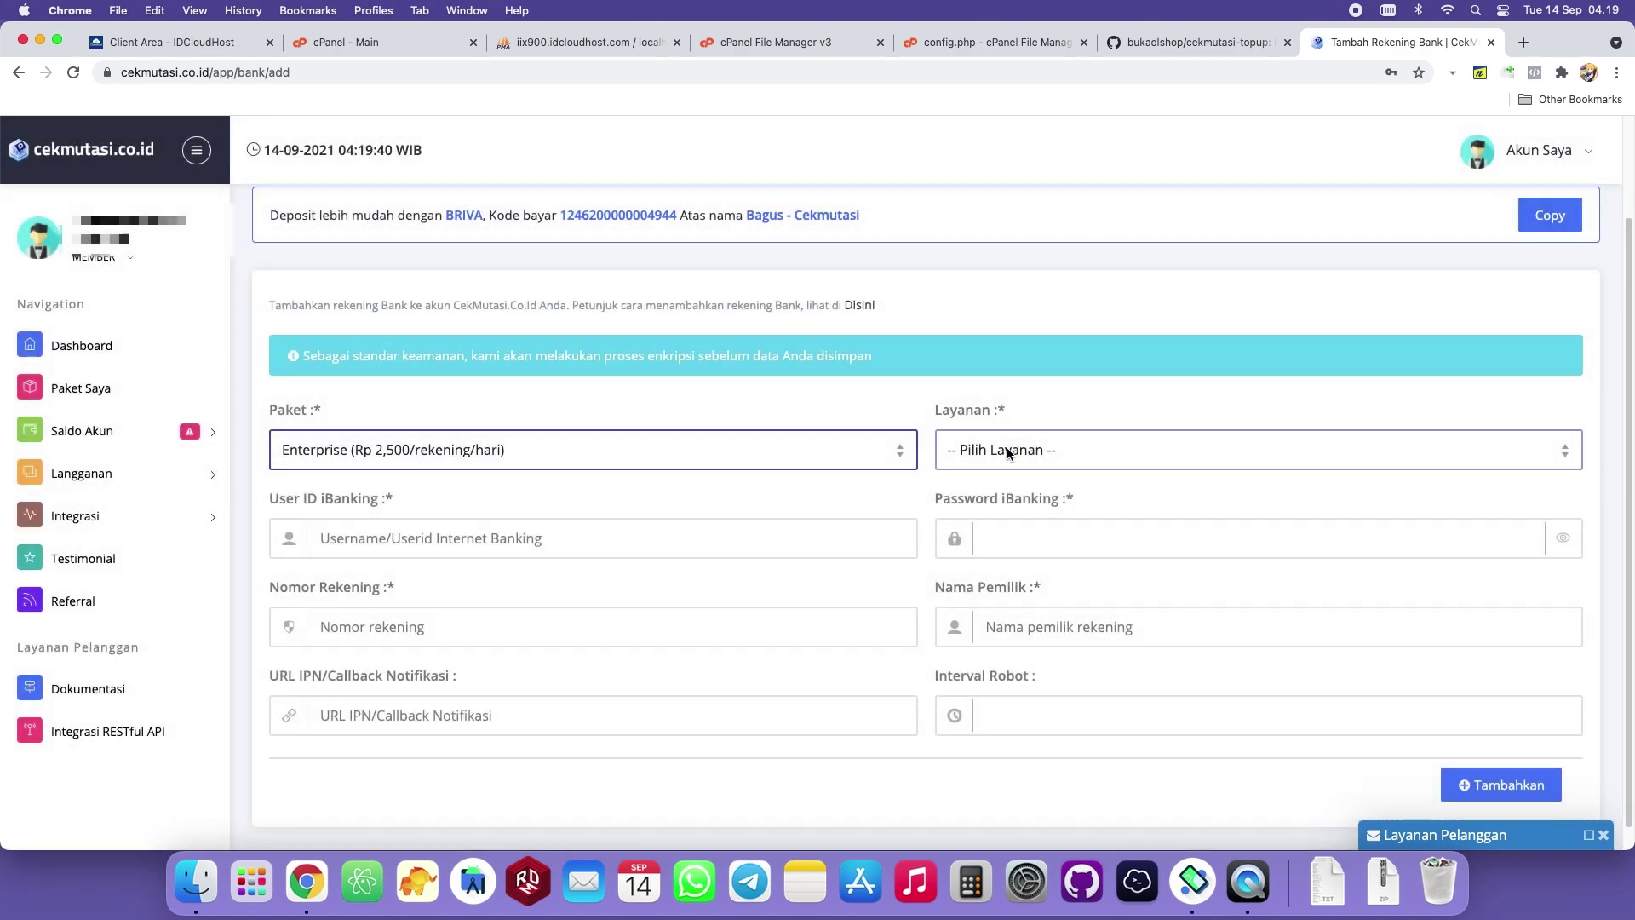
pyautogui.click(1037, 452)
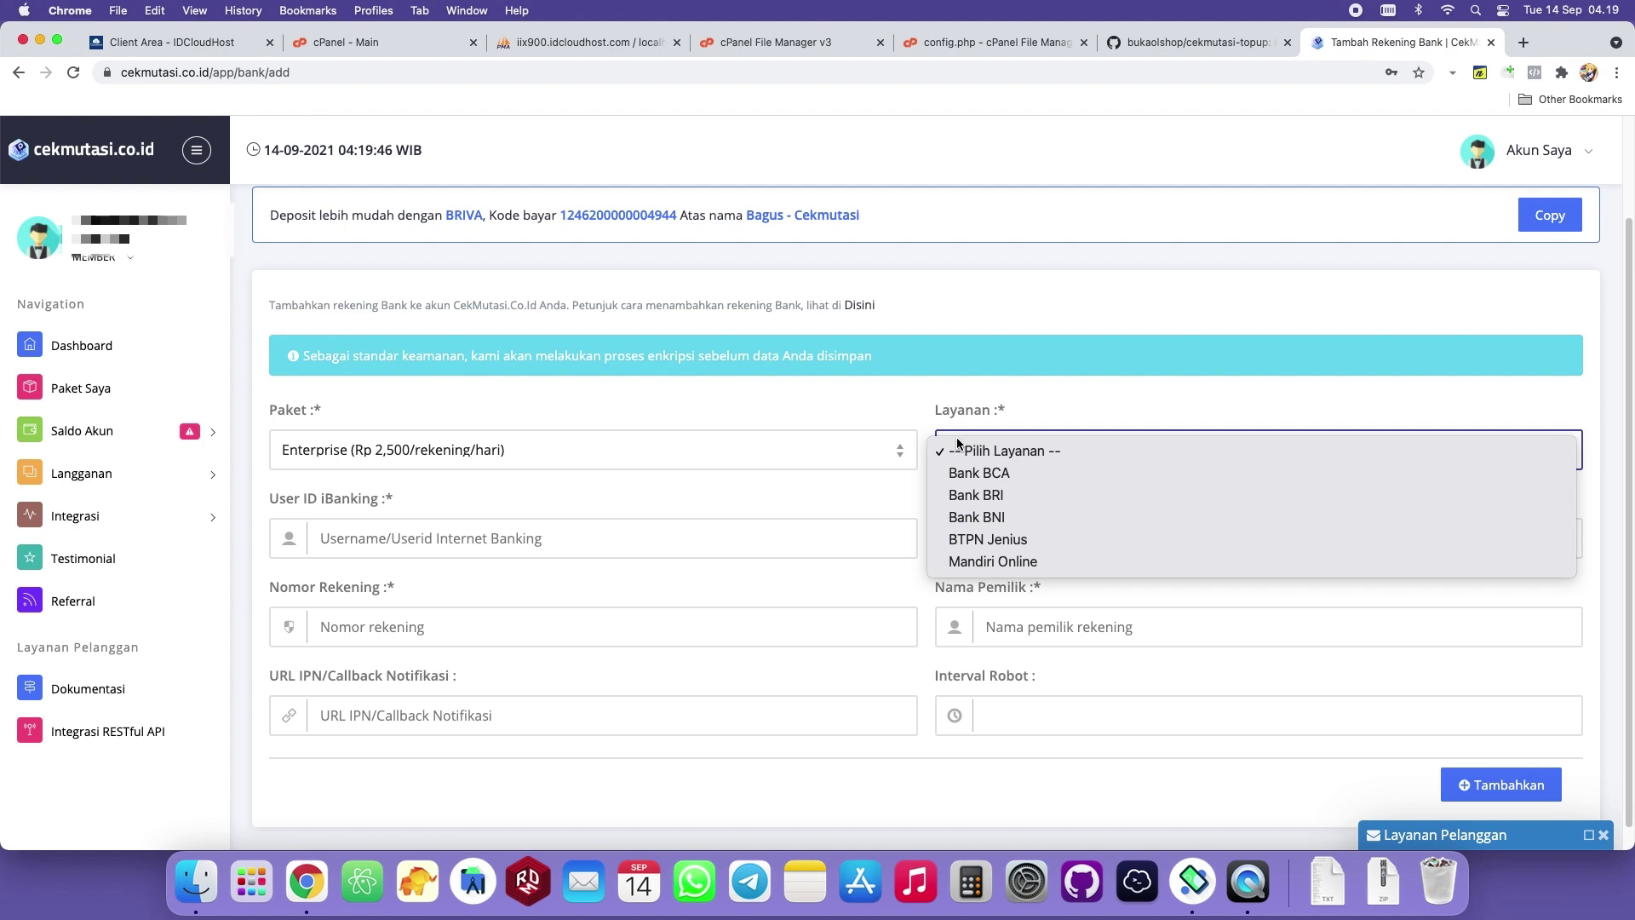
pyautogui.click(746, 402)
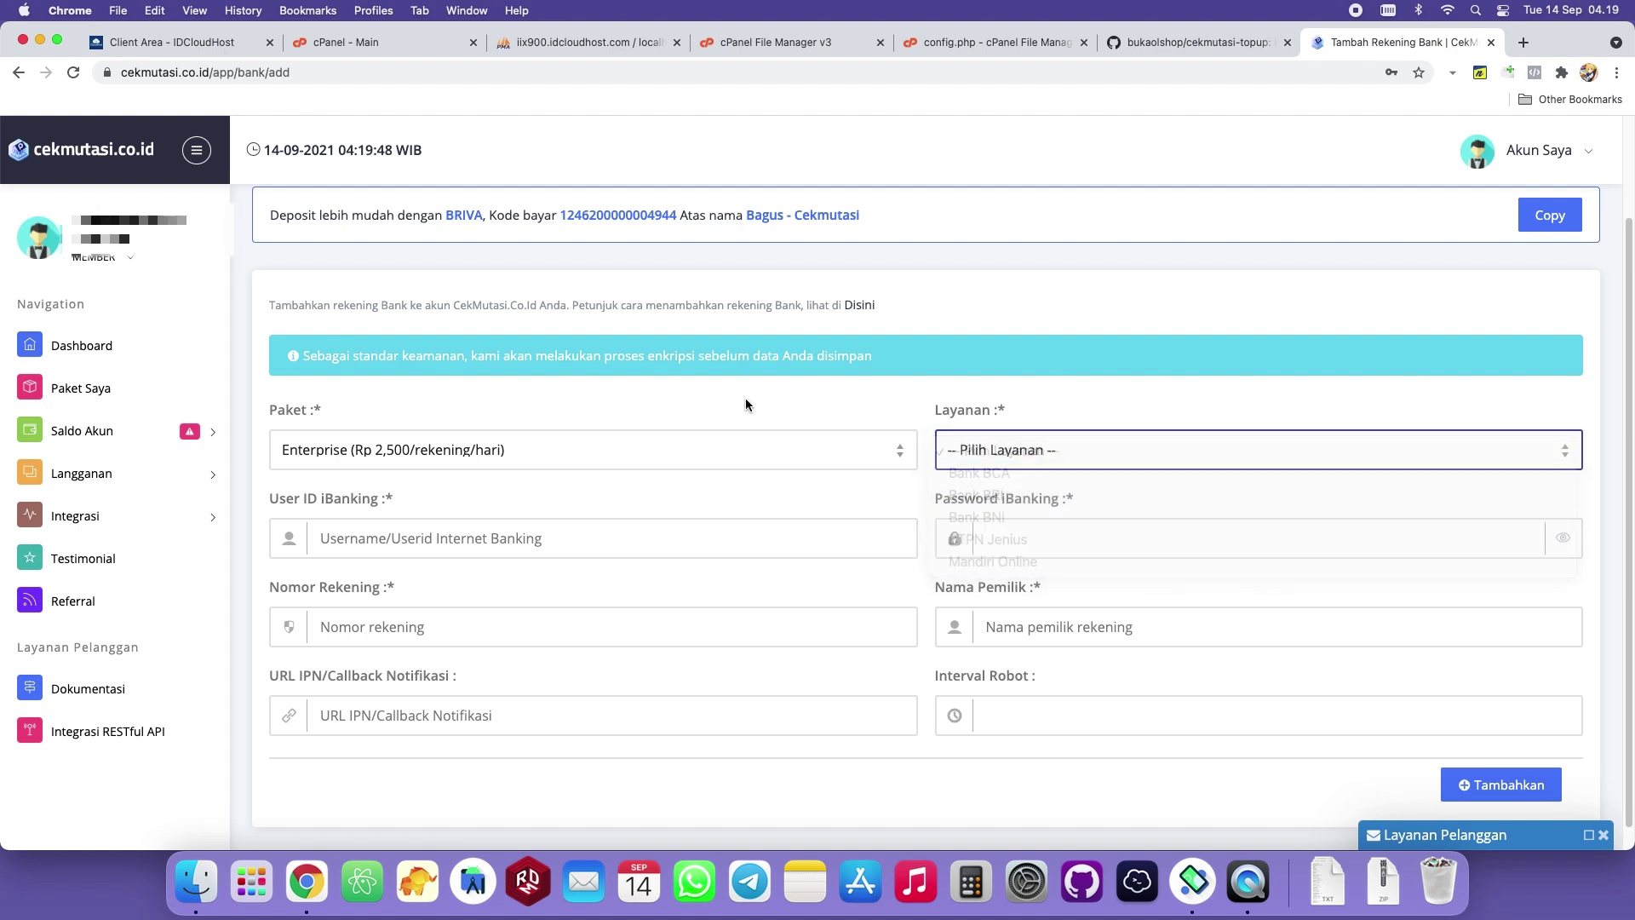
pyautogui.click(972, 452)
pyautogui.click(864, 396)
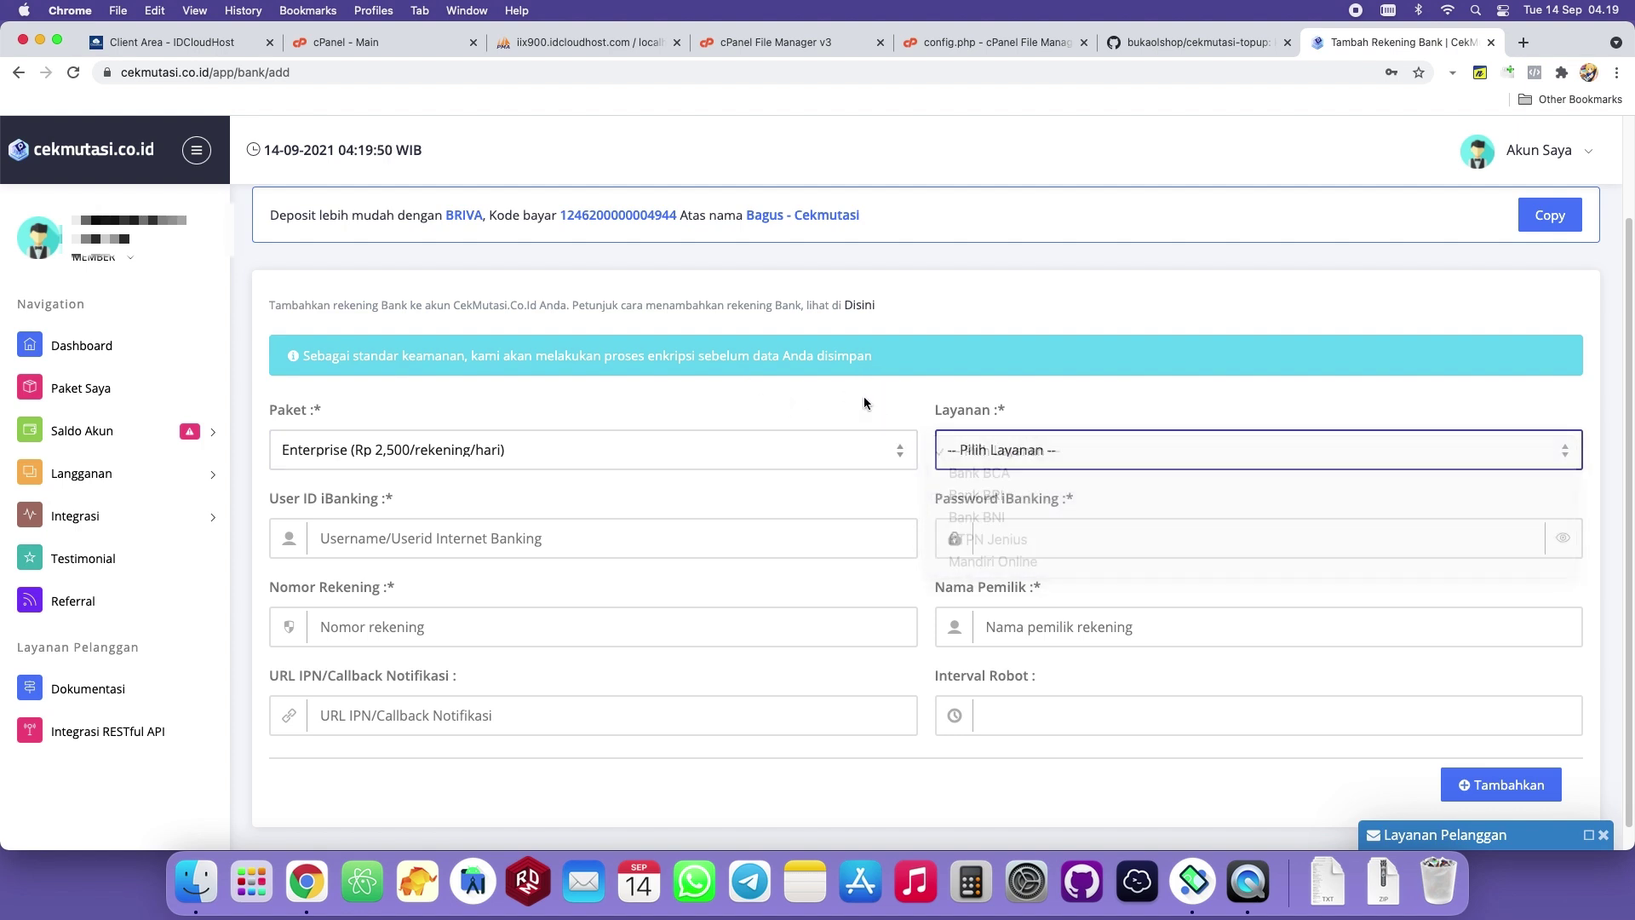
# Reselect Basic with Bank BCA and move to the internet banking user ID field.
pyautogui.click(667, 445)
pyautogui.click(428, 408)
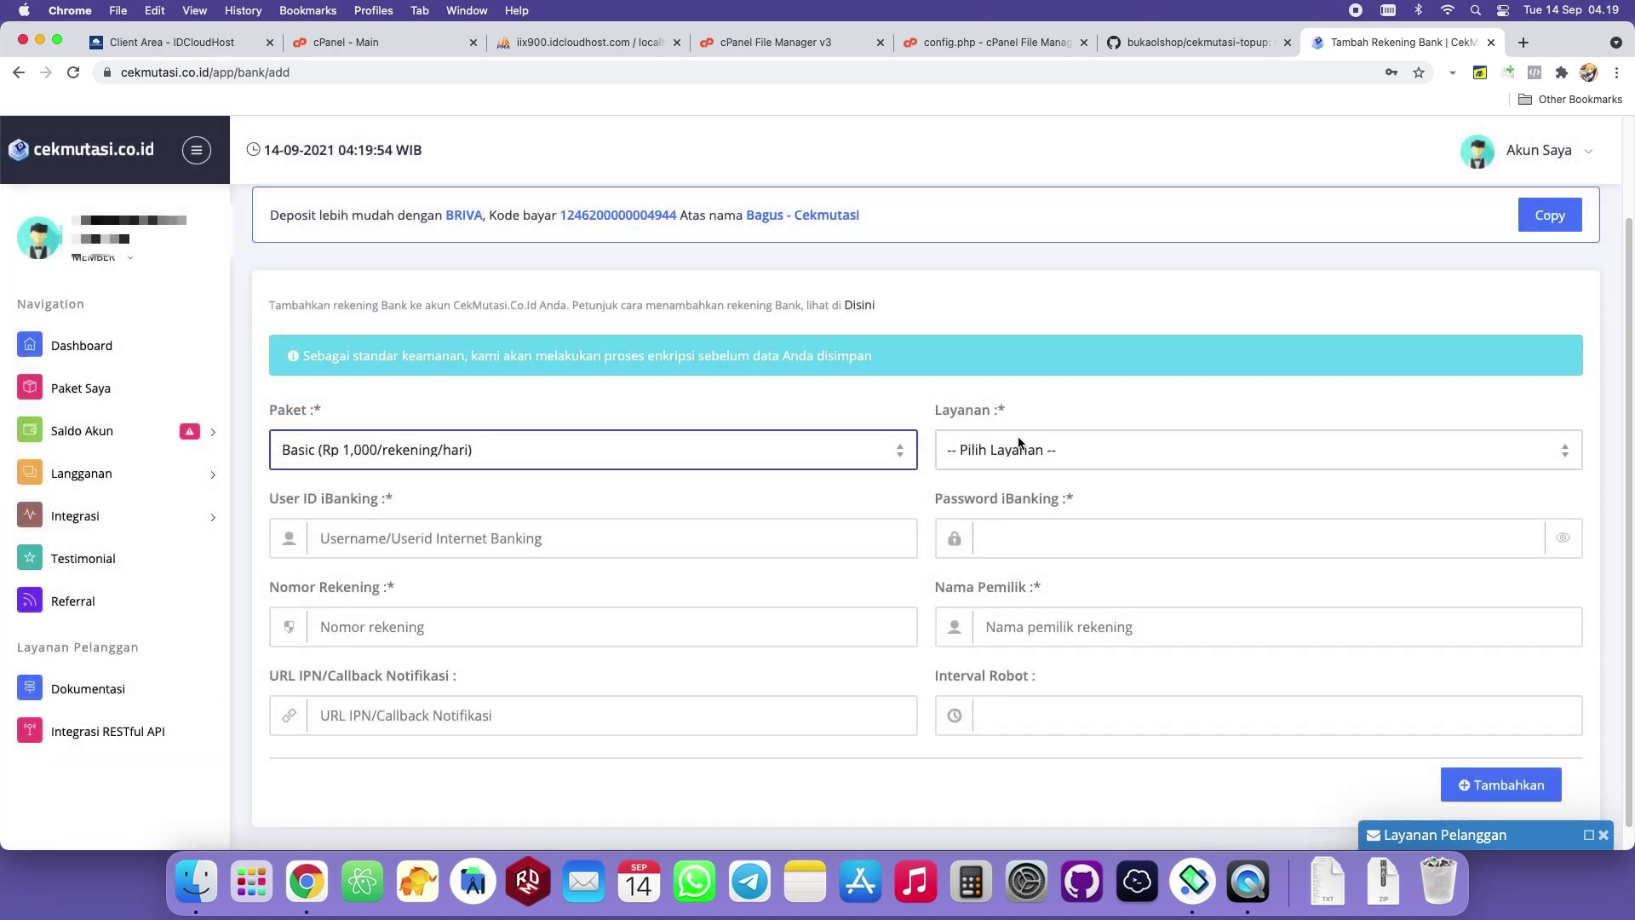
pyautogui.click(1020, 443)
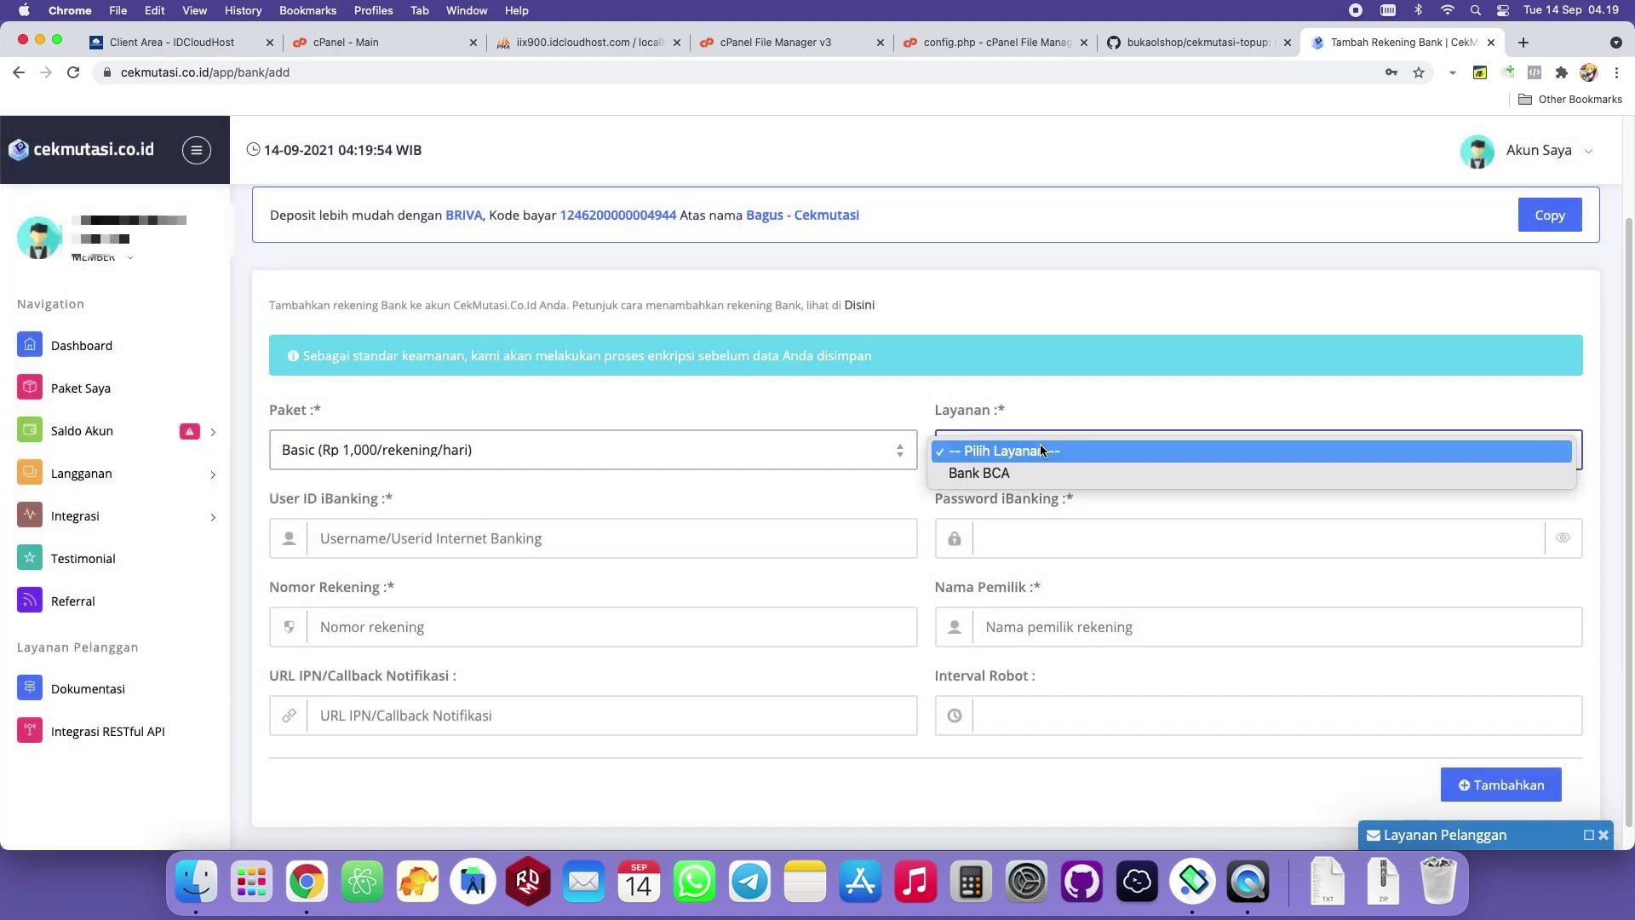
pyautogui.click(1000, 475)
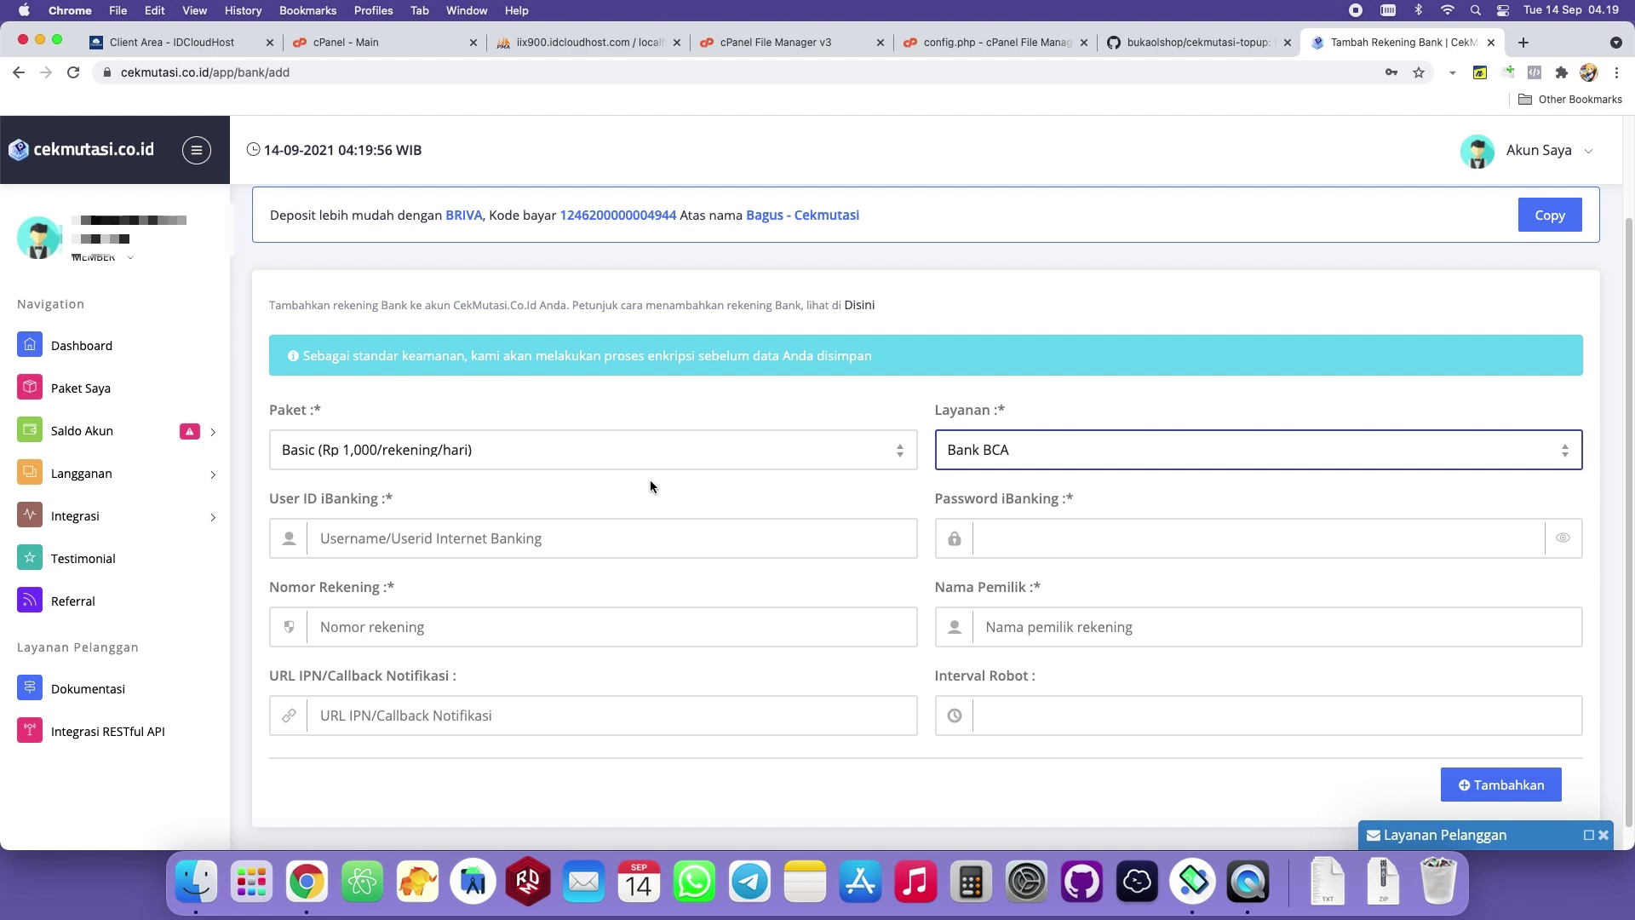
pyautogui.scroll(-1, 828, 425)
pyautogui.click(588, 511)
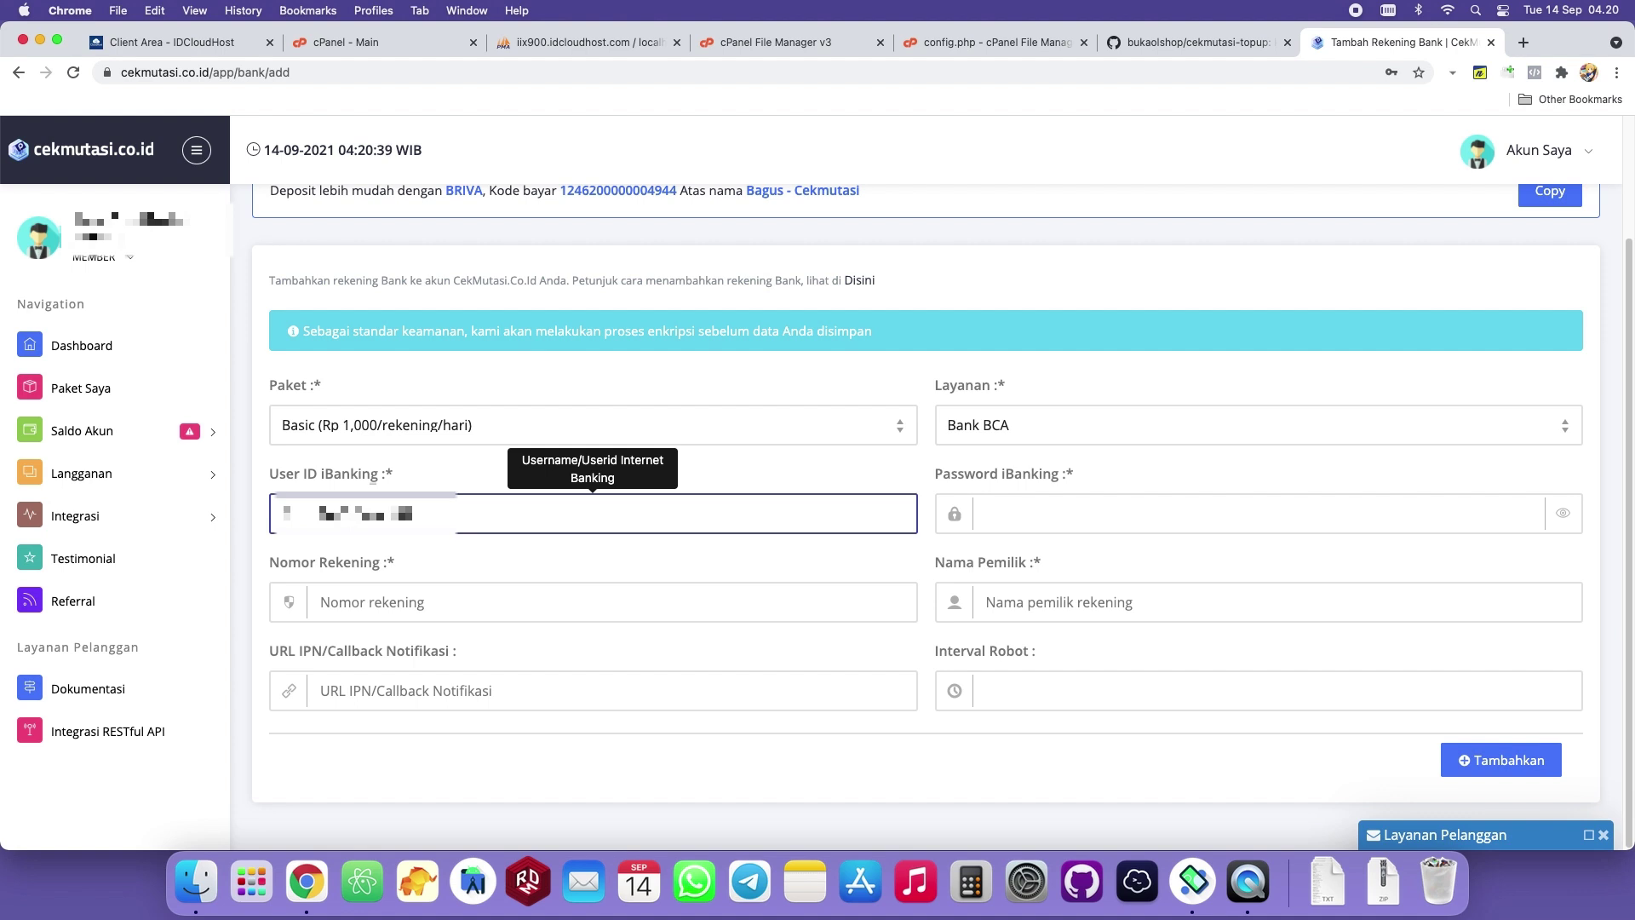
# Enter the iBanking password, account number and account holder name, then return to cPanel.
pyautogui.click(1077, 514)
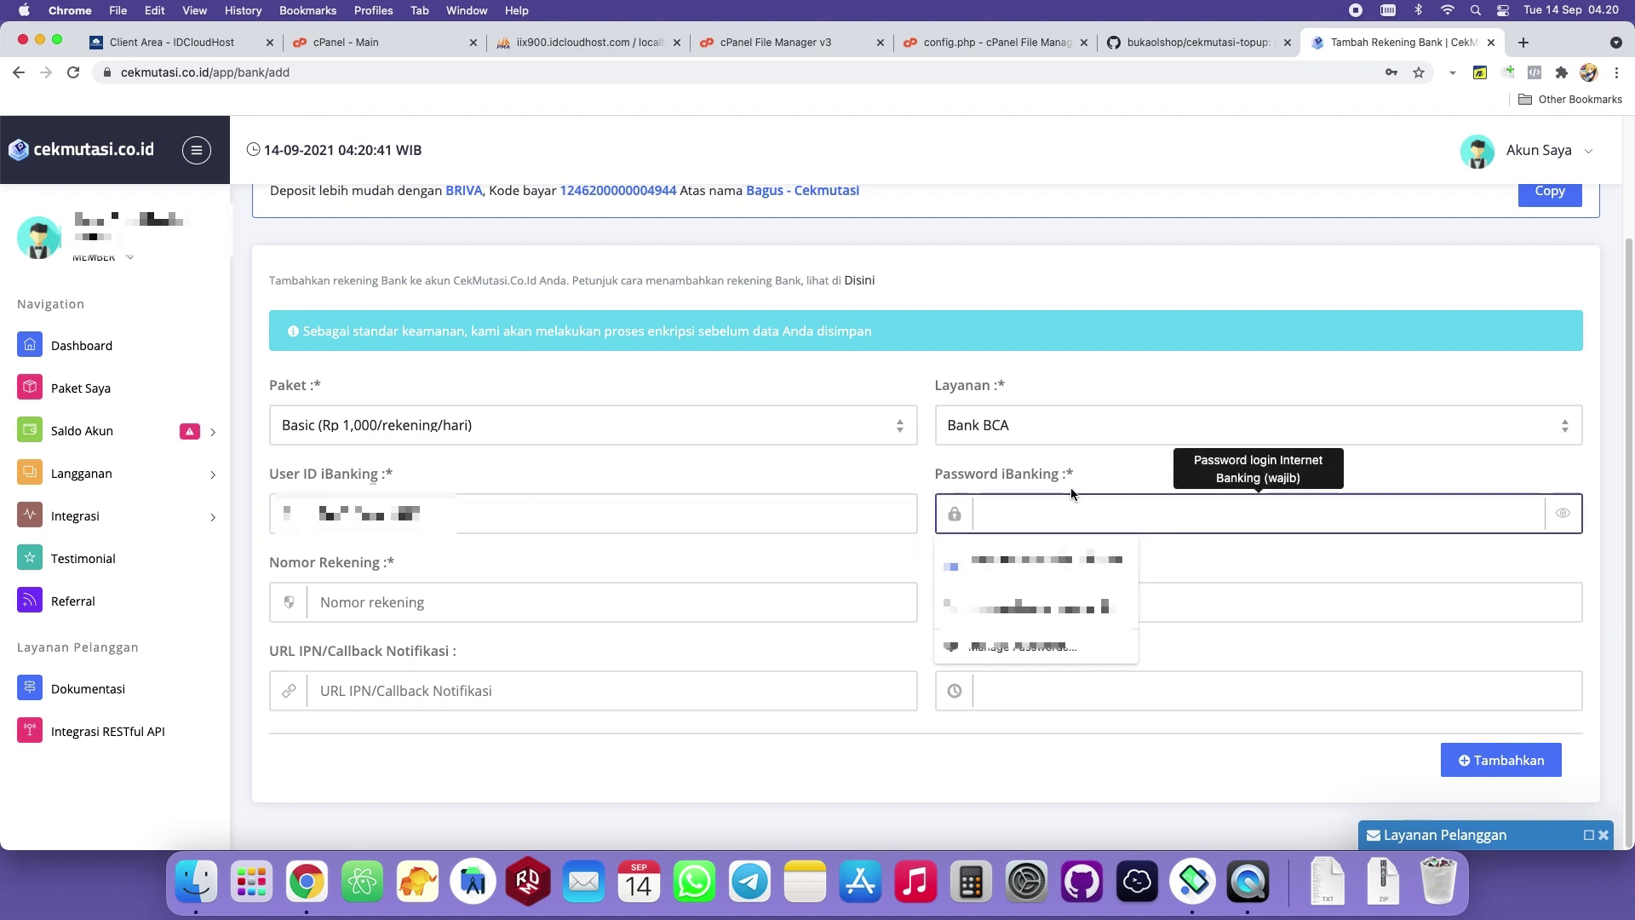
pyautogui.write('••••••')
pyautogui.click(765, 467)
pyautogui.click(507, 606)
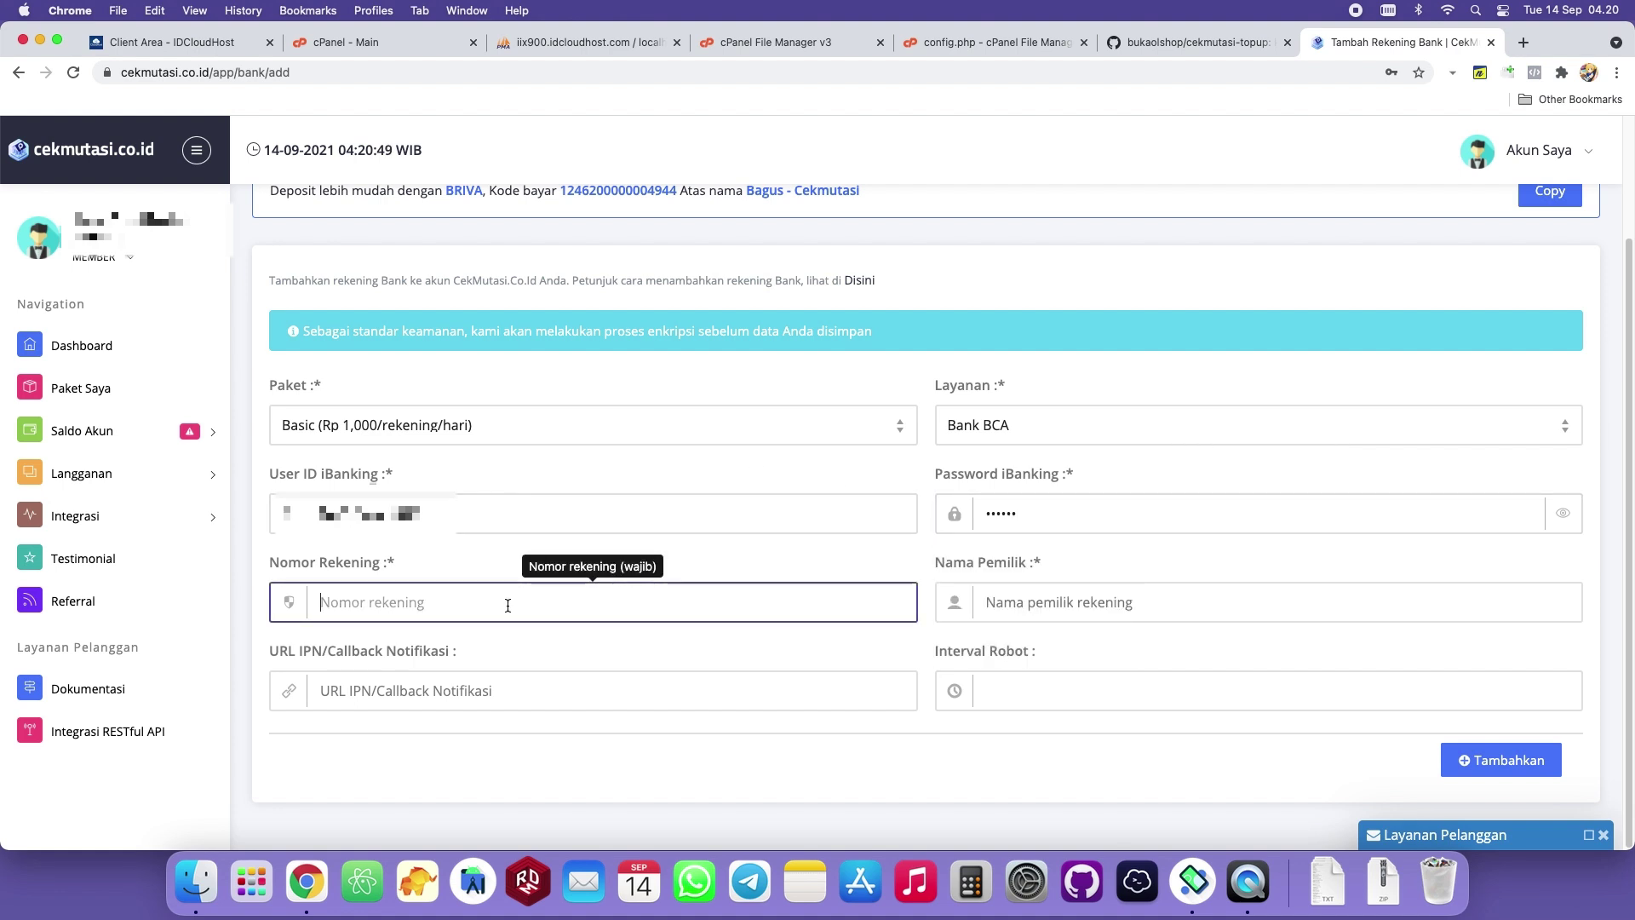
pyautogui.press('super+v')
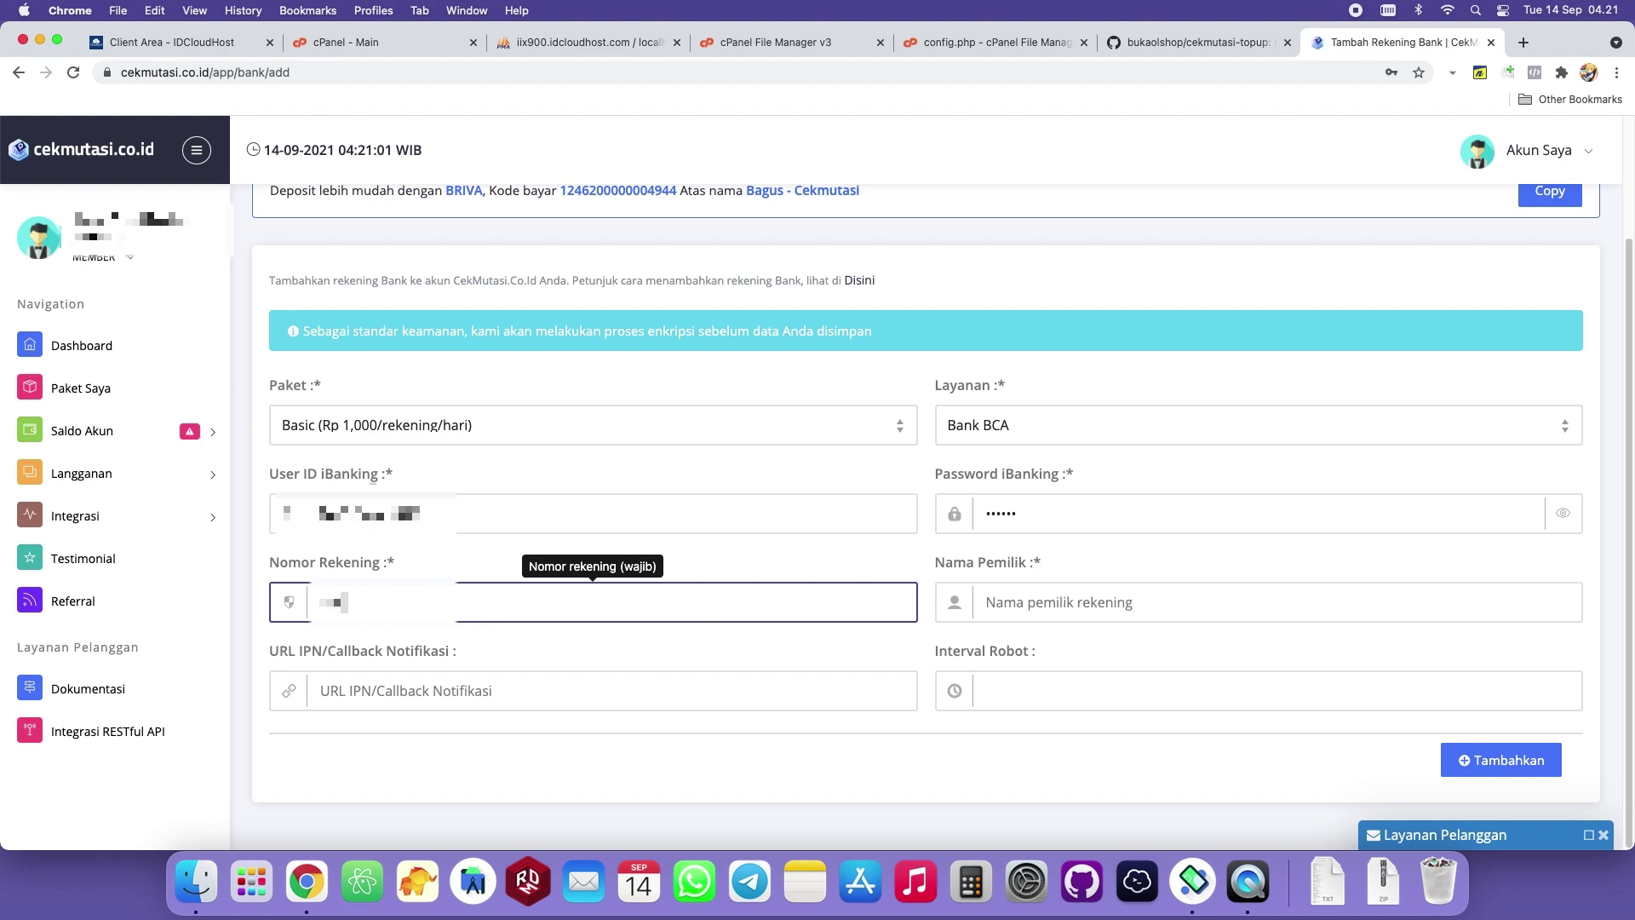
pyautogui.write('1234')
pyautogui.press('Tab')
pyautogui.write('Bagus')
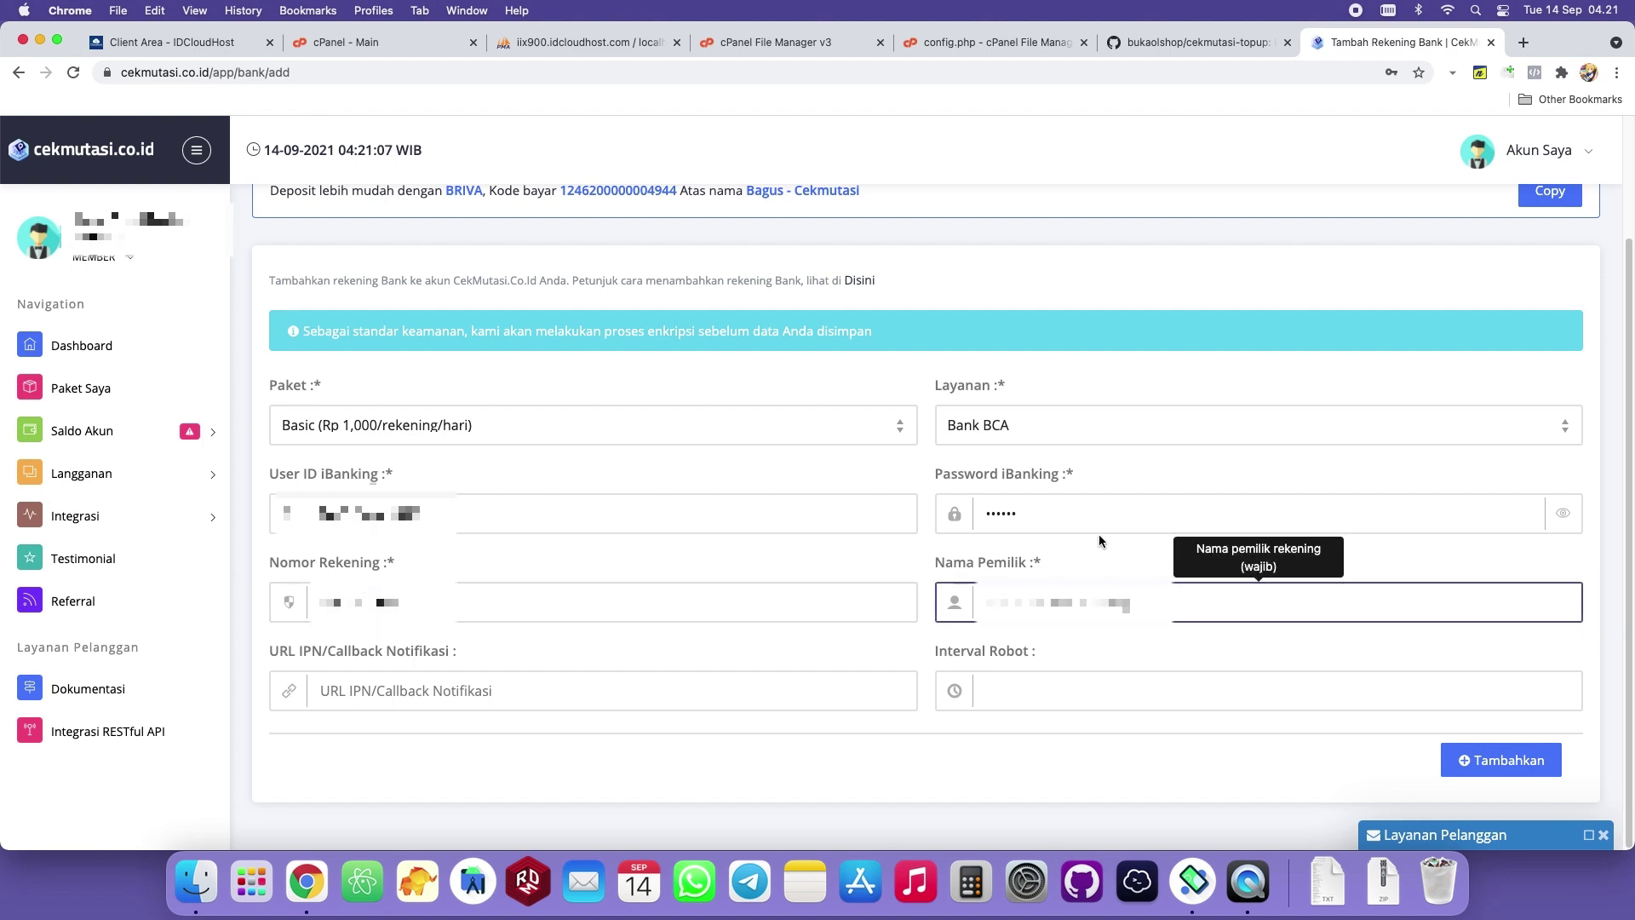
pyautogui.write('ian')
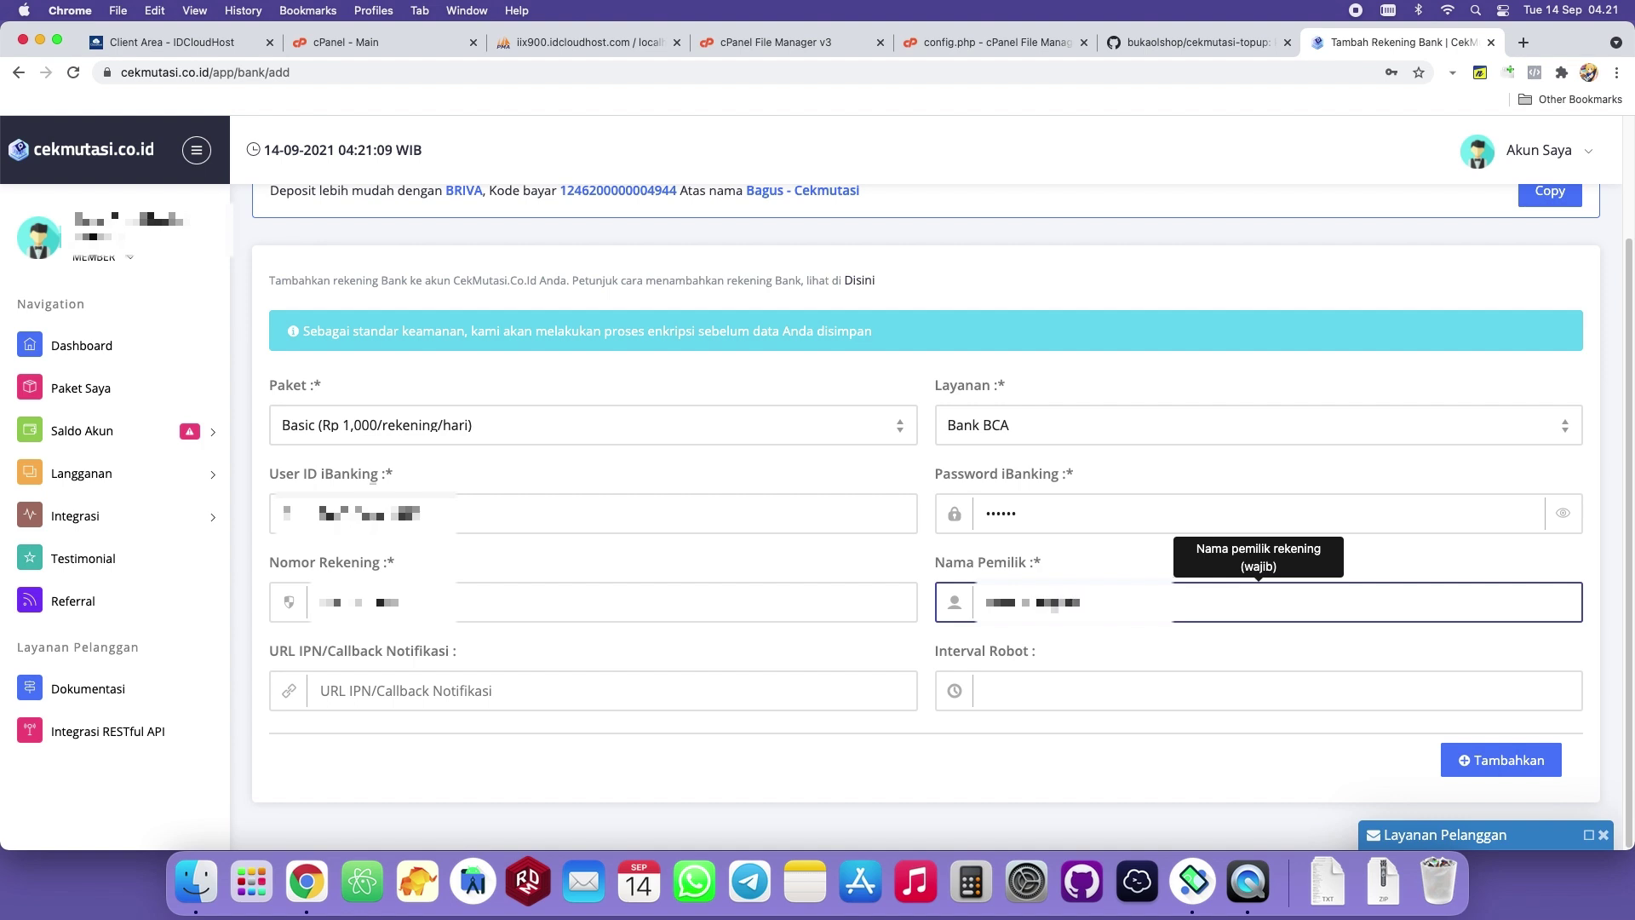
pyautogui.write('t')
pyautogui.click(504, 644)
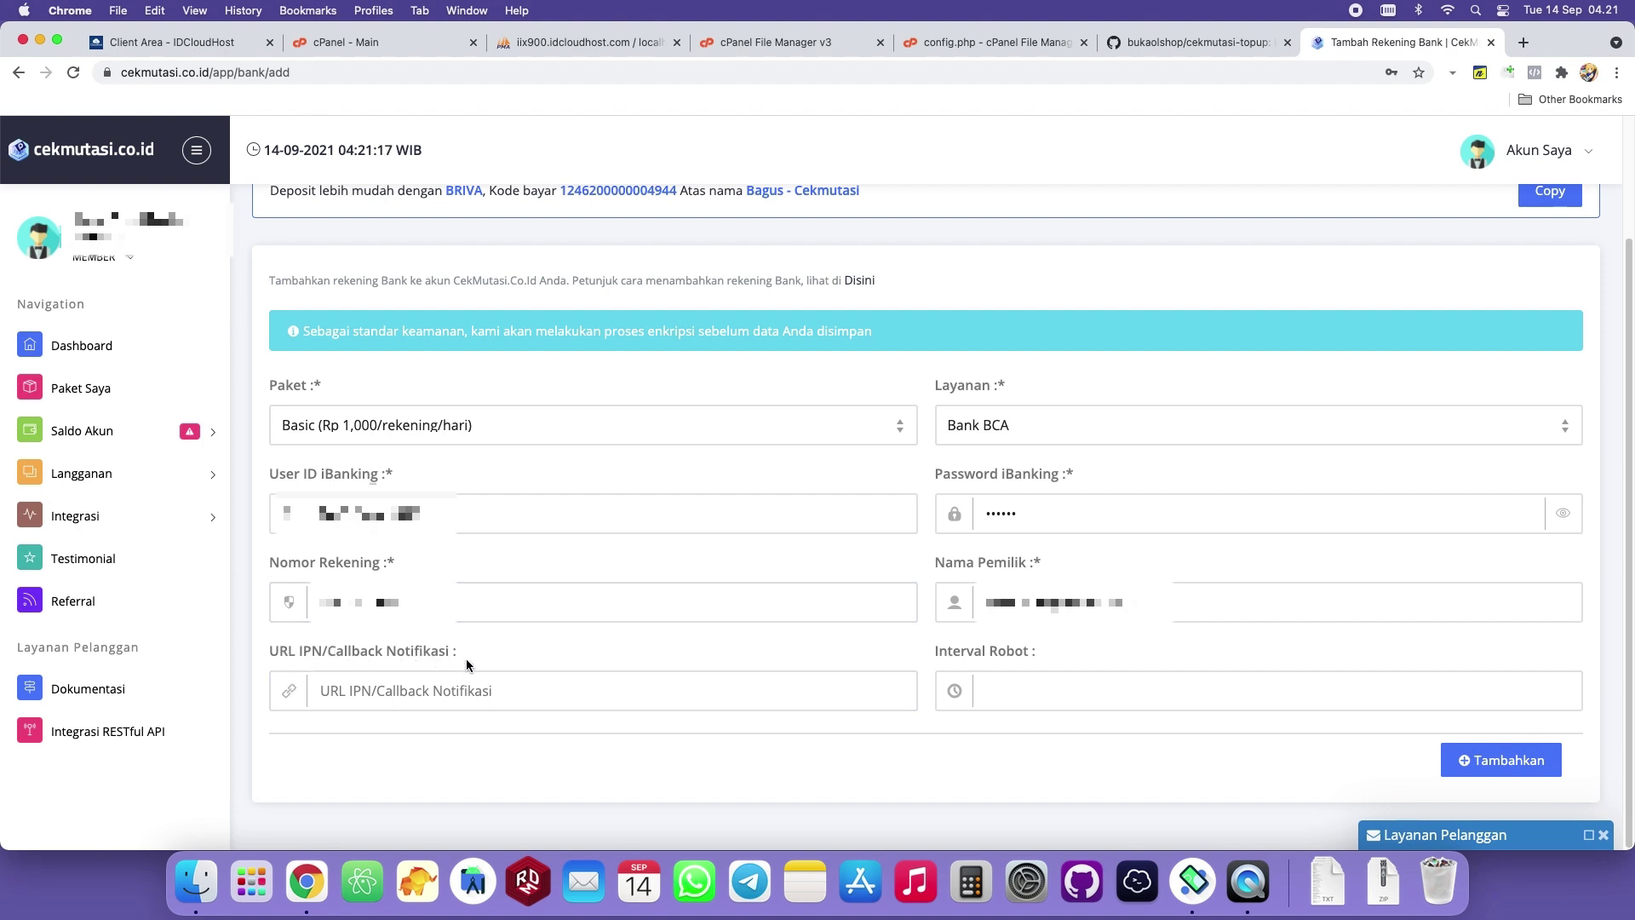
pyautogui.click(751, 45)
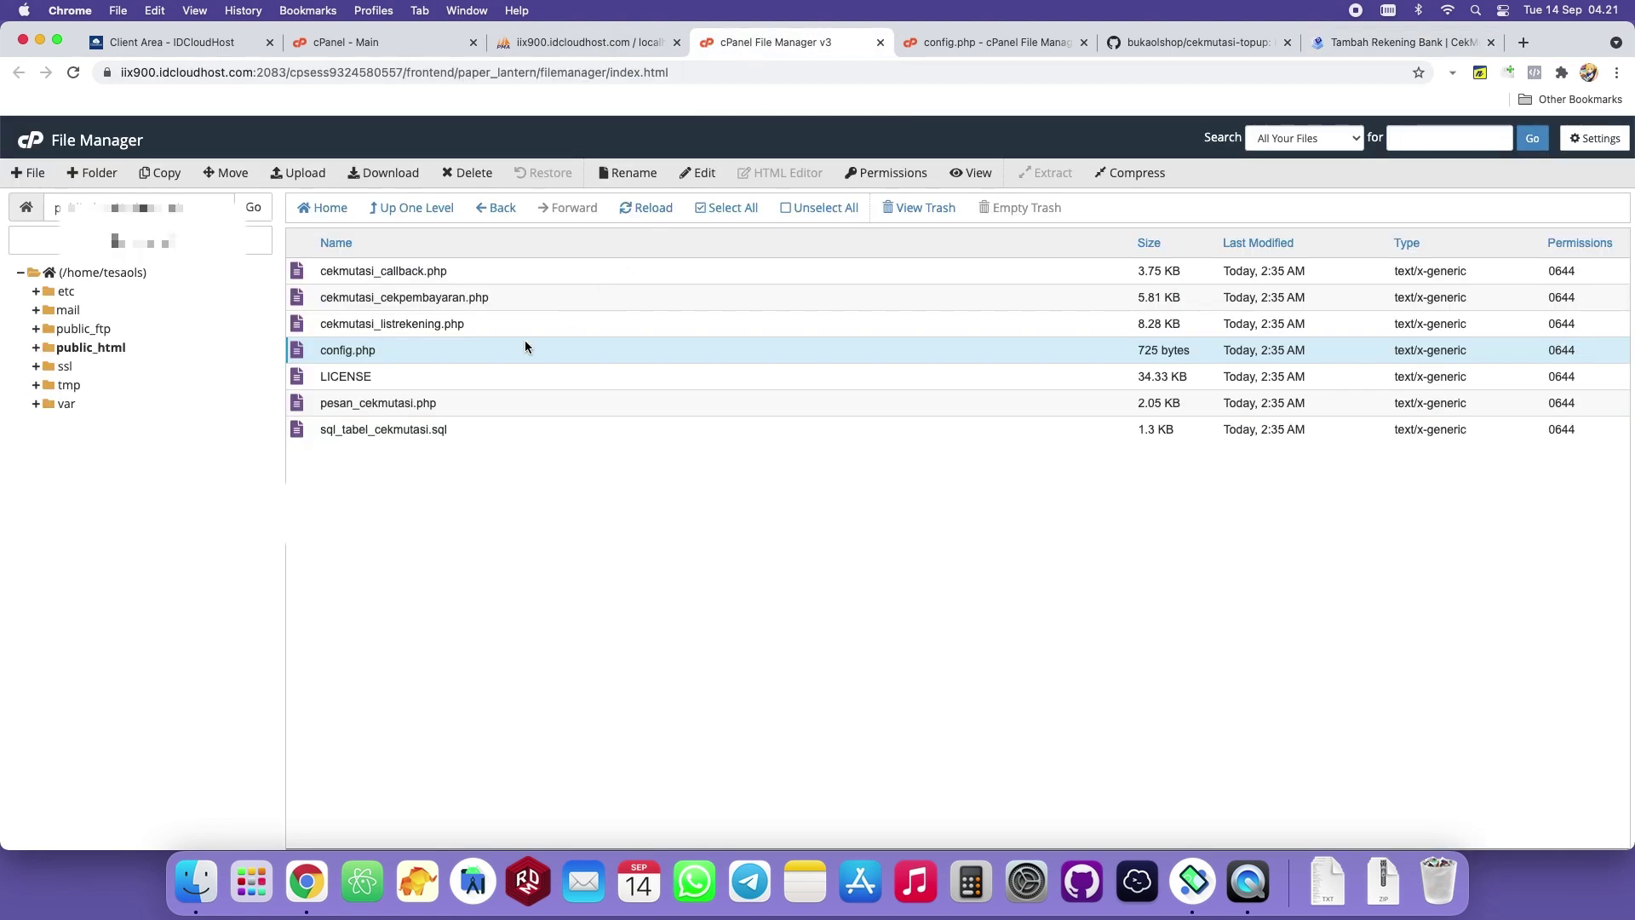
# Put cekmutasi_callback.php into rename mode and select its full name for copying.
pyautogui.click(345, 274)
pyautogui.click(393, 272)
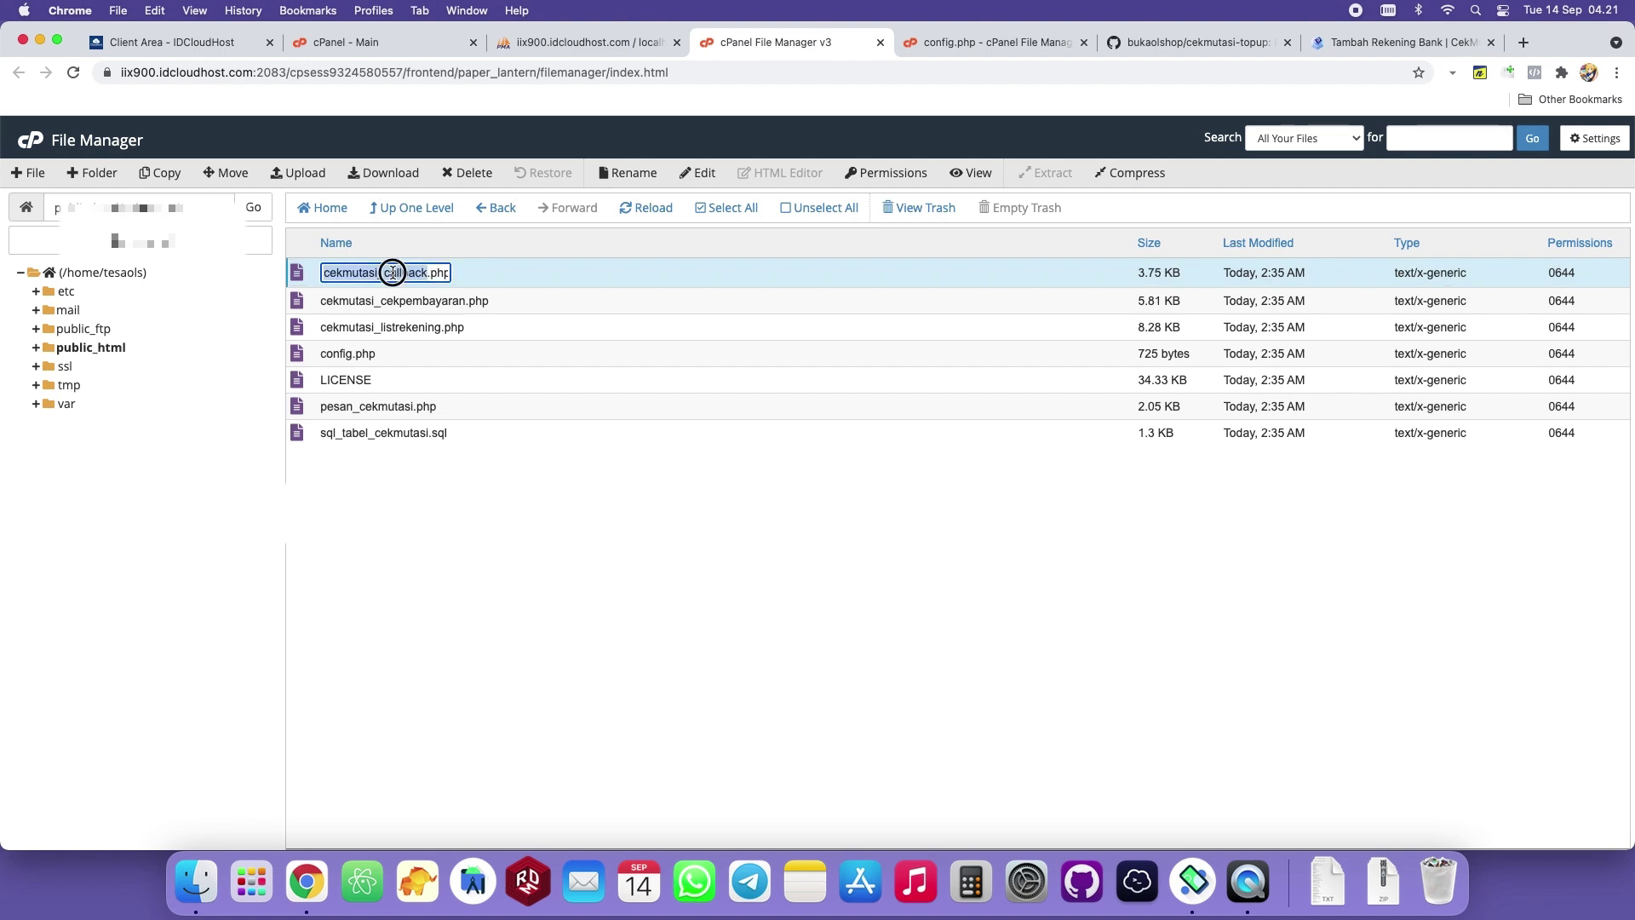
pyautogui.rightClick(410, 277)
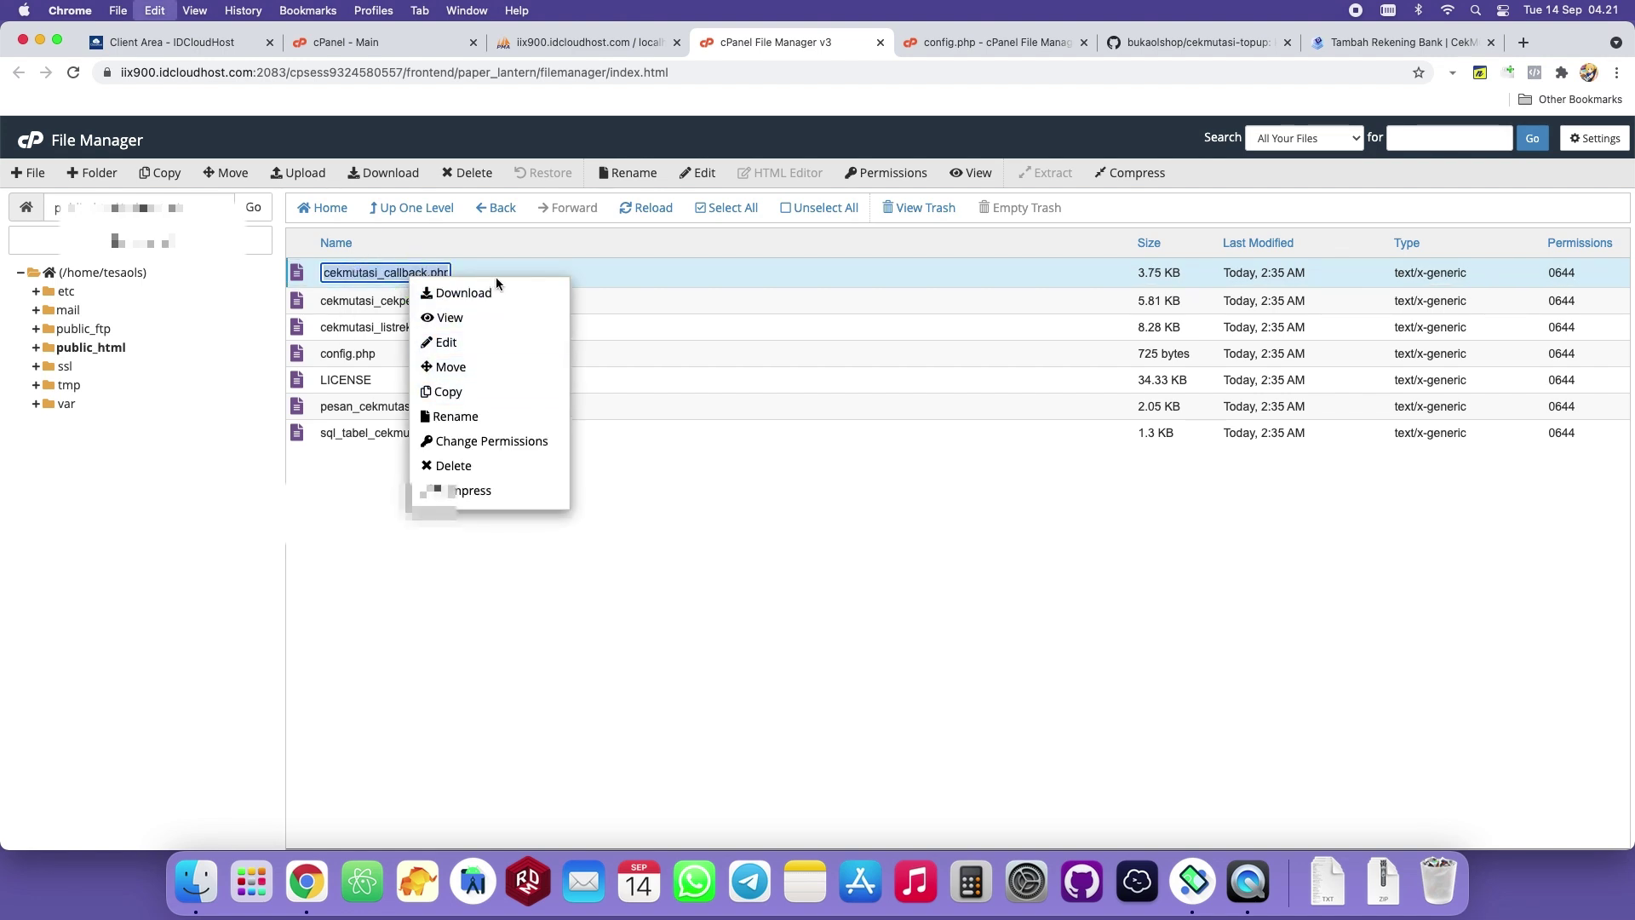
pyautogui.click(353, 485)
pyautogui.press('super+a')
pyautogui.press('super+c')
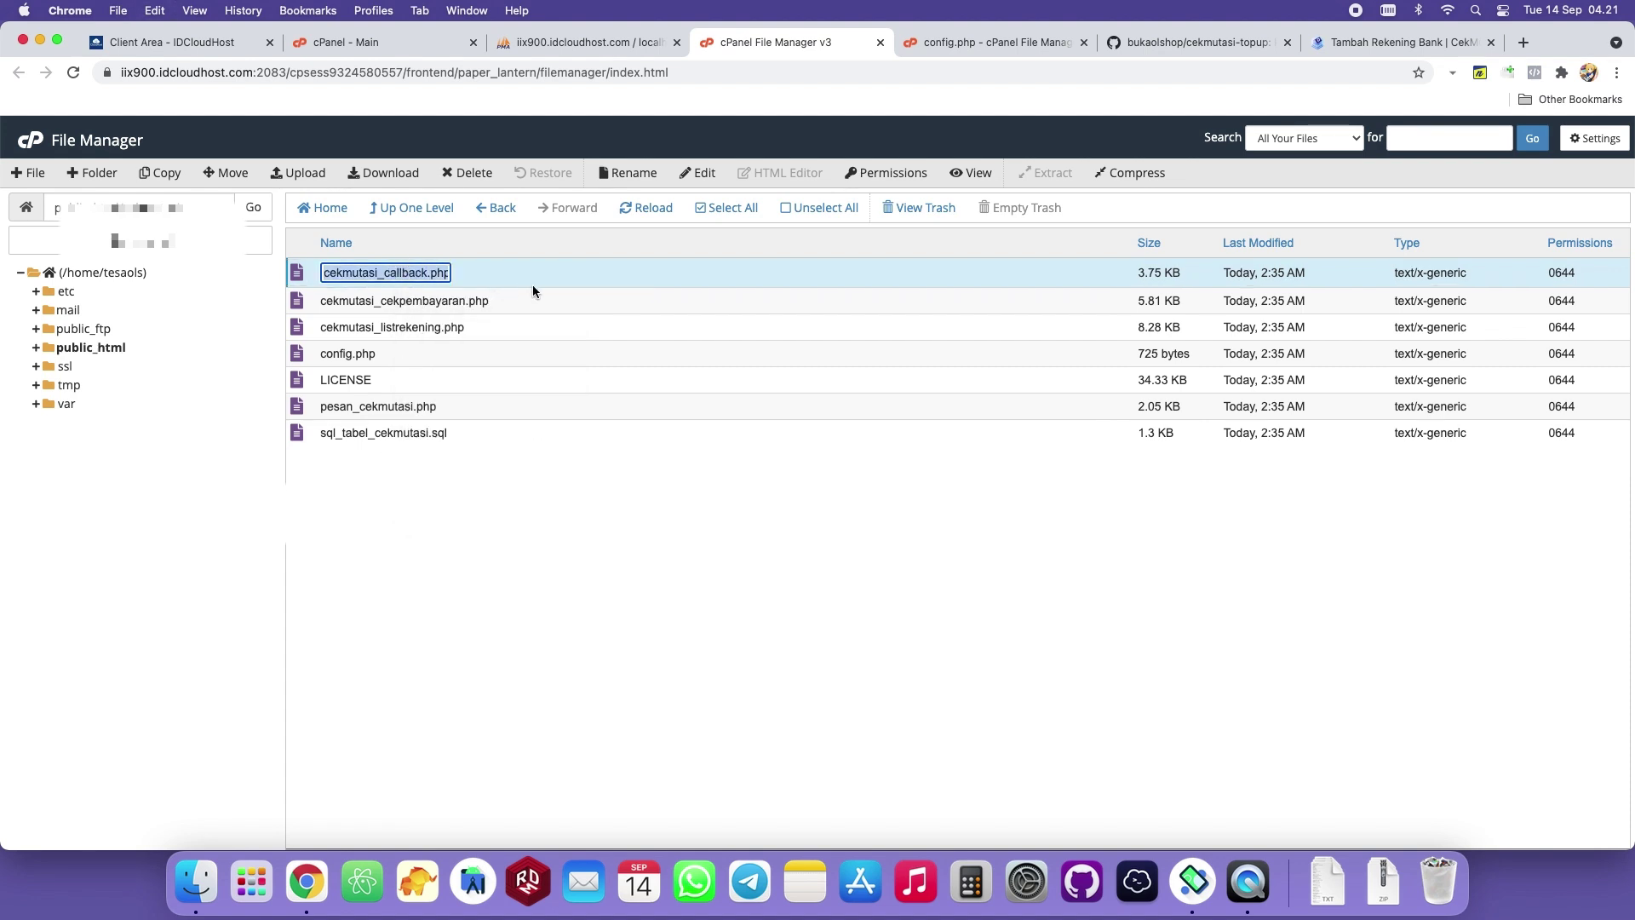
pyautogui.click(1246, 44)
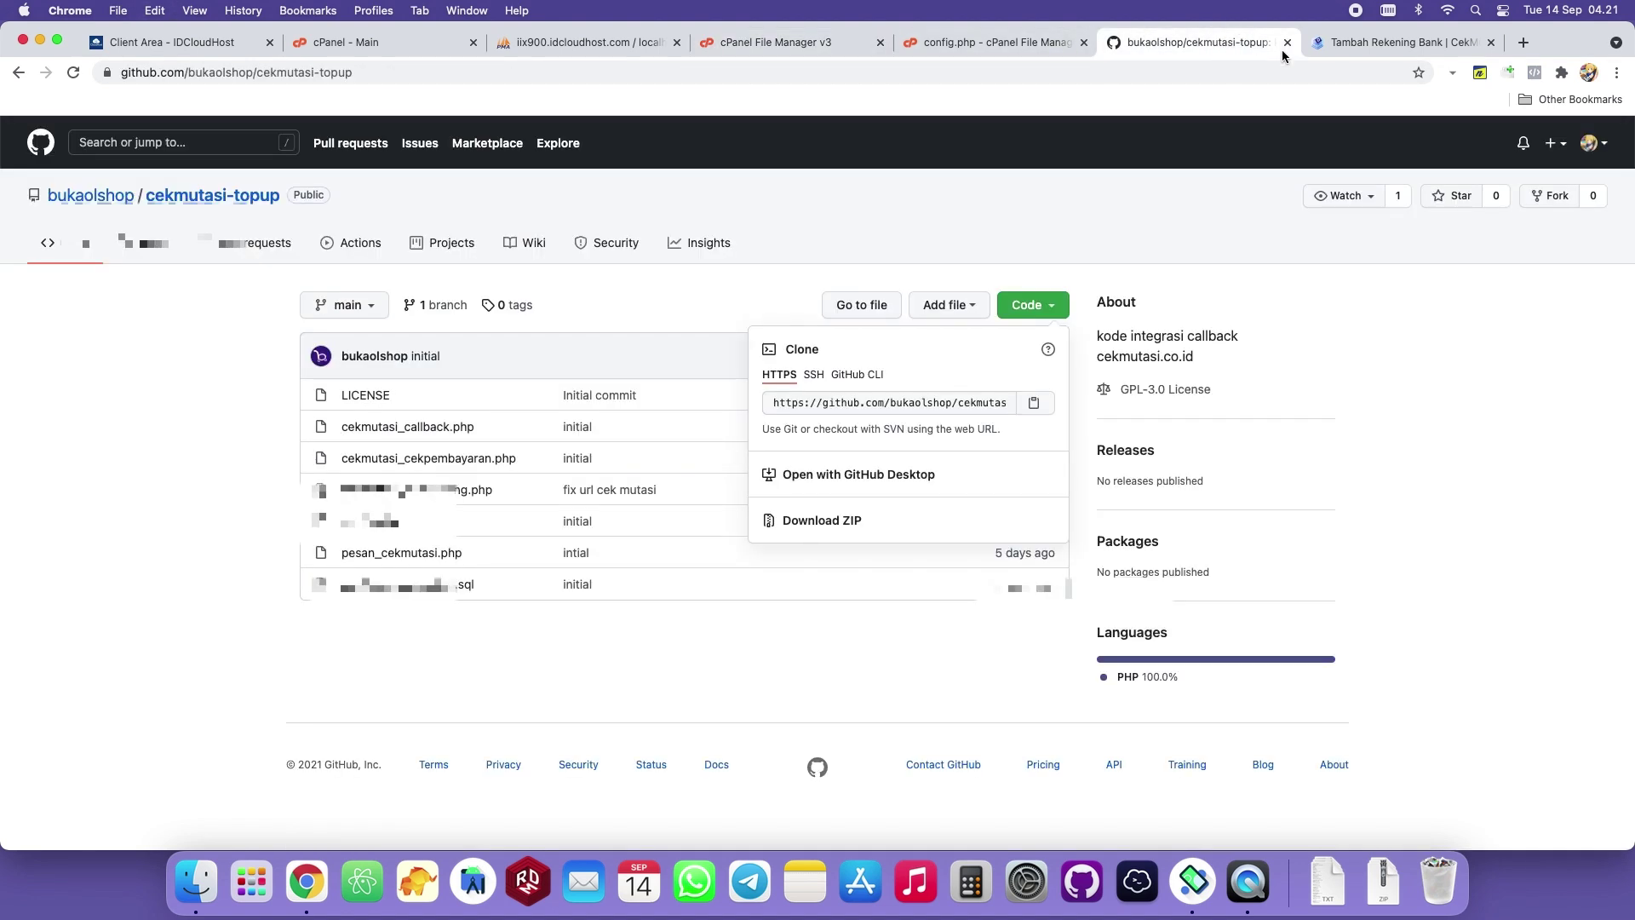
pyautogui.click(1363, 42)
# Load testingbukaolshop.masuk.id/cekmutasi/cekmutasi_callback.php in a new tab, getting 'Invalid Signature'.
pyautogui.click(1522, 43)
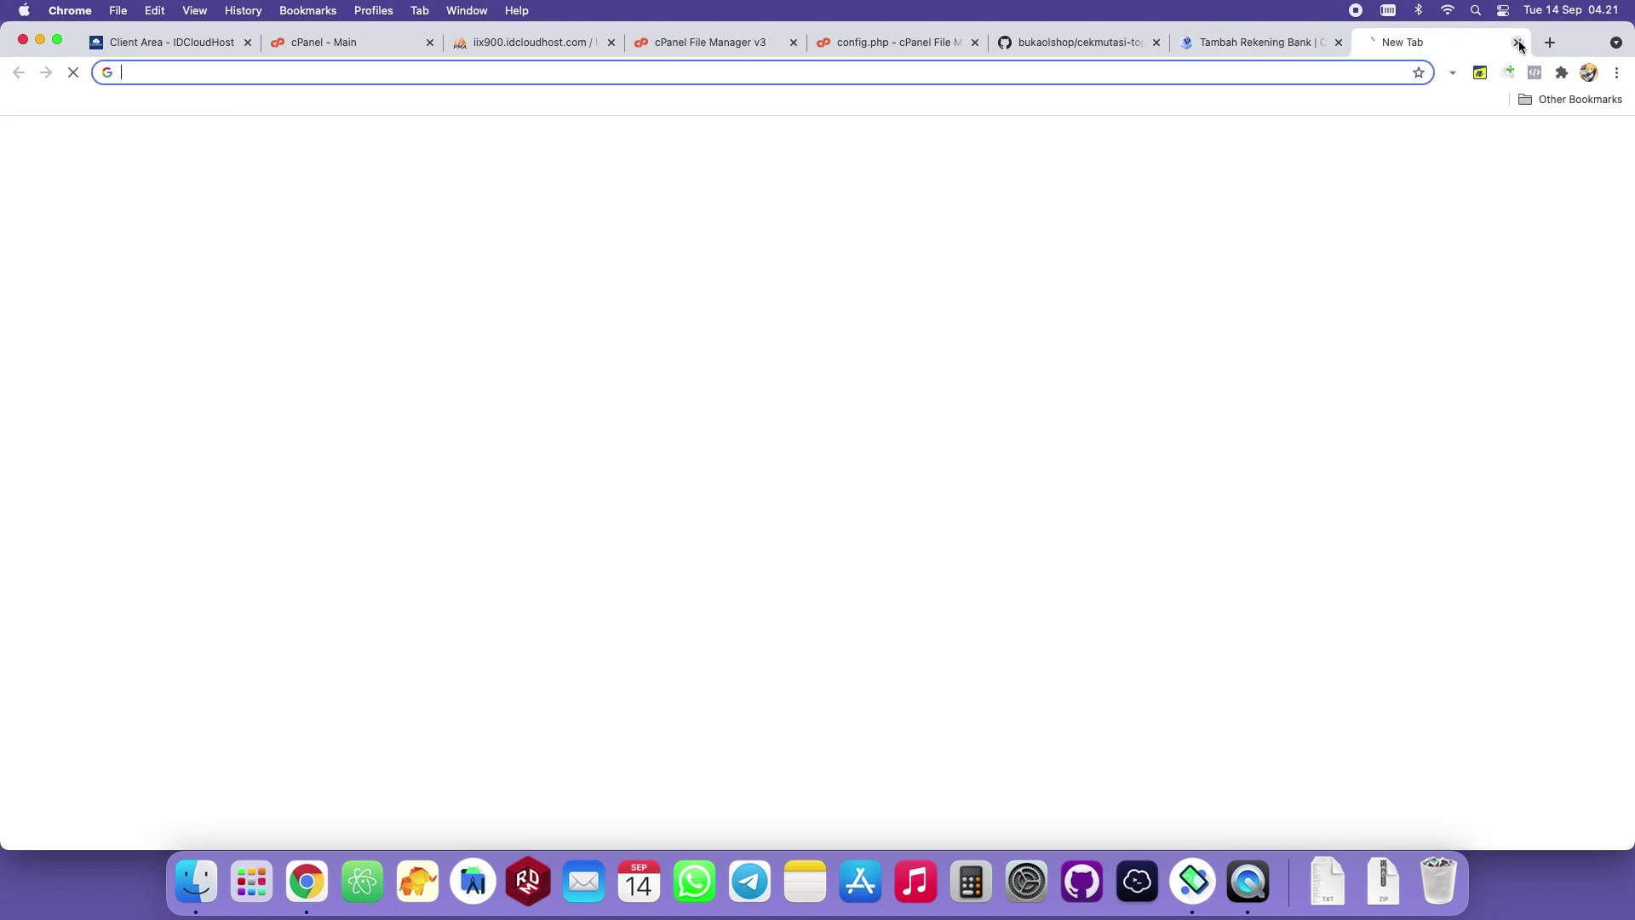
pyautogui.write('bukaolshopte')
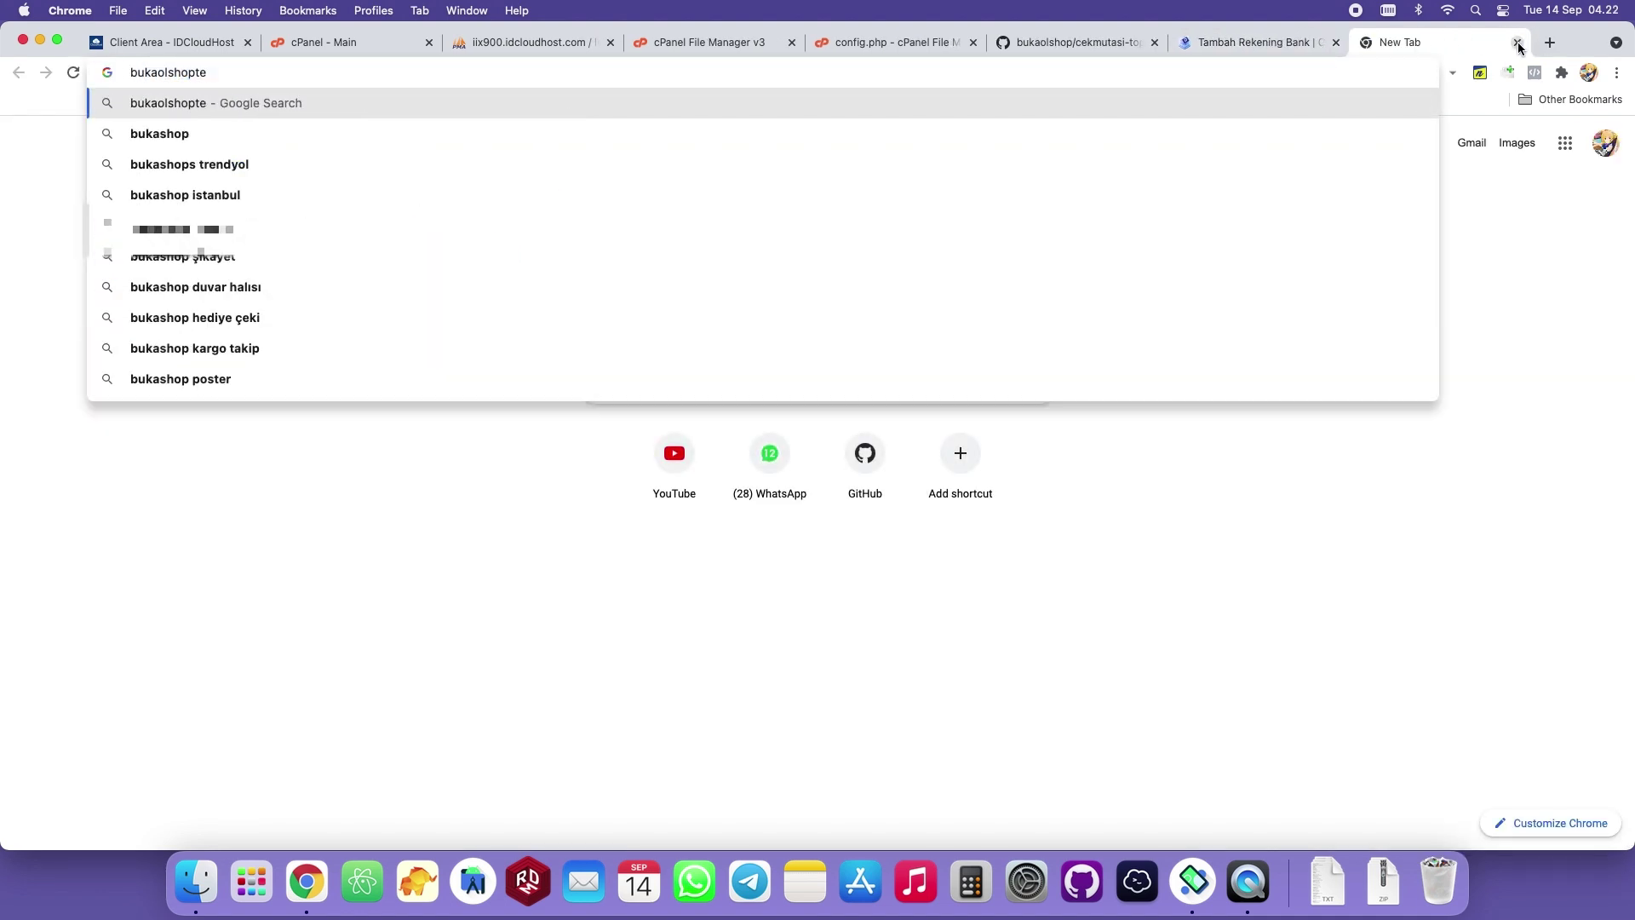
pyautogui.press('super+a')
pyautogui.write('testingbu')
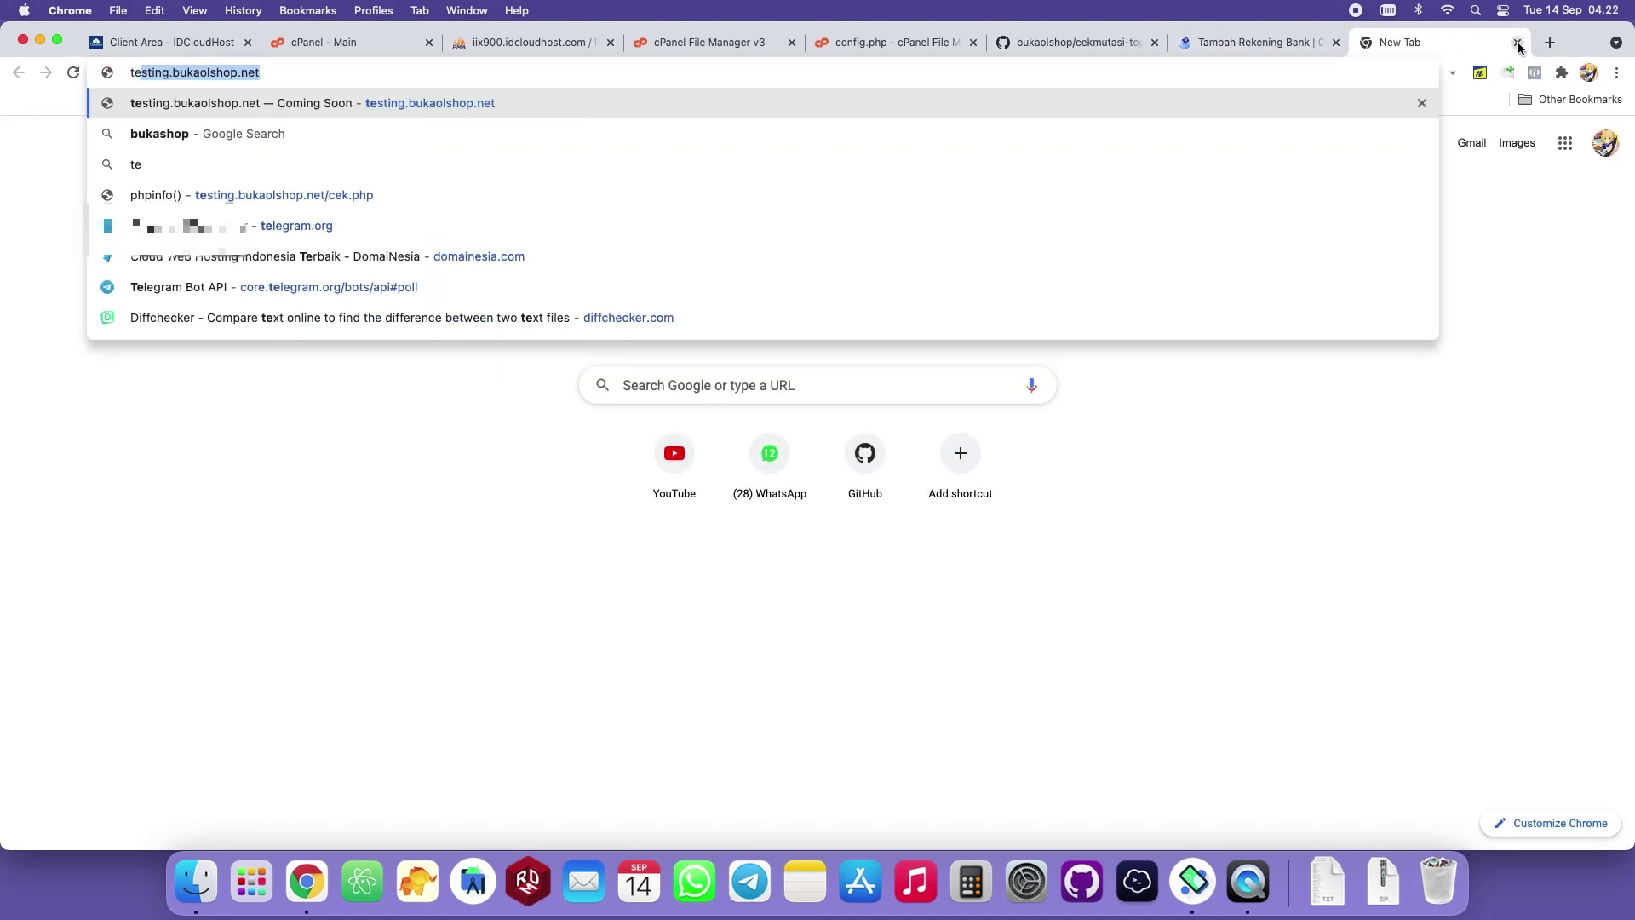
pyautogui.press('Down')
pyautogui.press('Down')
pyautogui.press('Down')
pyautogui.press('Down')
pyautogui.press('Down')
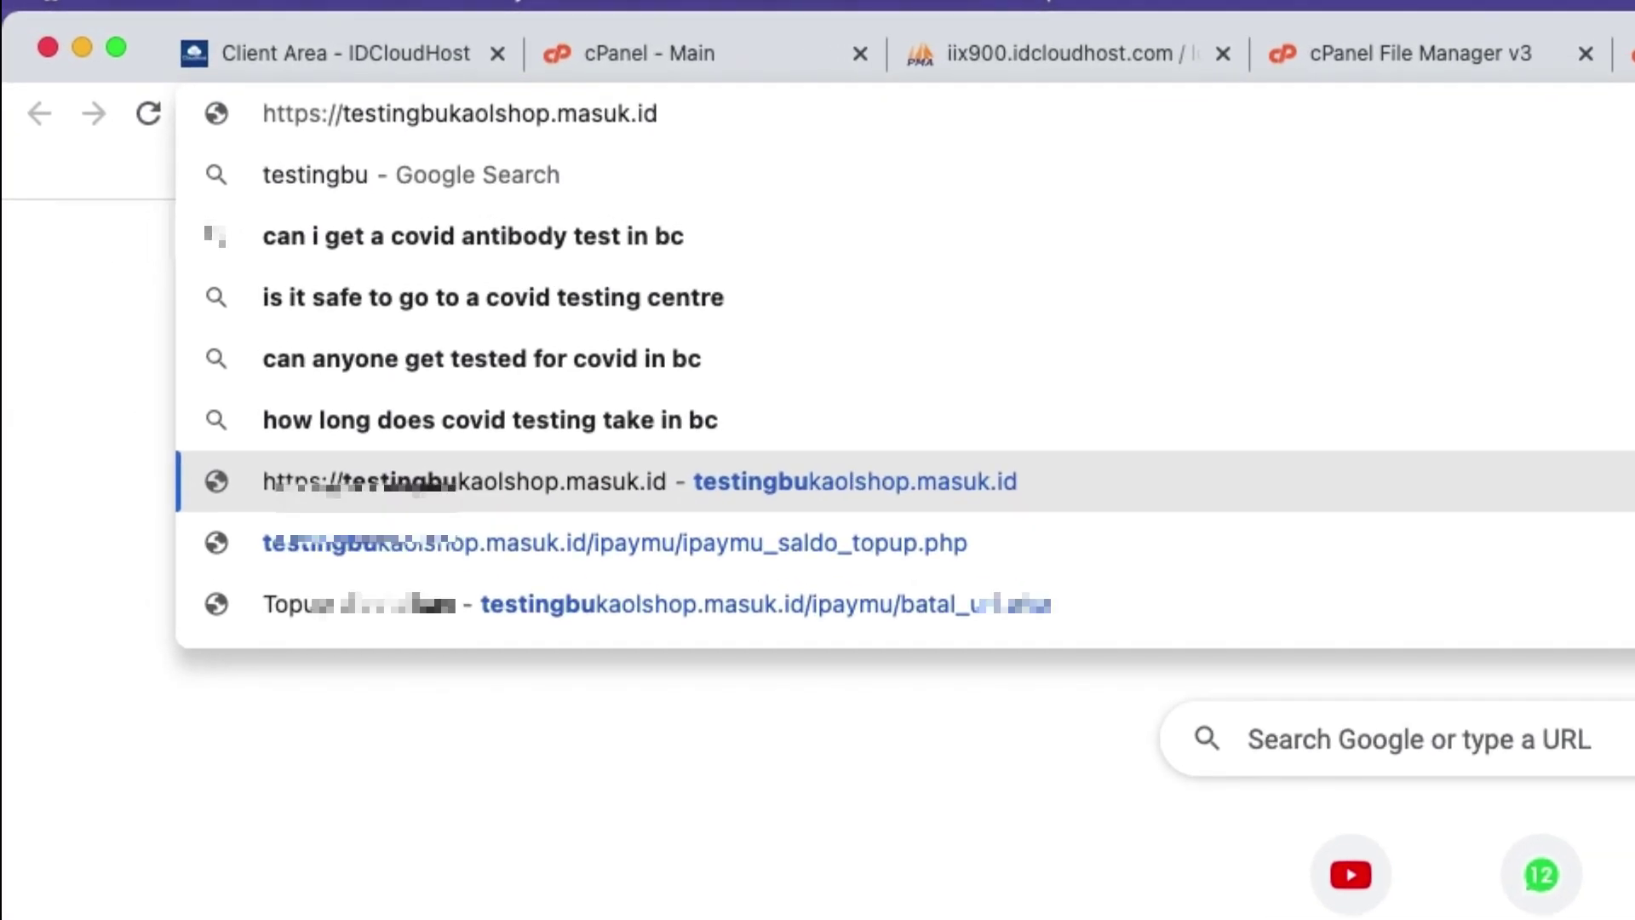
pyautogui.write('/')
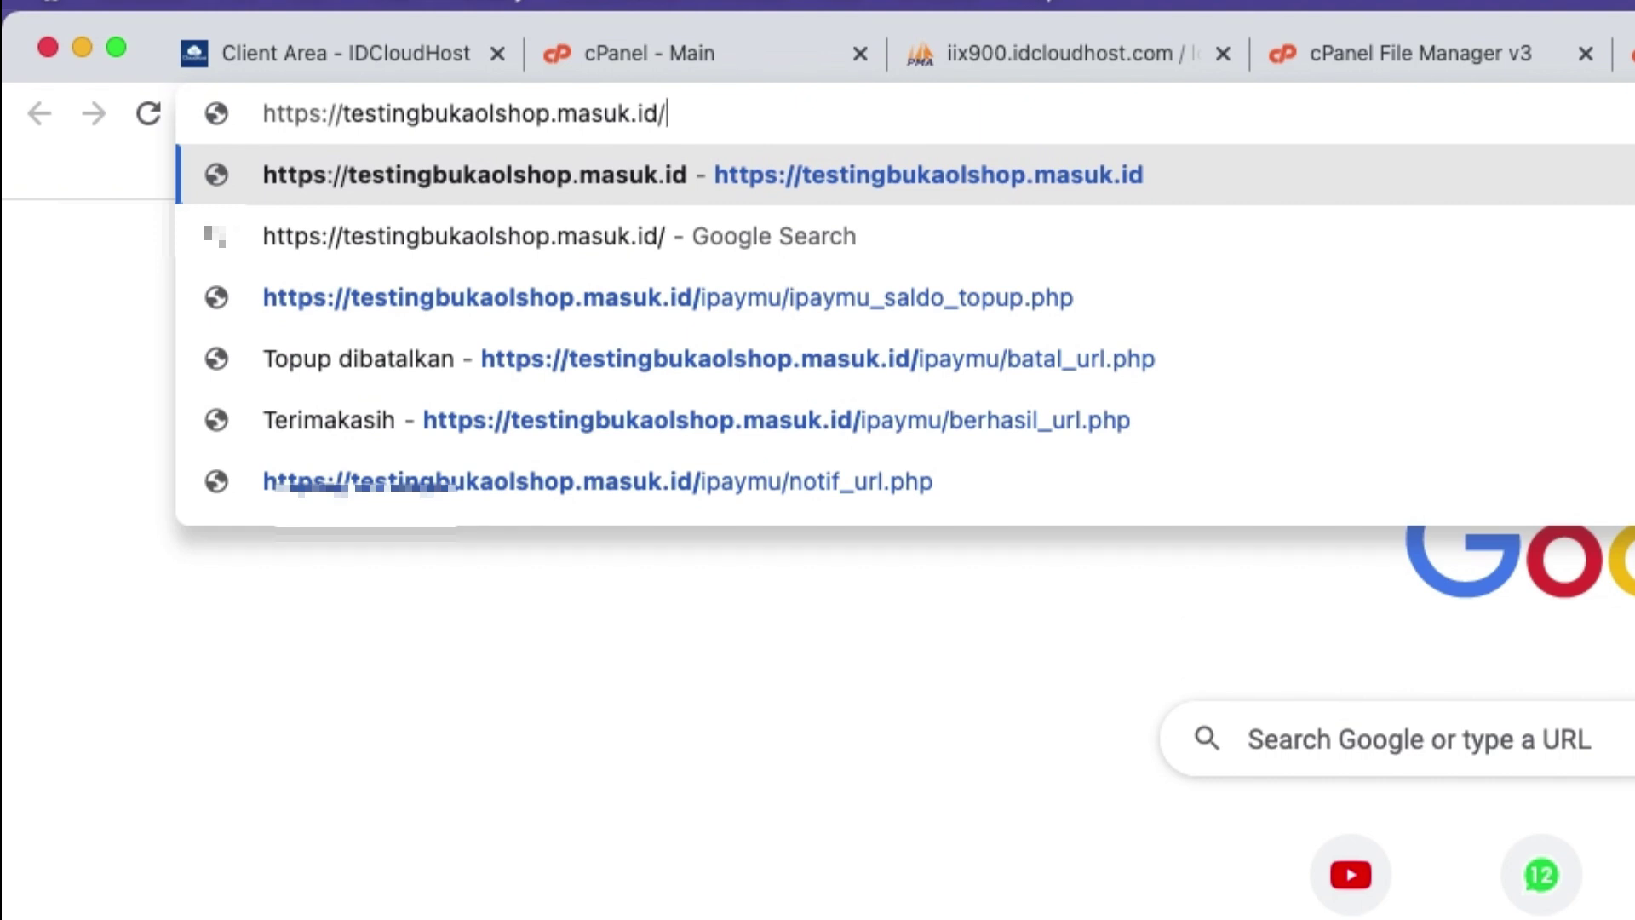
pyautogui.write('cekmutasi/')
pyautogui.press('super+v')
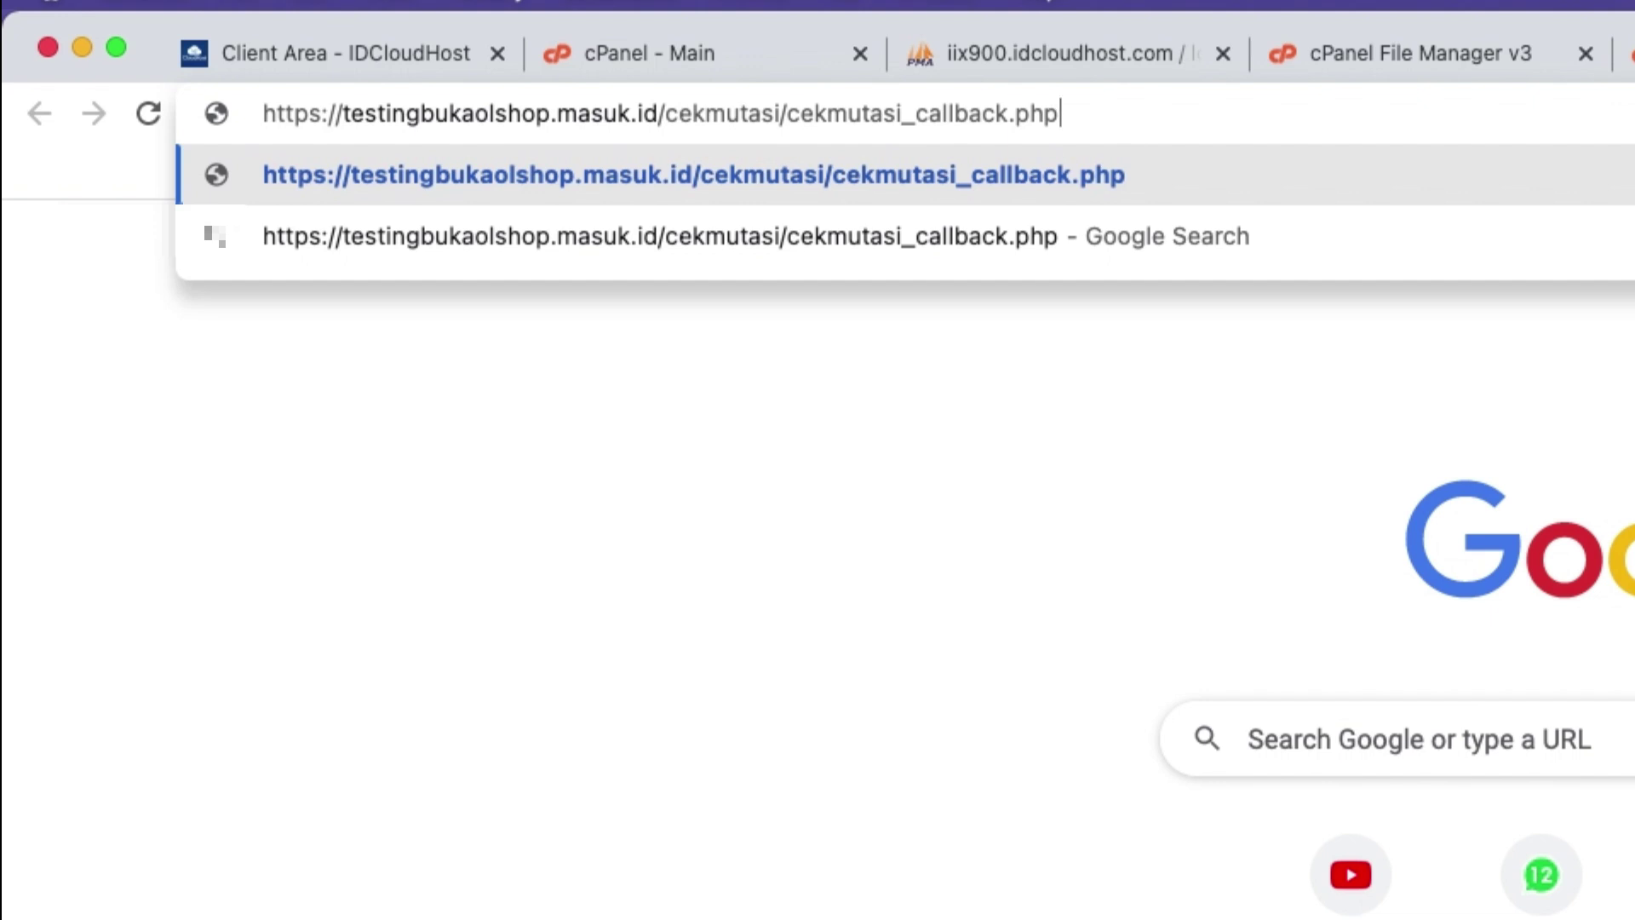
pyautogui.press('Return')
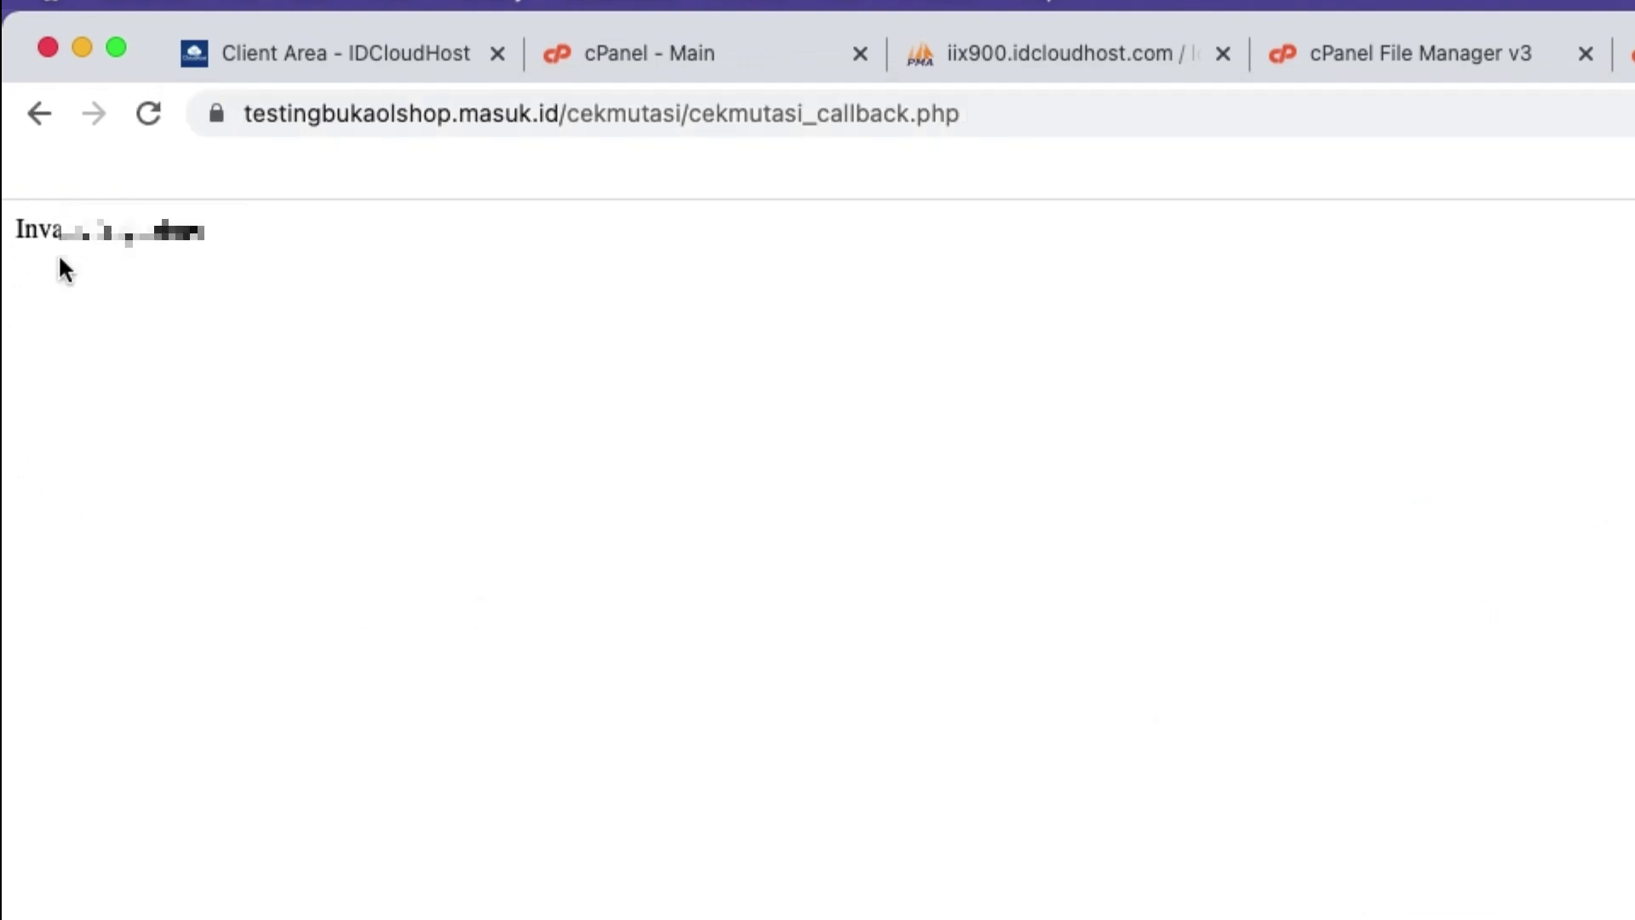
# Copy the callback address and check its folder against the File Manager path.
pyautogui.click(775, 124)
pyautogui.rightClick(695, 114)
pyautogui.click(805, 332)
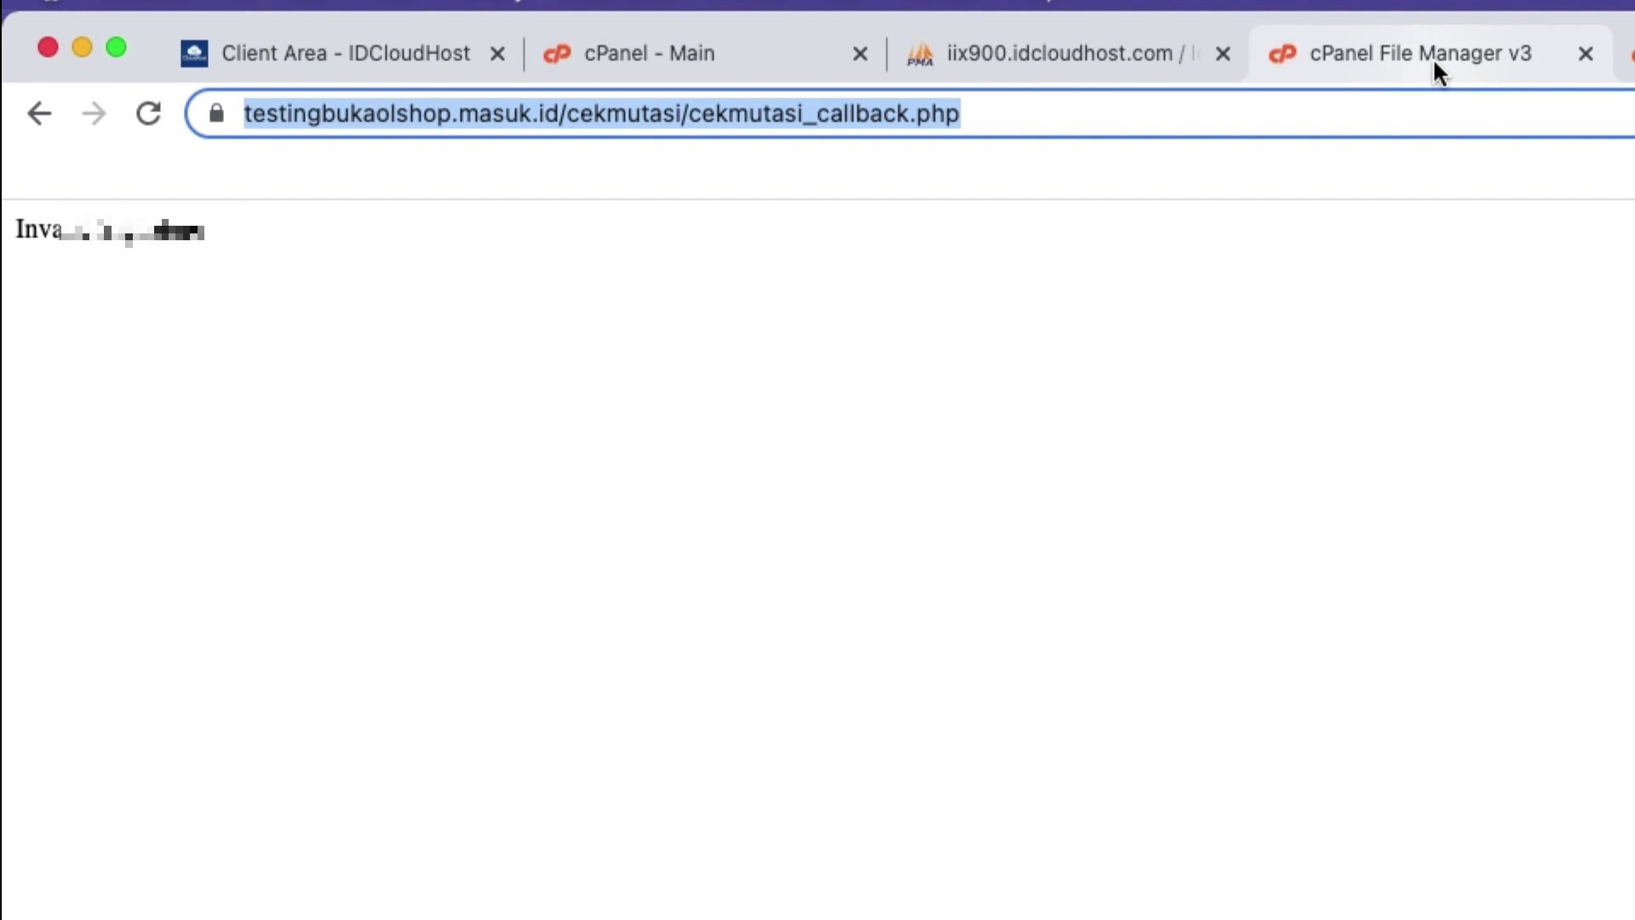
pyautogui.click(923, 113)
pyautogui.doubleClick(690, 113)
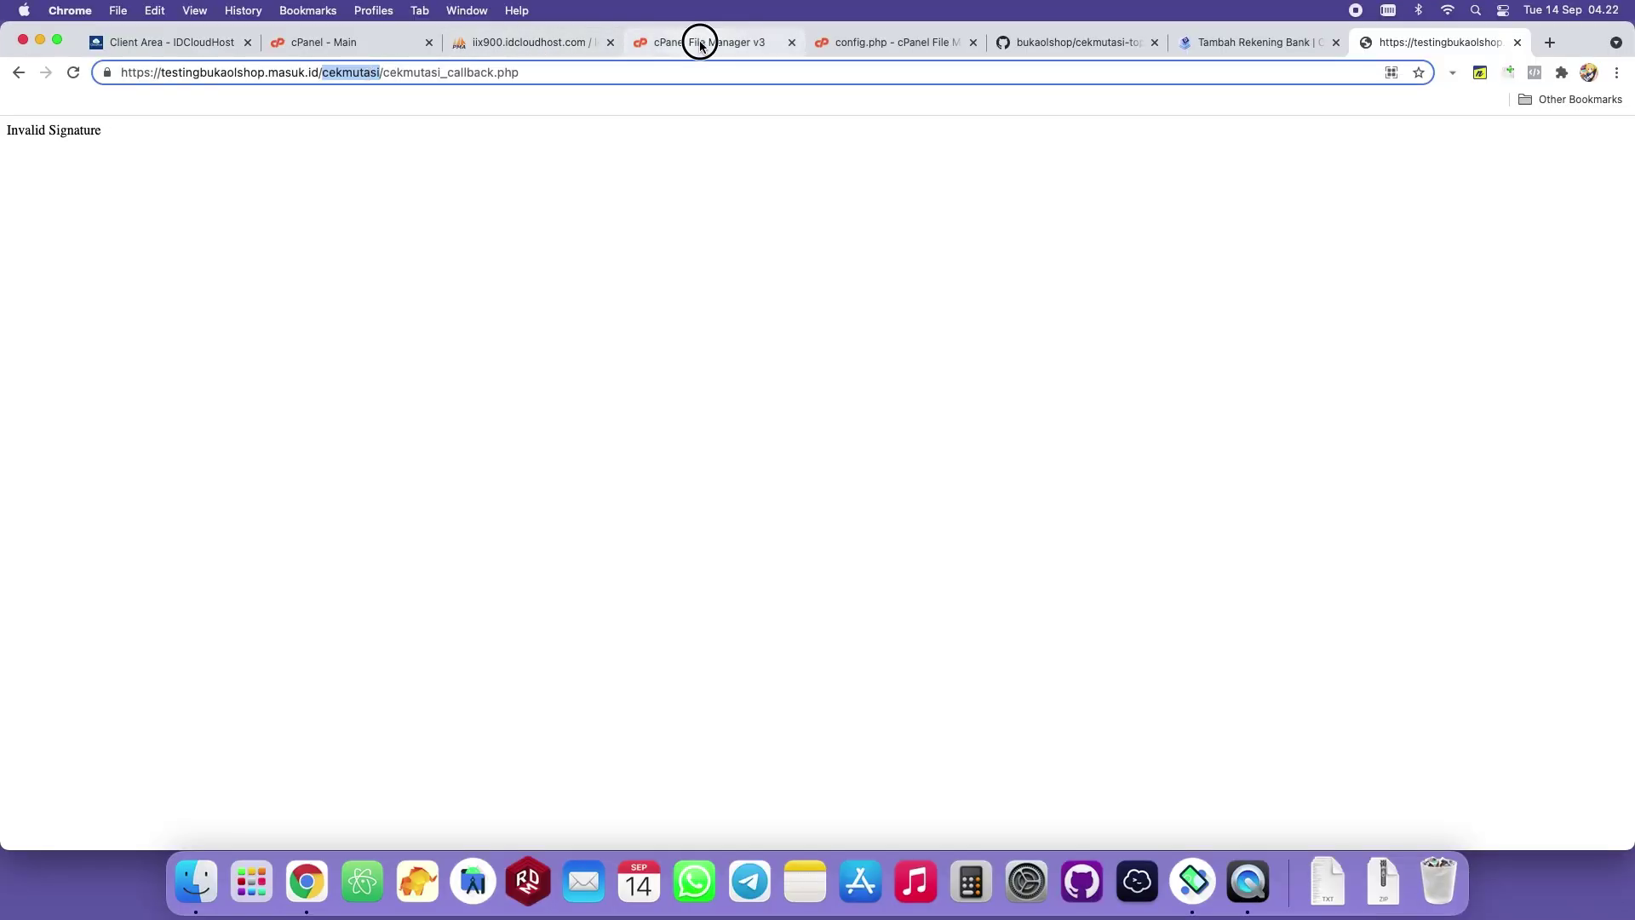
pyautogui.click(694, 42)
pyautogui.click(151, 207)
pyautogui.click(198, 205)
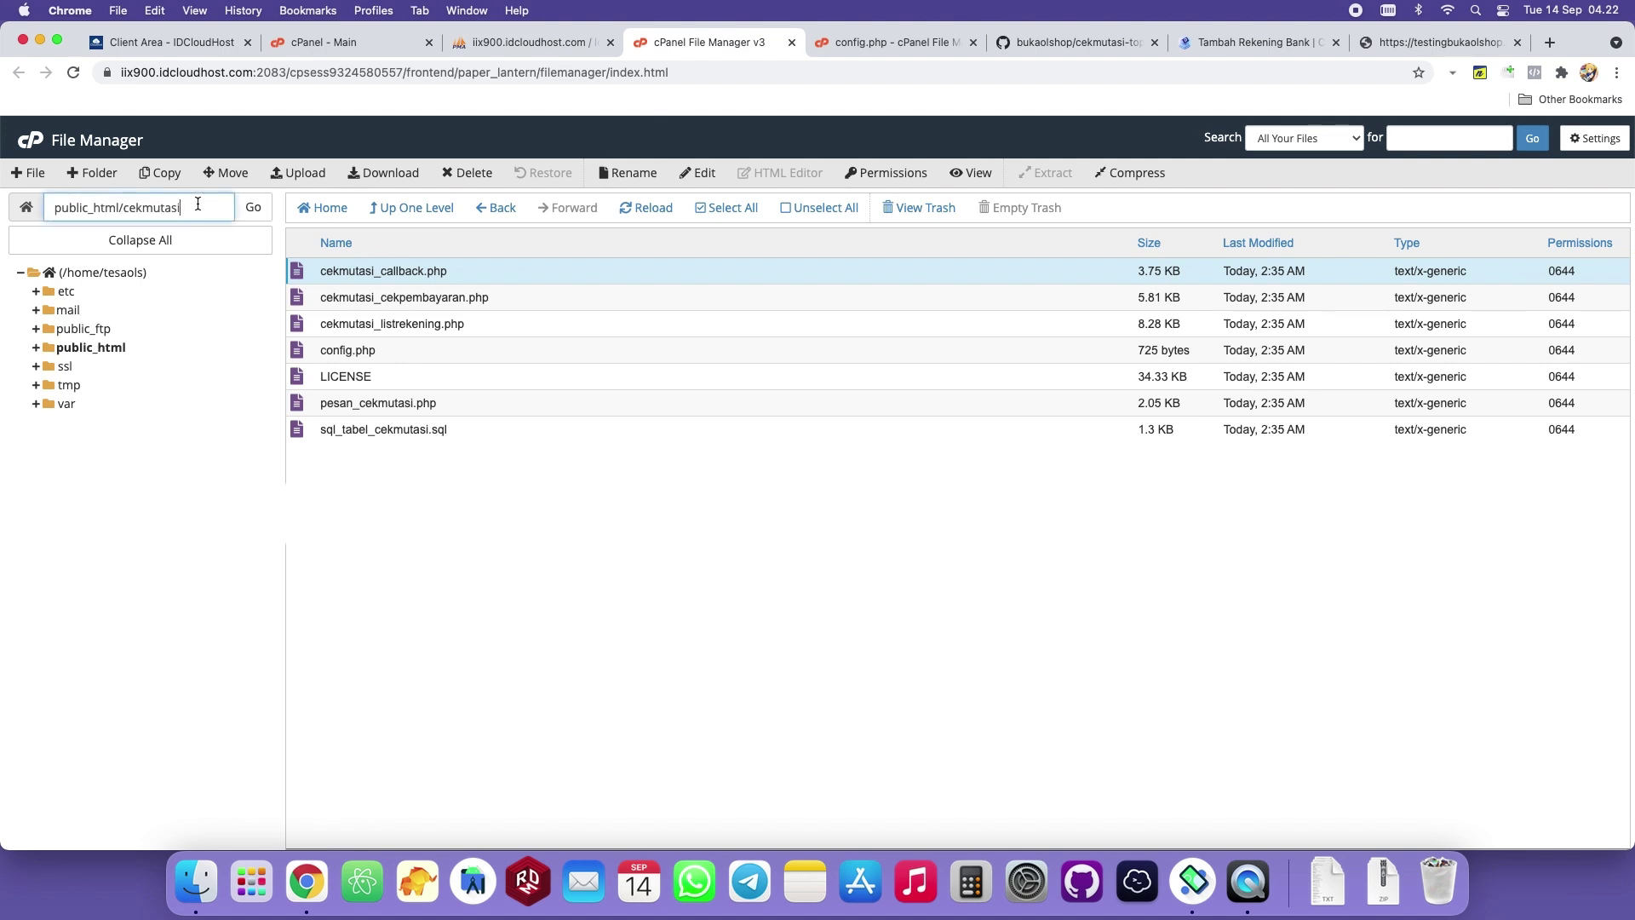
# Copy the full cekmutasi_callback.php address and focus the bank form's IPN callback URL field.
pyautogui.click(1398, 42)
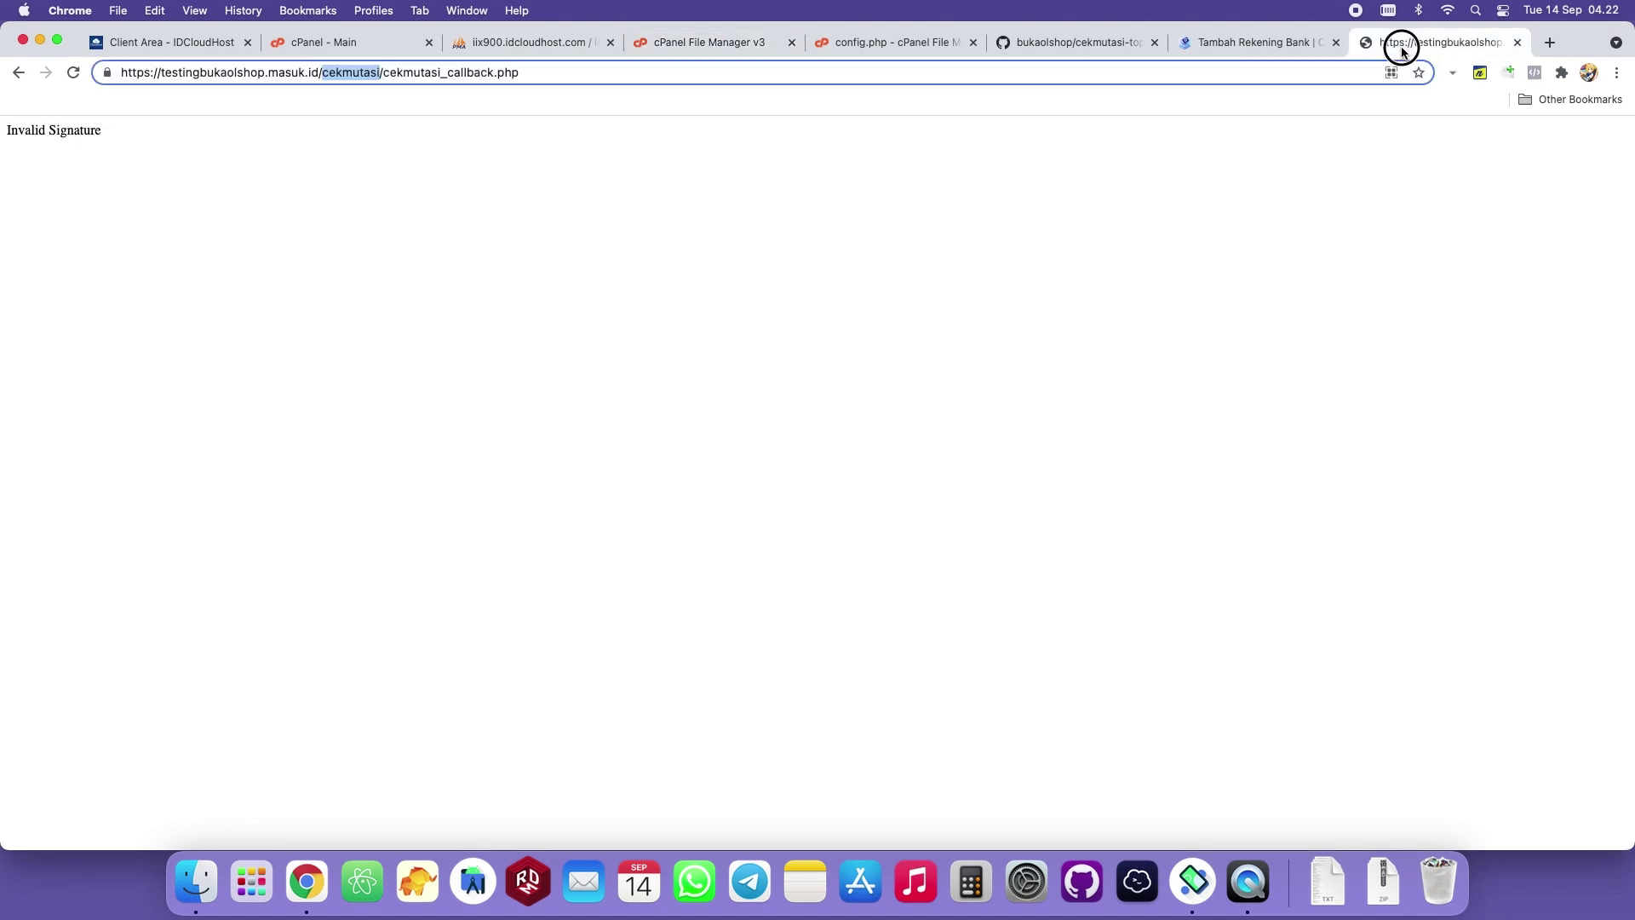
pyautogui.click(328, 76)
pyautogui.moveTo(330, 76); pyautogui.dragTo(526, 73)
pyautogui.rightClick(475, 73)
pyautogui.click(529, 74)
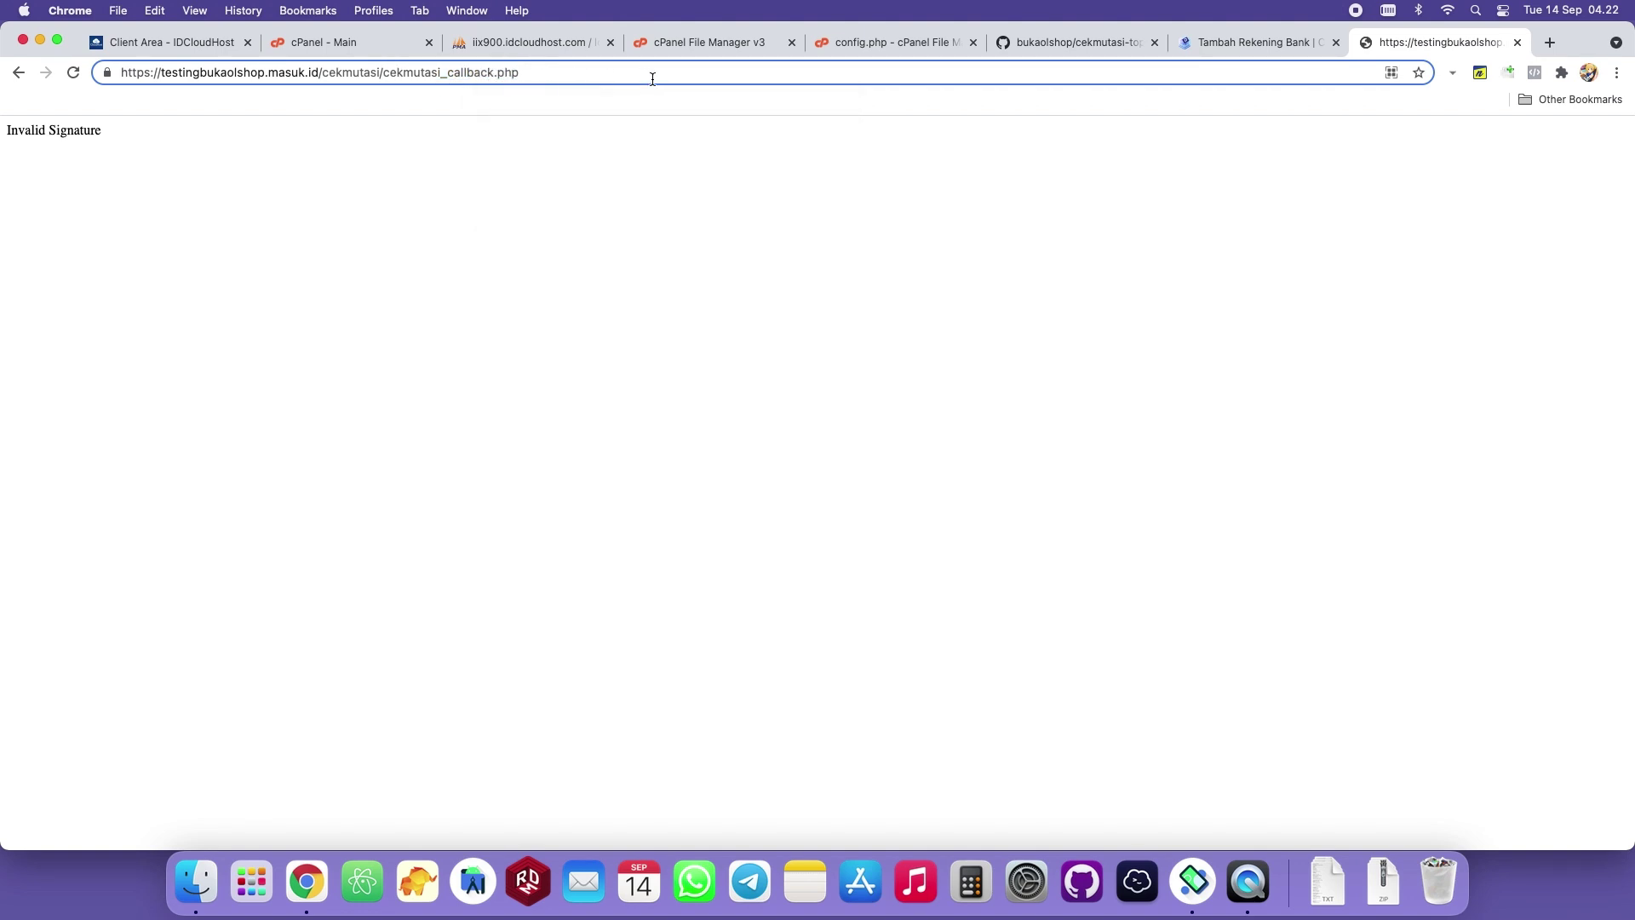
pyautogui.press('super+a')
pyautogui.rightClick(466, 79)
pyautogui.click(533, 193)
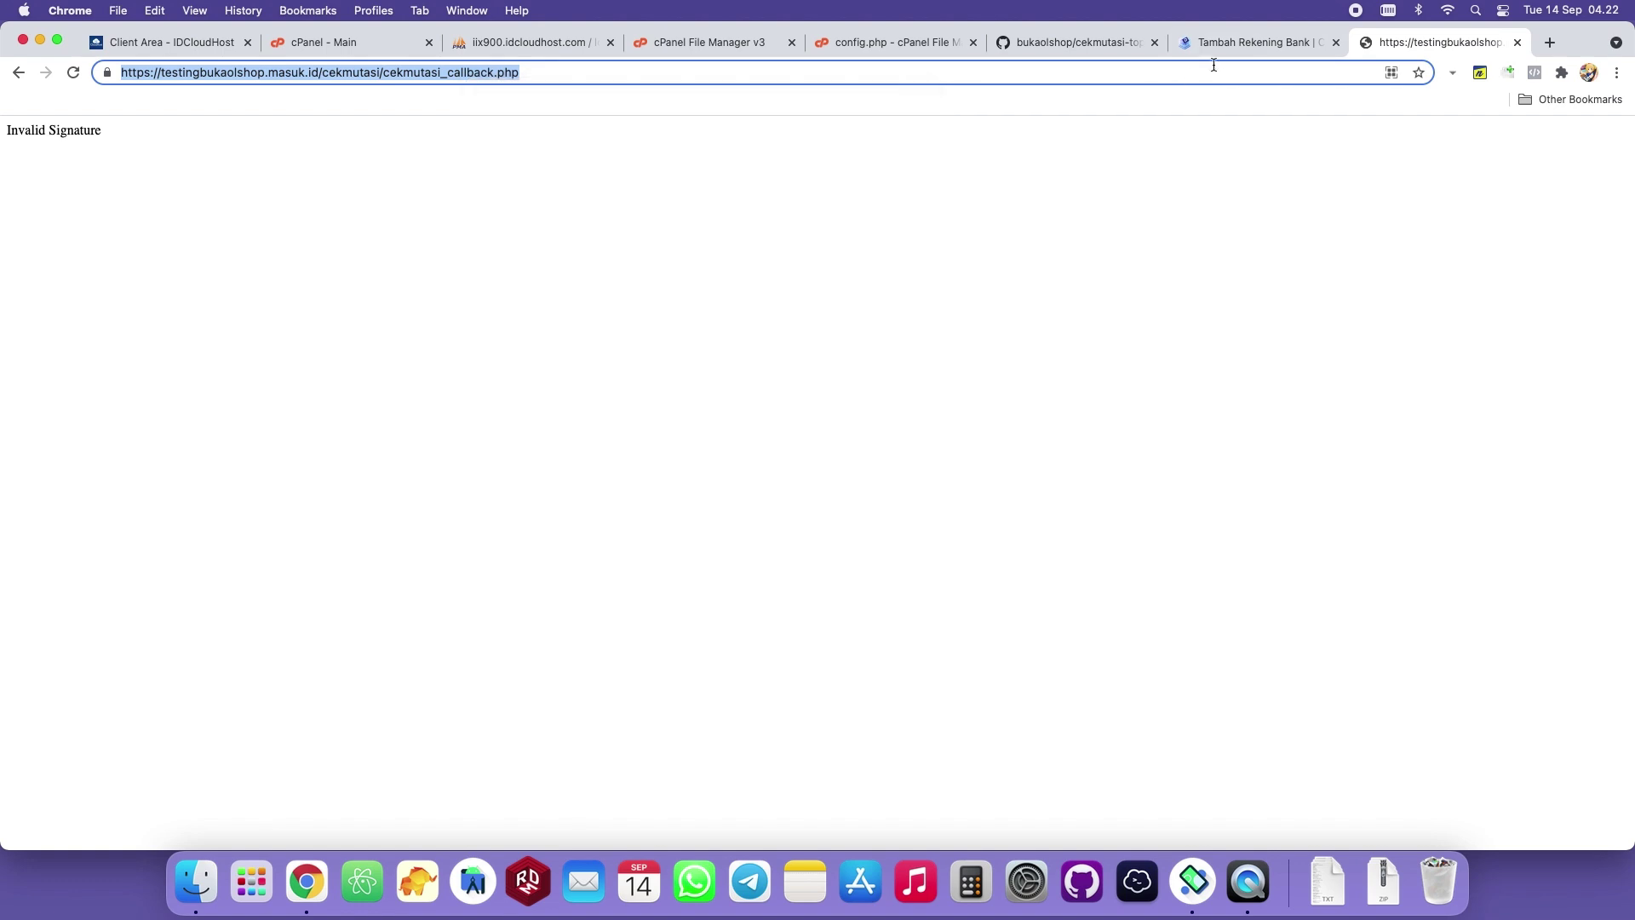
pyautogui.click(1226, 42)
pyautogui.click(409, 691)
# Paste the callback URL into the IPN field, submit the Basic BCA account, and dismiss the save-password prompt.
pyautogui.rightClick(410, 691)
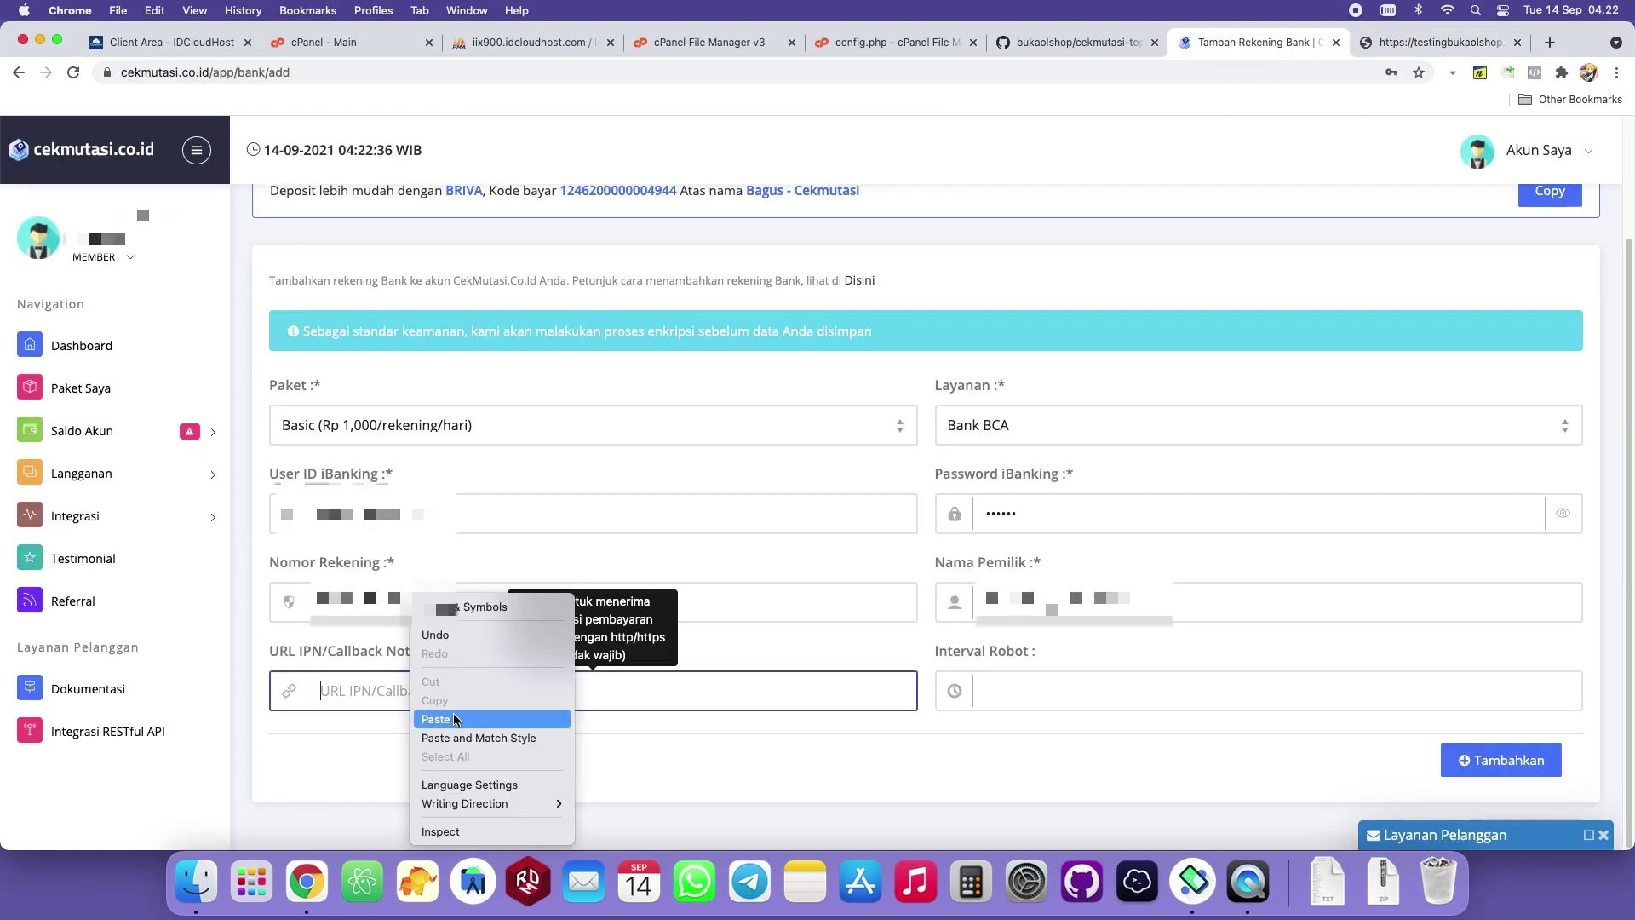
pyautogui.click(454, 718)
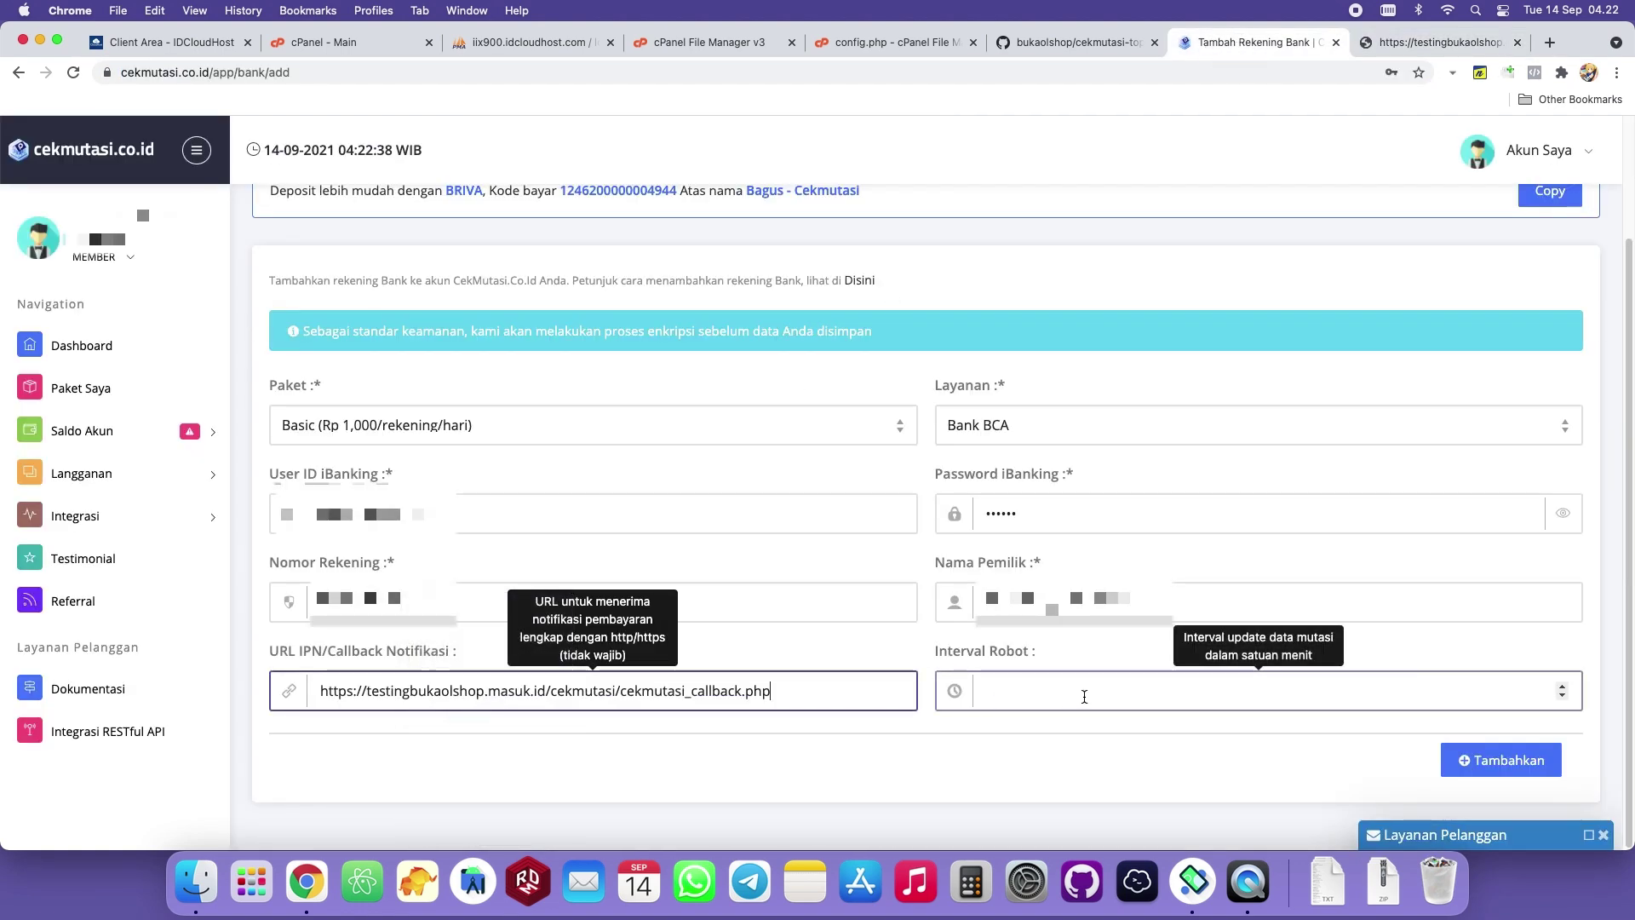
pyautogui.click(1048, 695)
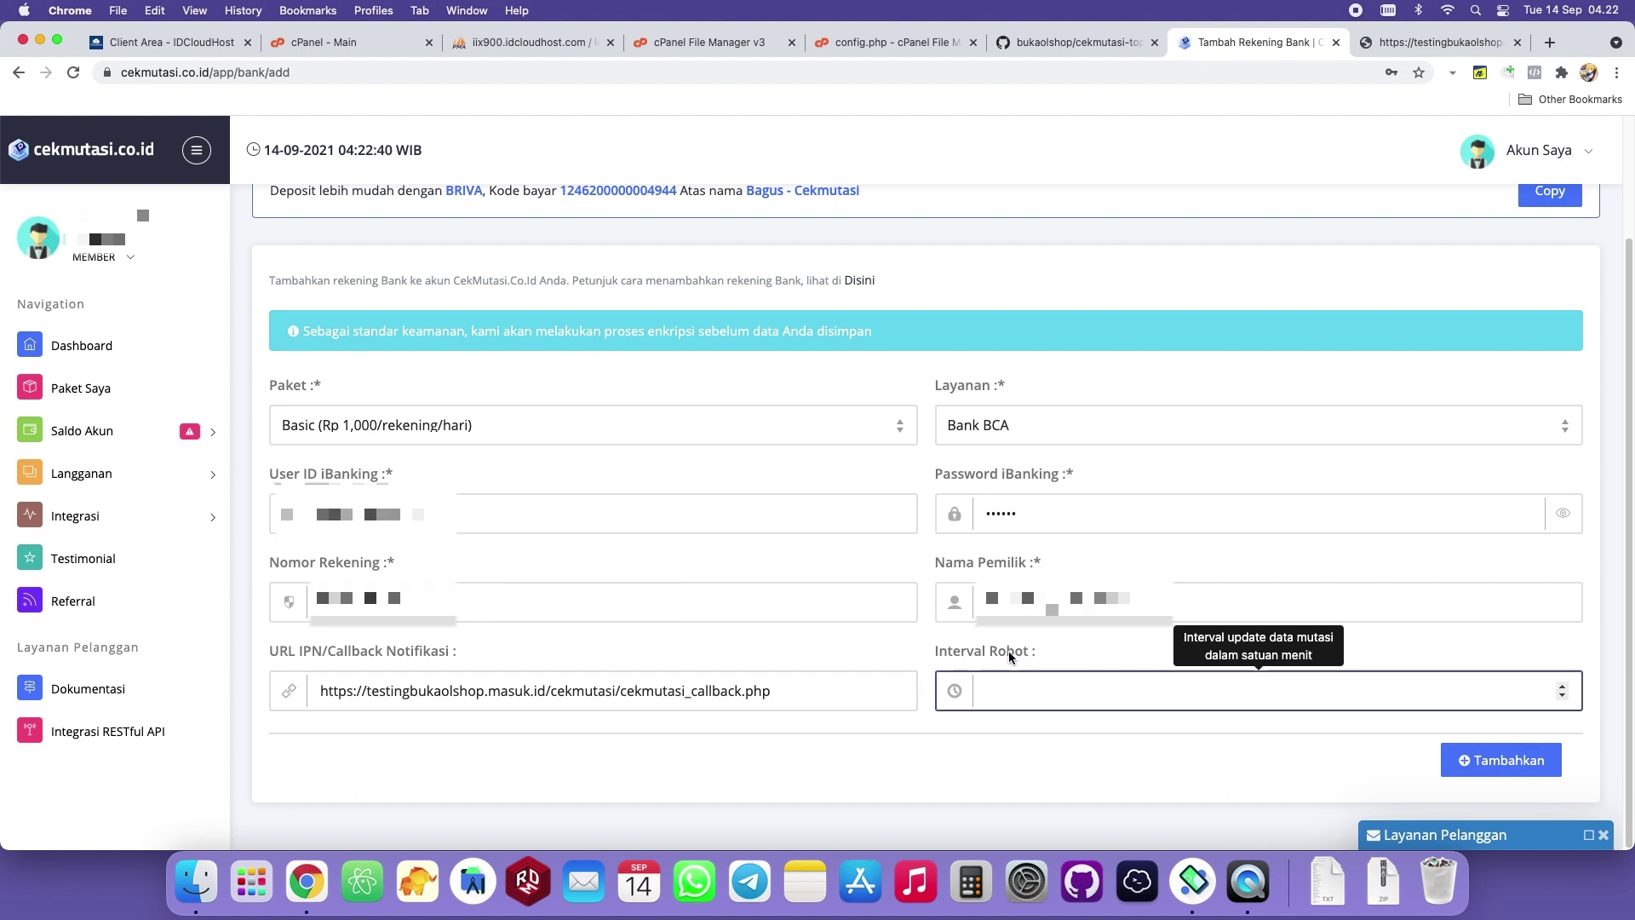
pyautogui.click(1070, 646)
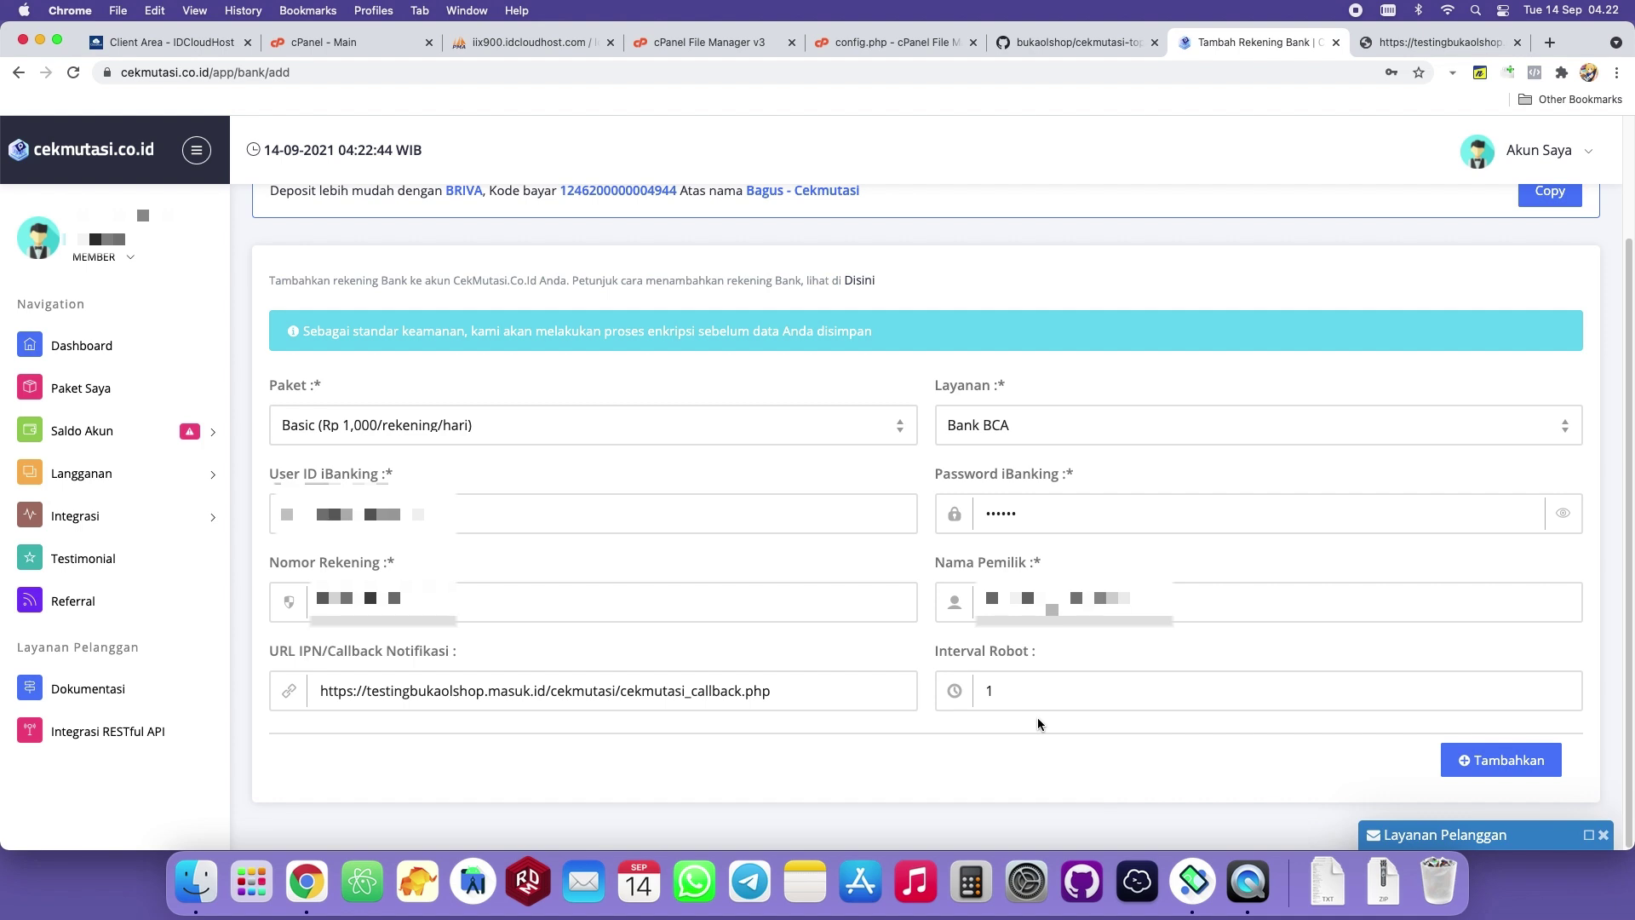
pyautogui.click(1489, 768)
pyautogui.click(1498, 765)
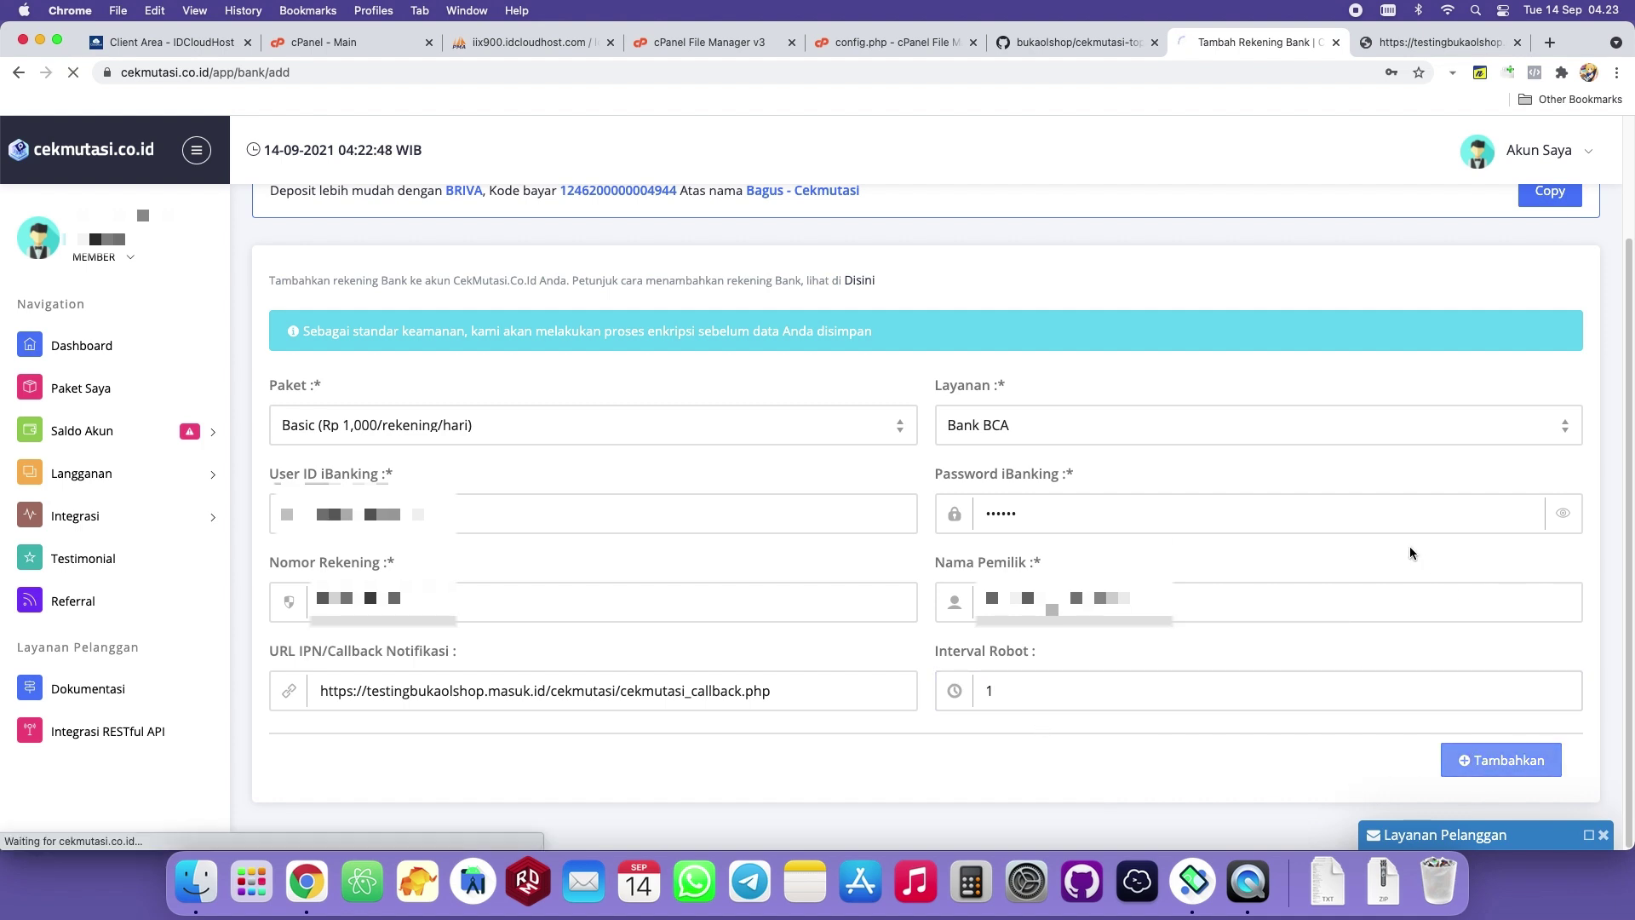
pyautogui.click(1420, 97)
pyautogui.scroll(-6, 1397, 537)
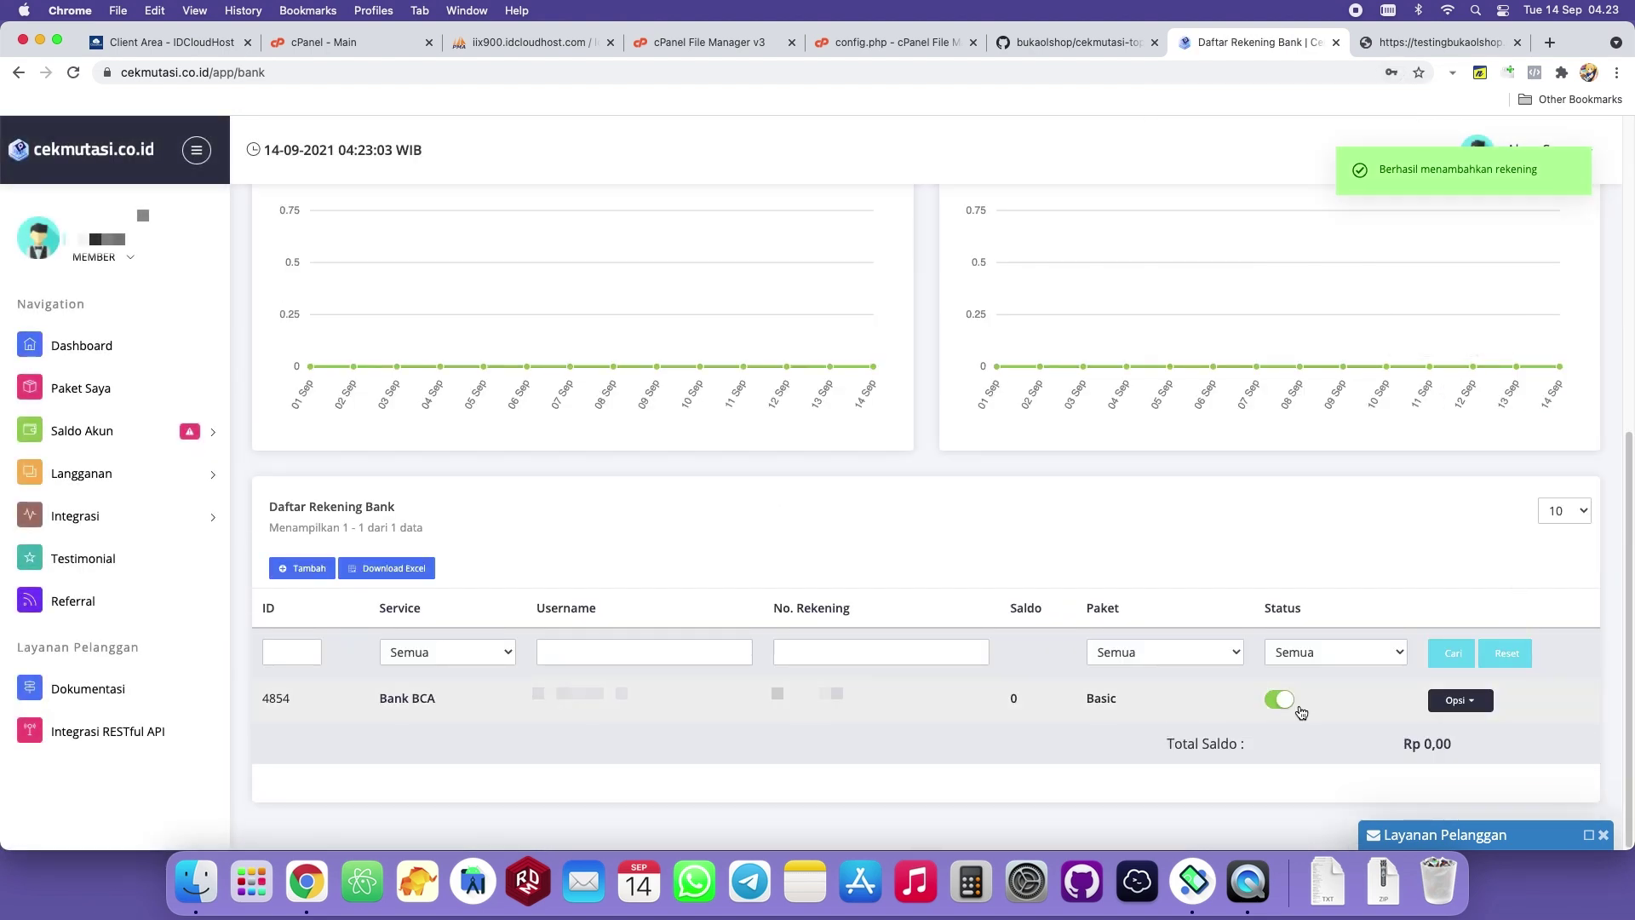
pyautogui.click(1459, 700)
pyautogui.click(1112, 720)
pyautogui.click(1459, 700)
pyautogui.click(1448, 610)
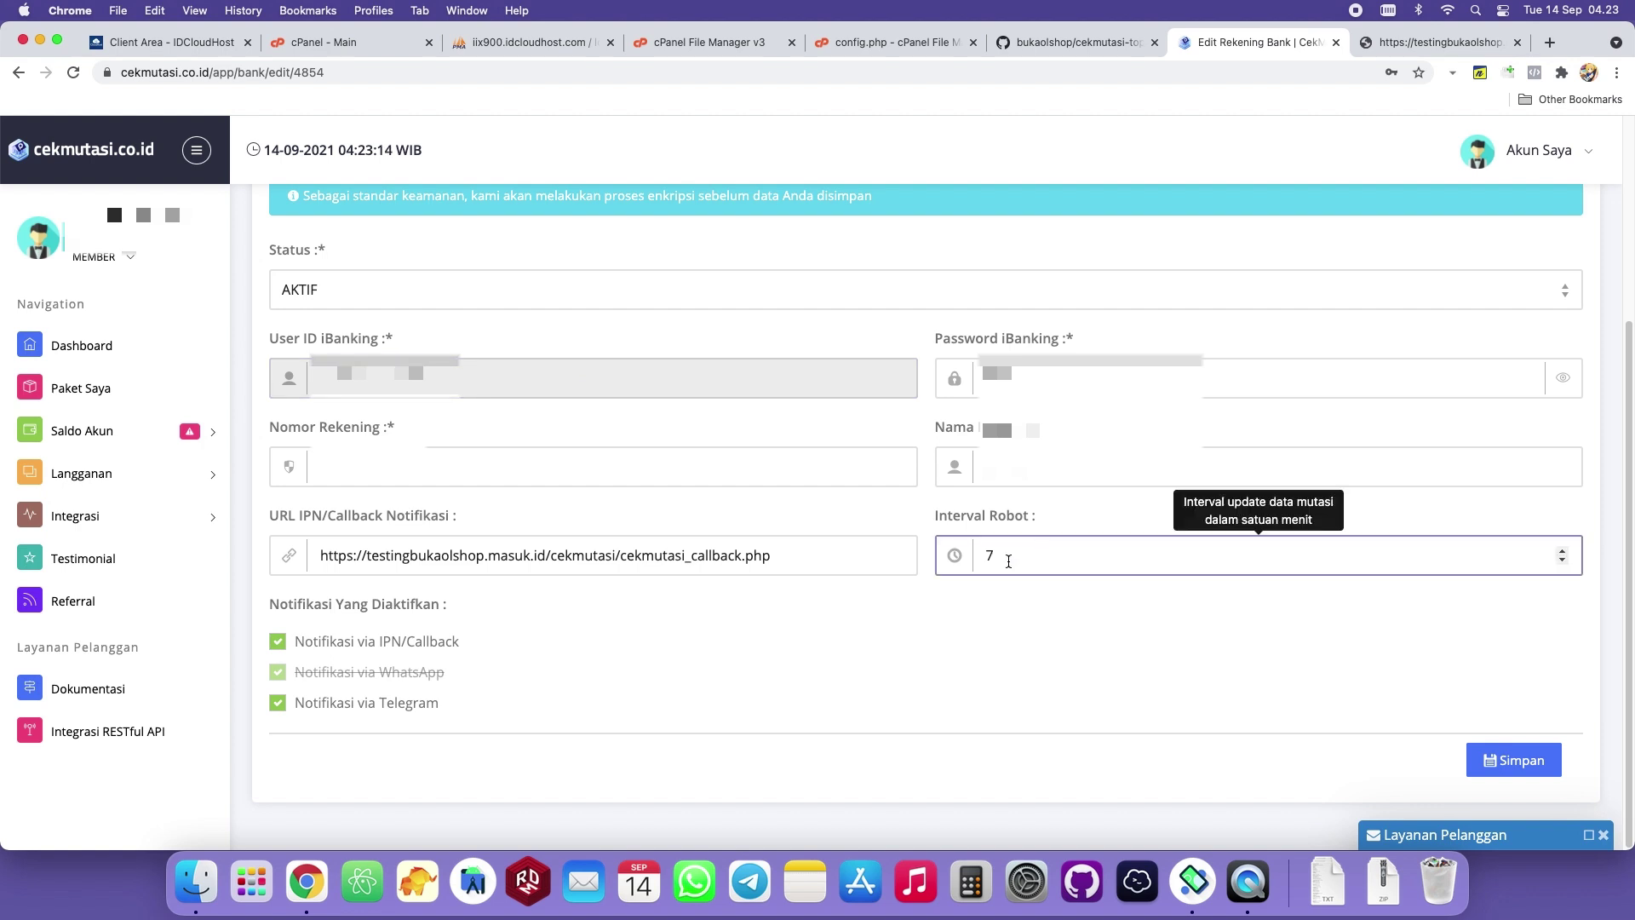
pyautogui.moveTo(1006, 558); pyautogui.dragTo(980, 582)
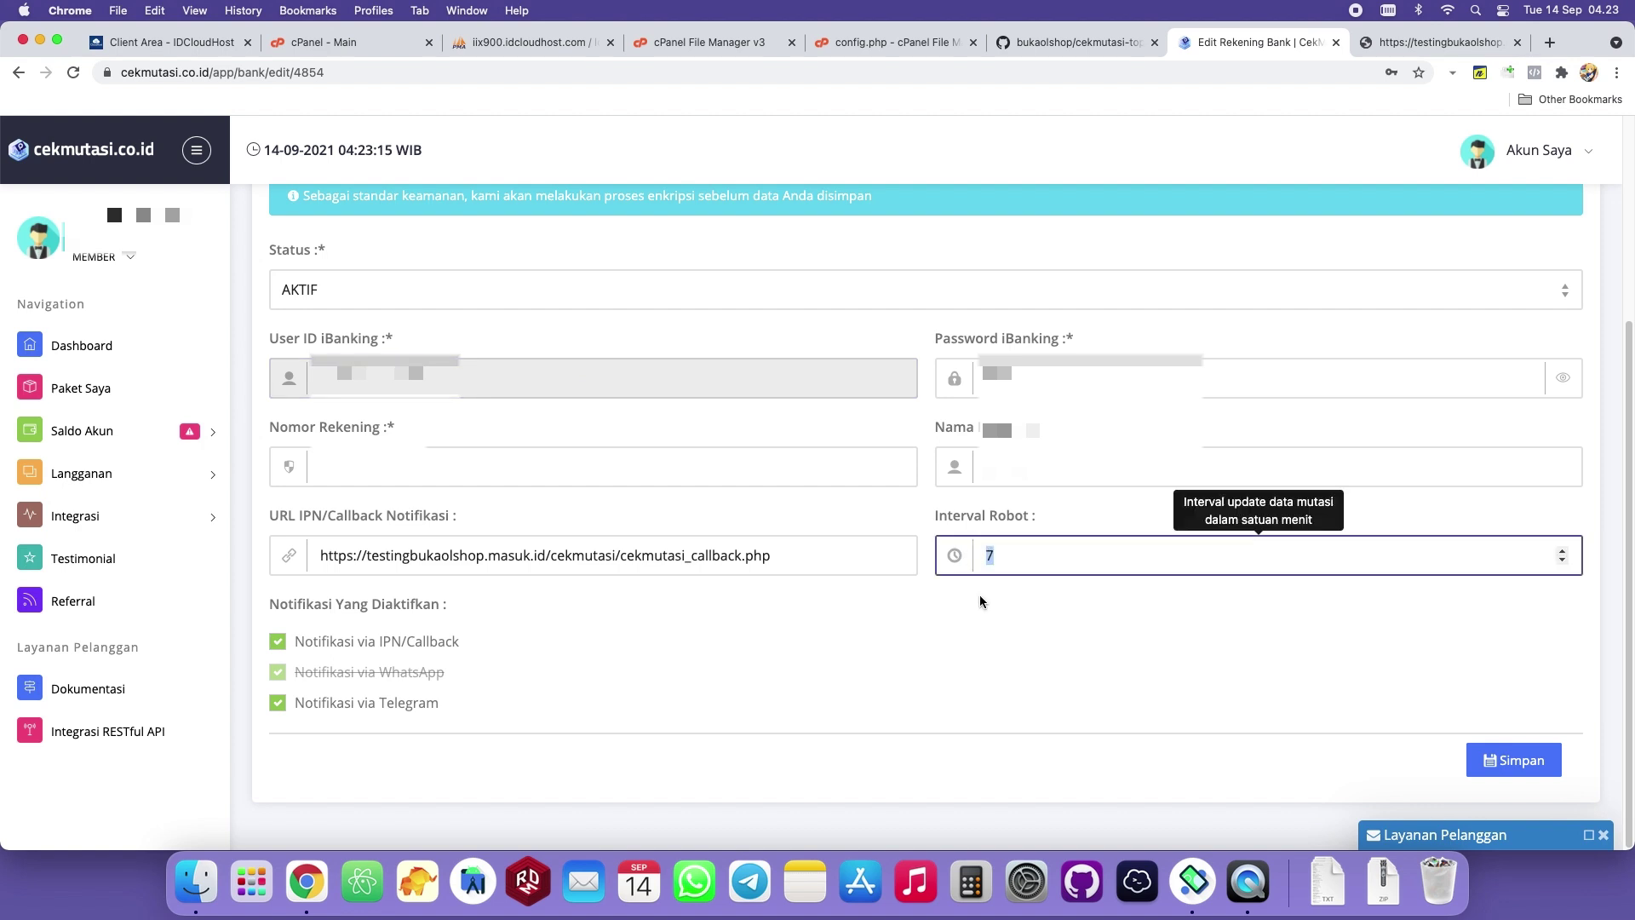
pyautogui.click(969, 602)
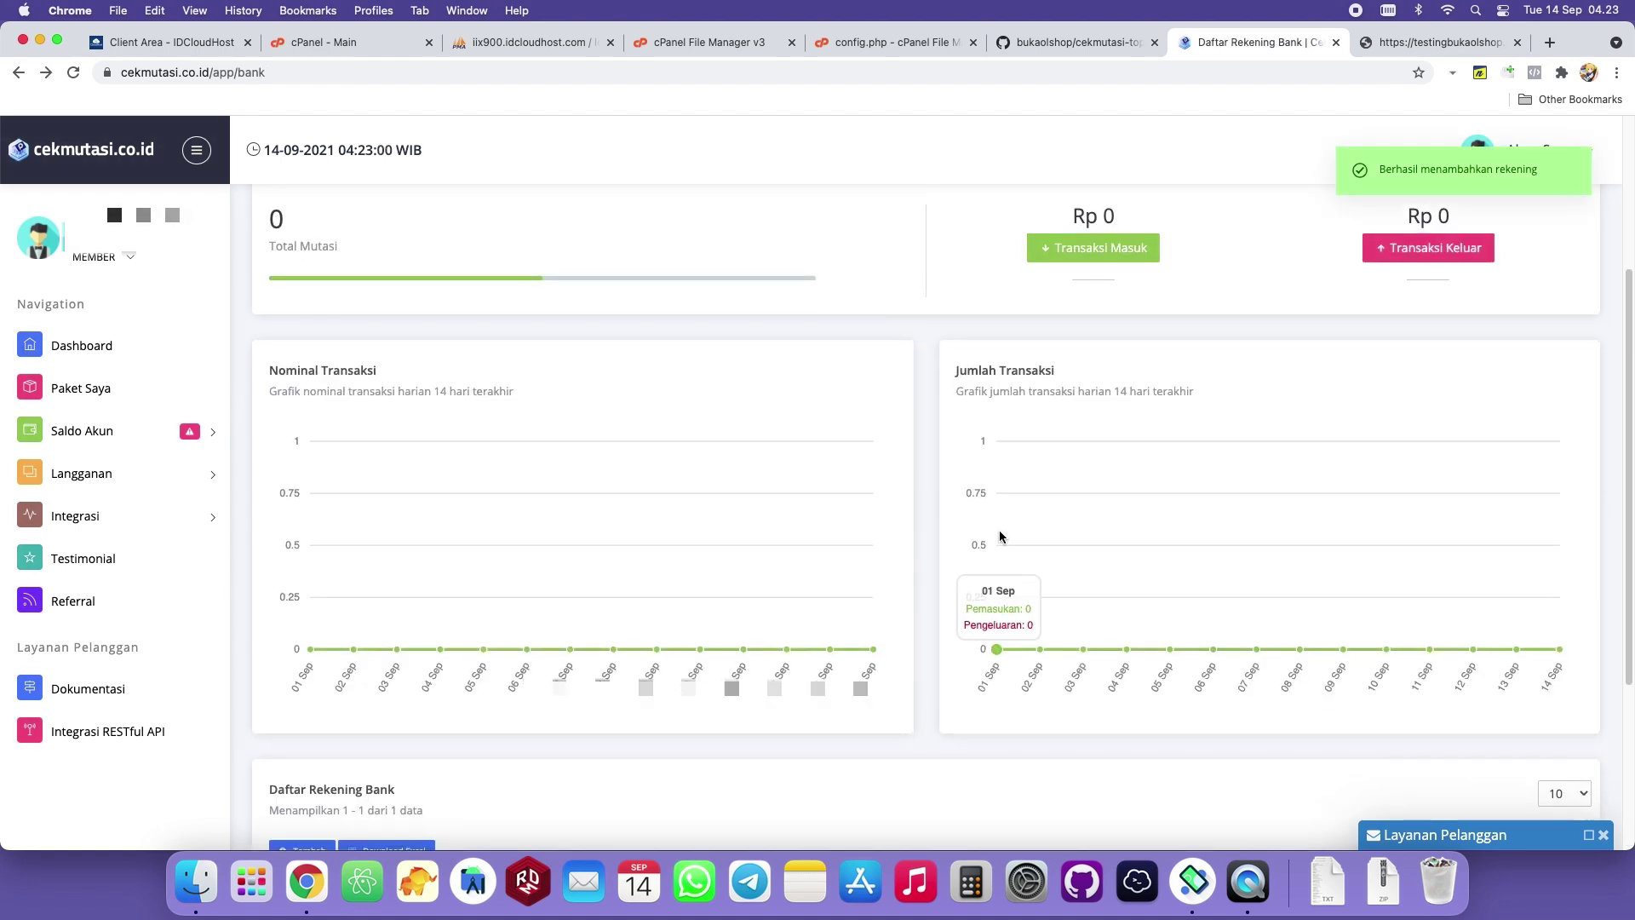
pyautogui.scroll(-5, 991, 502)
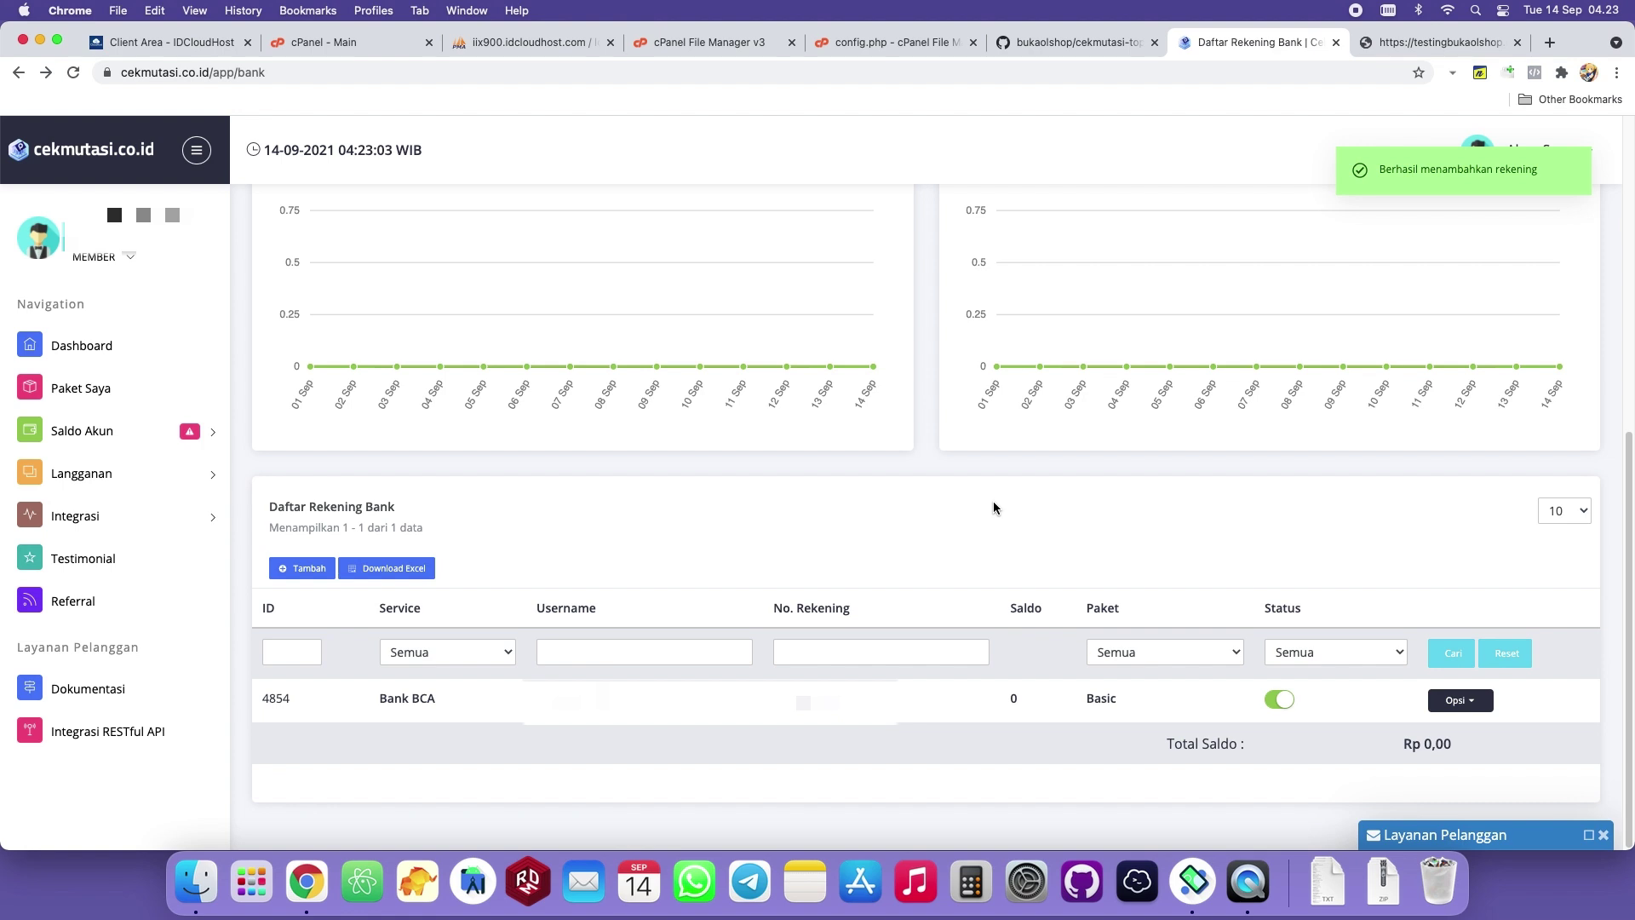
pyautogui.click(1460, 699)
pyautogui.click(1264, 728)
pyautogui.click(1456, 710)
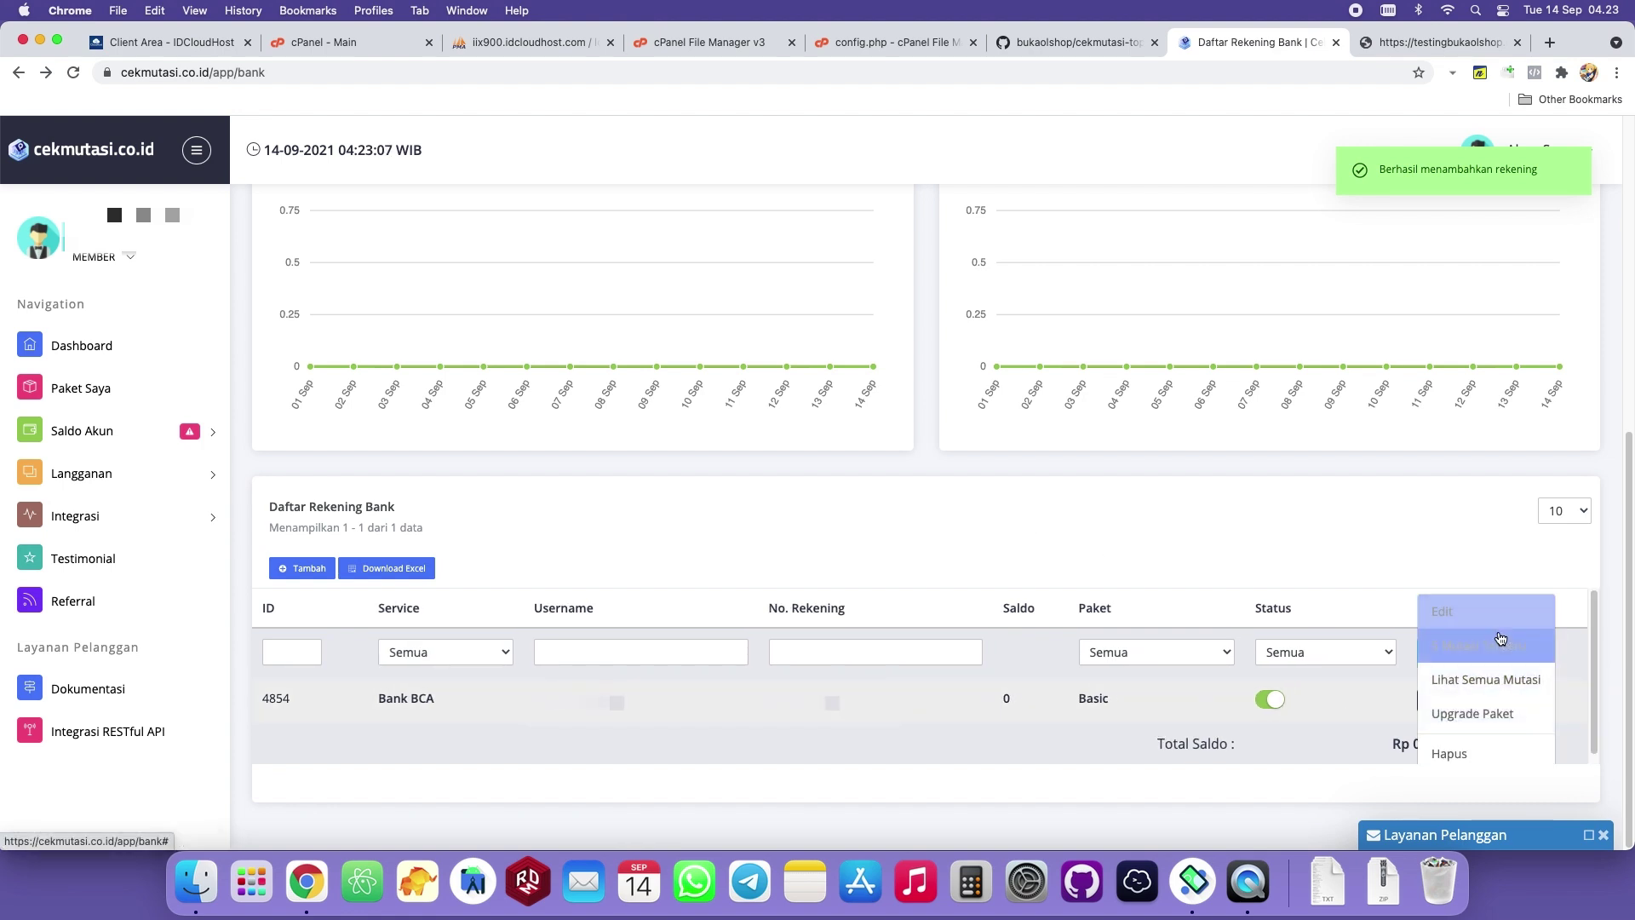
pyautogui.click(1449, 643)
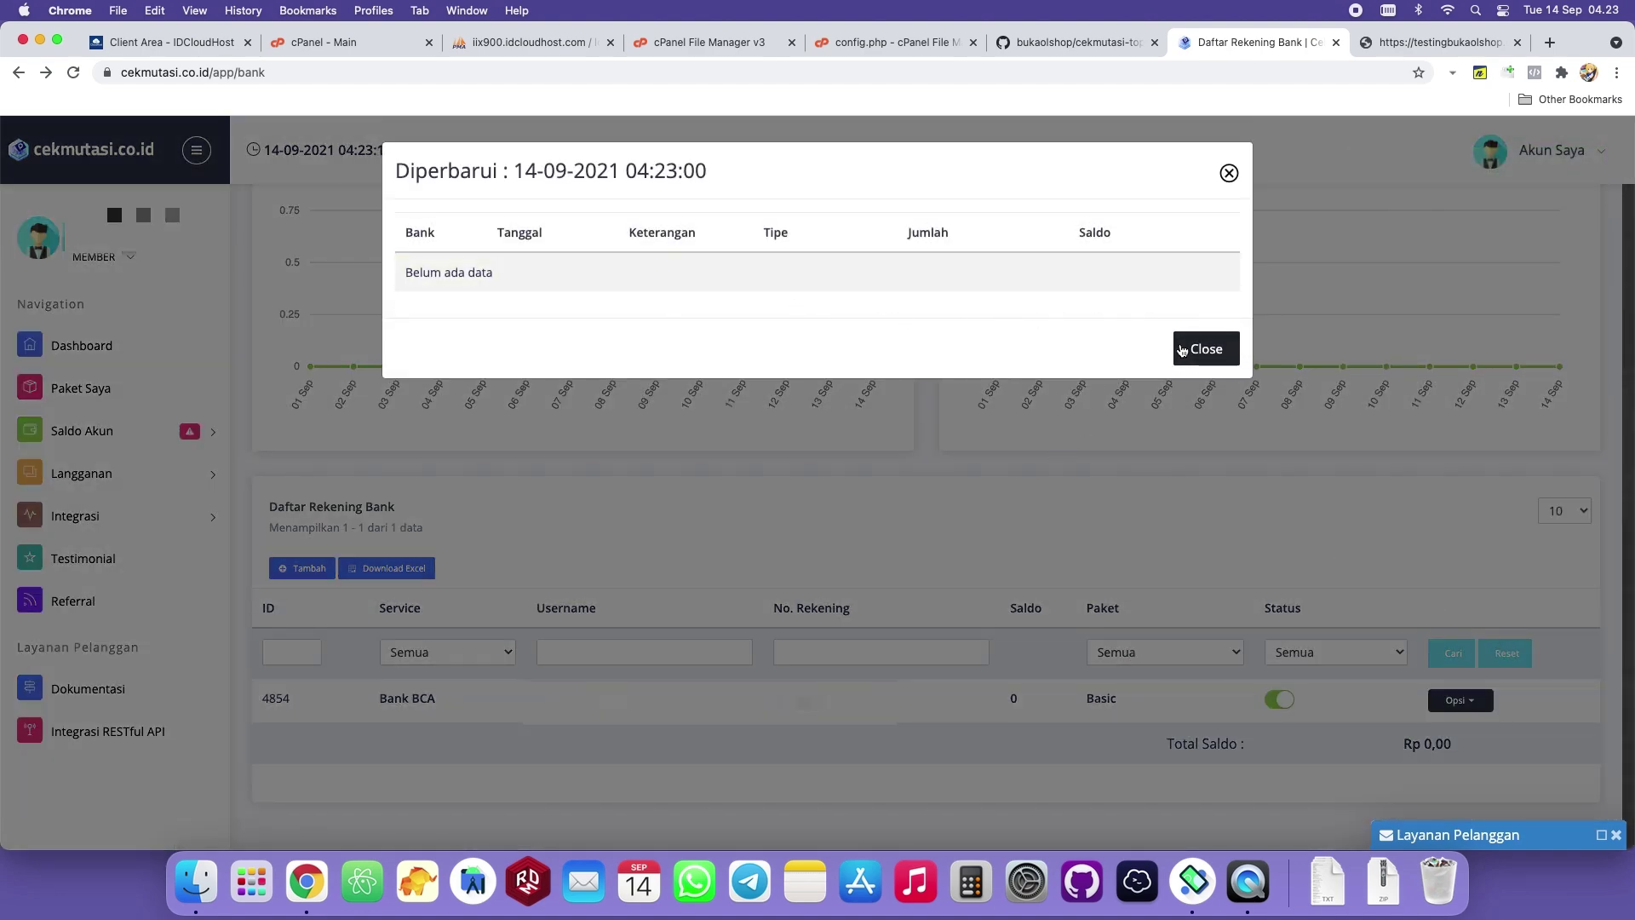
pyautogui.click(1191, 348)
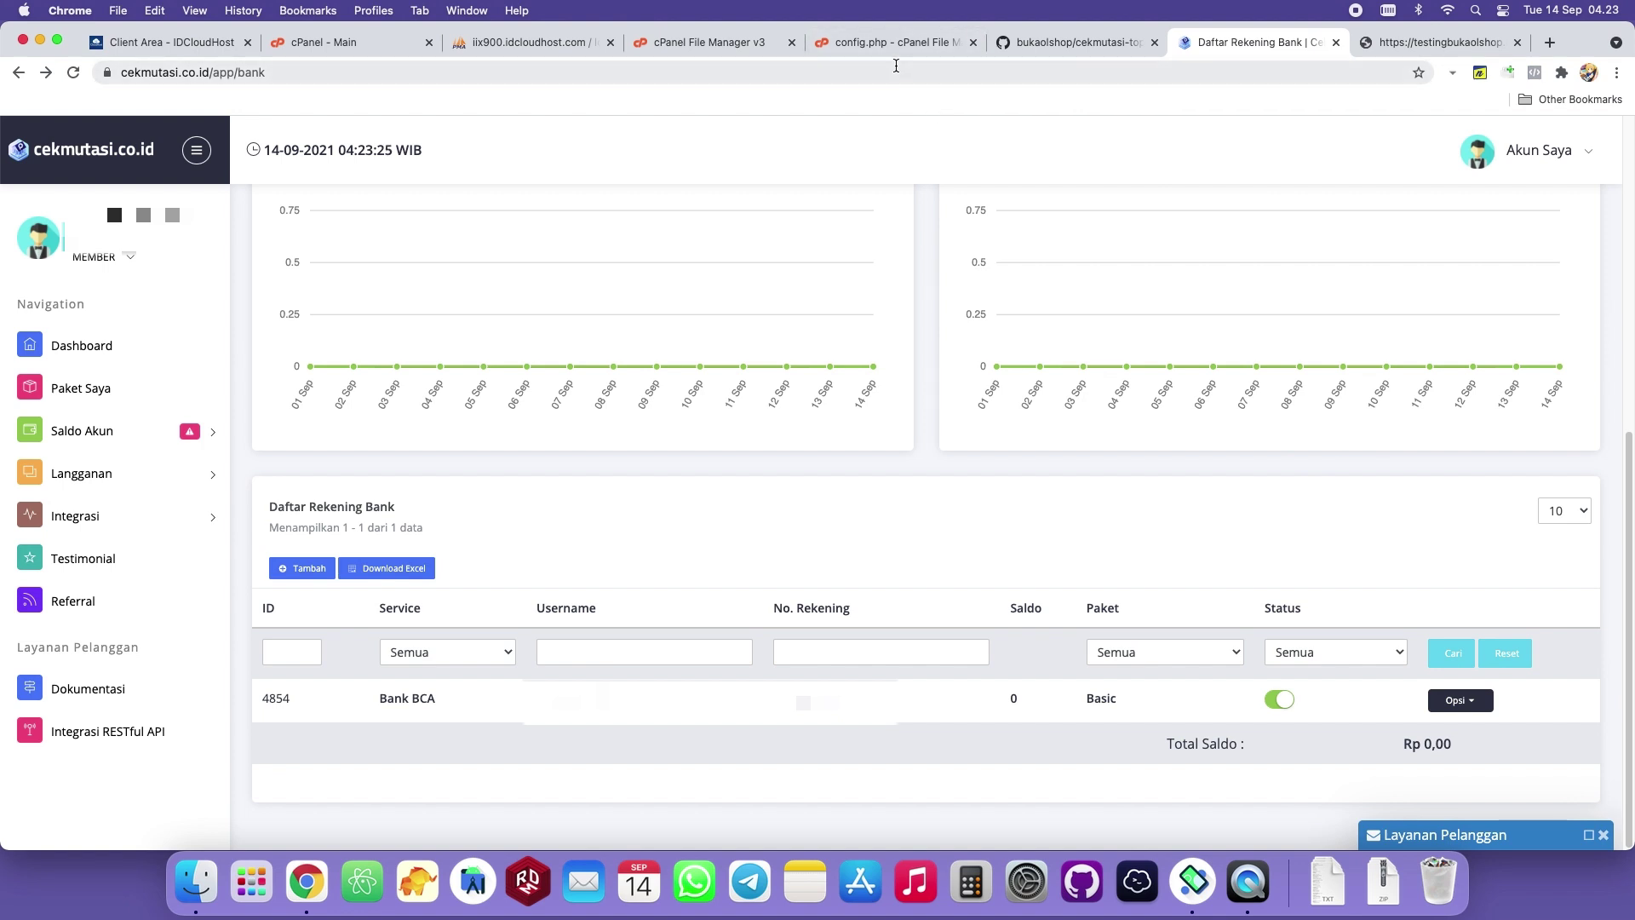
pyautogui.click(726, 45)
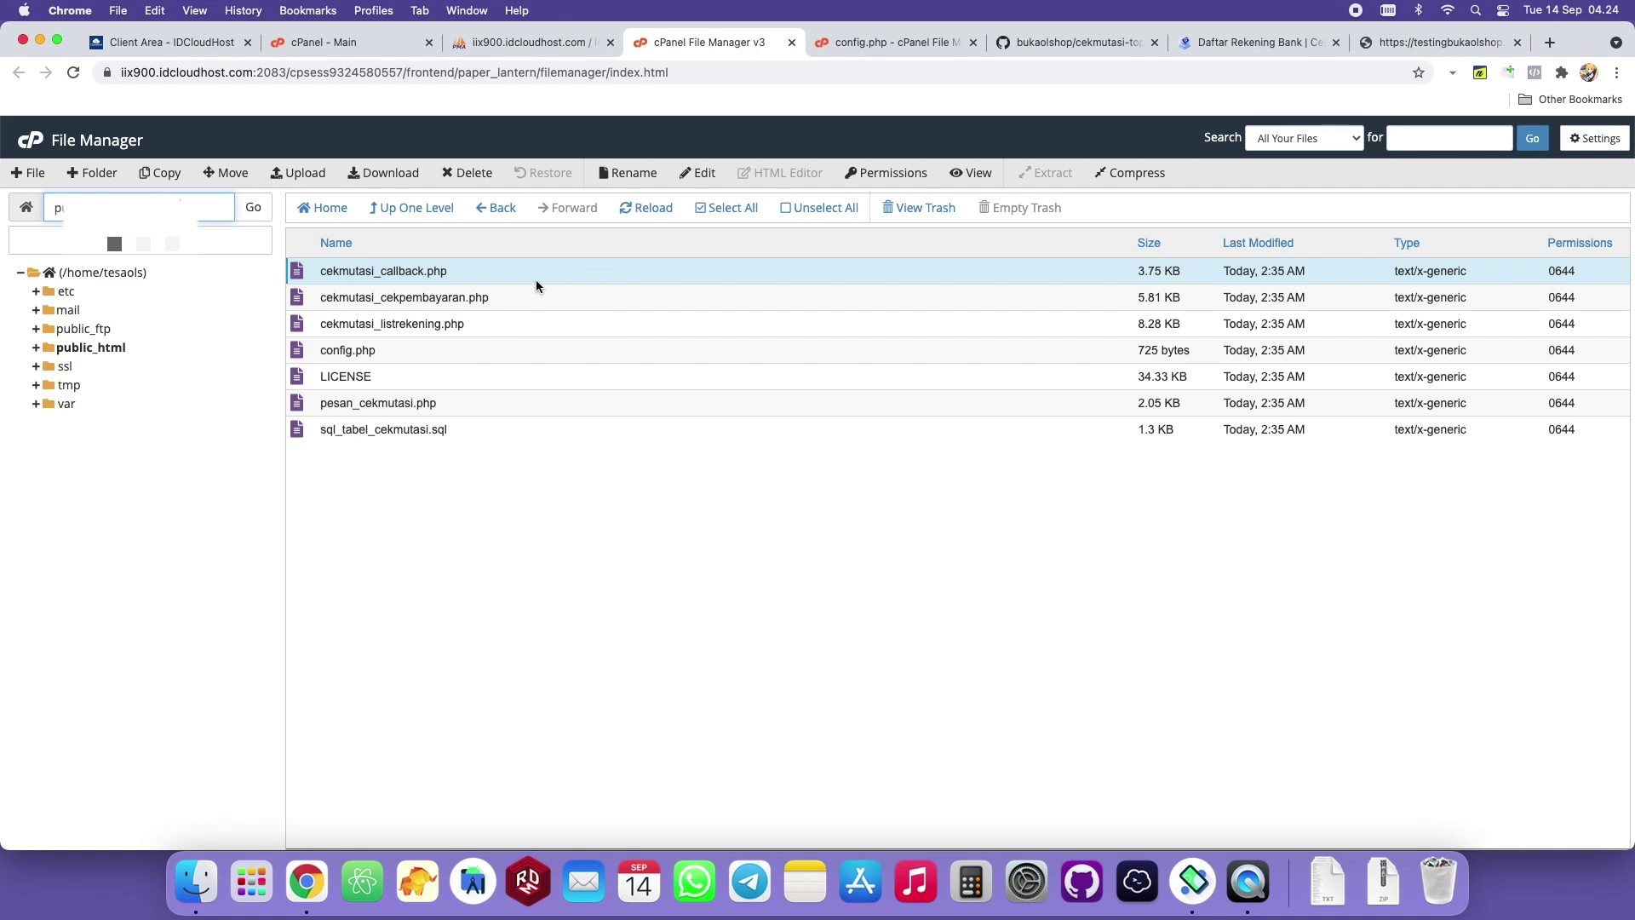
# Load cekmutasi_listrekening.php by swapping its file name into the test site's address.
pyautogui.click(477, 324)
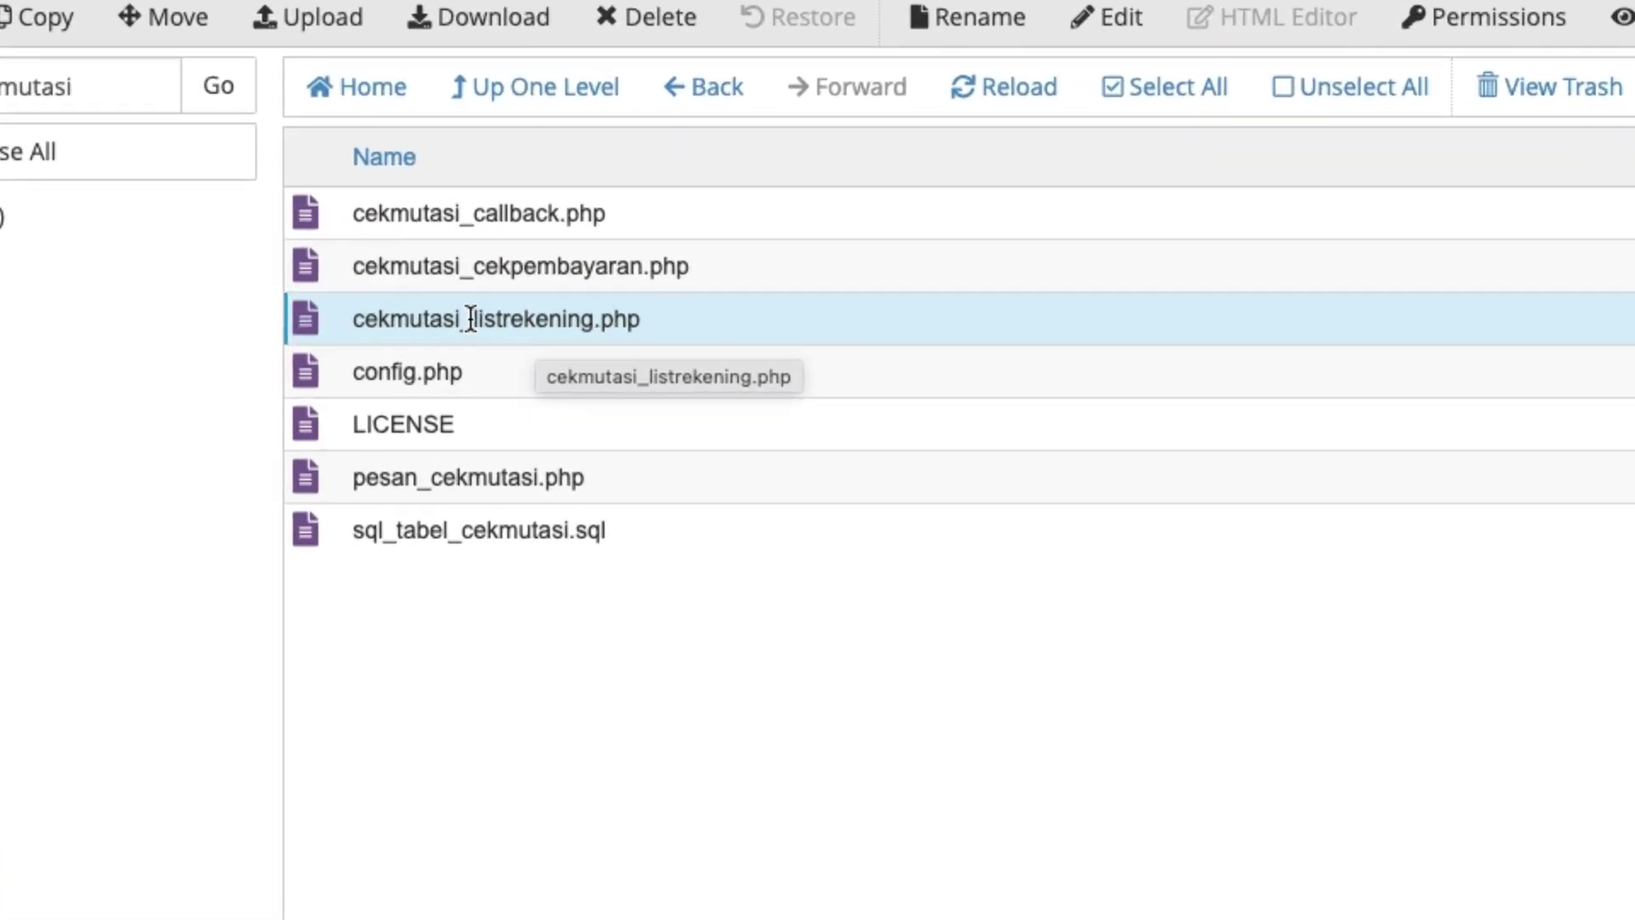
pyautogui.doubleClick(471, 320)
pyautogui.click(569, 324)
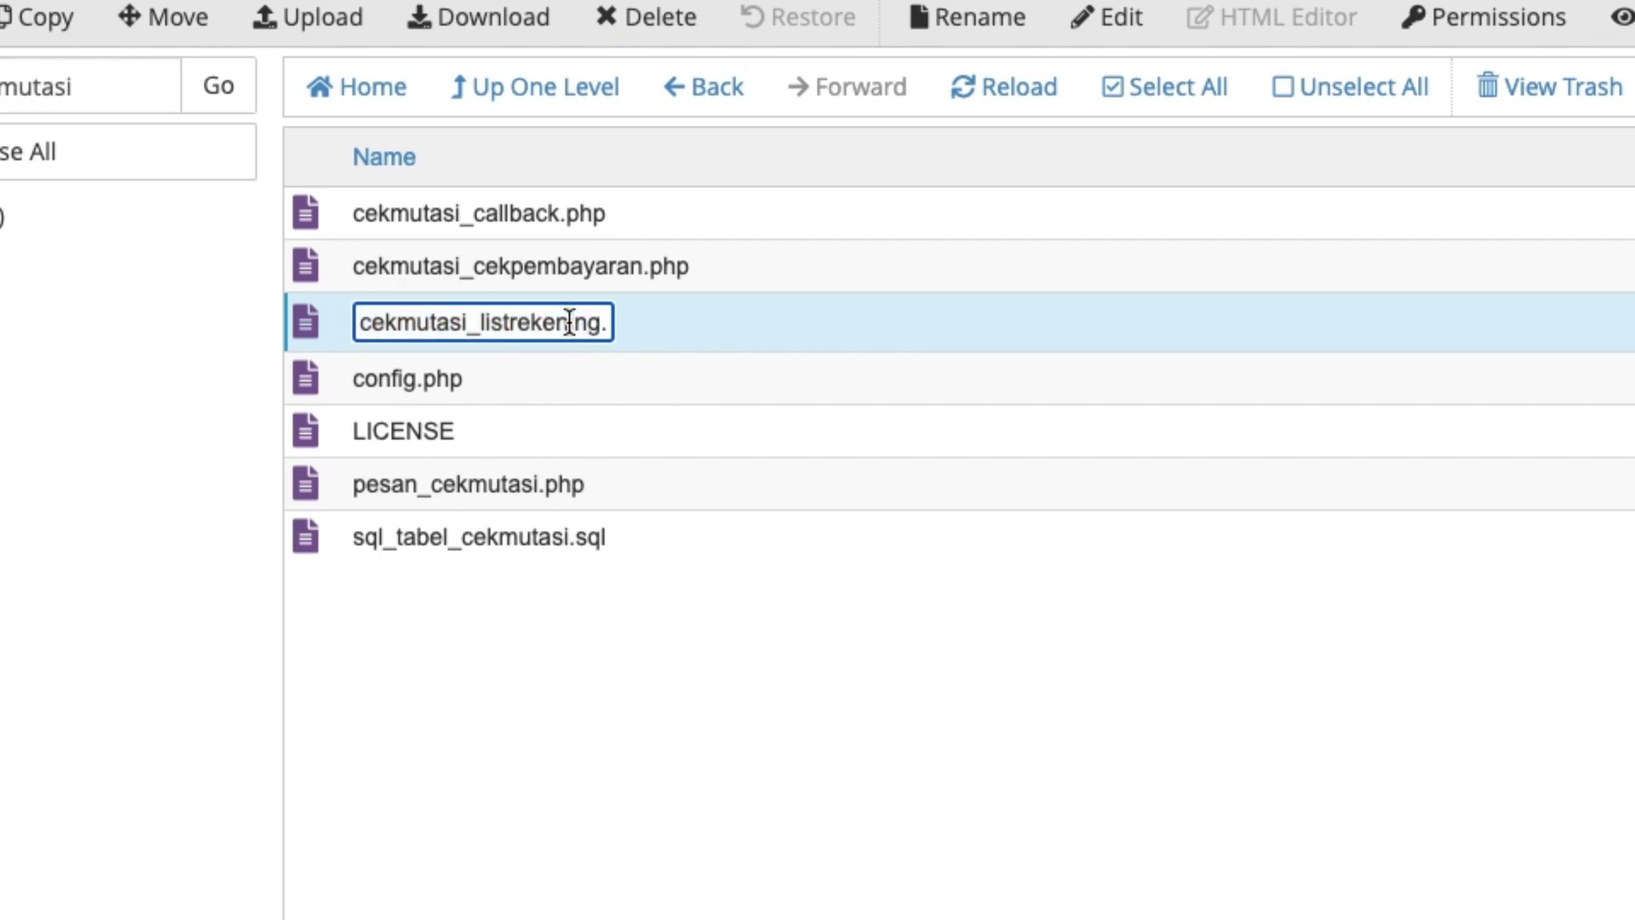
pyautogui.tripleClick(569, 324)
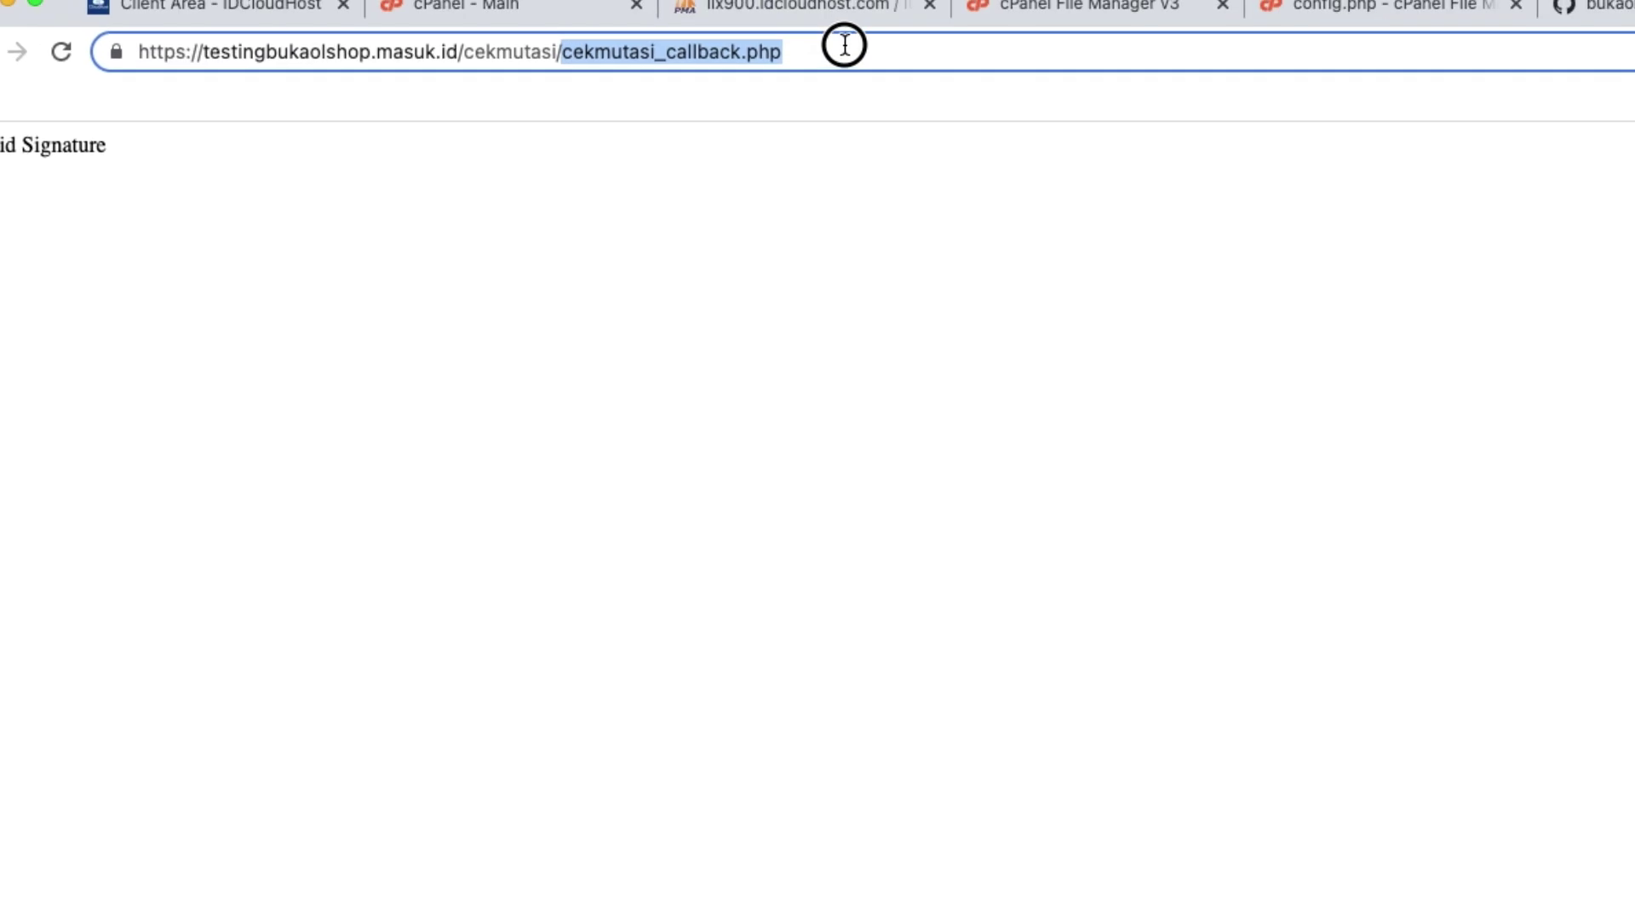
pyautogui.rightClick(738, 113)
pyautogui.click(819, 318)
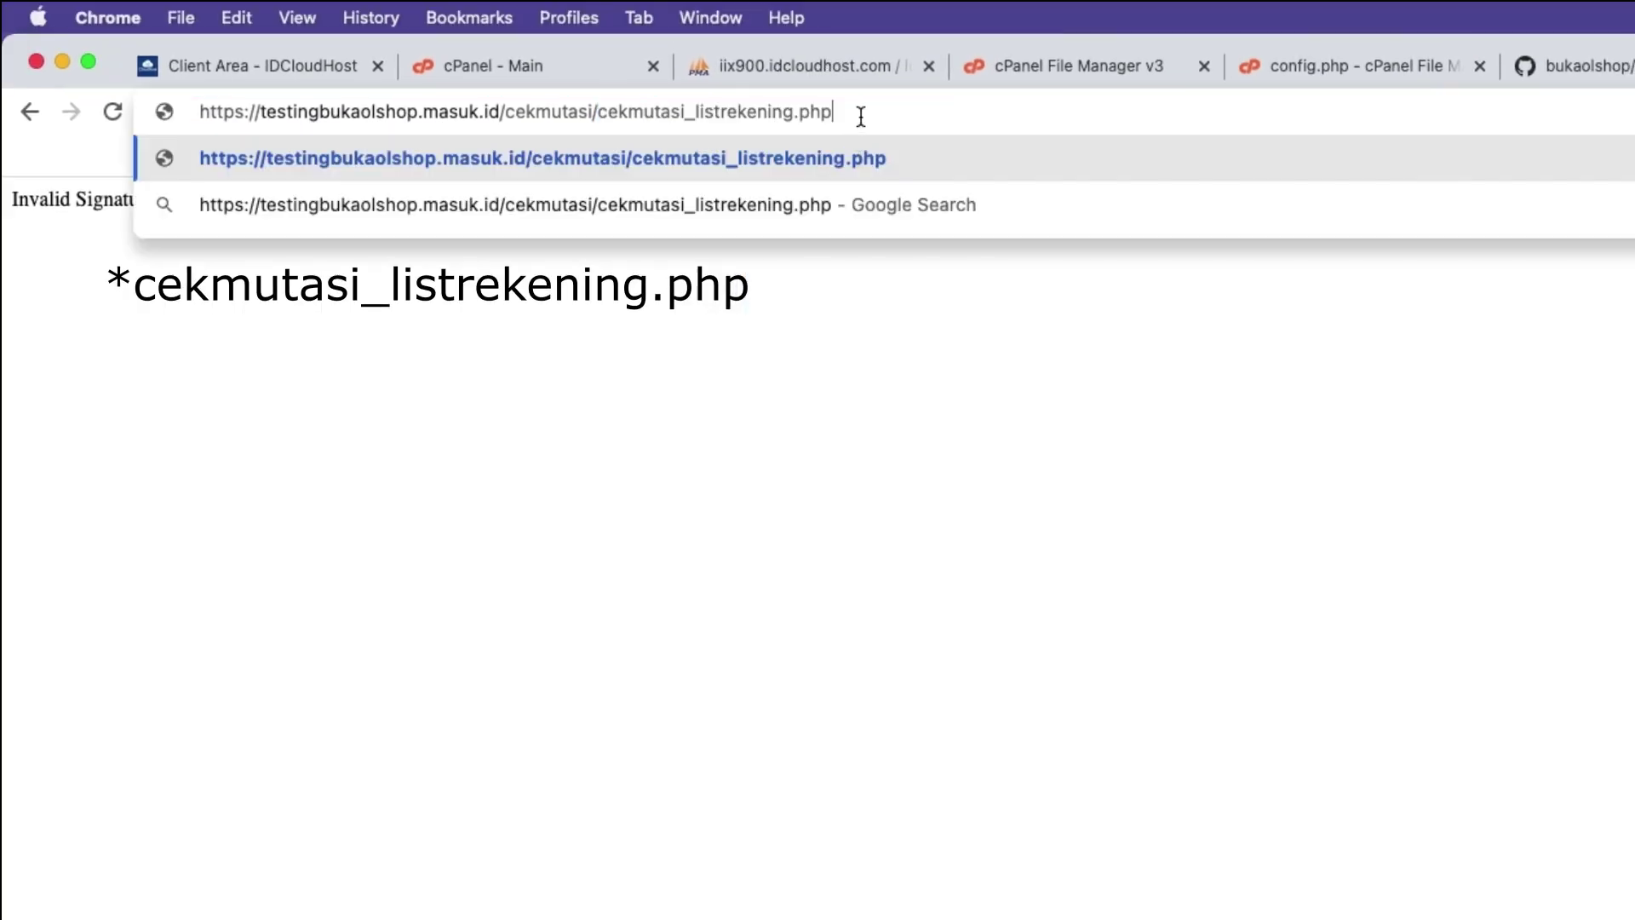
pyautogui.press('Return')
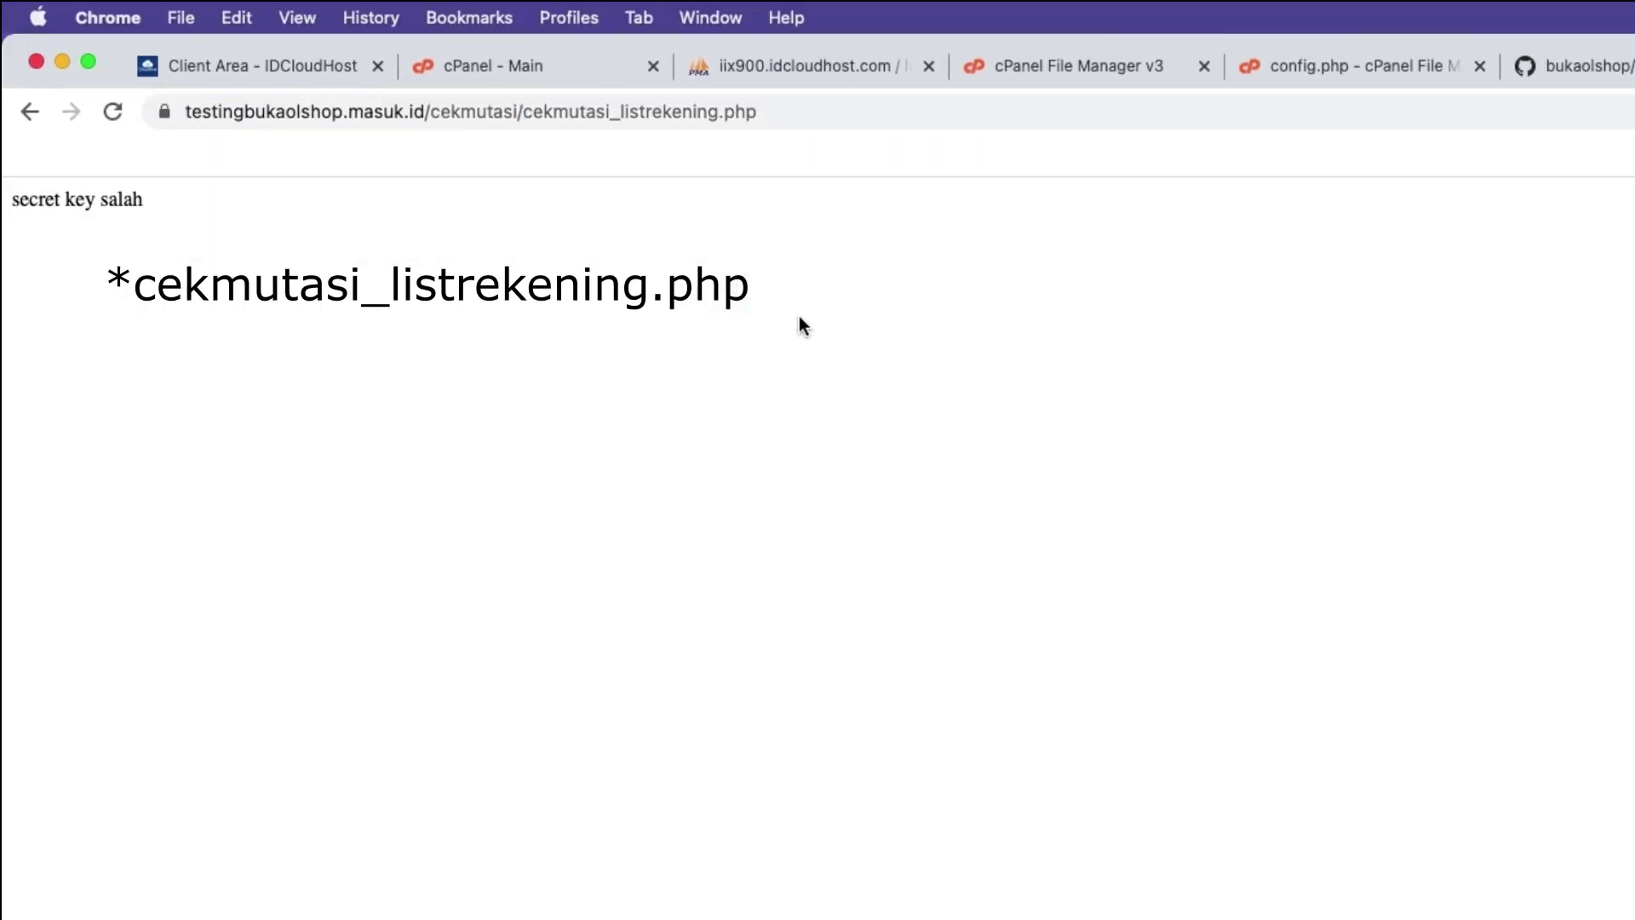
# Confirm the 'secret key salah' reply and copy the page's full address.
pyautogui.moveTo(16, 205); pyautogui.dragTo(182, 208)
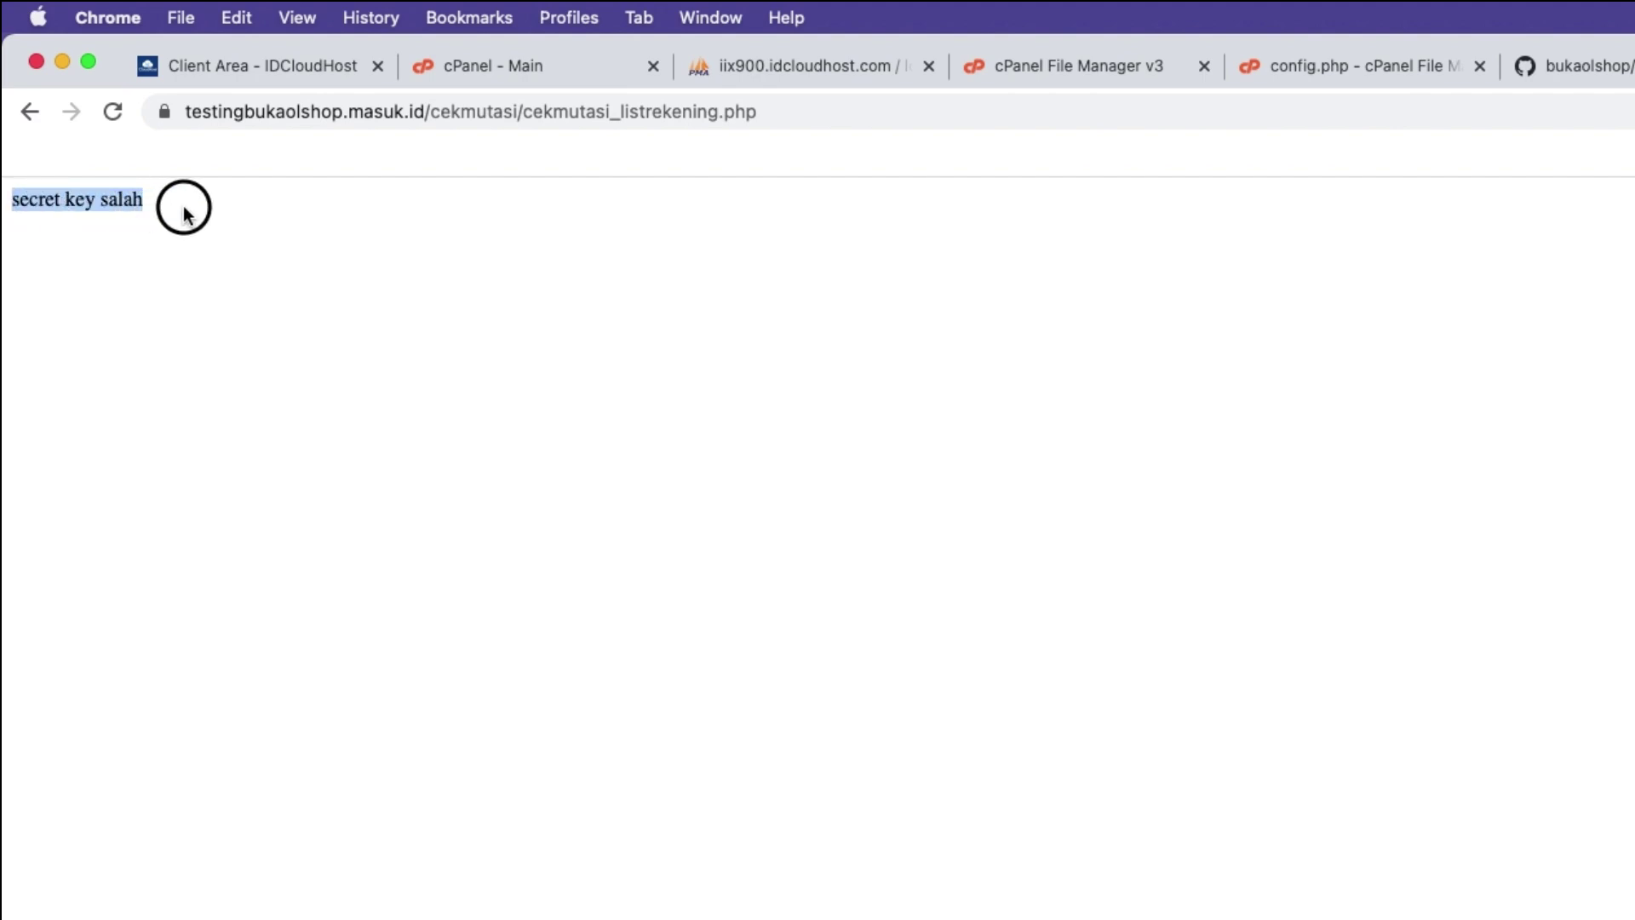
pyautogui.click(341, 193)
pyautogui.click(818, 114)
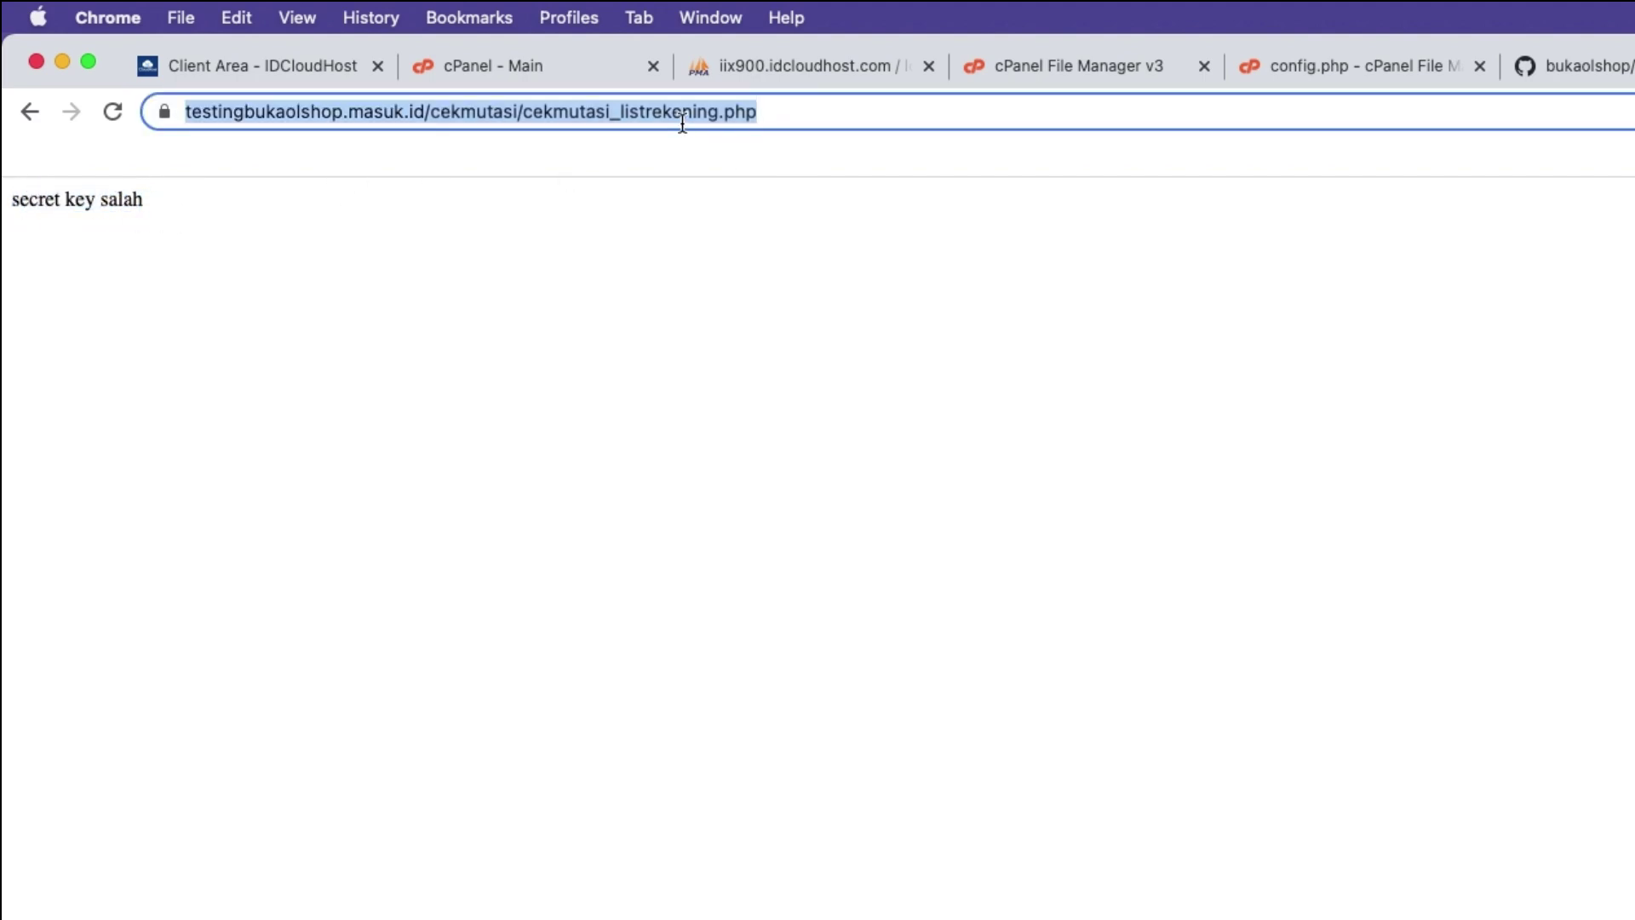
pyautogui.rightClick(682, 113)
pyautogui.click(736, 283)
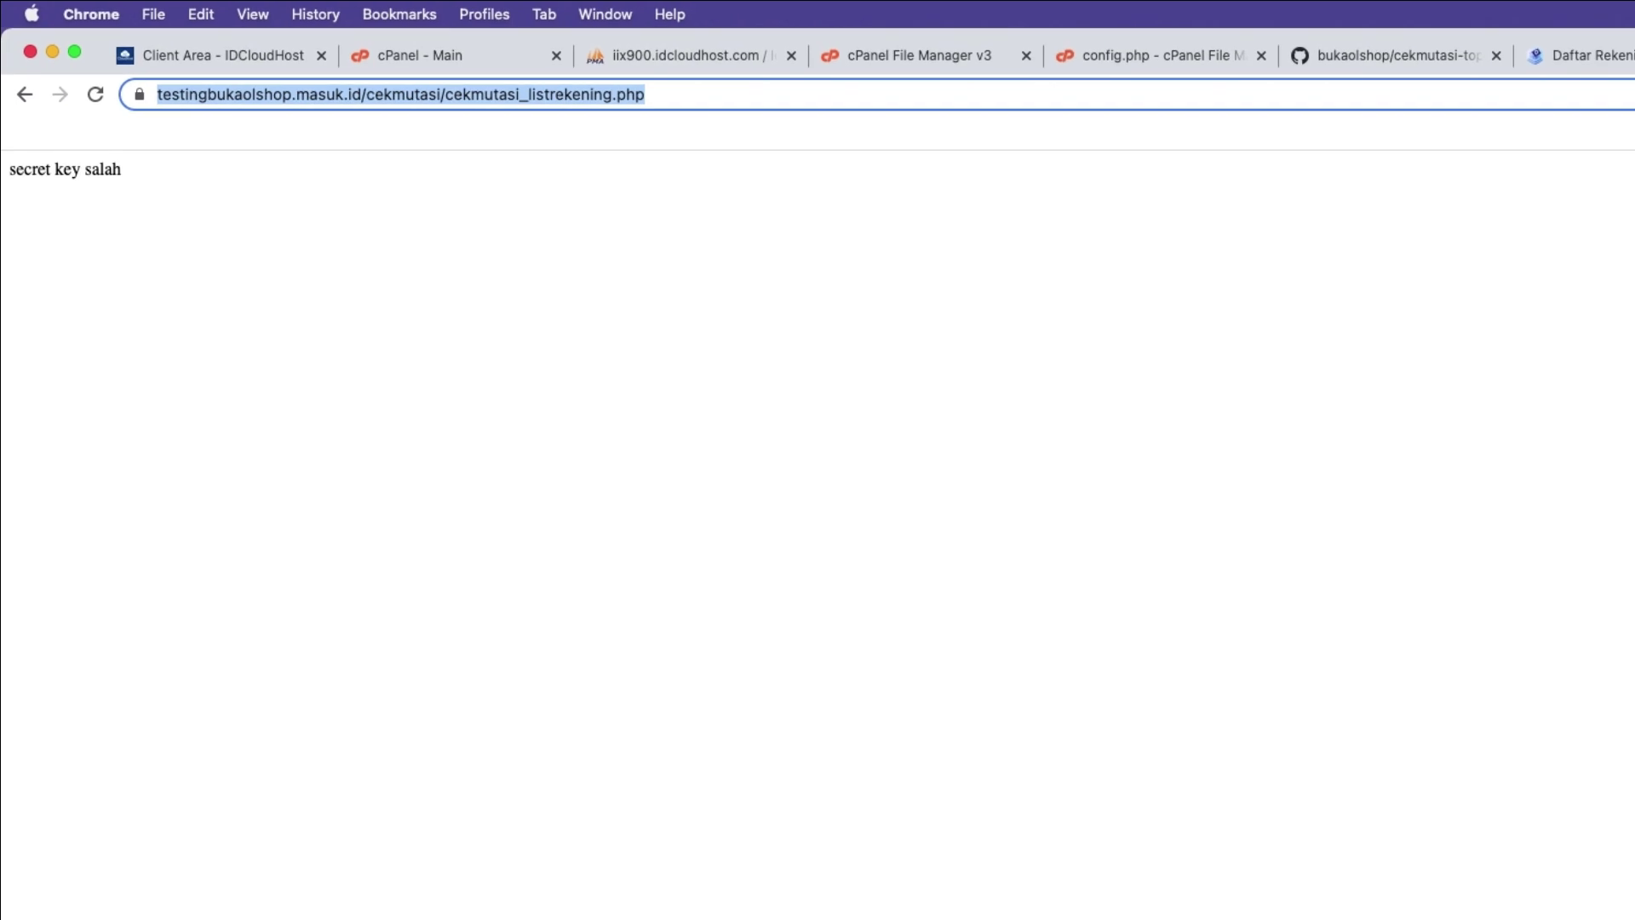
pyautogui.press('super+Tab')
pyautogui.scroll(-3, 997, 591)
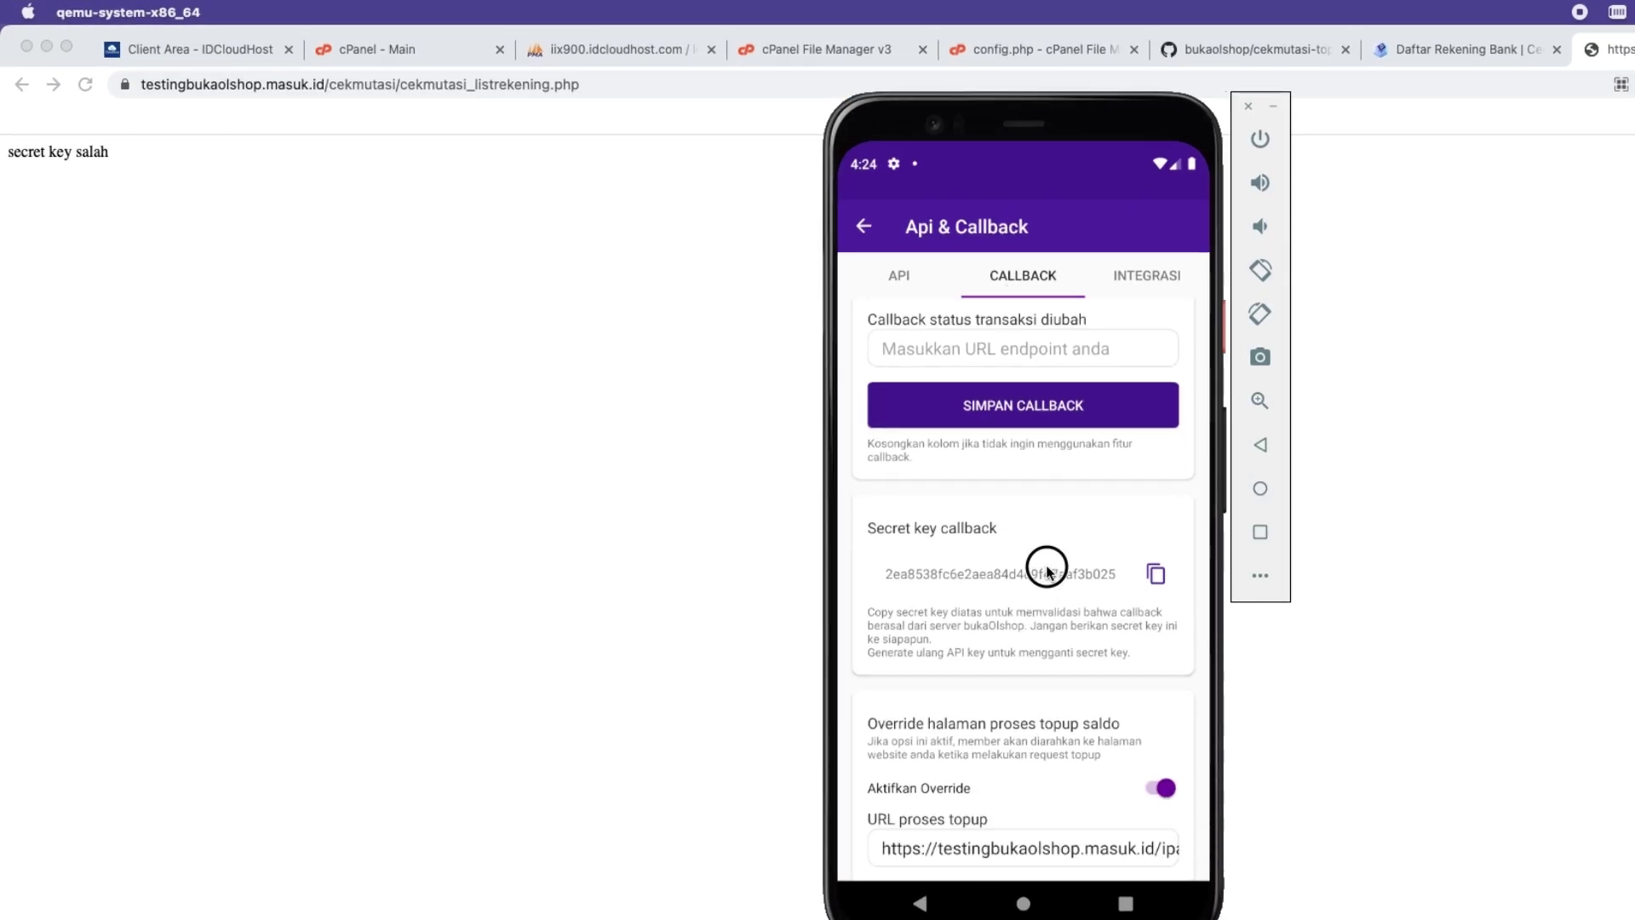
# Save the copied cekmutasi_listrekening.php address as the bukaOlshop URL proses topup.
pyautogui.doubleClick(978, 720)
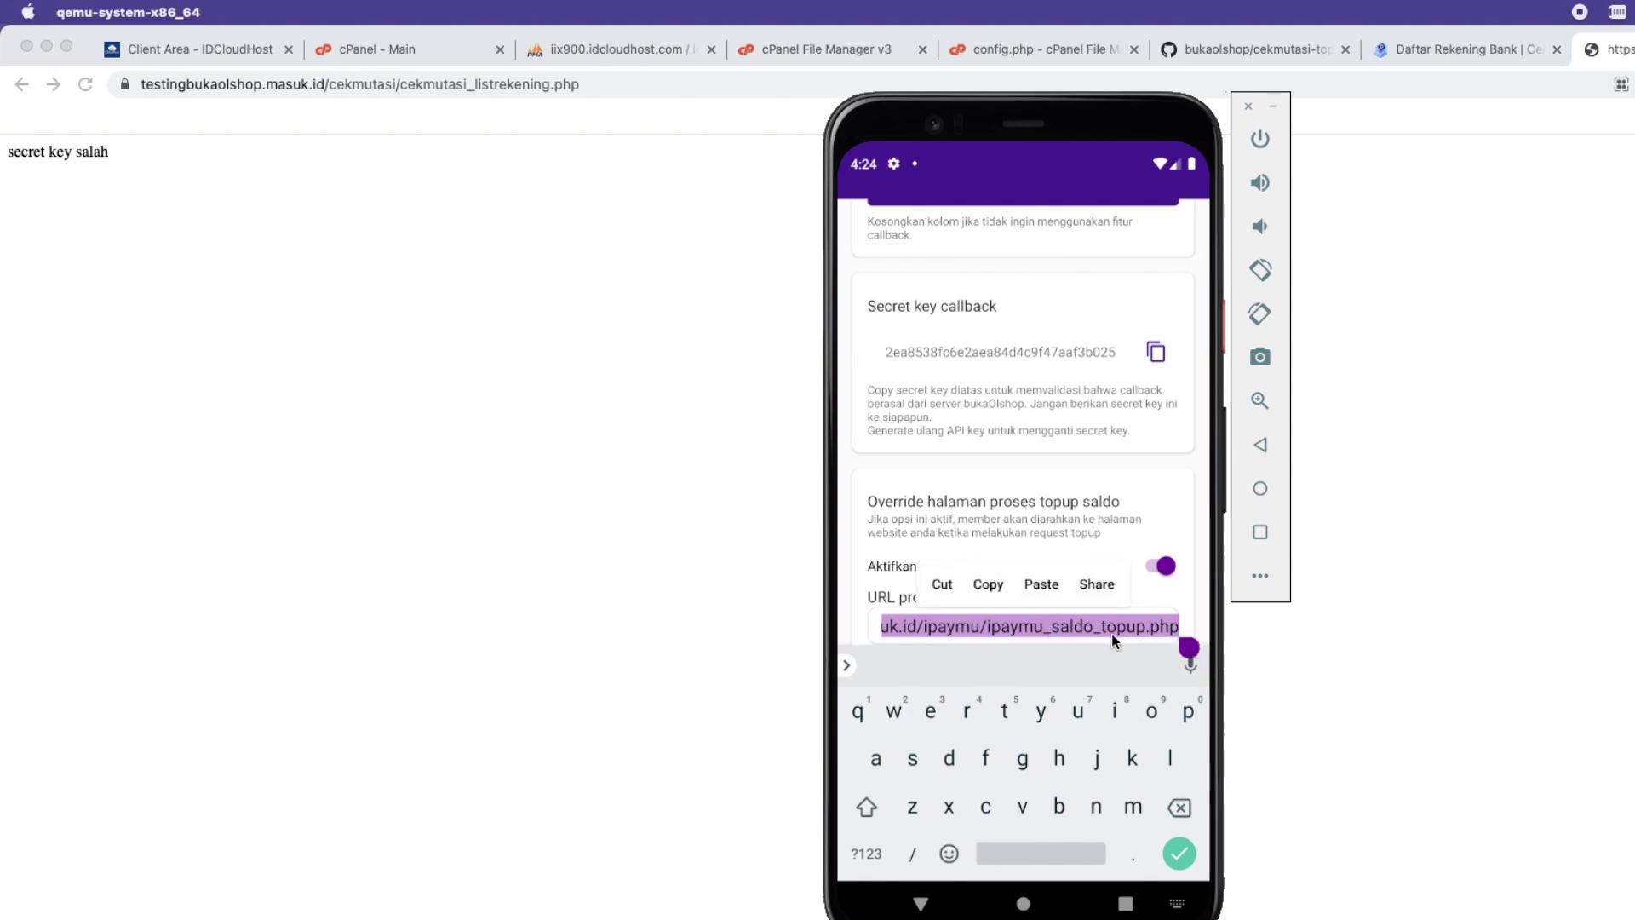
pyautogui.click(1045, 584)
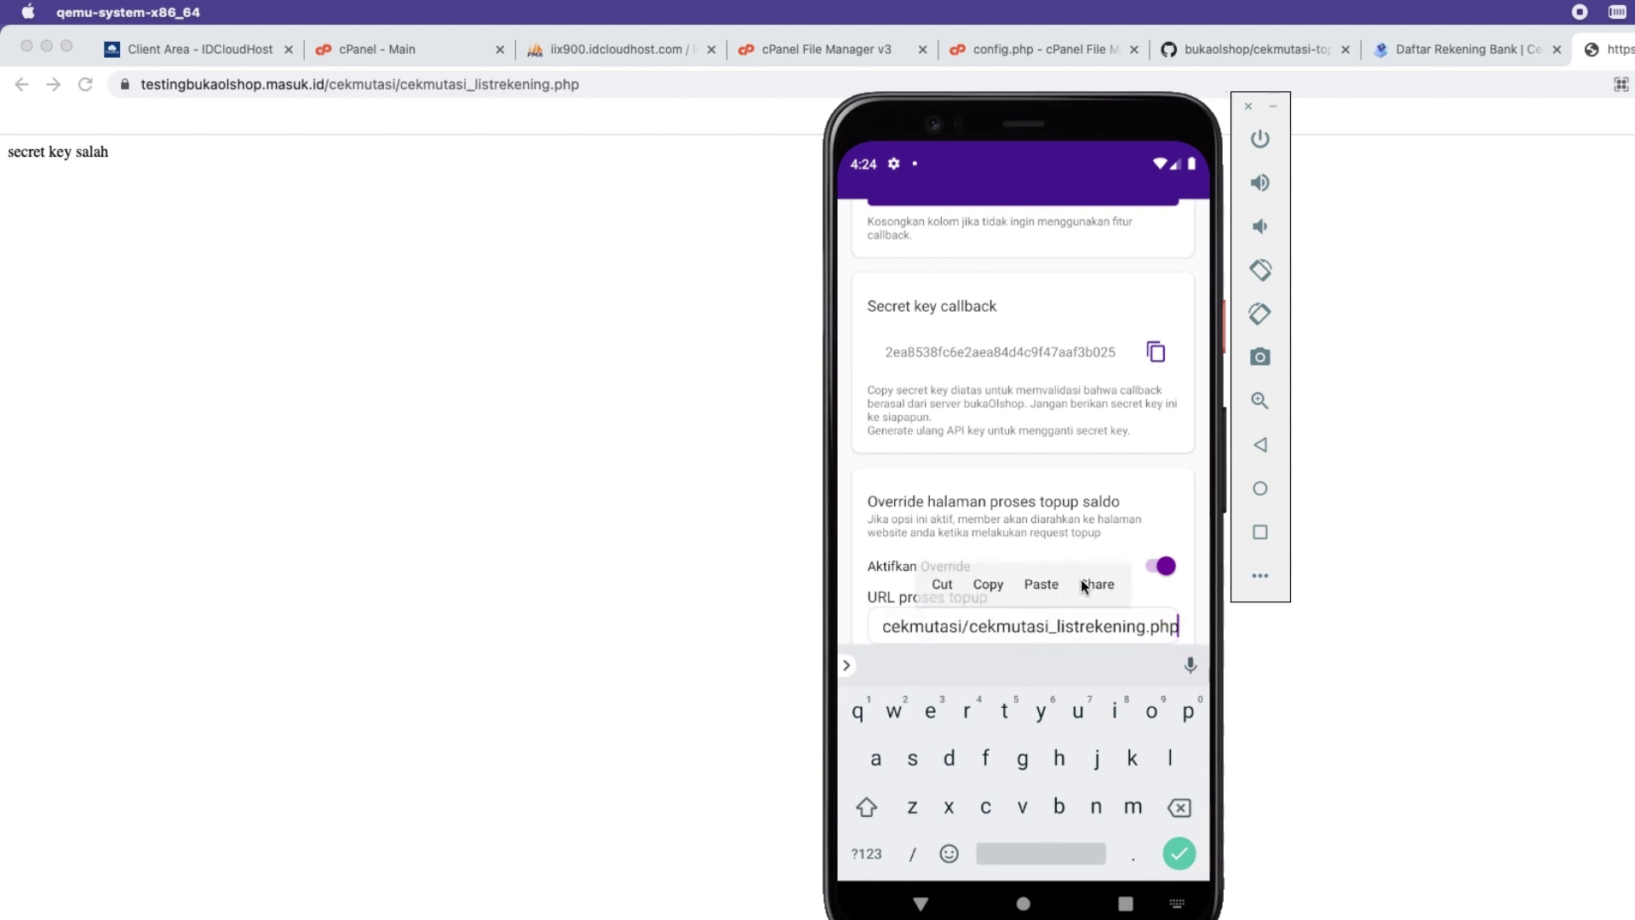
pyautogui.click(1261, 444)
pyautogui.click(1031, 774)
pyautogui.click(1130, 596)
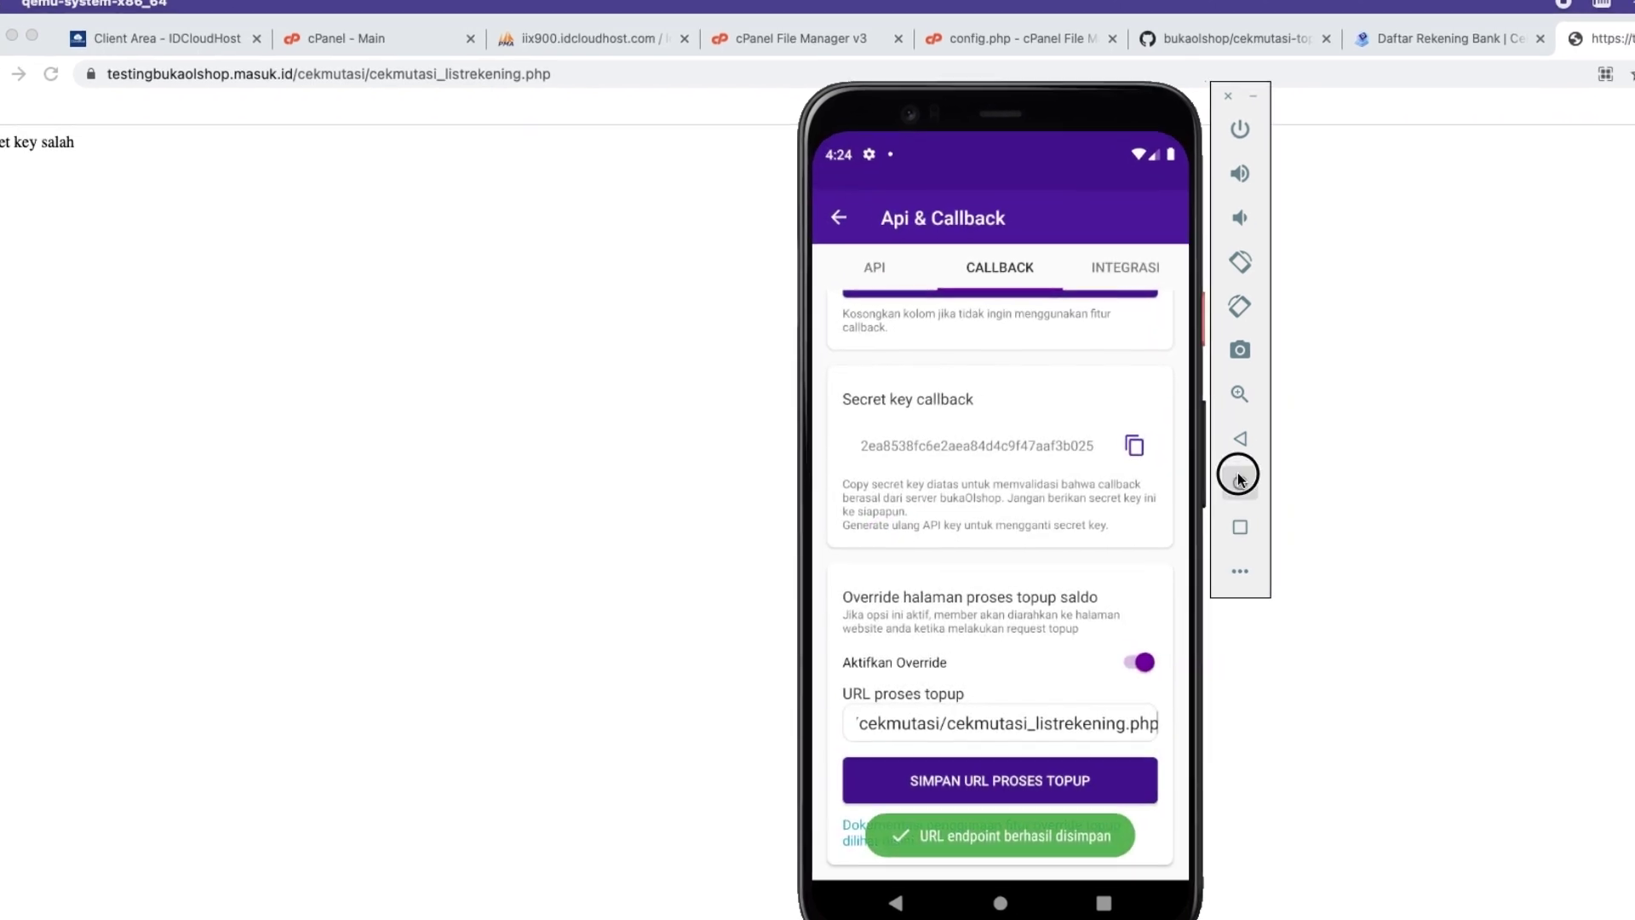
# In the shop app, cancel the pending SaldoKu top-up.
pyautogui.press('super+shift+h')
pyautogui.scroll(-2, 908, 332)
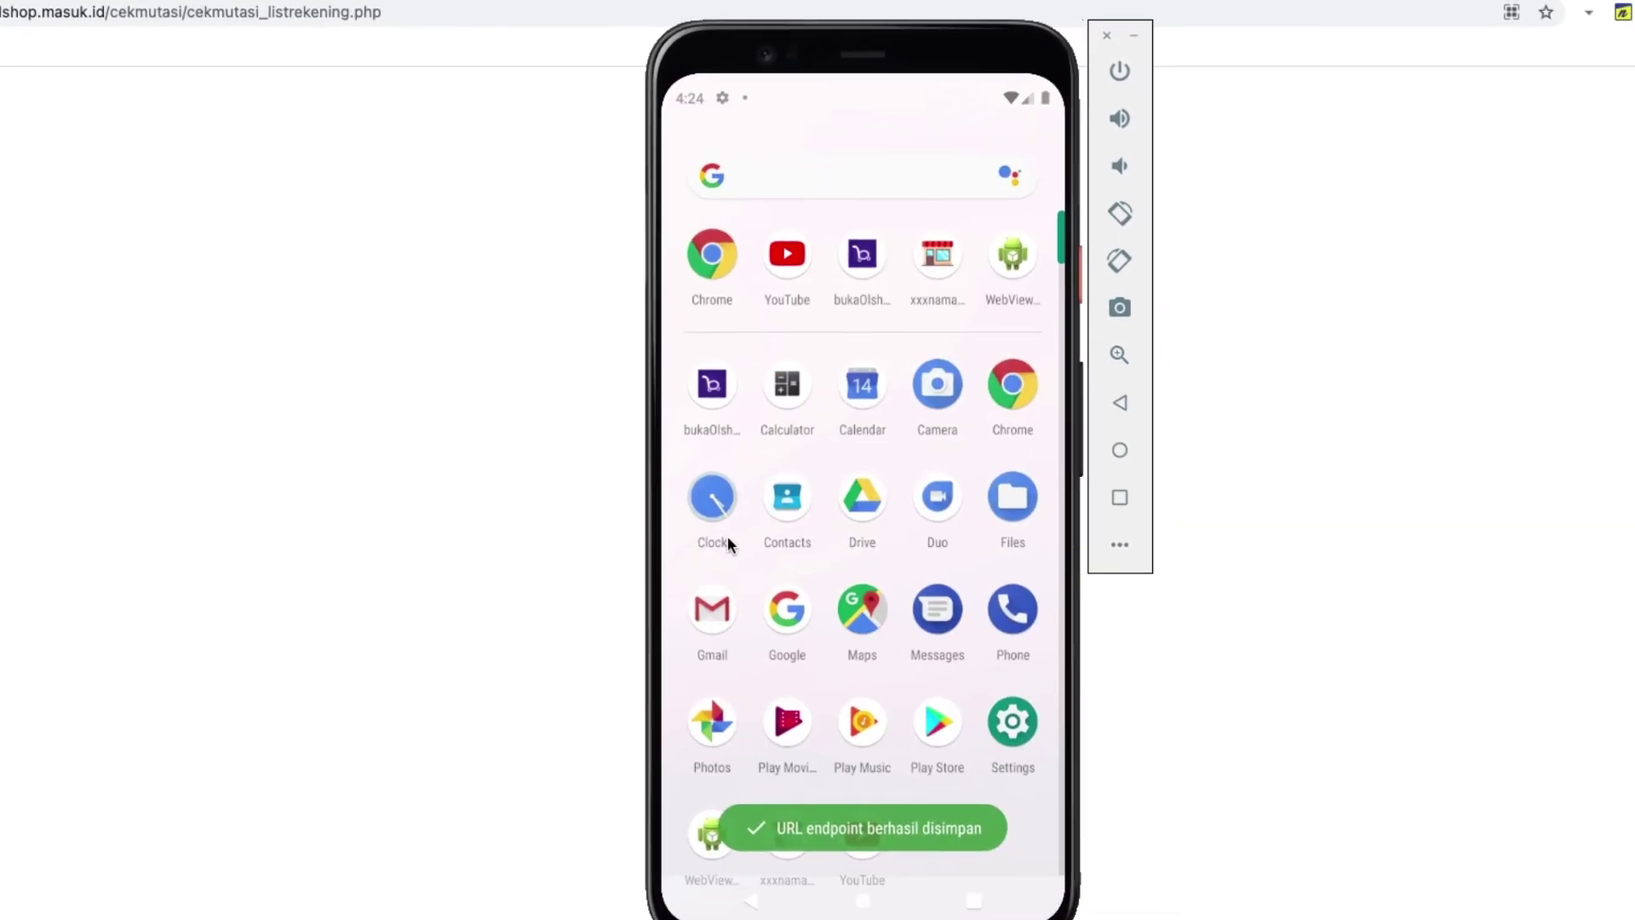
pyautogui.click(754, 831)
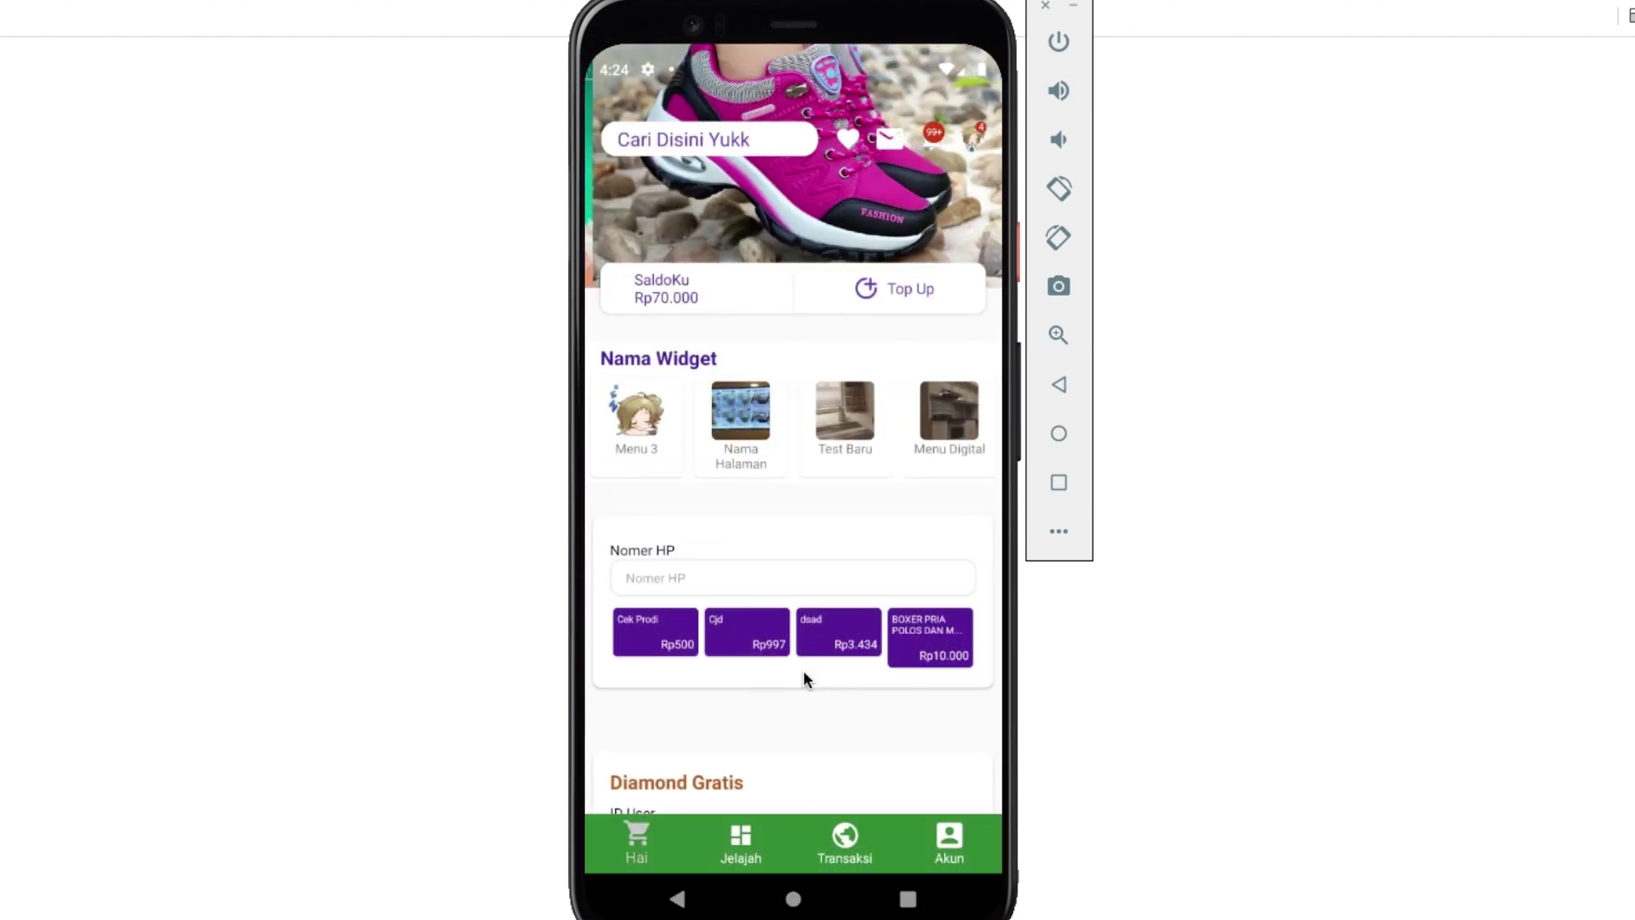
pyautogui.click(886, 289)
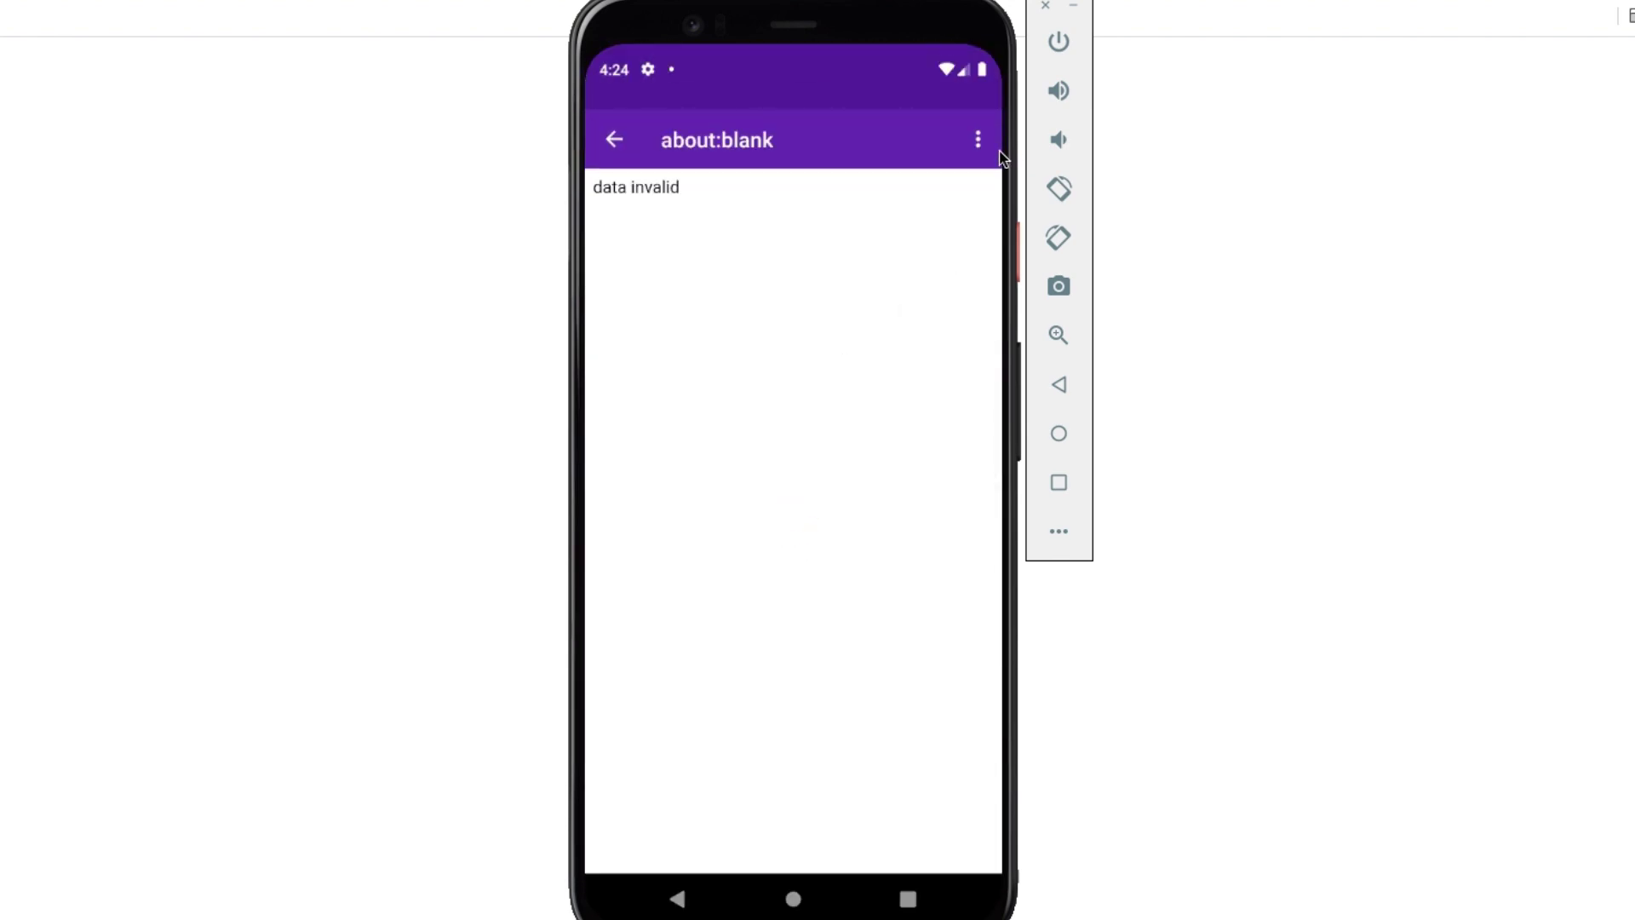
pyautogui.click(980, 141)
pyautogui.click(935, 153)
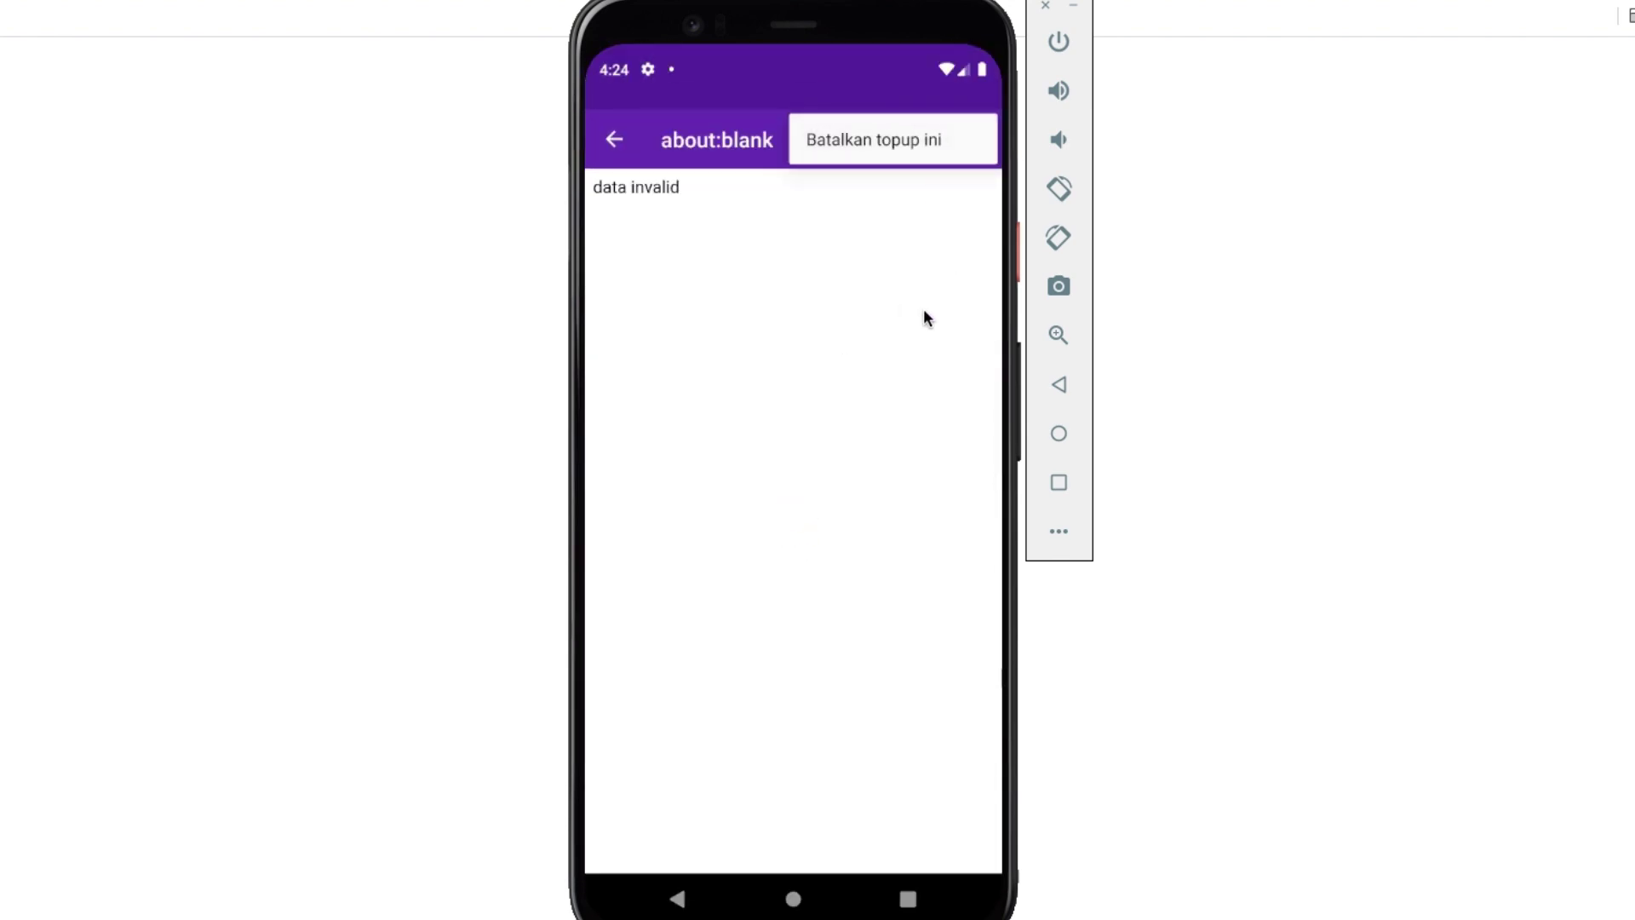
pyautogui.click(907, 549)
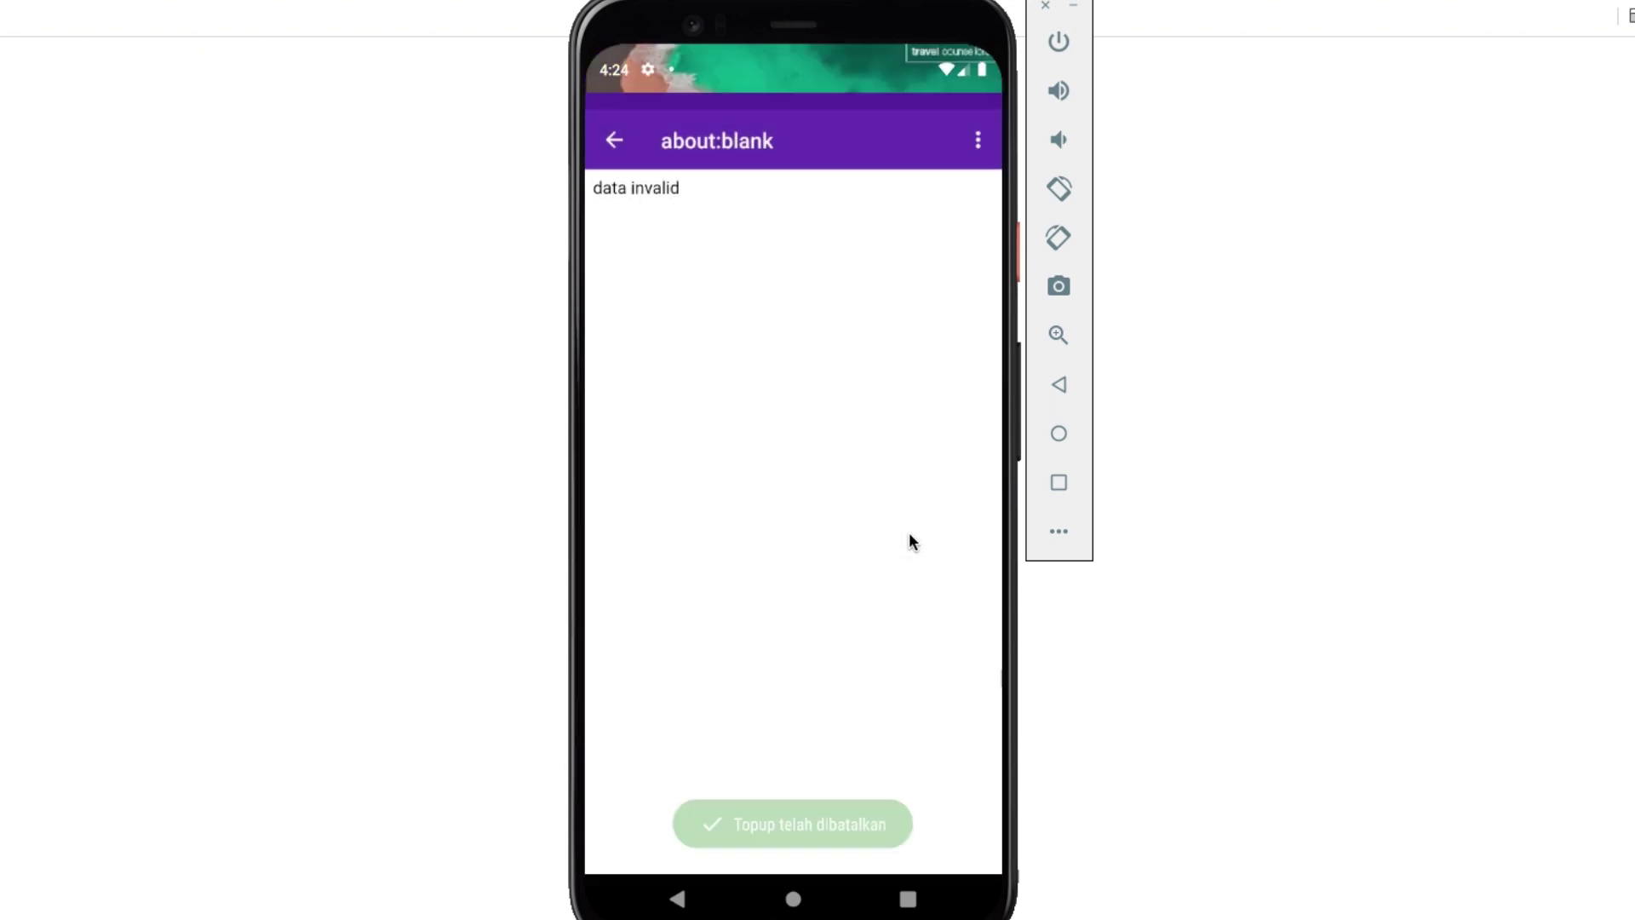
# Request a new Rp50.000 SaldoKu top-up.
pyautogui.click(903, 289)
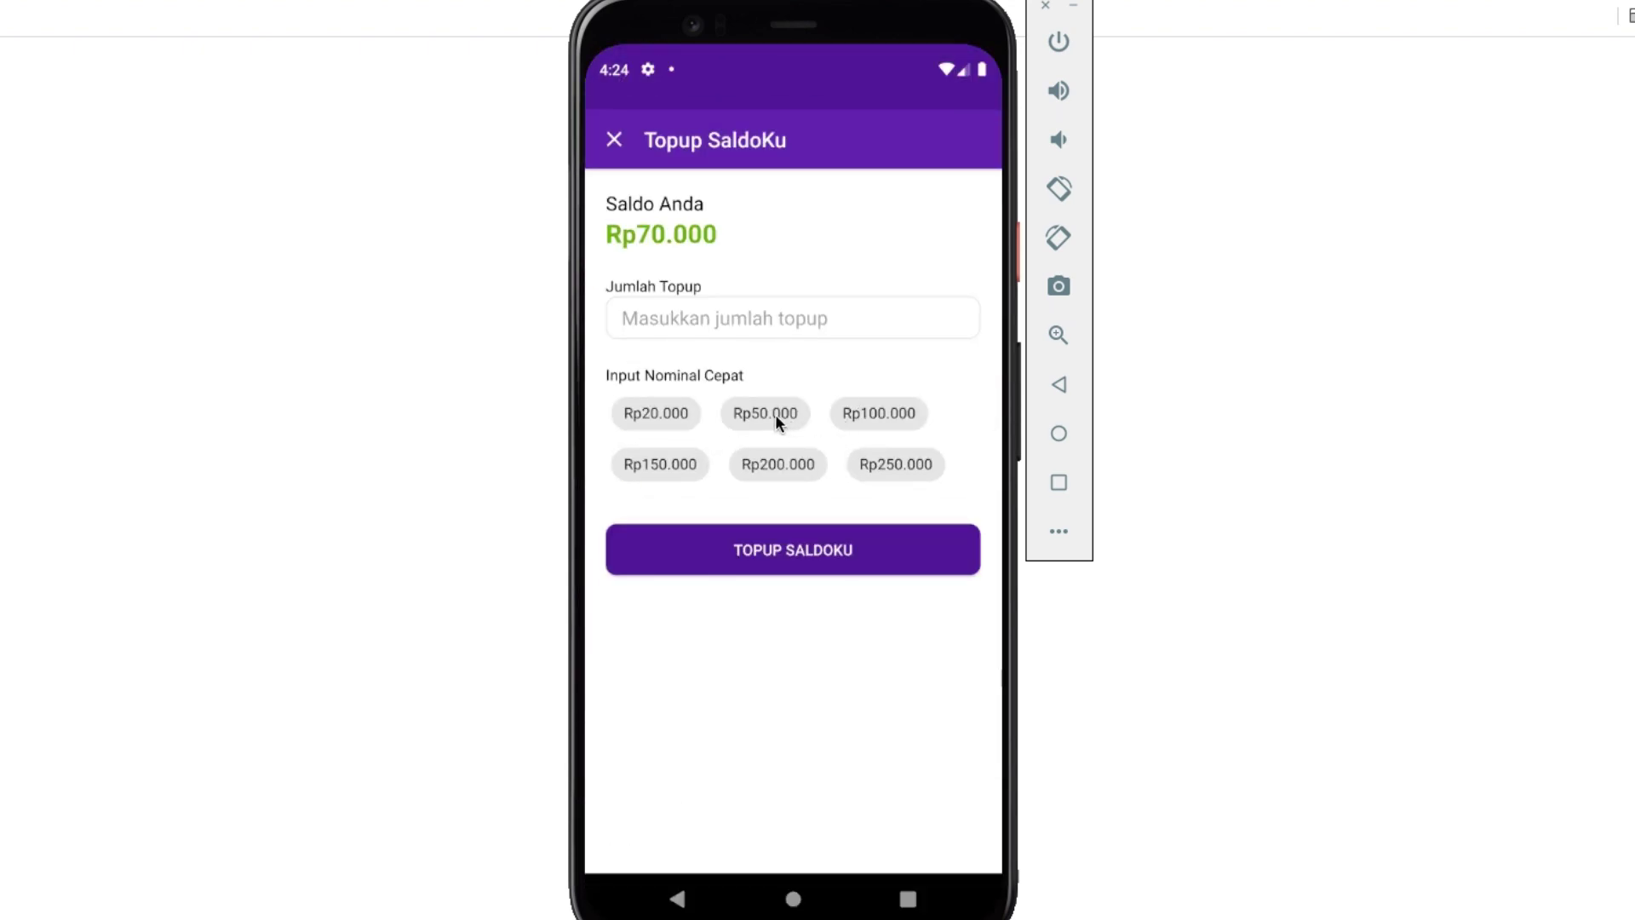
pyautogui.click(760, 421)
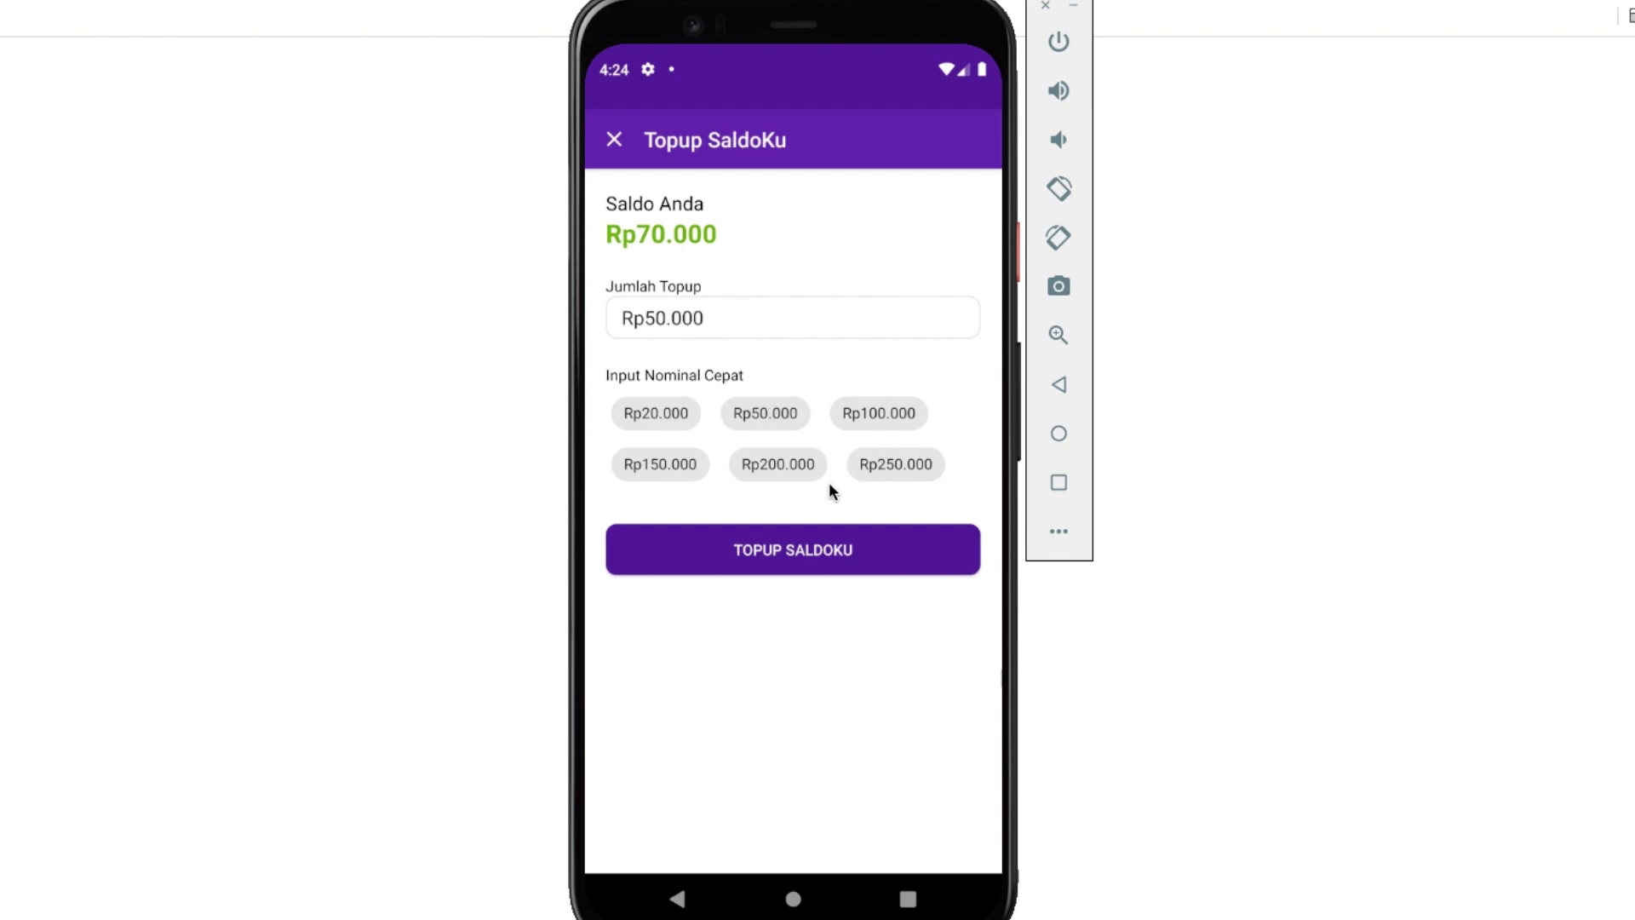
pyautogui.click(839, 546)
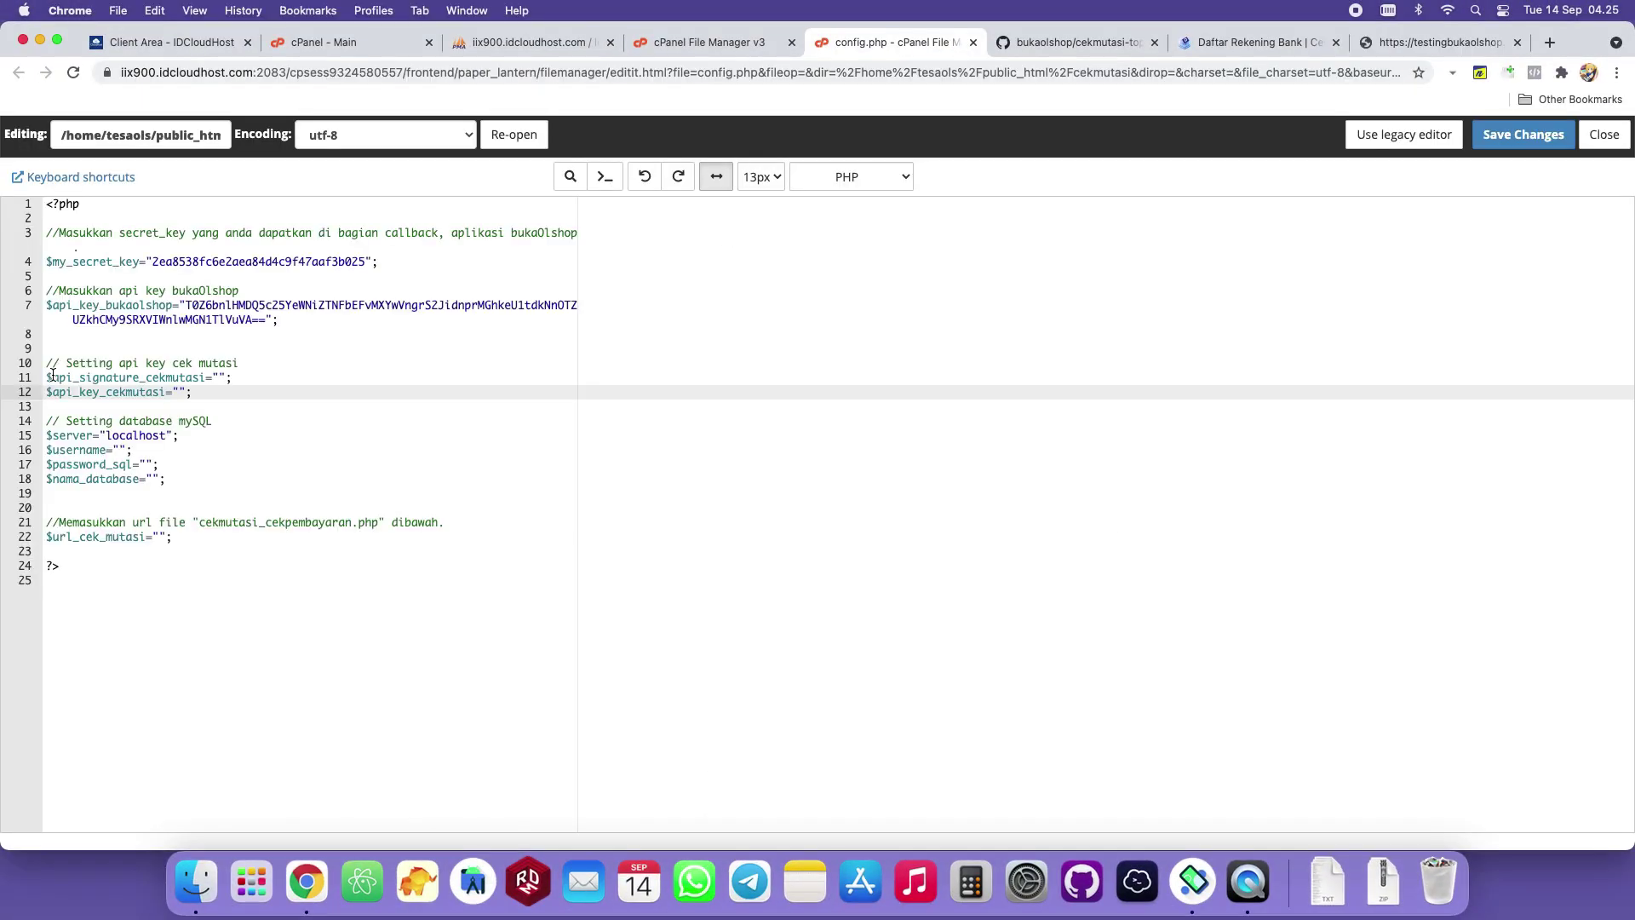
pyautogui.moveTo(46, 377); pyautogui.dragTo(277, 540)
# Leave the empty API signature line and bring up the cekmutasi.co.id Daftar Rekening Bank tab.
pyautogui.click(356, 391)
pyautogui.click(228, 377)
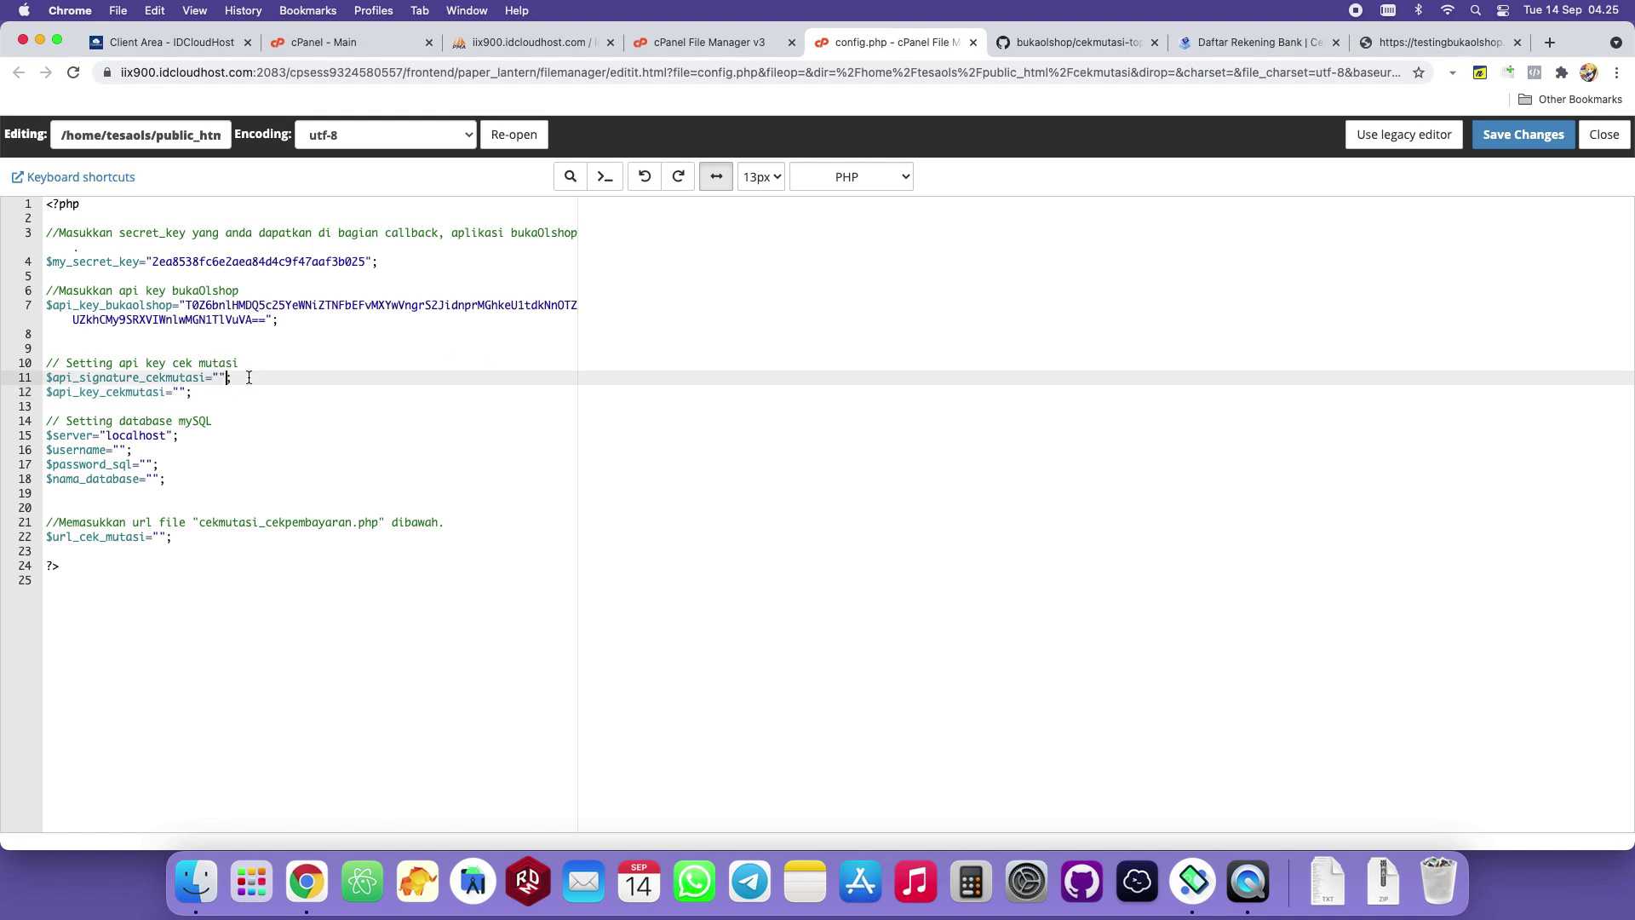
pyautogui.click(1249, 43)
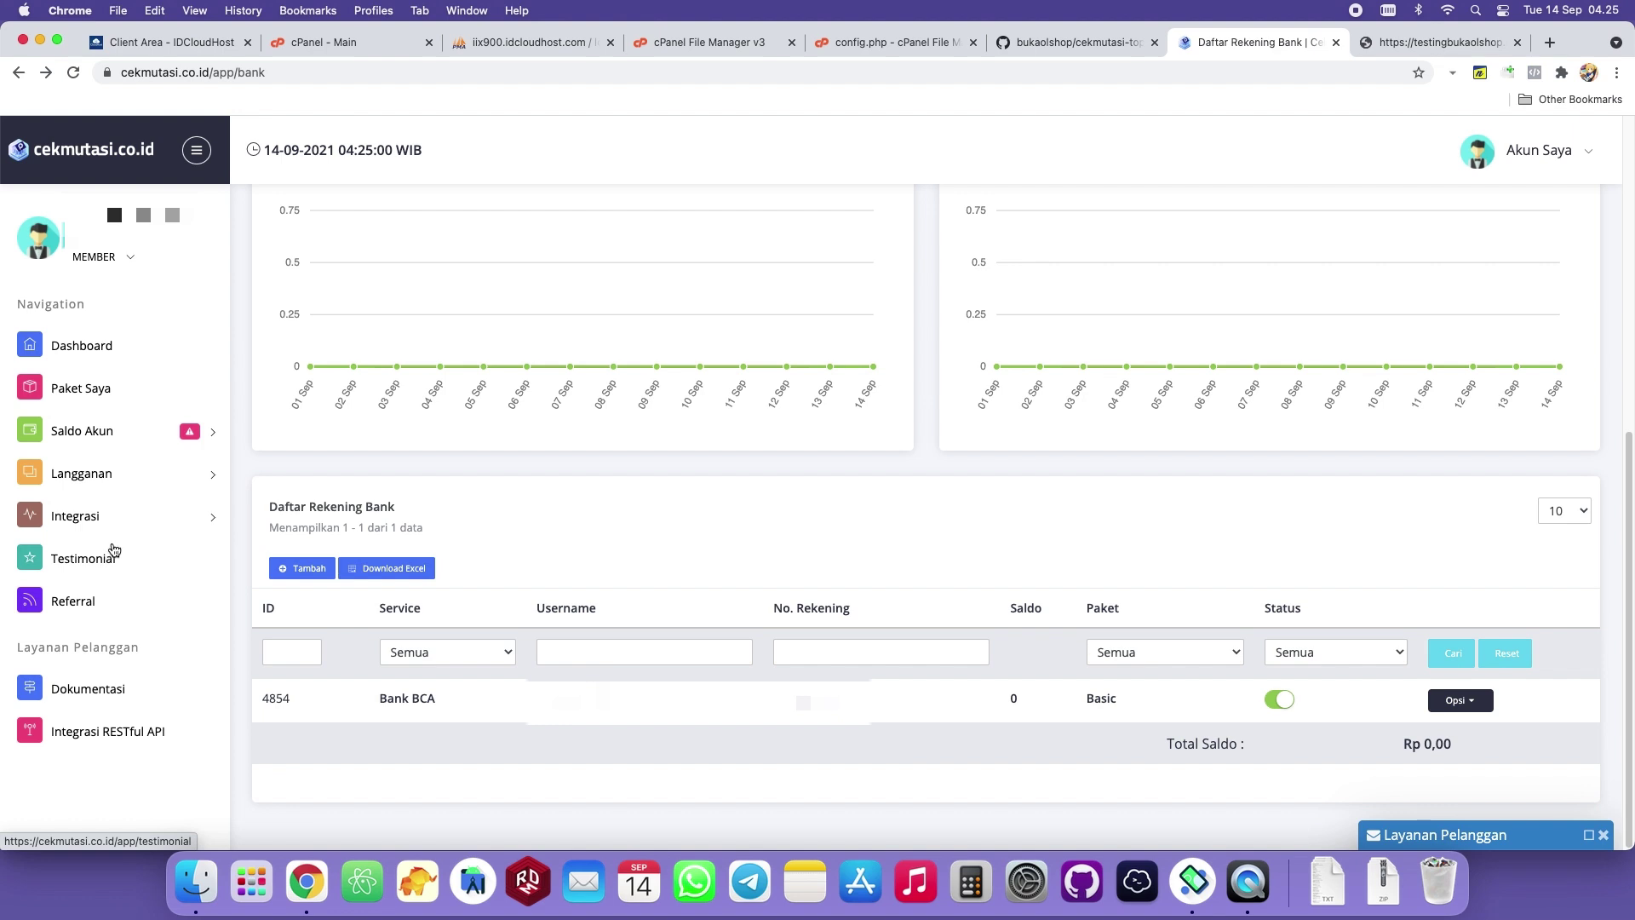
# Open the Integrasi > Pengaturan API page showing the API Key and Signature.
pyautogui.click(141, 515)
pyautogui.click(81, 561)
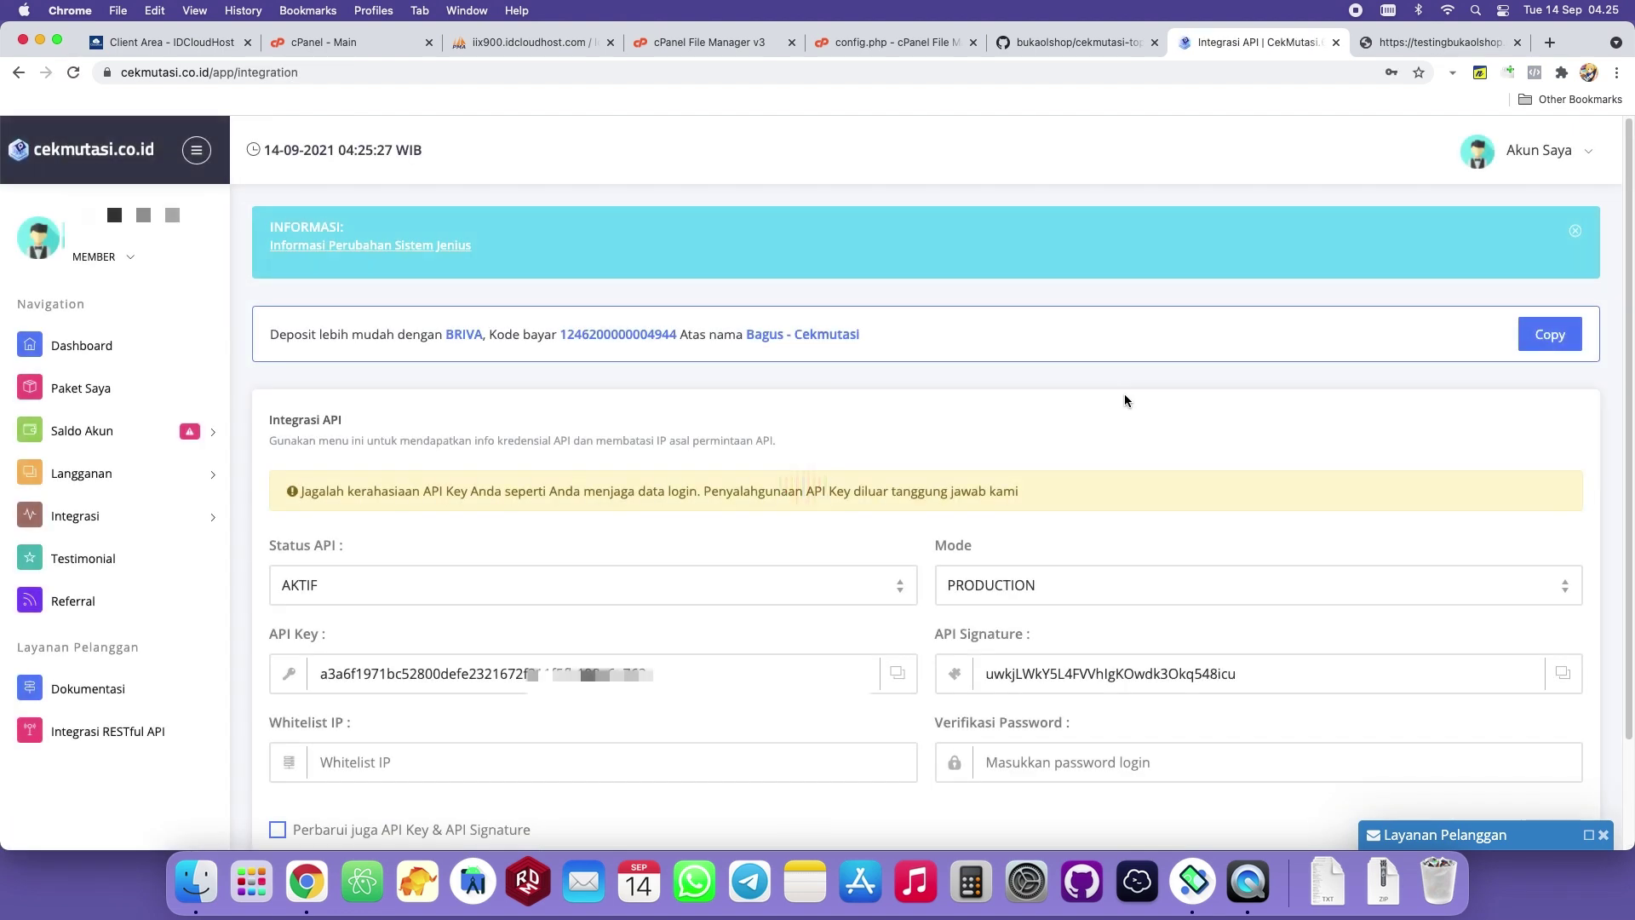
pyautogui.moveTo(711, 526); pyautogui.dragTo(931, 401)
pyautogui.click(931, 401)
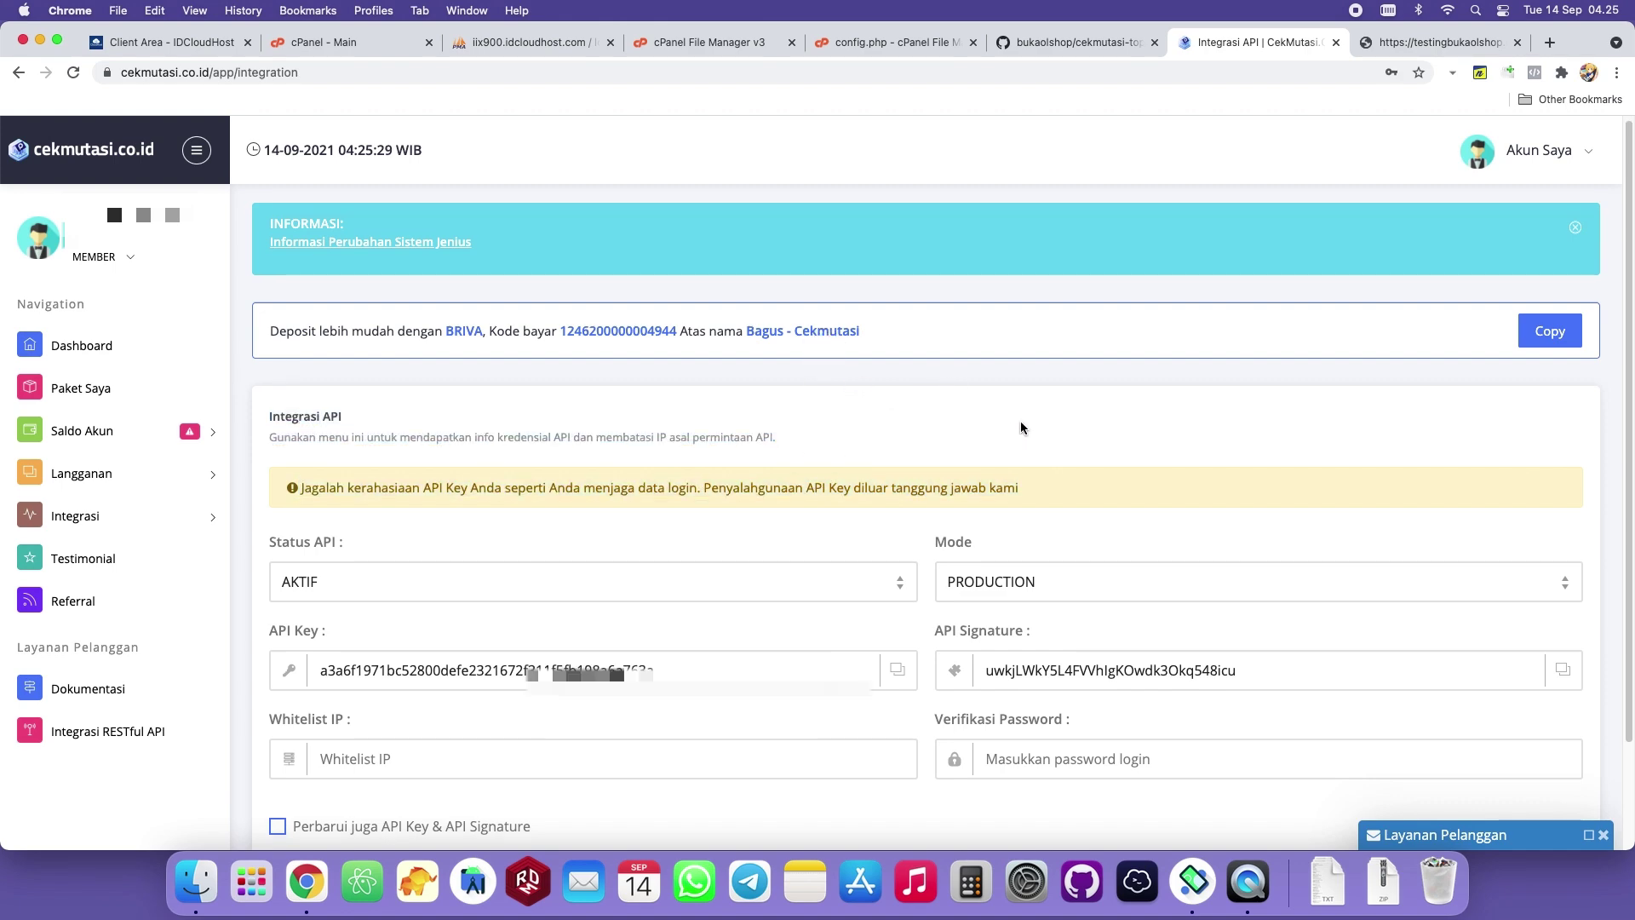
pyautogui.scroll(-3, 1020, 421)
pyautogui.click(314, 546)
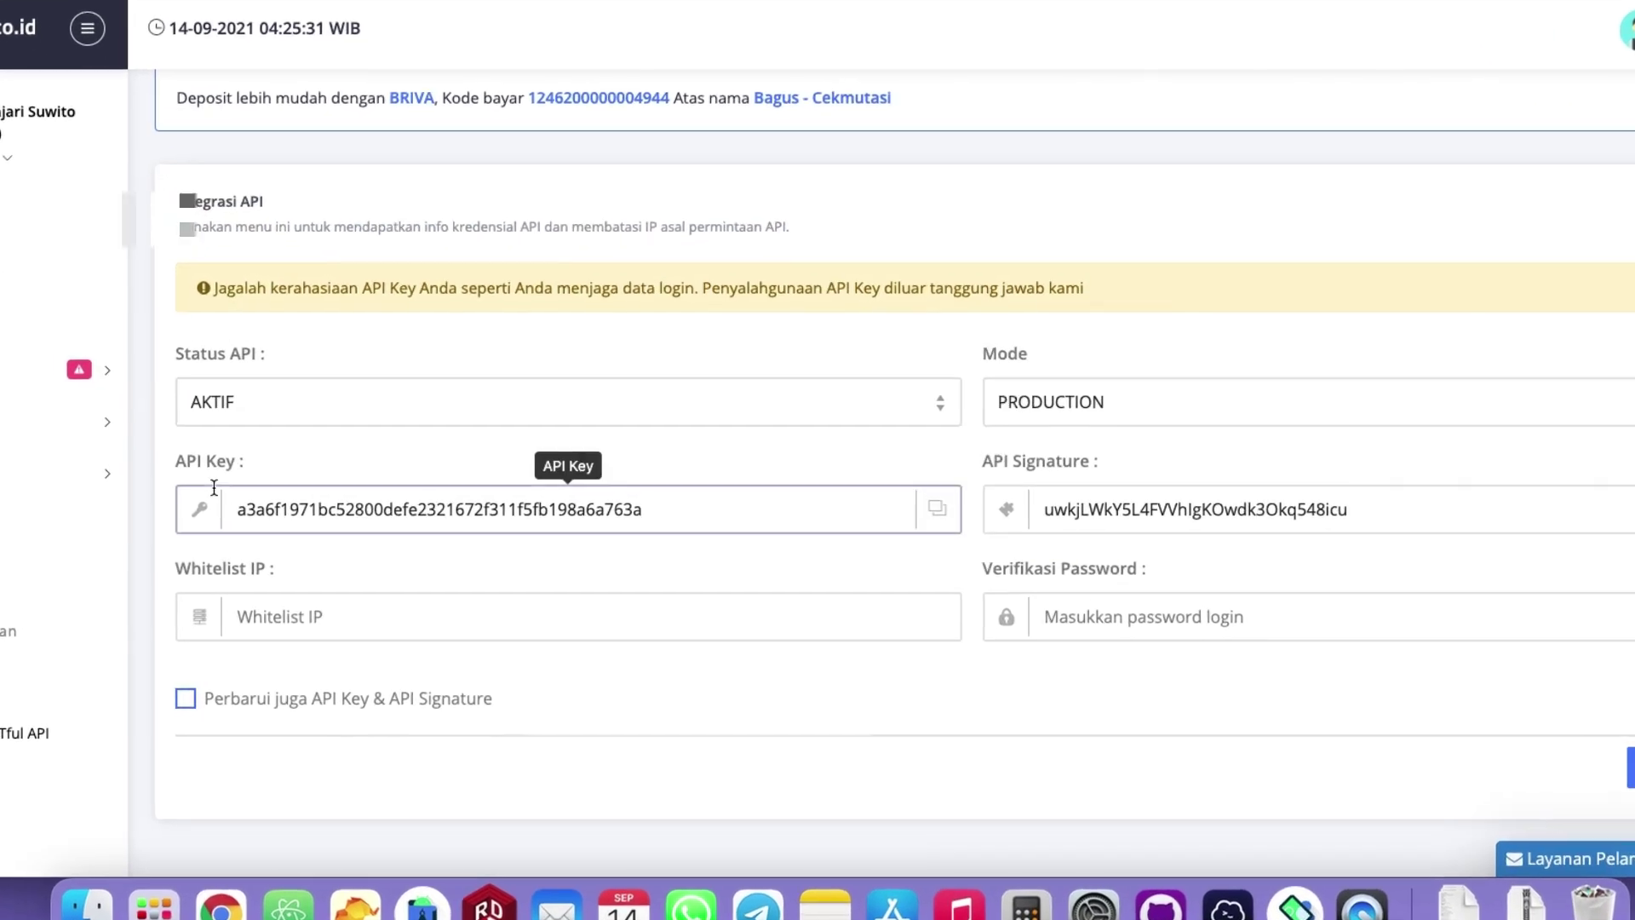
pyautogui.doubleClick(197, 489)
pyautogui.click(1448, 496)
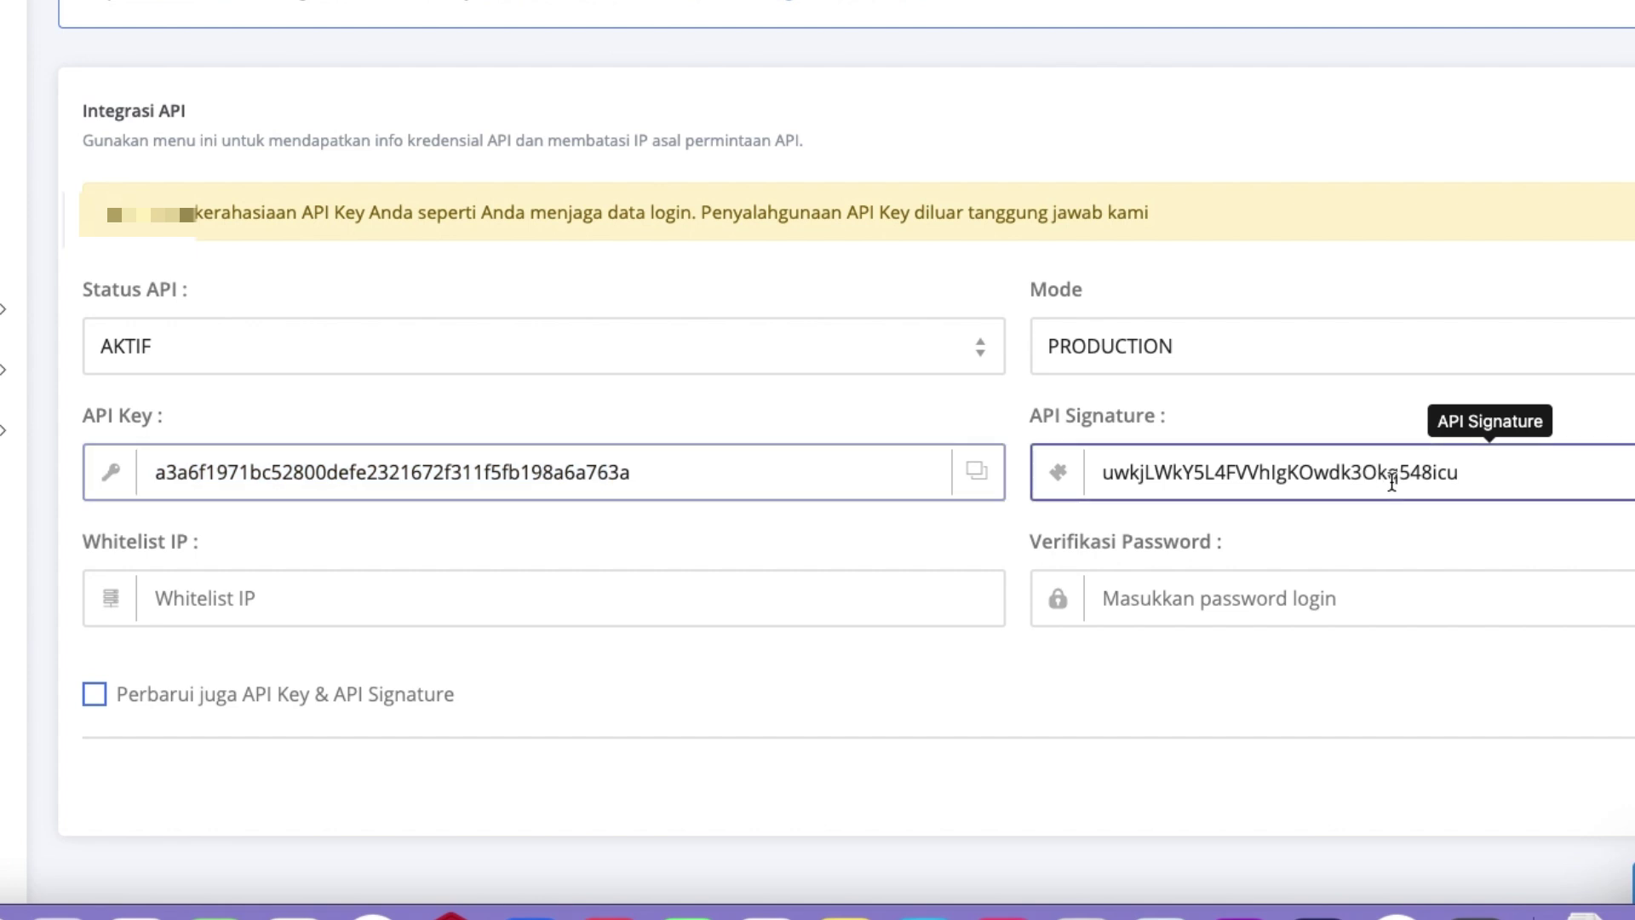
# Keep API status AKTIF and mode PRODUCTION, then copy the API Key value.
pyautogui.click(589, 356)
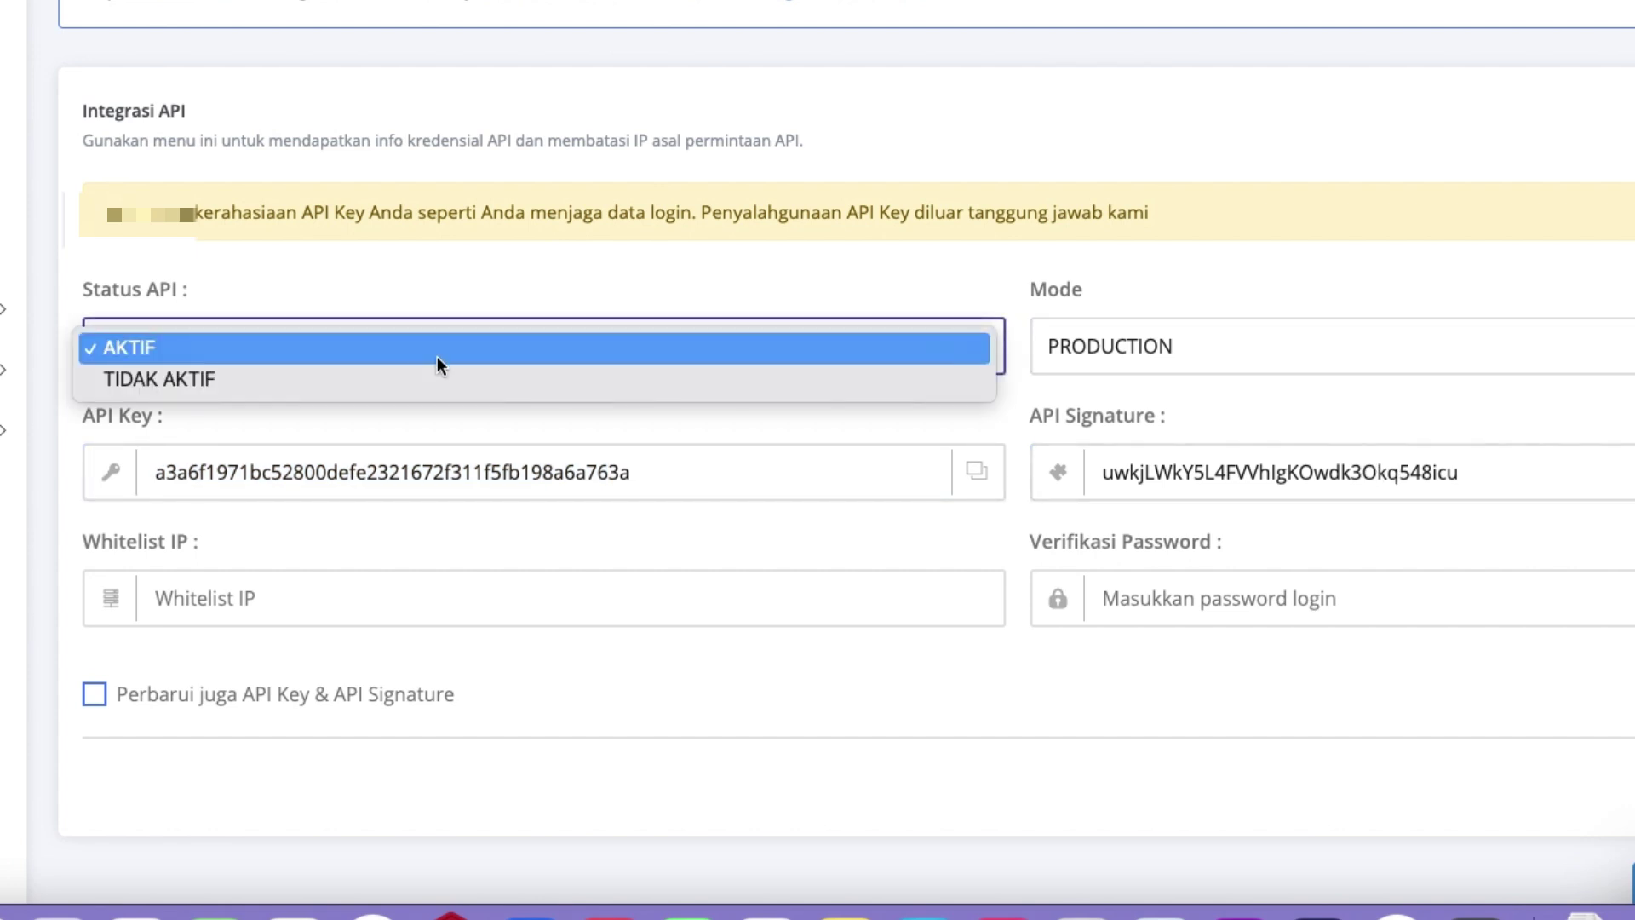
pyautogui.click(146, 350)
pyautogui.click(1154, 358)
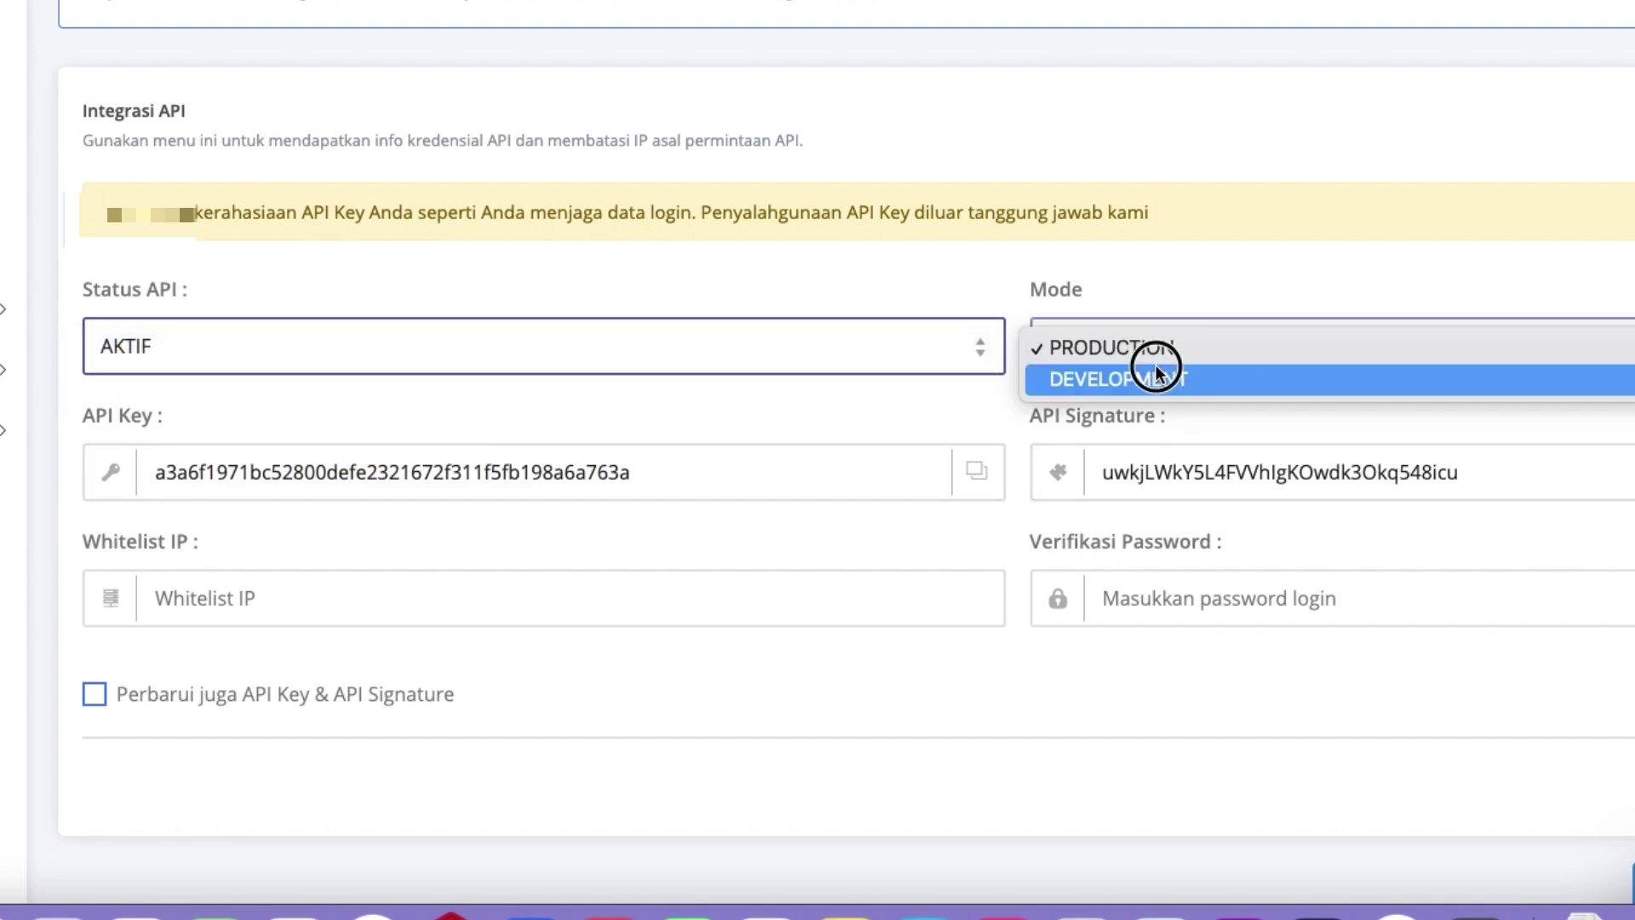
pyautogui.click(1078, 354)
pyautogui.moveTo(642, 468); pyautogui.dragTo(243, 466)
pyautogui.rightClick(243, 466)
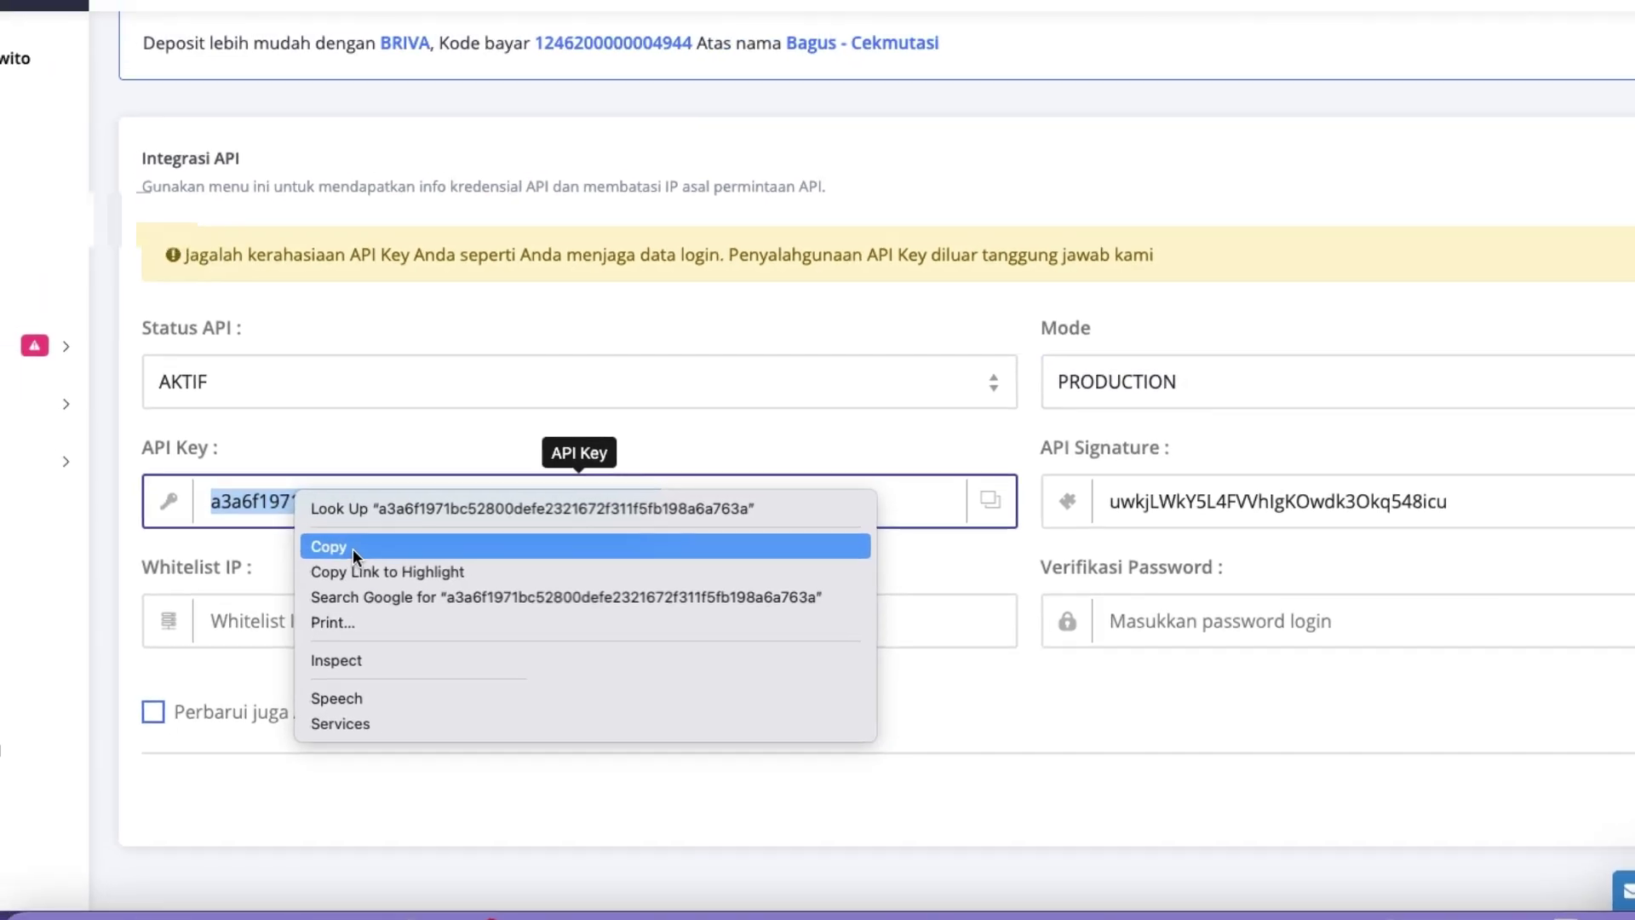
pyautogui.click(290, 514)
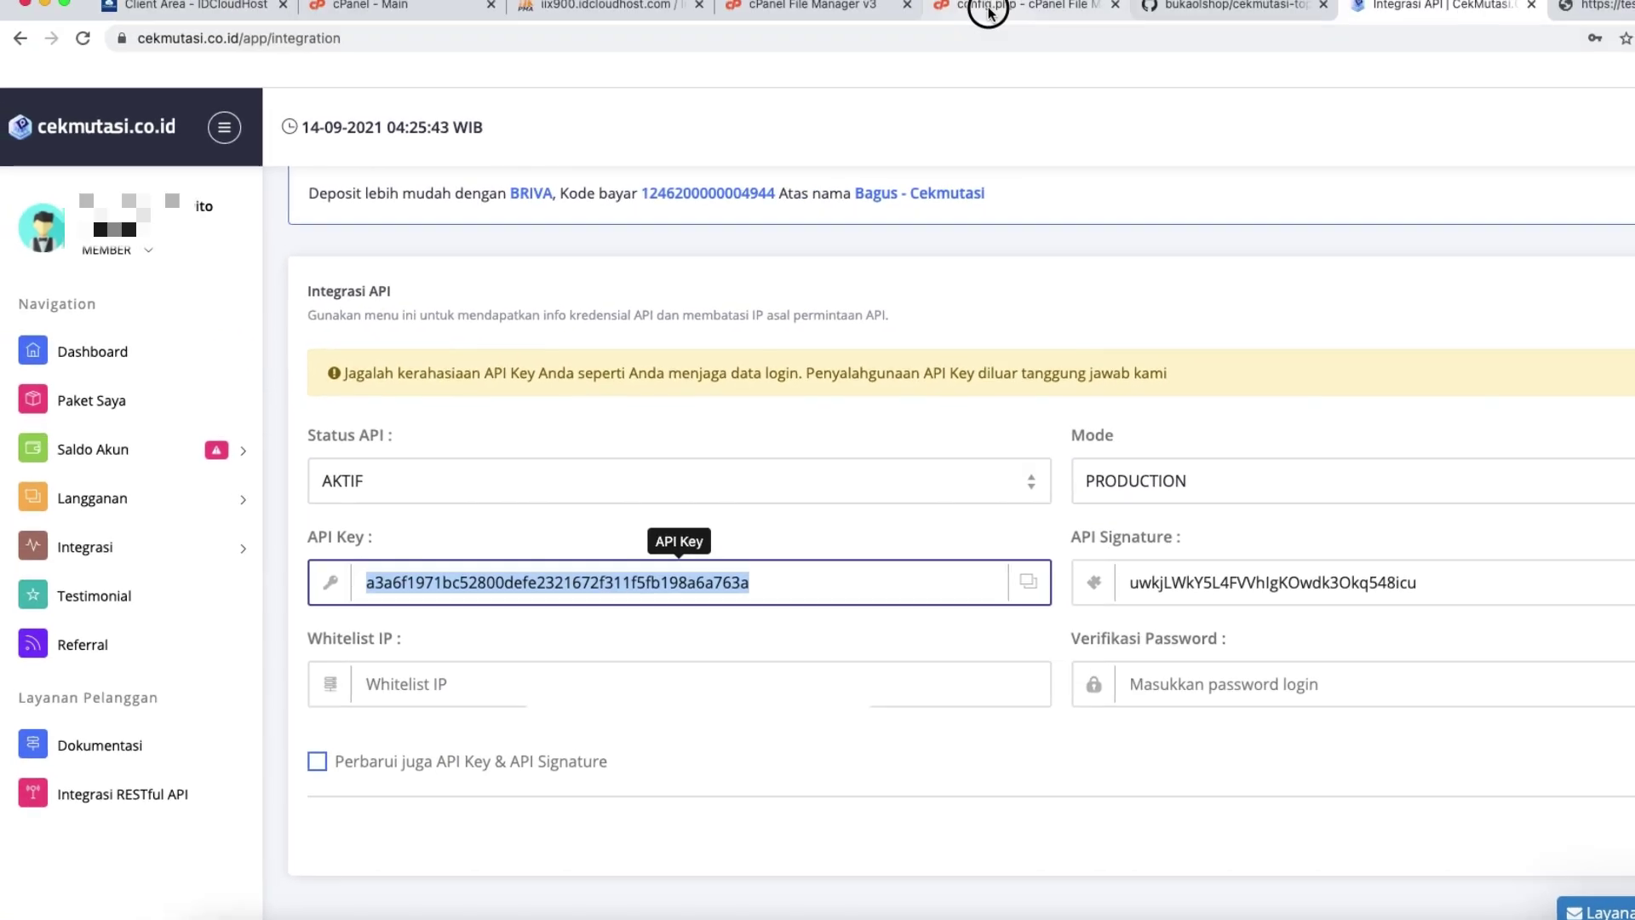
# Paste the cekmutasi API Key into line 12 of config.php.
pyautogui.click(988, 7)
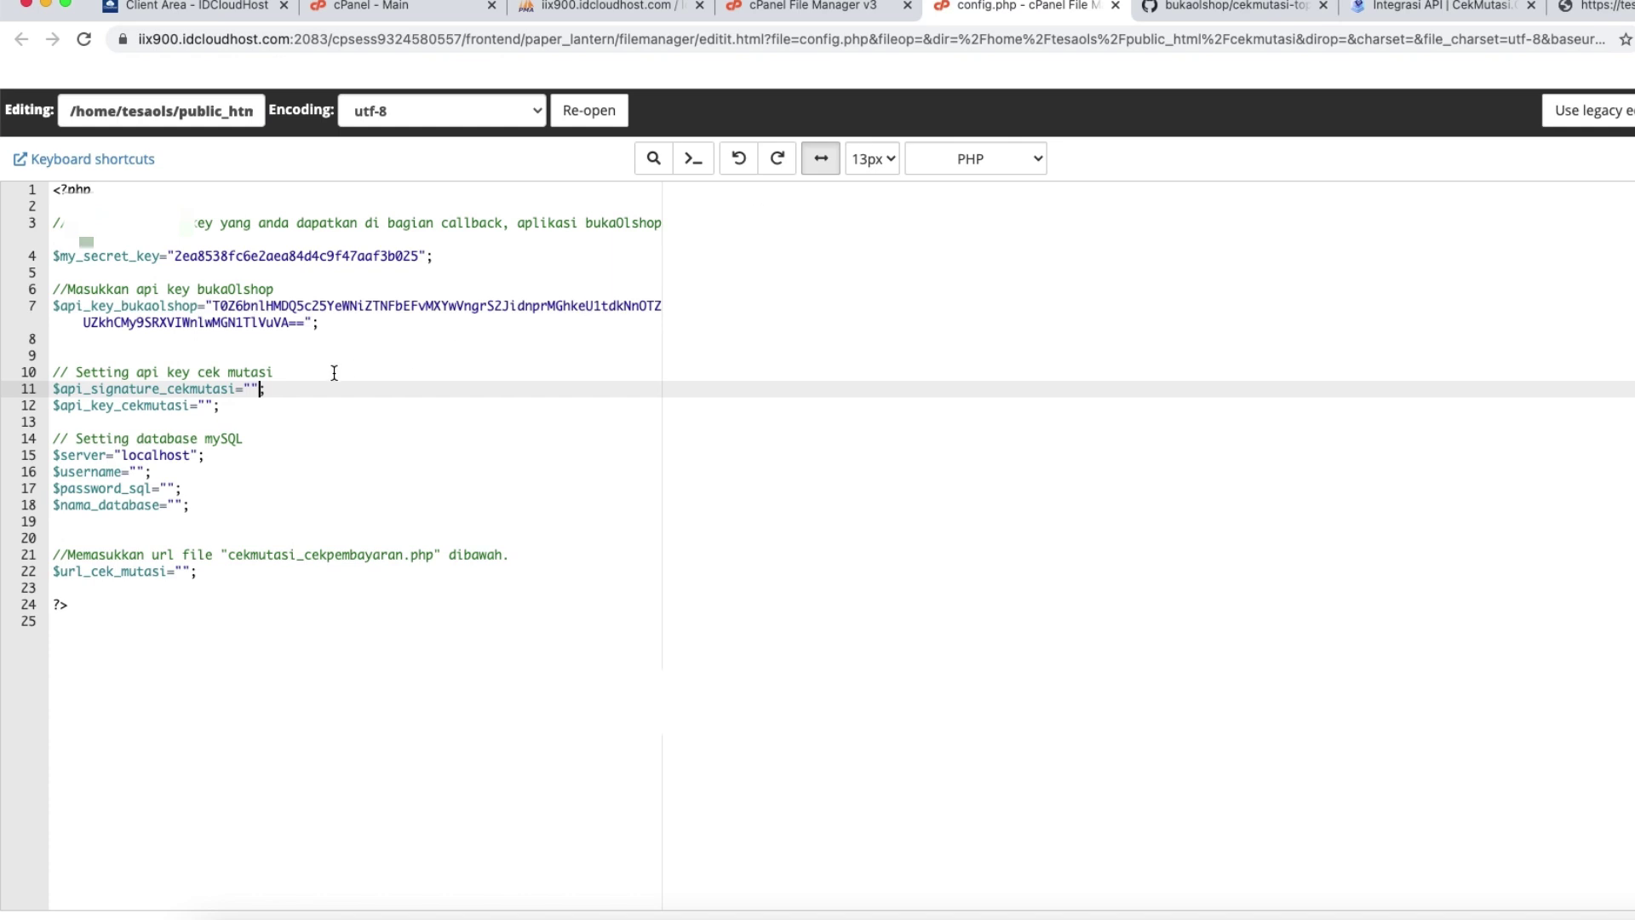
pyautogui.click(209, 407)
pyautogui.rightClick(208, 405)
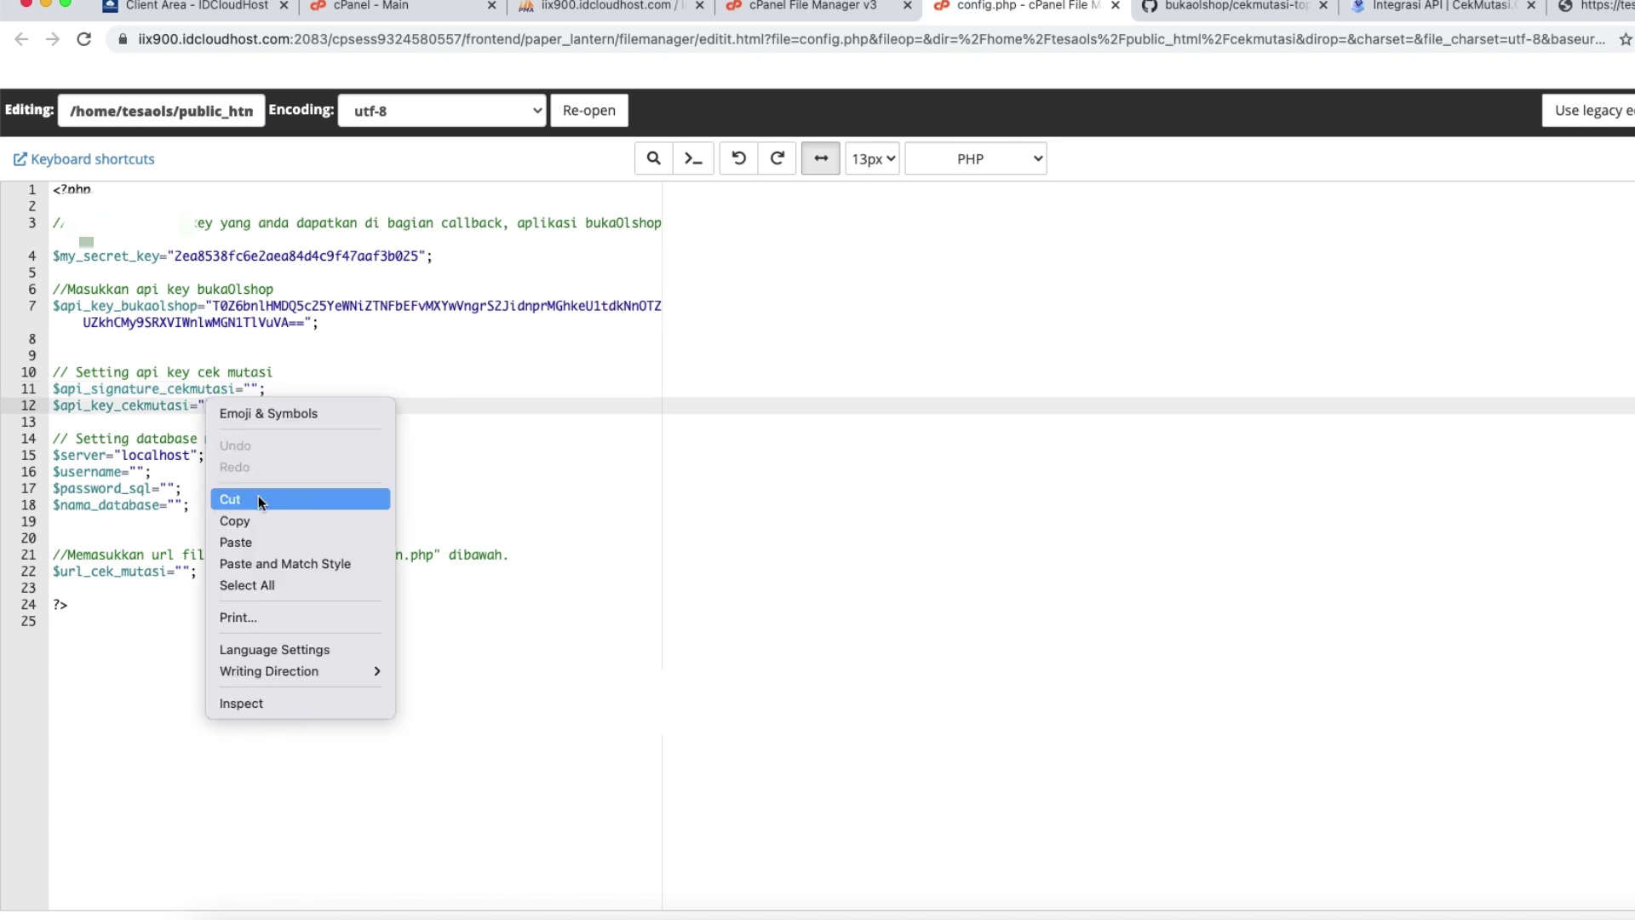
pyautogui.click(252, 542)
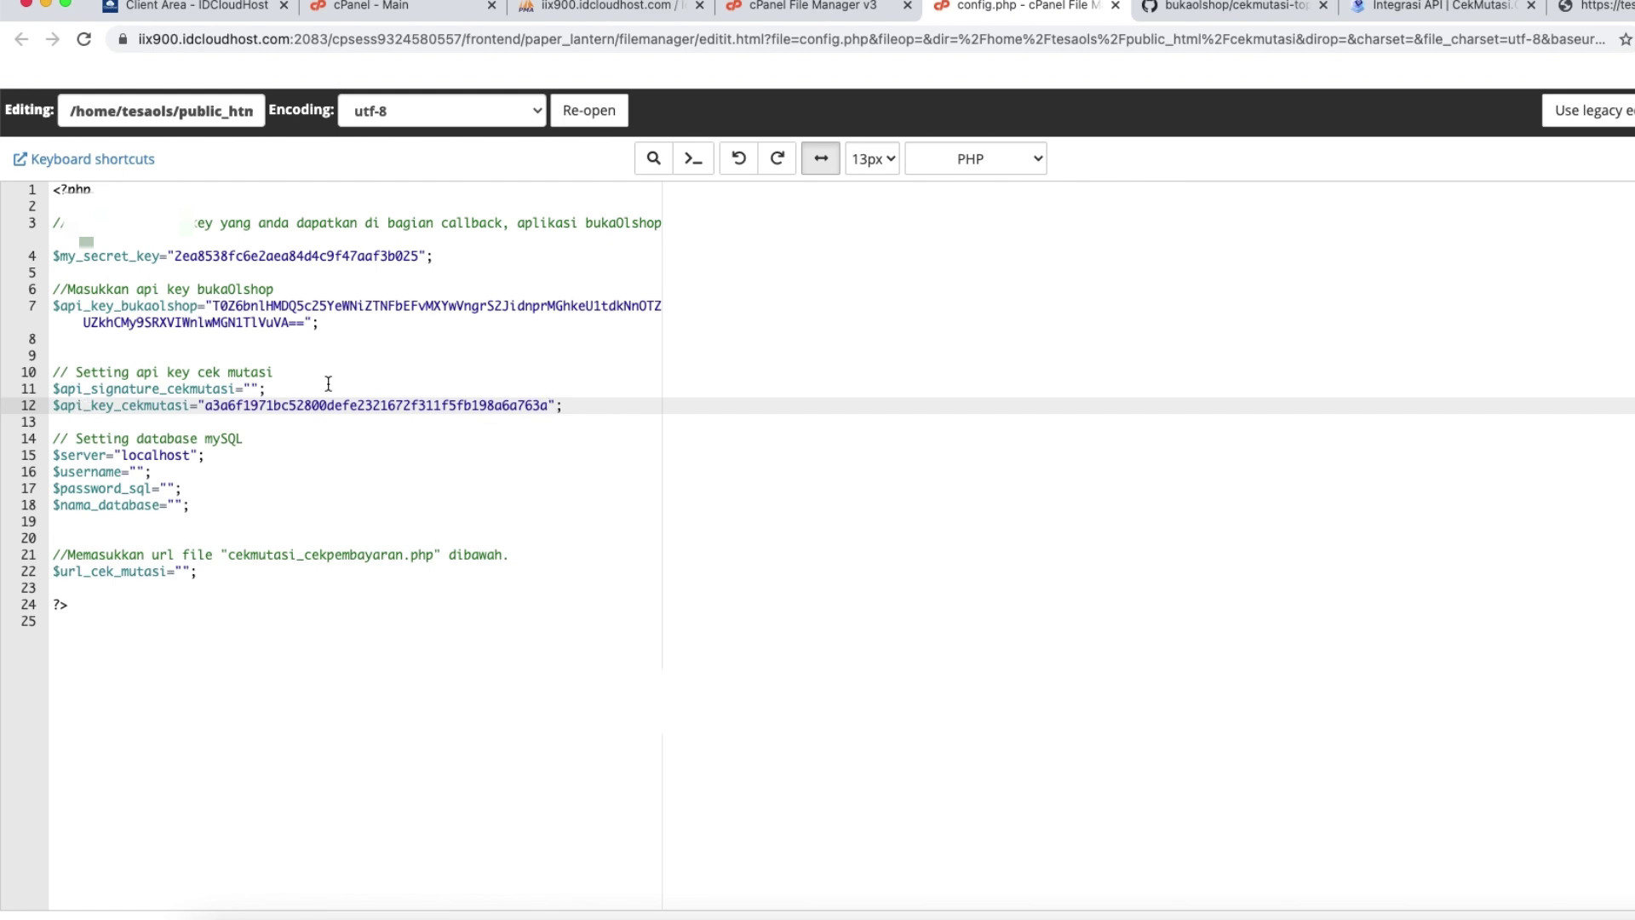
# Copy the API Signature into line 11, then return to the cPanel main dashboard.
pyautogui.click(1515, 17)
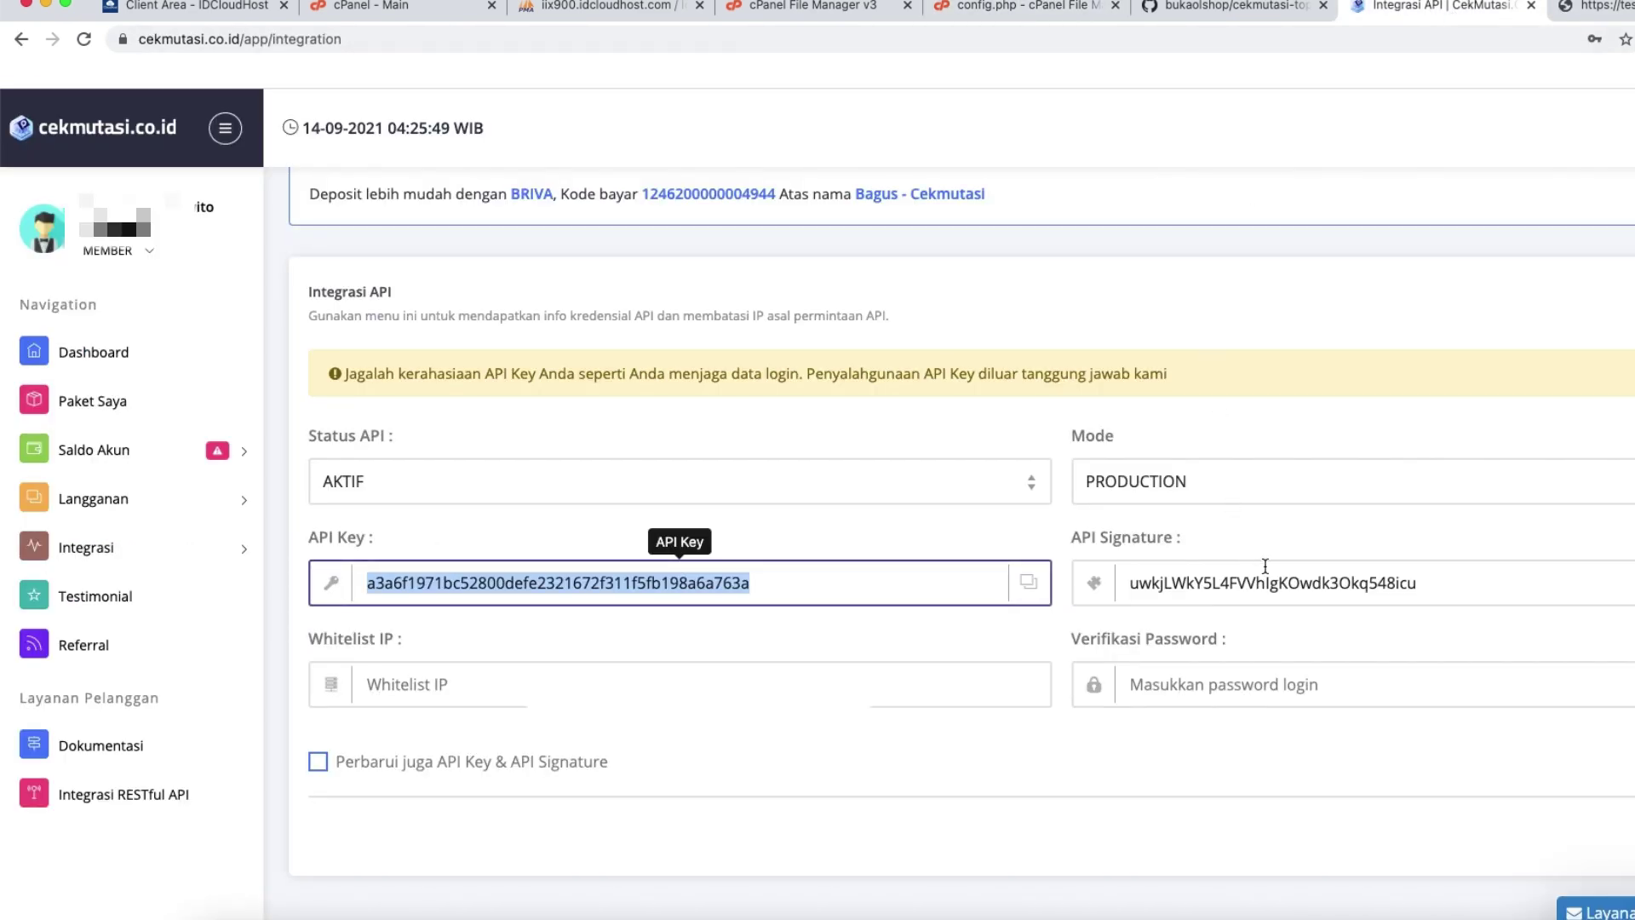
pyautogui.click(1458, 584)
pyautogui.moveTo(1459, 584); pyautogui.dragTo(1161, 561)
pyautogui.rightClick(1170, 574)
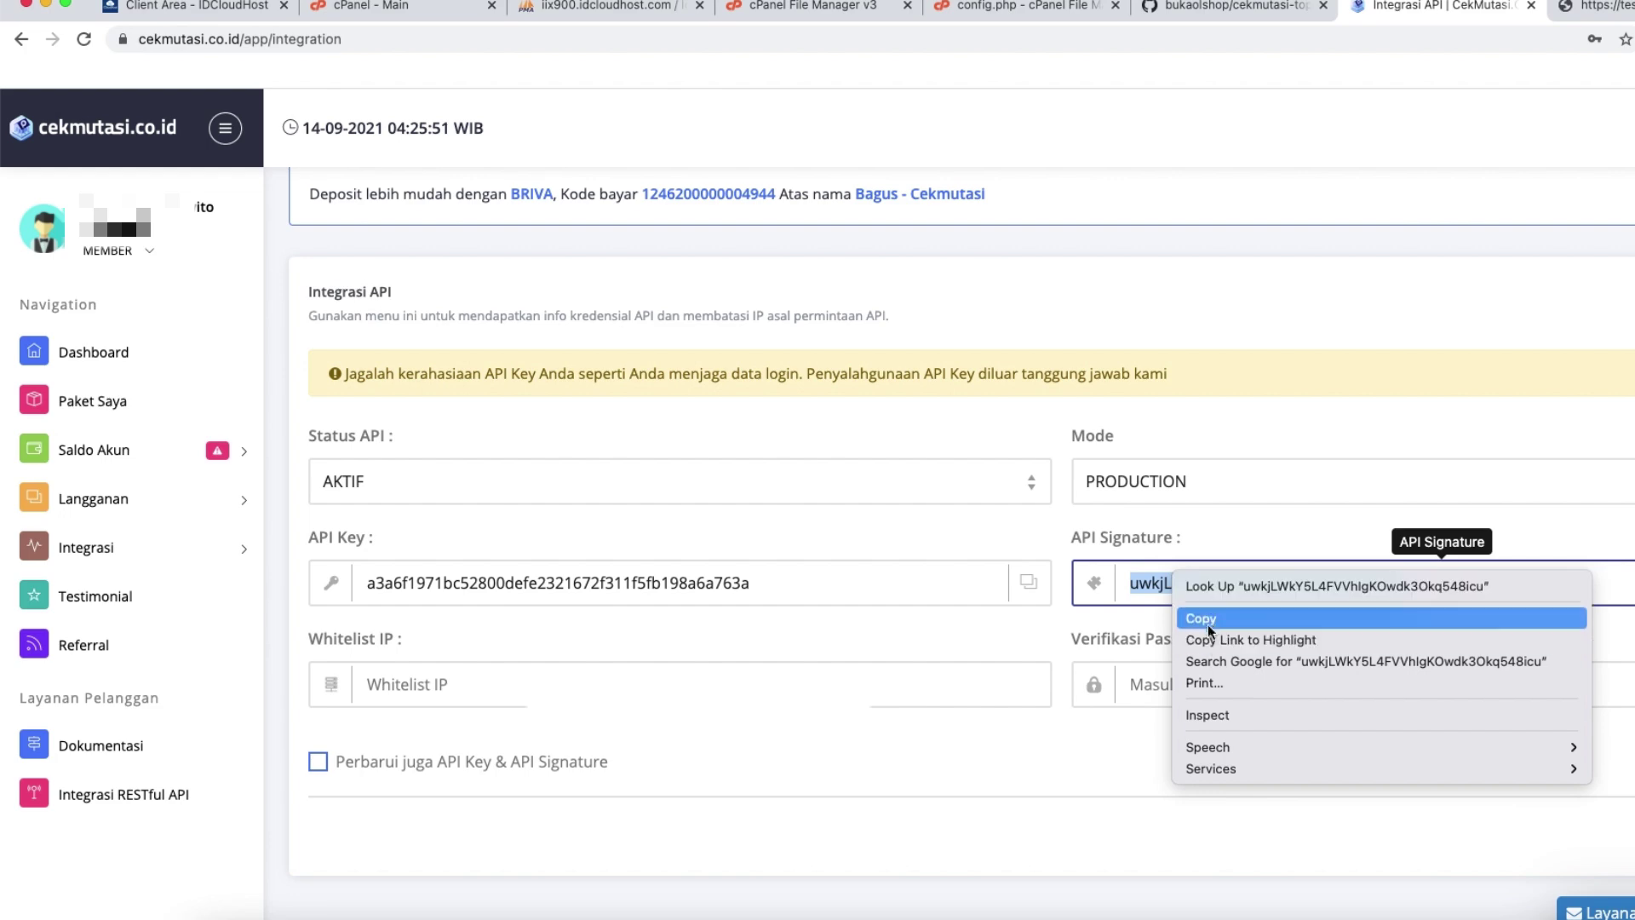
pyautogui.click(1201, 619)
pyautogui.click(962, 7)
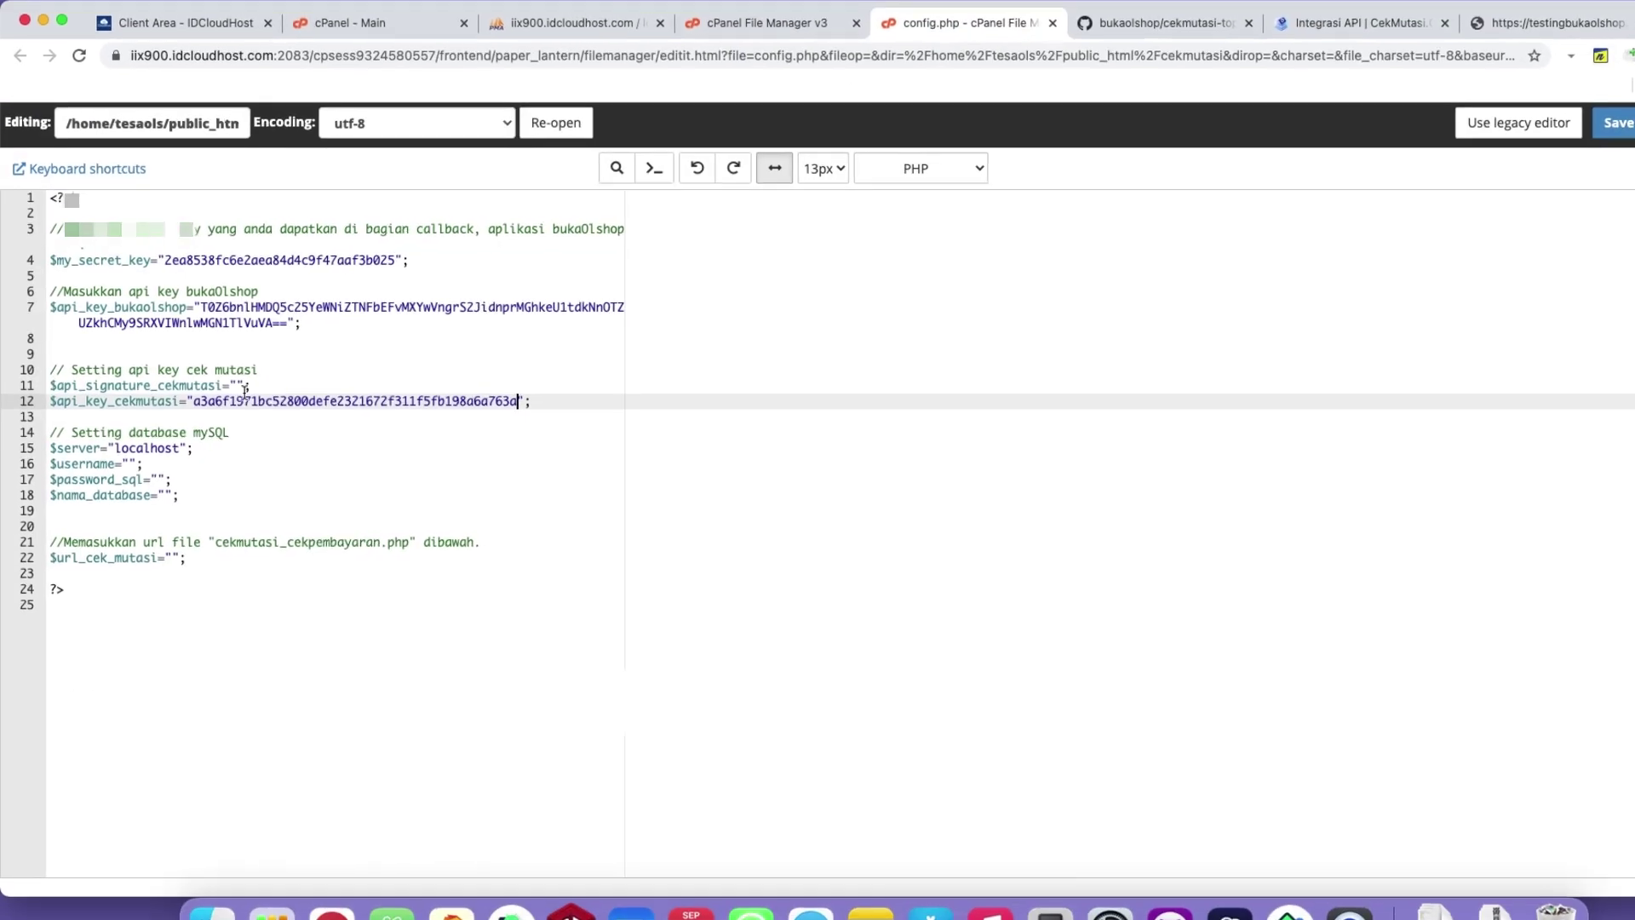
pyautogui.click(223, 384)
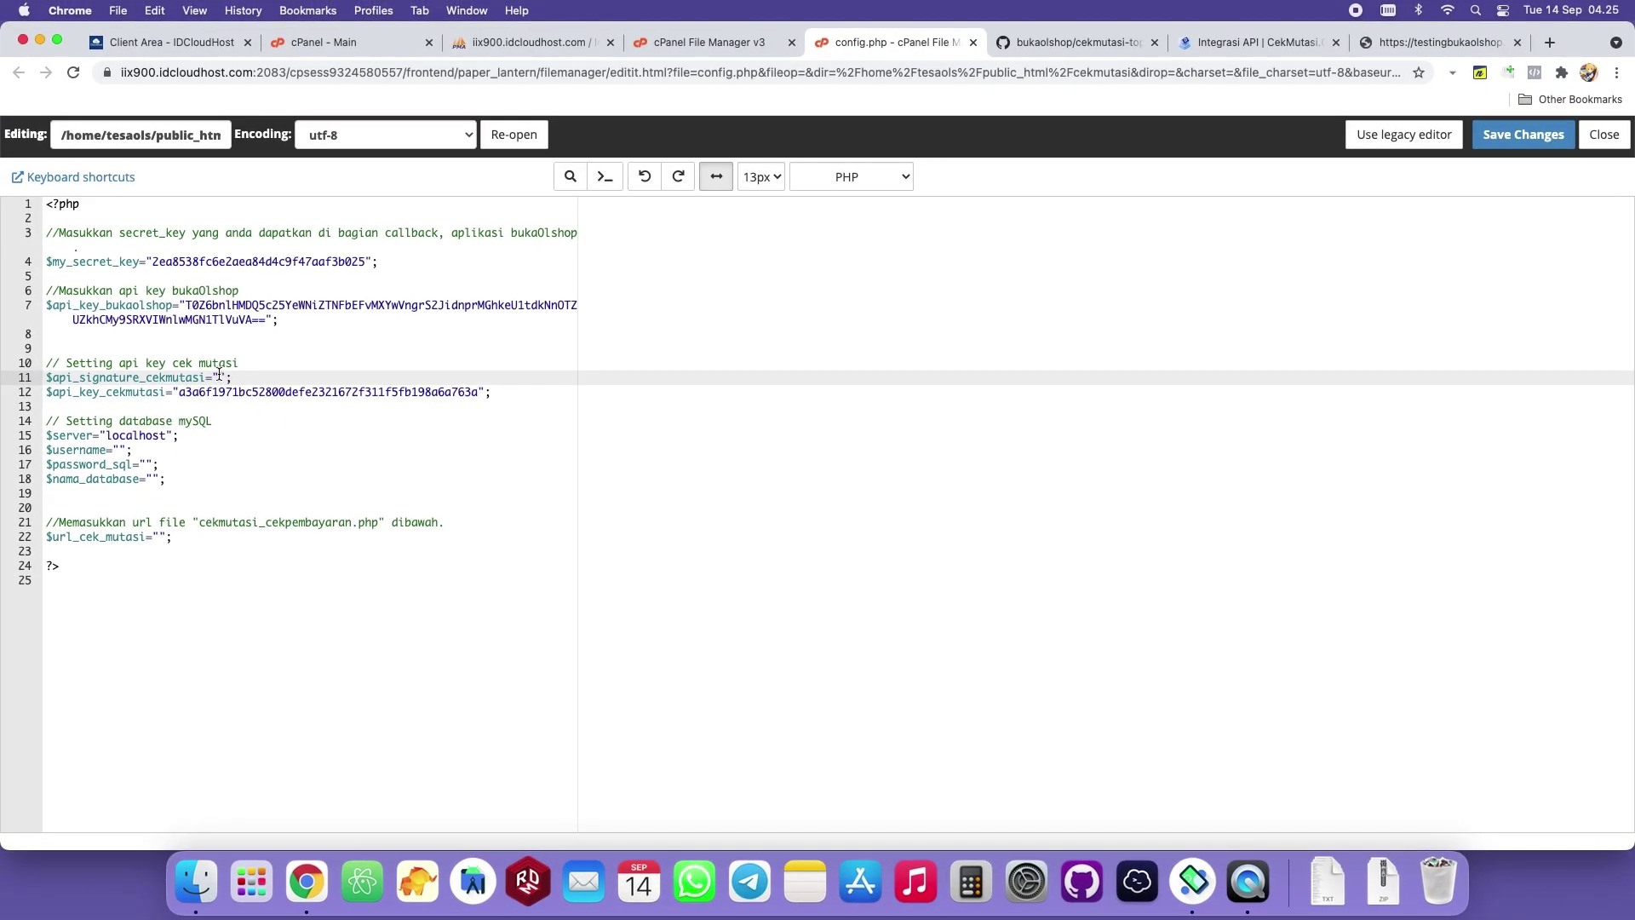
pyautogui.rightClick(219, 375)
pyautogui.click(285, 489)
pyautogui.click(217, 452)
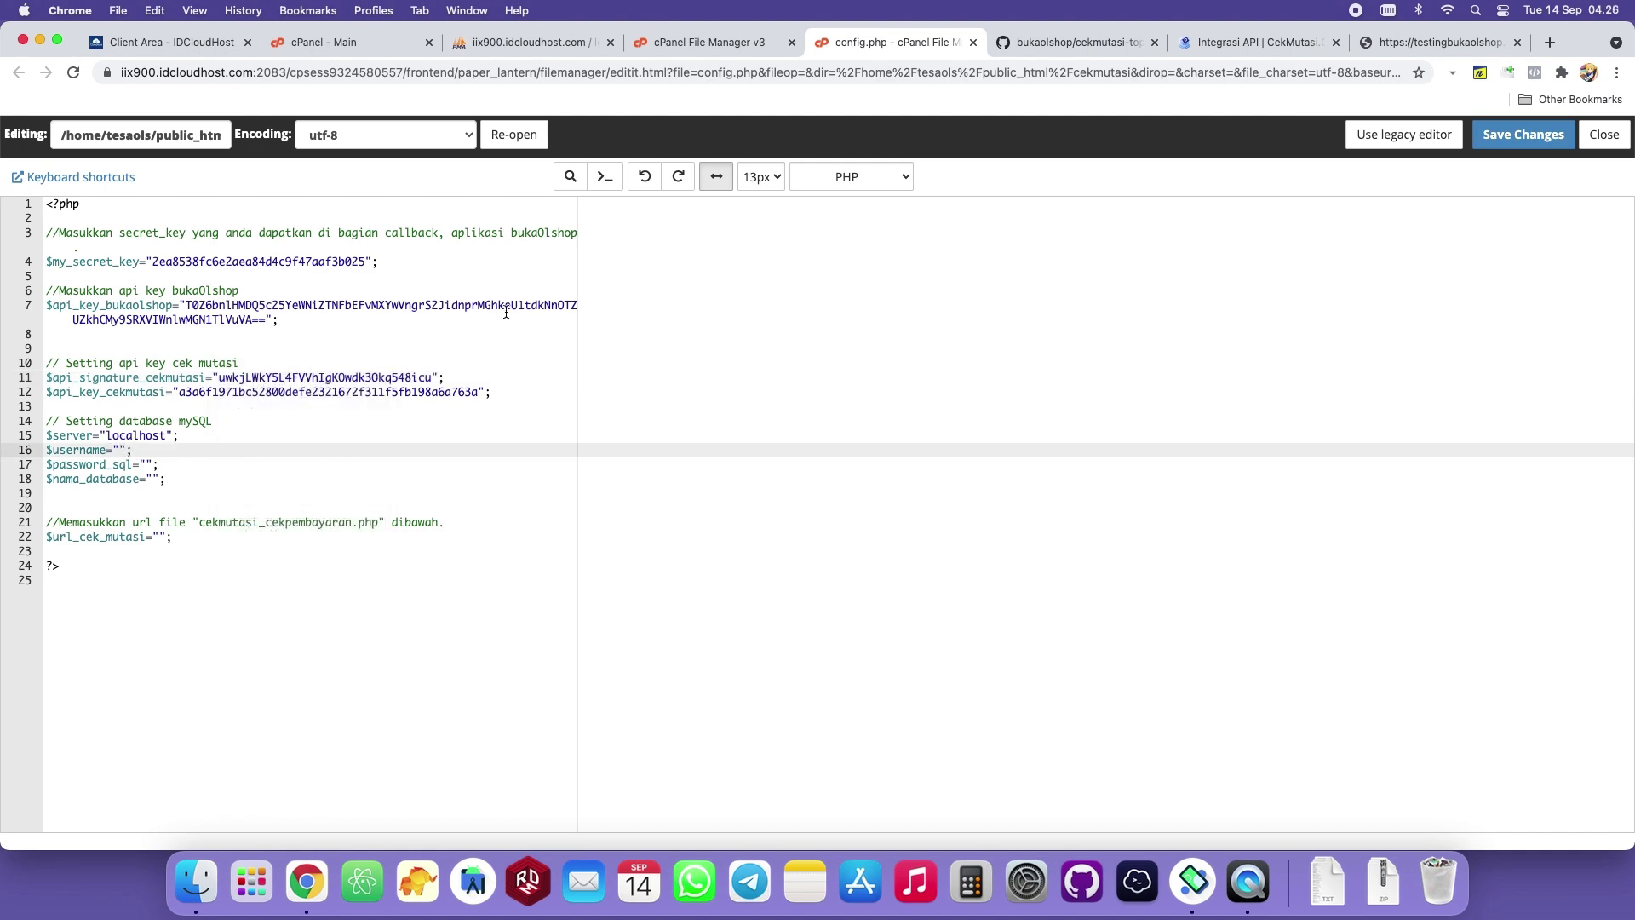
pyautogui.click(346, 44)
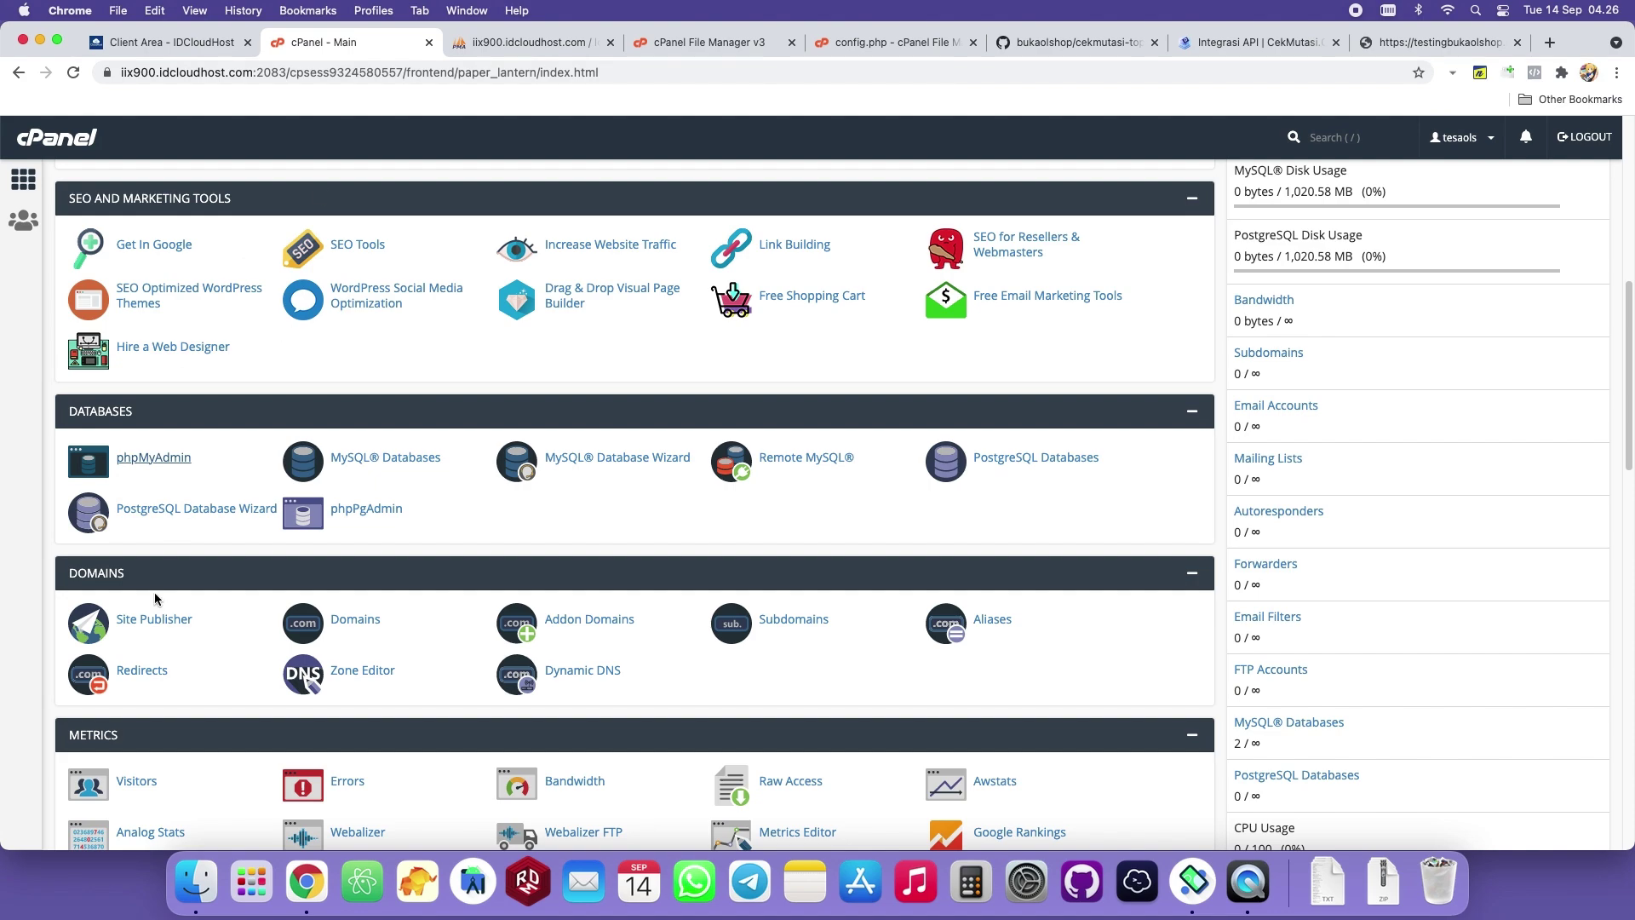
# Fill config.php's MySQL username from the MySQL Databases page and enter the database password.
pyautogui.click(413, 460)
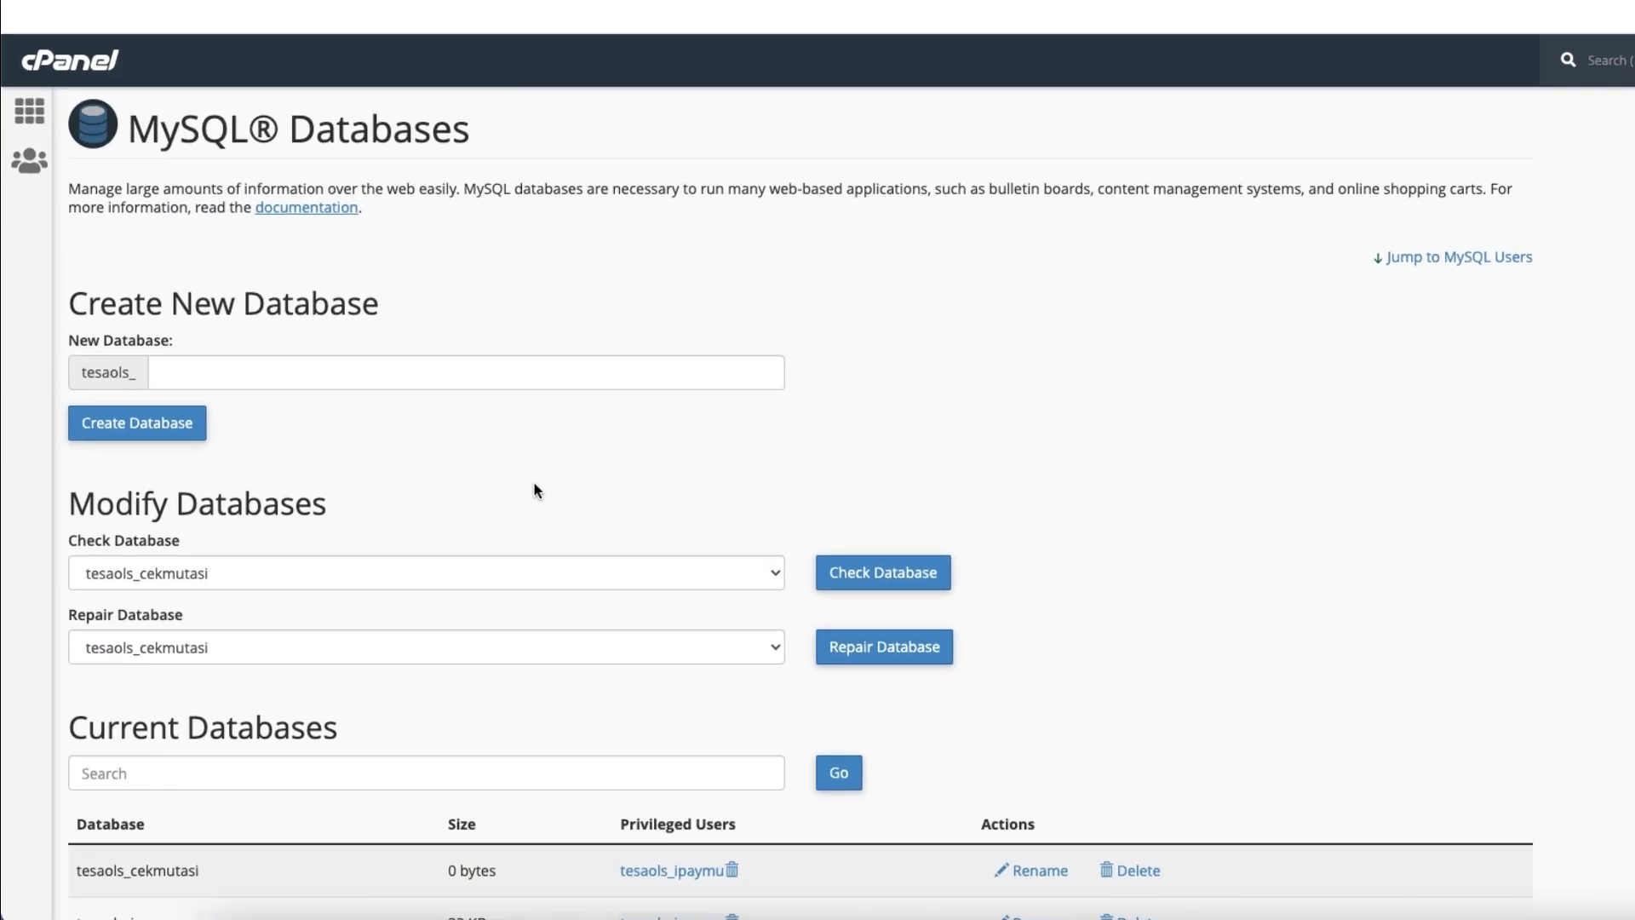
pyautogui.scroll(-6, 534, 481)
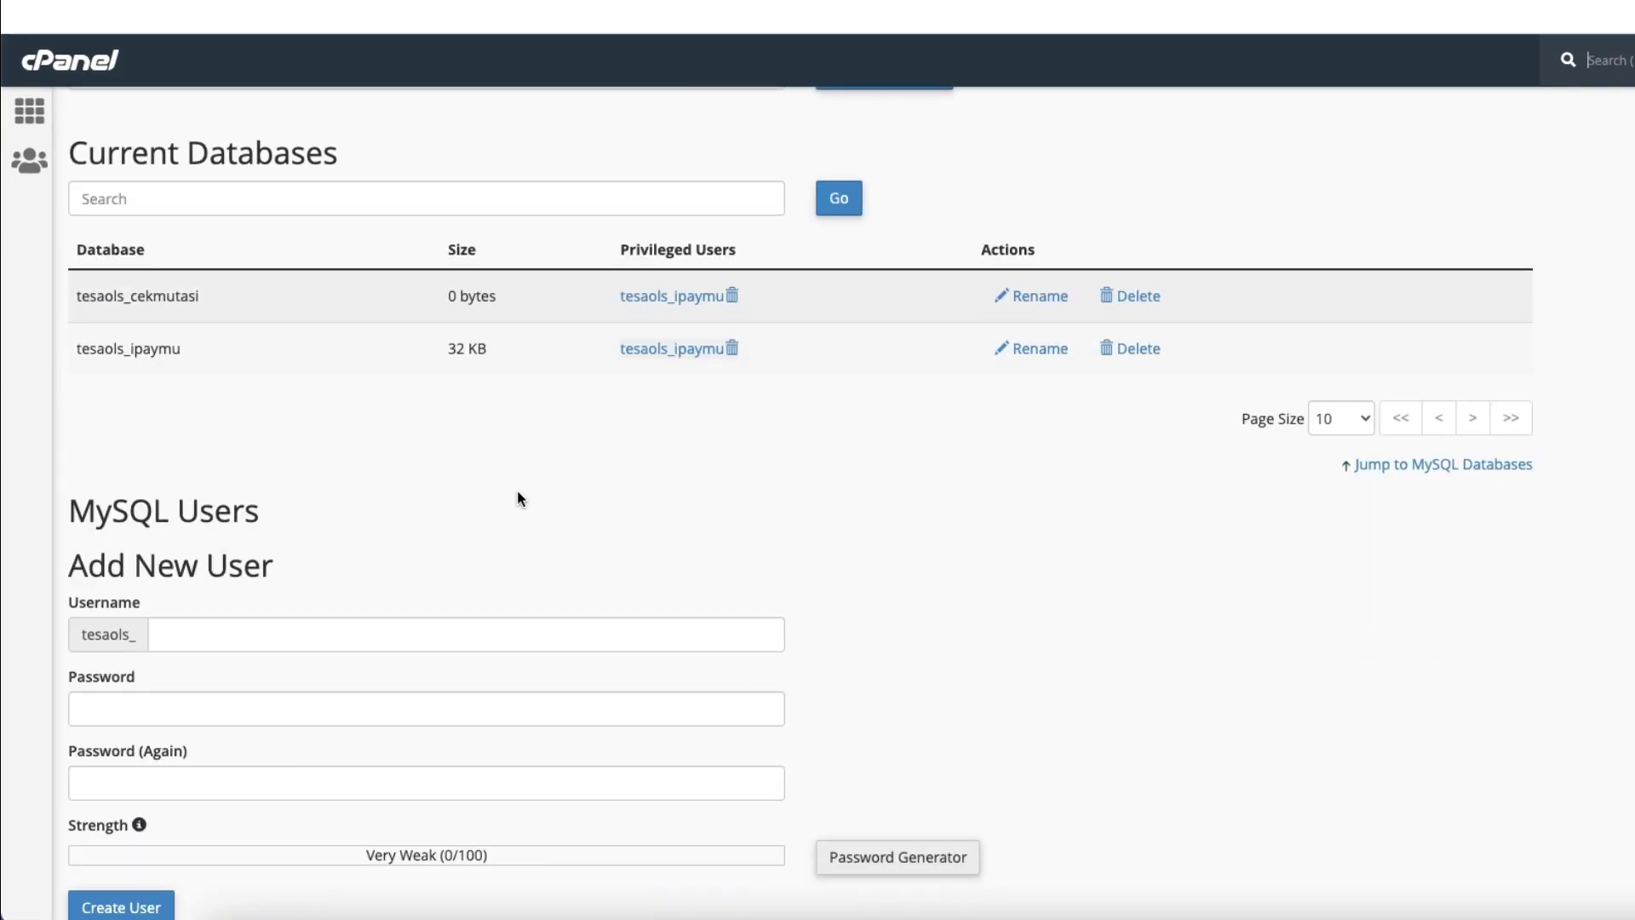
pyautogui.rightClick(716, 298)
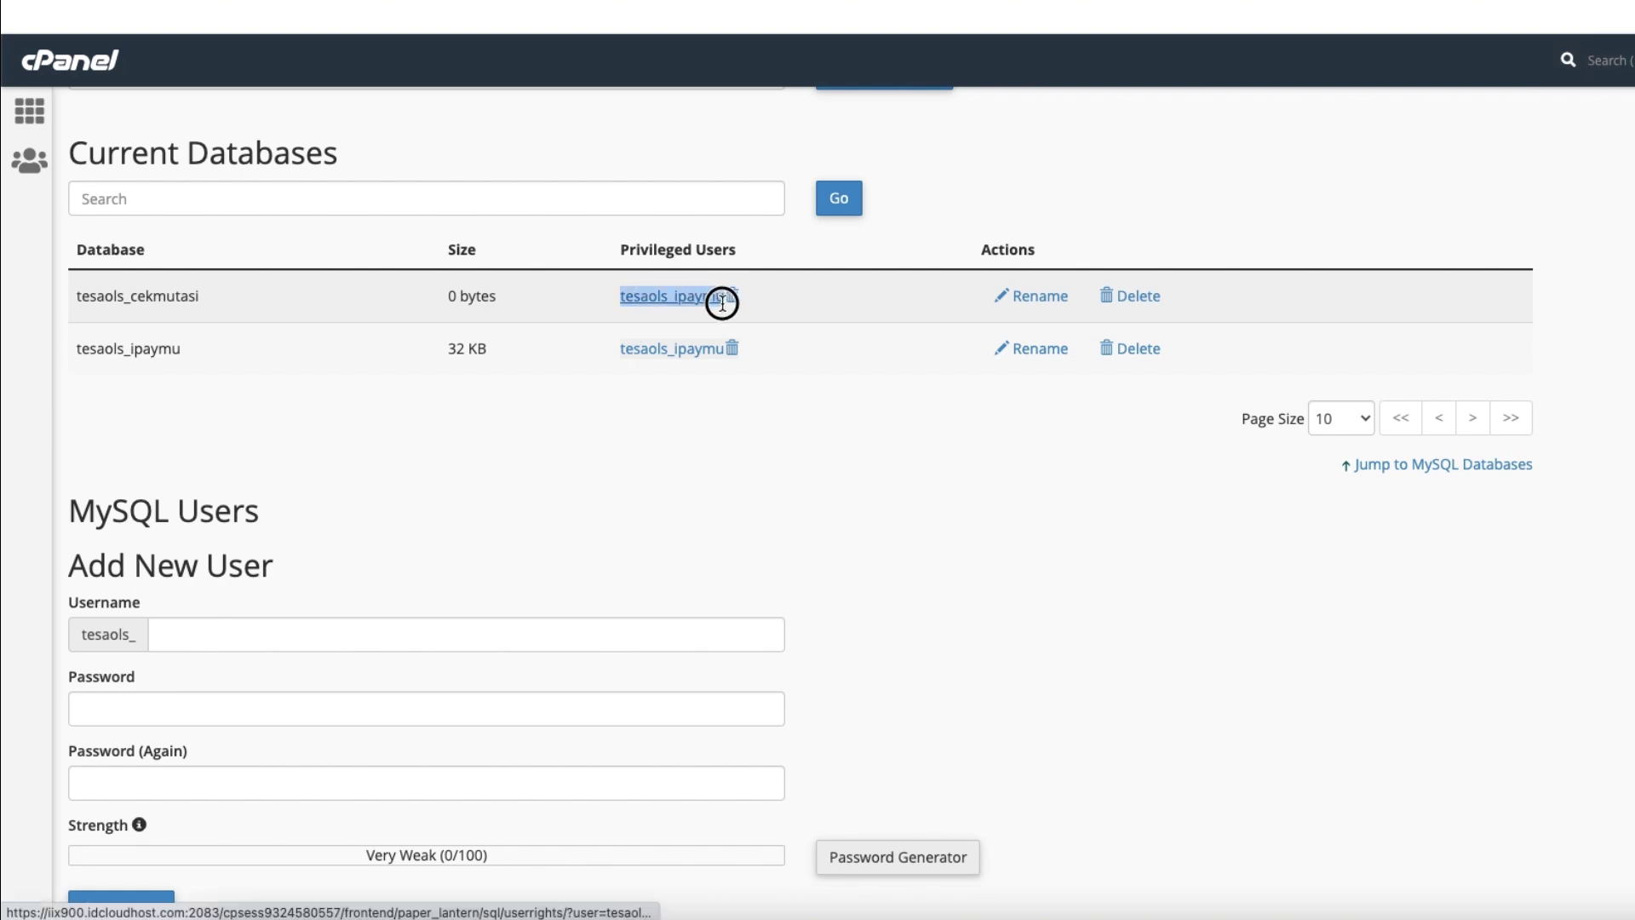
pyautogui.click(748, 453)
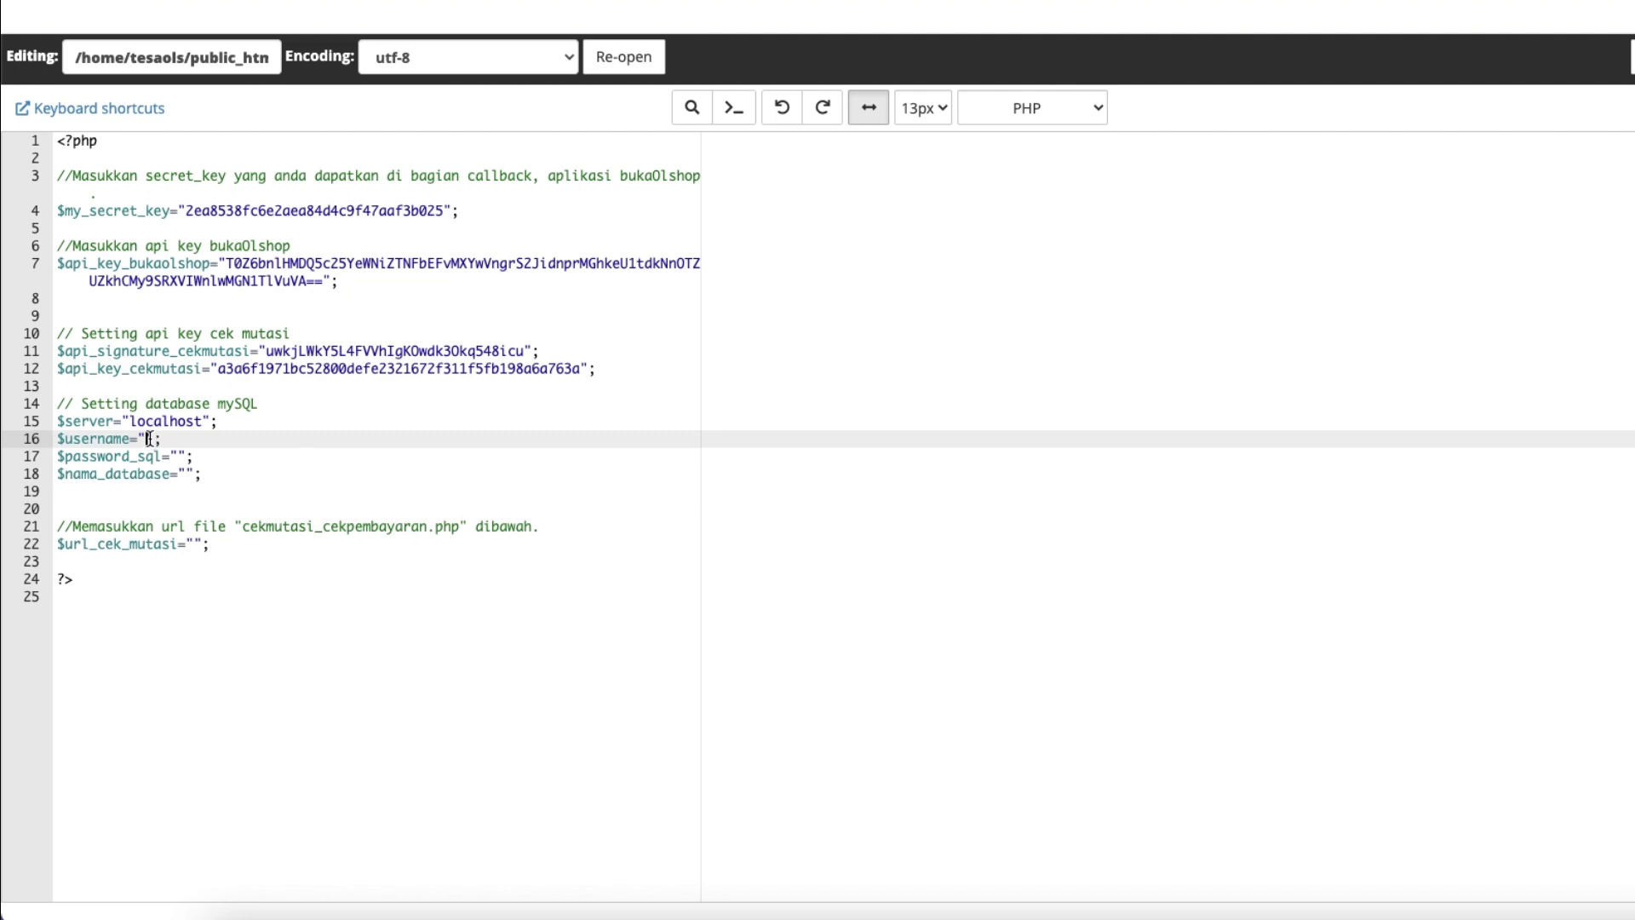
pyautogui.rightClick(148, 439)
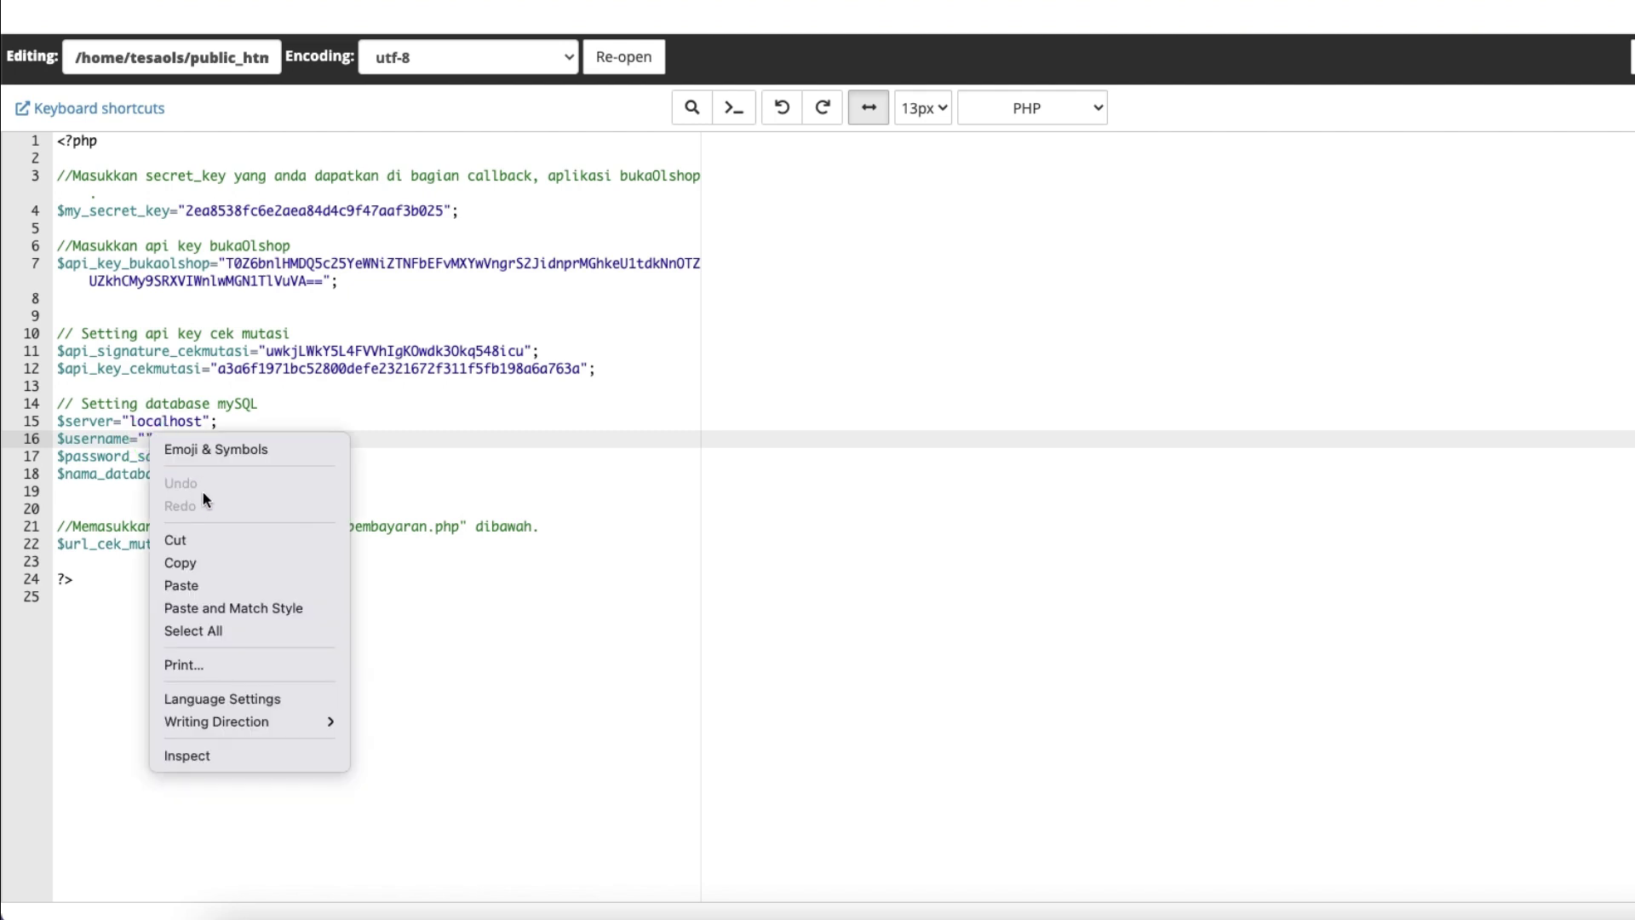
pyautogui.click(192, 583)
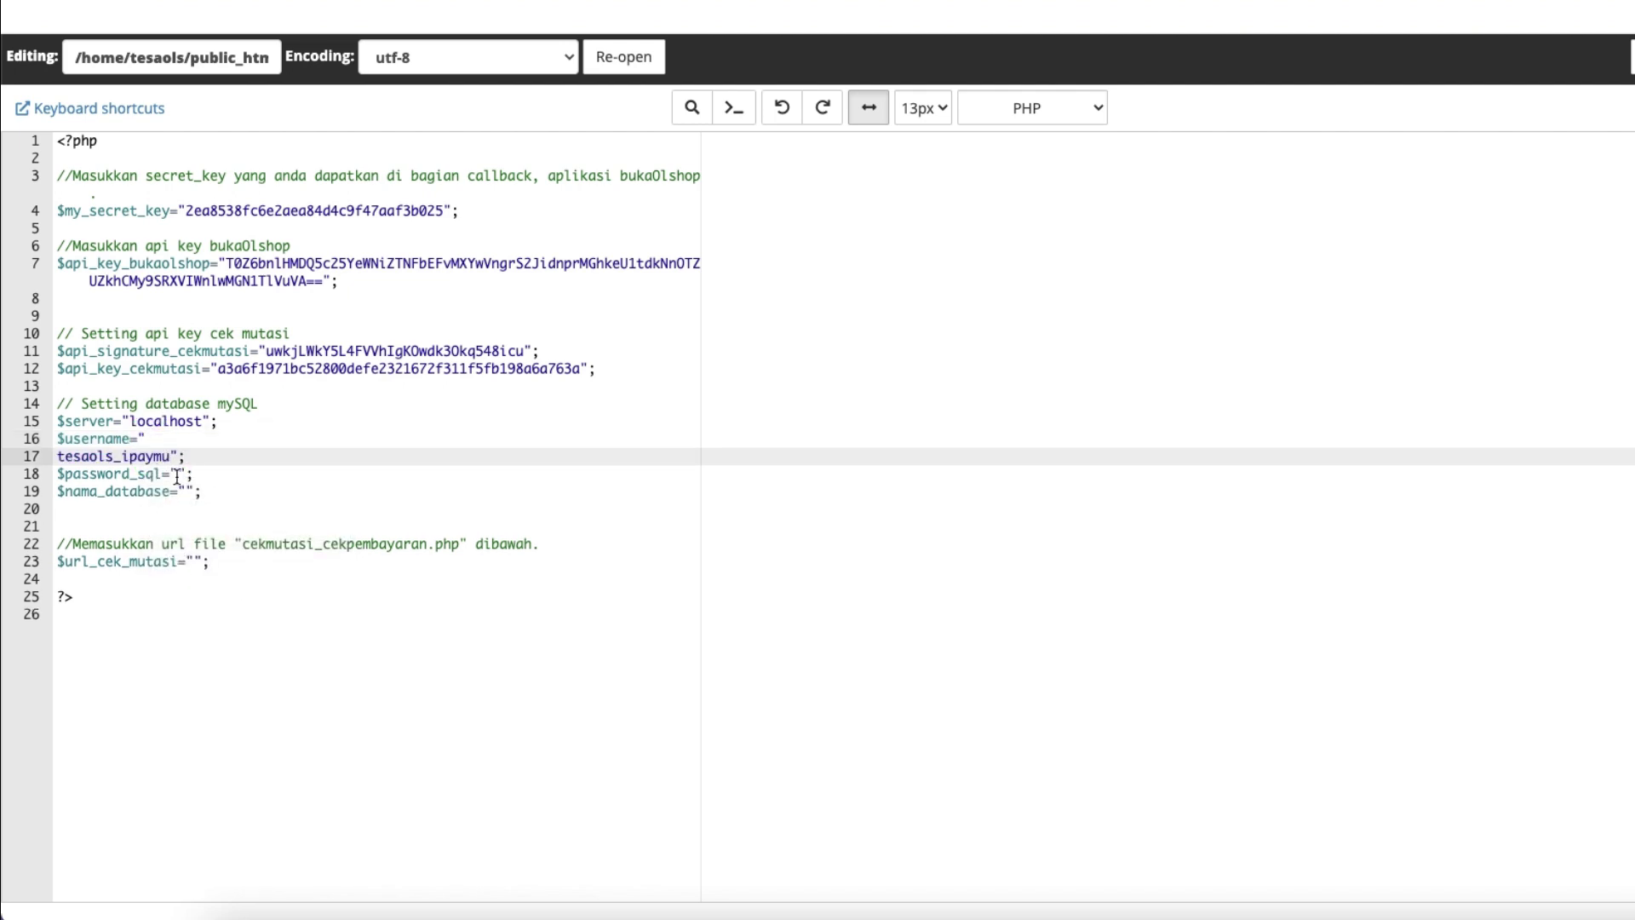
pyautogui.click(178, 436)
pyautogui.press('Delete')
pyautogui.click(155, 456)
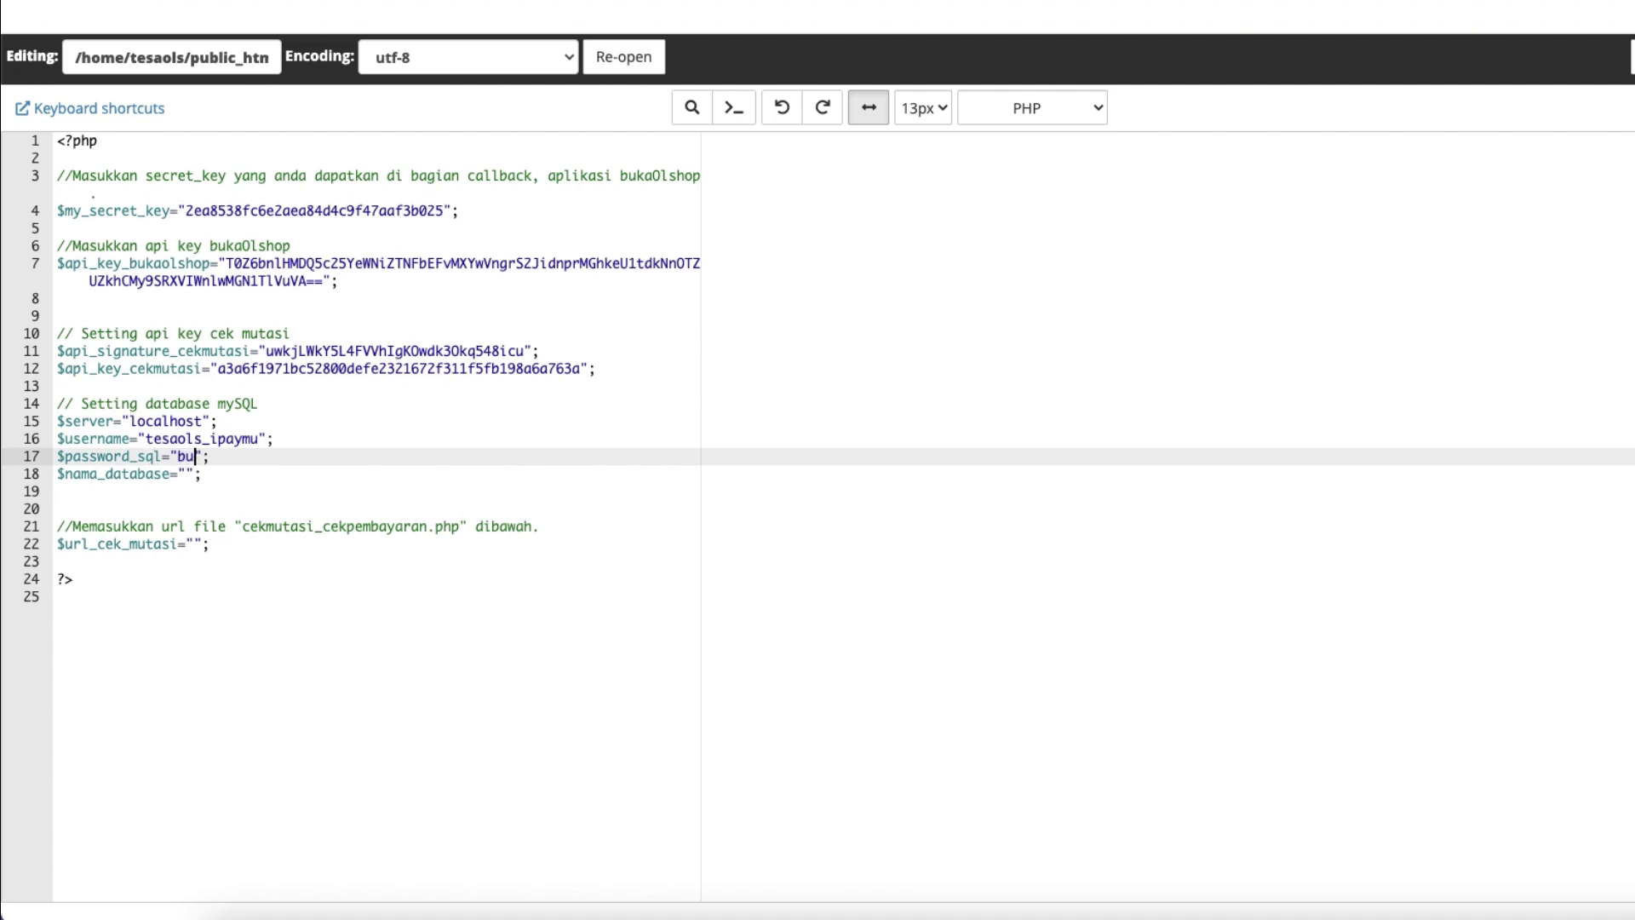
pyautogui.write('bukaolshop123')
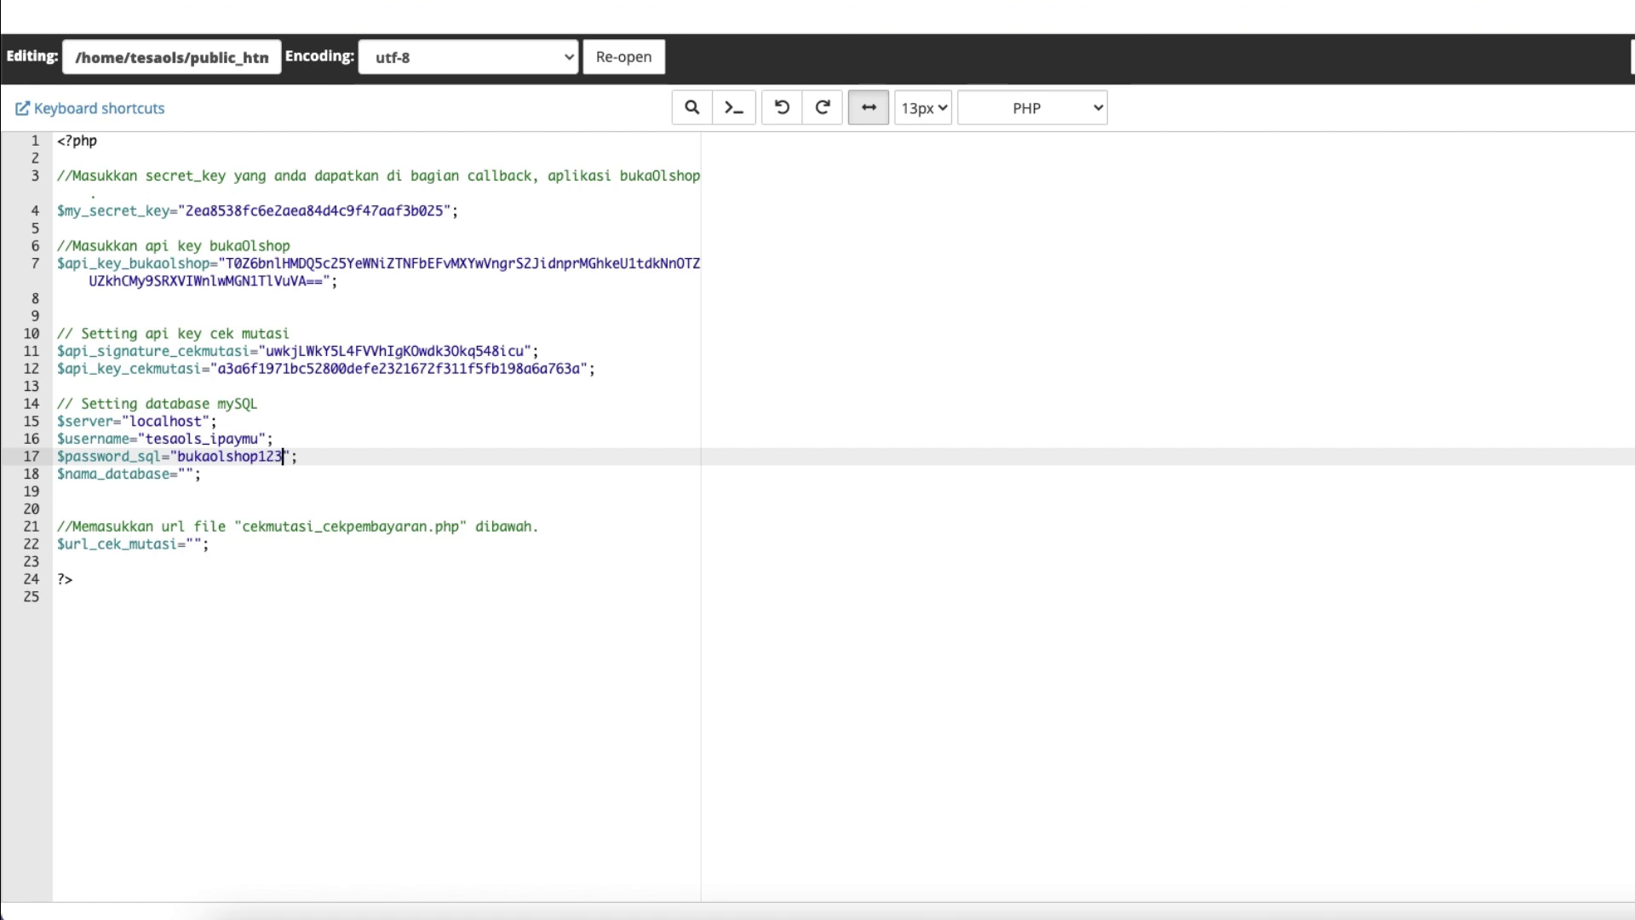
pyautogui.click(201, 474)
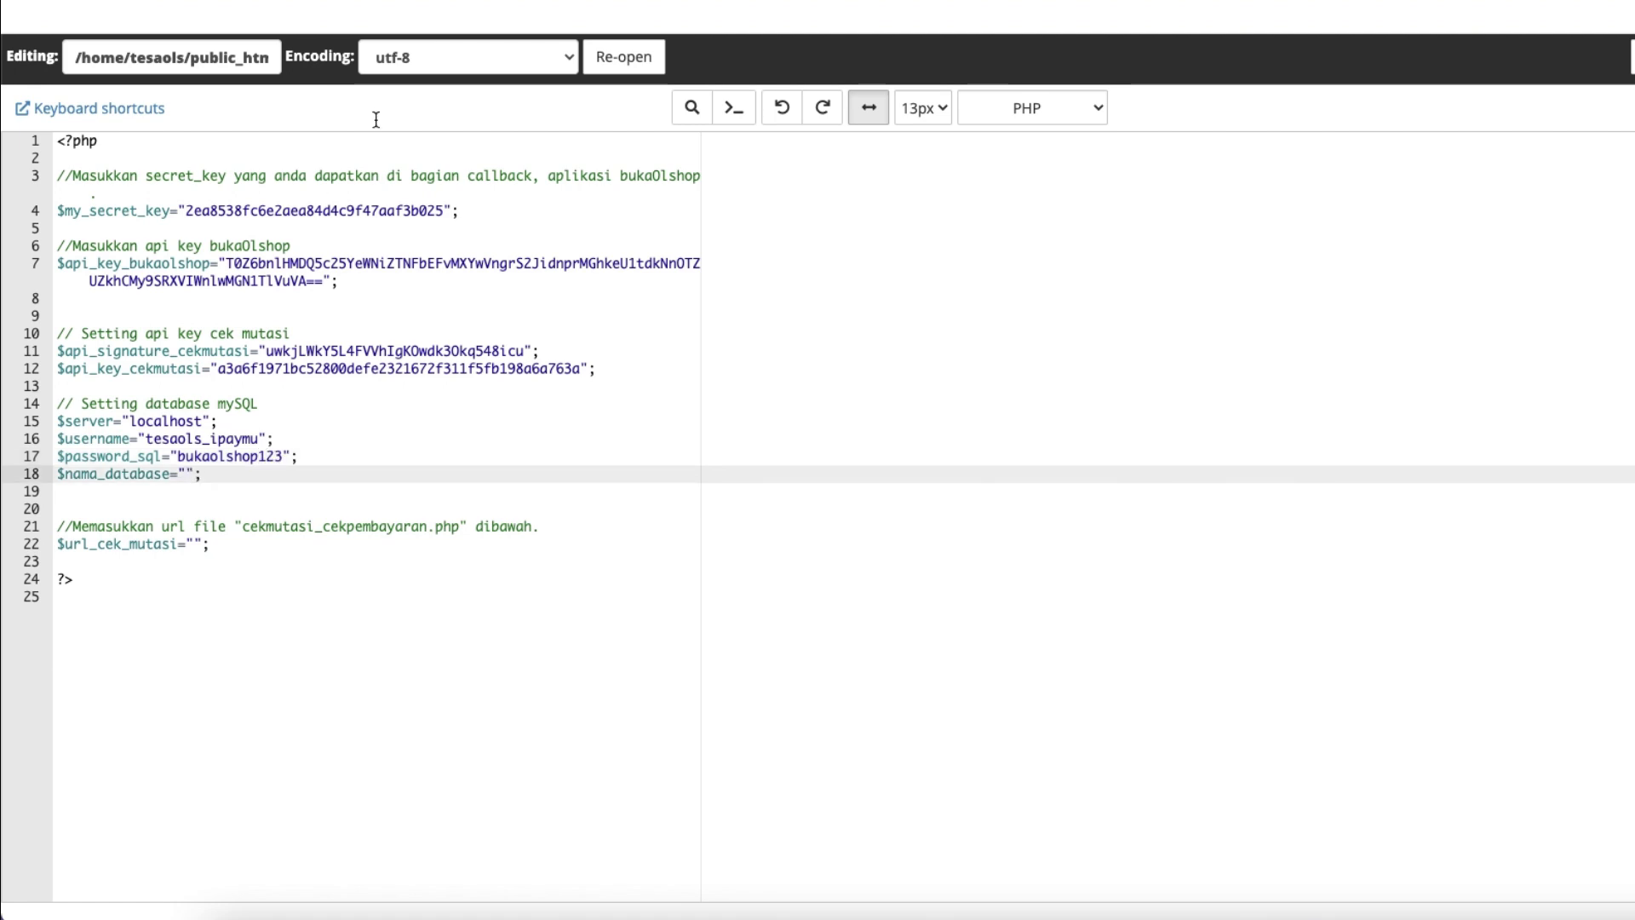
# Copy the database name tesaols_cekmutasi into $nama_database on line 18.
pyautogui.hotkey('ctrl', 'shift', 'Tab')
pyautogui.moveTo(72, 294); pyautogui.dragTo(198, 294)
pyautogui.rightClick(129, 296)
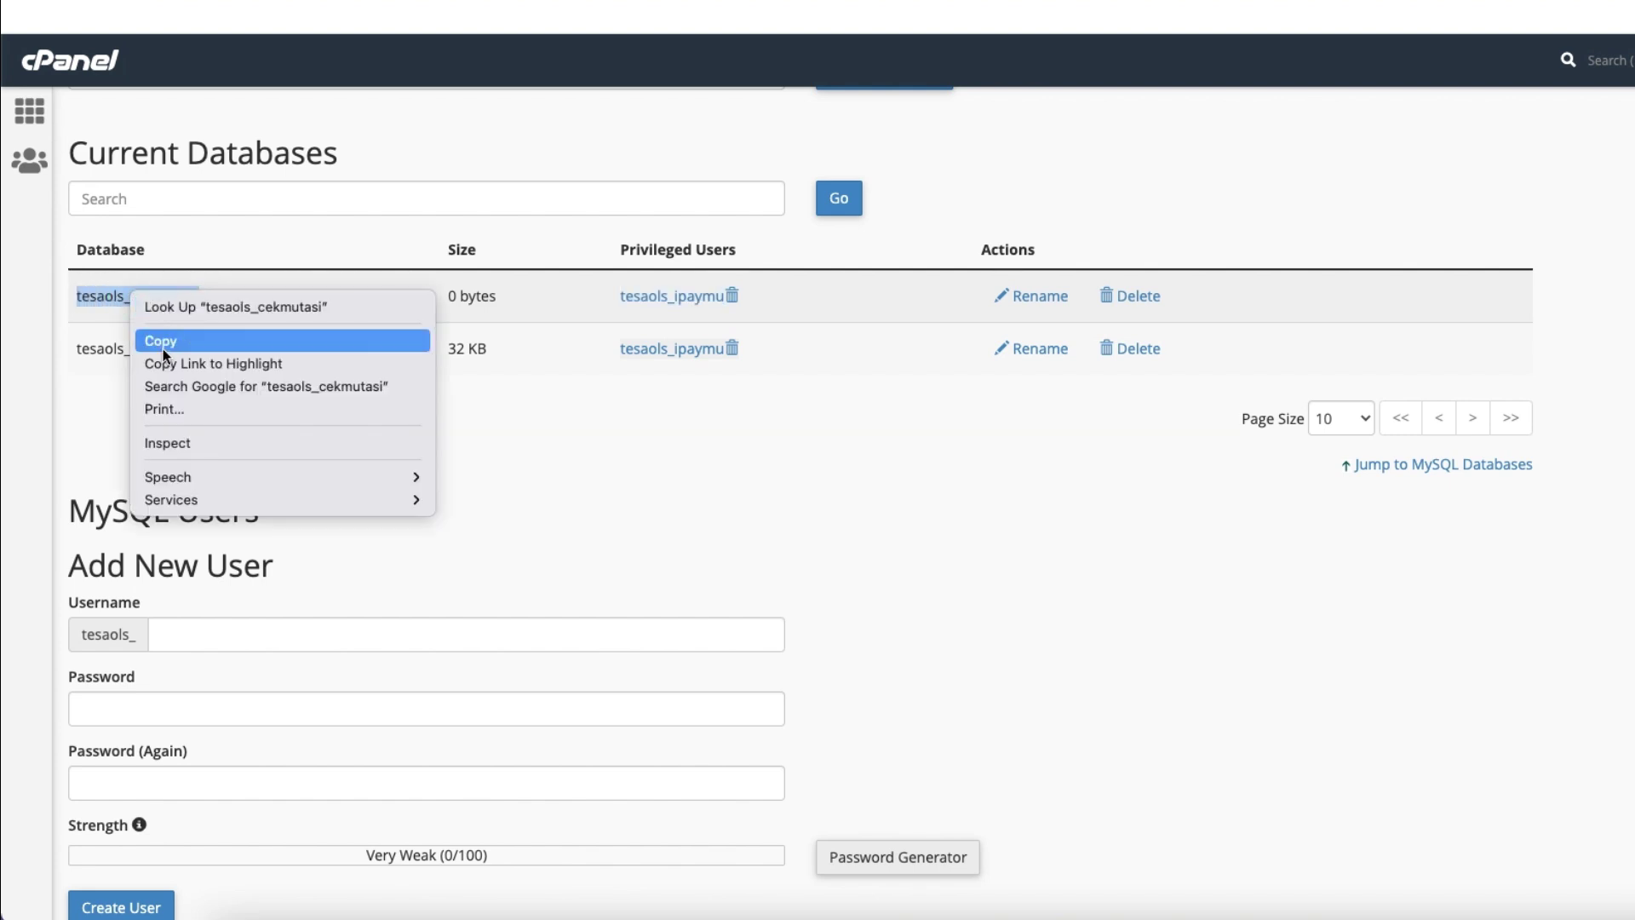
pyautogui.click(166, 345)
pyautogui.hotkey('ctrl', 'Tab')
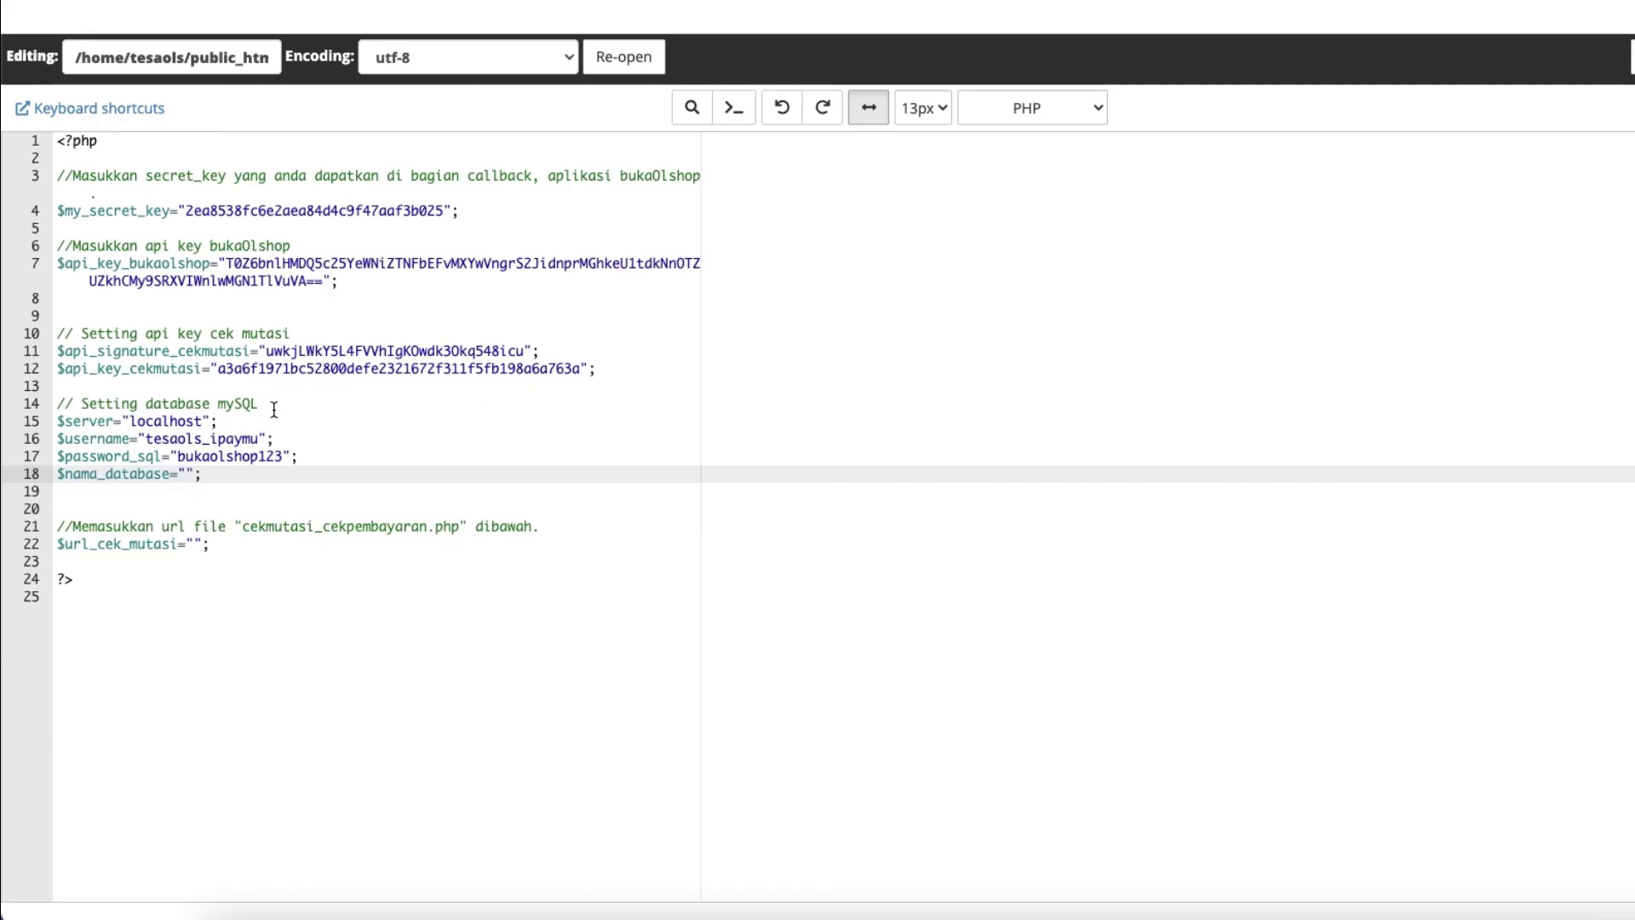
pyautogui.rightClick(181, 474)
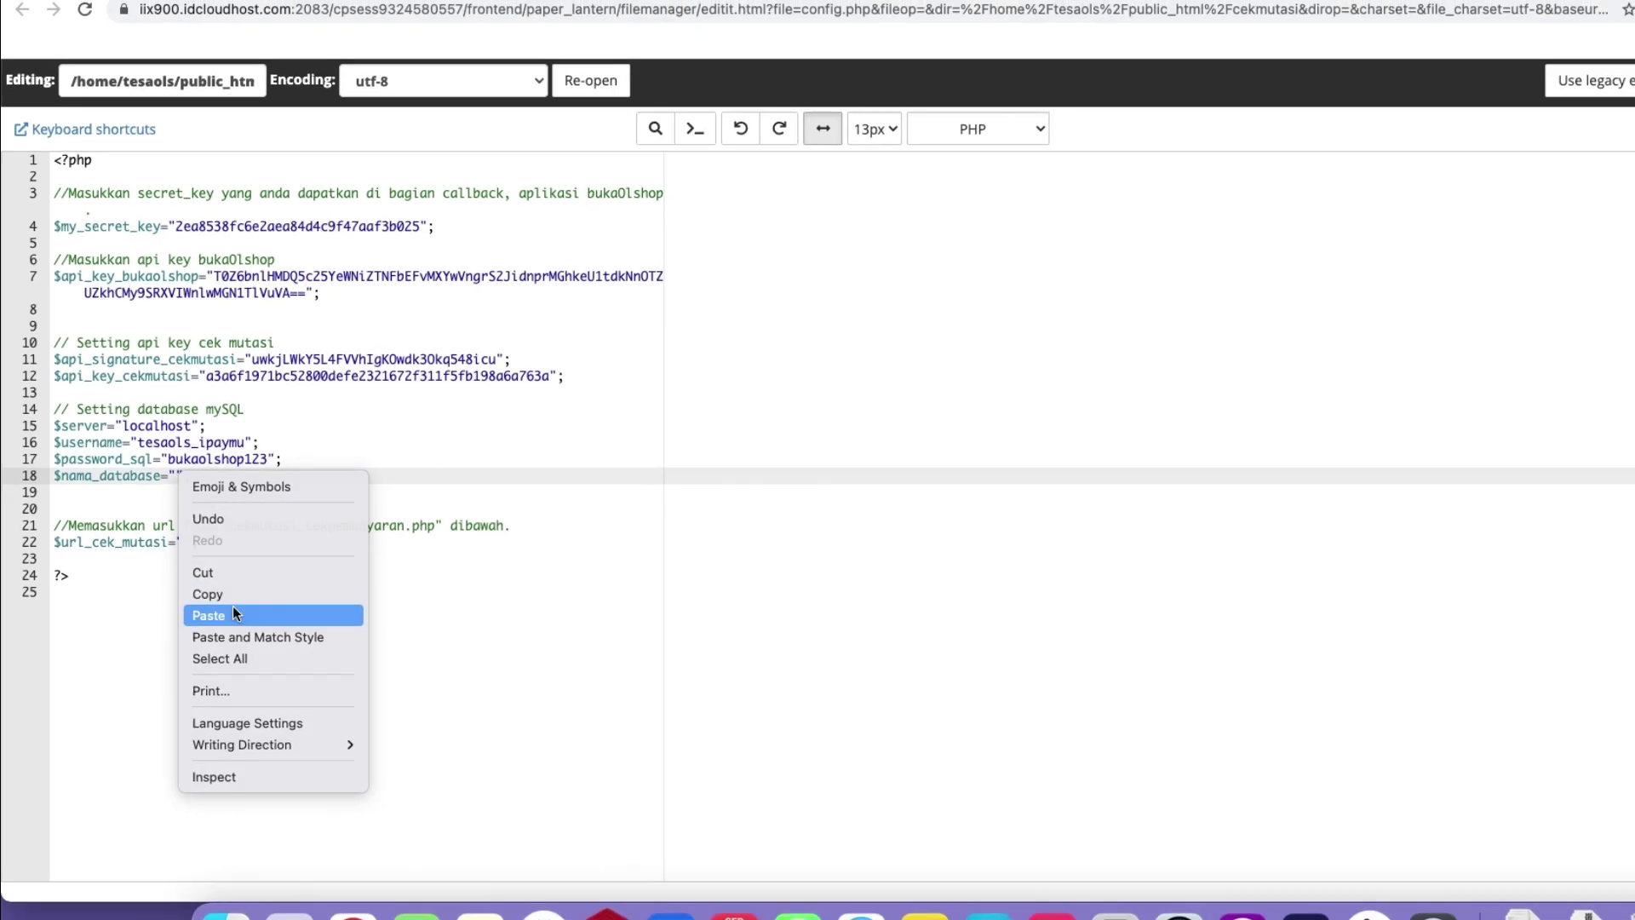
pyautogui.click(227, 617)
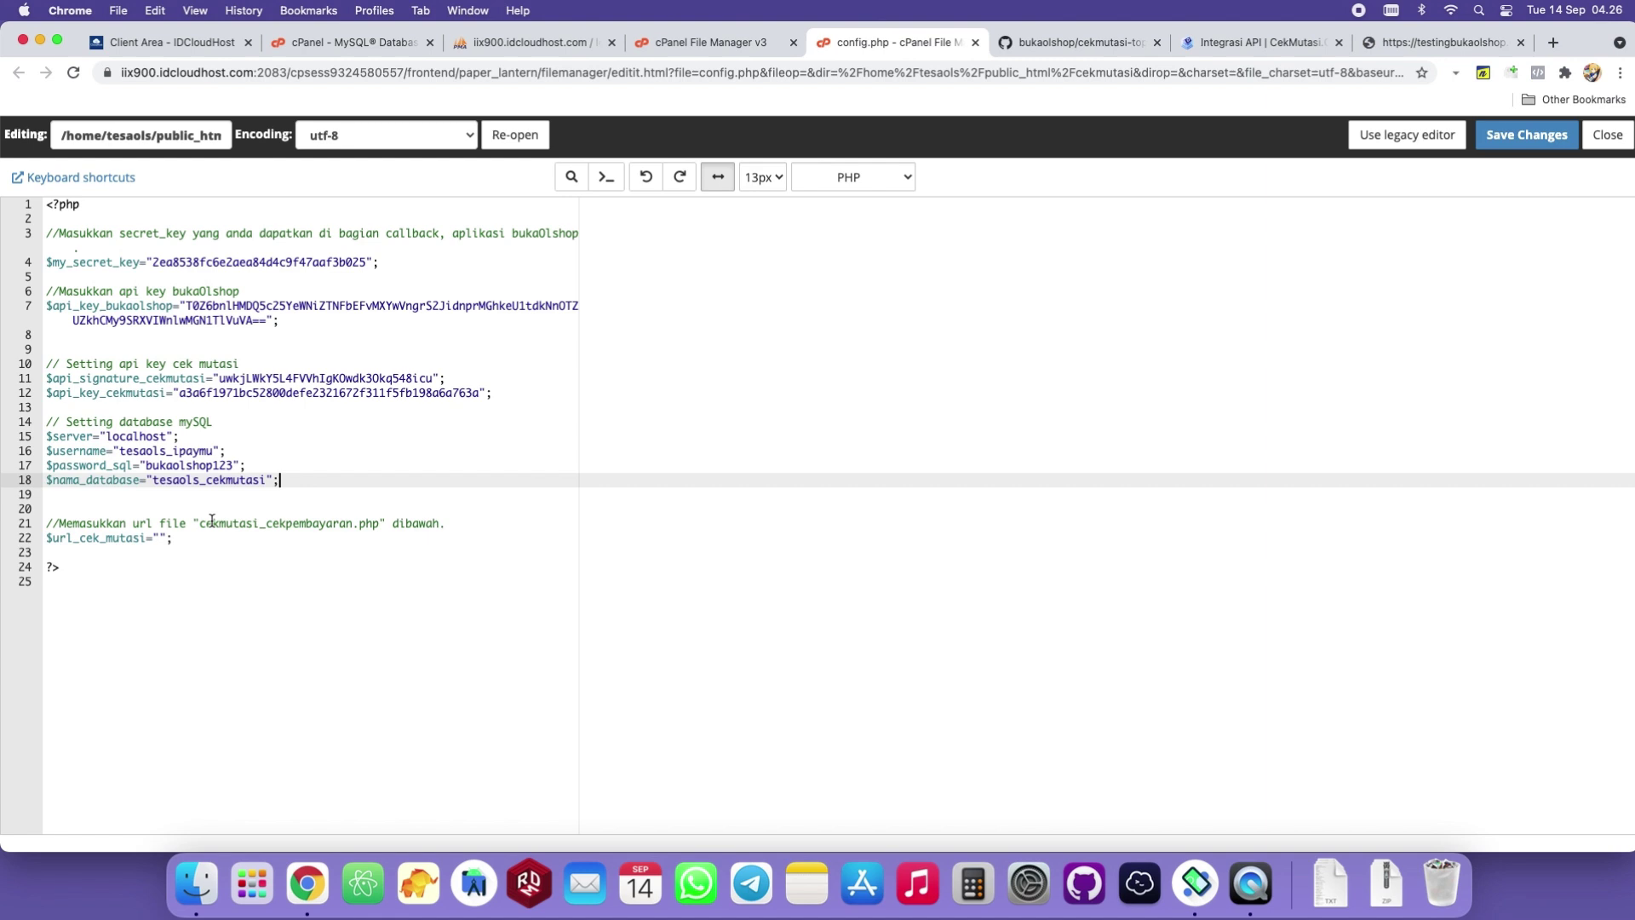
# Copy the cekmutasi_cekpembayaran.php file name from the cekmutasi file list.
pyautogui.click(699, 42)
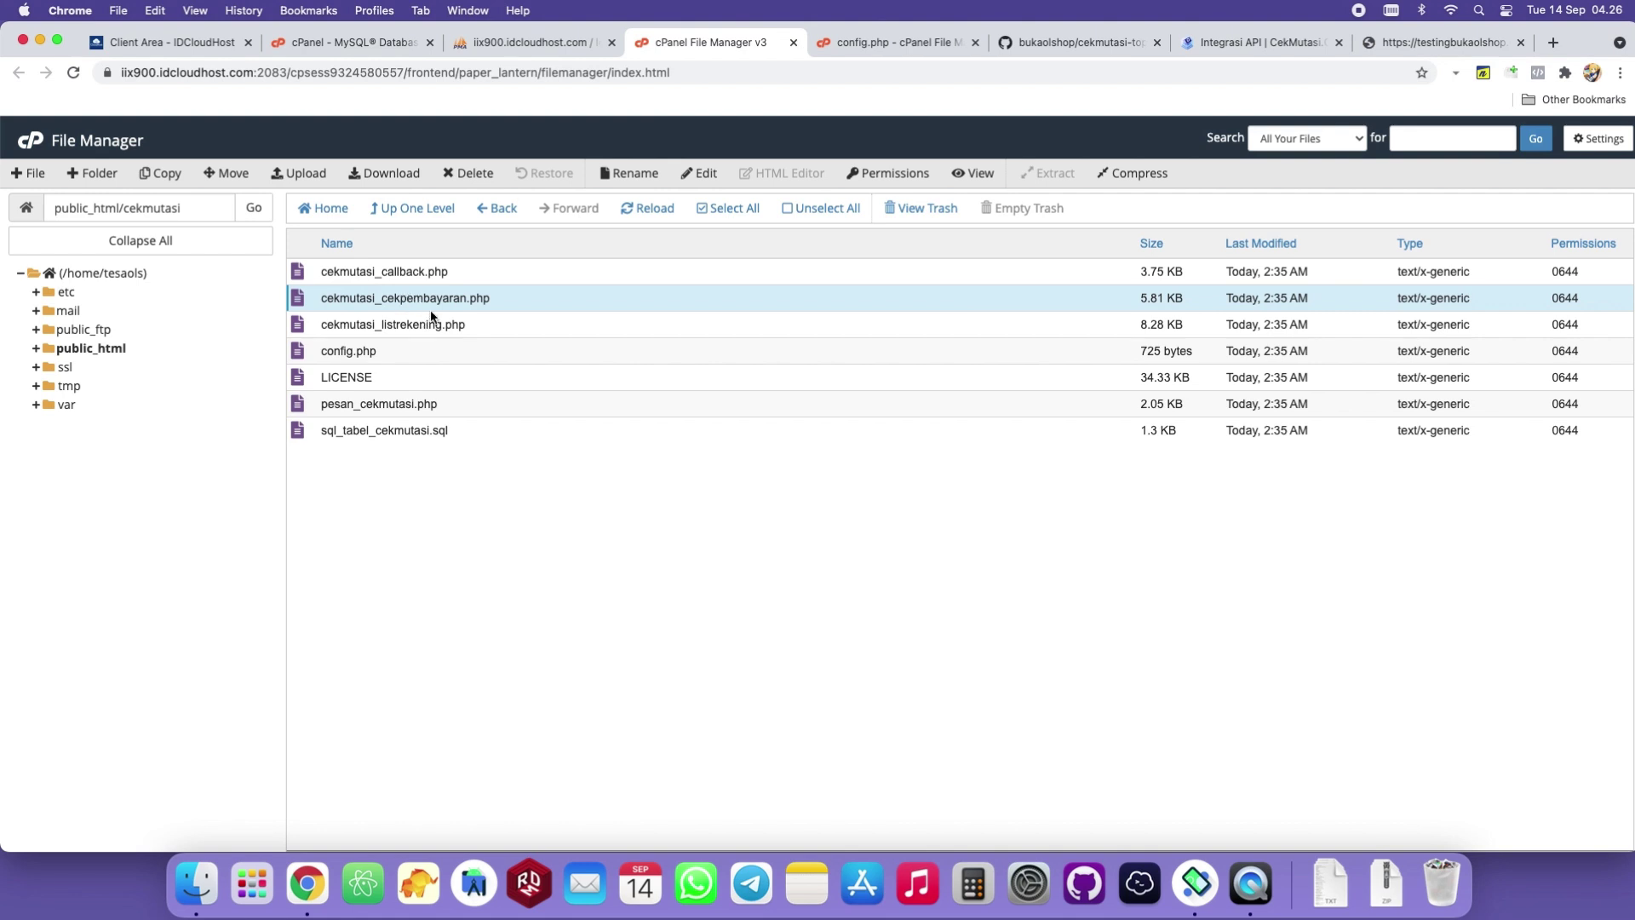
pyautogui.rightClick(431, 305)
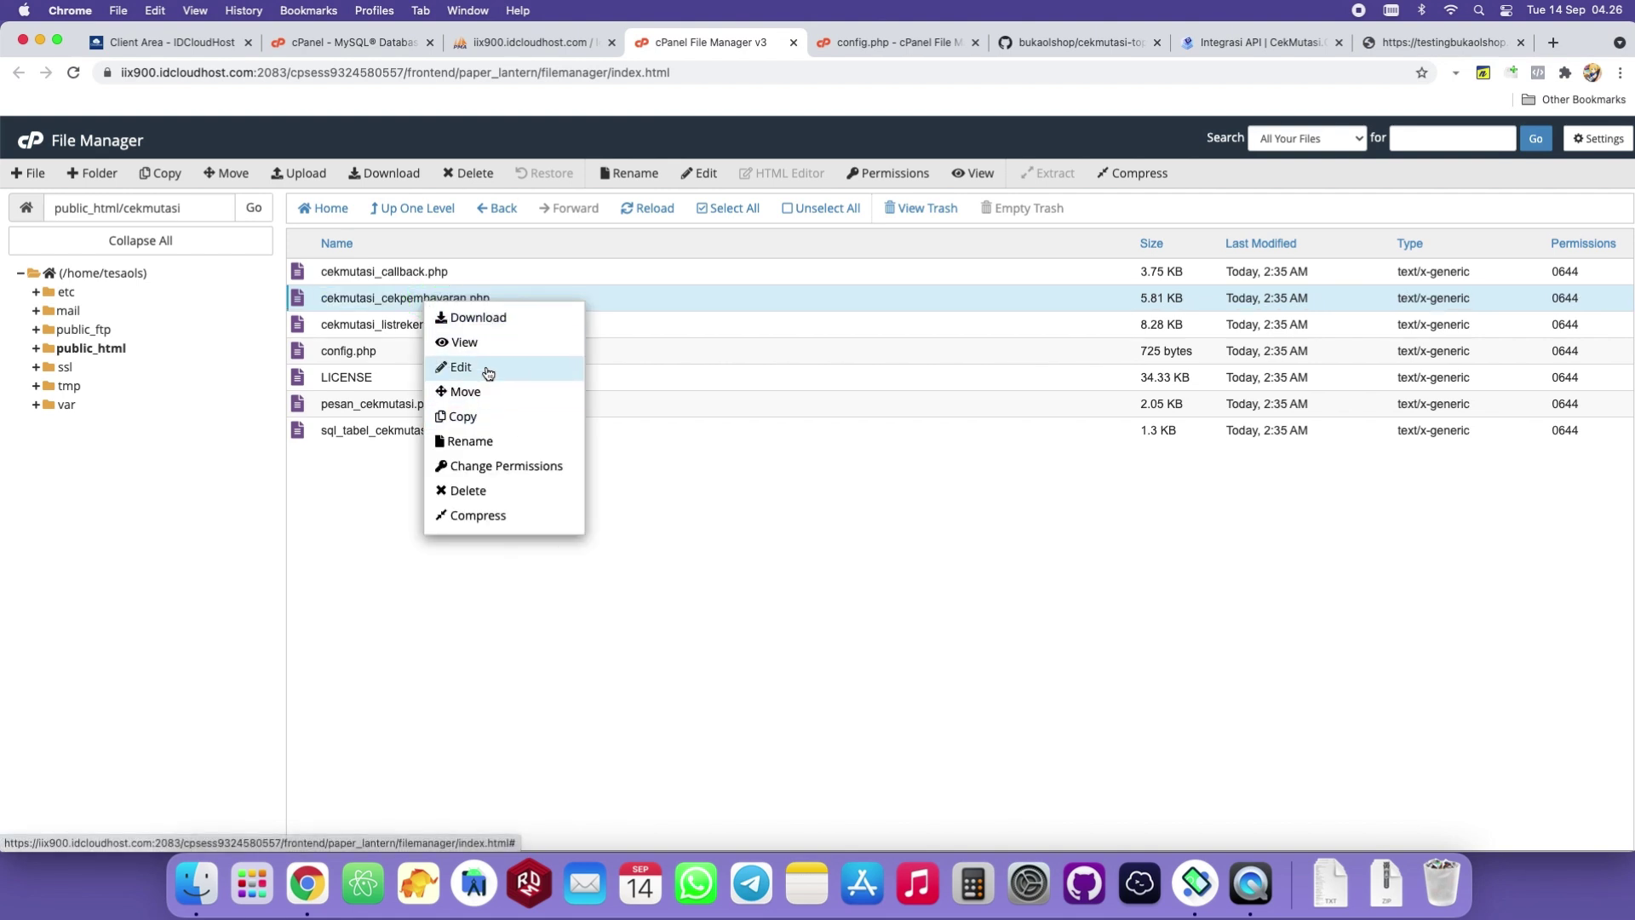
pyautogui.doubleClick(394, 300)
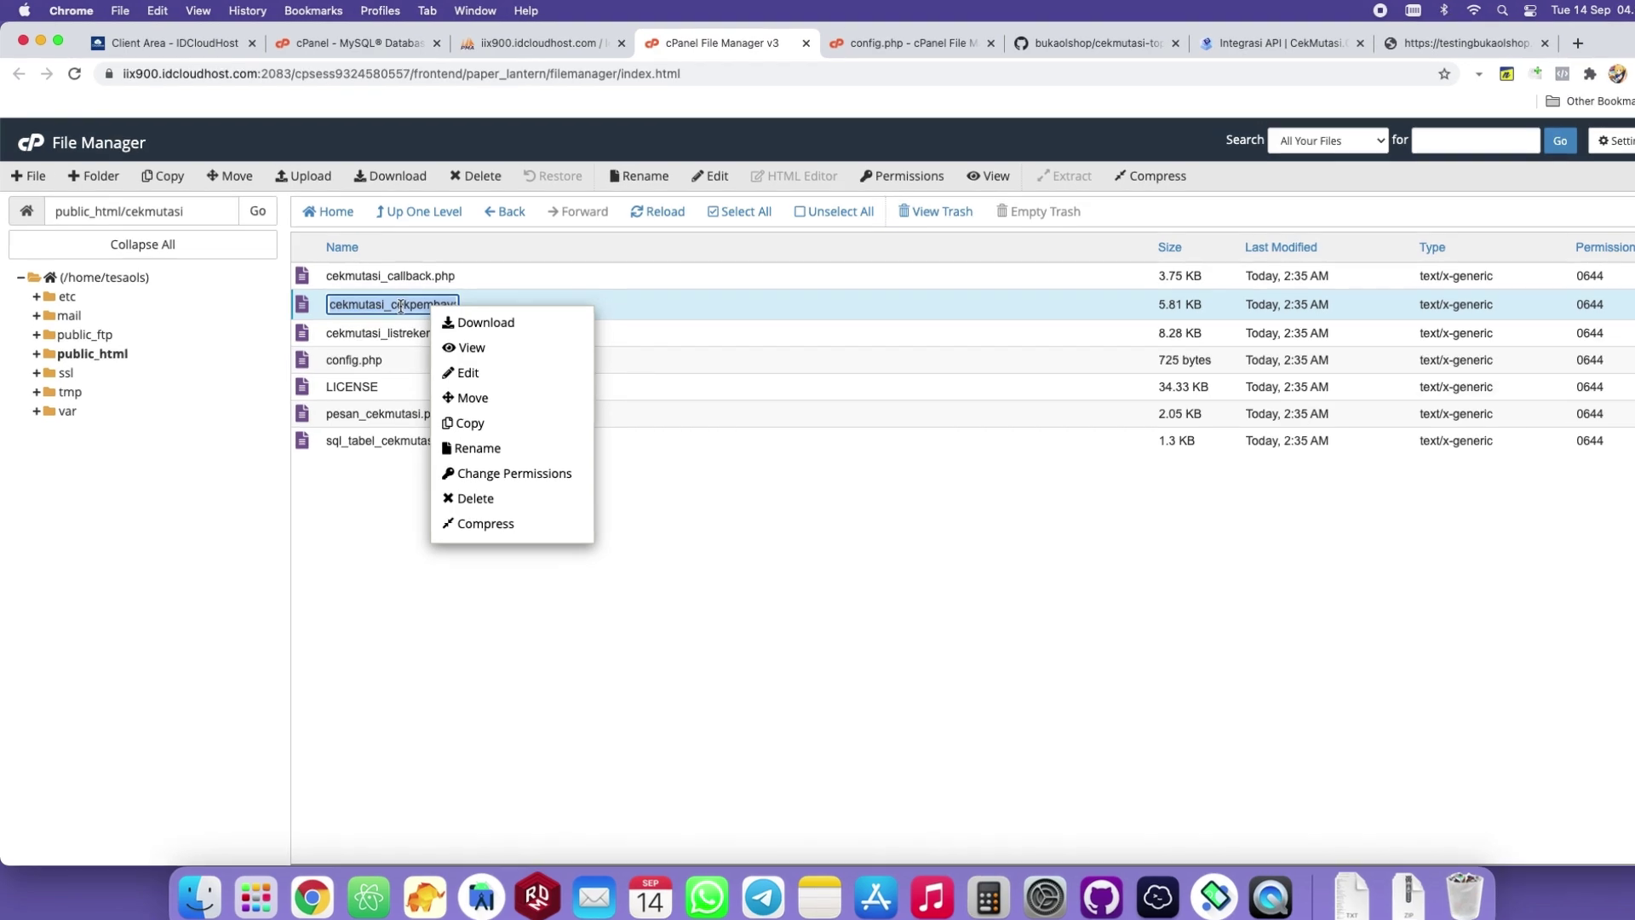
pyautogui.press('super+c')
pyautogui.click(736, 503)
# Load the test site's cekmutasi_cekpembayaran.php page, correcting a typo in the address.
pyautogui.click(1455, 43)
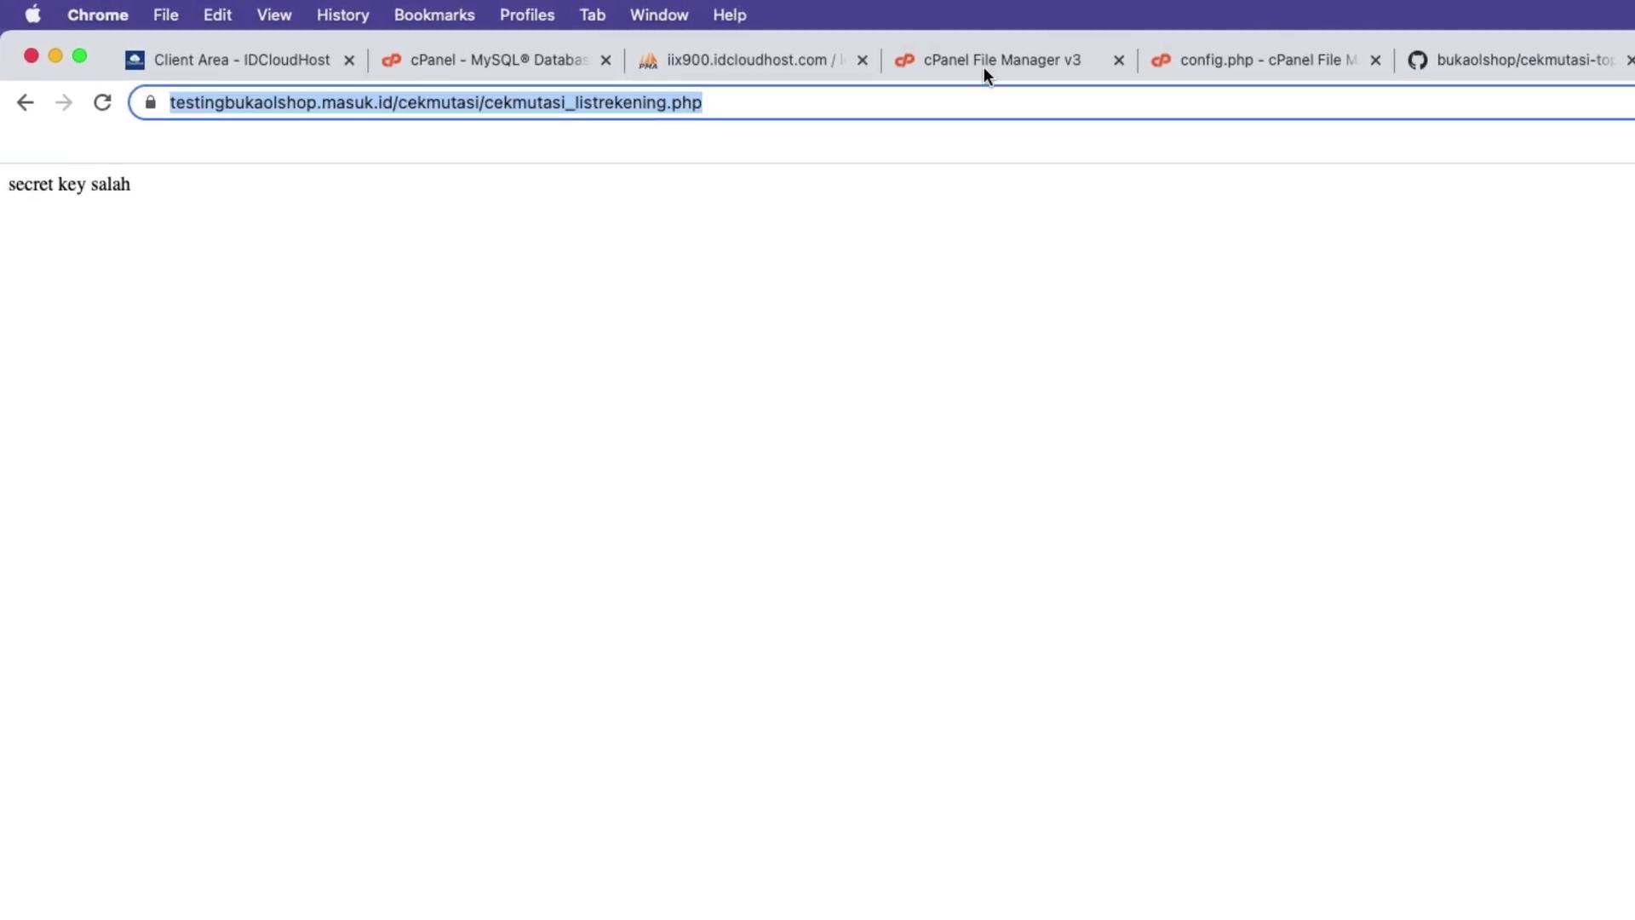
pyautogui.click(512, 102)
pyautogui.moveTo(546, 102); pyautogui.dragTo(834, 99)
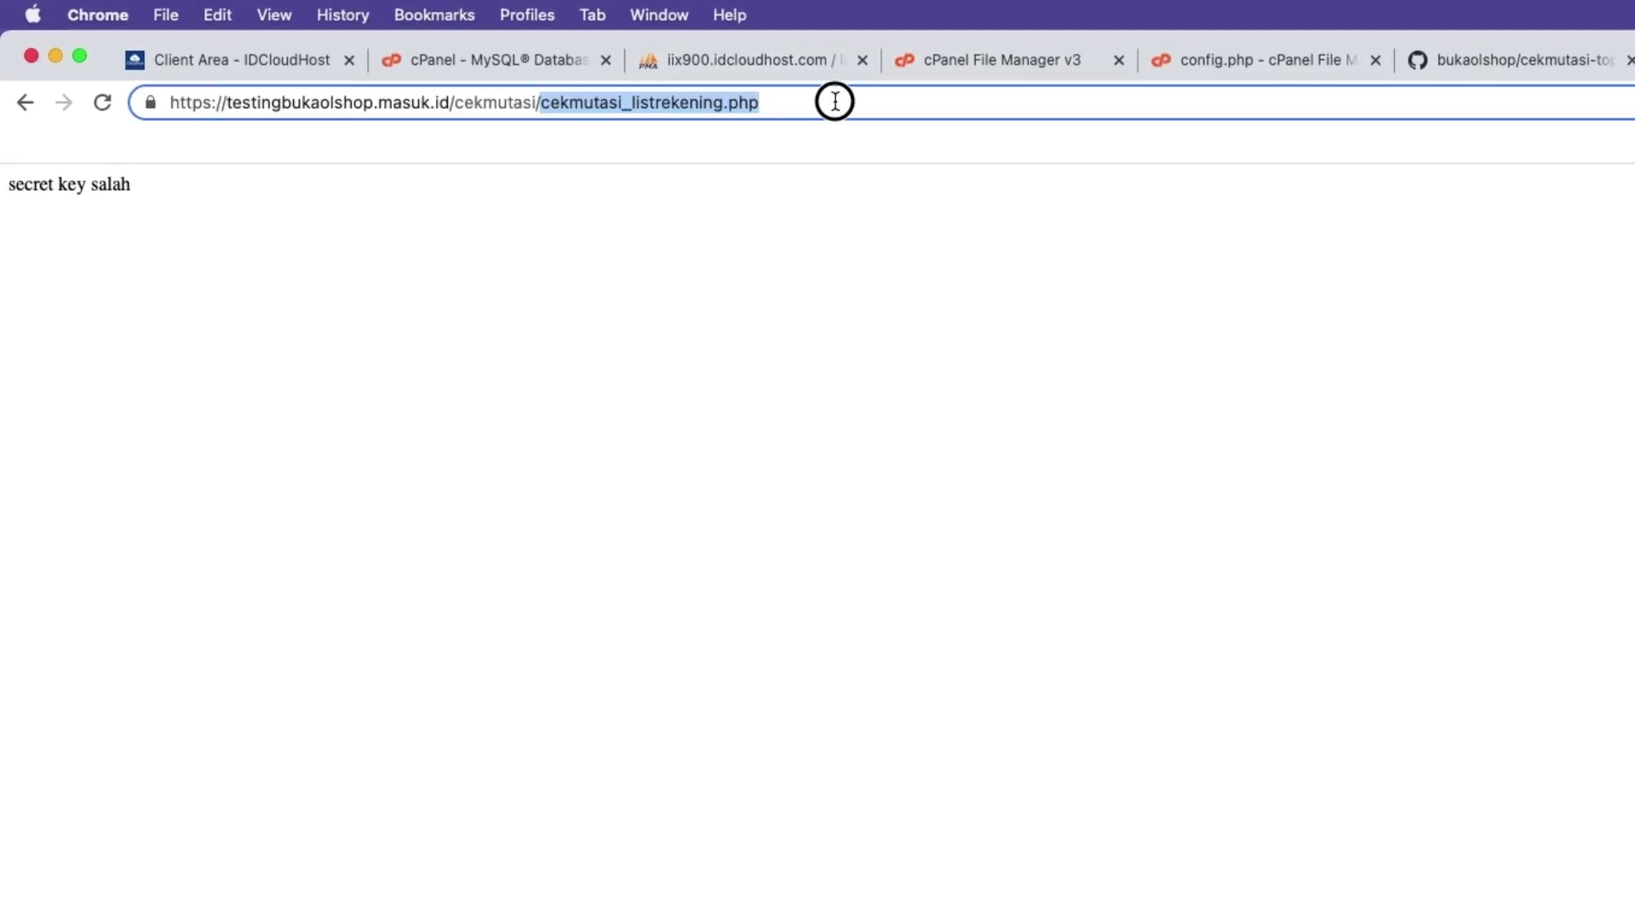
pyautogui.press('super+v')
pyautogui.press('Return')
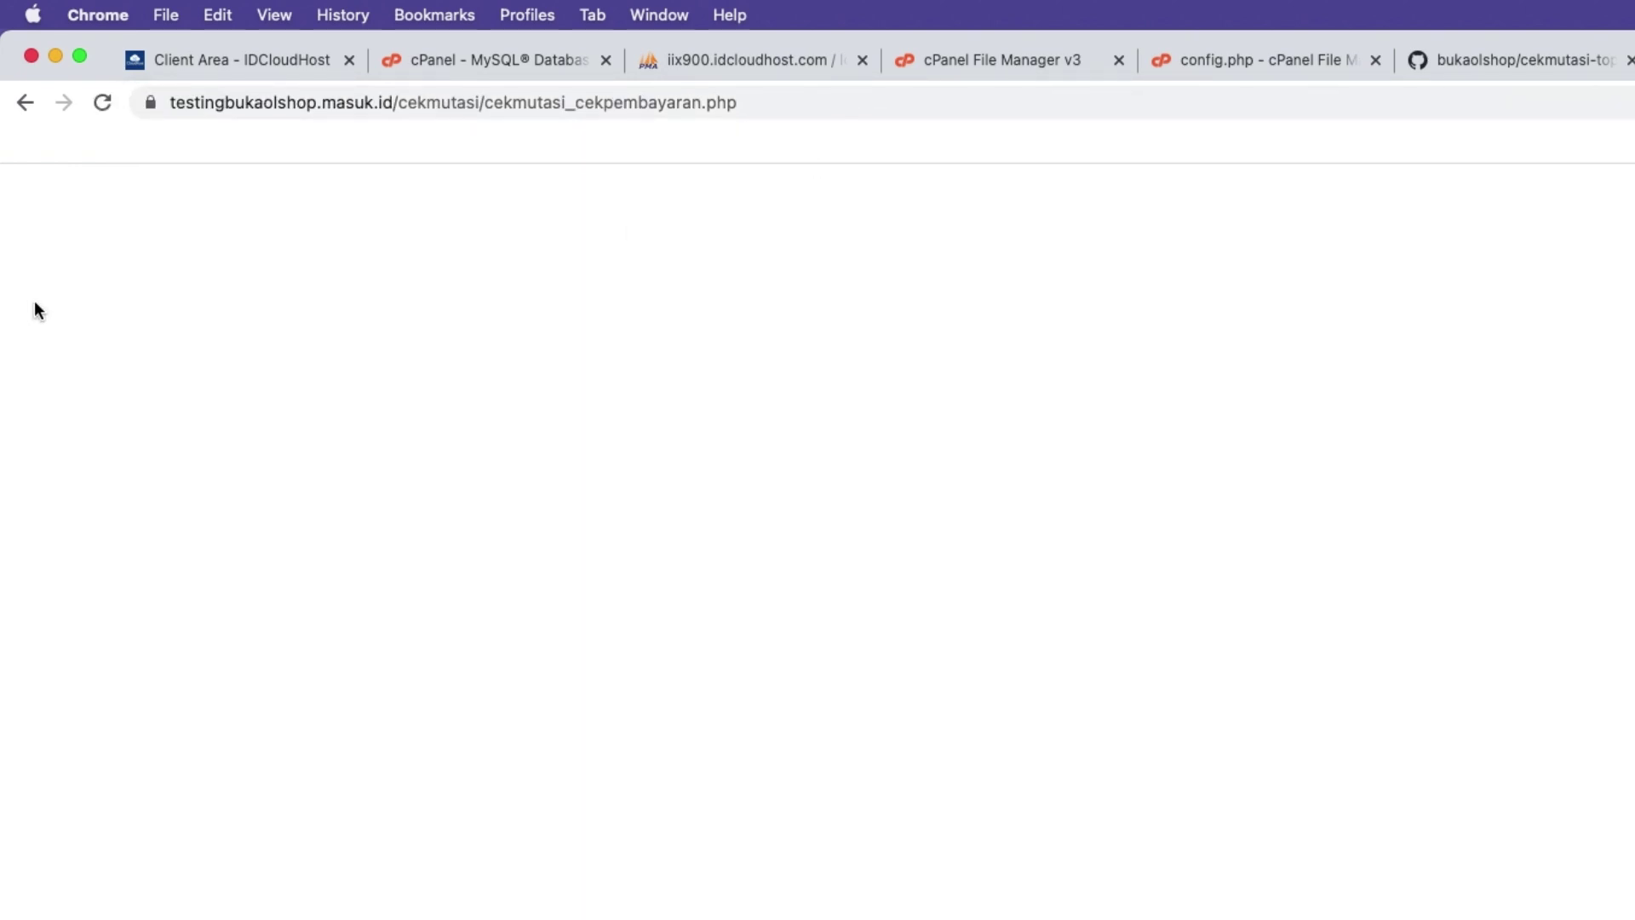
pyautogui.click(712, 103)
pyautogui.click(694, 103)
pyautogui.click(750, 102)
pyautogui.write('s')
pyautogui.press('Return')
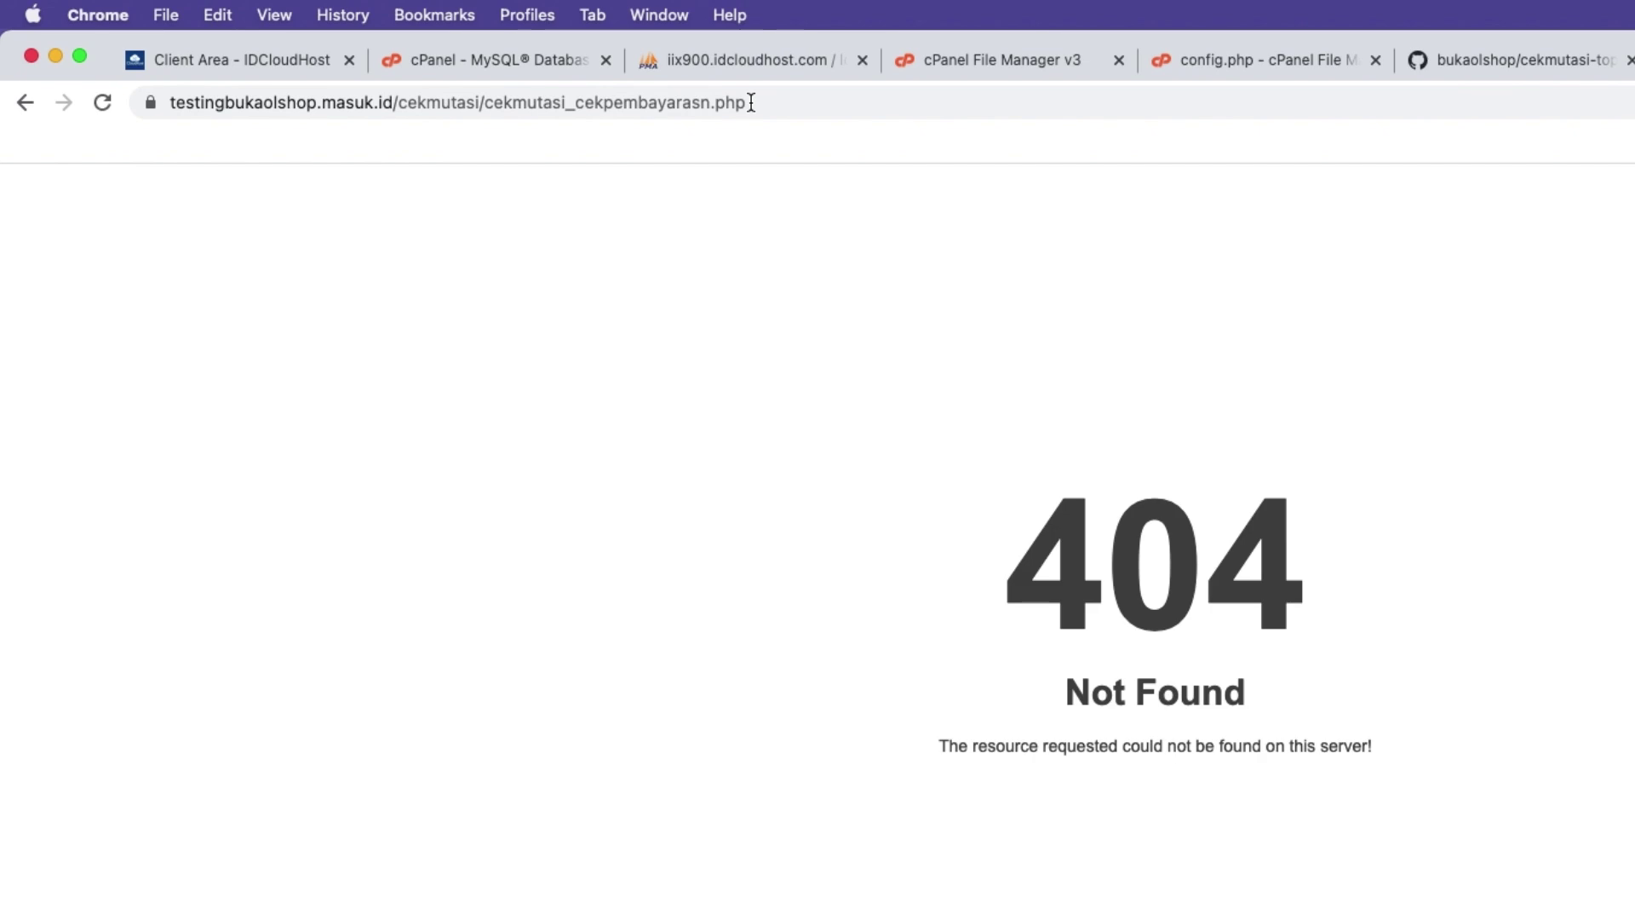
pyautogui.click(707, 102)
pyautogui.click(754, 103)
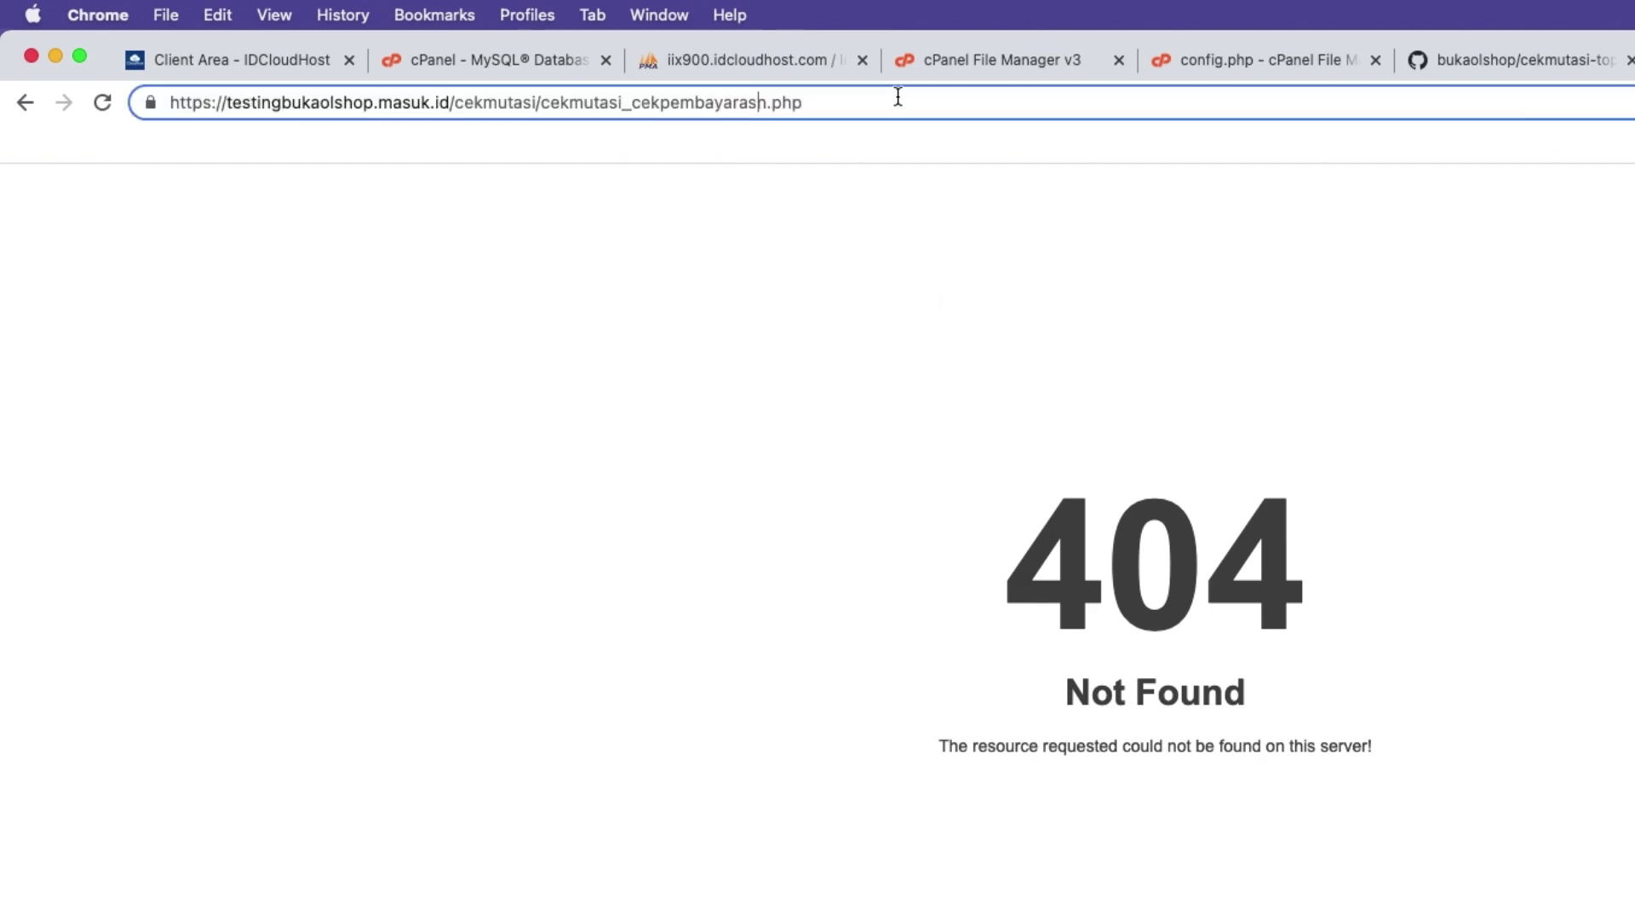
pyautogui.press('BackSpace')
pyautogui.press('Return')
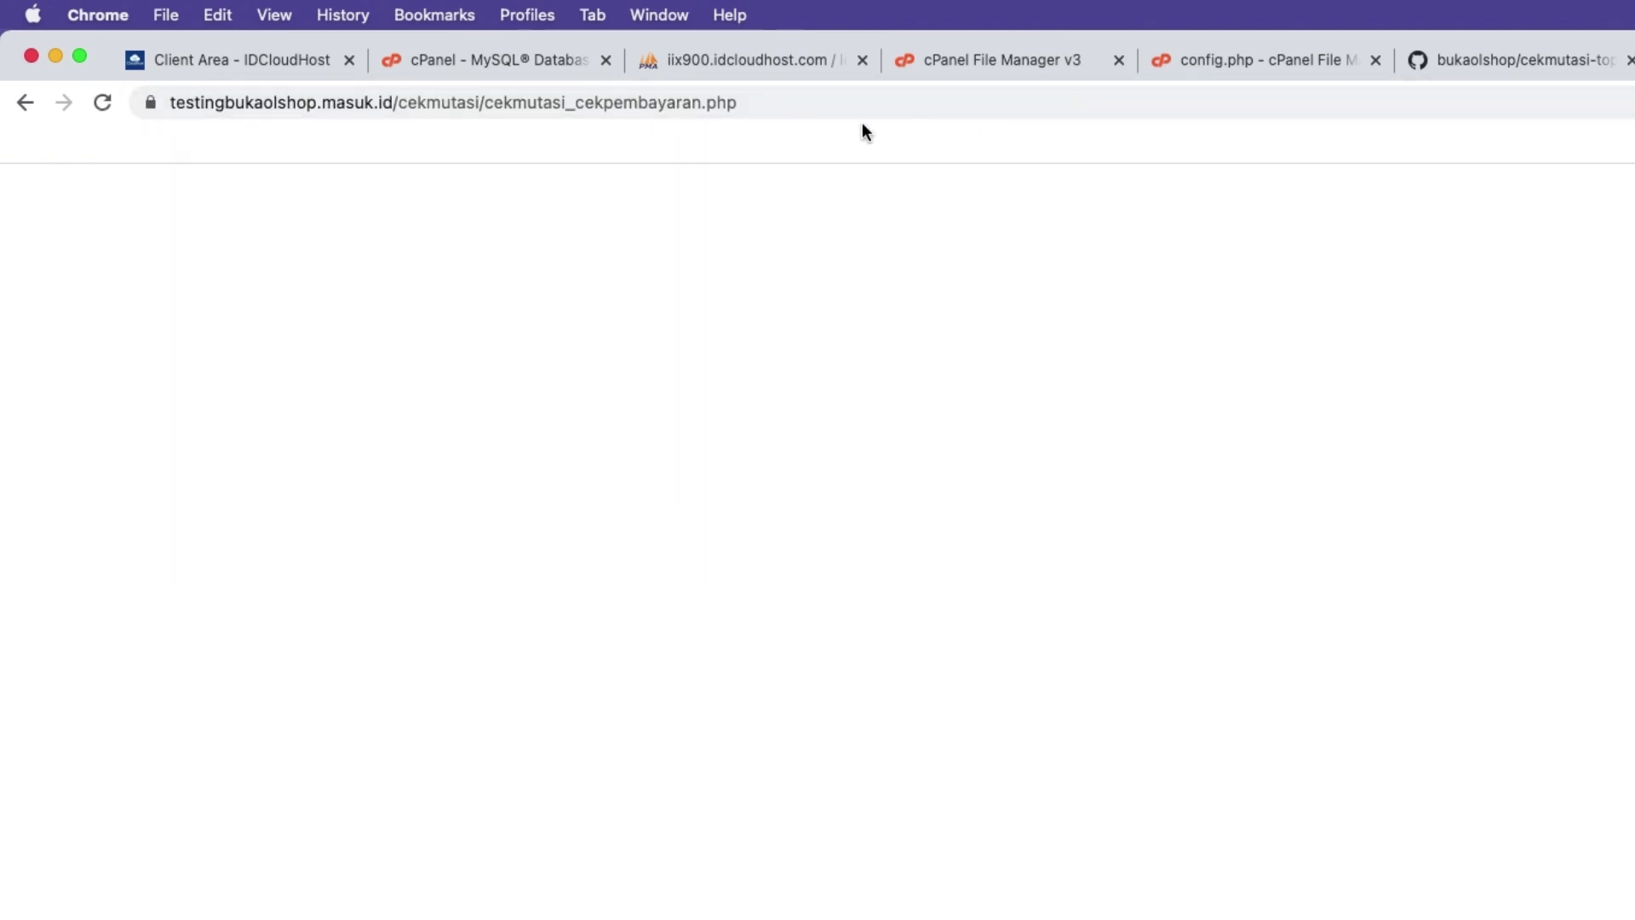
# Paste the cekmutasi_cekpembayaran.php address into $url_cek_mutasi on line 22.
pyautogui.click(766, 102)
pyautogui.rightClick(676, 104)
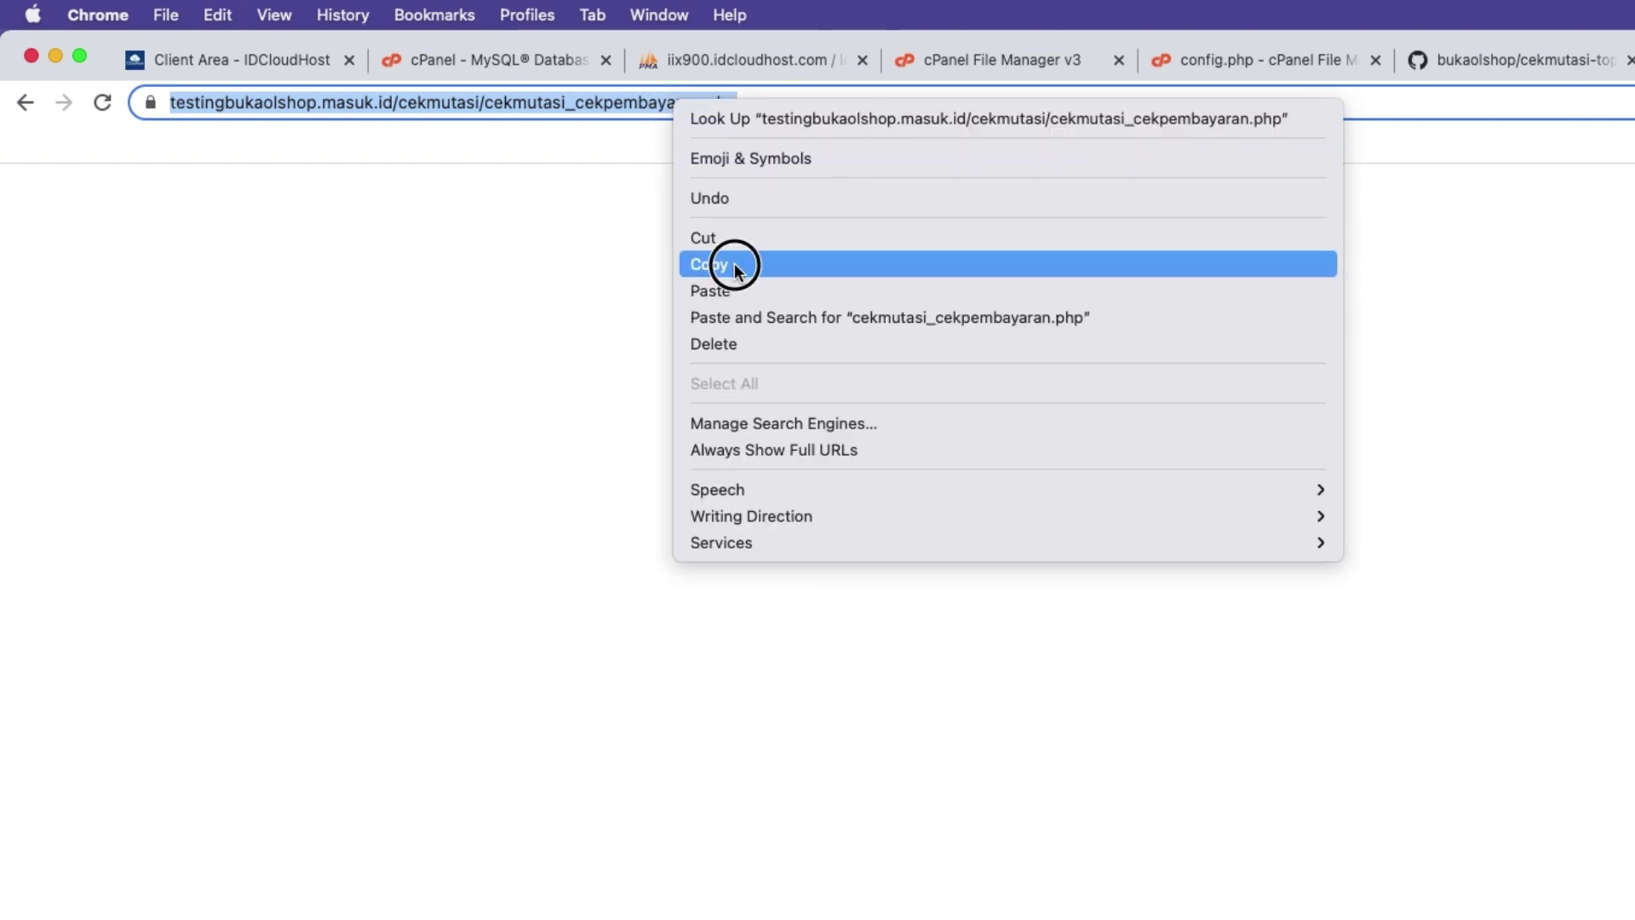
pyautogui.click(734, 266)
pyautogui.click(1230, 60)
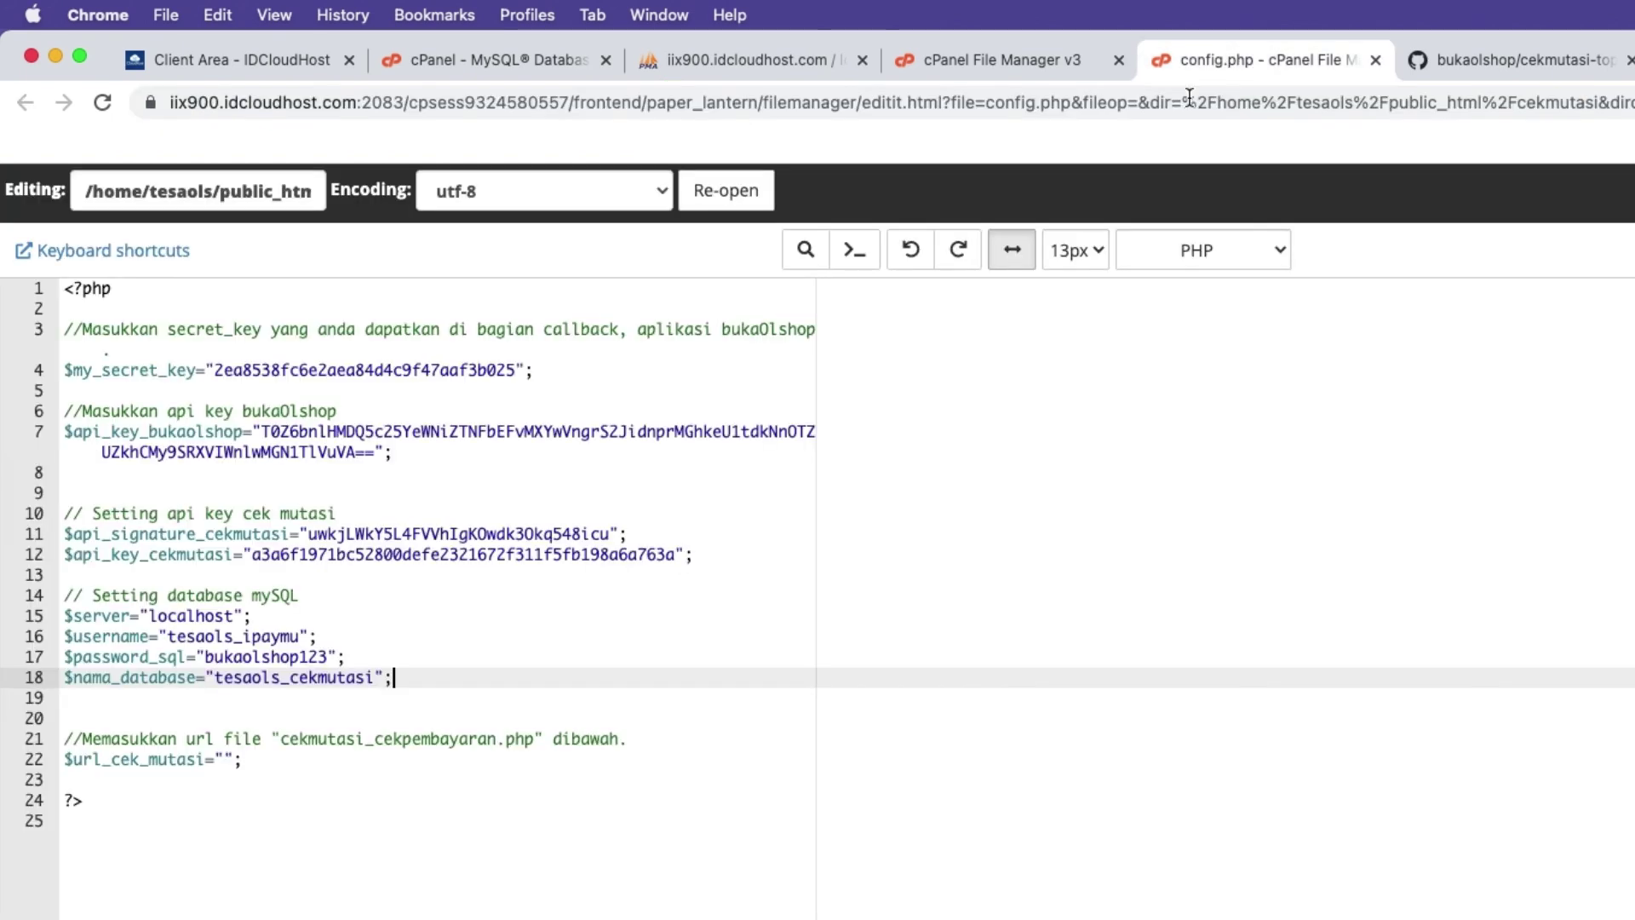
pyautogui.rightClick(223, 758)
pyautogui.click(267, 843)
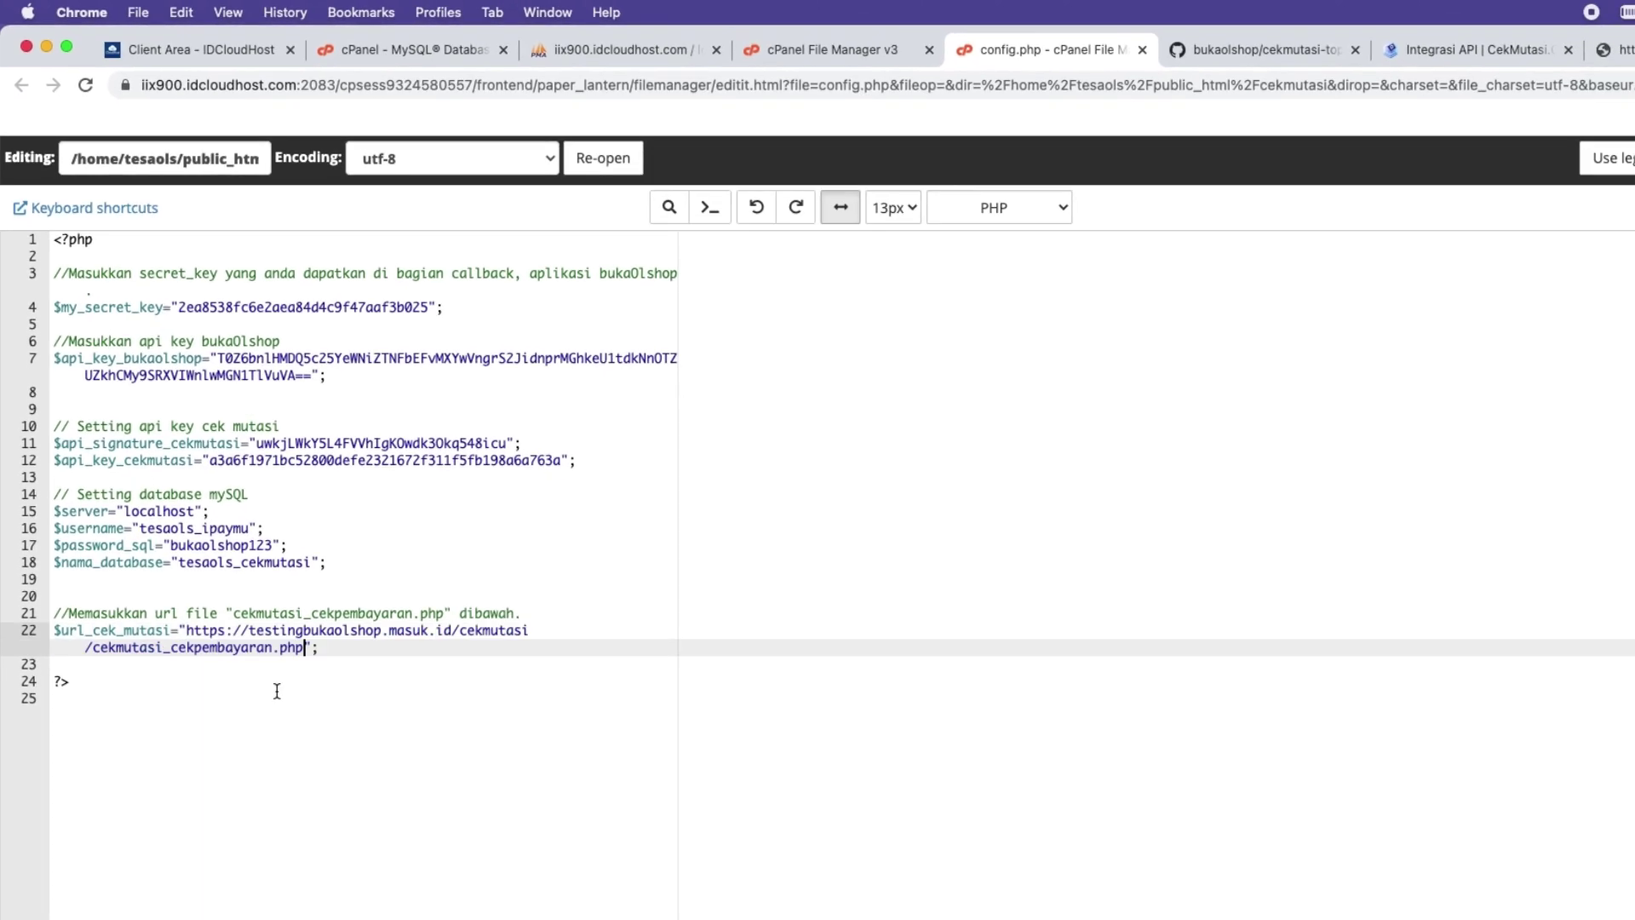
# Turn off line wrapping, check the pasted URL, and save config.php.
pyautogui.click(841, 207)
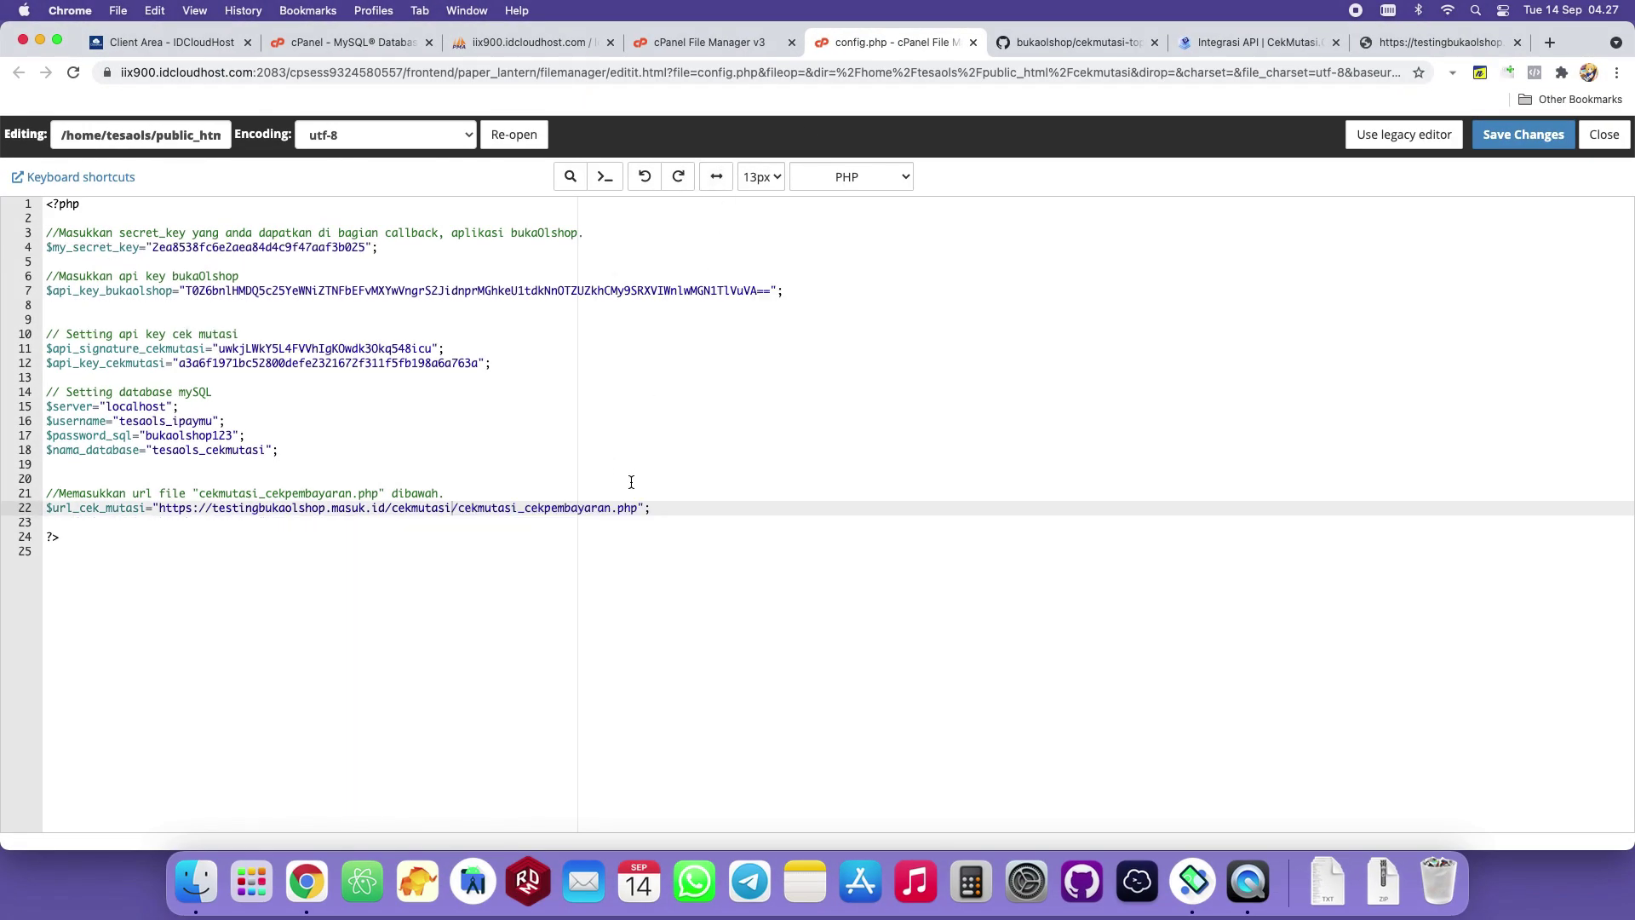
pyautogui.moveTo(638, 507); pyautogui.dragTo(160, 507)
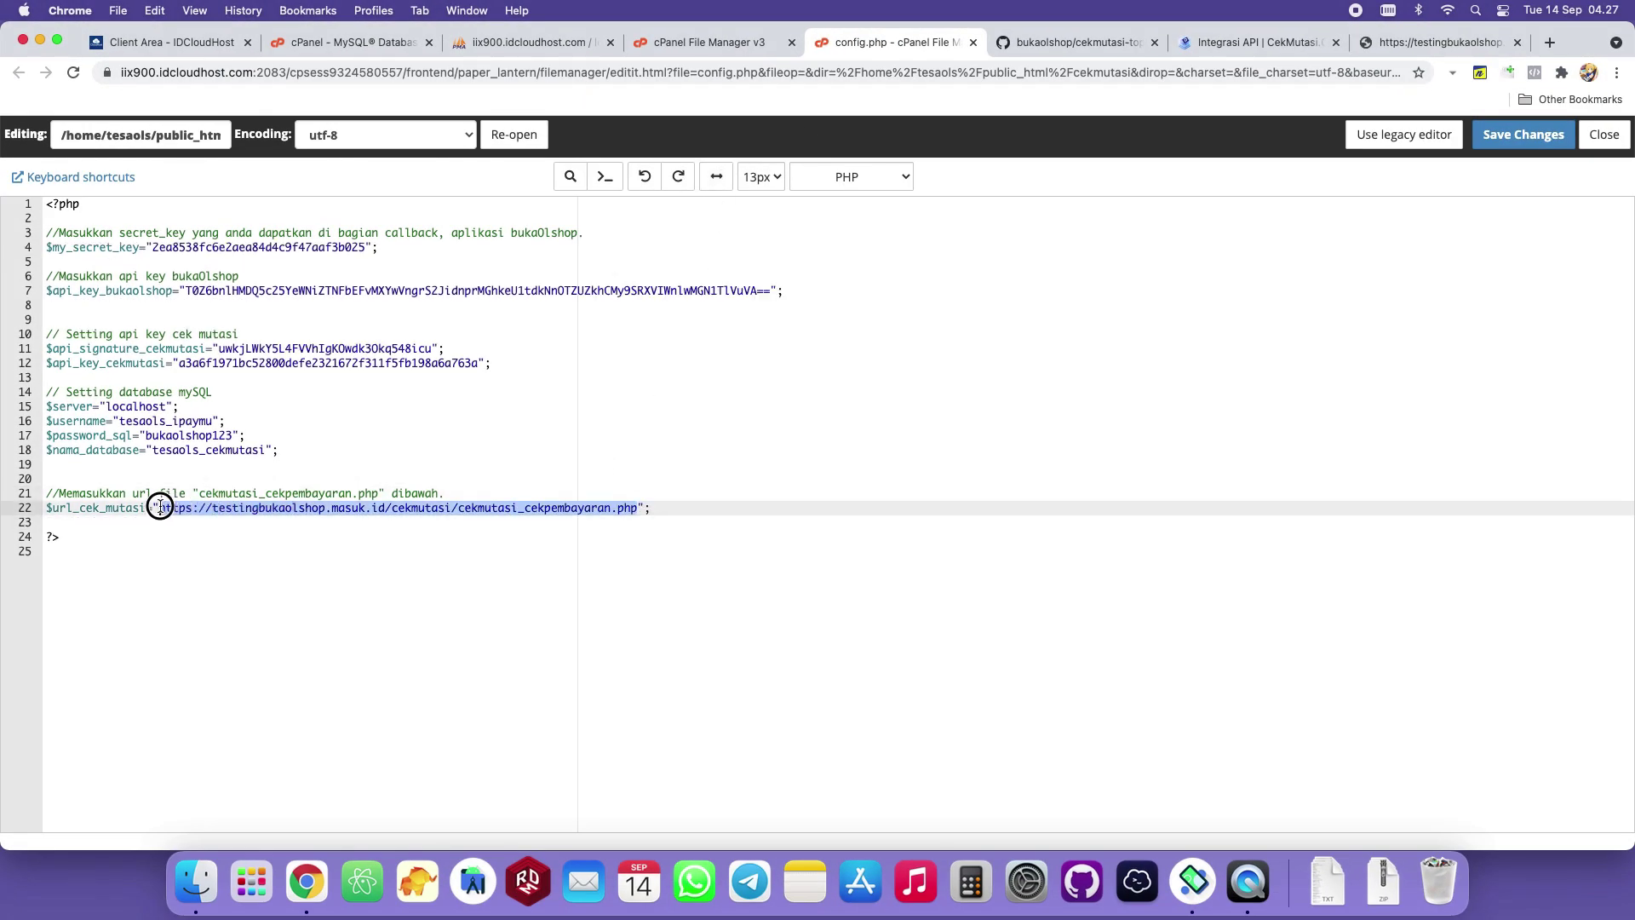
pyautogui.click(329, 465)
pyautogui.click(1547, 134)
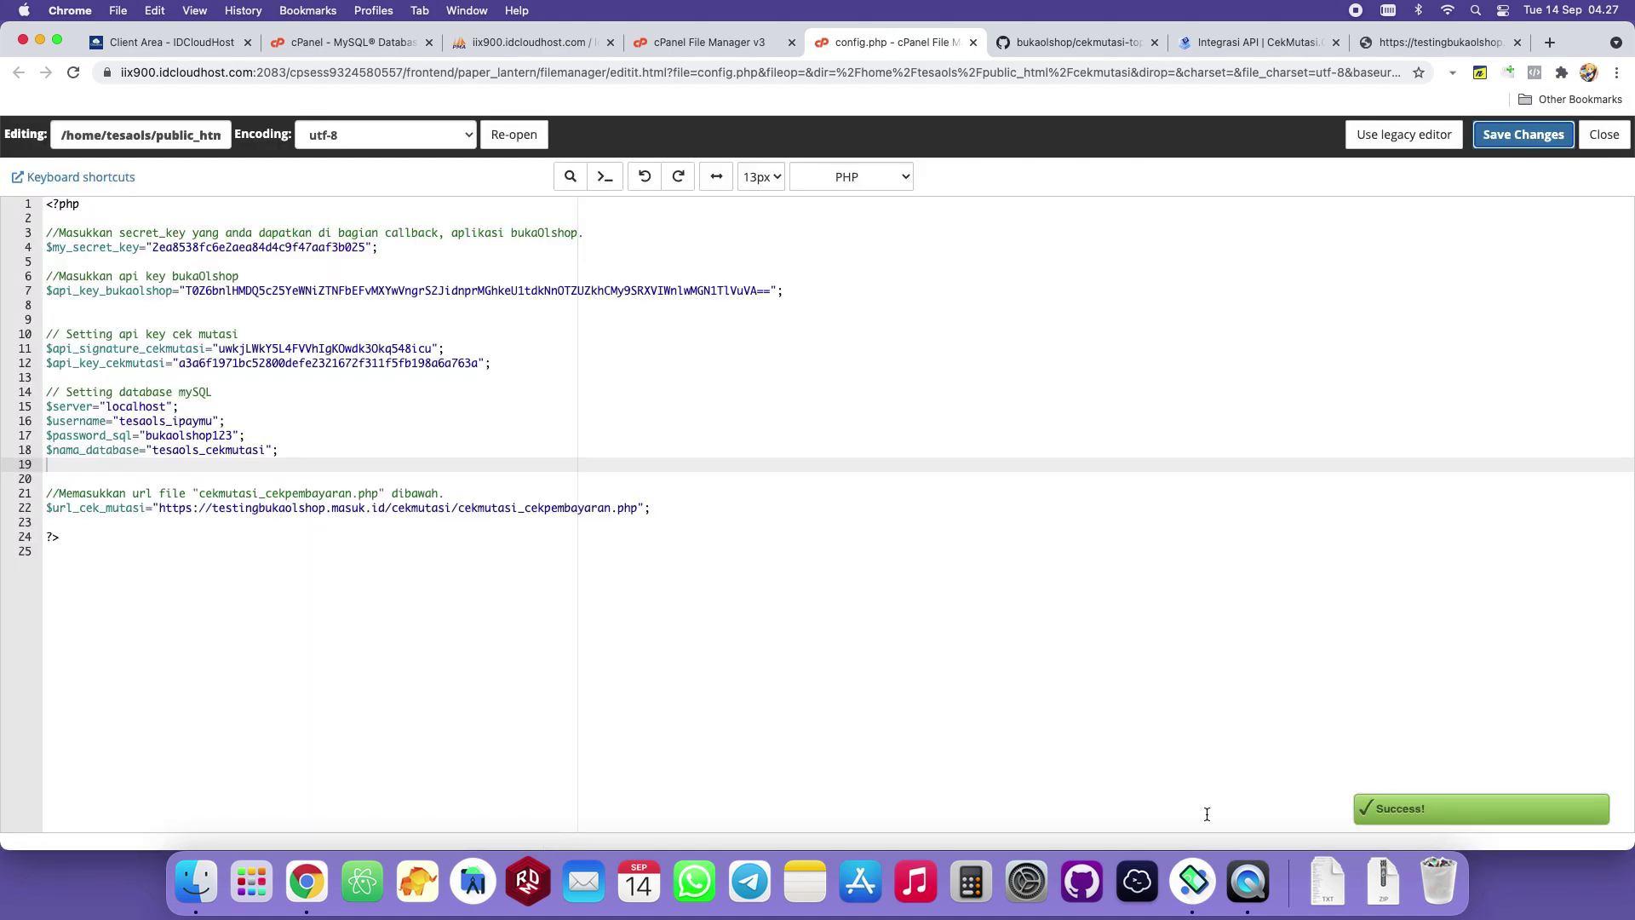
pyautogui.click(968, 318)
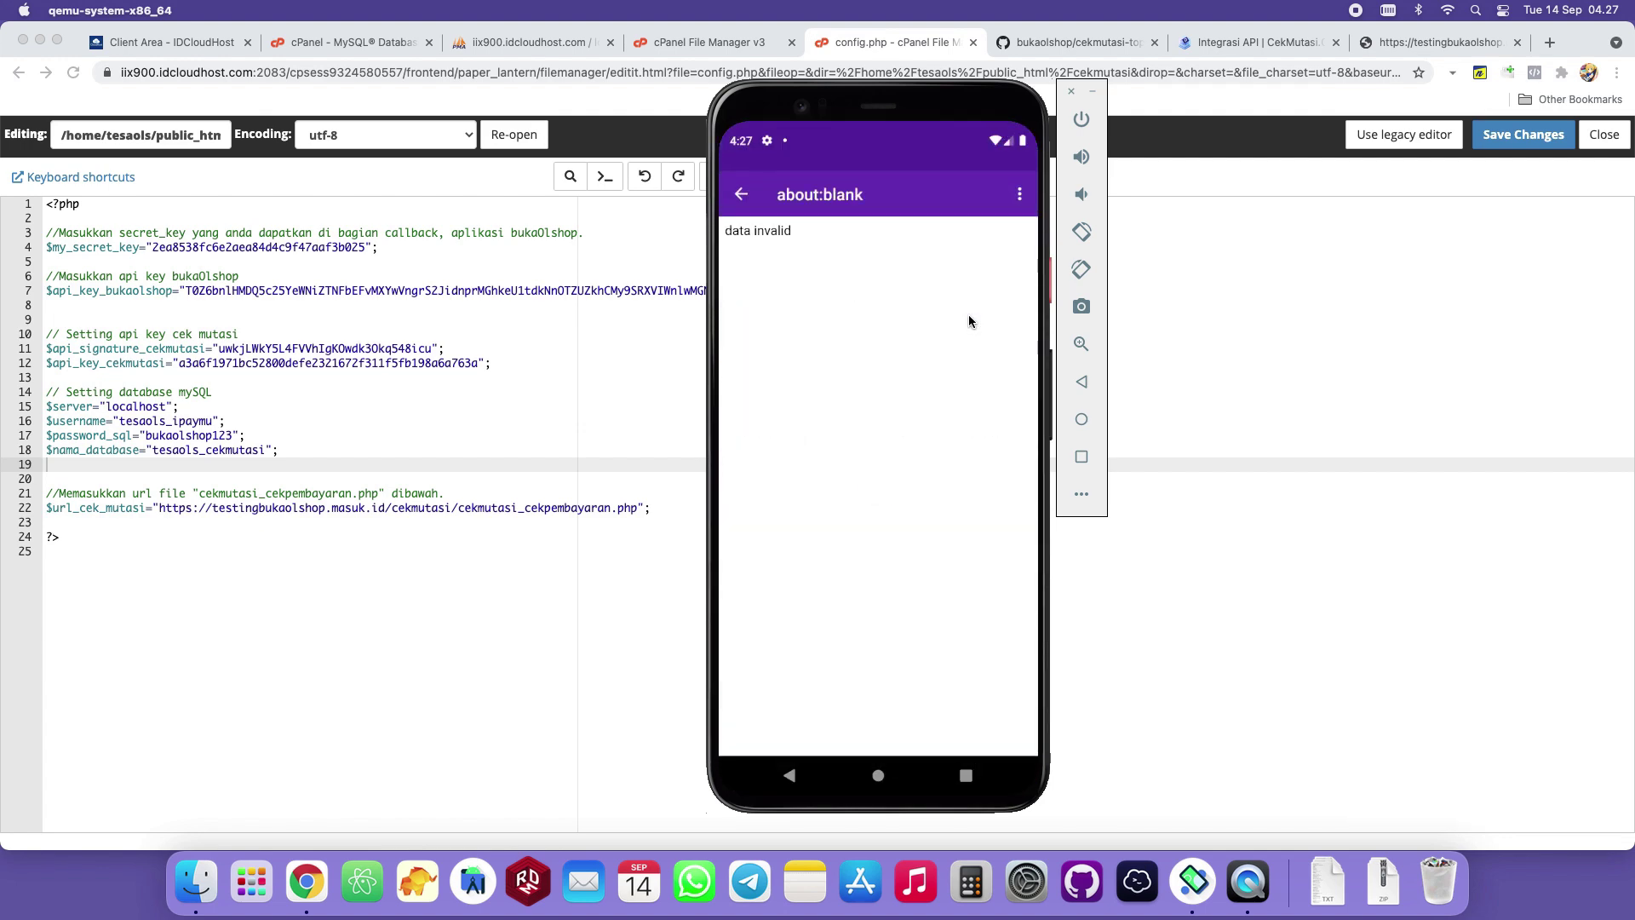
# Cancel the pending top-up and resubmit a Rp50.000 SaldoKu top-up.
pyautogui.click(1019, 193)
pyautogui.click(986, 208)
pyautogui.click(920, 509)
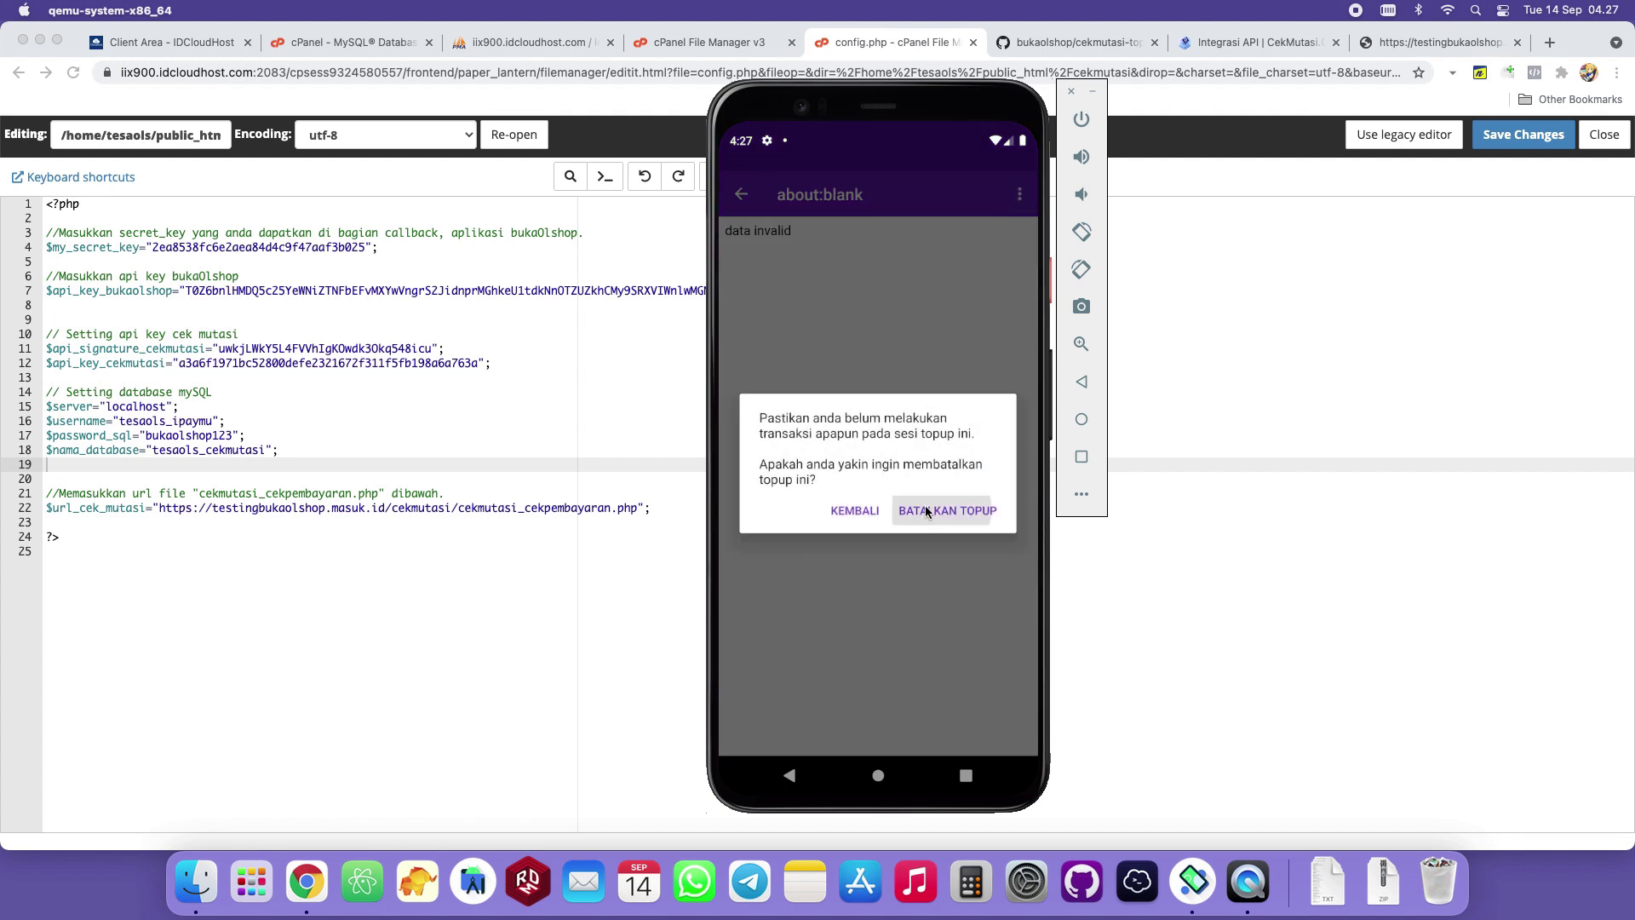
pyautogui.click(942, 320)
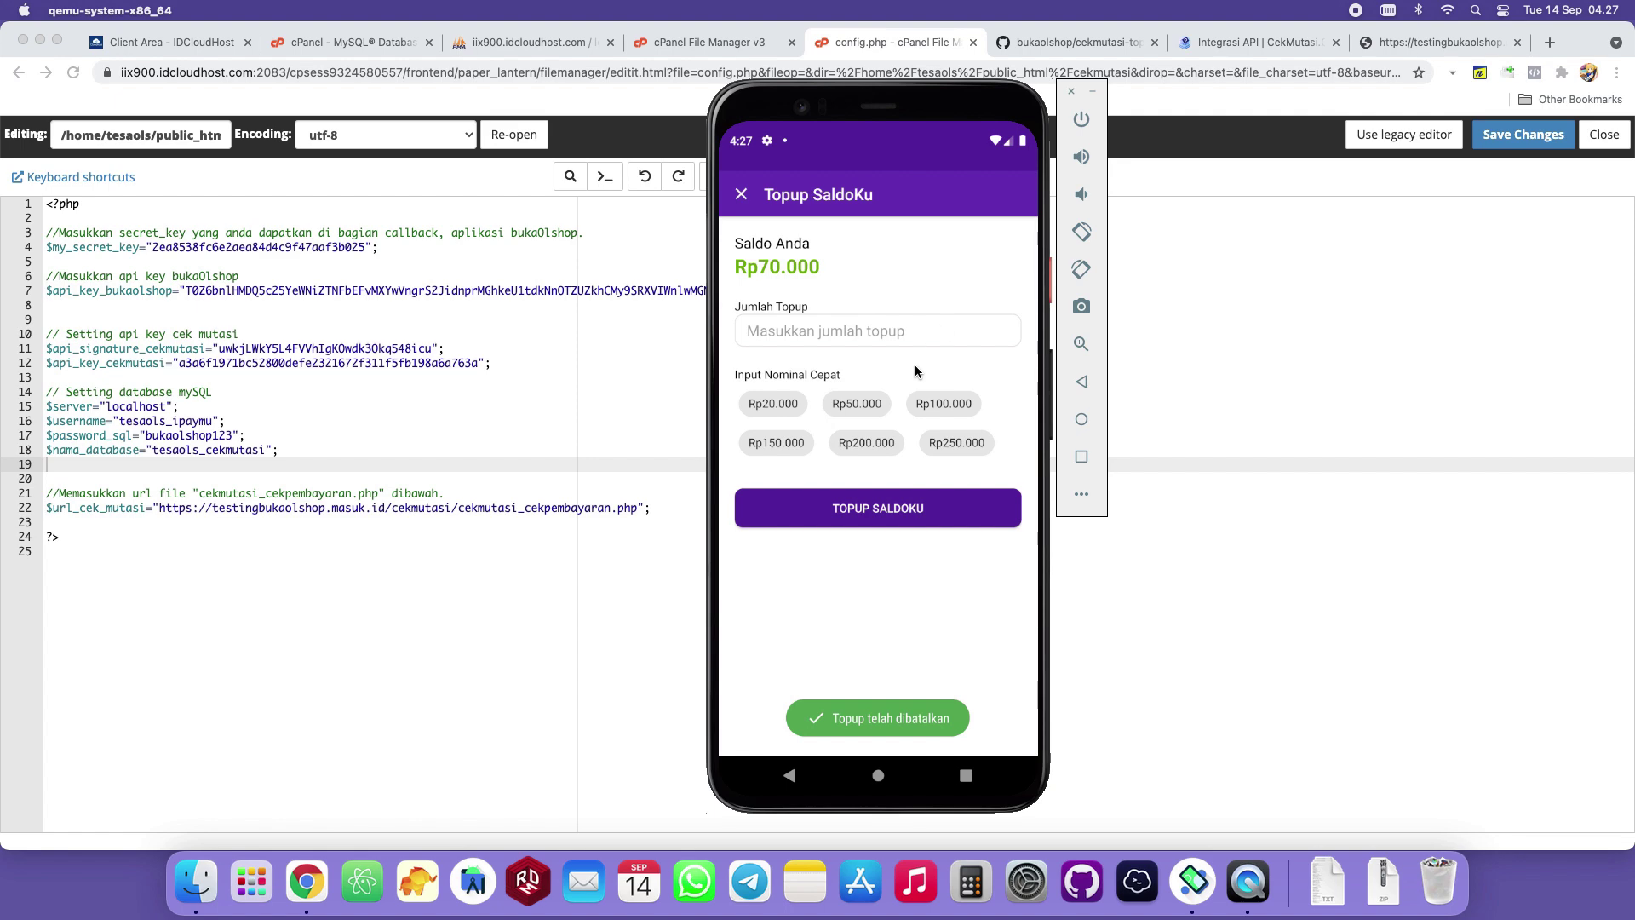
pyautogui.click(856, 405)
pyautogui.click(867, 523)
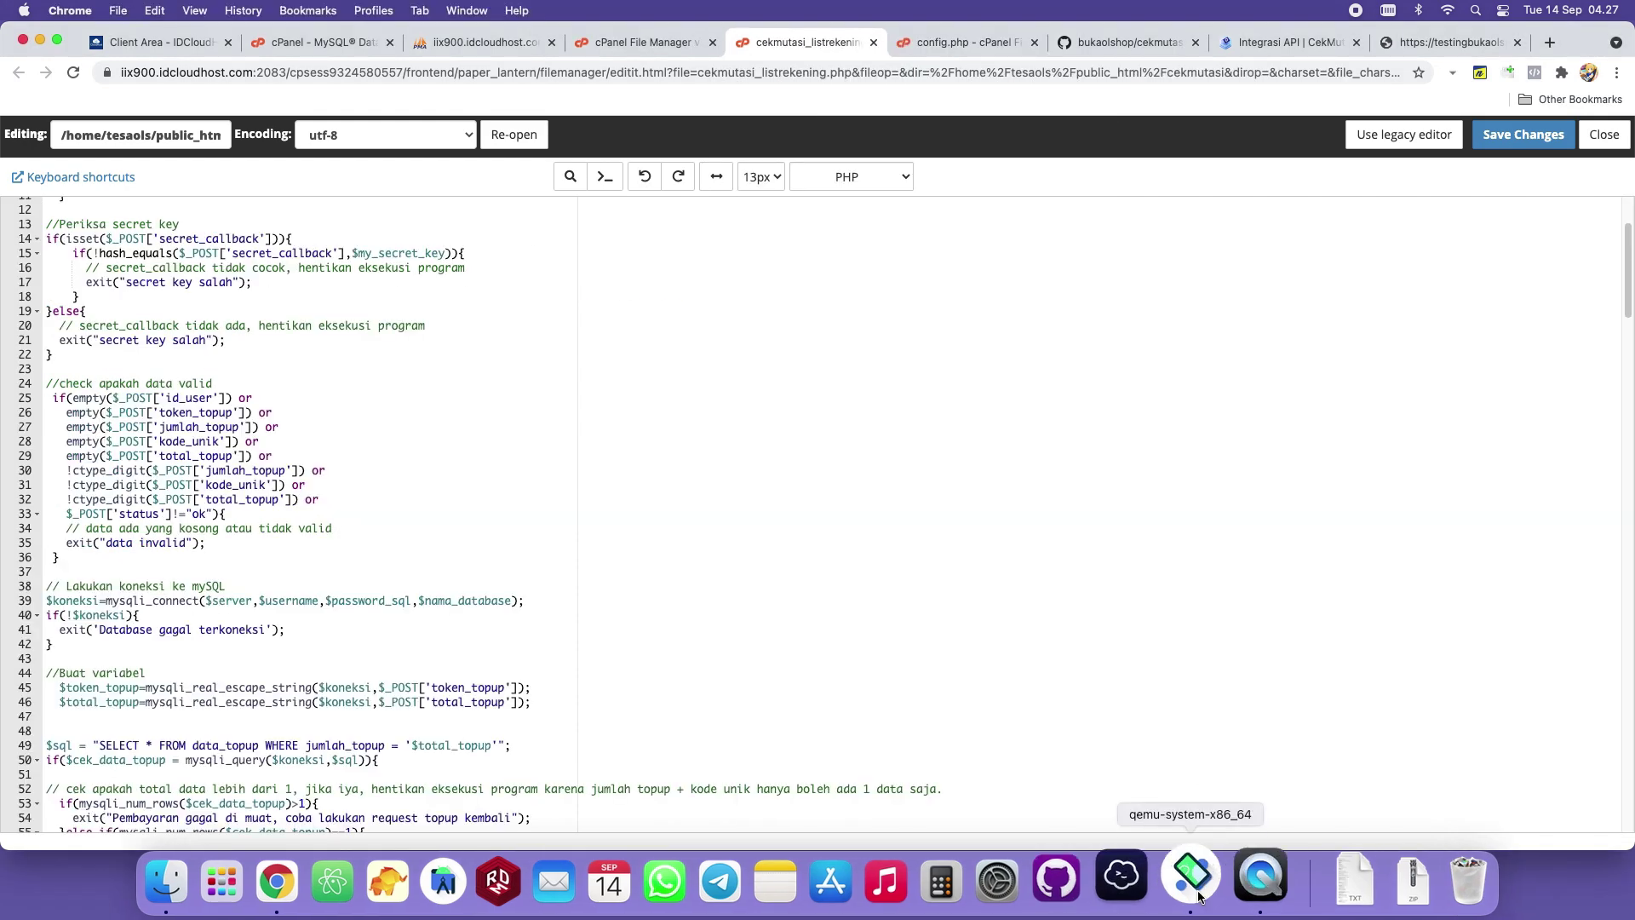
pyautogui.click(1198, 877)
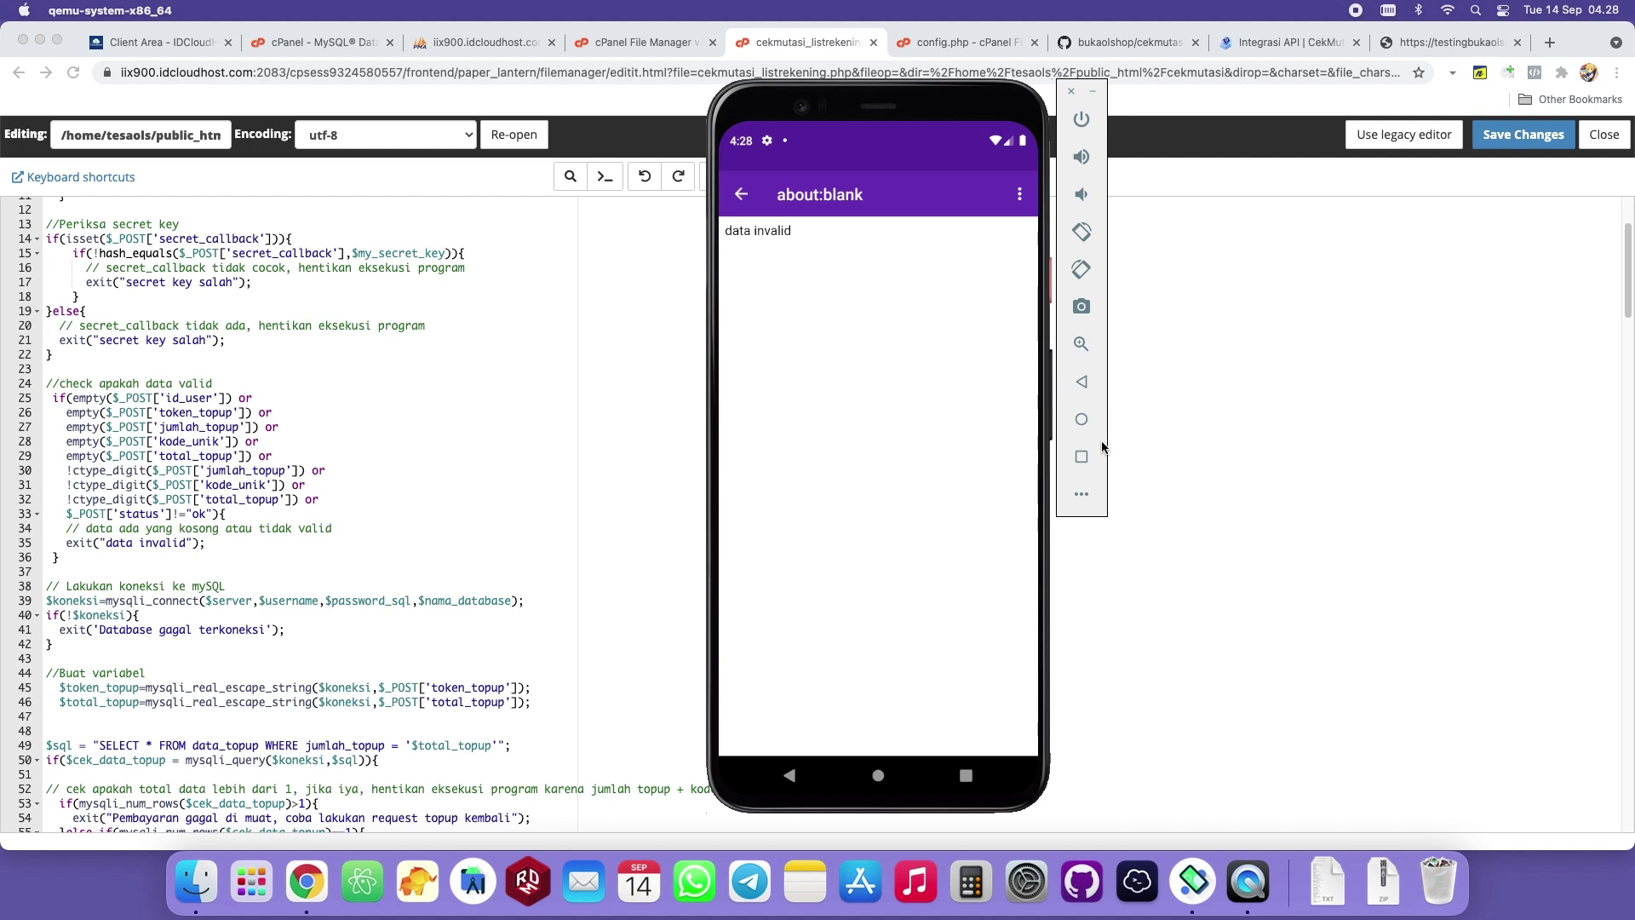
# In the bukaOlshop admin app, enable saldo topup with TAMBAHKAN ANGKA UNIK and save.
pyautogui.click(1081, 457)
pyautogui.click(748, 379)
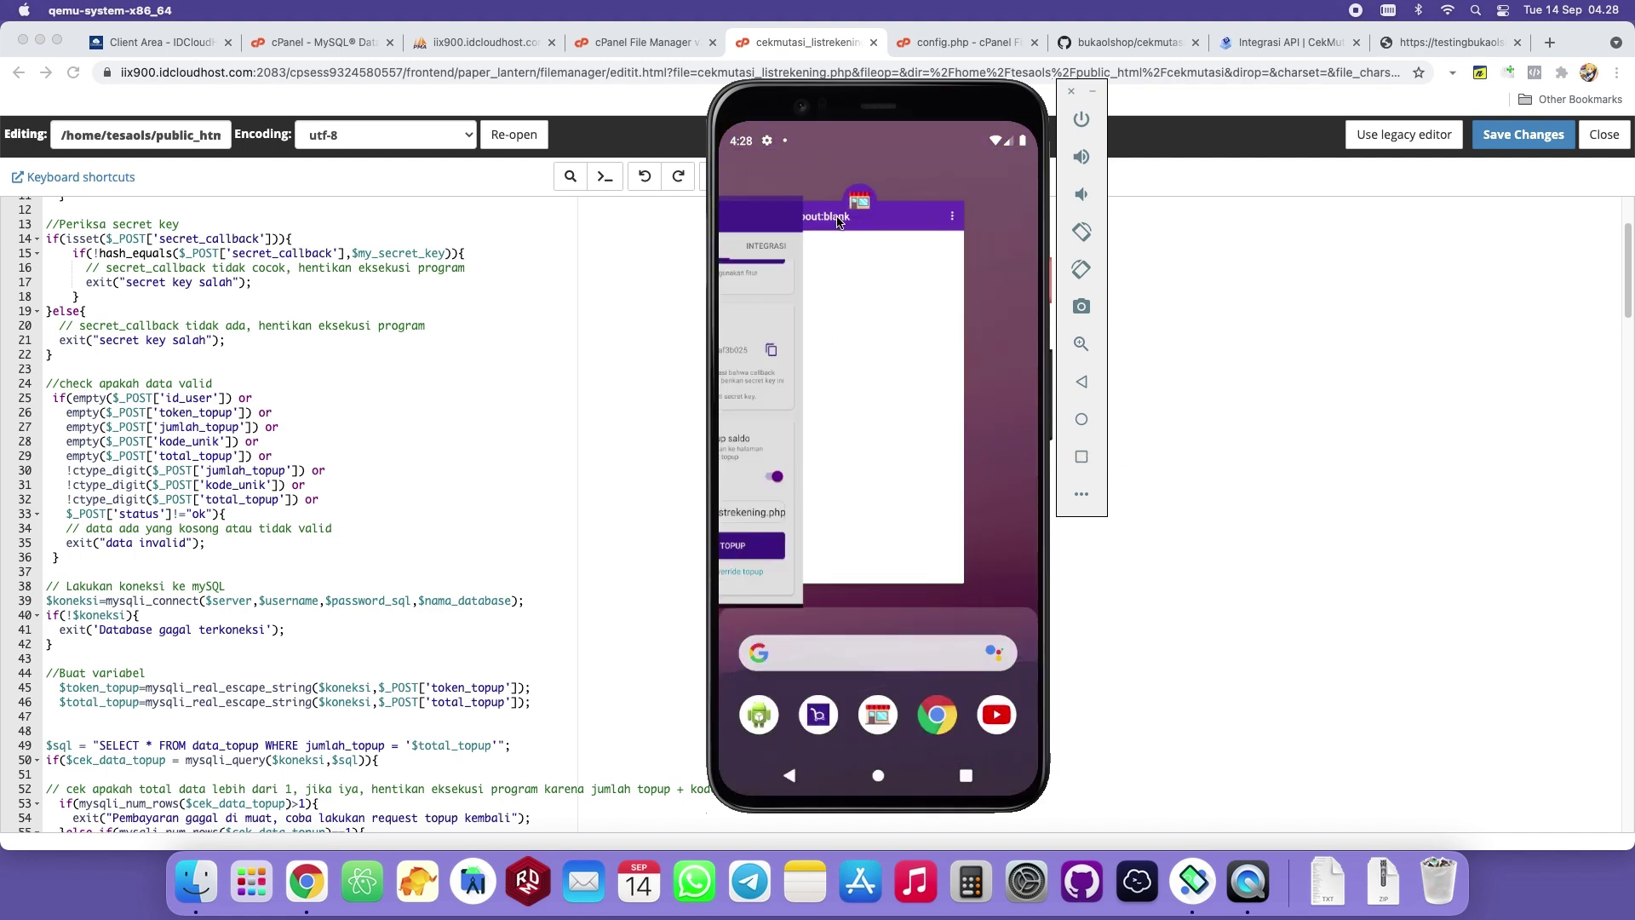
pyautogui.click(739, 194)
pyautogui.click(997, 232)
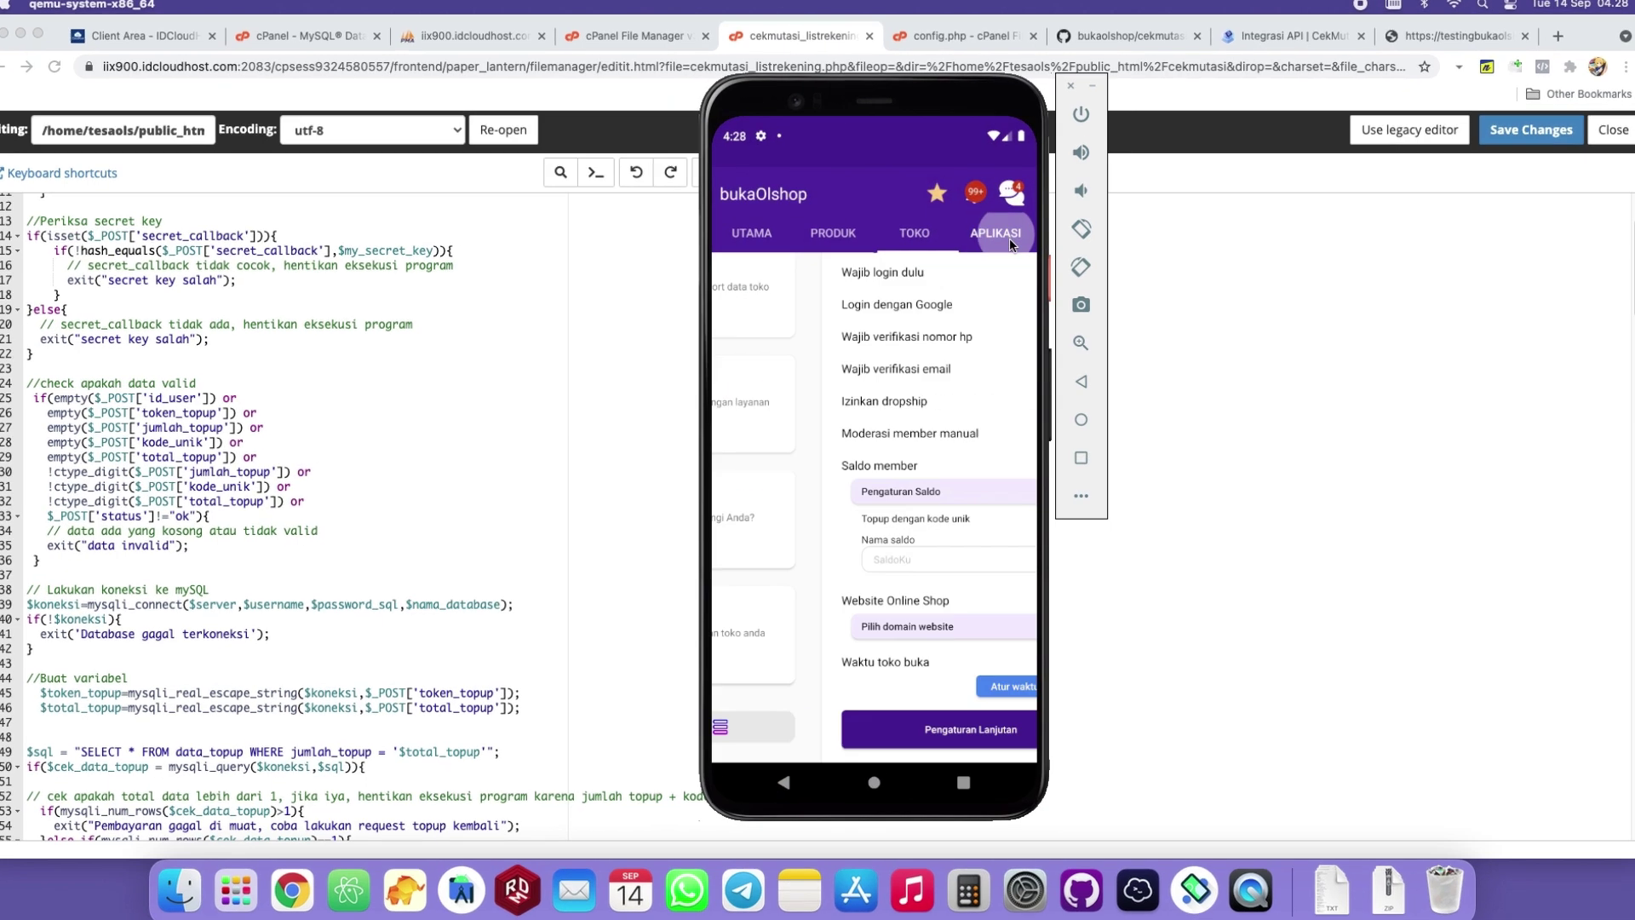
pyautogui.scroll(-2, 979, 477)
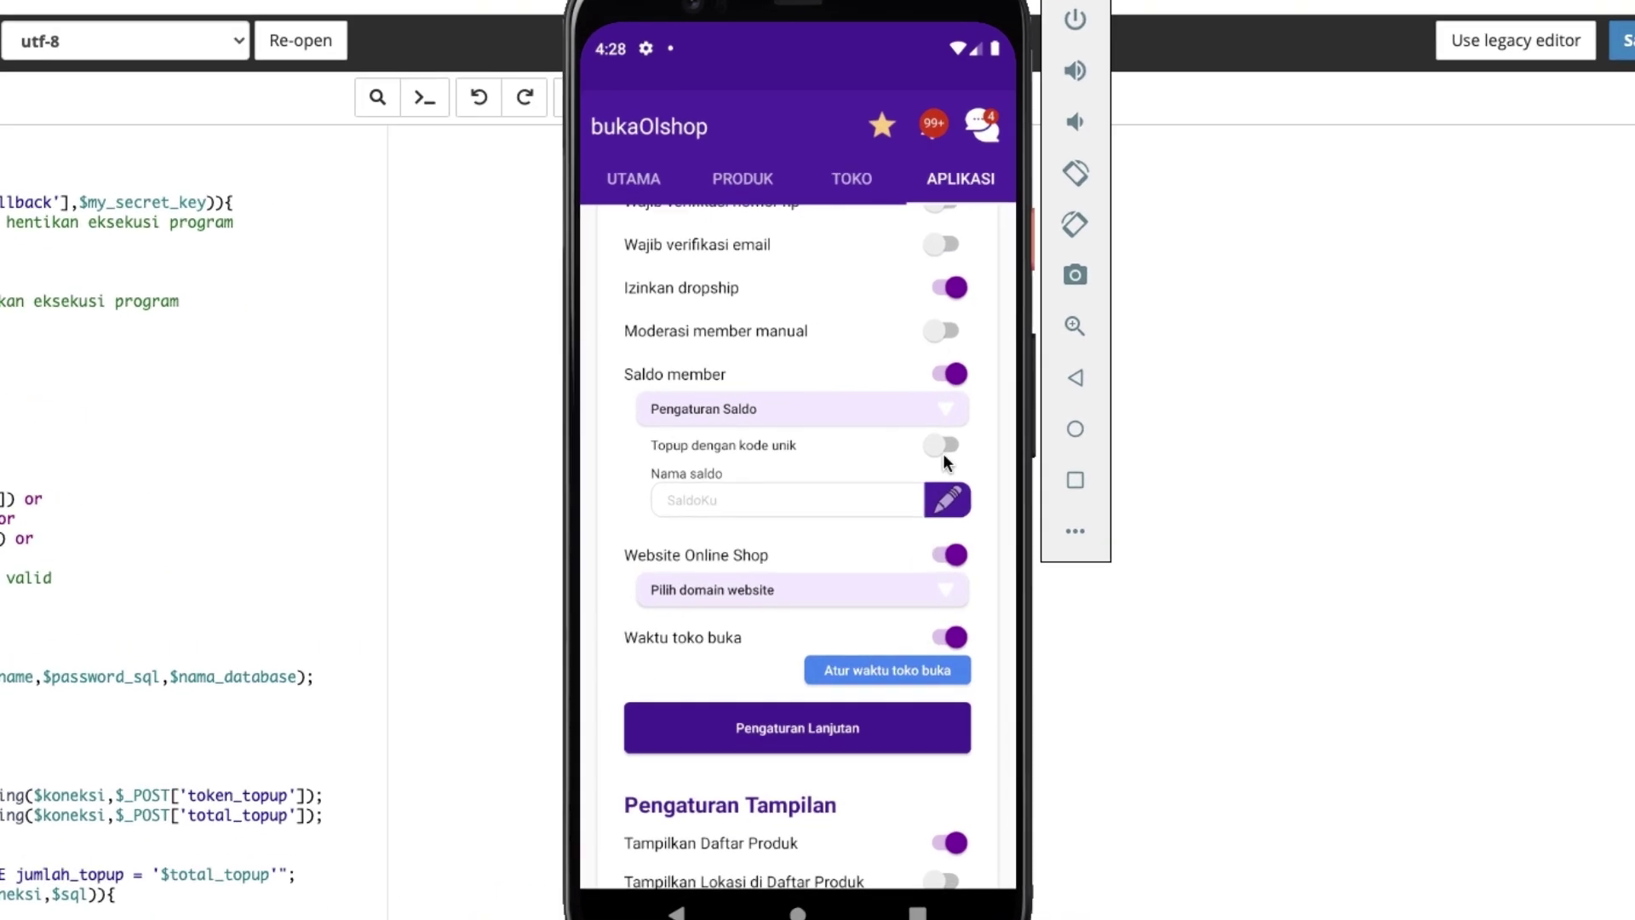
pyautogui.click(942, 448)
pyautogui.click(902, 530)
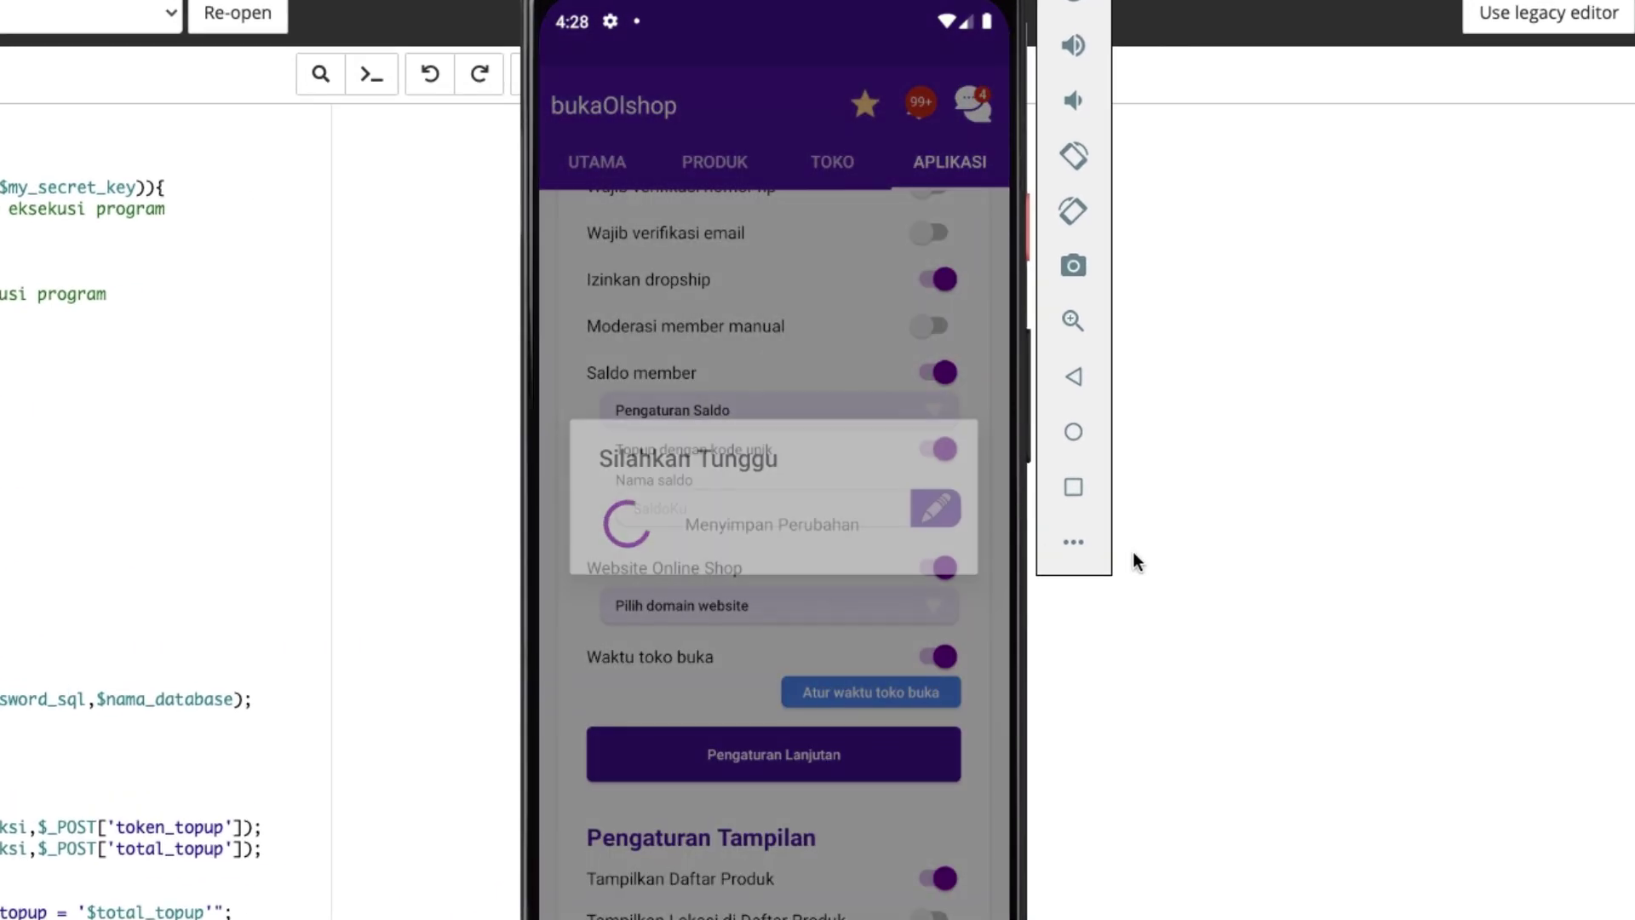
pyautogui.click(1073, 432)
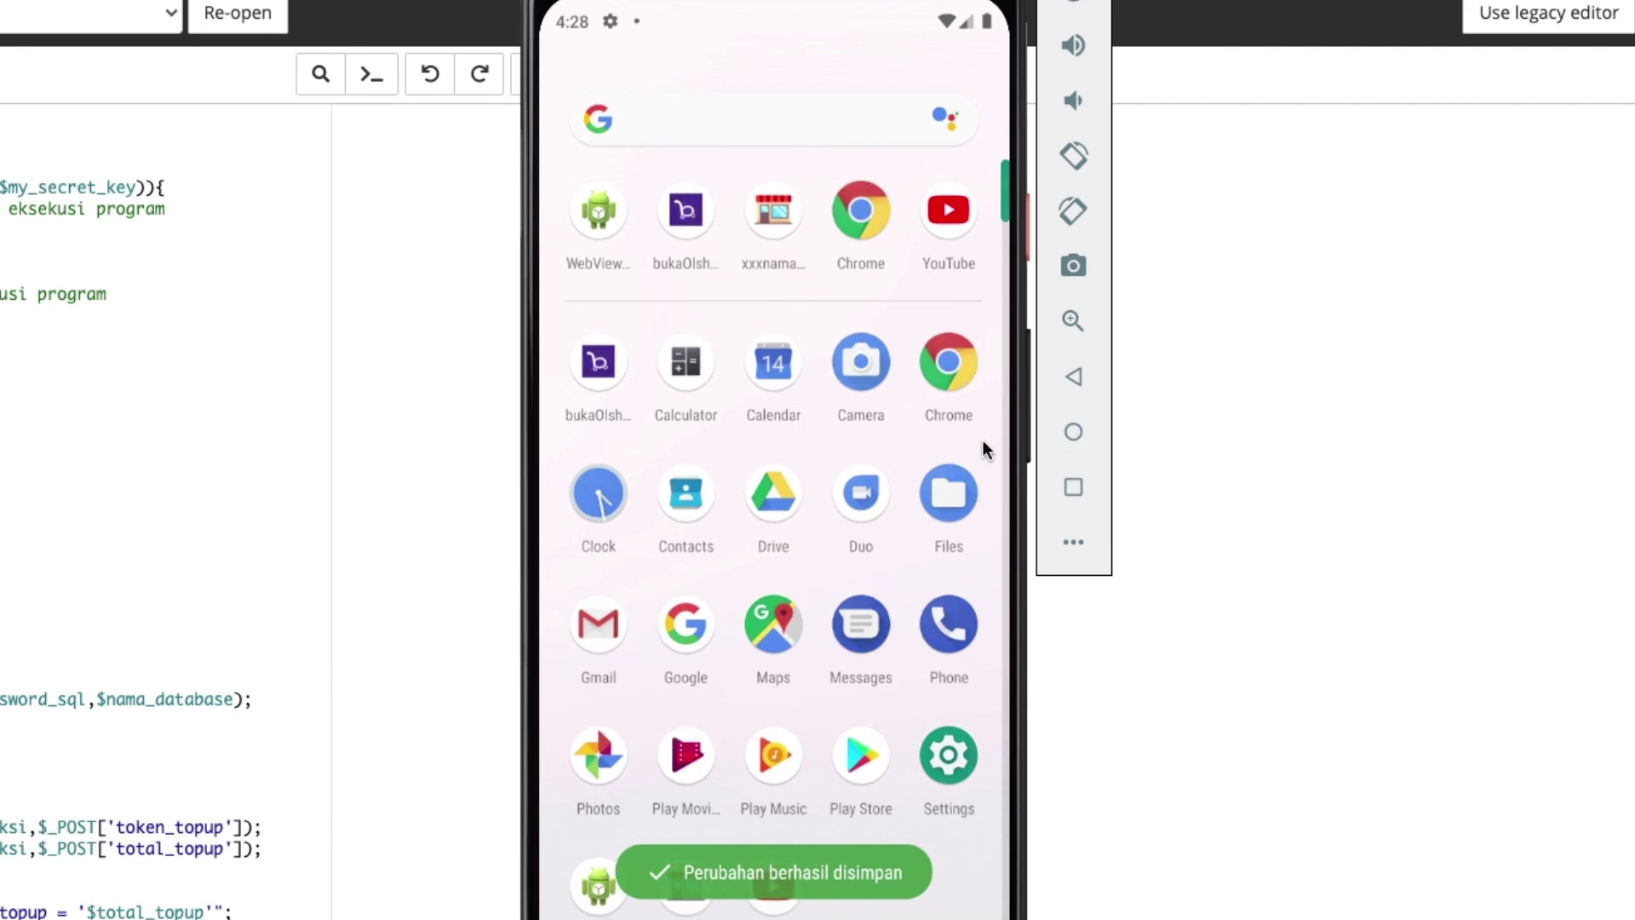
# In the test store app, cancel the pending topup with Batalkan topup ini.
pyautogui.moveTo(665, 497); pyautogui.dragTo(789, 201)
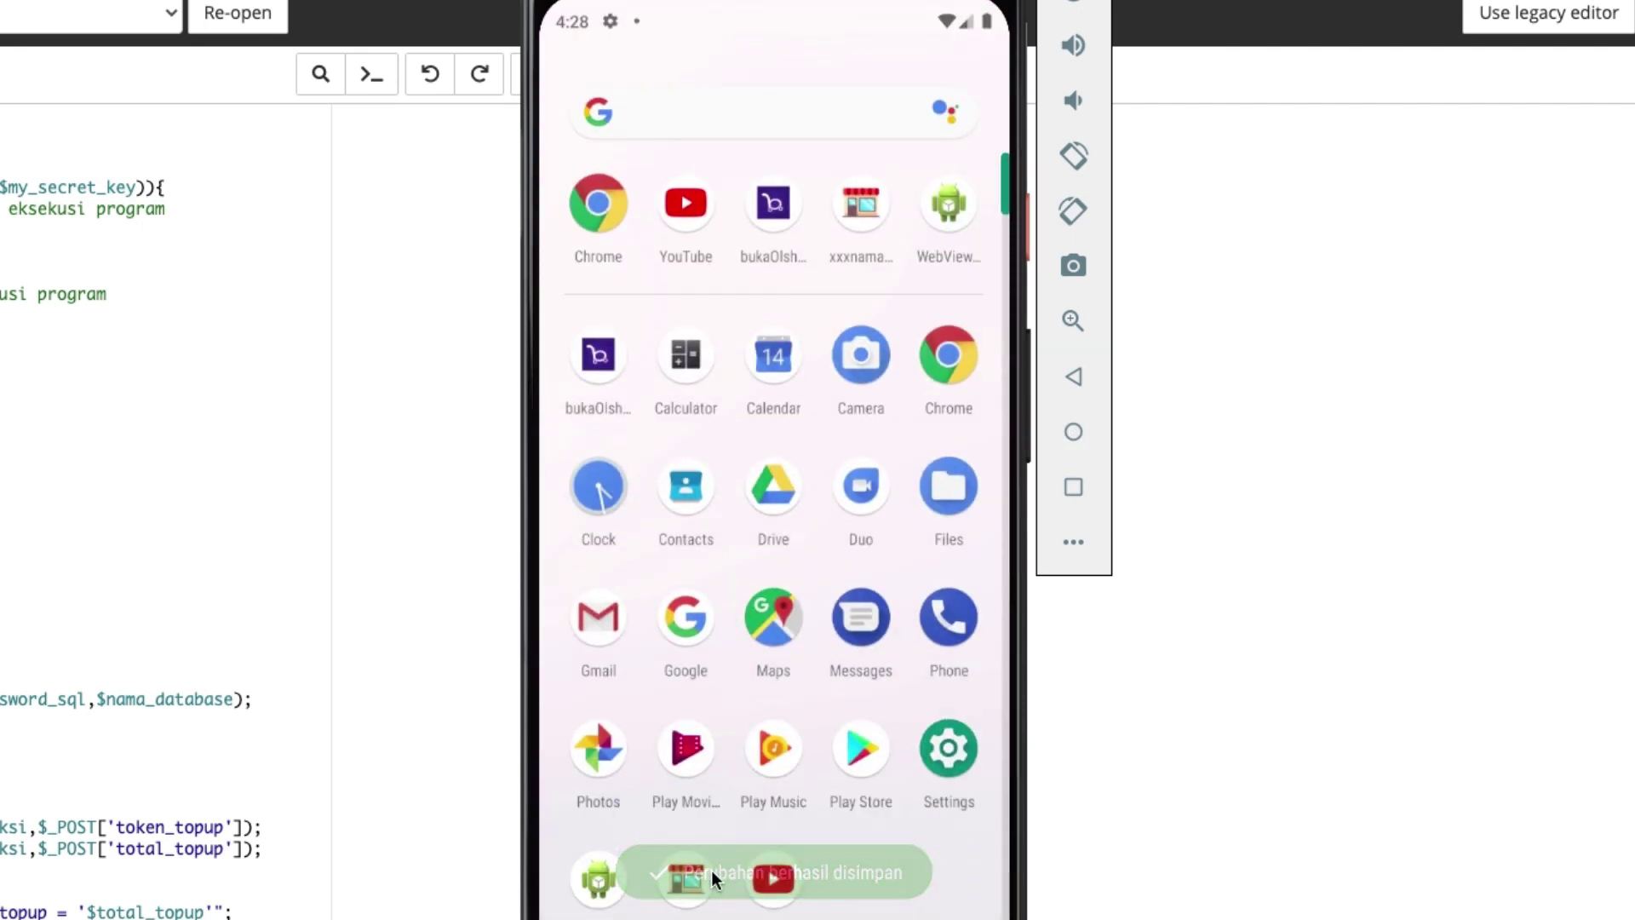
pyautogui.click(948, 203)
pyautogui.click(969, 113)
pyautogui.click(892, 106)
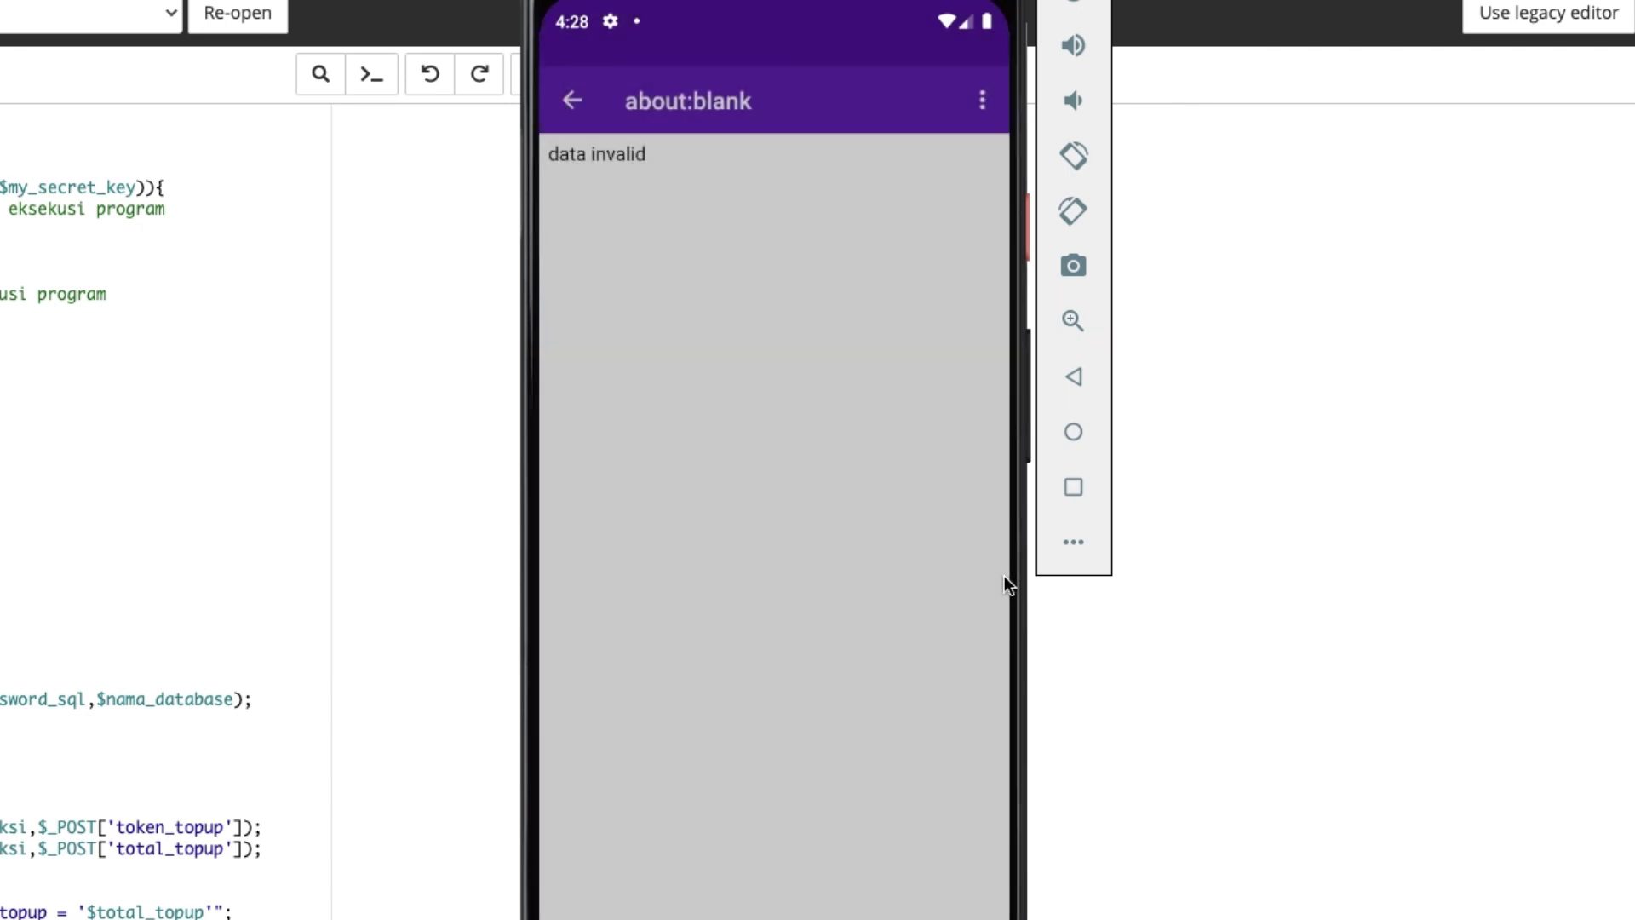
# Request a new Rp50.000 SaldoKu topup and view its Rp50.159 payment page.
pyautogui.click(943, 282)
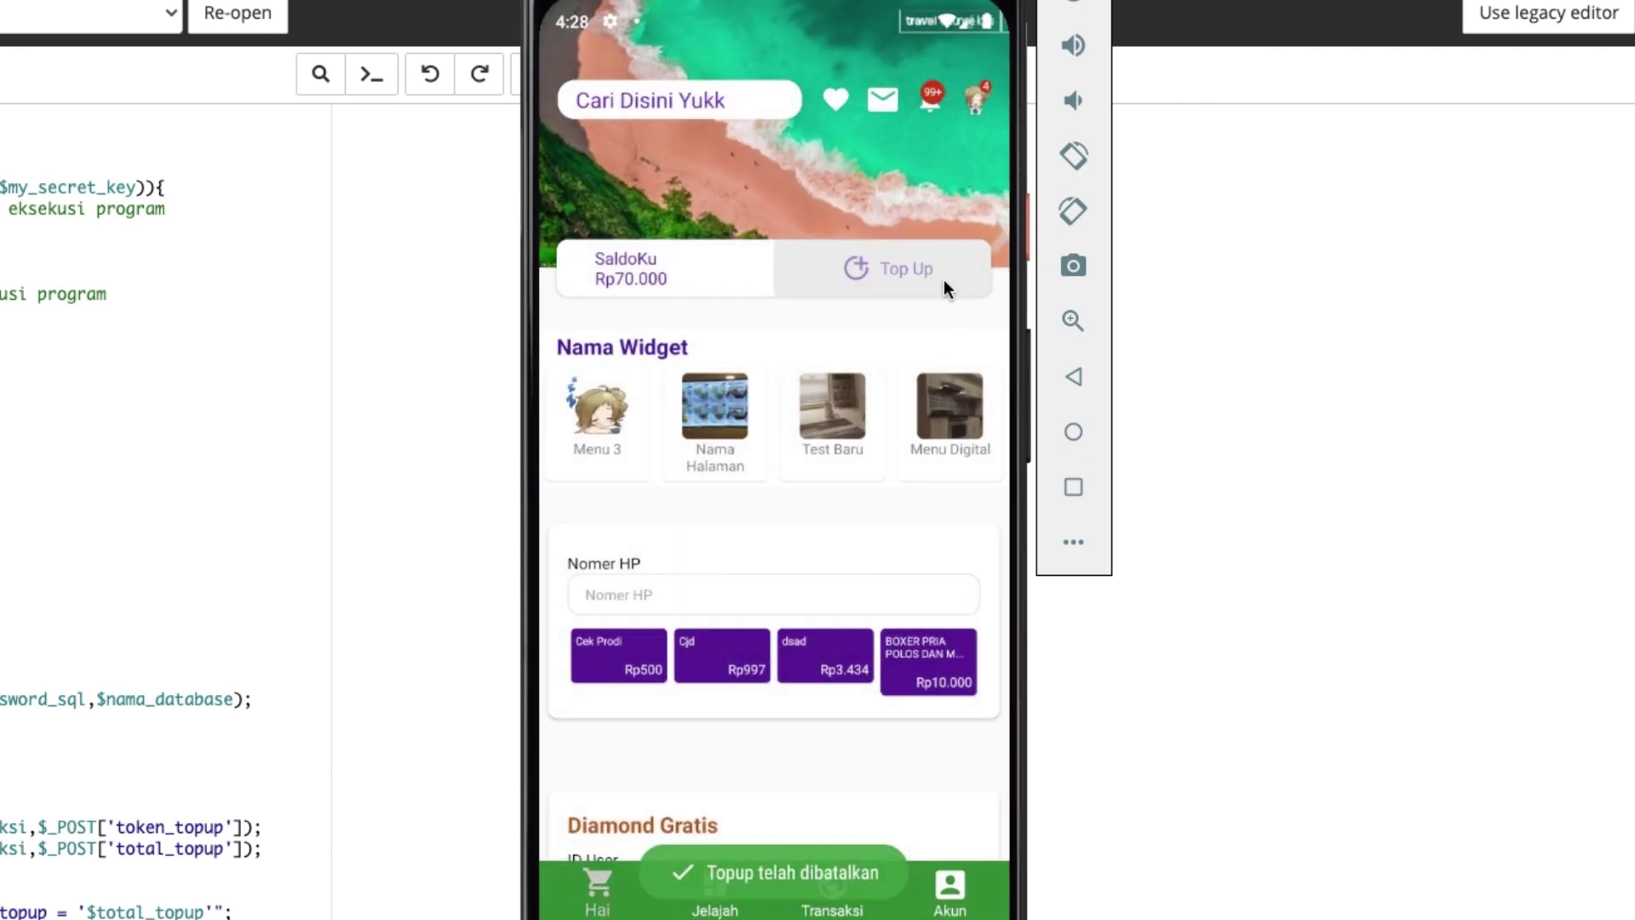
pyautogui.click(757, 426)
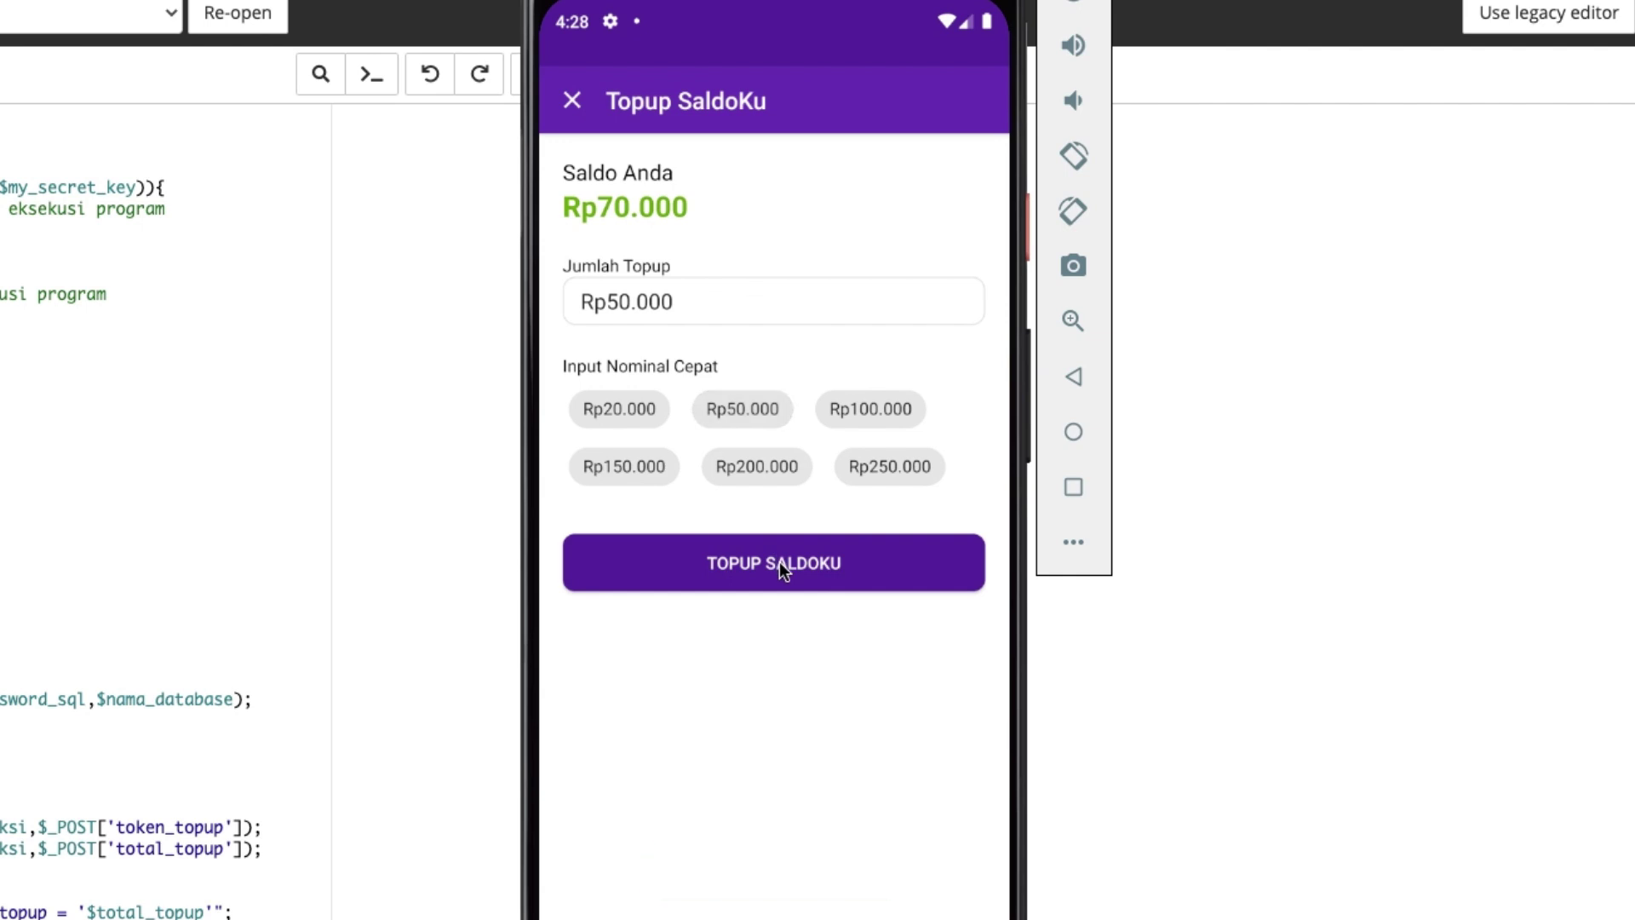
pyautogui.click(779, 560)
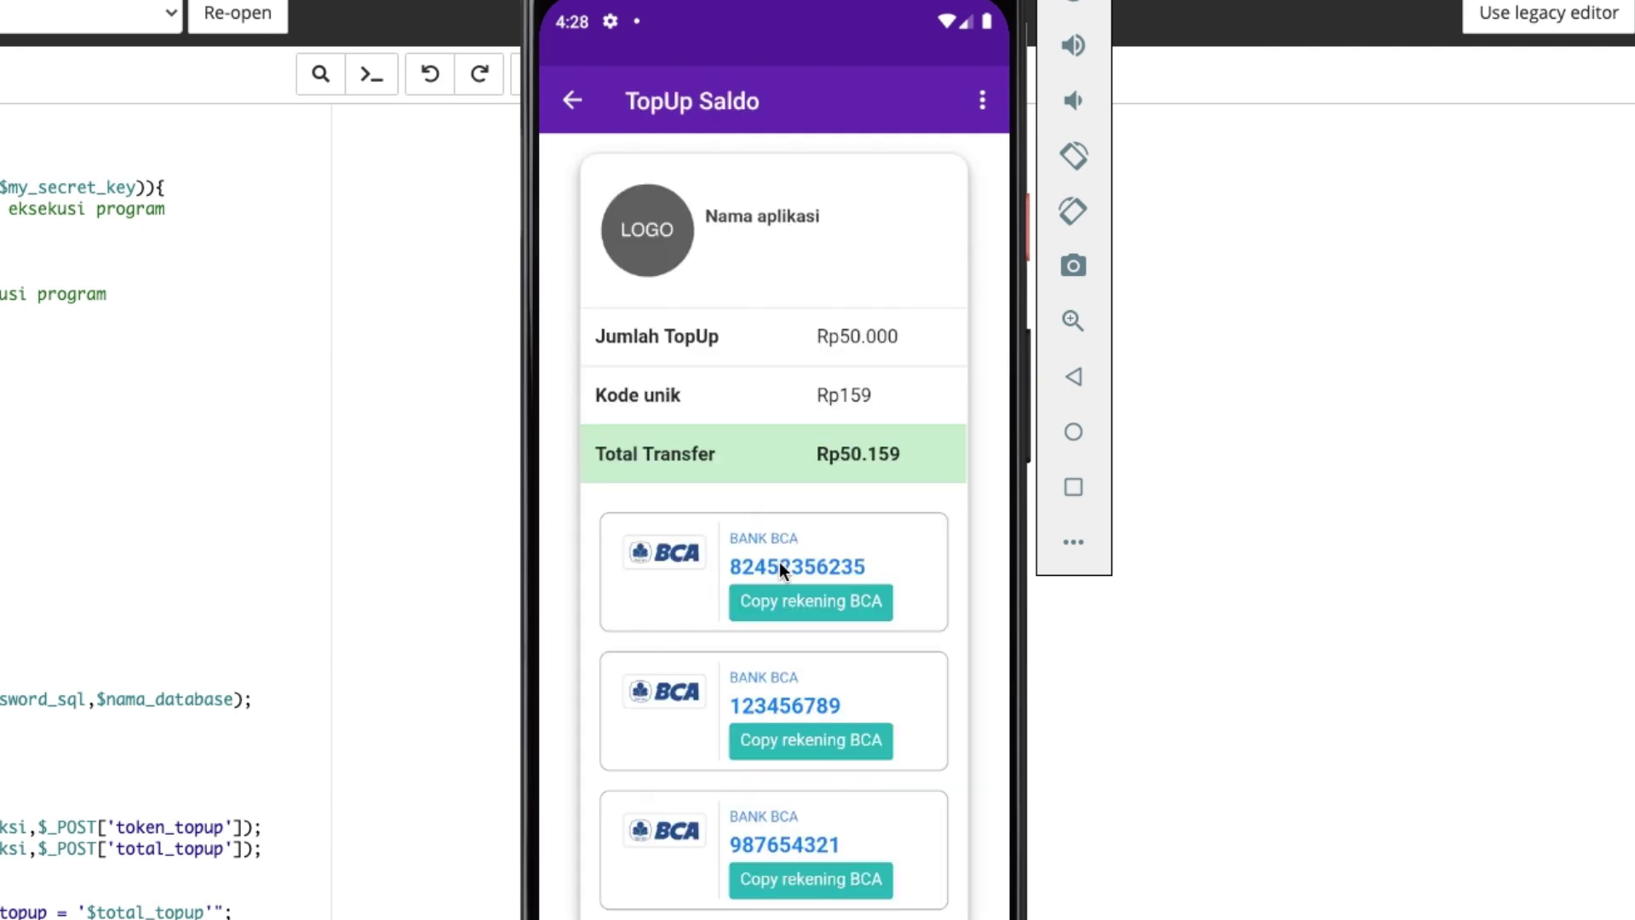
pyautogui.moveTo(882, 630); pyautogui.dragTo(815, 530)
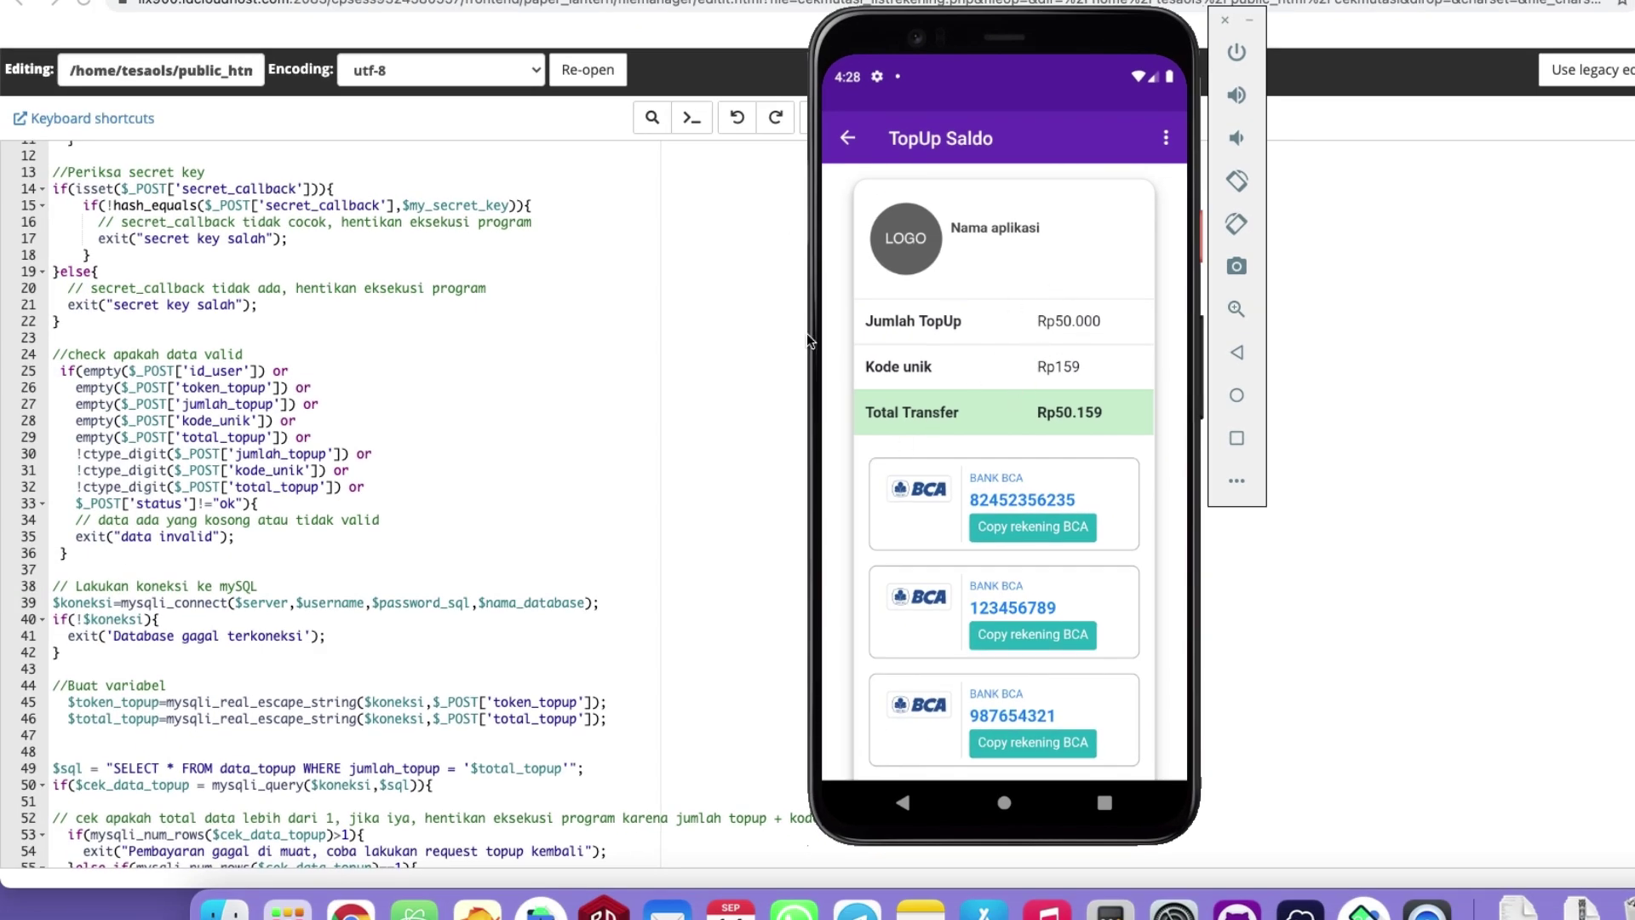
# Check the edited file's name and highlight the page's HTML markup from line 78.
pyautogui.click(646, 341)
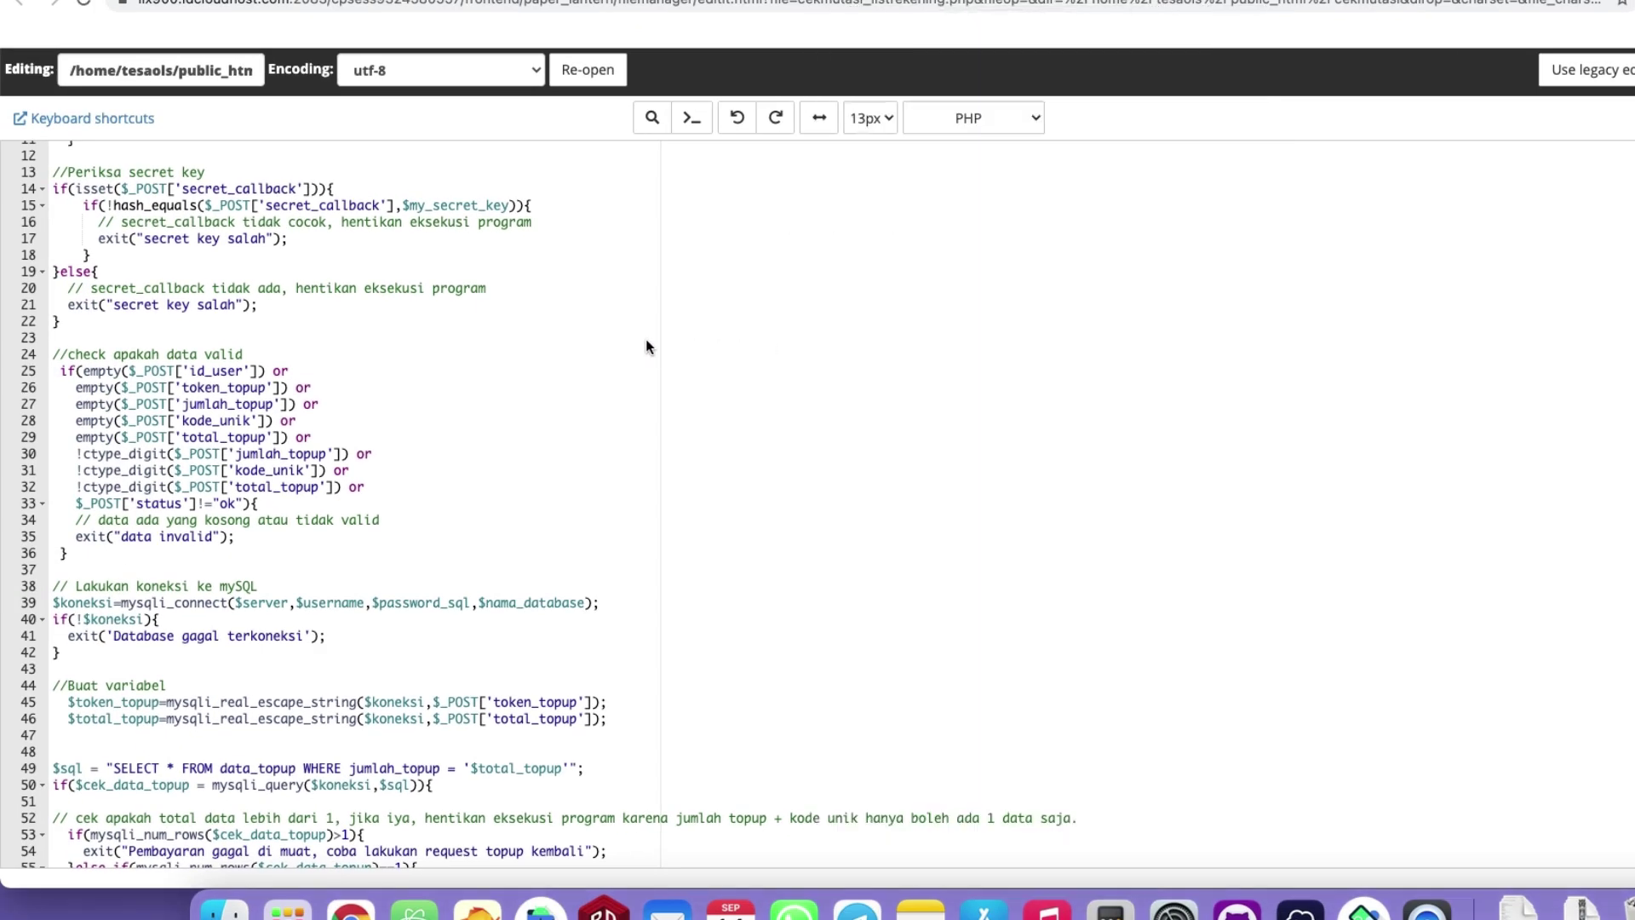
pyautogui.moveTo(228, 69); pyautogui.dragTo(309, 69)
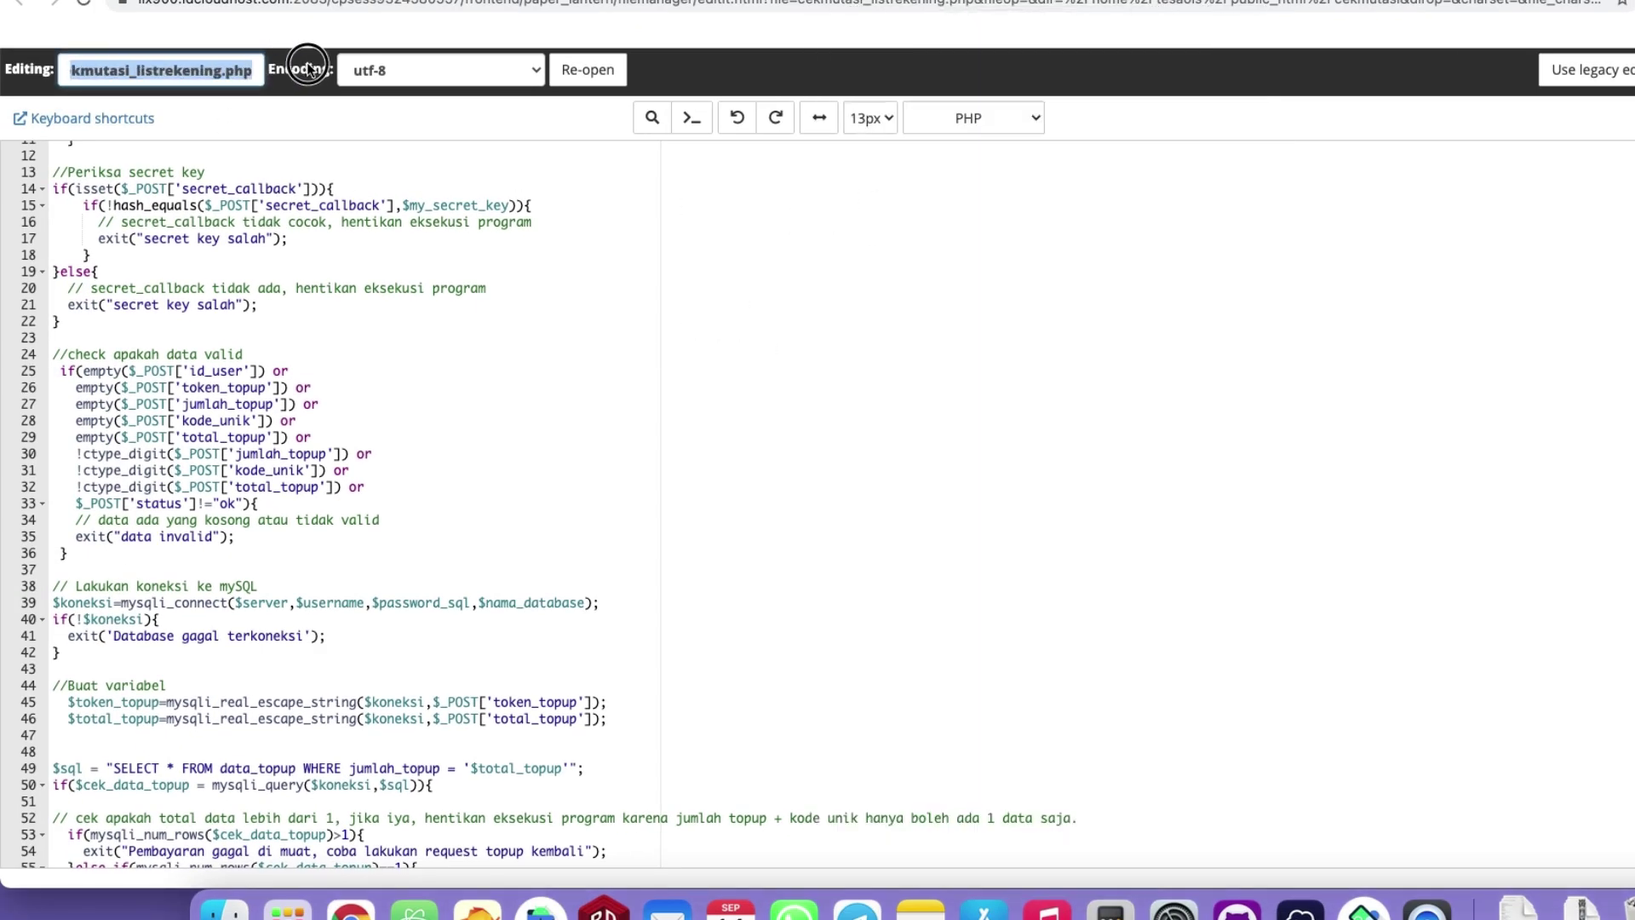
pyautogui.click(164, 70)
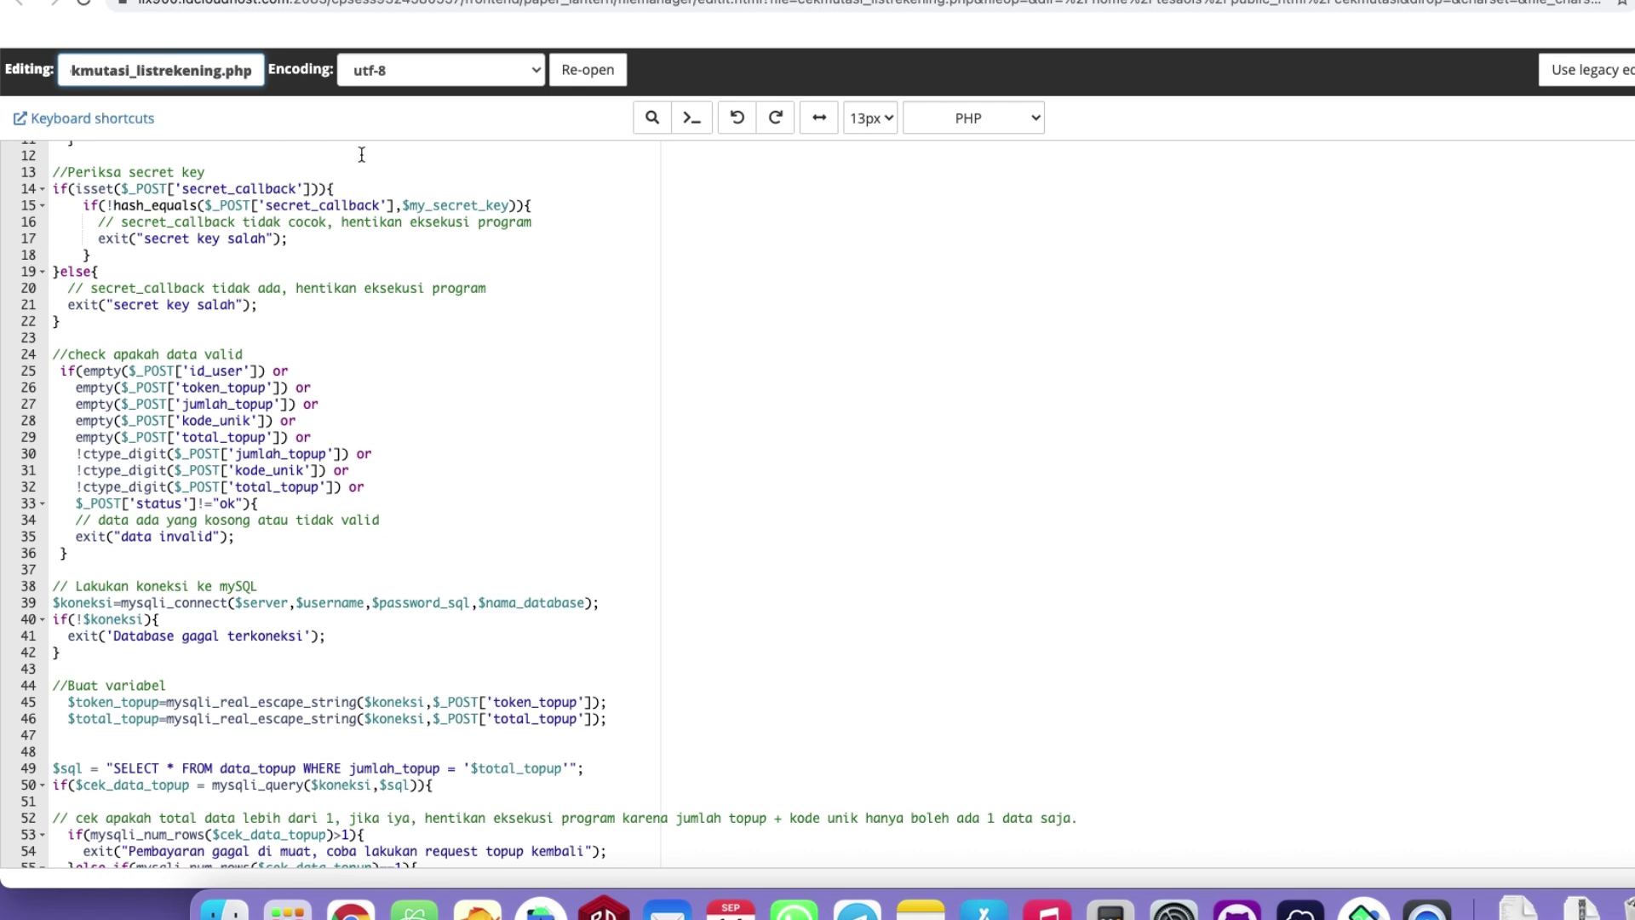
pyautogui.scroll(-10, 656, 366)
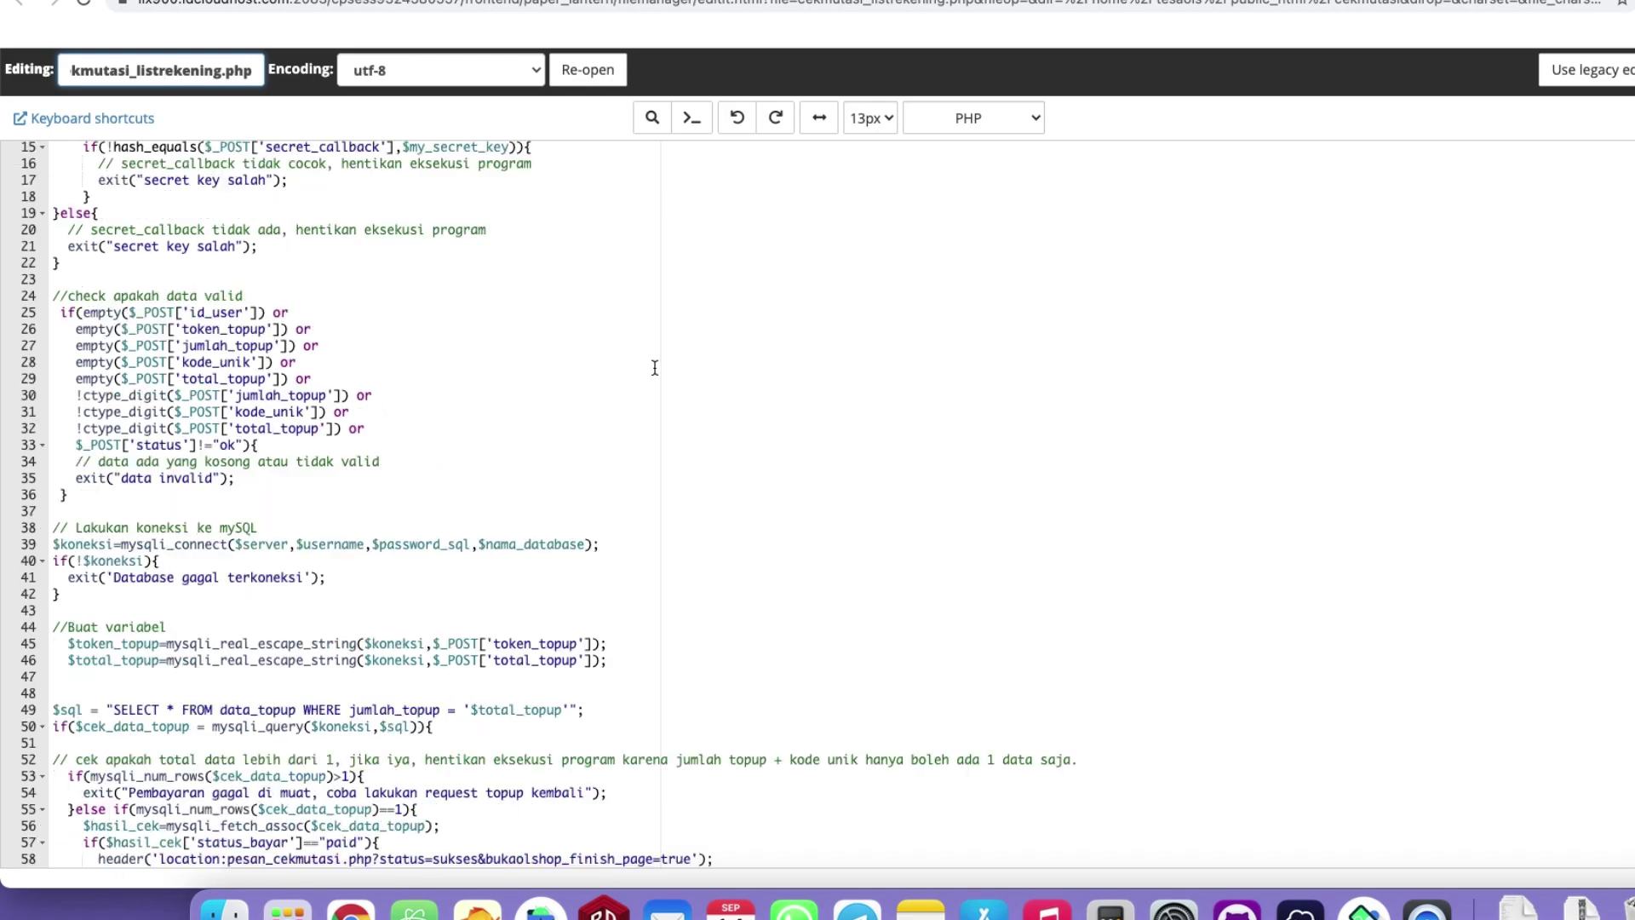
pyautogui.scroll(-5, 670, 410)
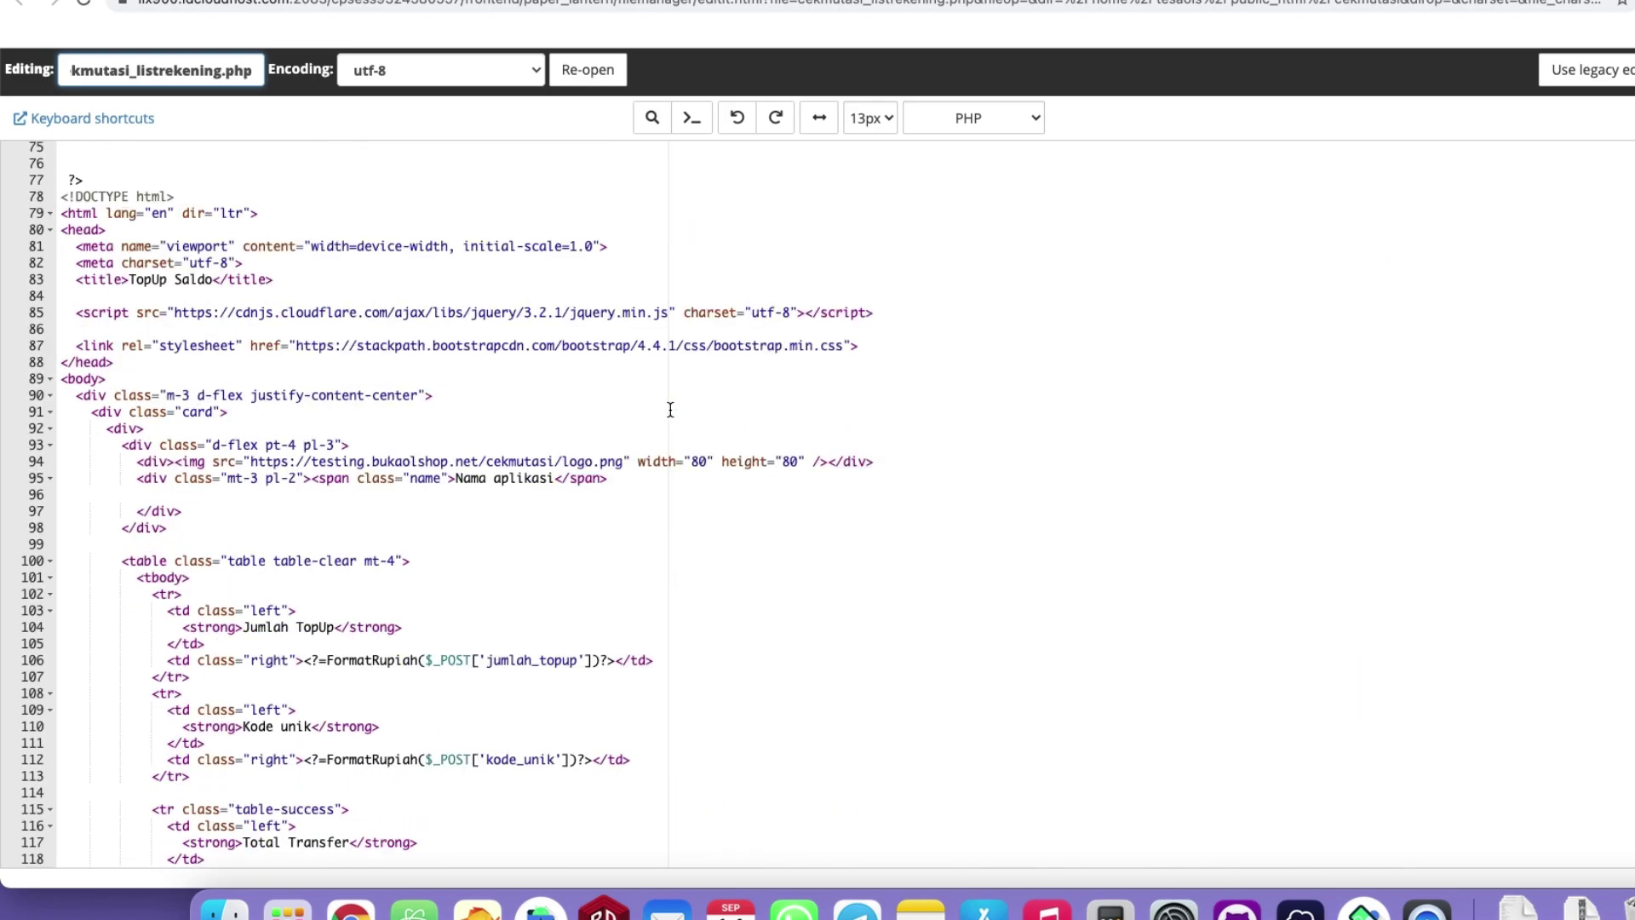
pyautogui.moveTo(63, 198); pyautogui.dragTo(365, 748)
pyautogui.scroll(-8, 337, 673)
pyautogui.click(427, 613)
pyautogui.scroll(9, 452, 615)
pyautogui.scroll(10, 469, 615)
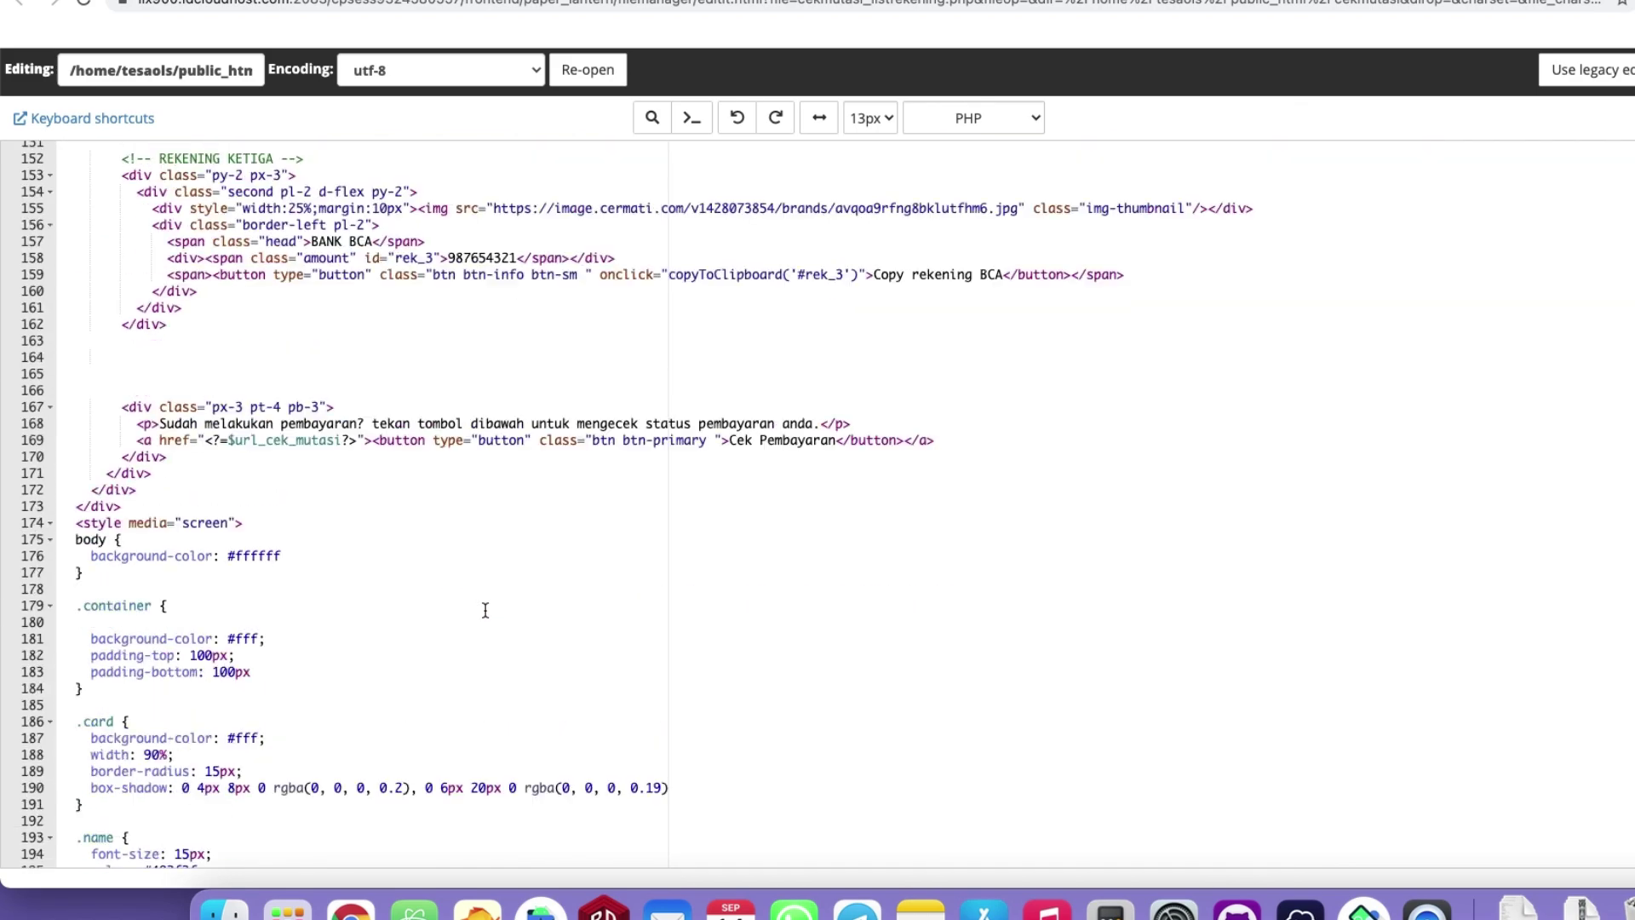
# Compare the phone's payment page with the code and select the bank account blocks.
pyautogui.click(1300, 907)
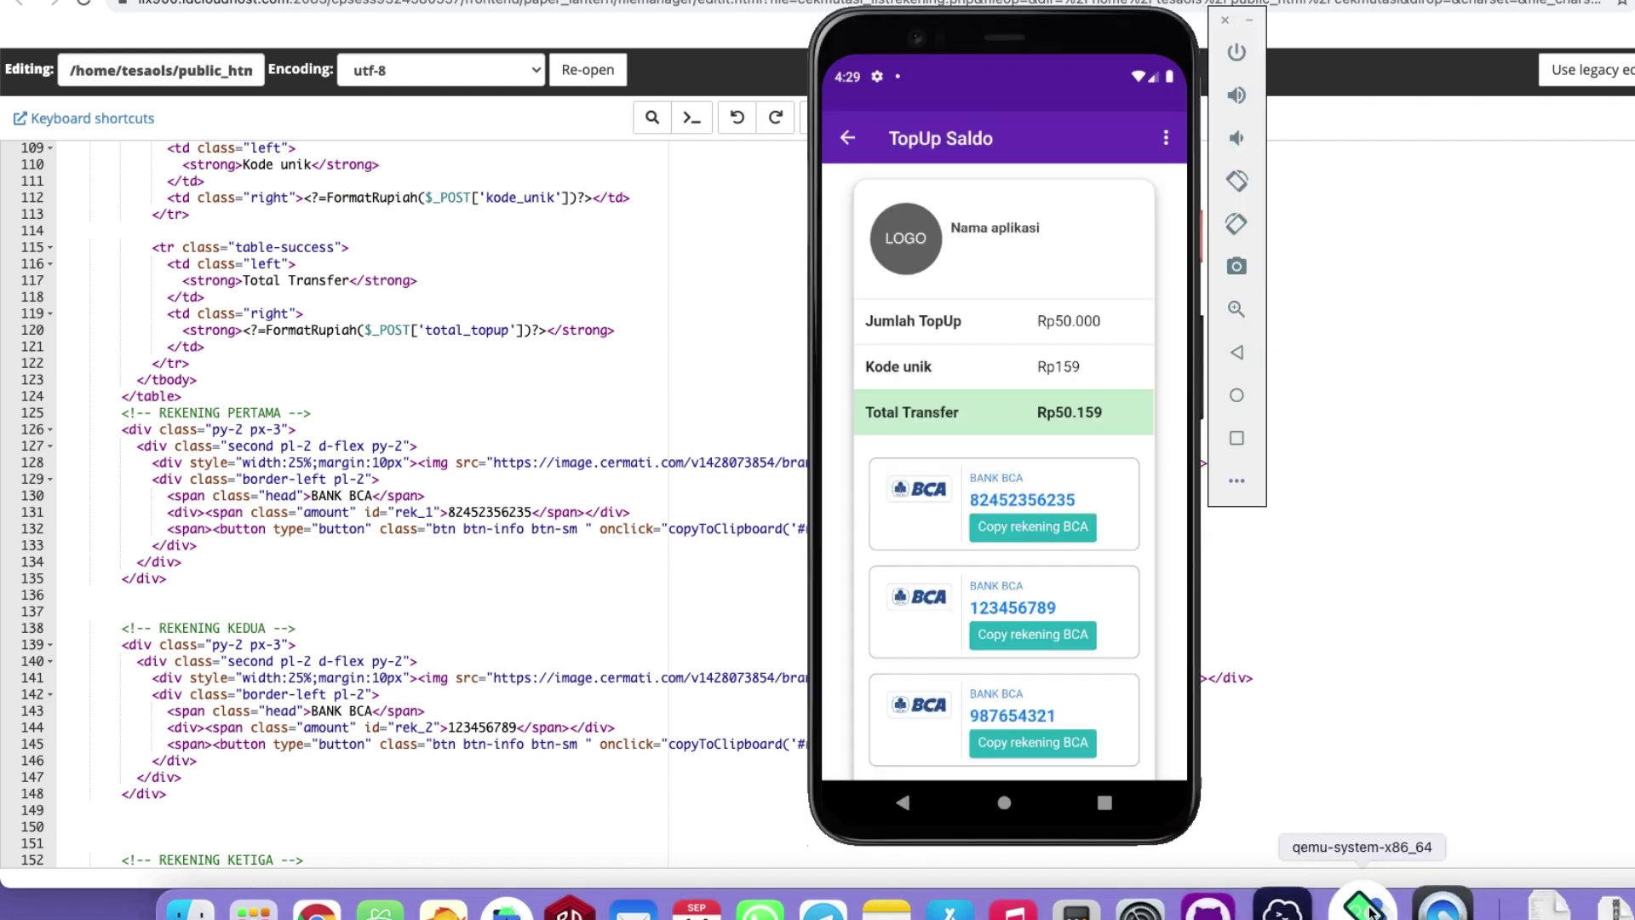
pyautogui.moveTo(1051, 511); pyautogui.dragTo(1062, 273)
pyautogui.moveTo(1122, 422); pyautogui.dragTo(1123, 600)
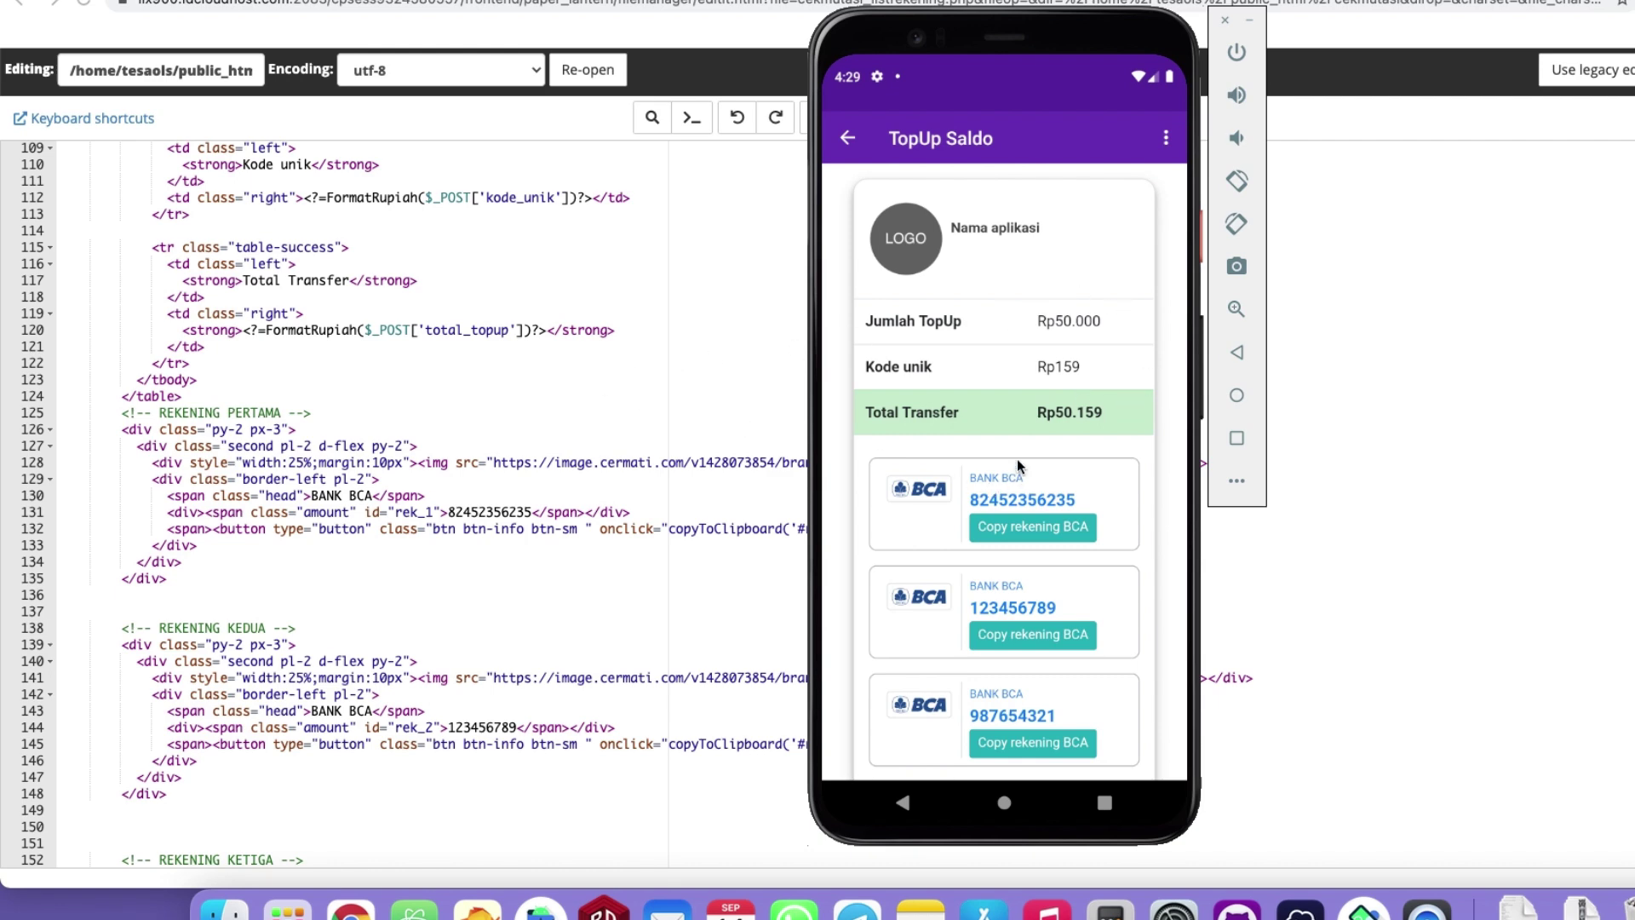
pyautogui.moveTo(1020, 468); pyautogui.dragTo(804, 366)
pyautogui.click(331, 454)
pyautogui.scroll(-10, 256, 562)
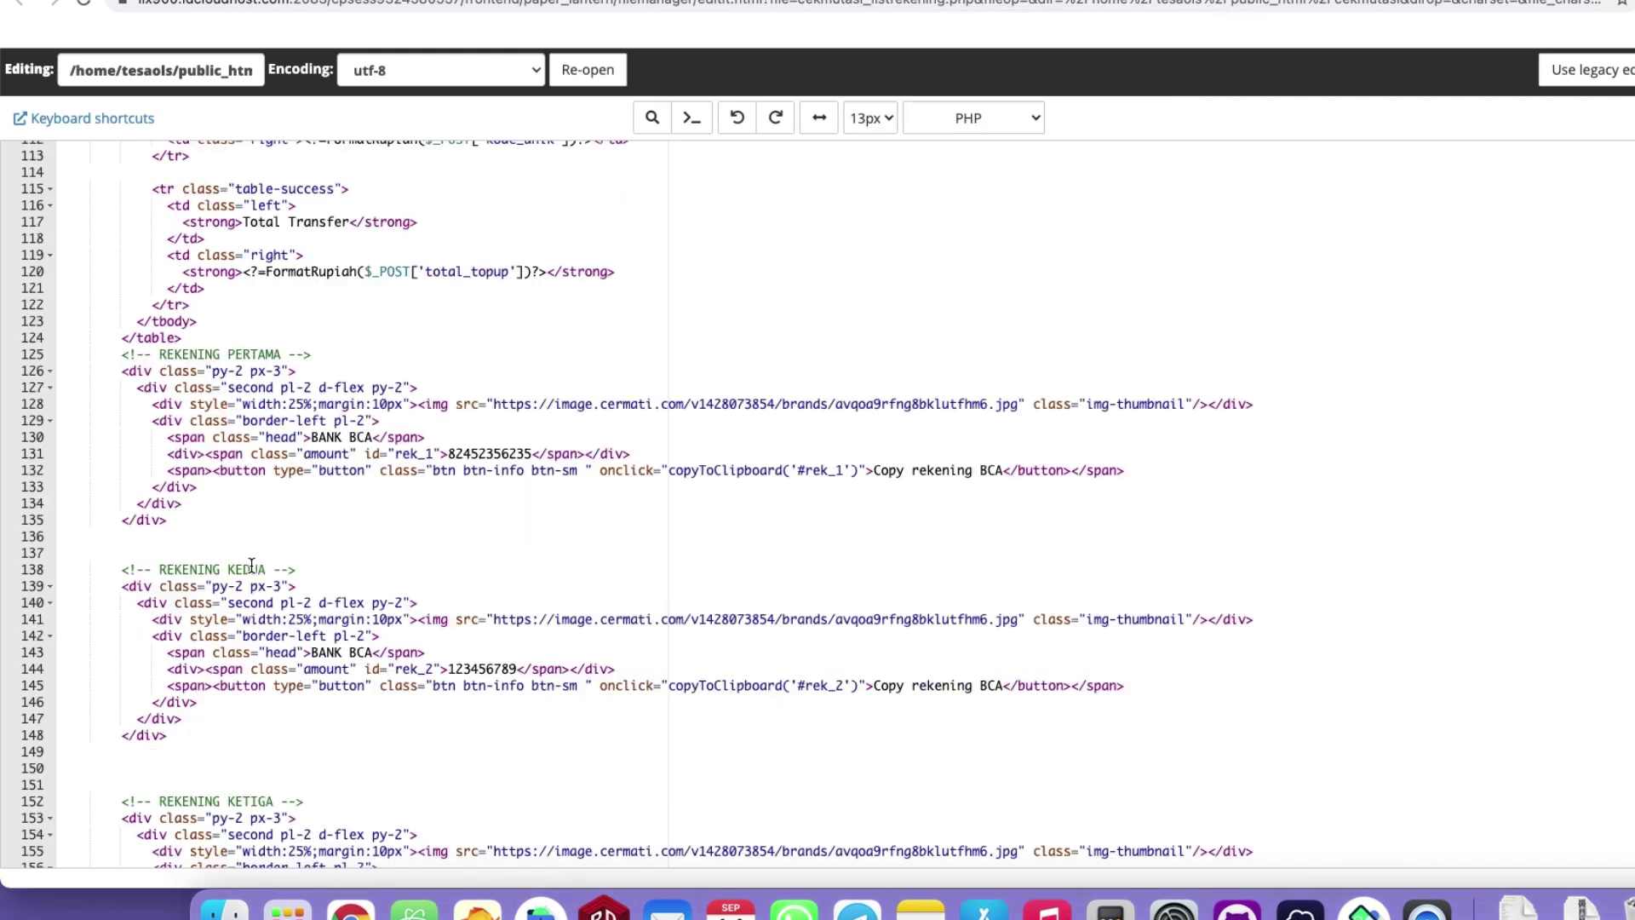
pyautogui.scroll(6, 300, 558)
pyautogui.moveTo(119, 237); pyautogui.dragTo(346, 795)
# Inspect the REKENING KETIGA block and its BANK BCA account number 987654321.
pyautogui.click(242, 686)
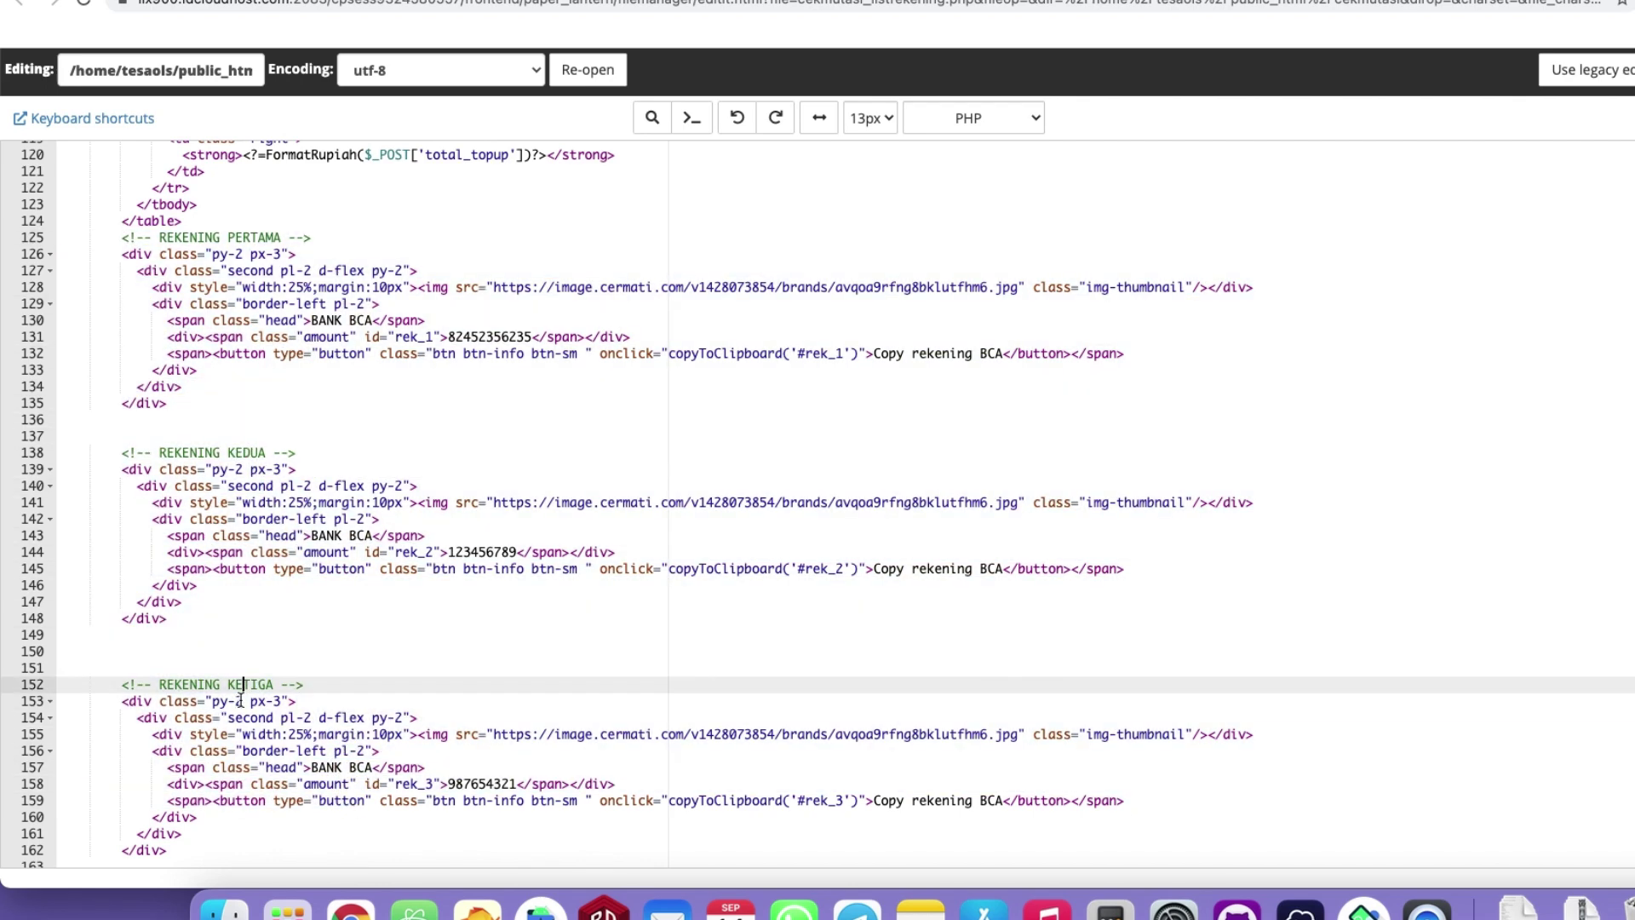
pyautogui.scroll(-5, 230, 673)
pyautogui.moveTo(204, 558); pyautogui.dragTo(102, 391)
pyautogui.click(195, 511)
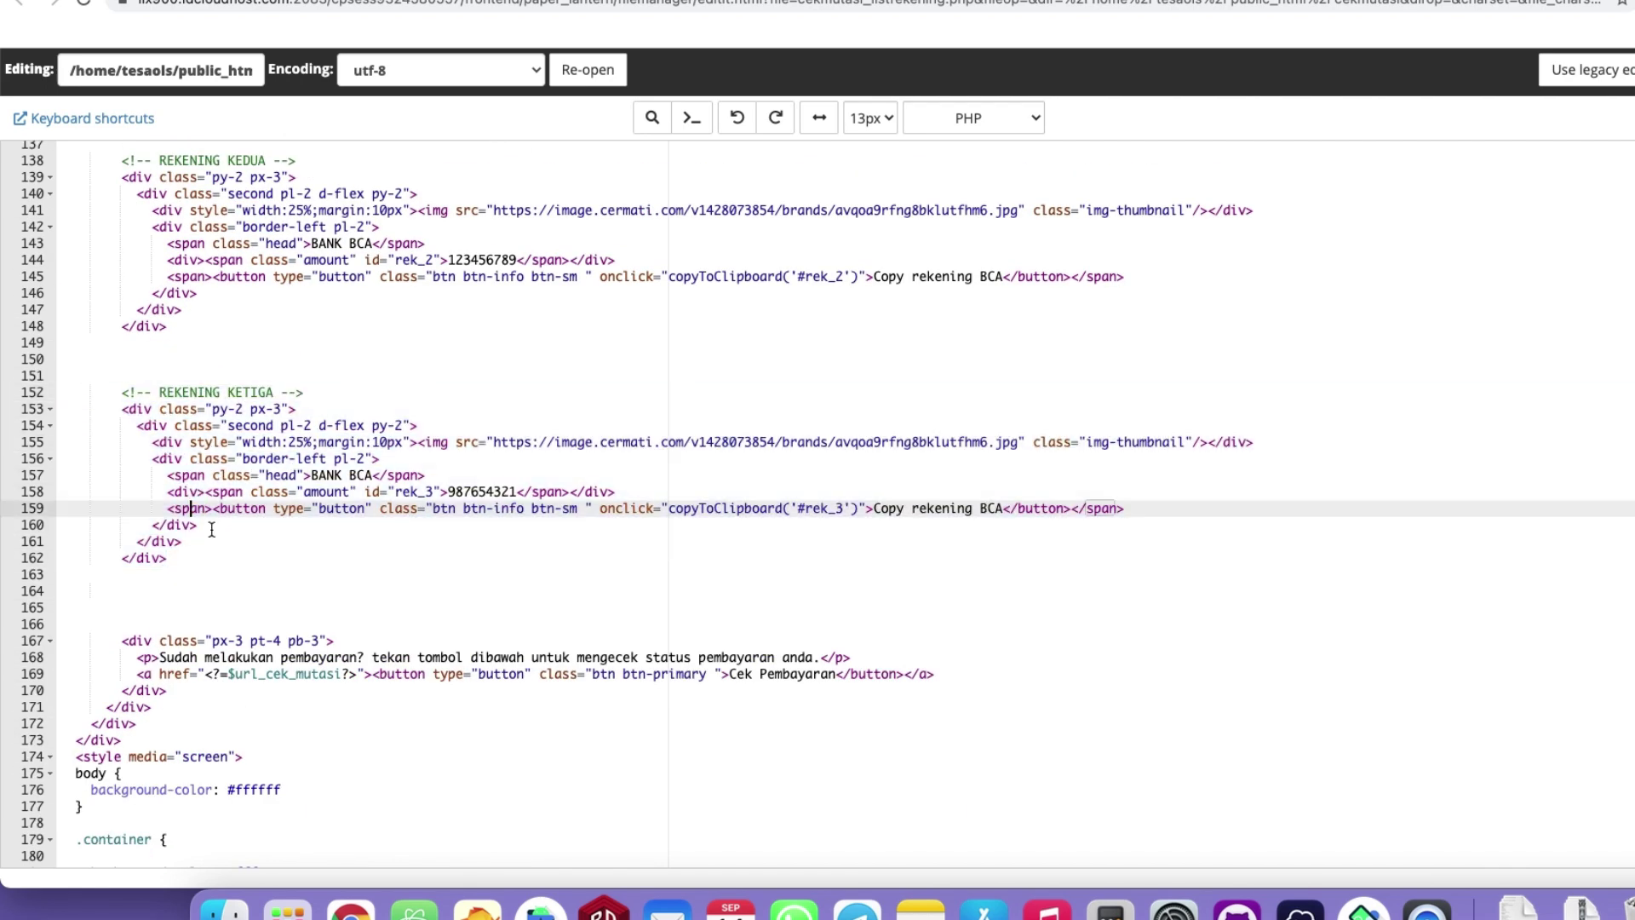
pyautogui.click(267, 574)
pyautogui.click(337, 472)
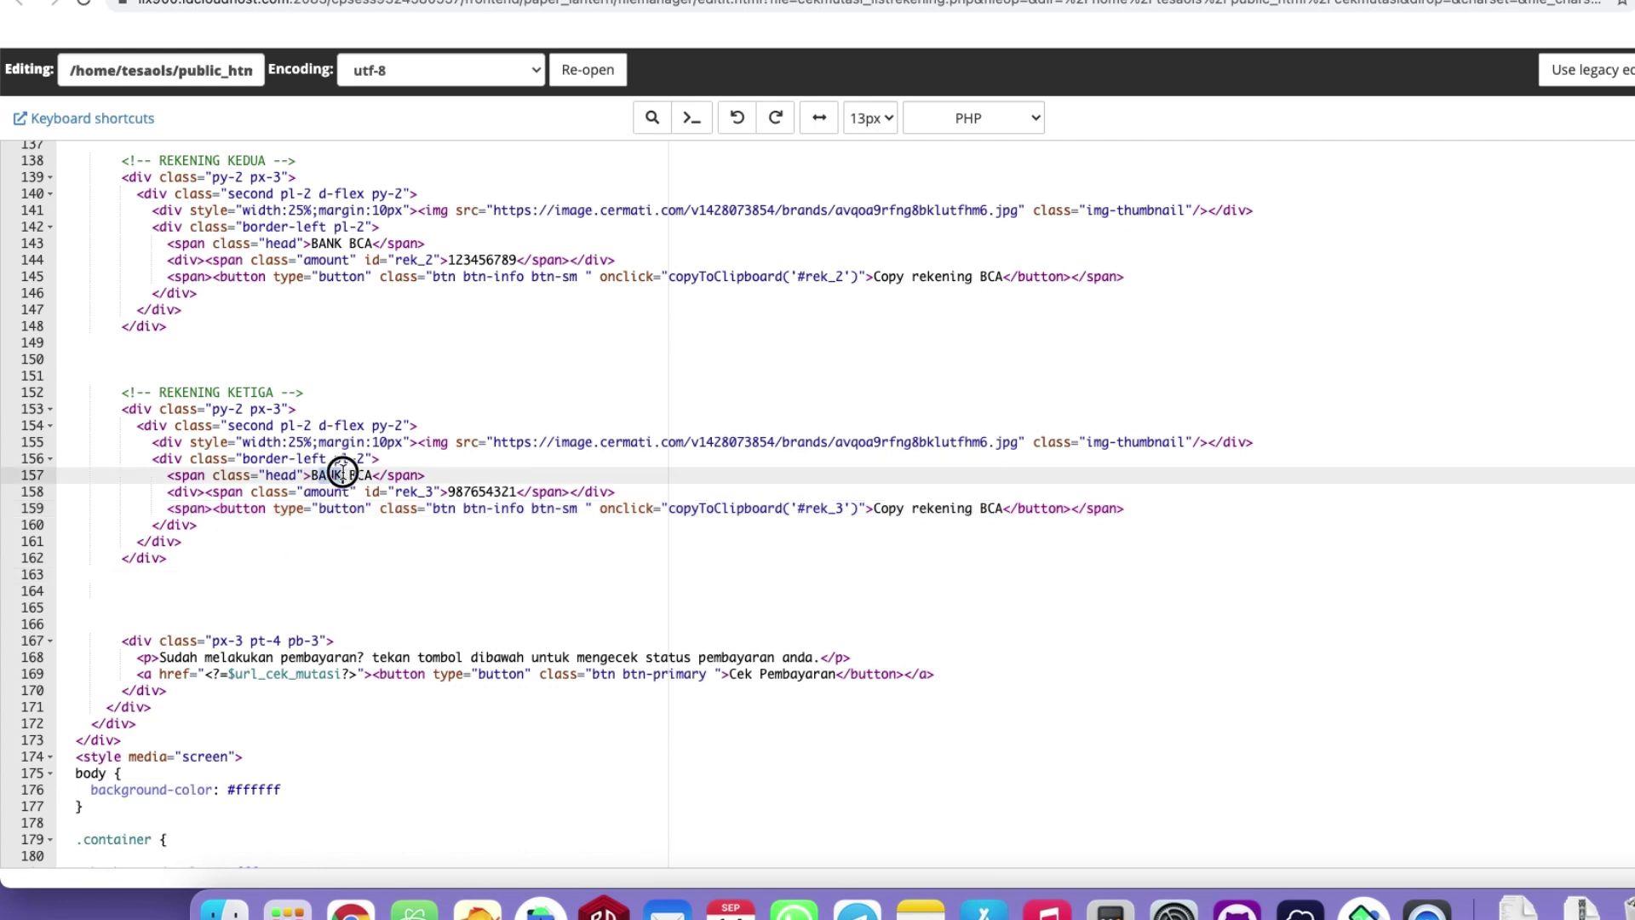
pyautogui.doubleClick(464, 491)
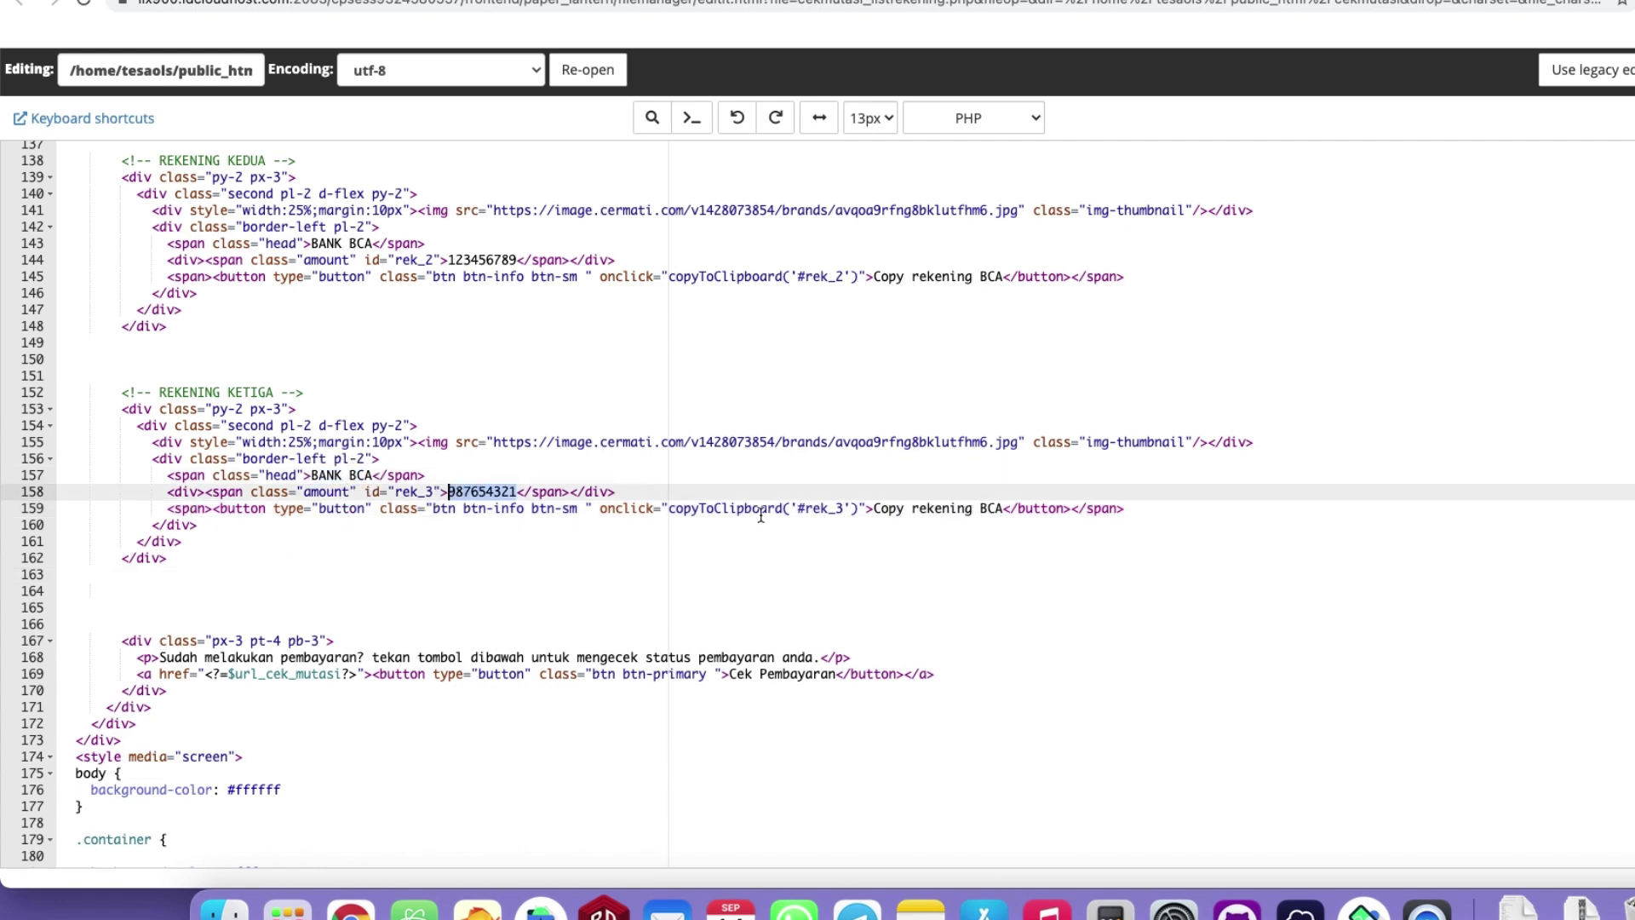
pyautogui.click(1019, 591)
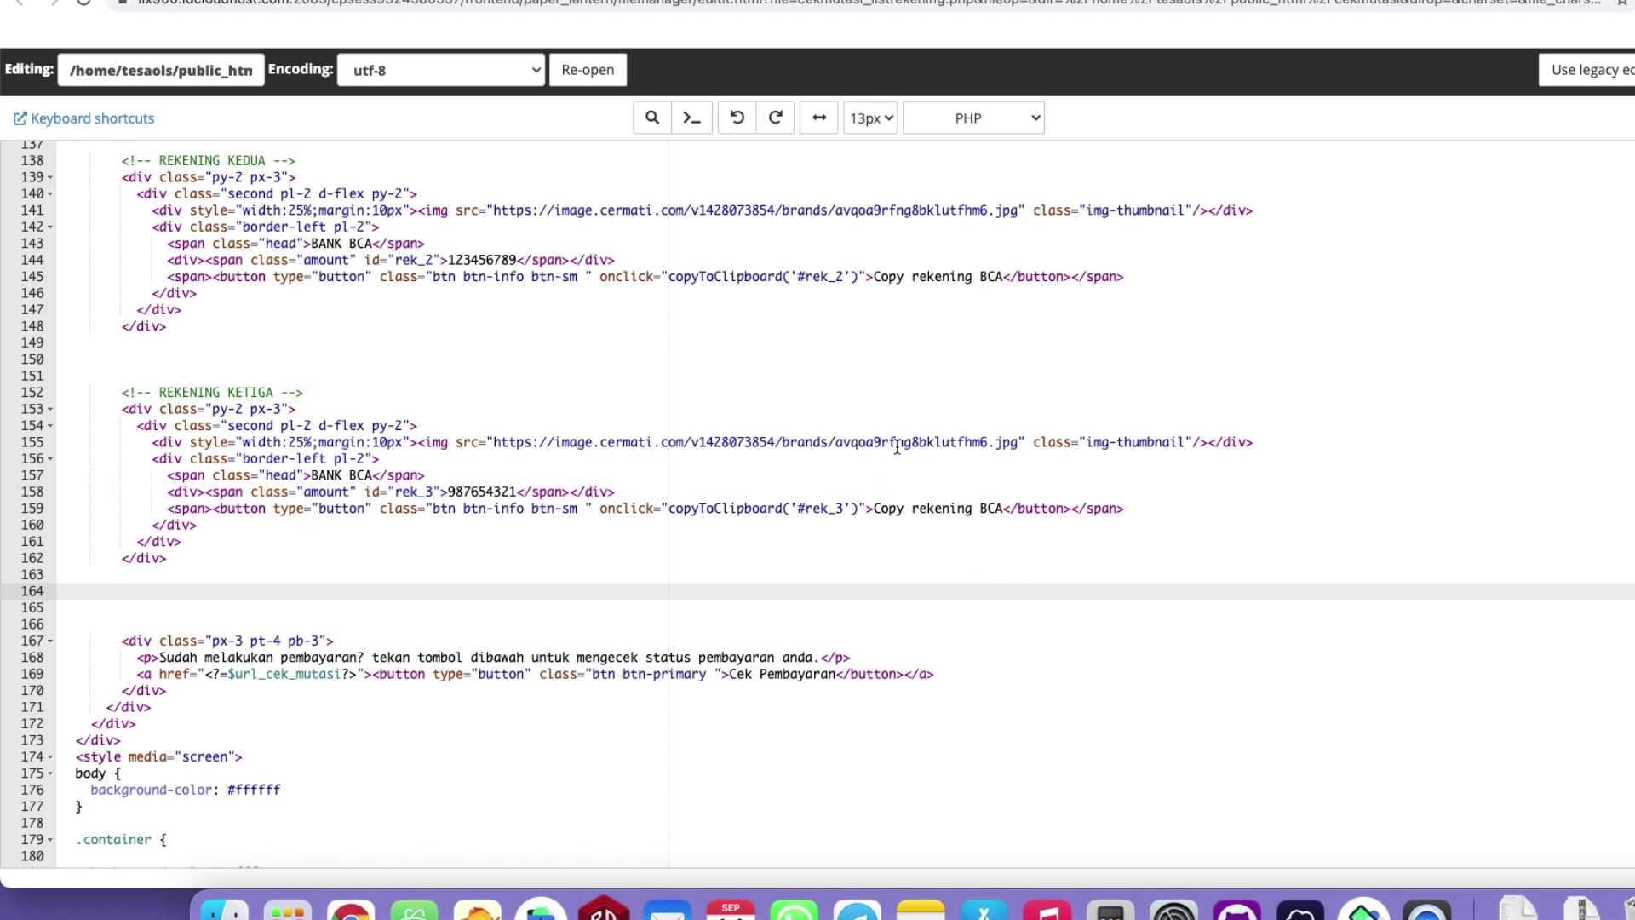
# Scroll the phone's payment page, then highlight the logo image URL on line 94.
pyautogui.click(1363, 907)
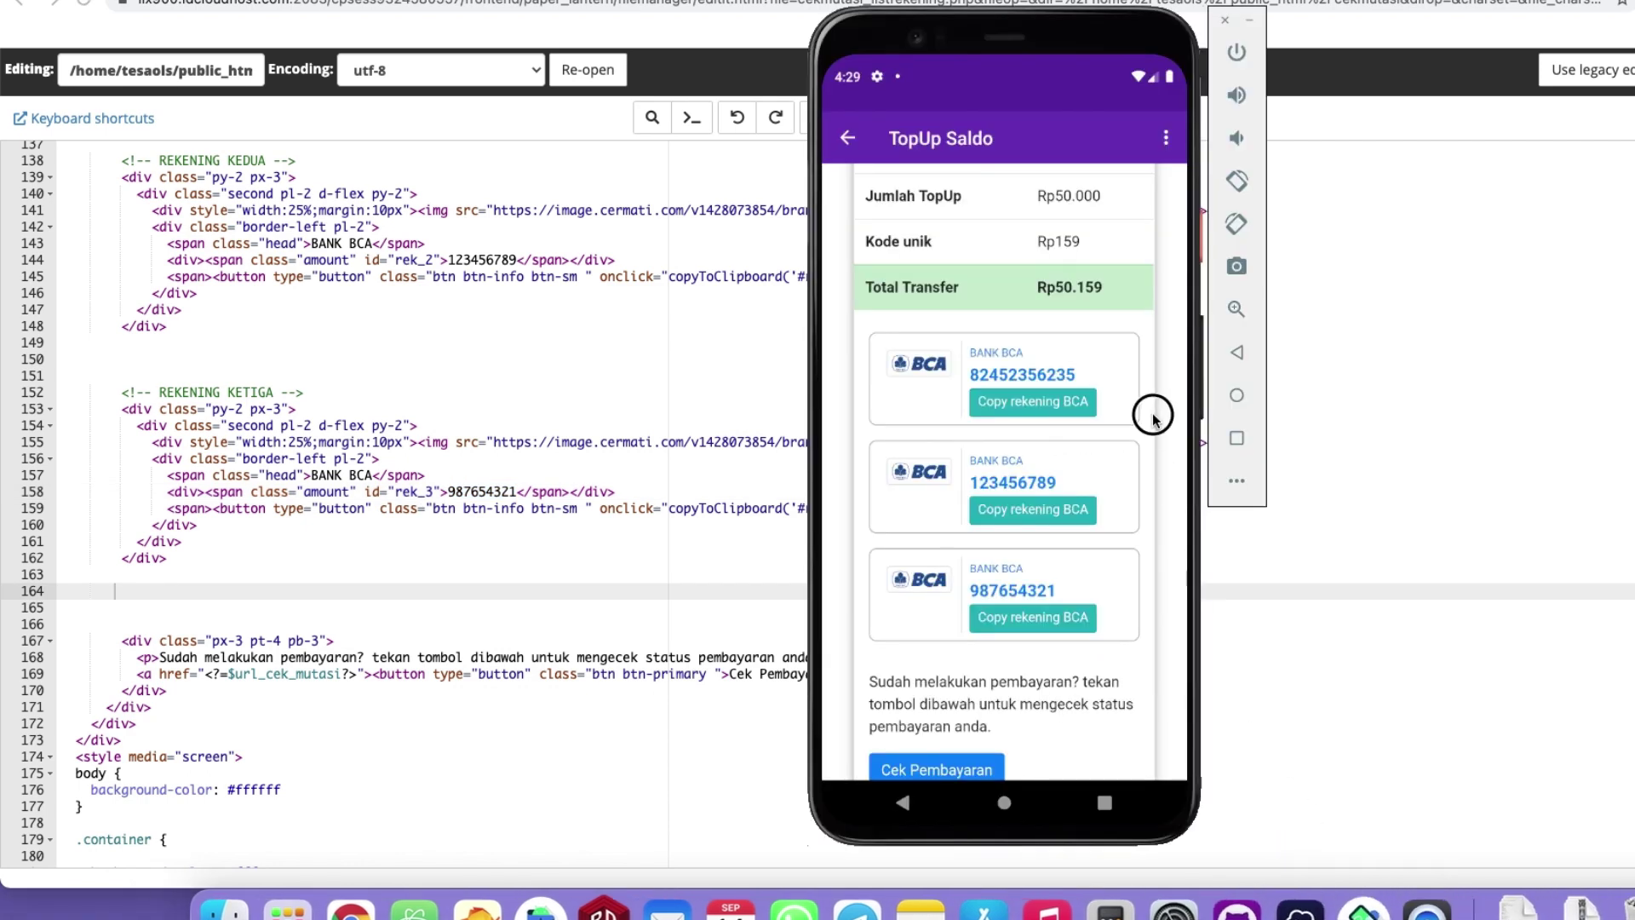
pyautogui.moveTo(1150, 401); pyautogui.dragTo(1134, 652)
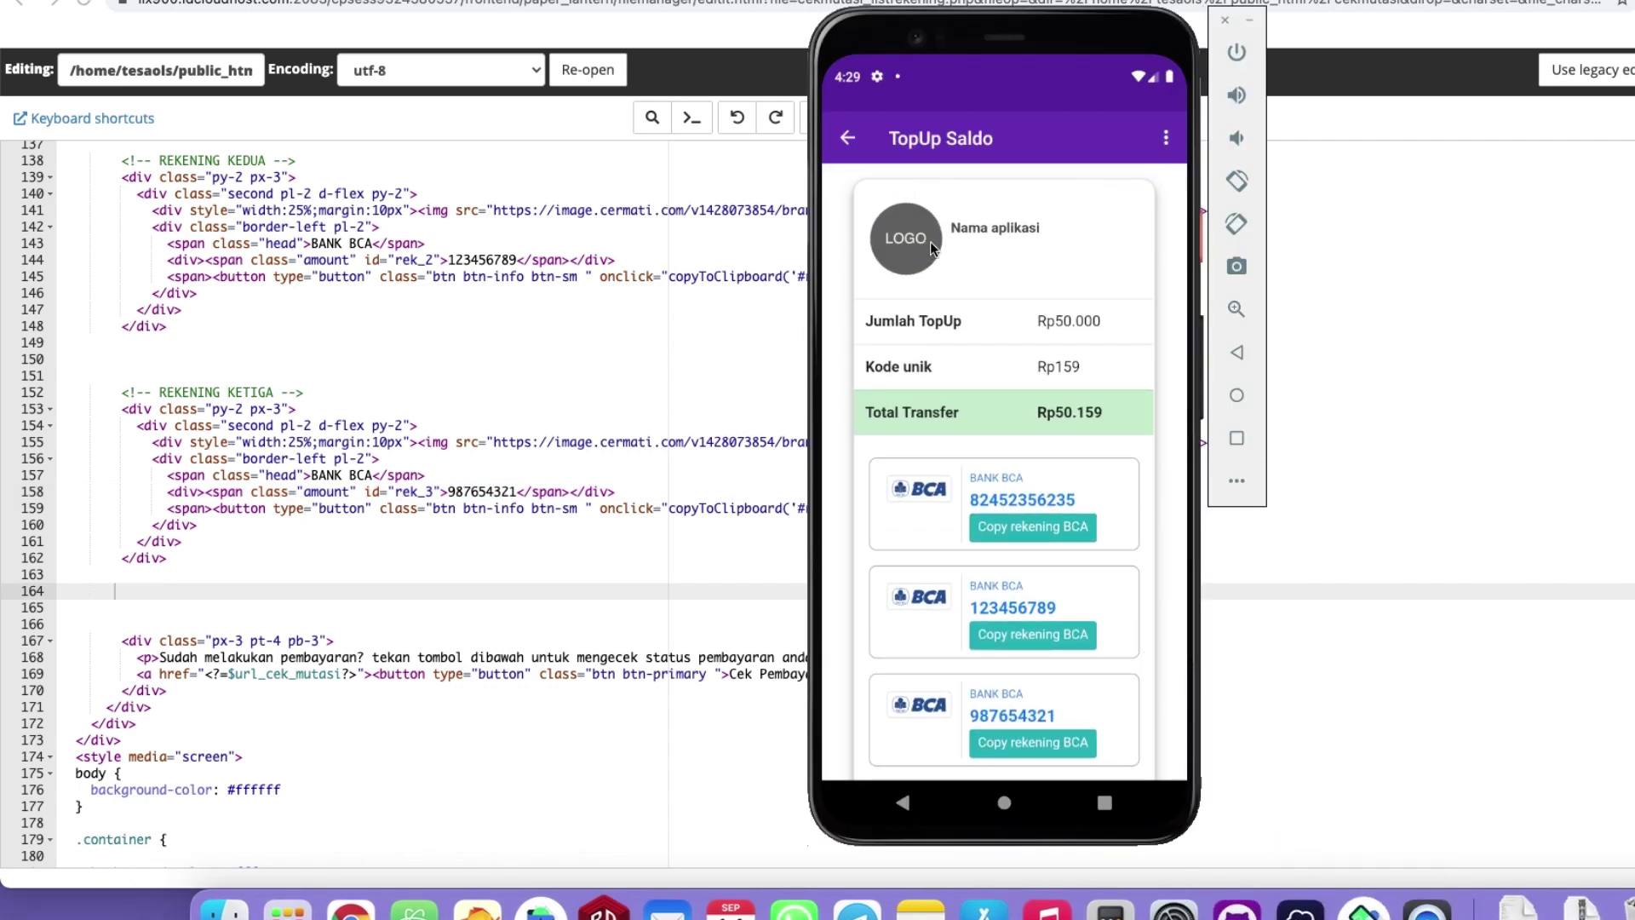
pyautogui.click(384, 292)
pyautogui.scroll(15, 591, 533)
pyautogui.scroll(-3, 591, 534)
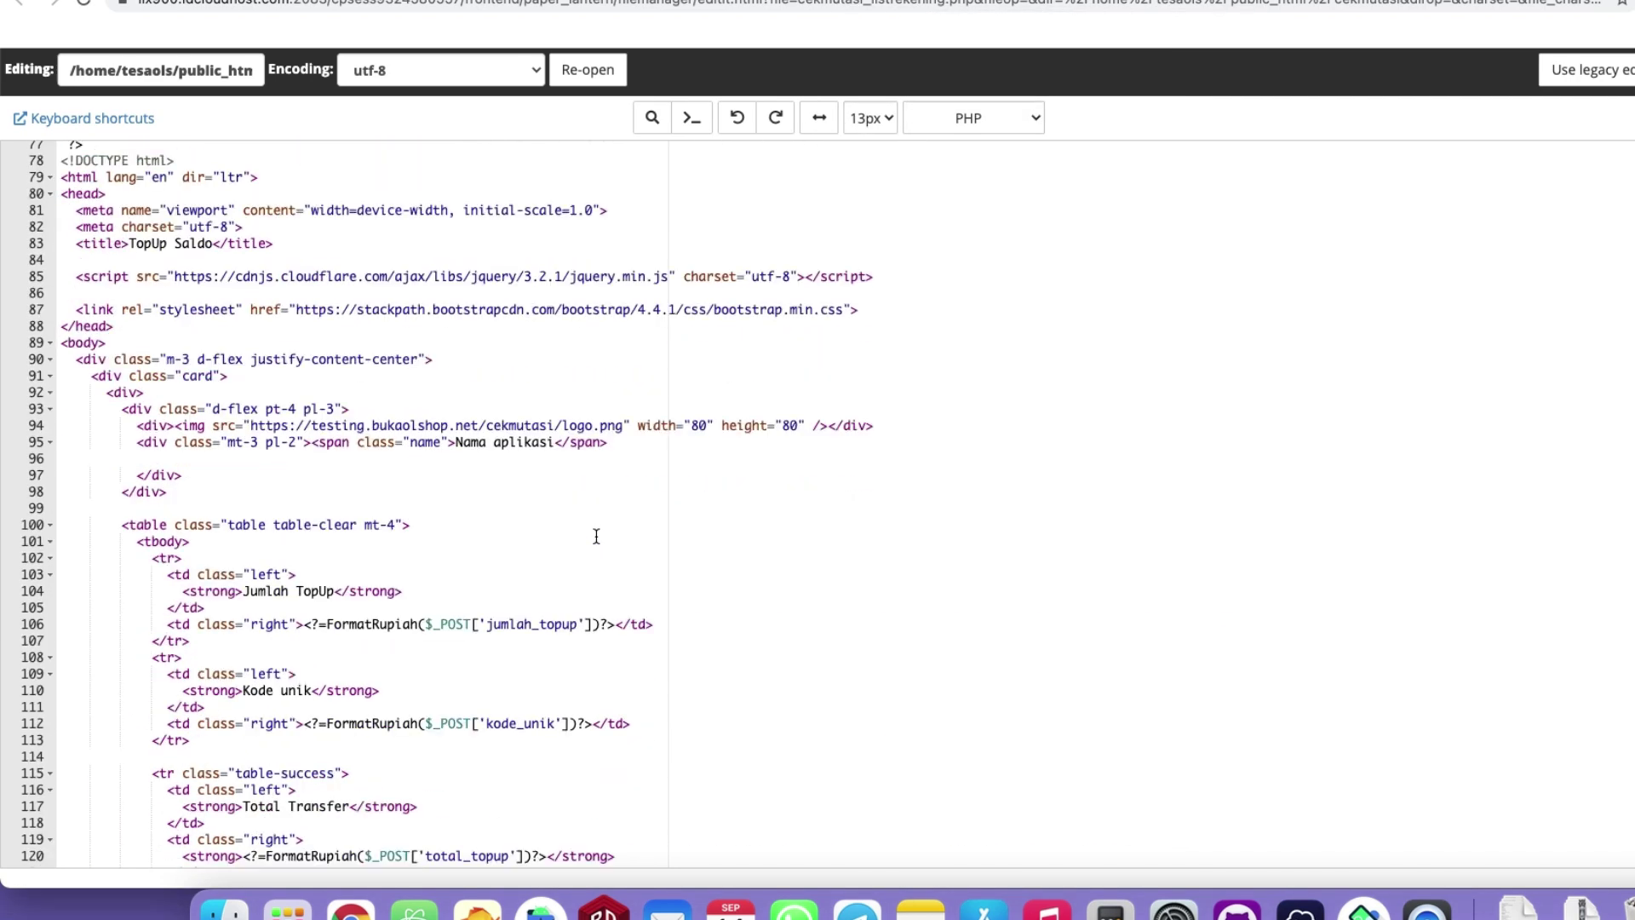
pyautogui.scroll(1, 354, 408)
pyautogui.moveTo(250, 425); pyautogui.dragTo(631, 425)
# Compare the app's topup rows with the code, selecting total_topup on line 120.
pyautogui.click(1336, 906)
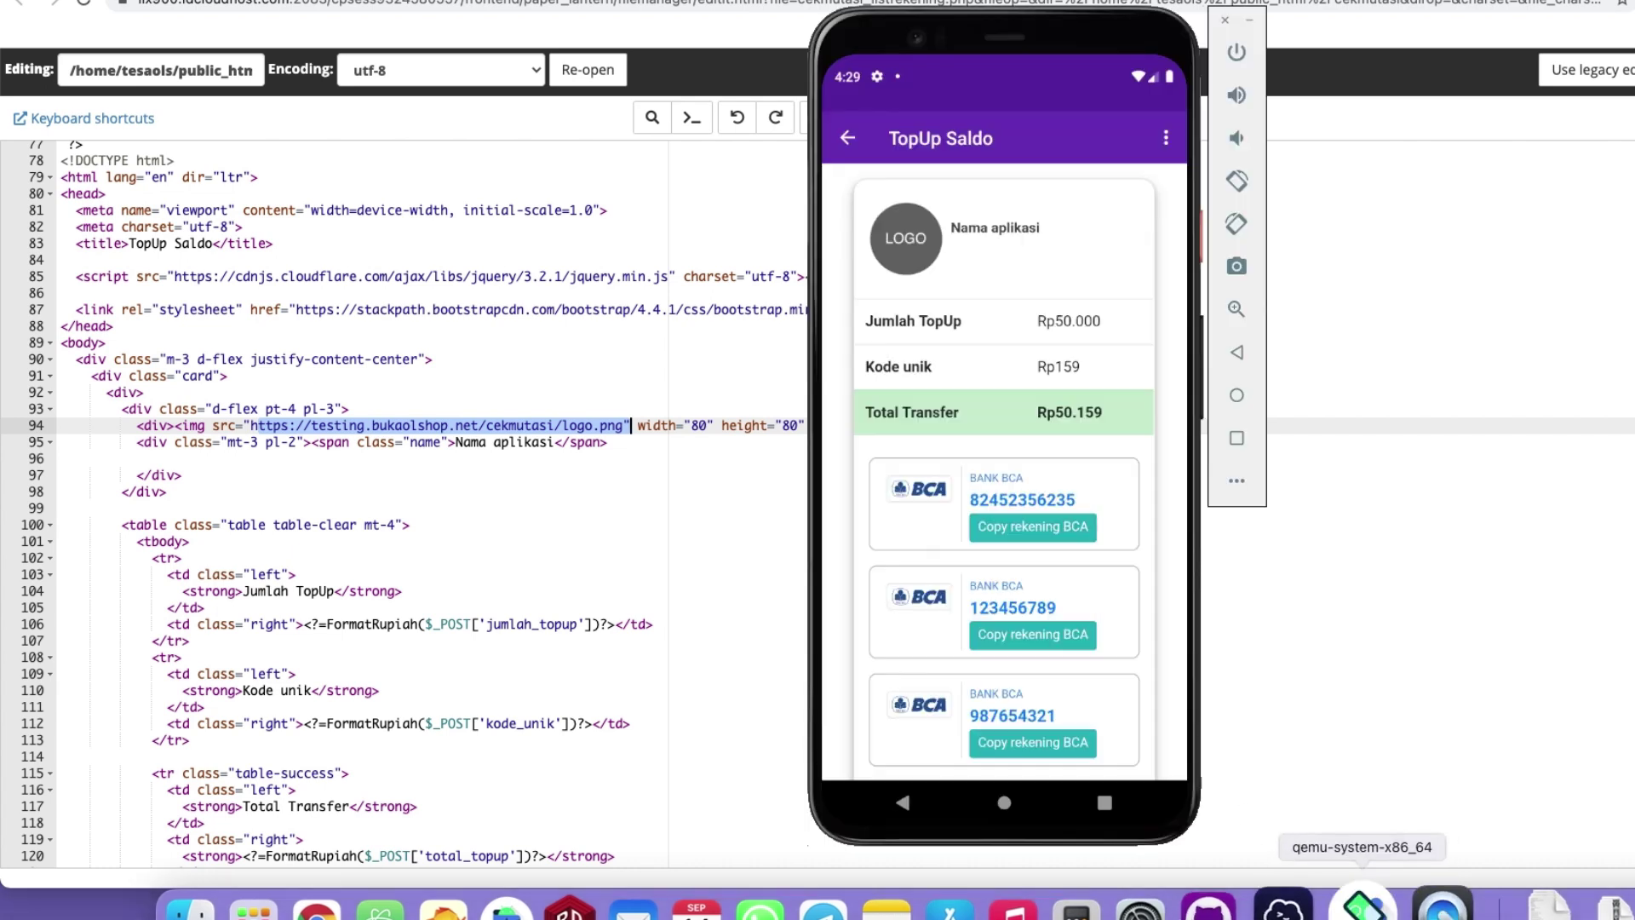
pyautogui.moveTo(1126, 482); pyautogui.dragTo(1126, 528)
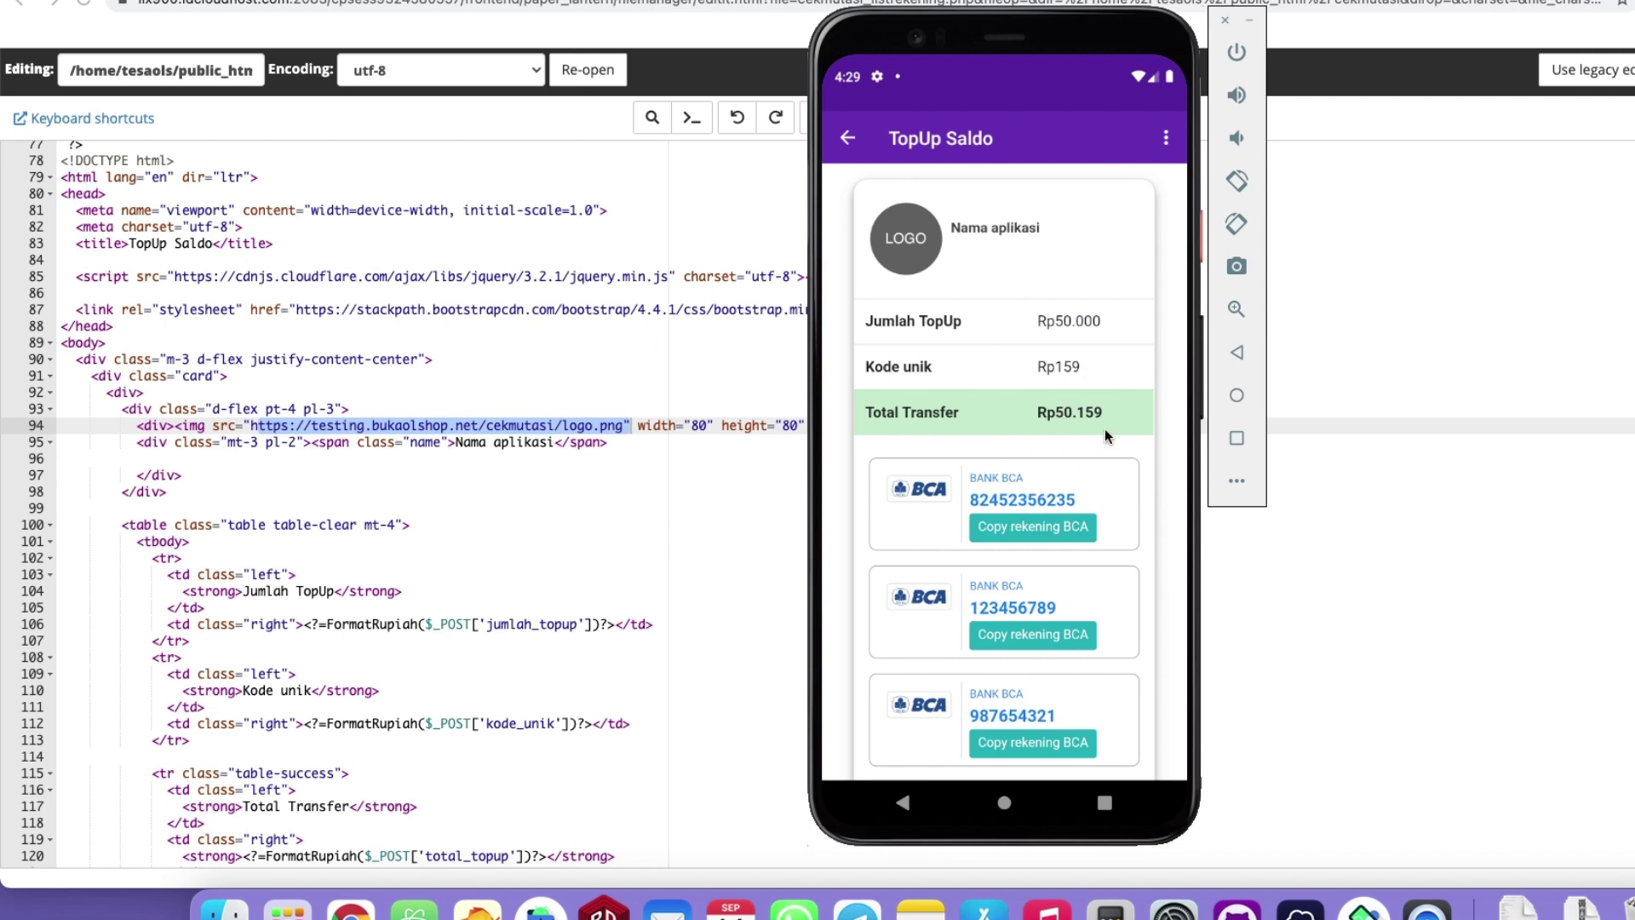
pyautogui.click(905, 413)
pyautogui.click(624, 567)
pyautogui.scroll(-5, 673, 522)
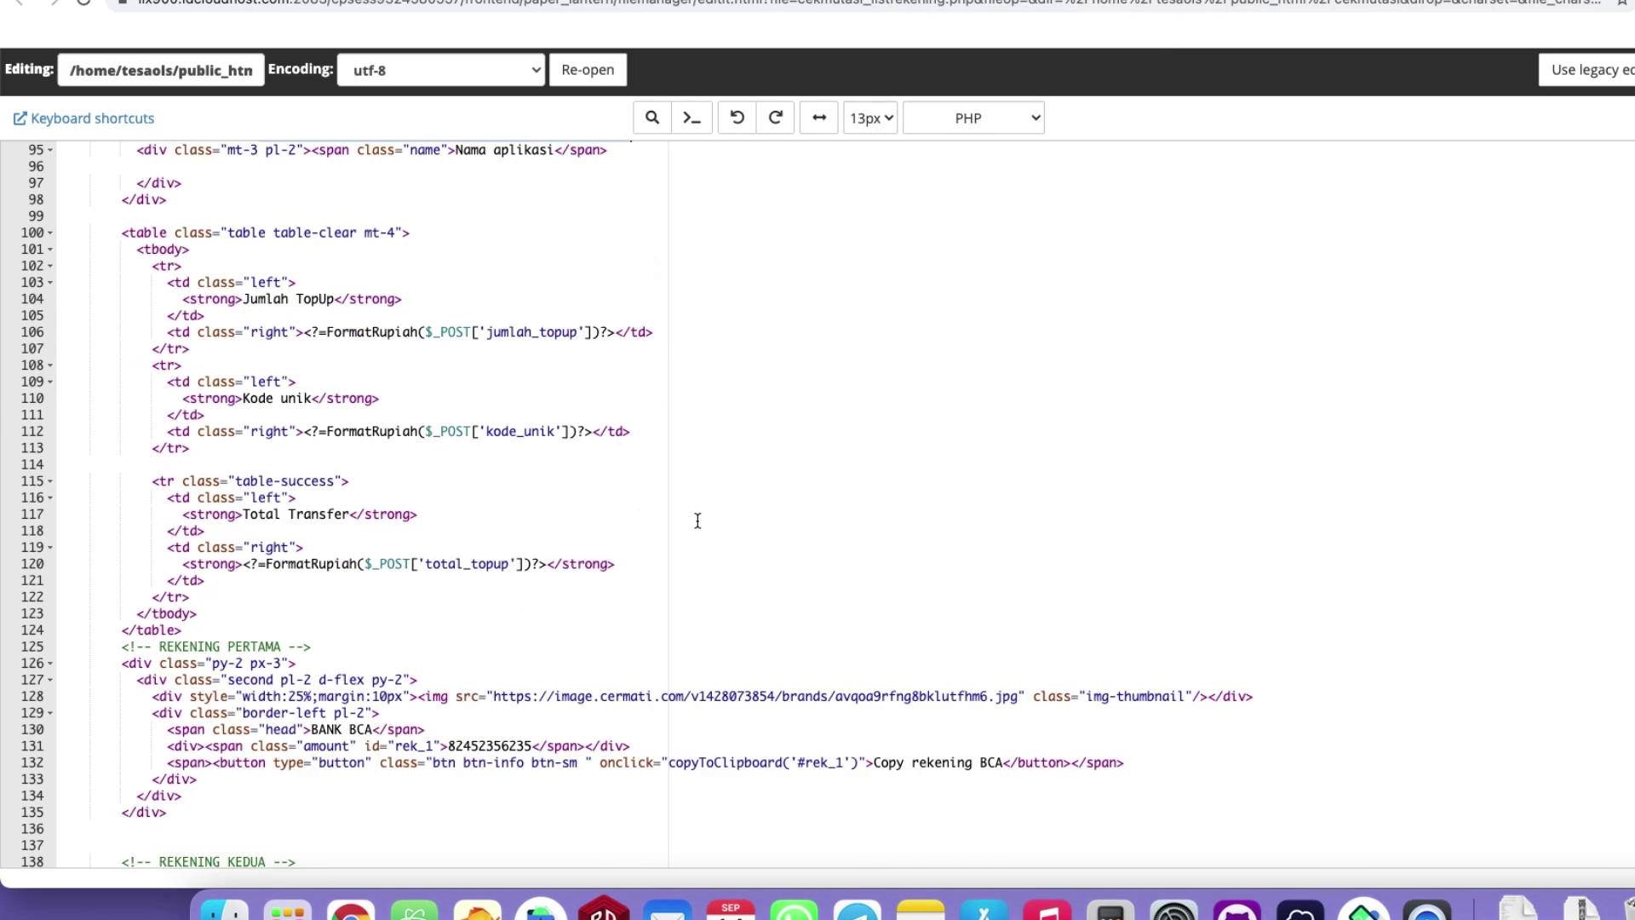
pyautogui.scroll(1, 705, 519)
pyautogui.moveTo(362, 622); pyautogui.dragTo(525, 622)
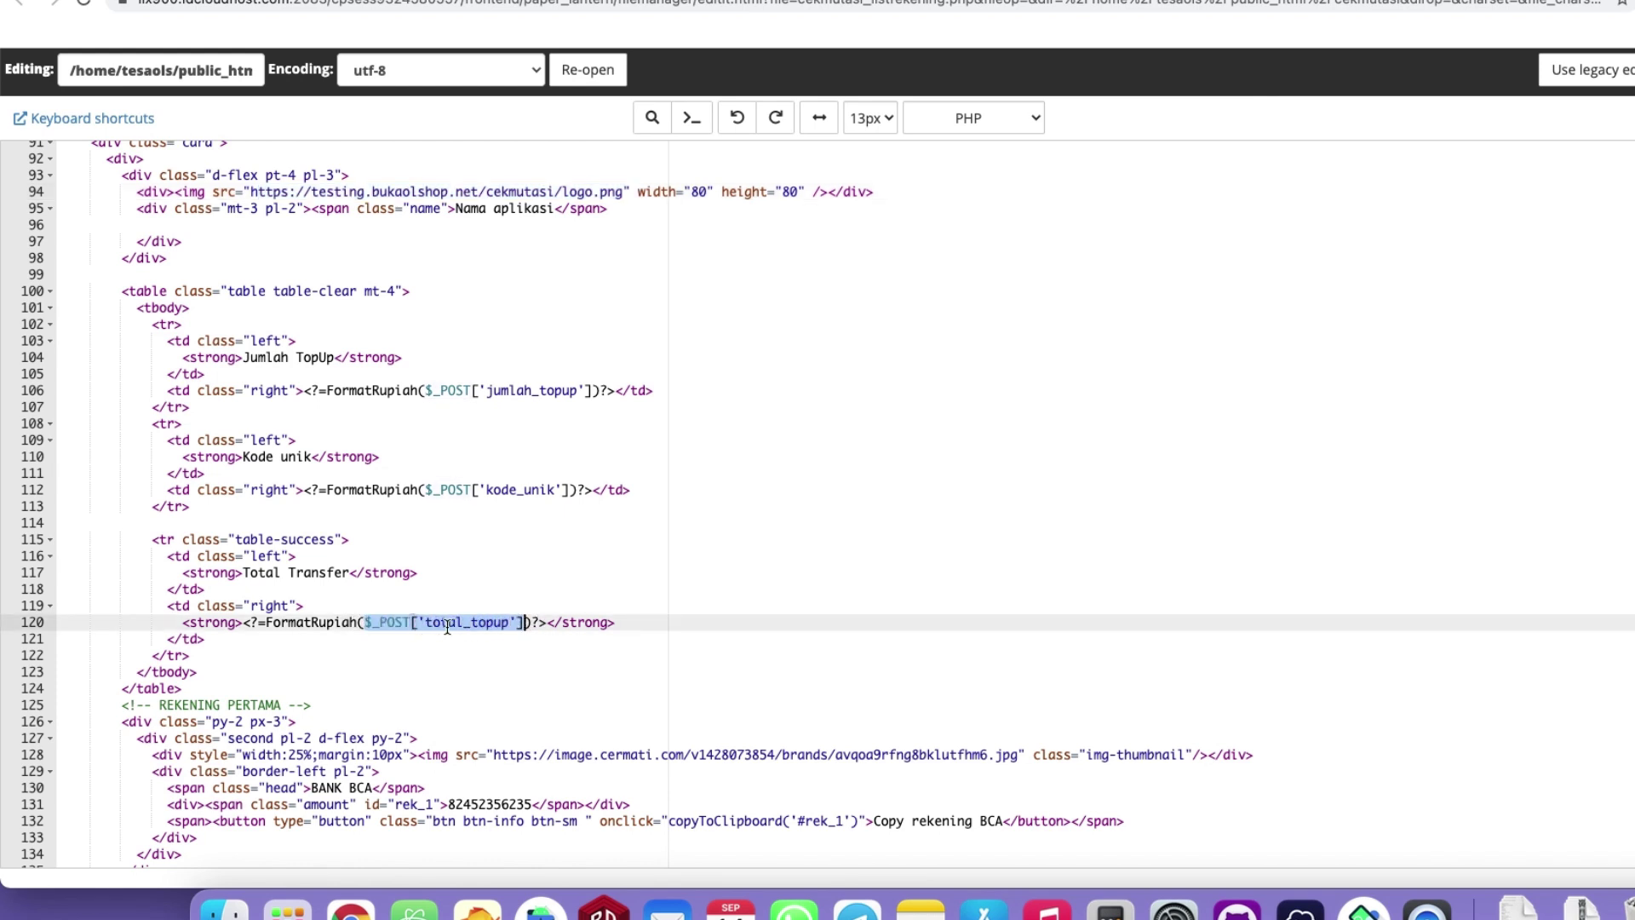
pyautogui.click(449, 623)
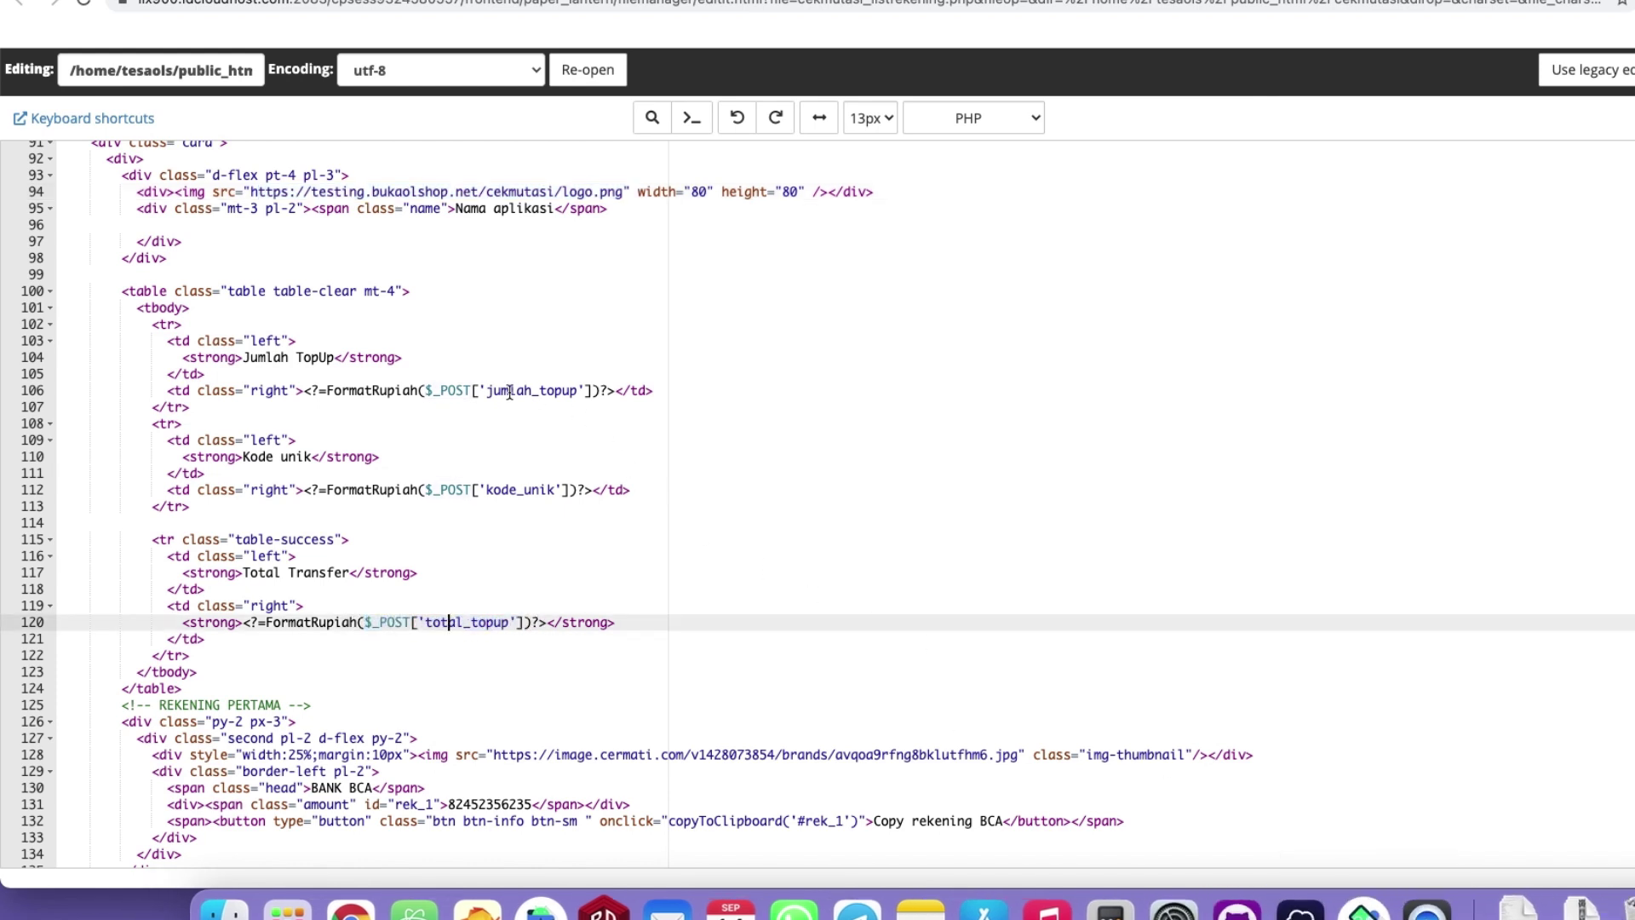
# Highlight jumlah_topup, kode_unik and total_topup on lines 106, 112 and 120.
pyautogui.moveTo(488, 390); pyautogui.dragTo(579, 390)
pyautogui.moveTo(486, 490); pyautogui.dragTo(555, 489)
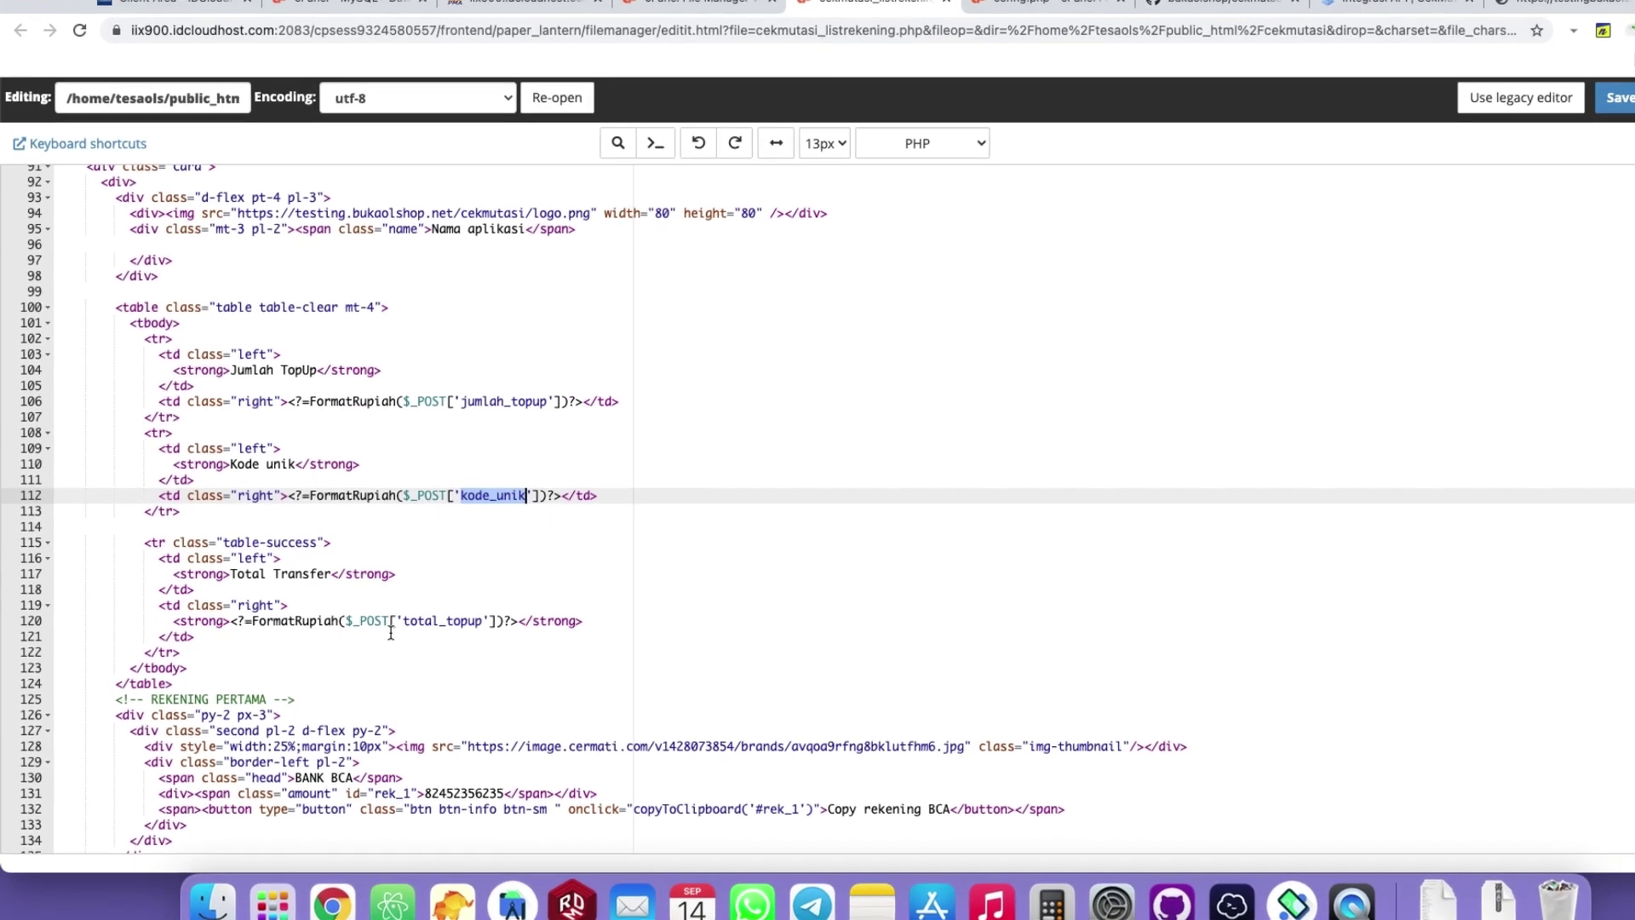
pyautogui.moveTo(403, 621); pyautogui.dragTo(481, 621)
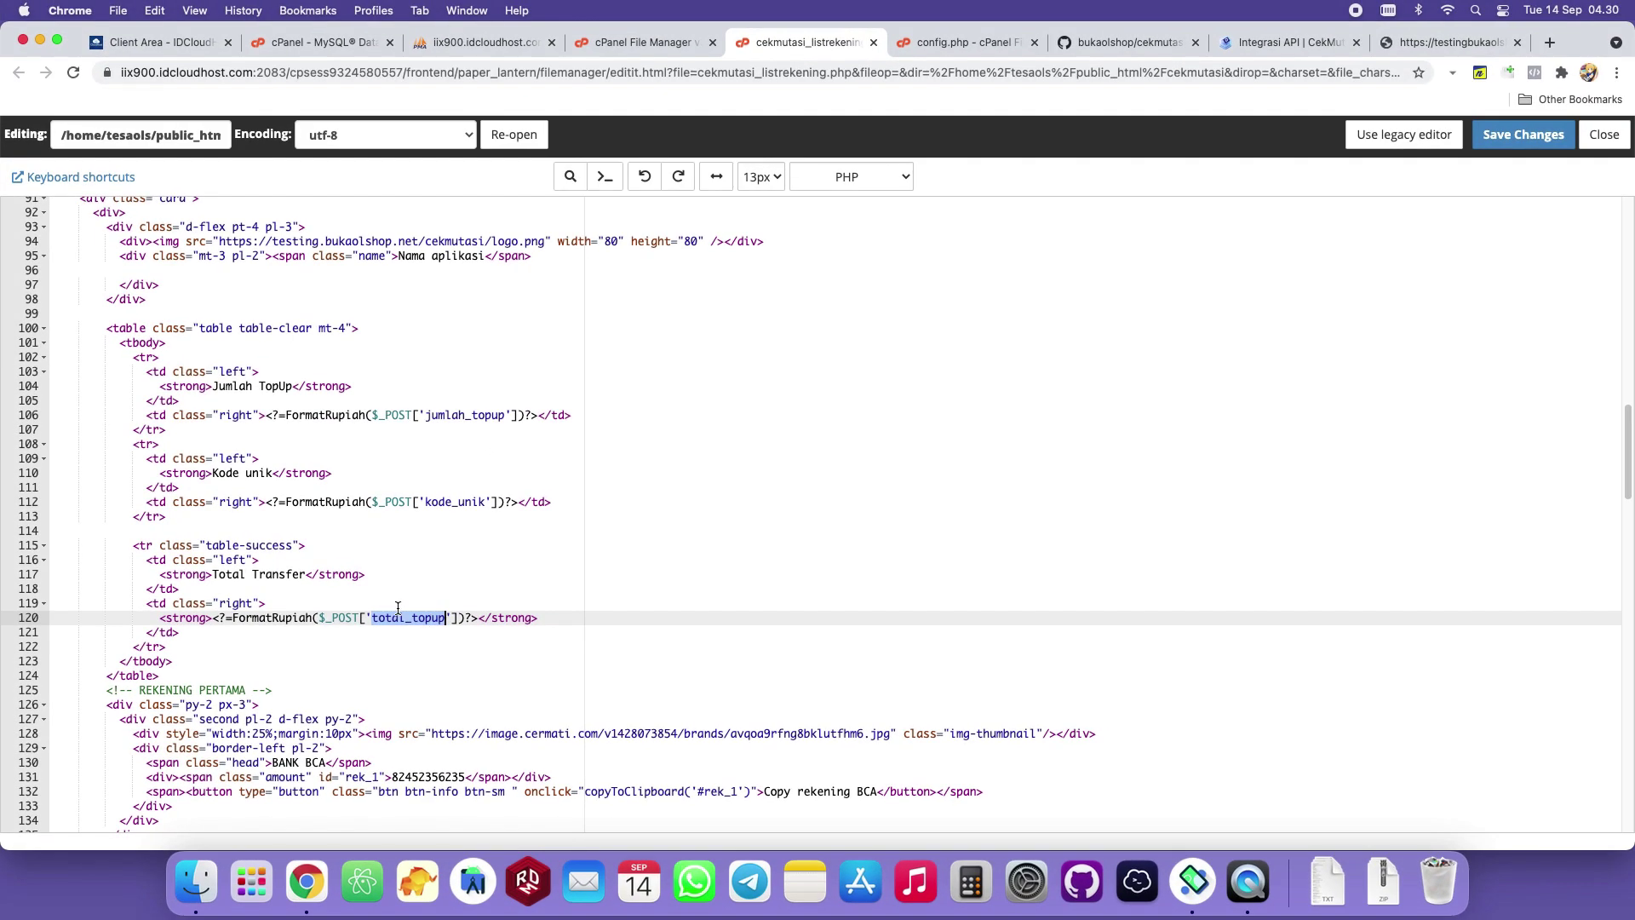
pyautogui.click(423, 619)
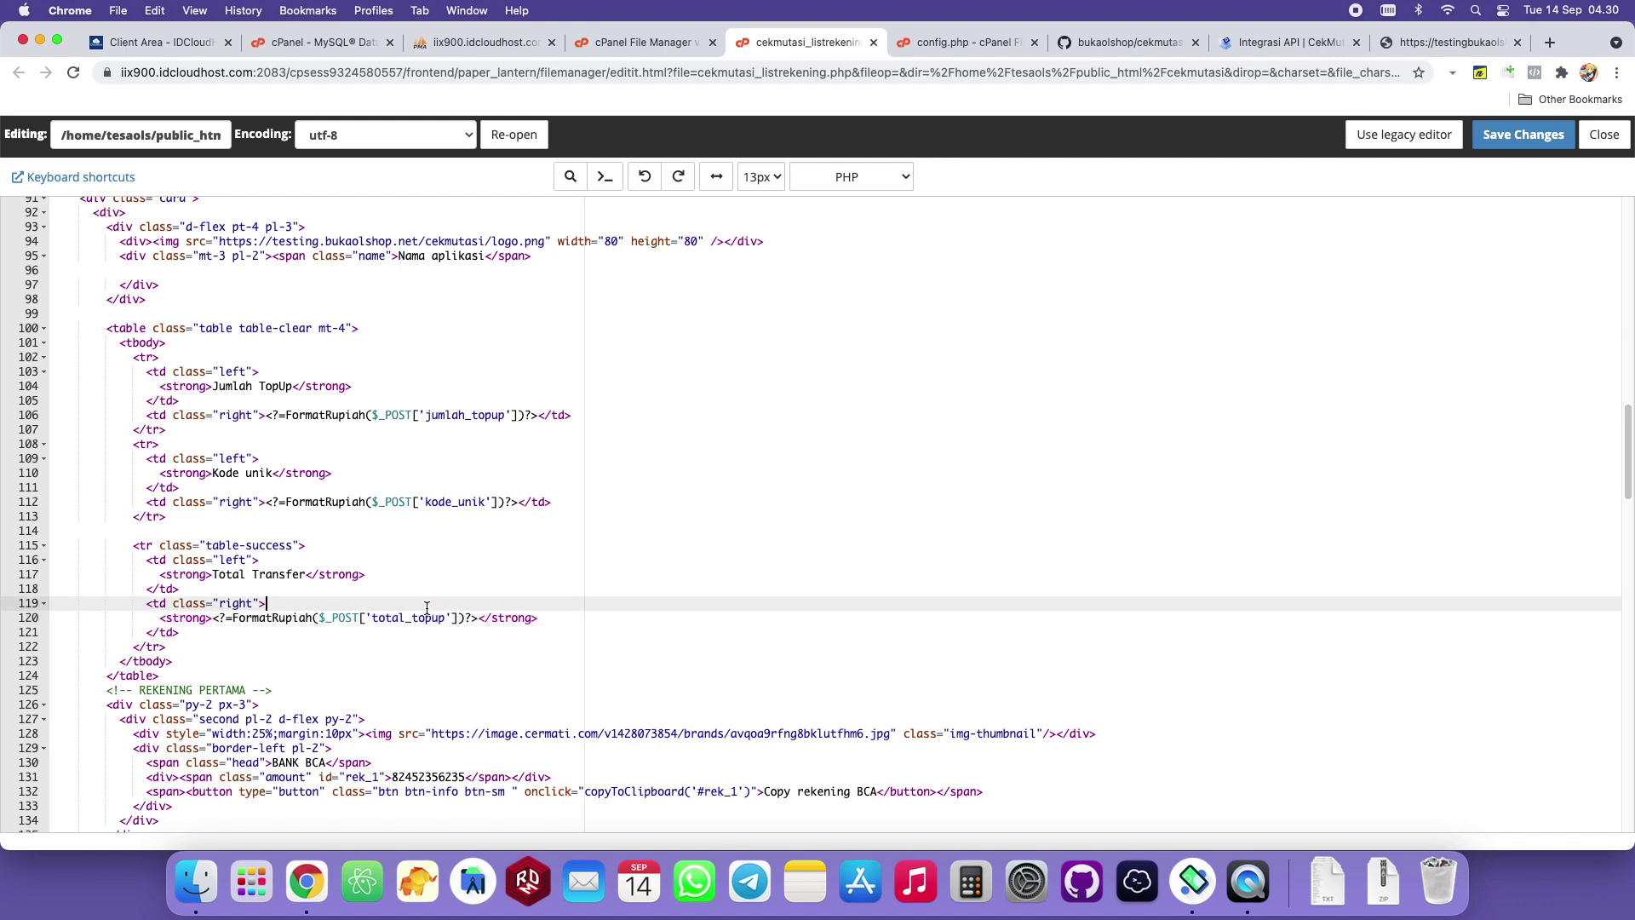
pyautogui.moveTo(432, 418); pyautogui.dragTo(511, 418)
pyautogui.moveTo(426, 503); pyautogui.dragTo(484, 502)
# Swipe the TopUp Saldo page up until the Cek Pembayaran button appears.
pyautogui.click(1248, 882)
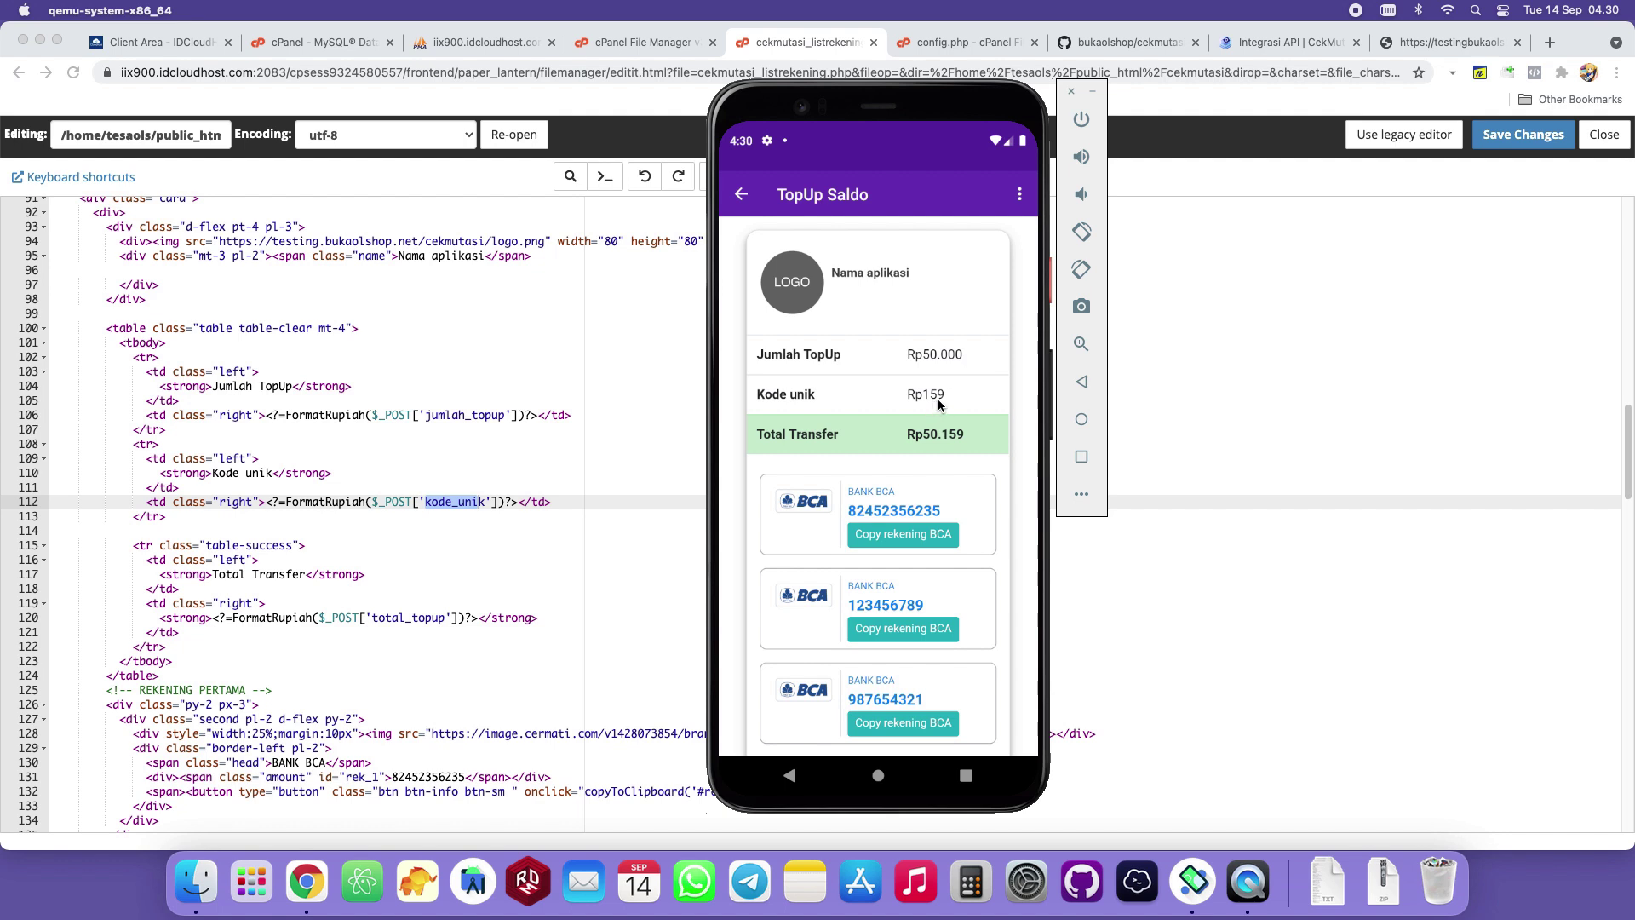
pyautogui.moveTo(978, 465); pyautogui.dragTo(981, 414)
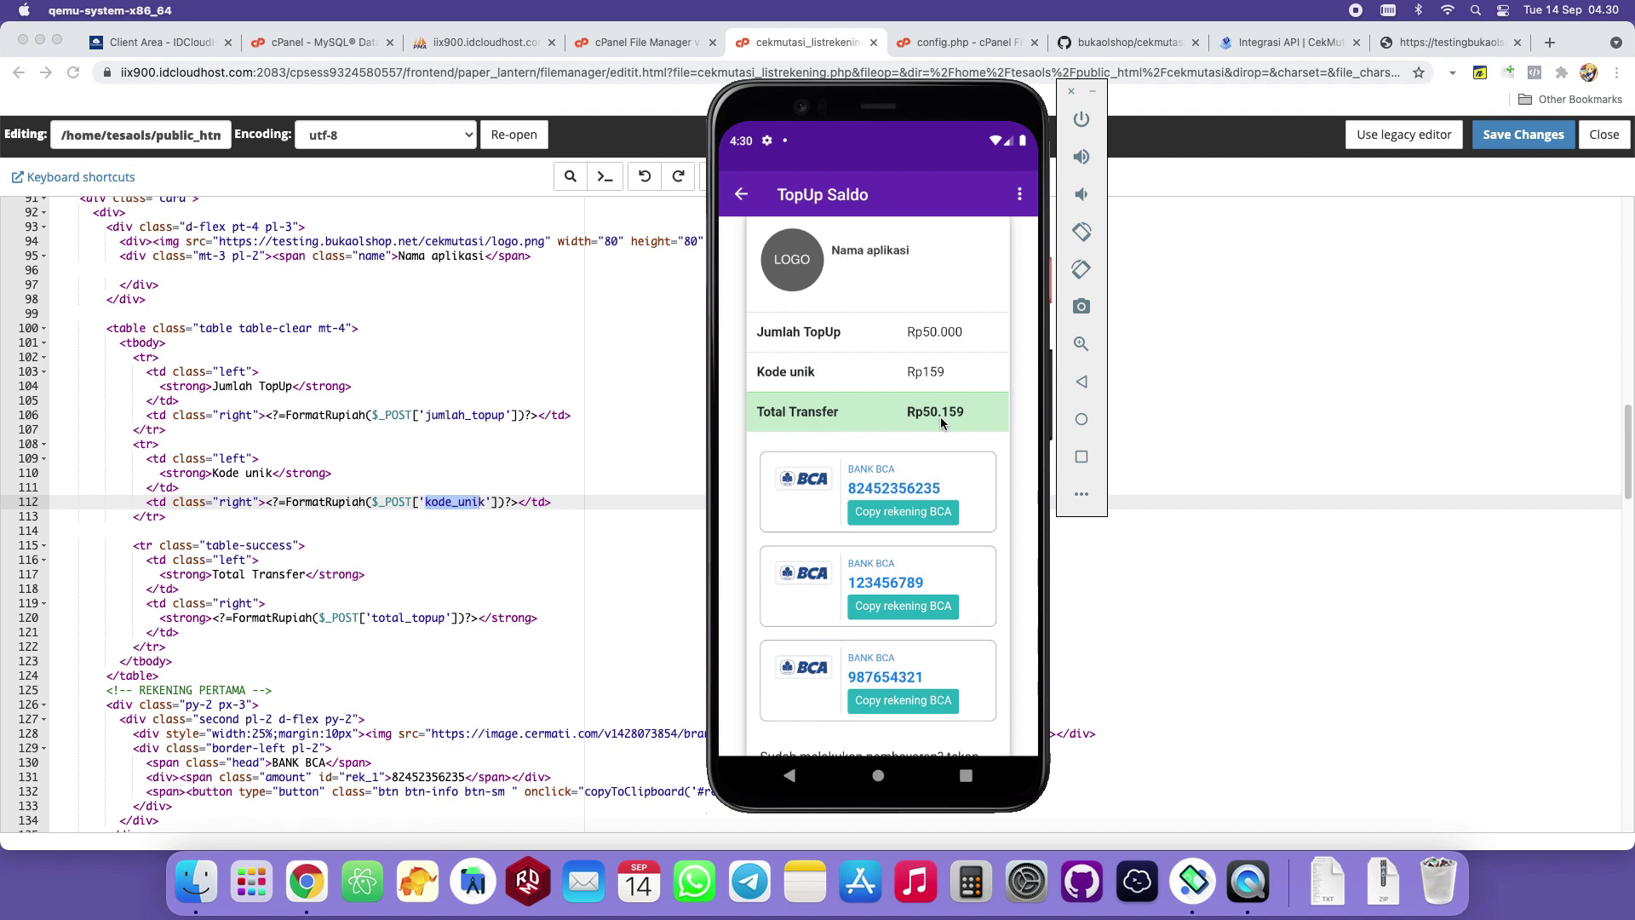
pyautogui.moveTo(996, 423); pyautogui.dragTo(971, 456)
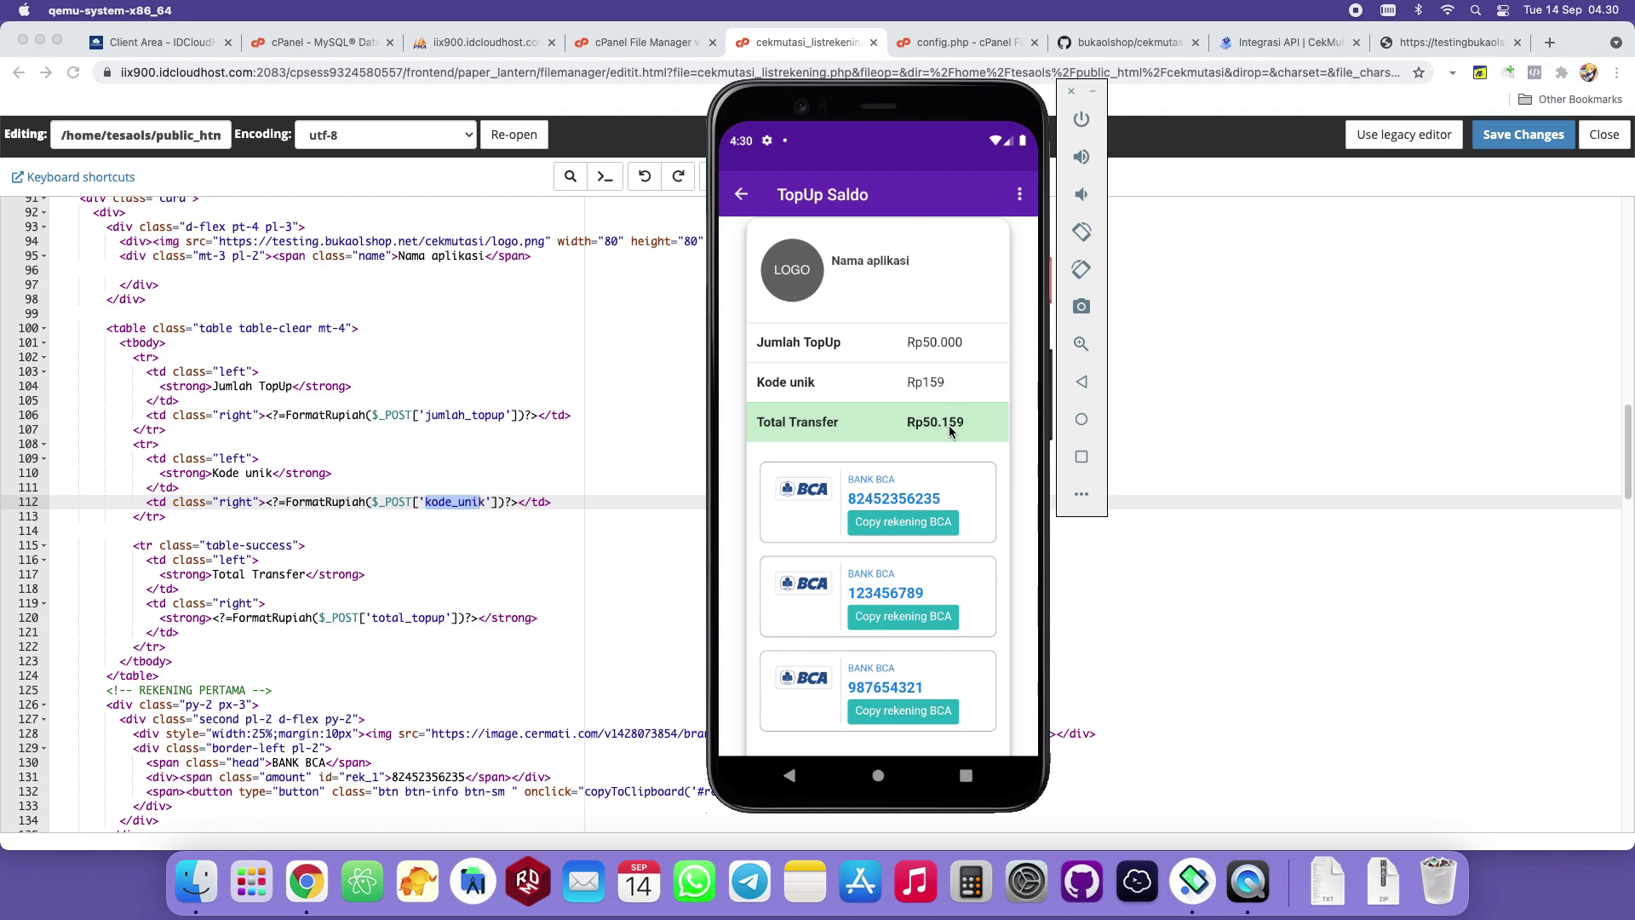
pyautogui.moveTo(968, 459); pyautogui.dragTo(978, 319)
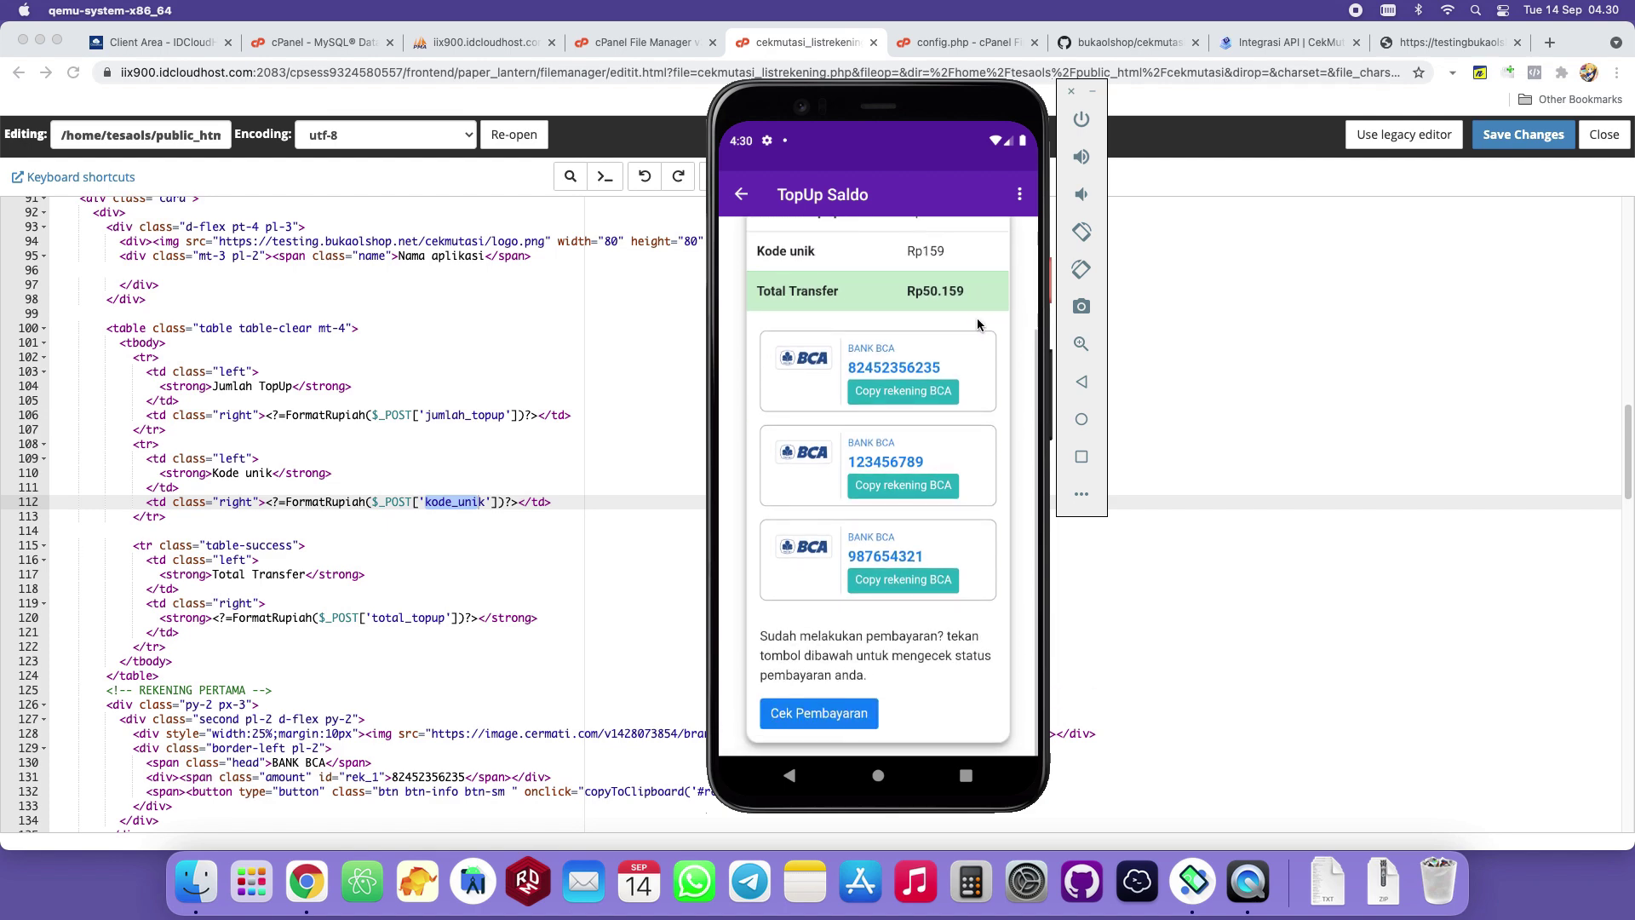
pyautogui.click(1296, 38)
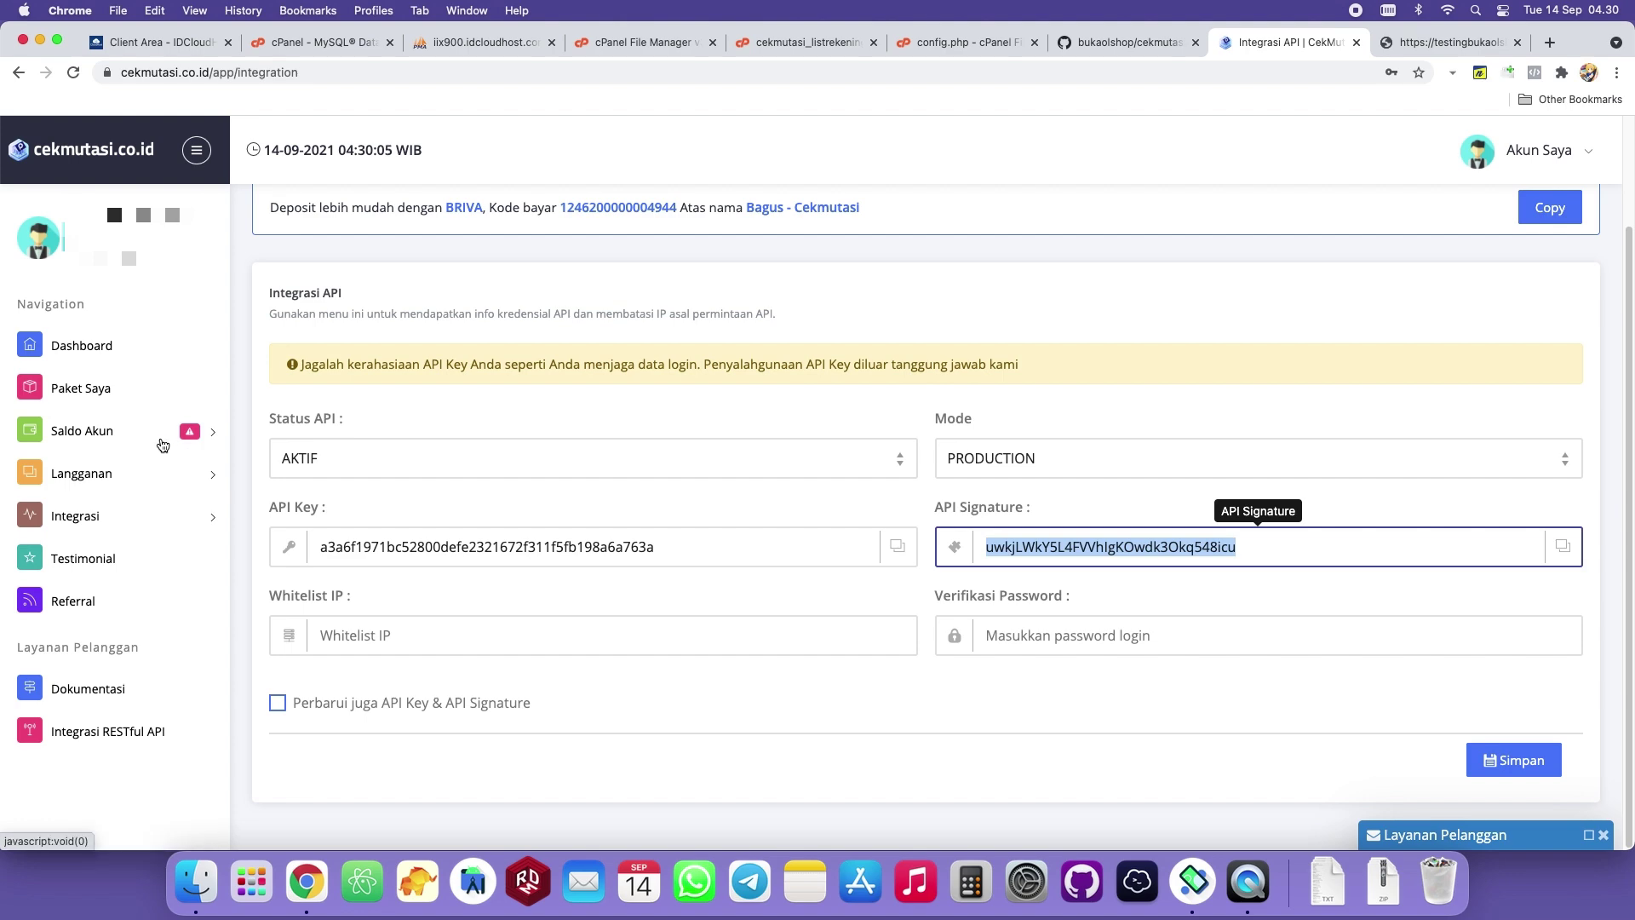
# Open Langganan > Bank to view the single Bank BCA account in Daftar Rekening Bank.
pyautogui.click(154, 482)
pyautogui.click(75, 521)
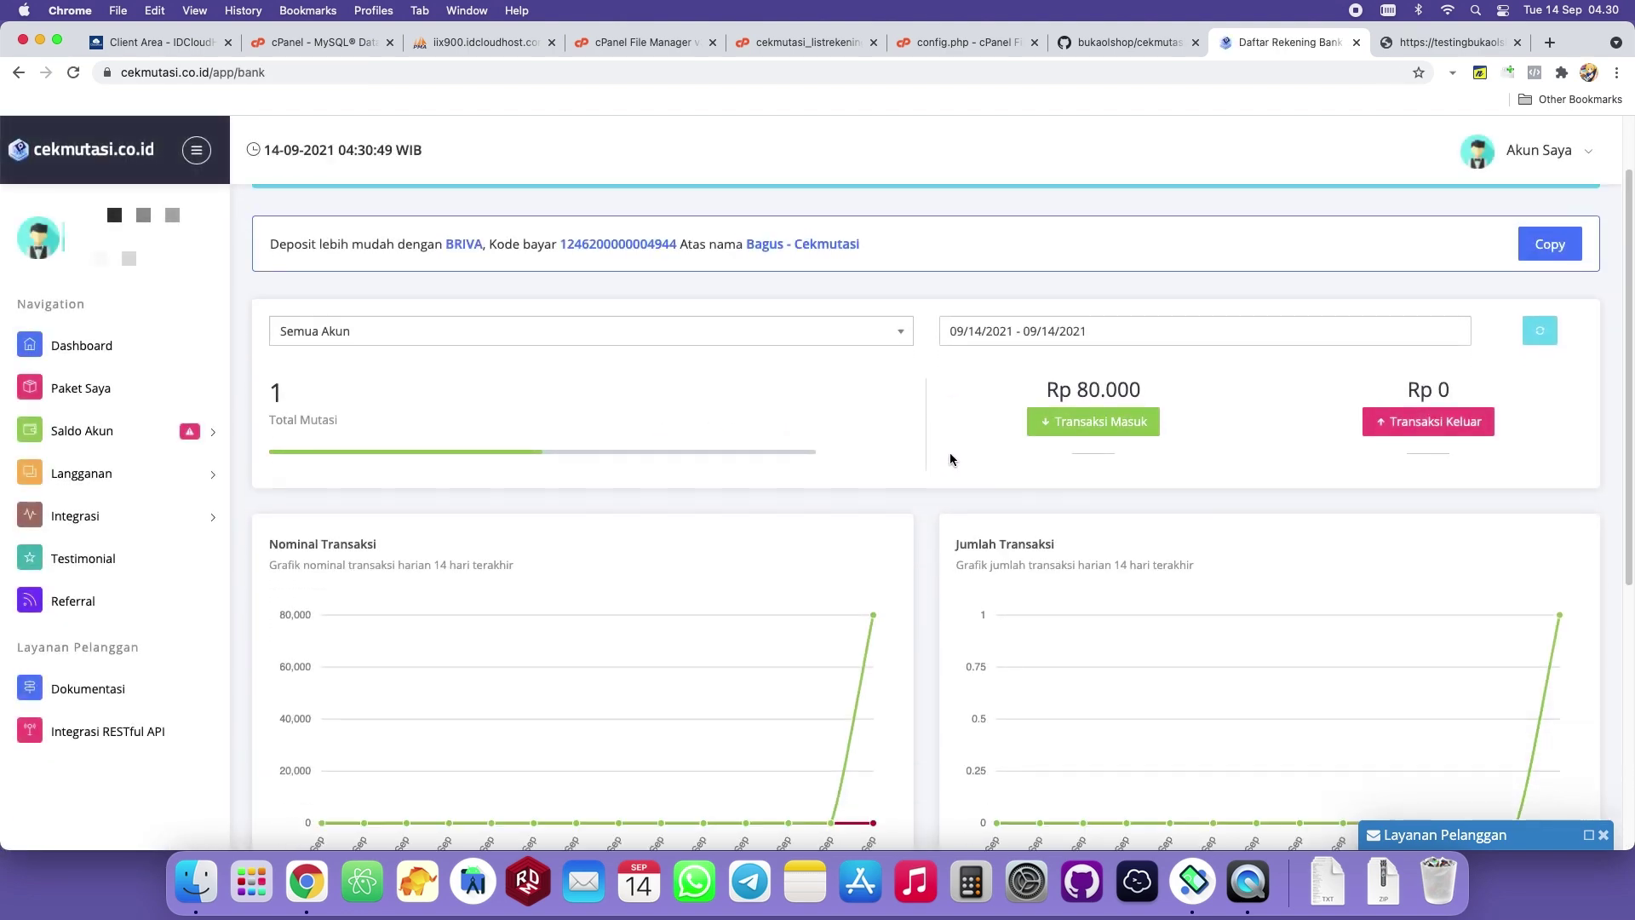
pyautogui.scroll(-5, 950, 454)
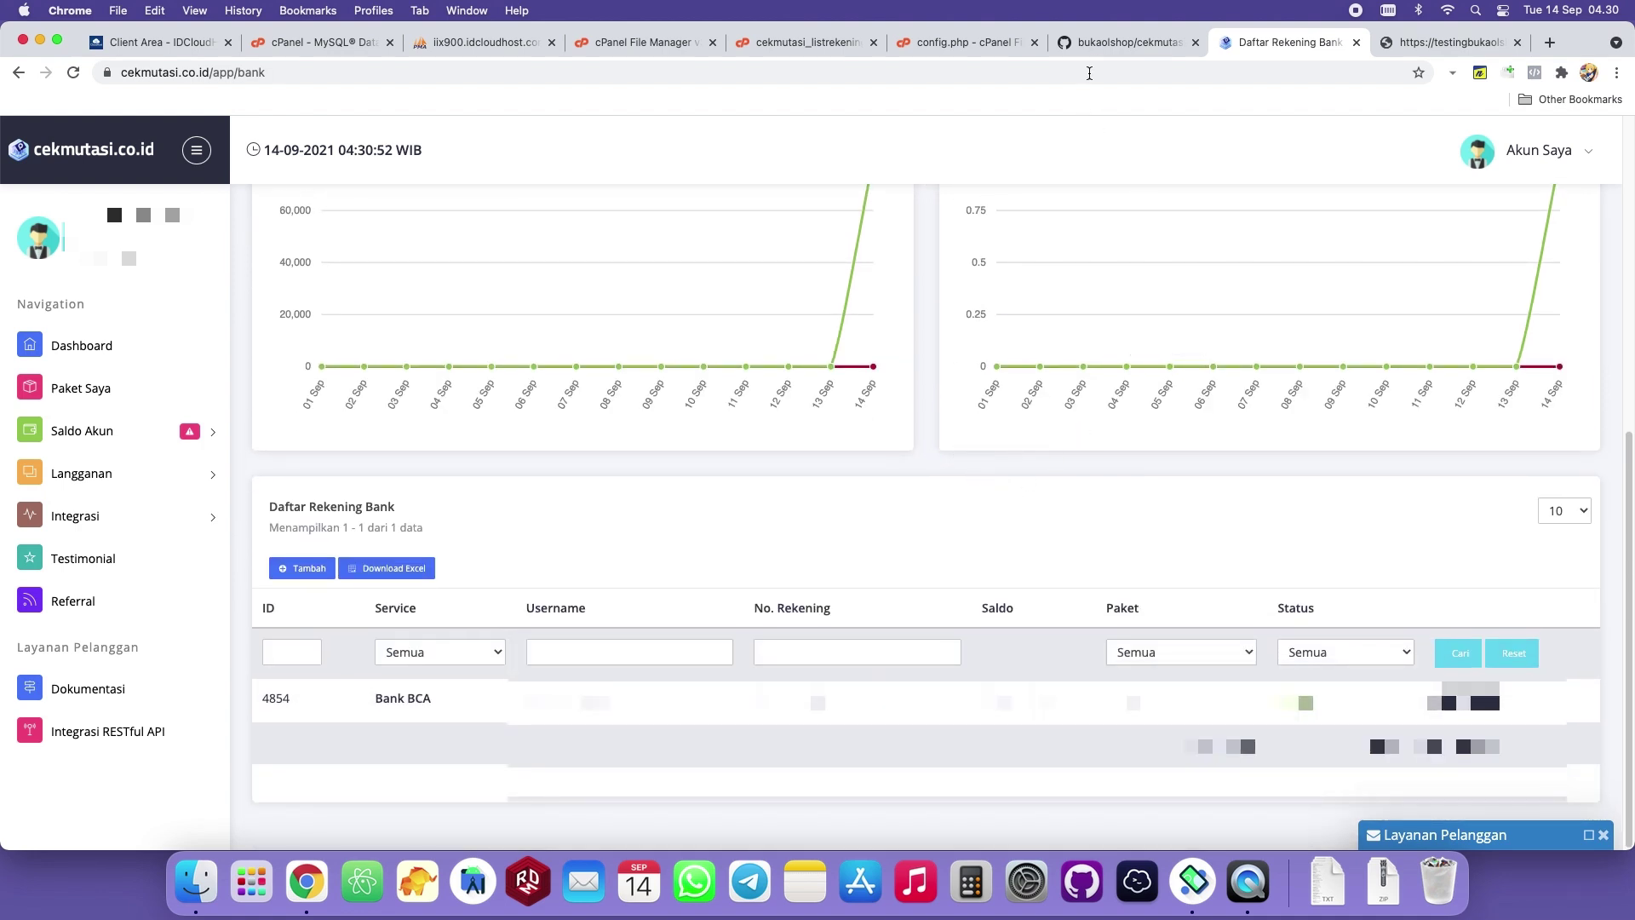
pyautogui.click(980, 41)
pyautogui.press('super+Tab')
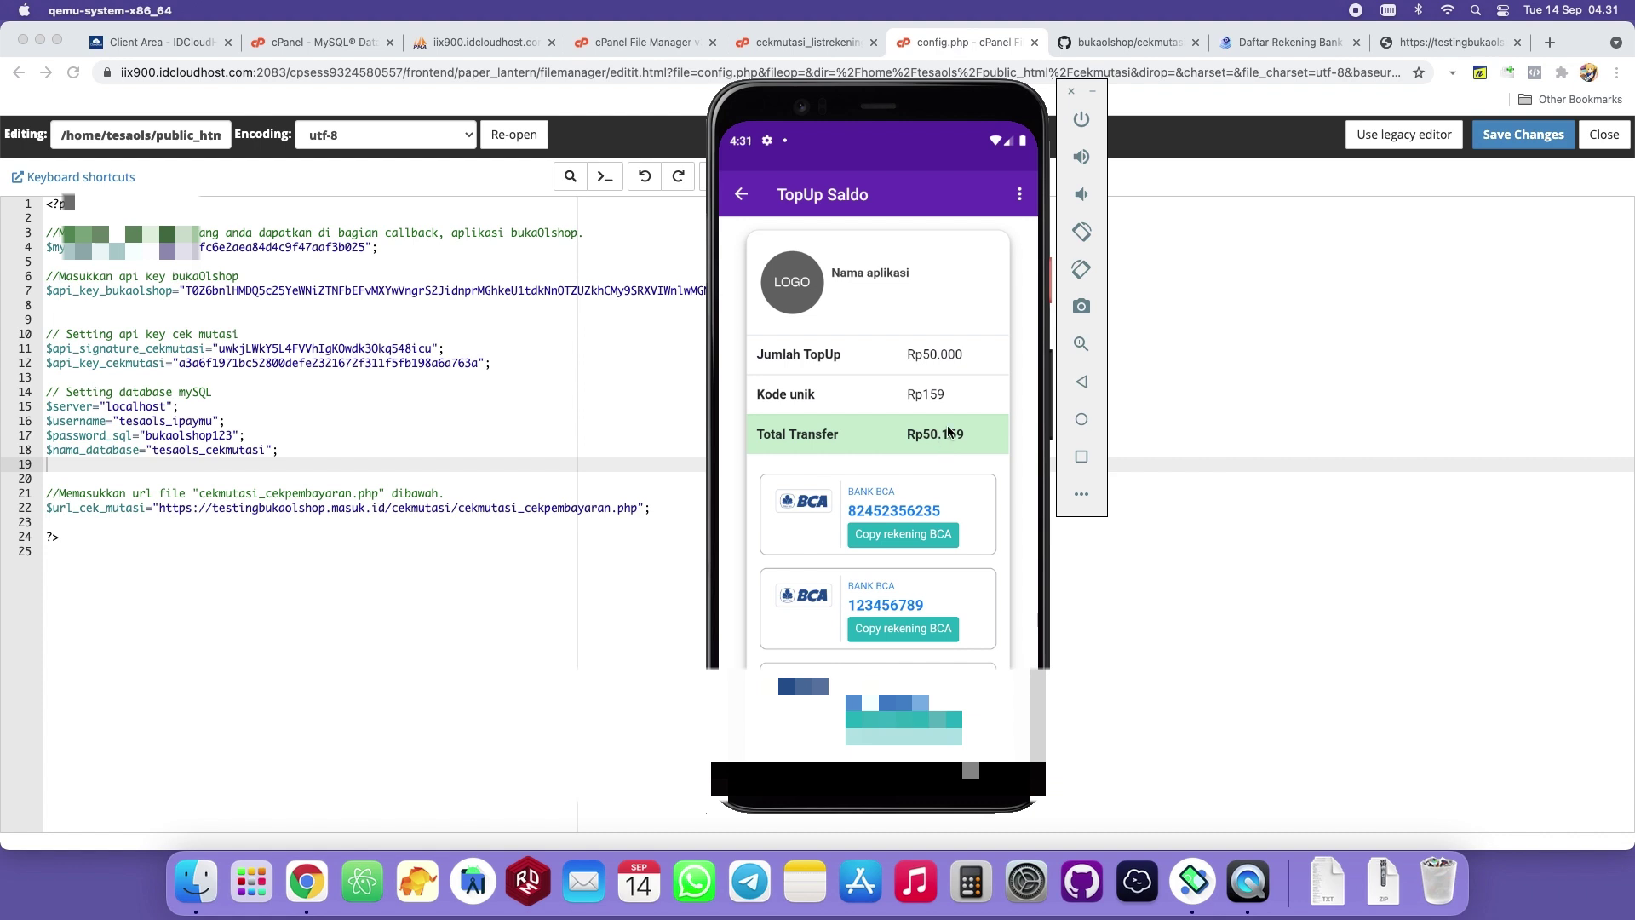
# Scroll the TopUp Saldo page to recheck the Jumlah TopUp amount, then return to Daftar Rekening Bank.
pyautogui.scroll(-3, 1001, 366)
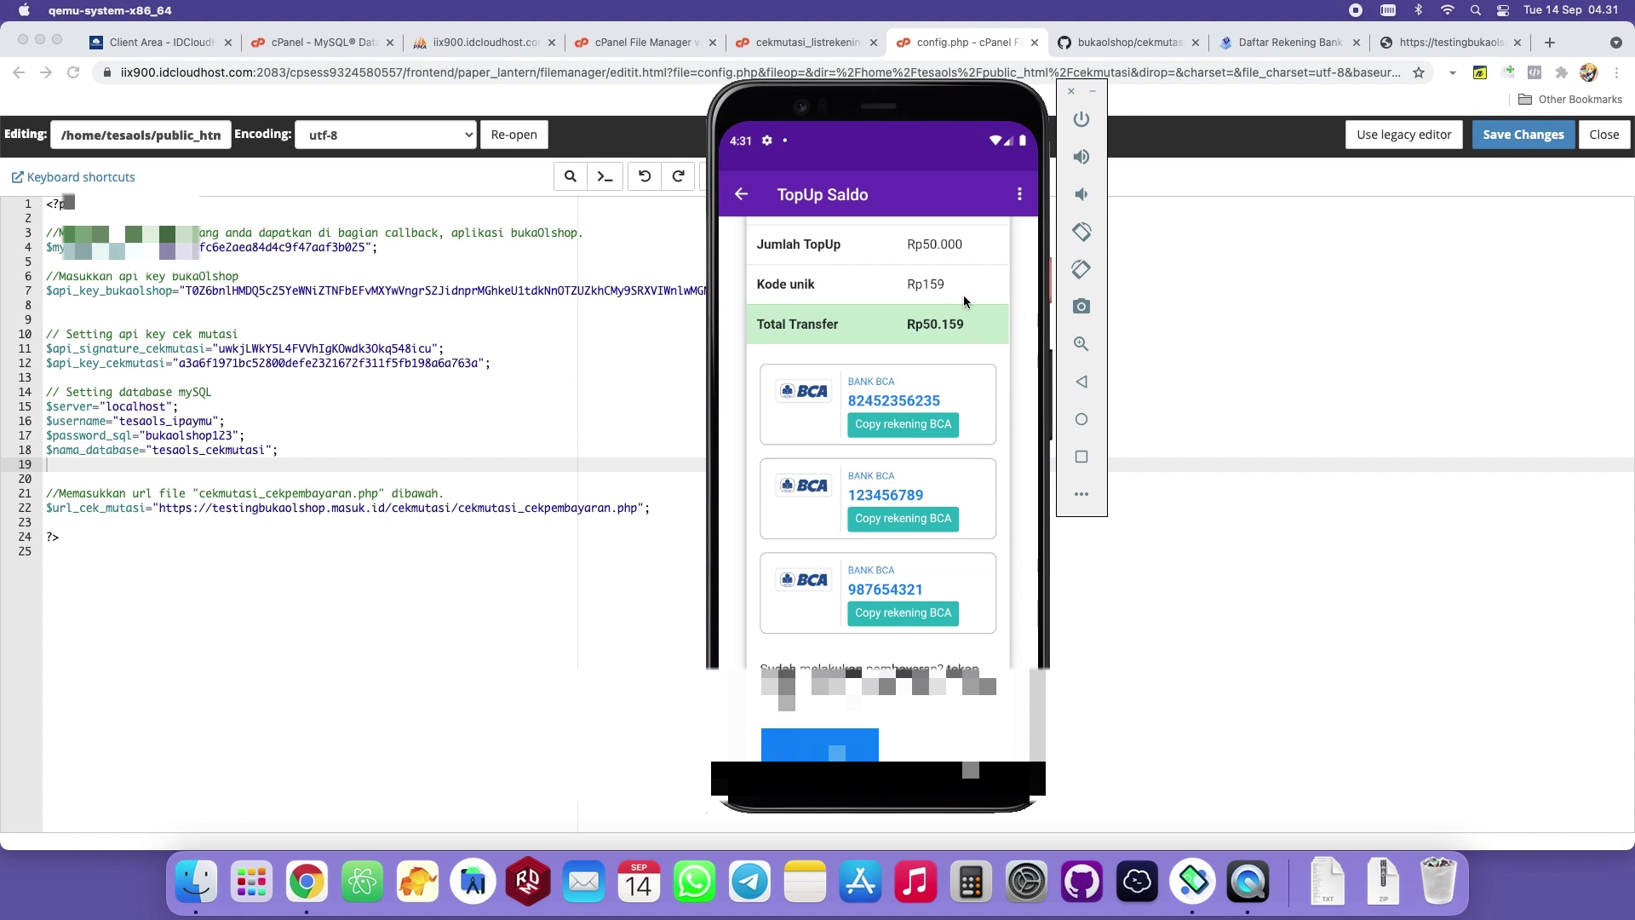
pyautogui.scroll(3, 933, 322)
pyautogui.scroll(-4, 937, 358)
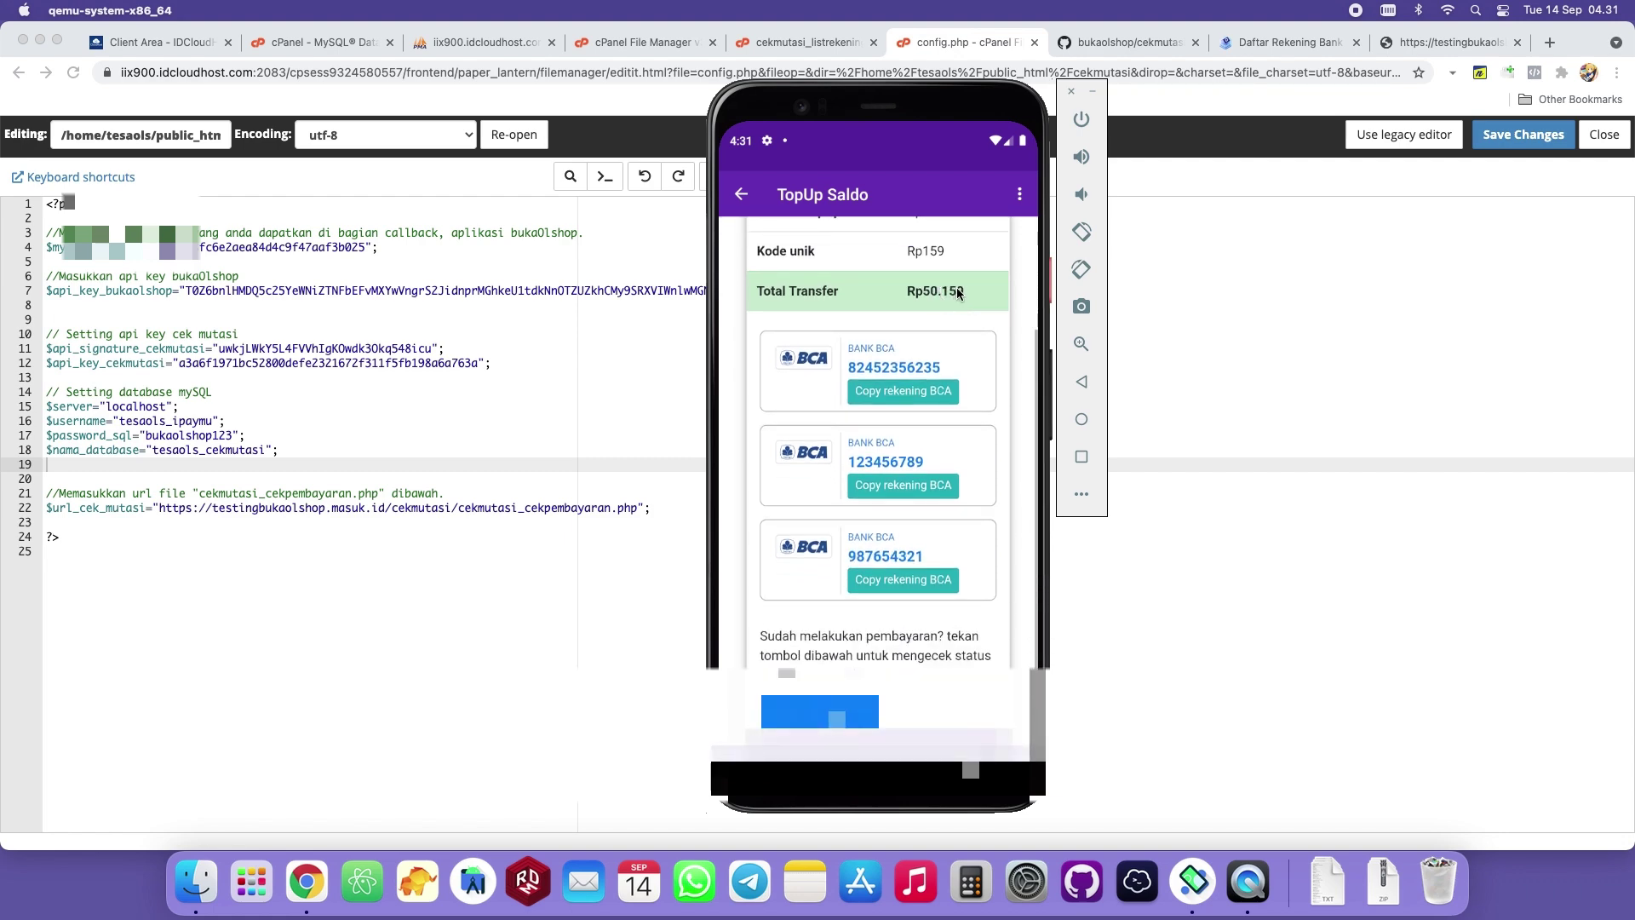
pyautogui.moveTo(960, 299); pyautogui.dragTo(960, 378)
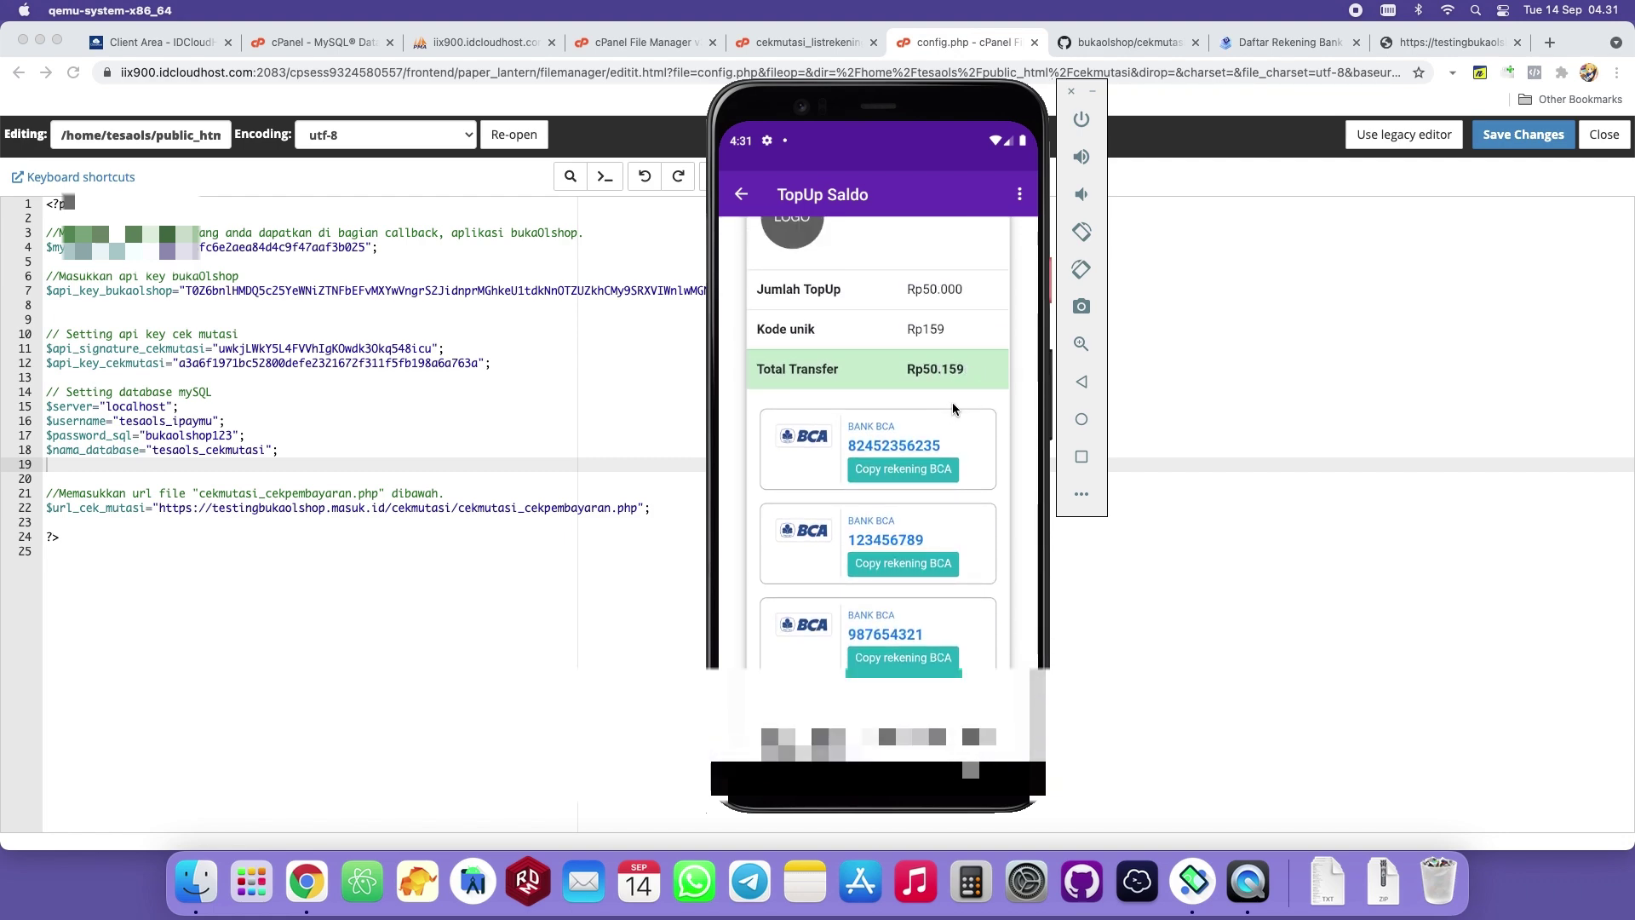
pyautogui.click(1296, 47)
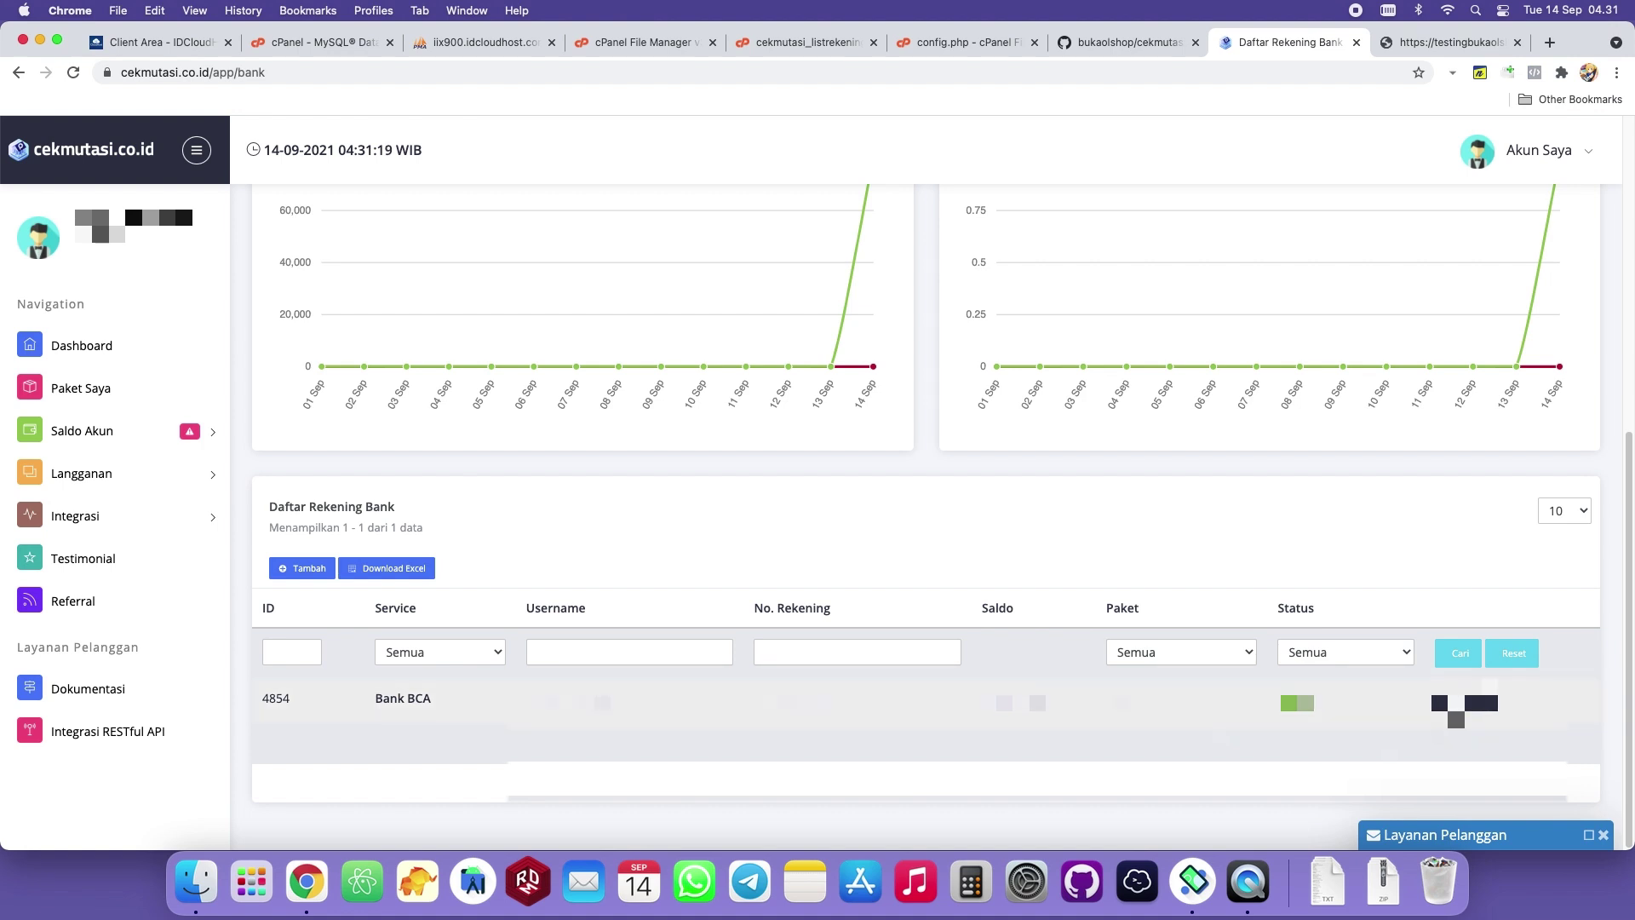
# Open 5 Mutasi Terbaru for the Bank BCA account and inspect the latest mutation row.
pyautogui.click(1481, 703)
pyautogui.click(1490, 645)
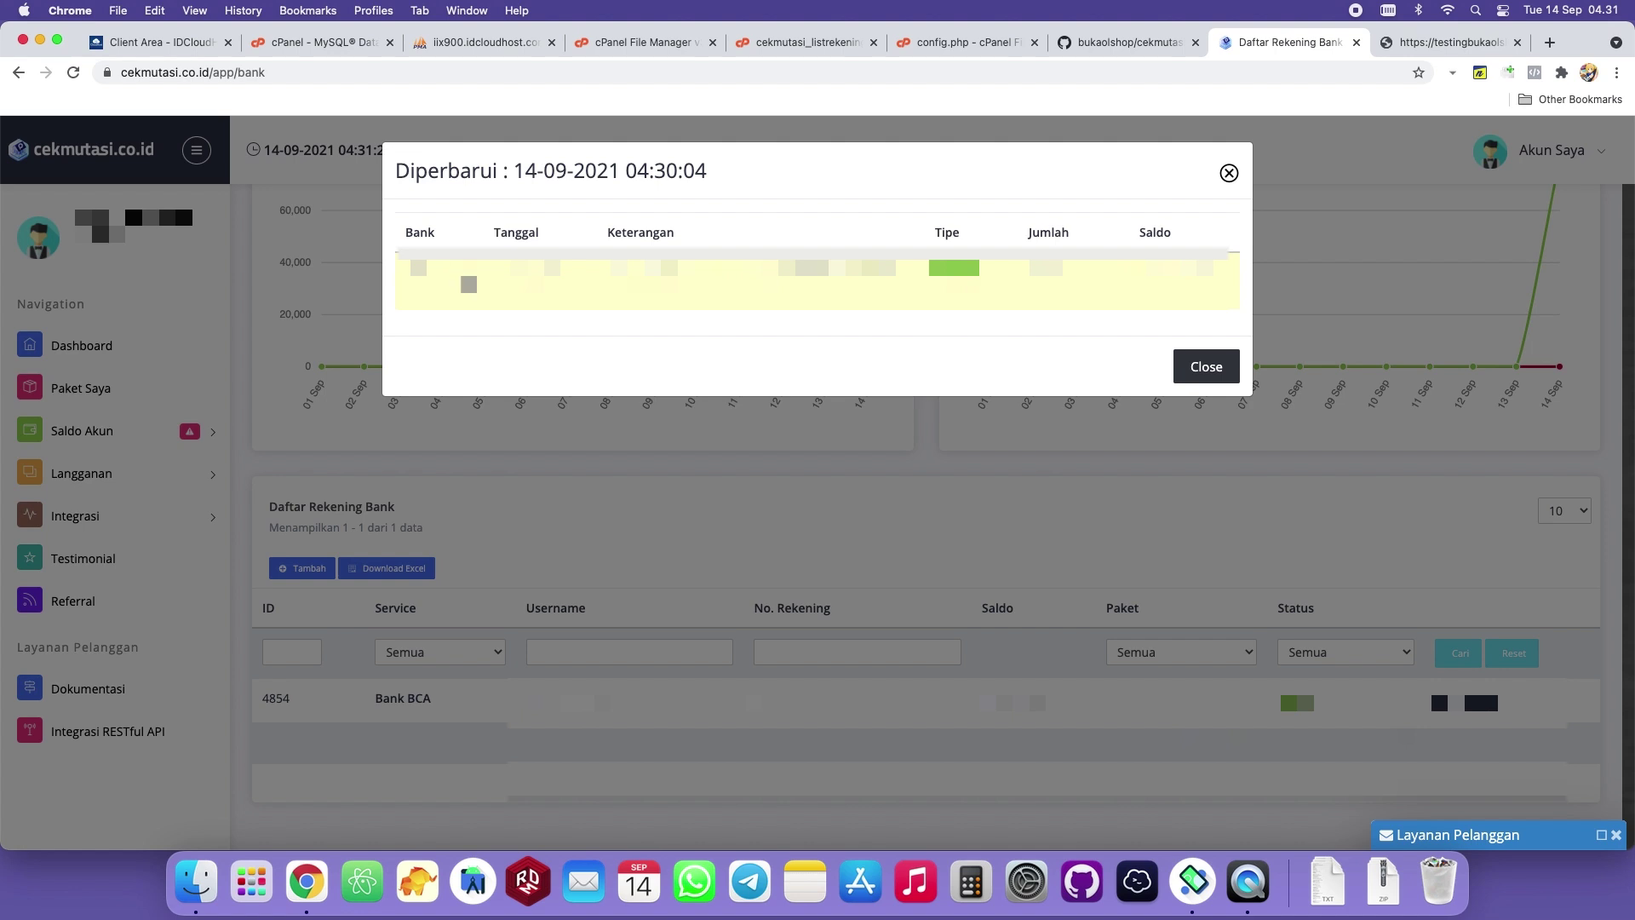
pyautogui.moveTo(412, 264); pyautogui.dragTo(1227, 281)
pyautogui.click(1037, 301)
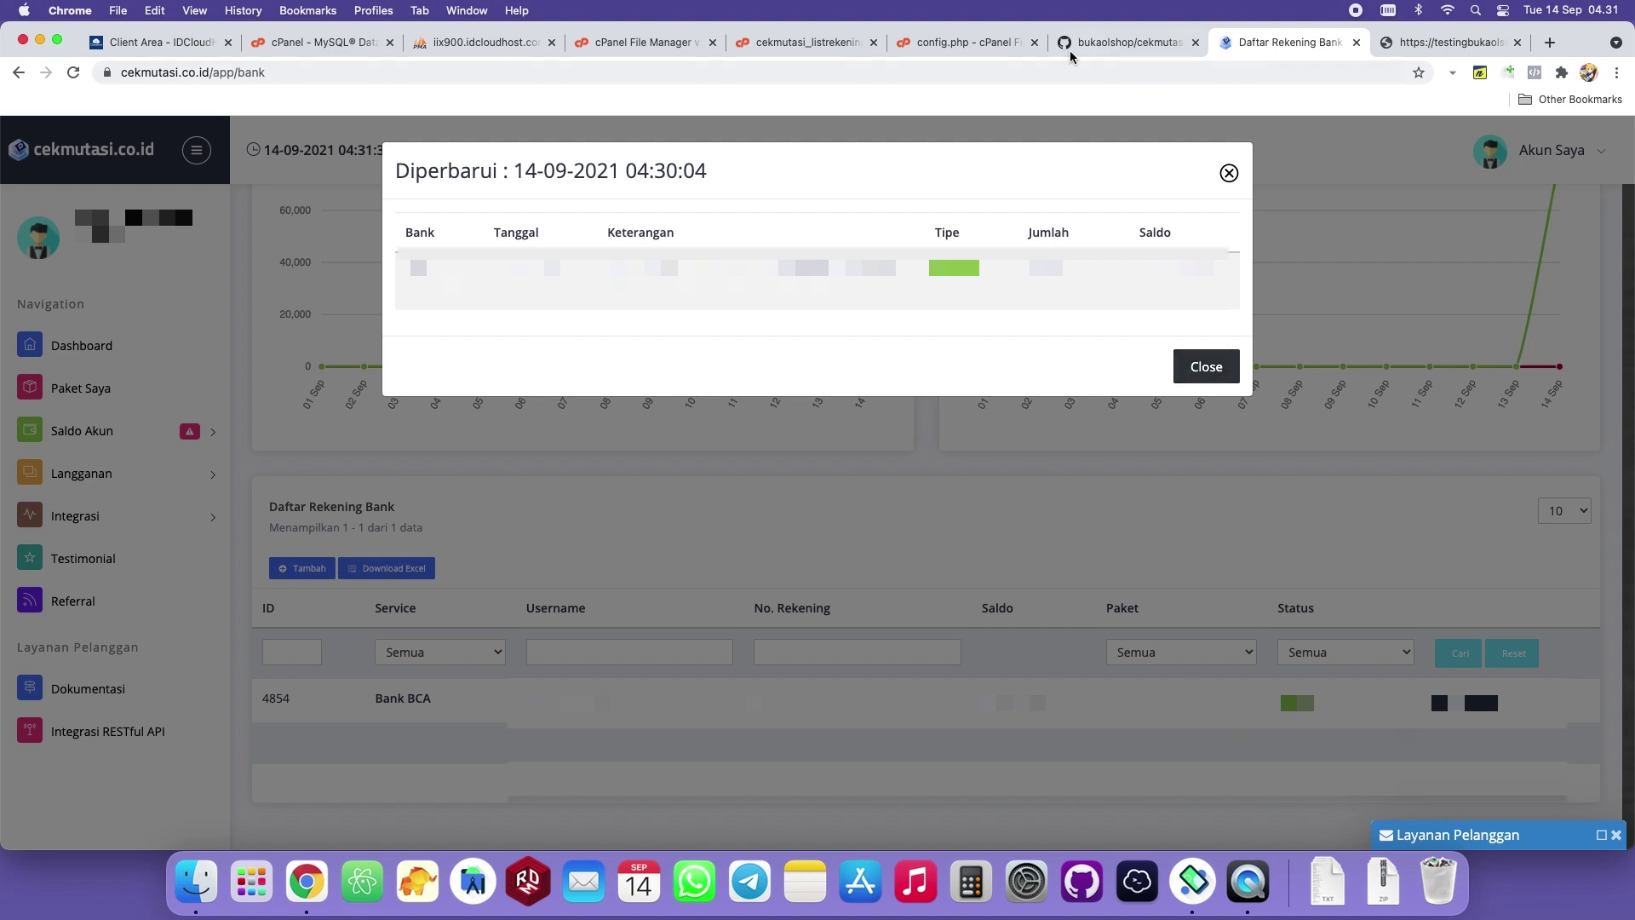
pyautogui.click(1171, 865)
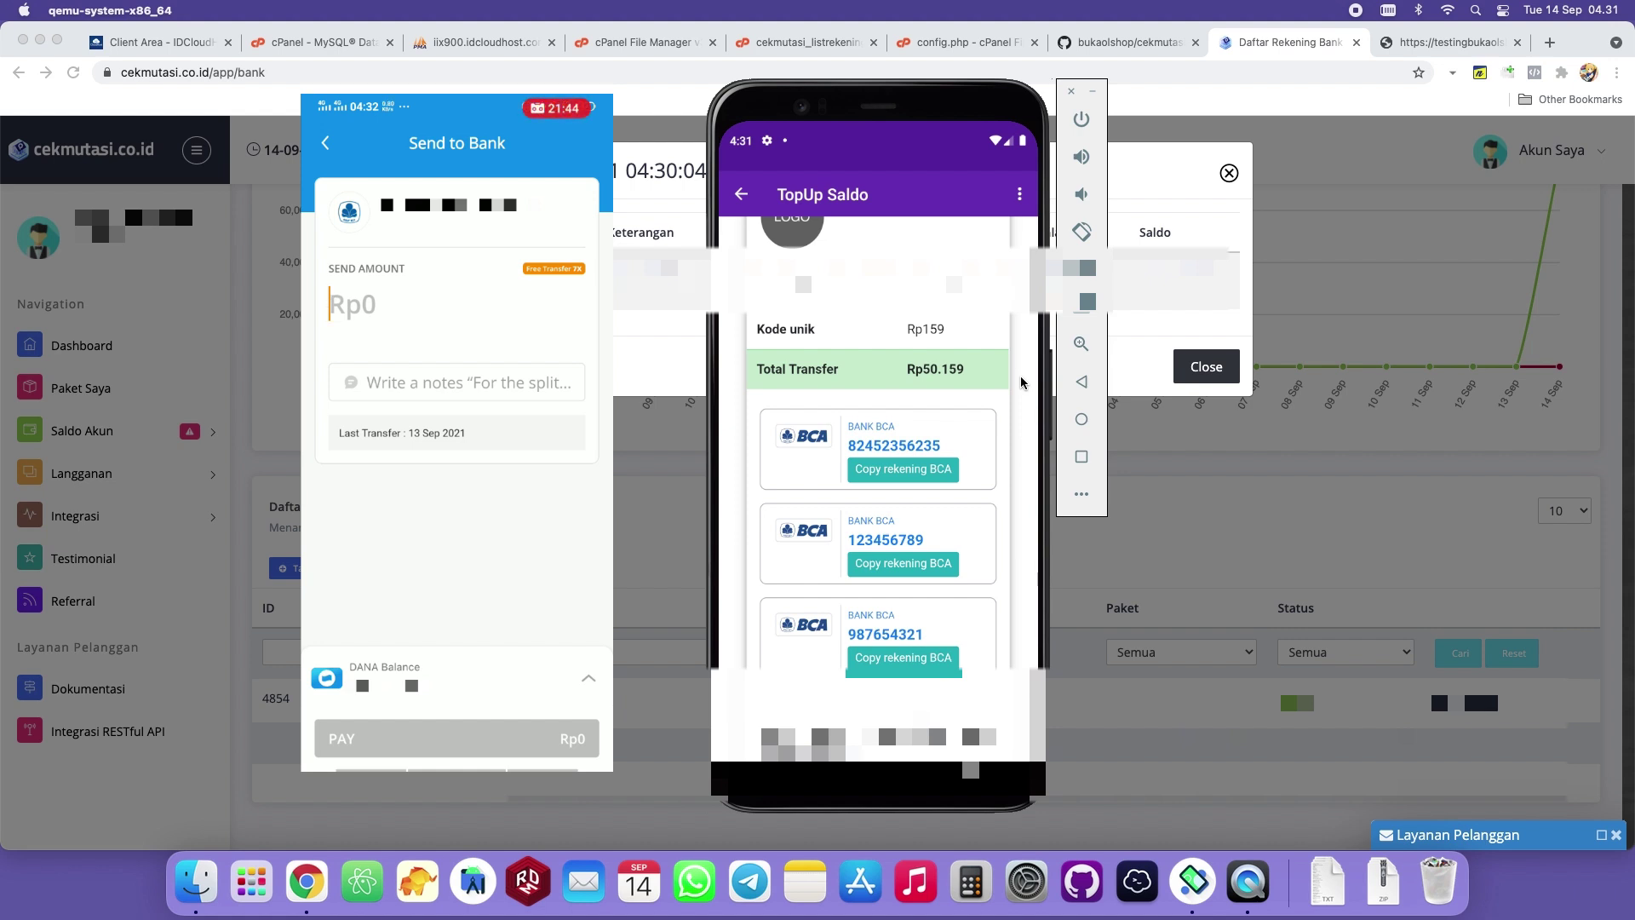
# Enter 50.159 as the DANA transfer amount and complete the payment.
pyautogui.write('50.159')
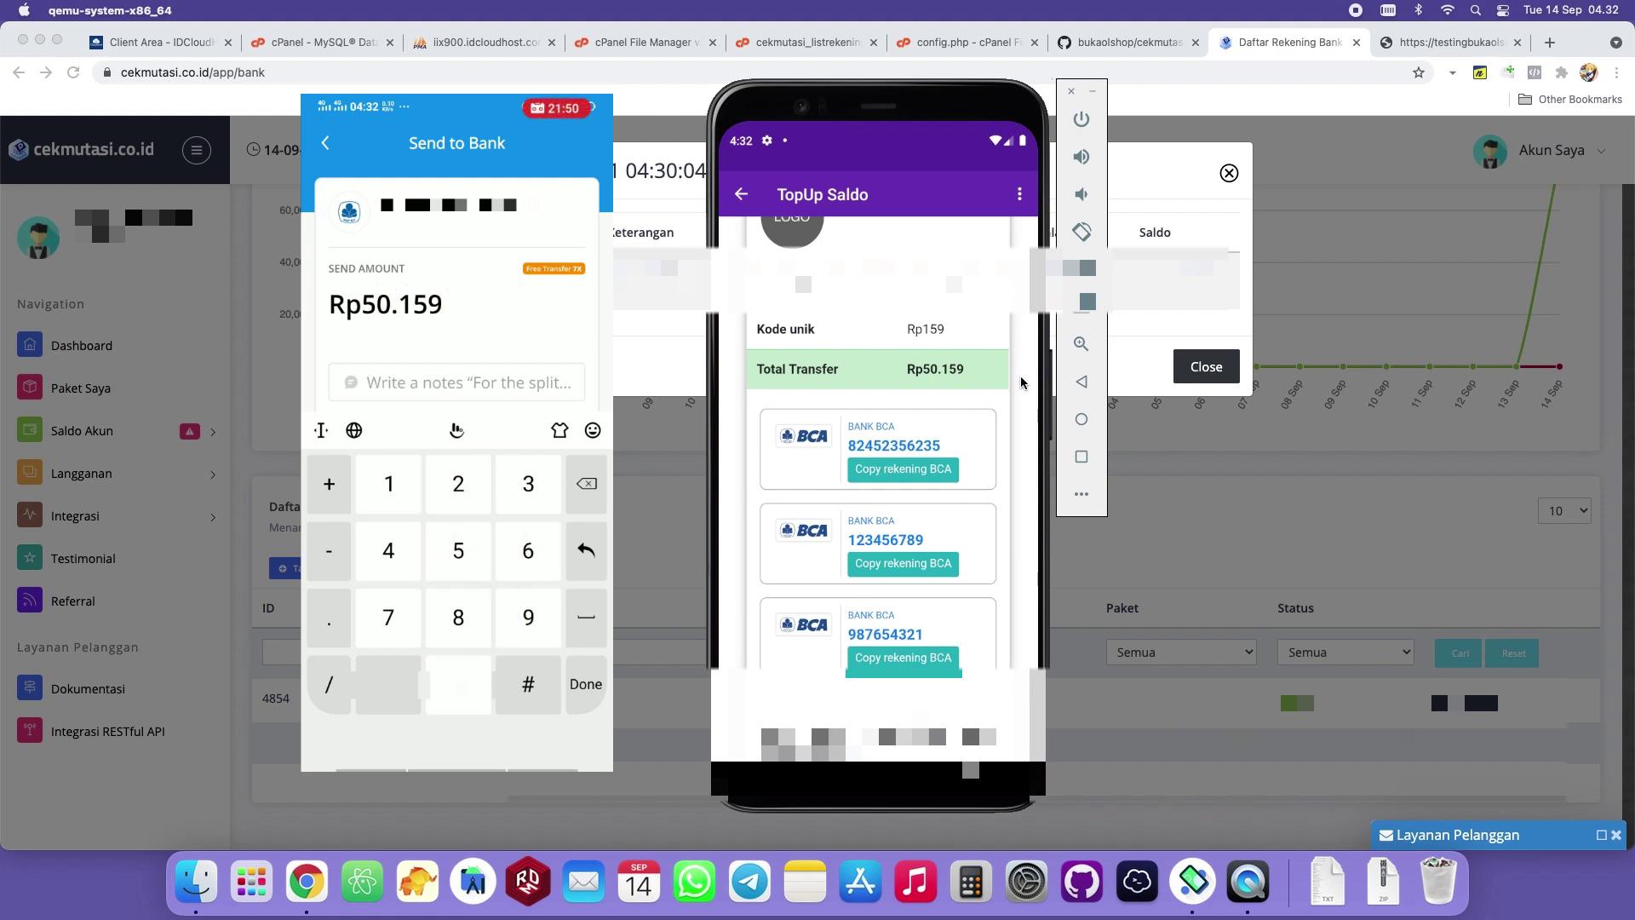
pyautogui.press('Return')
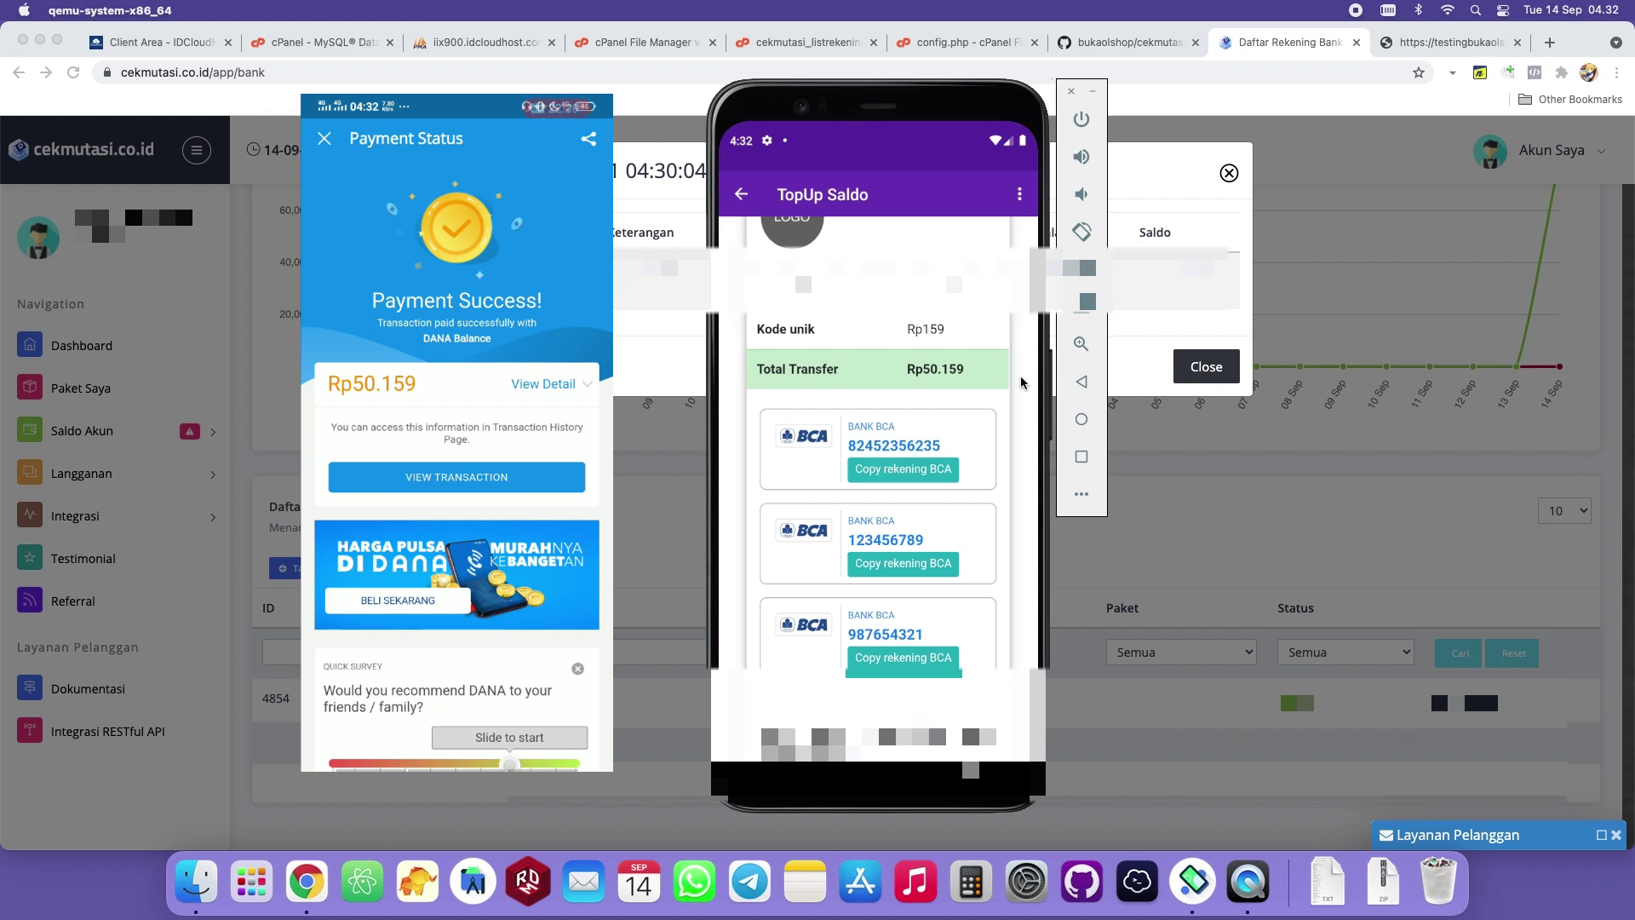
pyautogui.press('super+Tab')
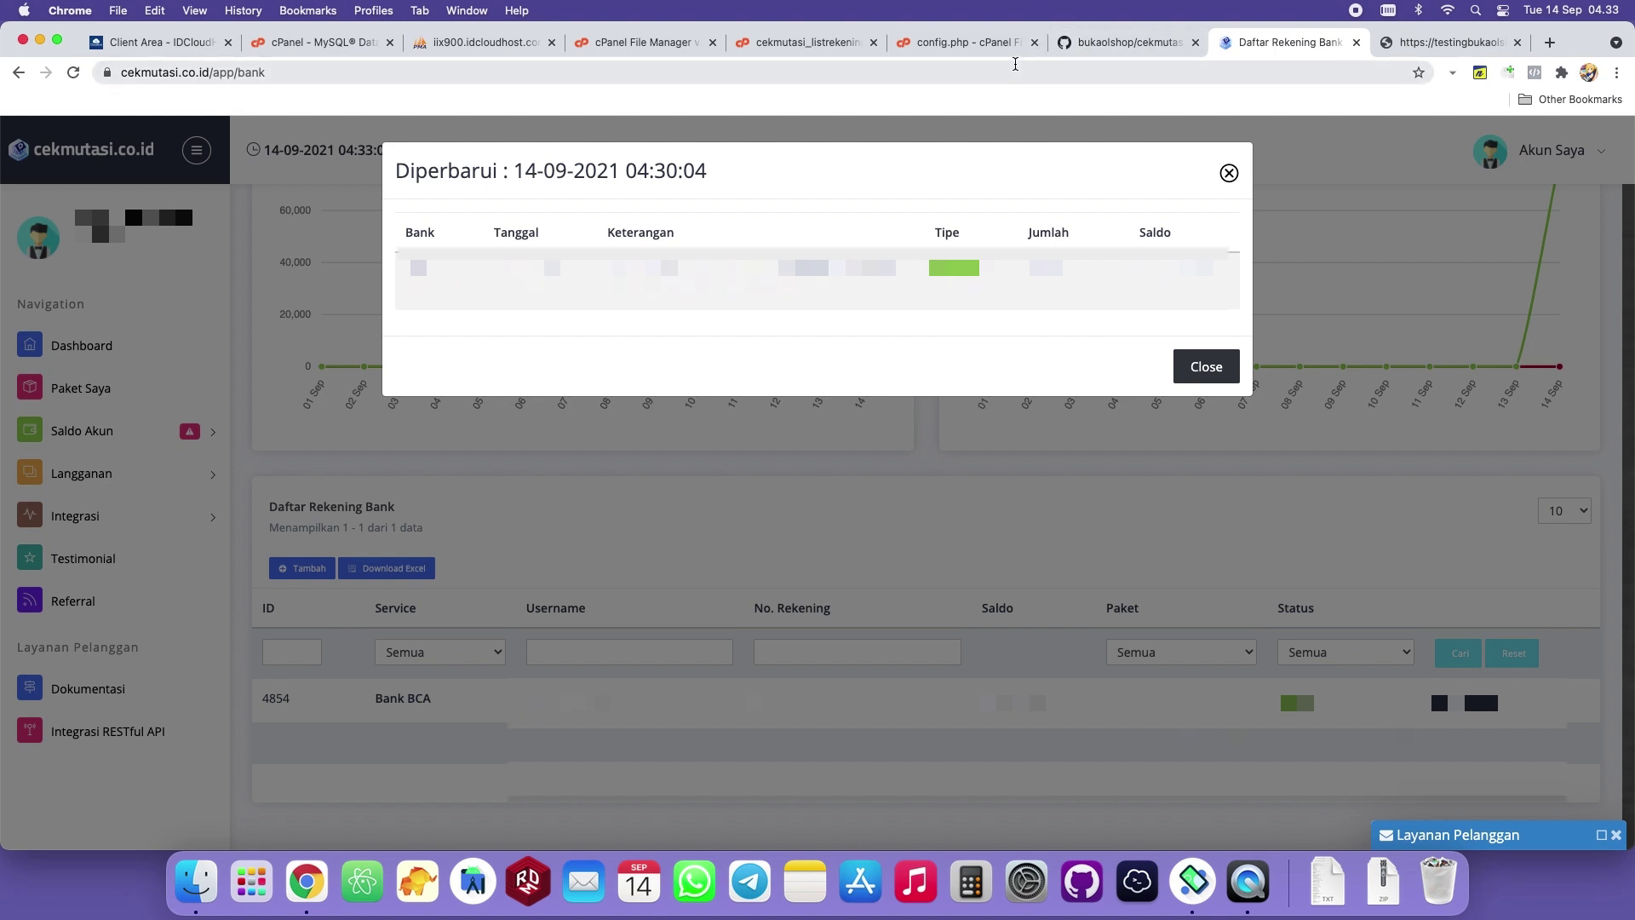
# Browse data_topup to confirm the 50159 topup is unpaid, then view the app's SaldoKu balance.
pyautogui.click(646, 43)
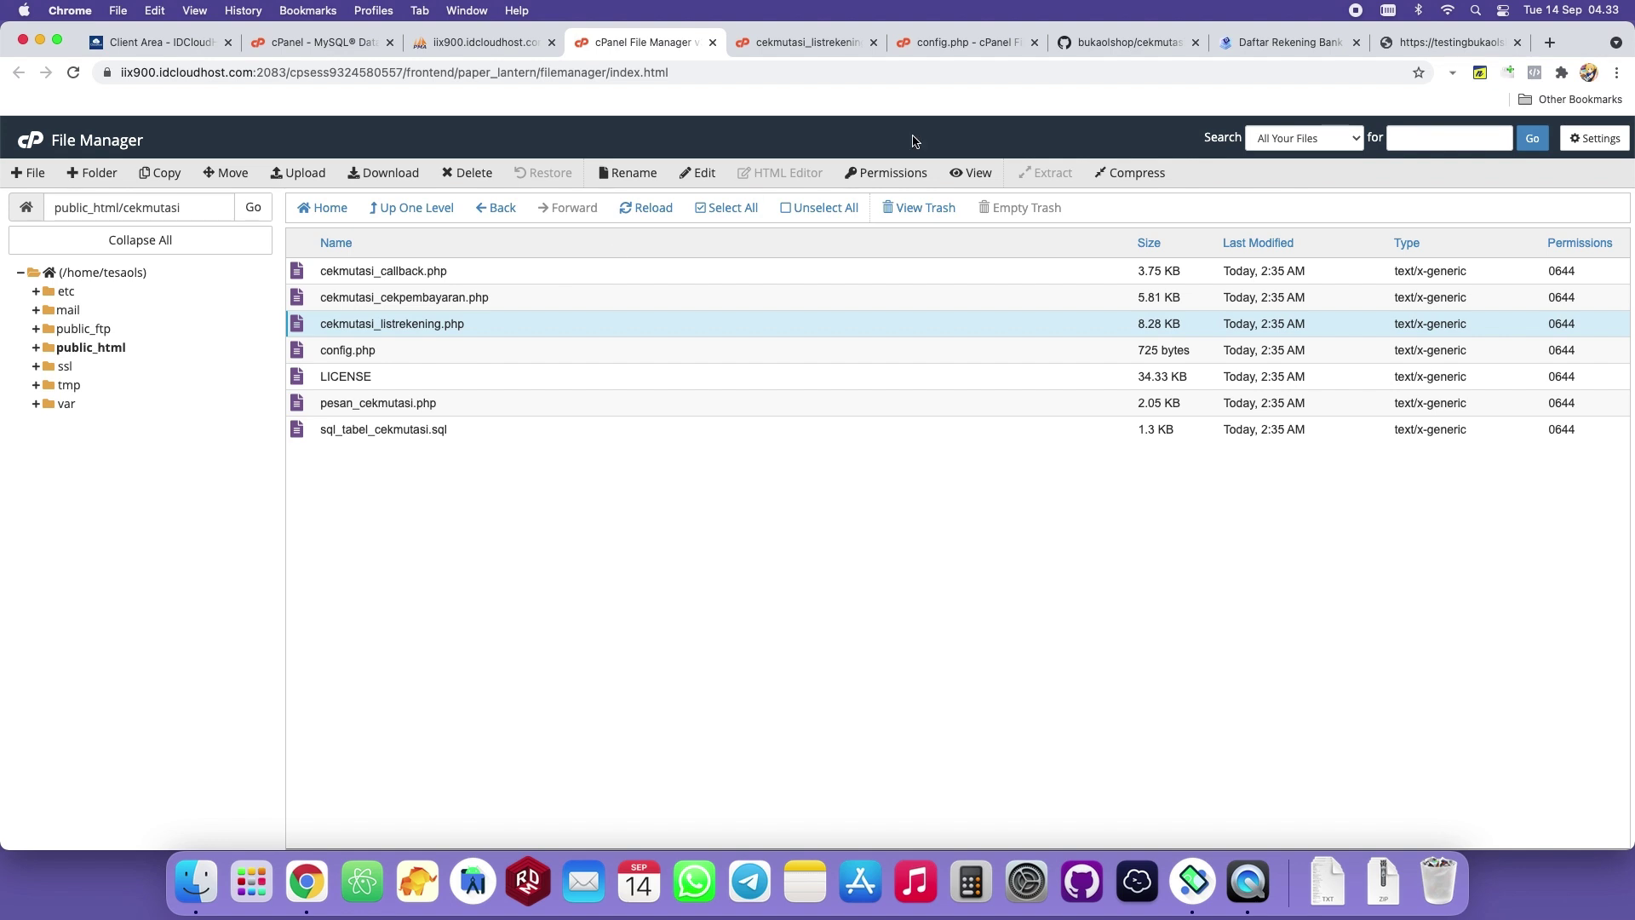
pyautogui.click(448, 44)
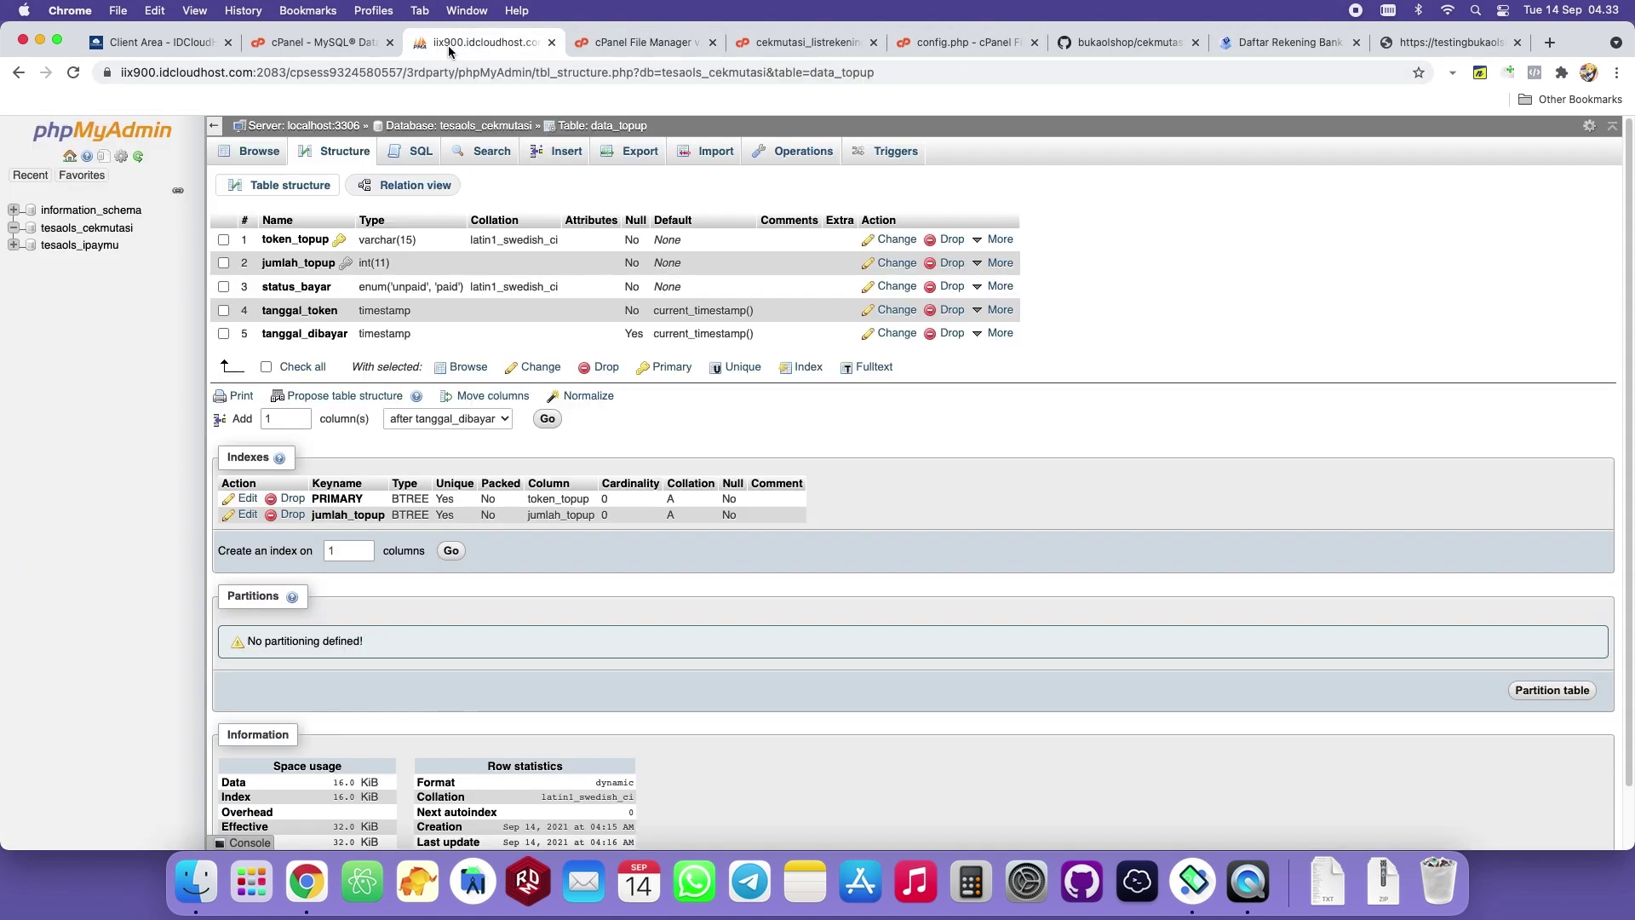
pyautogui.click(285, 159)
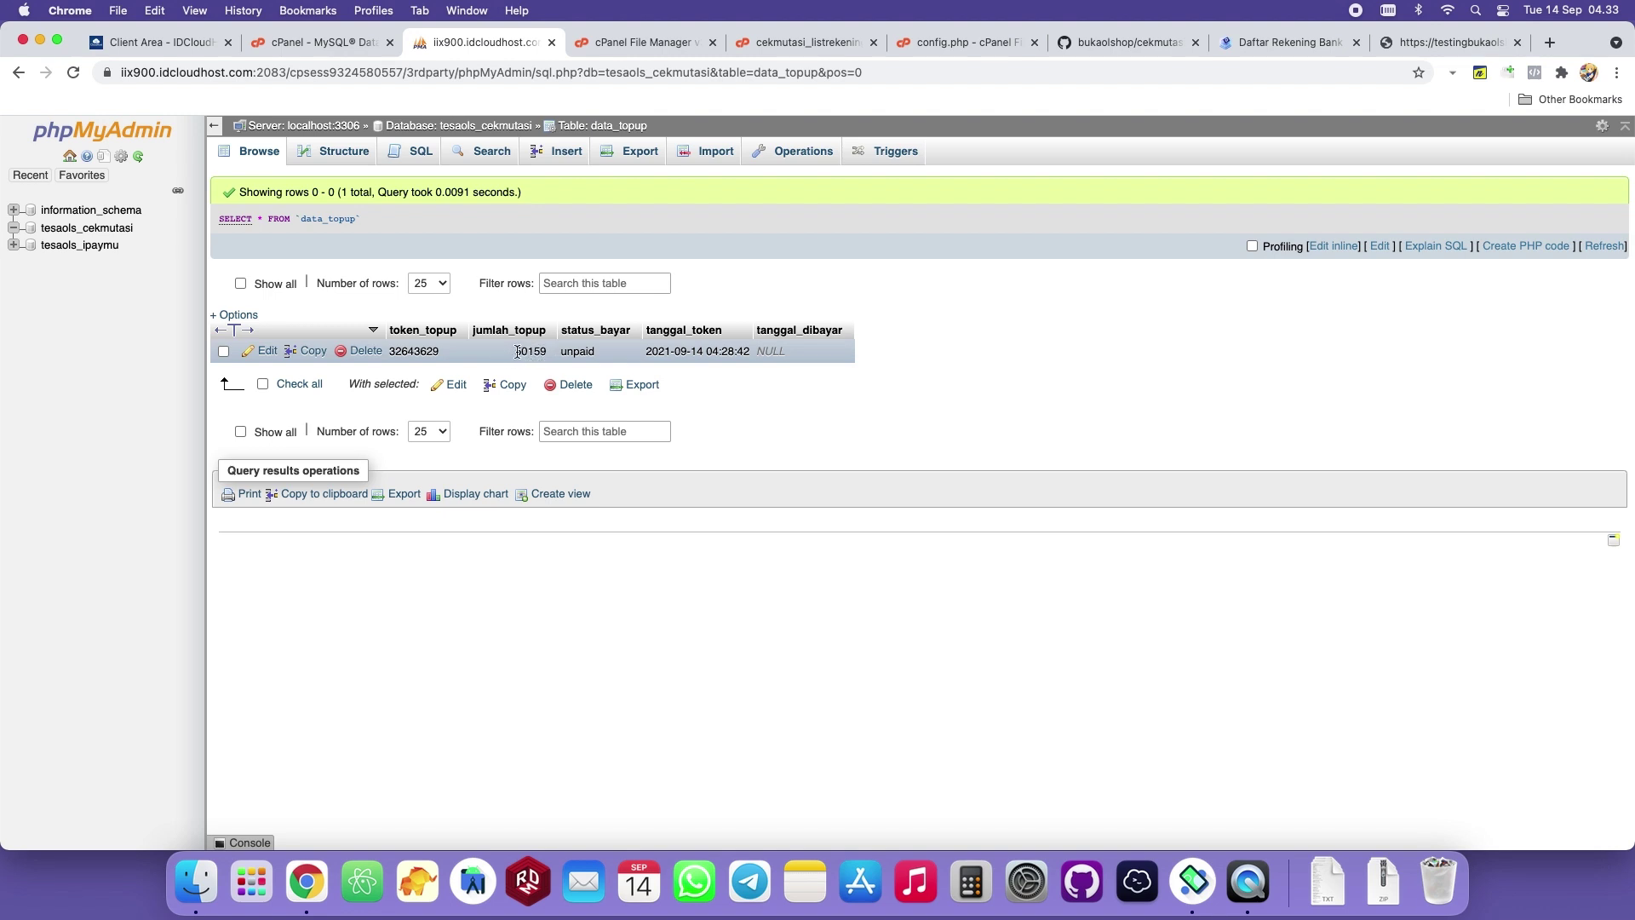
pyautogui.click(640, 42)
pyautogui.click(429, 272)
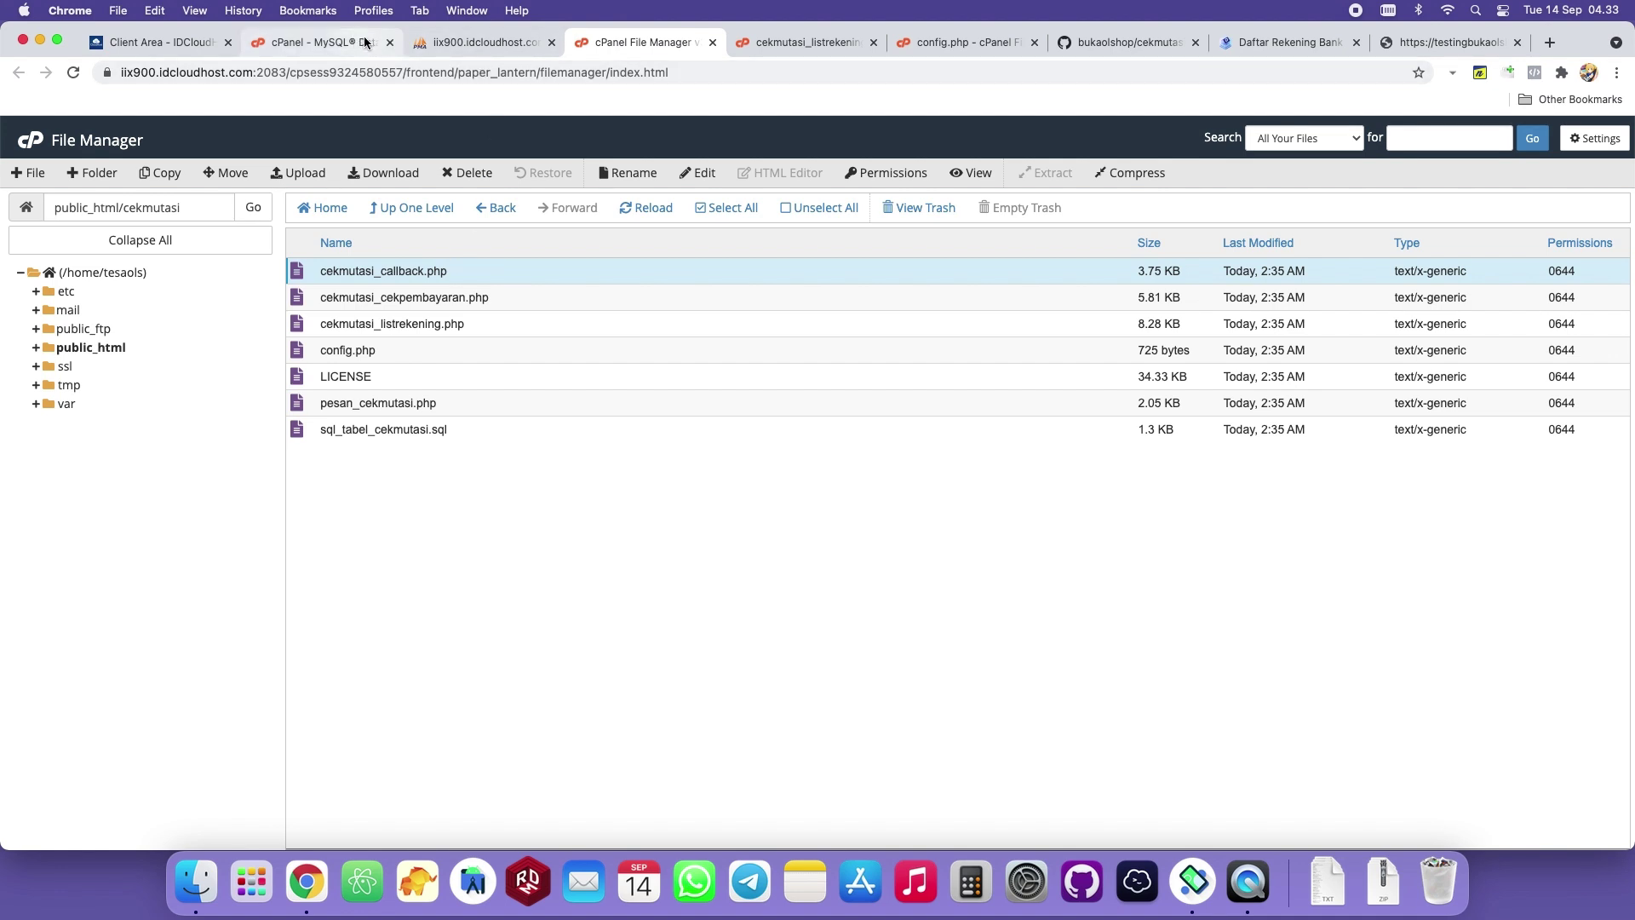
pyautogui.click(463, 40)
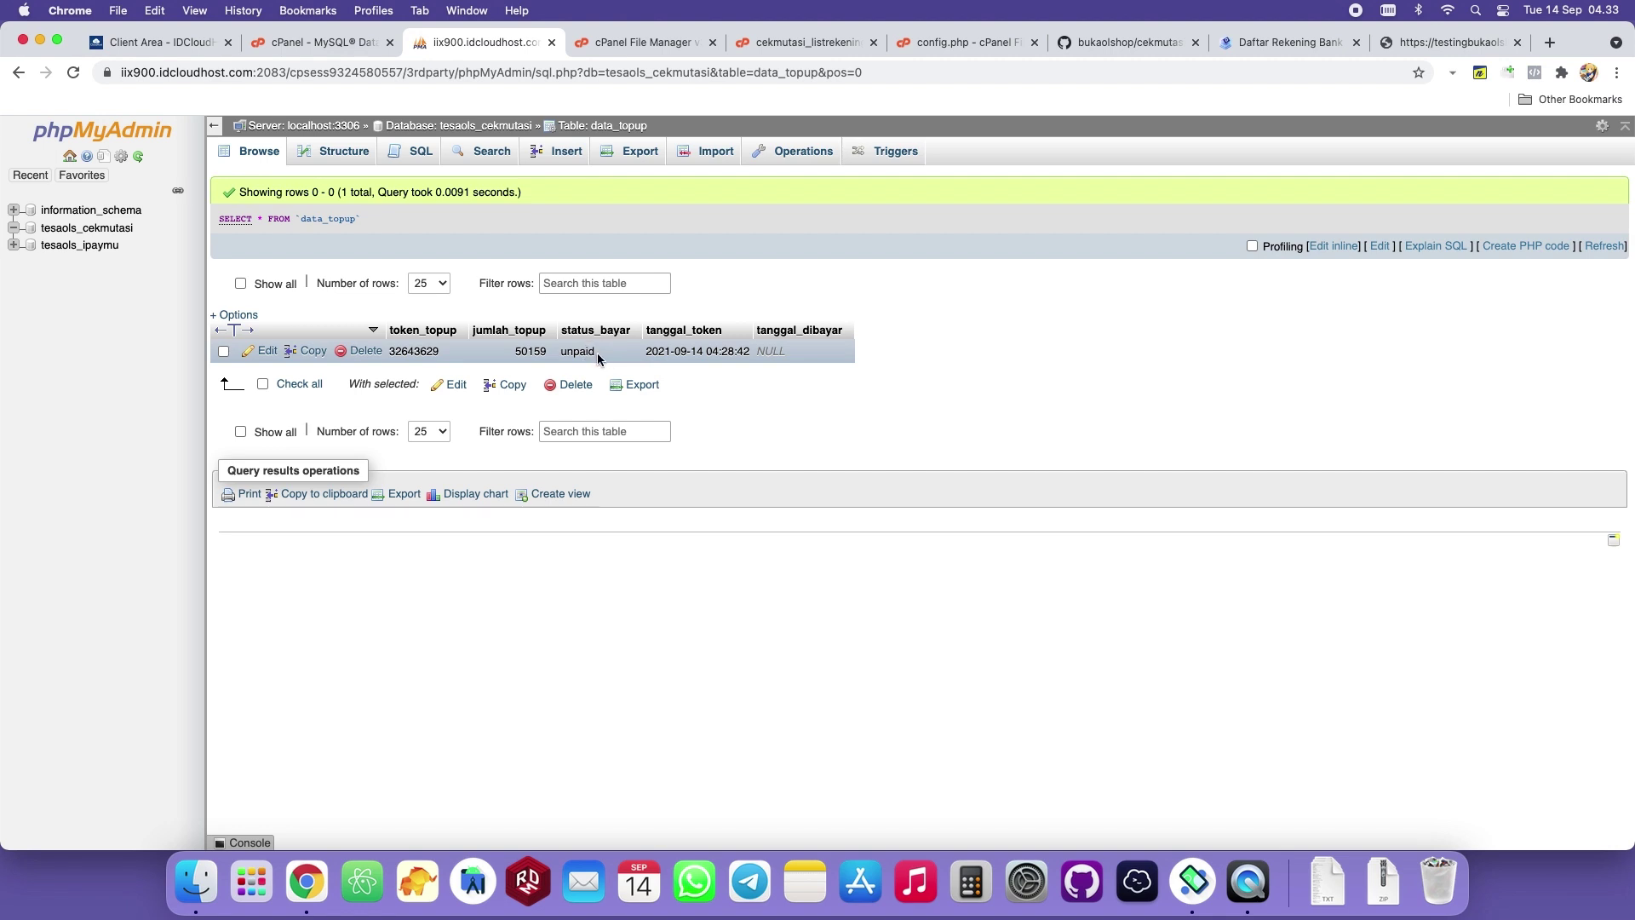
pyautogui.click(1193, 881)
pyautogui.click(741, 195)
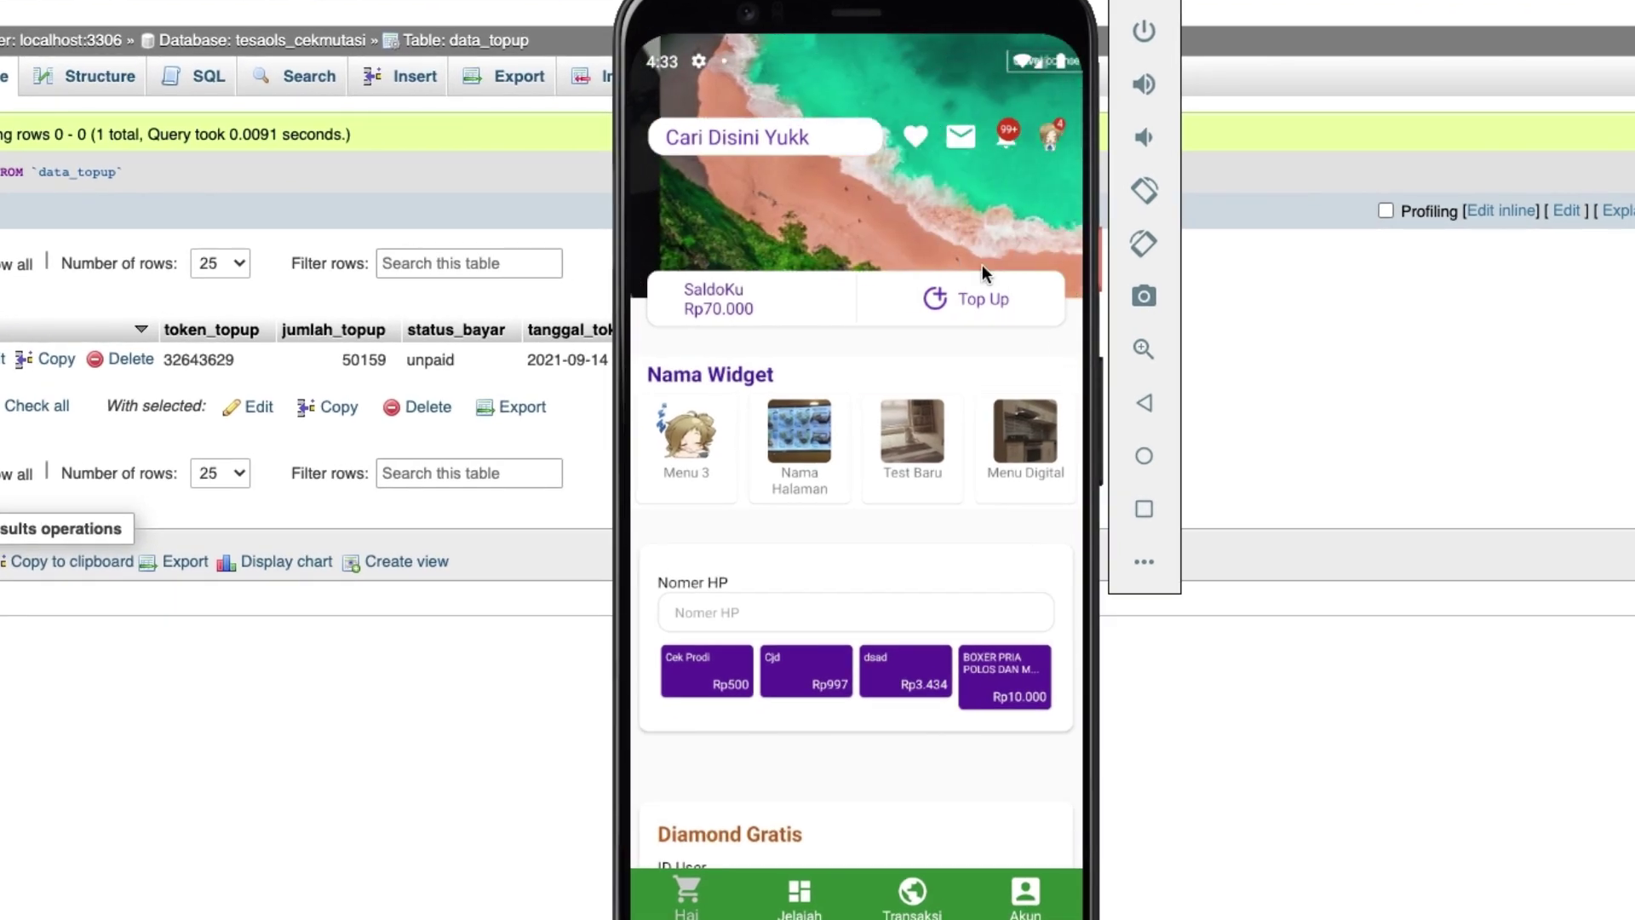
# Compute 70000 + 50159 = 120159 on the calculator, then close the cekmutasi mutation dialog.
pyautogui.moveTo(1062, 24); pyautogui.dragTo(1310, 188)
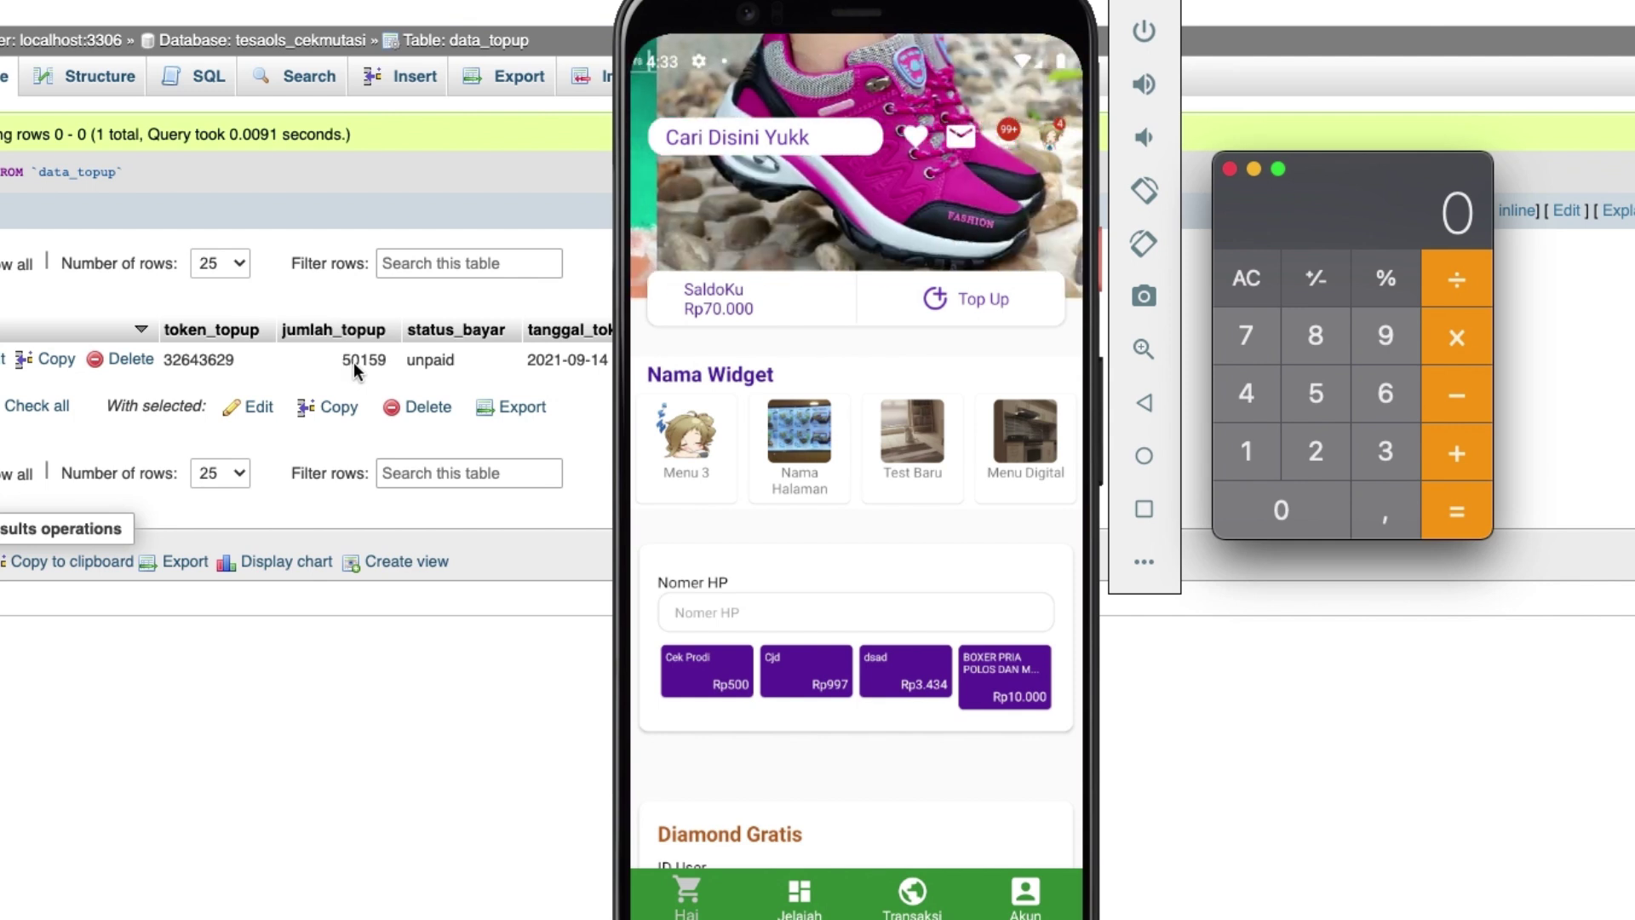
pyautogui.press('7')
pyautogui.click(1282, 511)
pyautogui.click(1282, 511)
pyautogui.click(1282, 511)
pyautogui.click(1282, 511)
pyautogui.click(1459, 451)
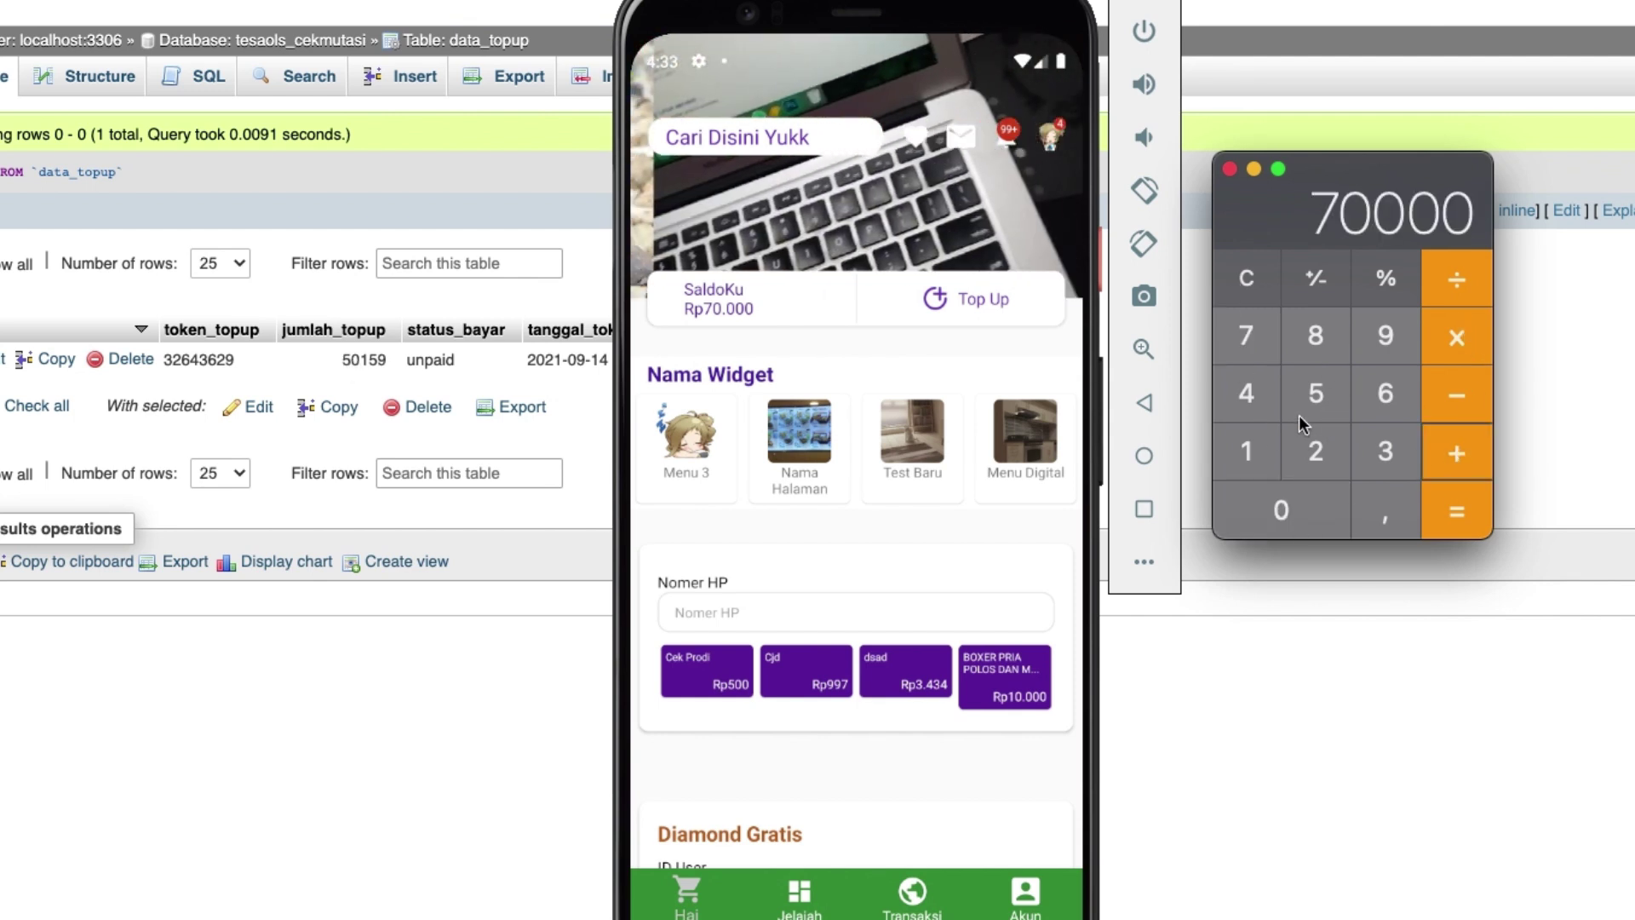
pyautogui.click(1306, 411)
pyautogui.click(1308, 535)
pyautogui.click(1274, 464)
pyautogui.click(1319, 396)
pyautogui.click(1380, 341)
pyautogui.click(1474, 516)
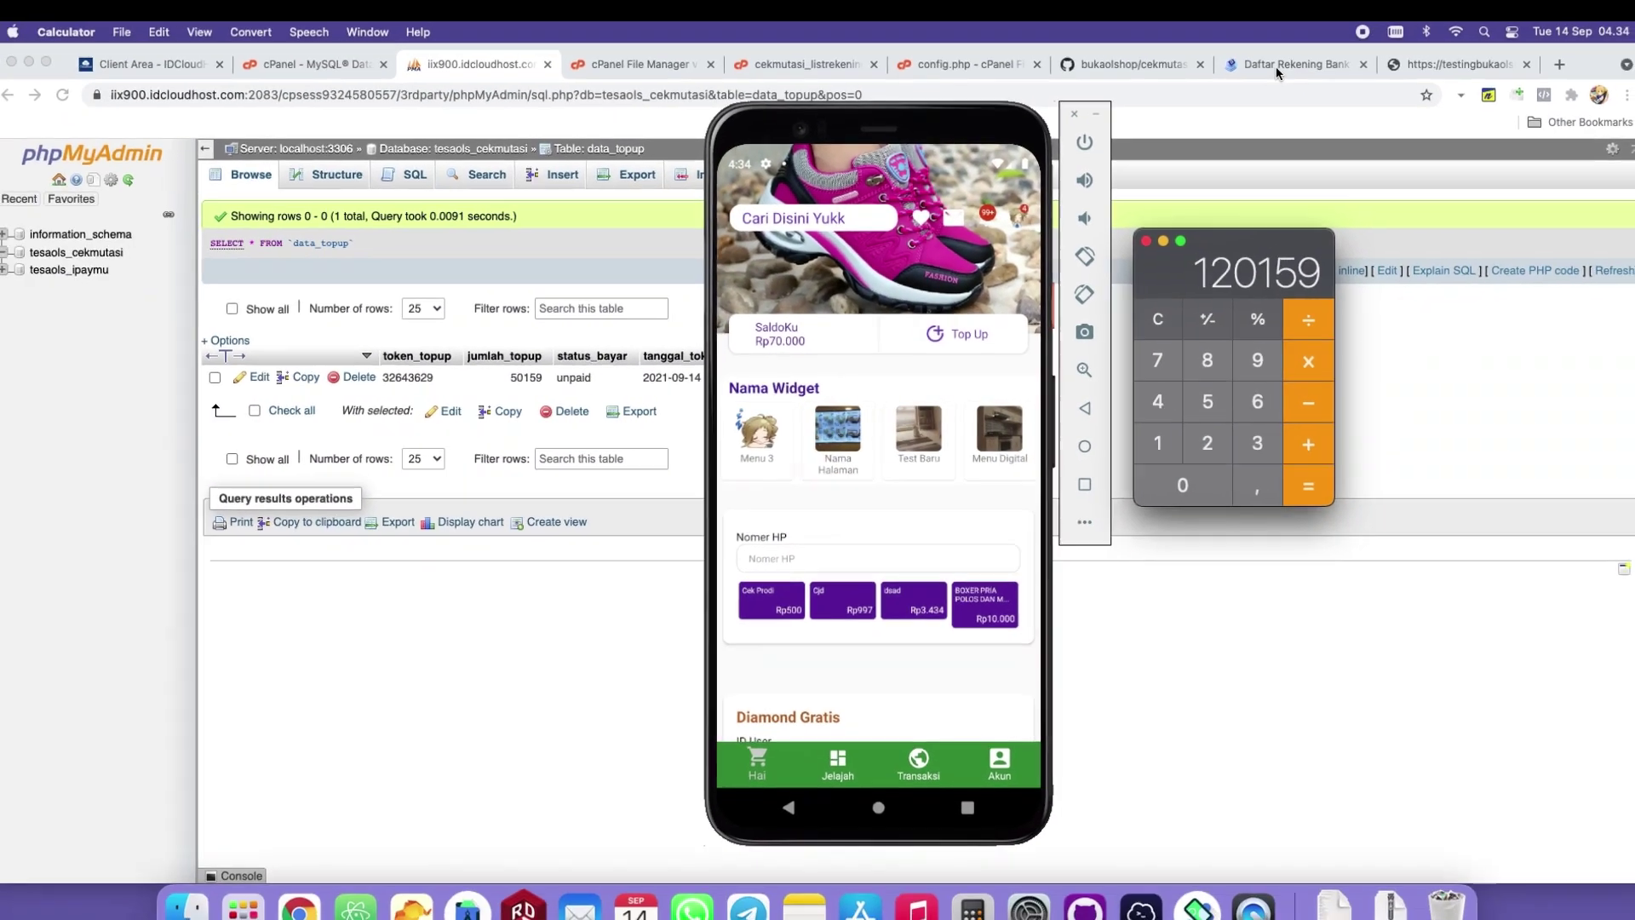
pyautogui.click(1320, 21)
pyautogui.click(1206, 367)
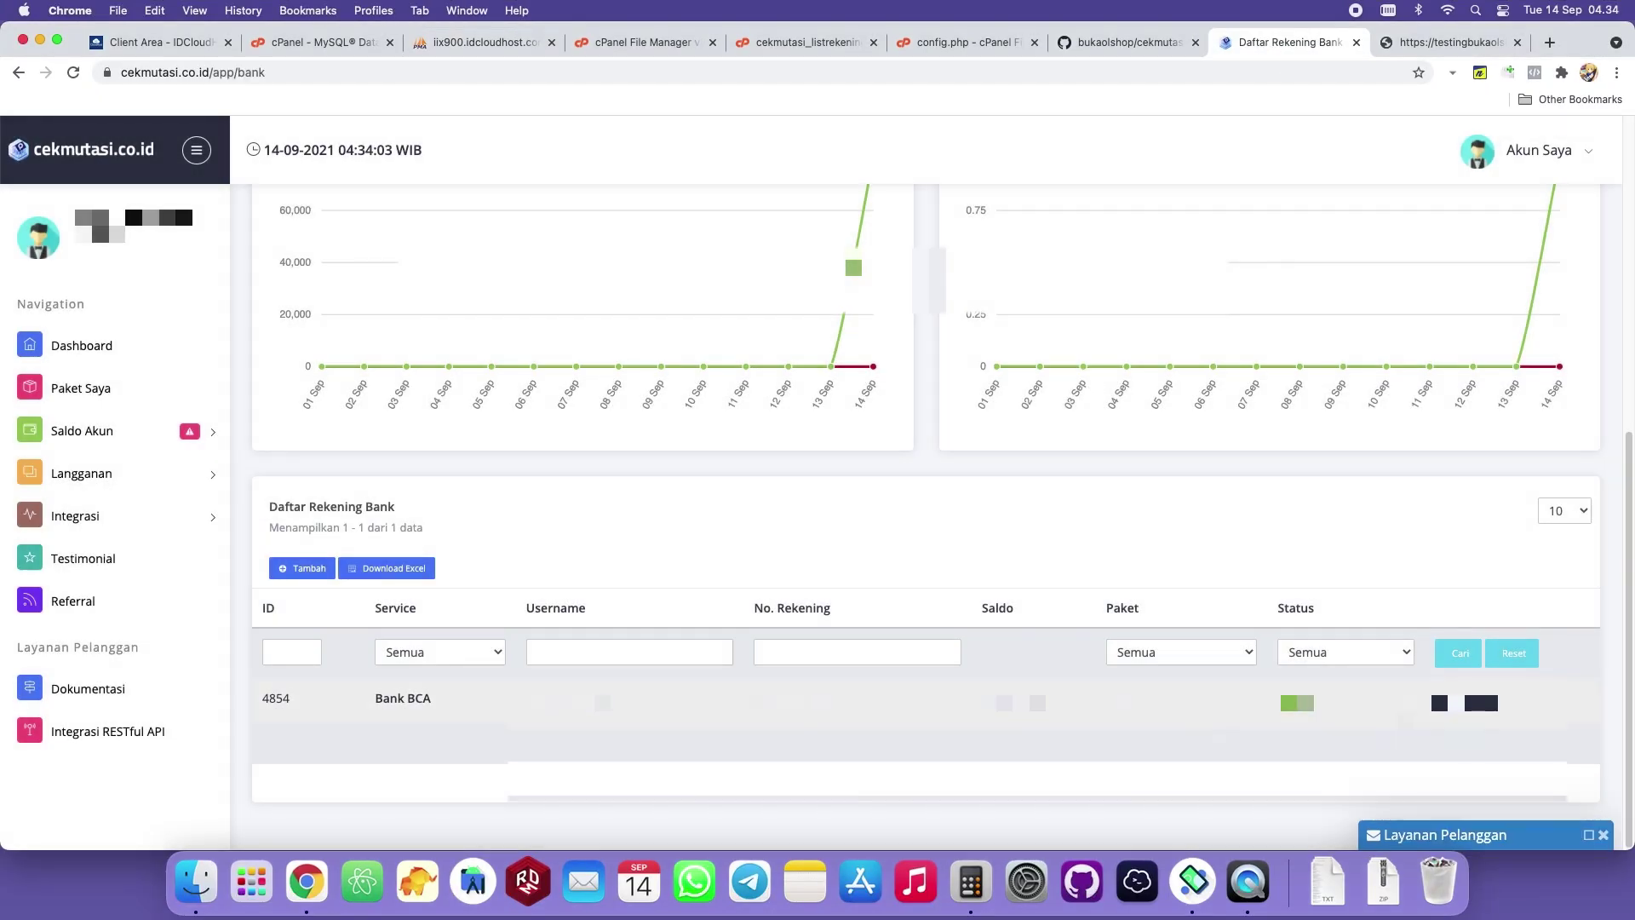
# View the five latest mutations on the BCA account, then close the list.
pyautogui.click(1482, 703)
pyautogui.click(1483, 646)
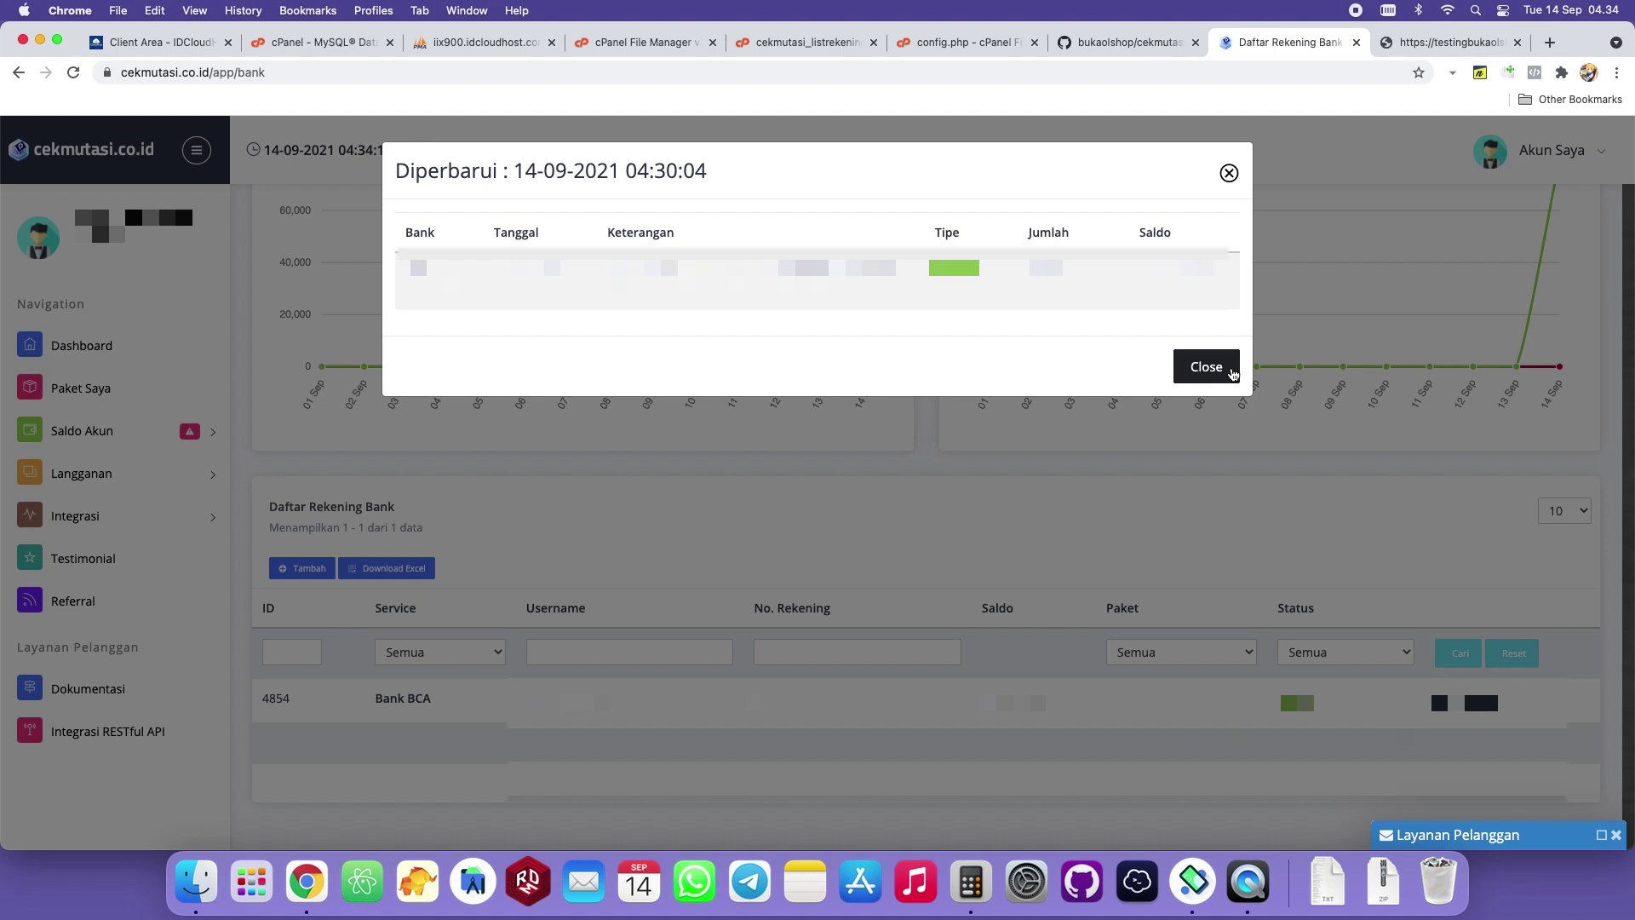
pyautogui.click(1207, 366)
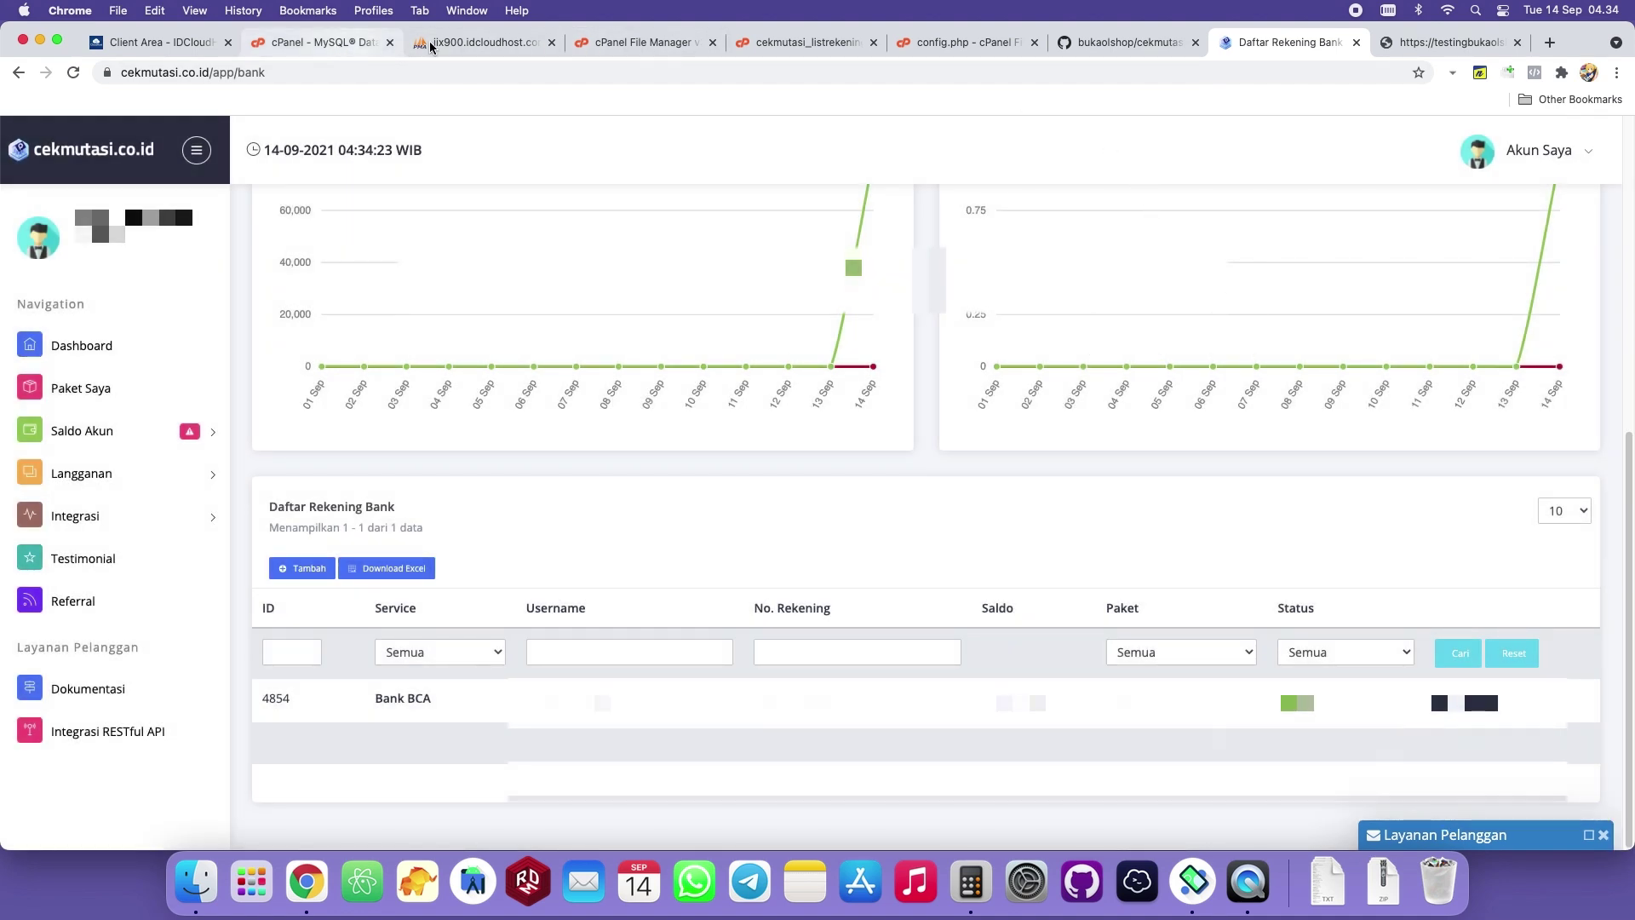
# Bring the Android emulator with the bukaOlshop store in front of the bank list.
pyautogui.click(634, 42)
pyautogui.click(1279, 53)
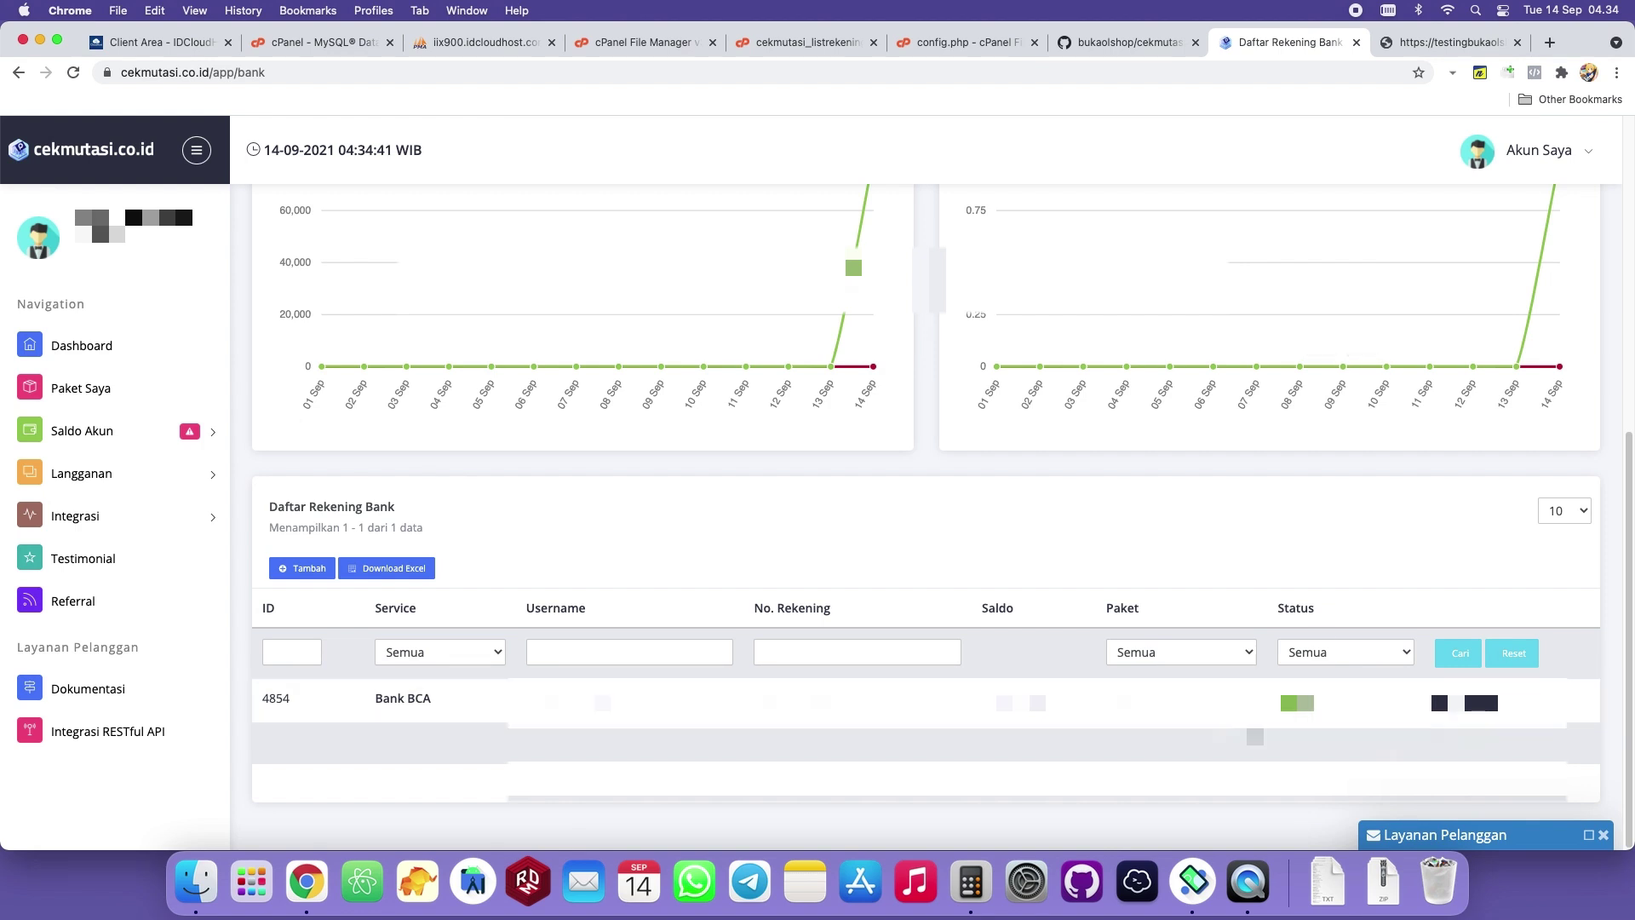
pyautogui.click(1194, 881)
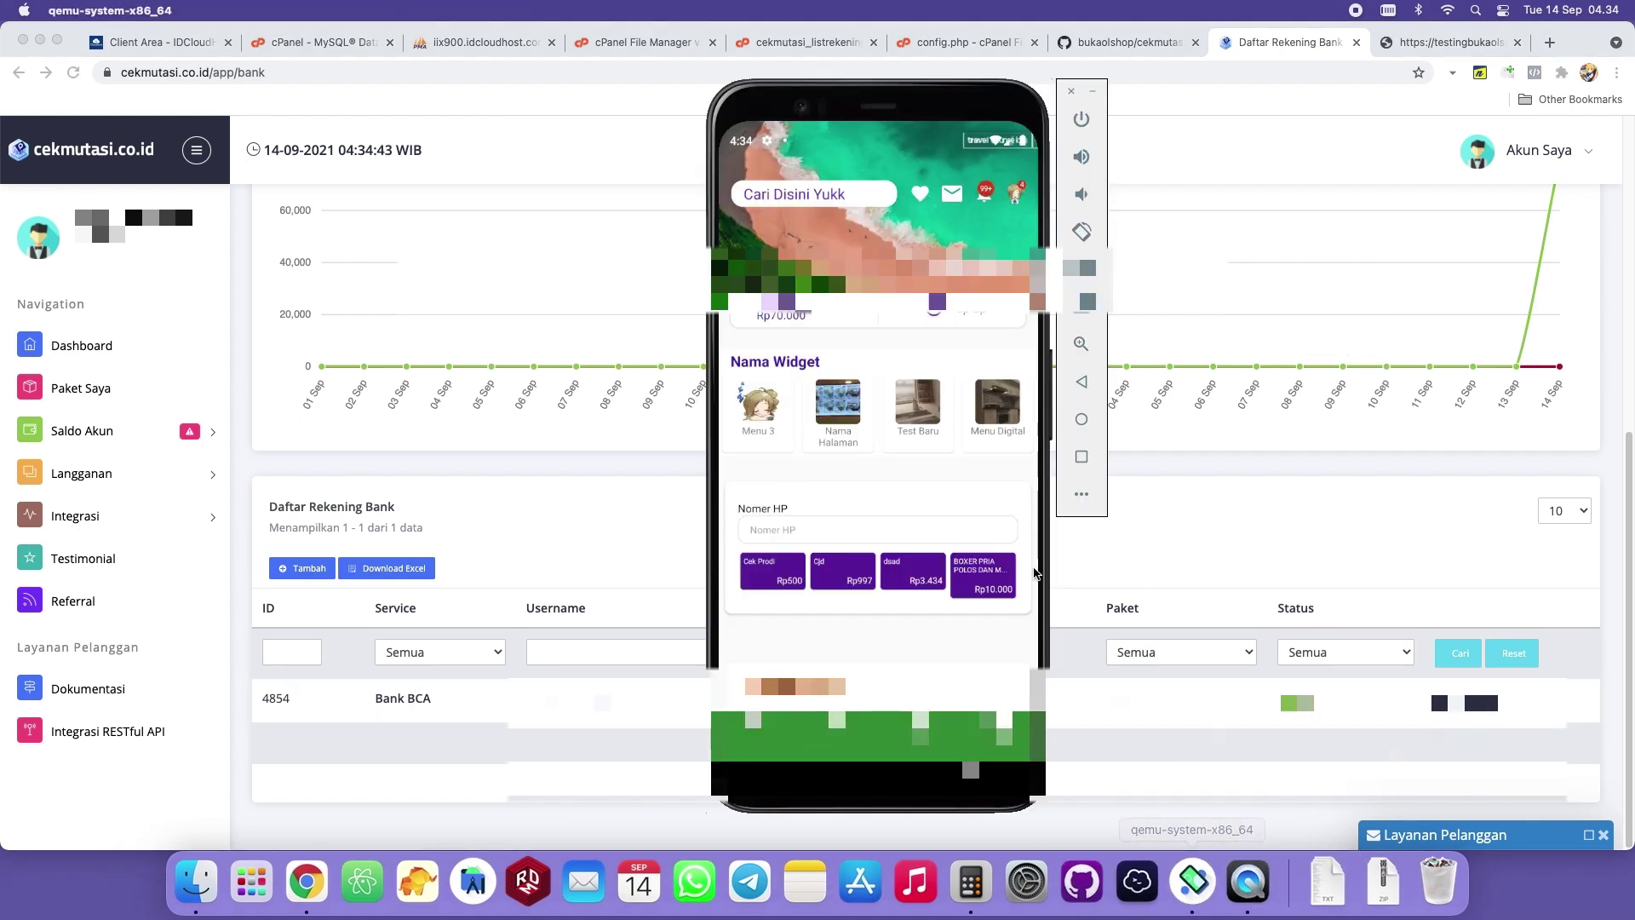
# Reopen the TopUp Saldo page down to Cek Pembayaran, then go to the cPanel File Manager.
pyautogui.click(967, 320)
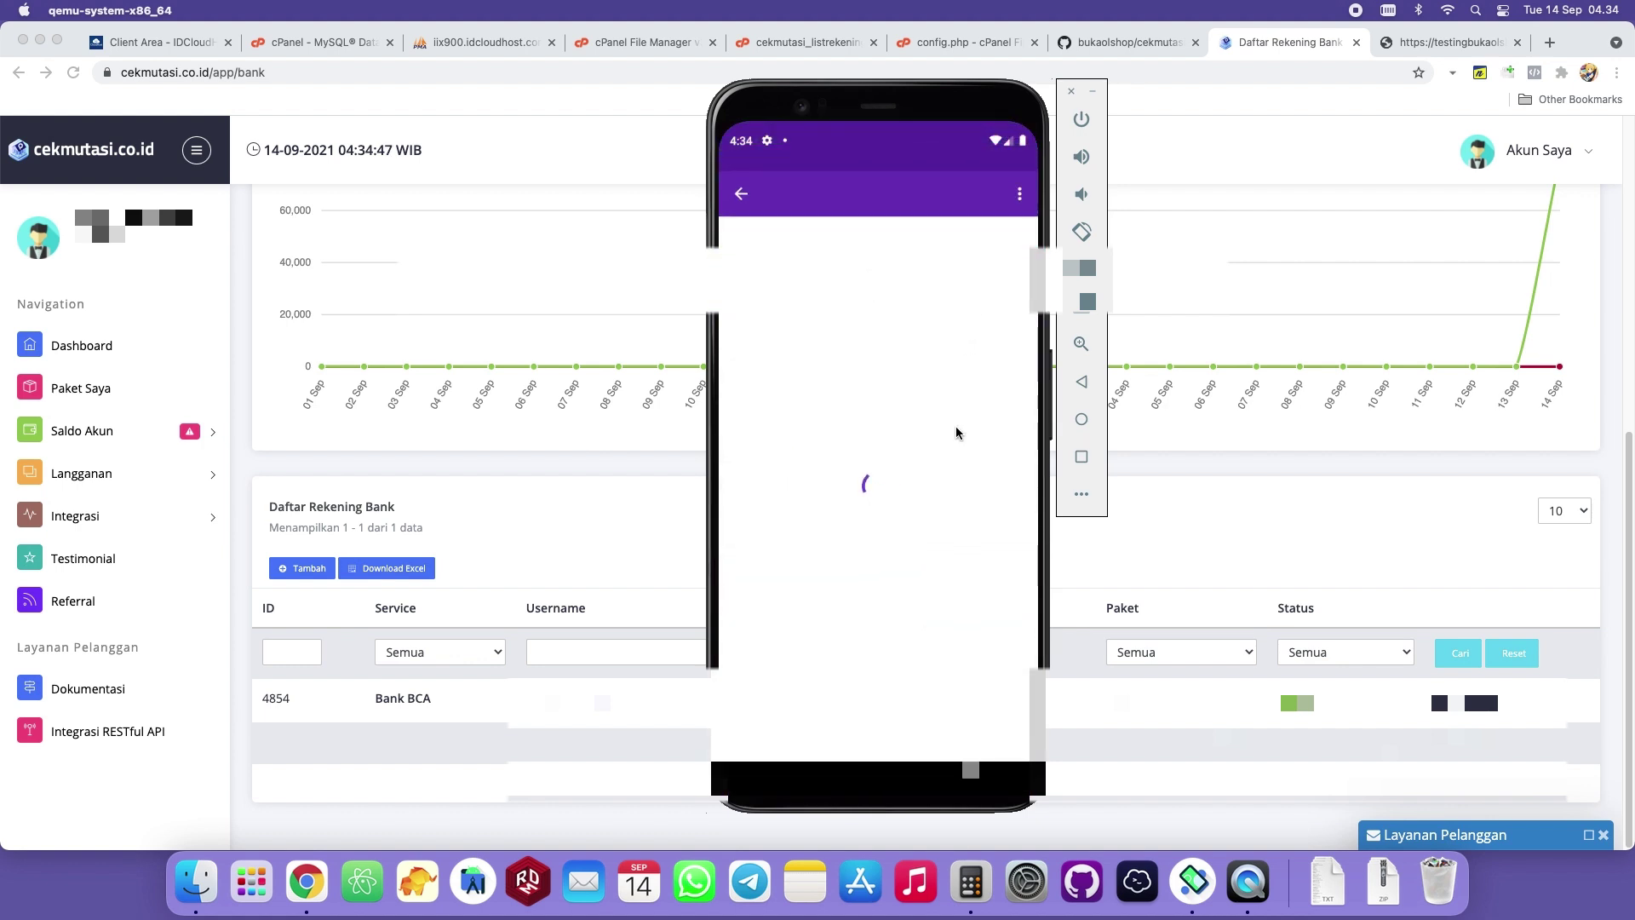
pyautogui.scroll(-3, 980, 547)
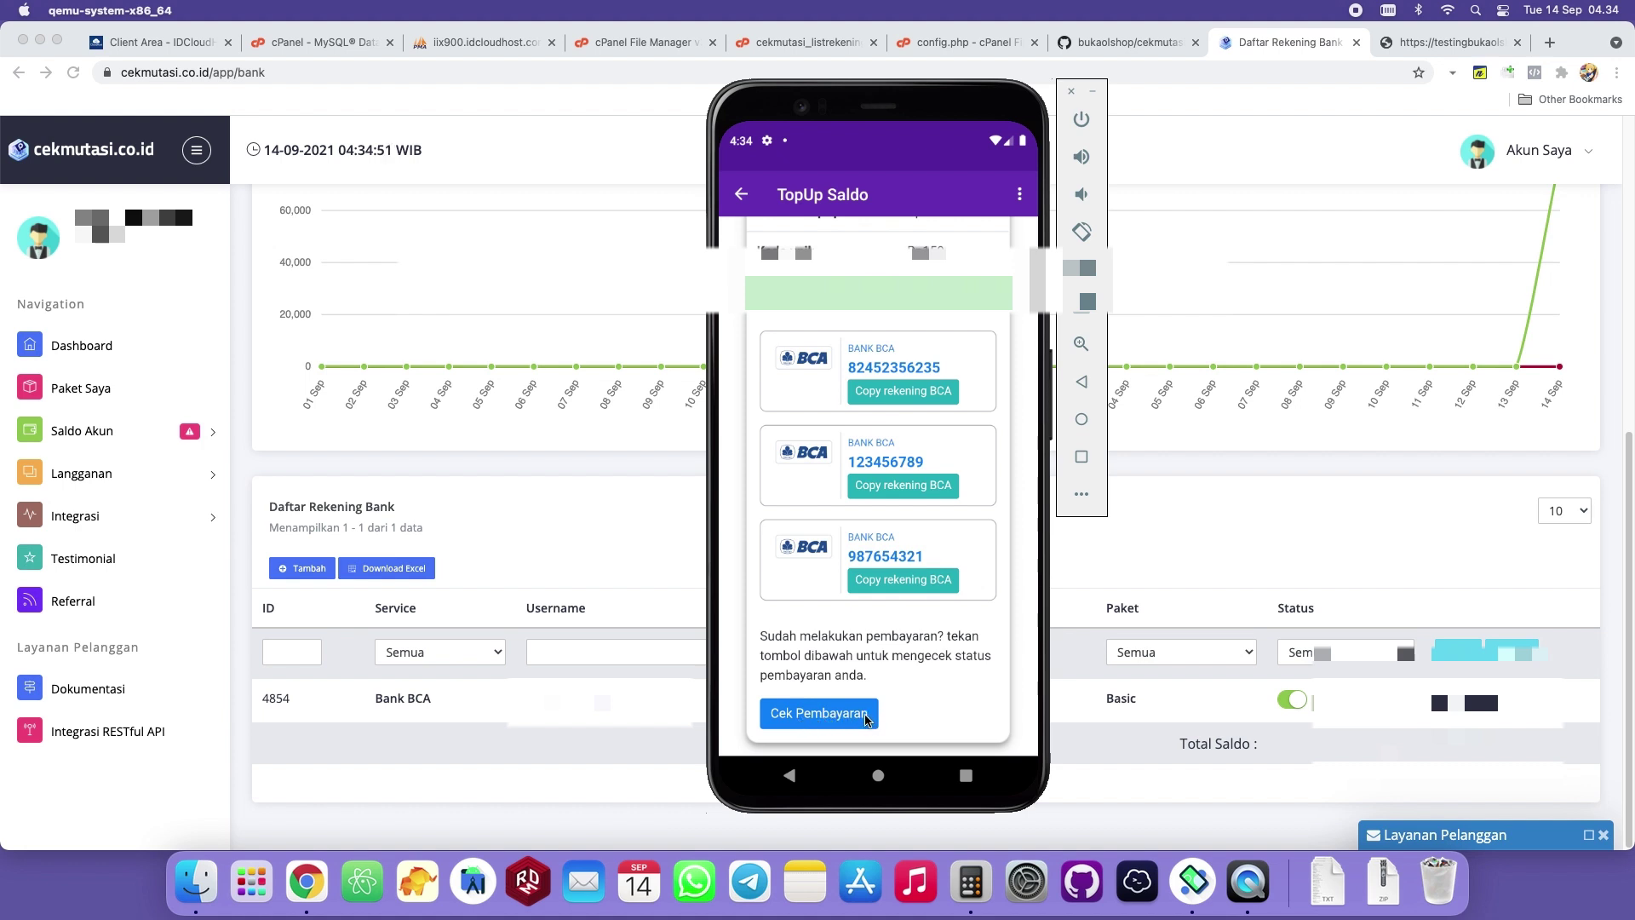
pyautogui.click(681, 45)
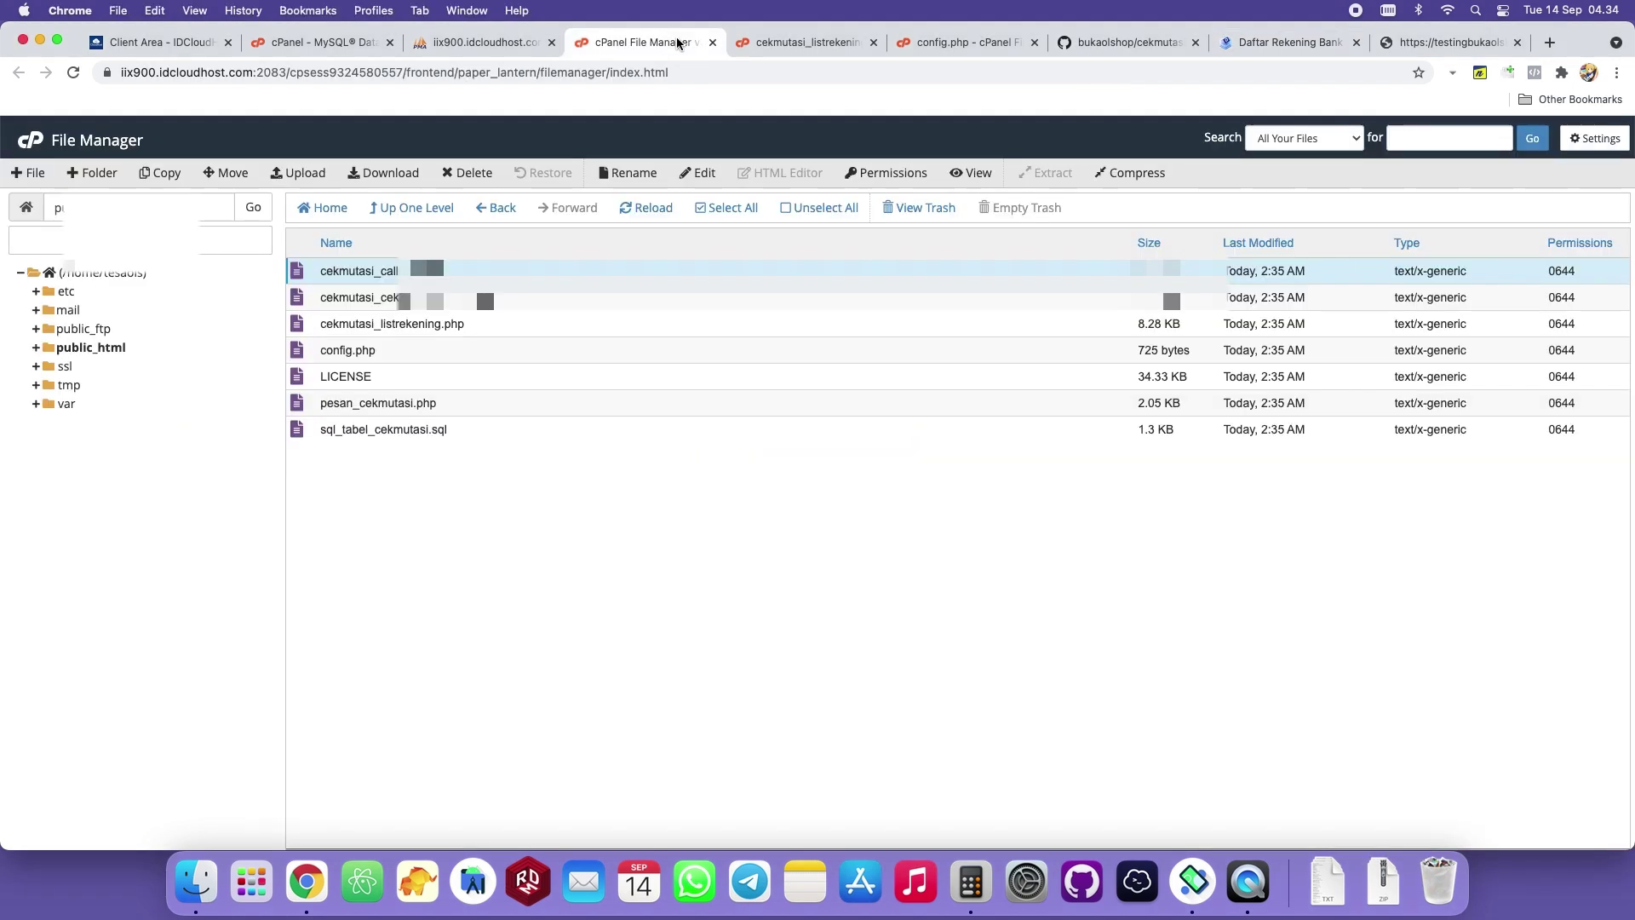
# Open cekmutasi_cekpembayaran.php in the cPanel code editor and scroll through its code.
pyautogui.click(441, 303)
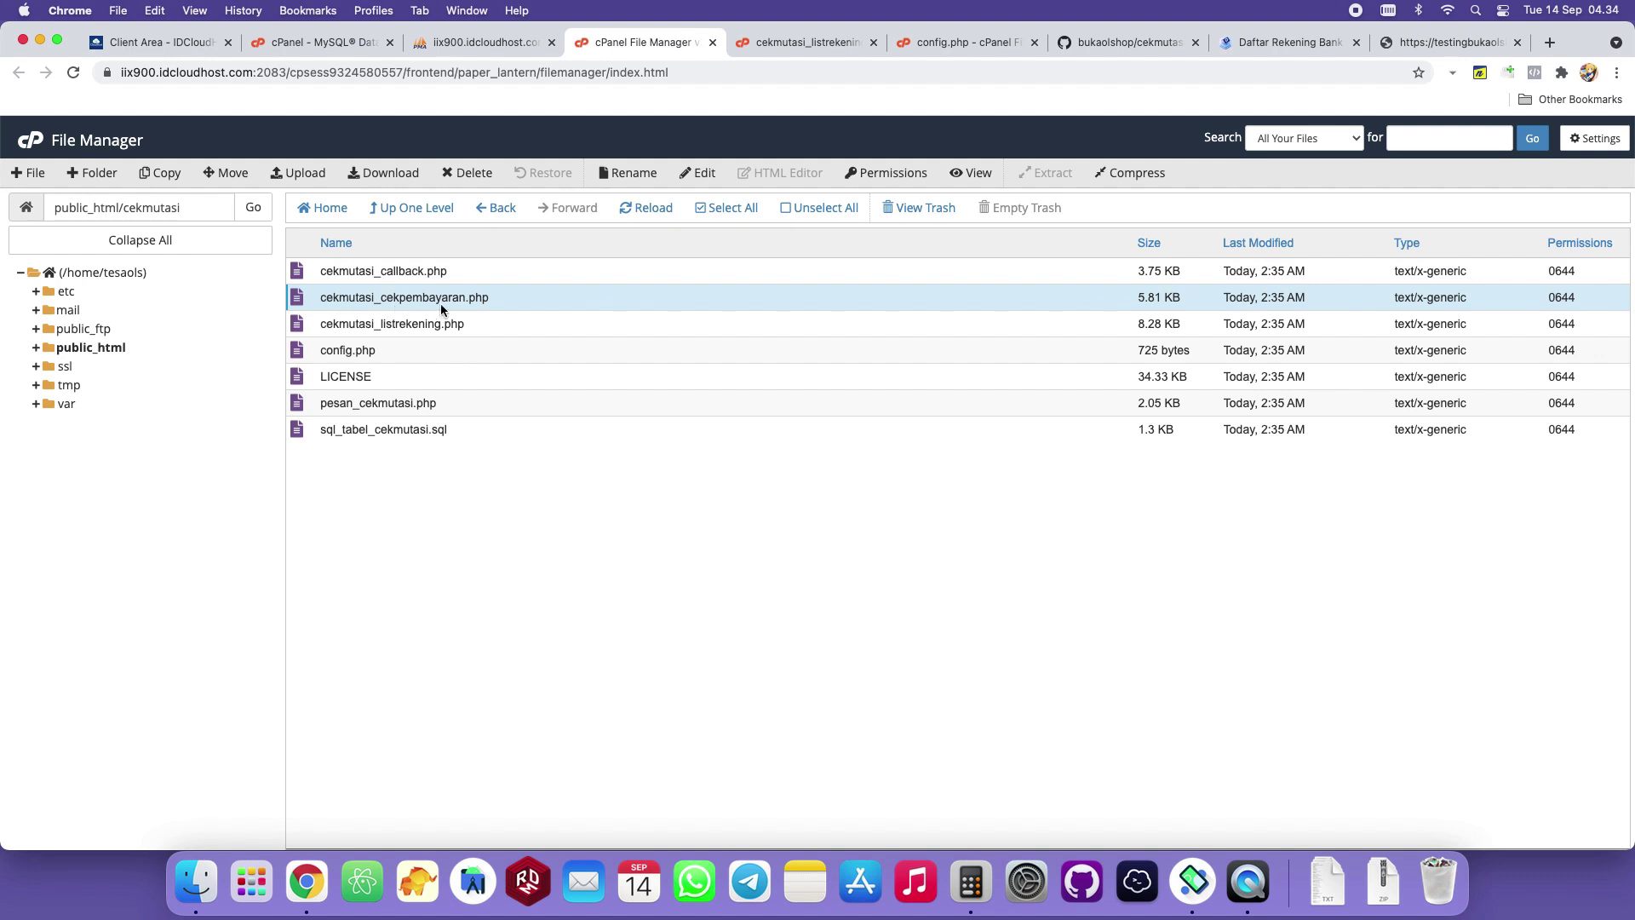
pyautogui.click(410, 302)
pyautogui.click(534, 299)
pyautogui.click(584, 298)
pyautogui.click(699, 173)
pyautogui.click(970, 615)
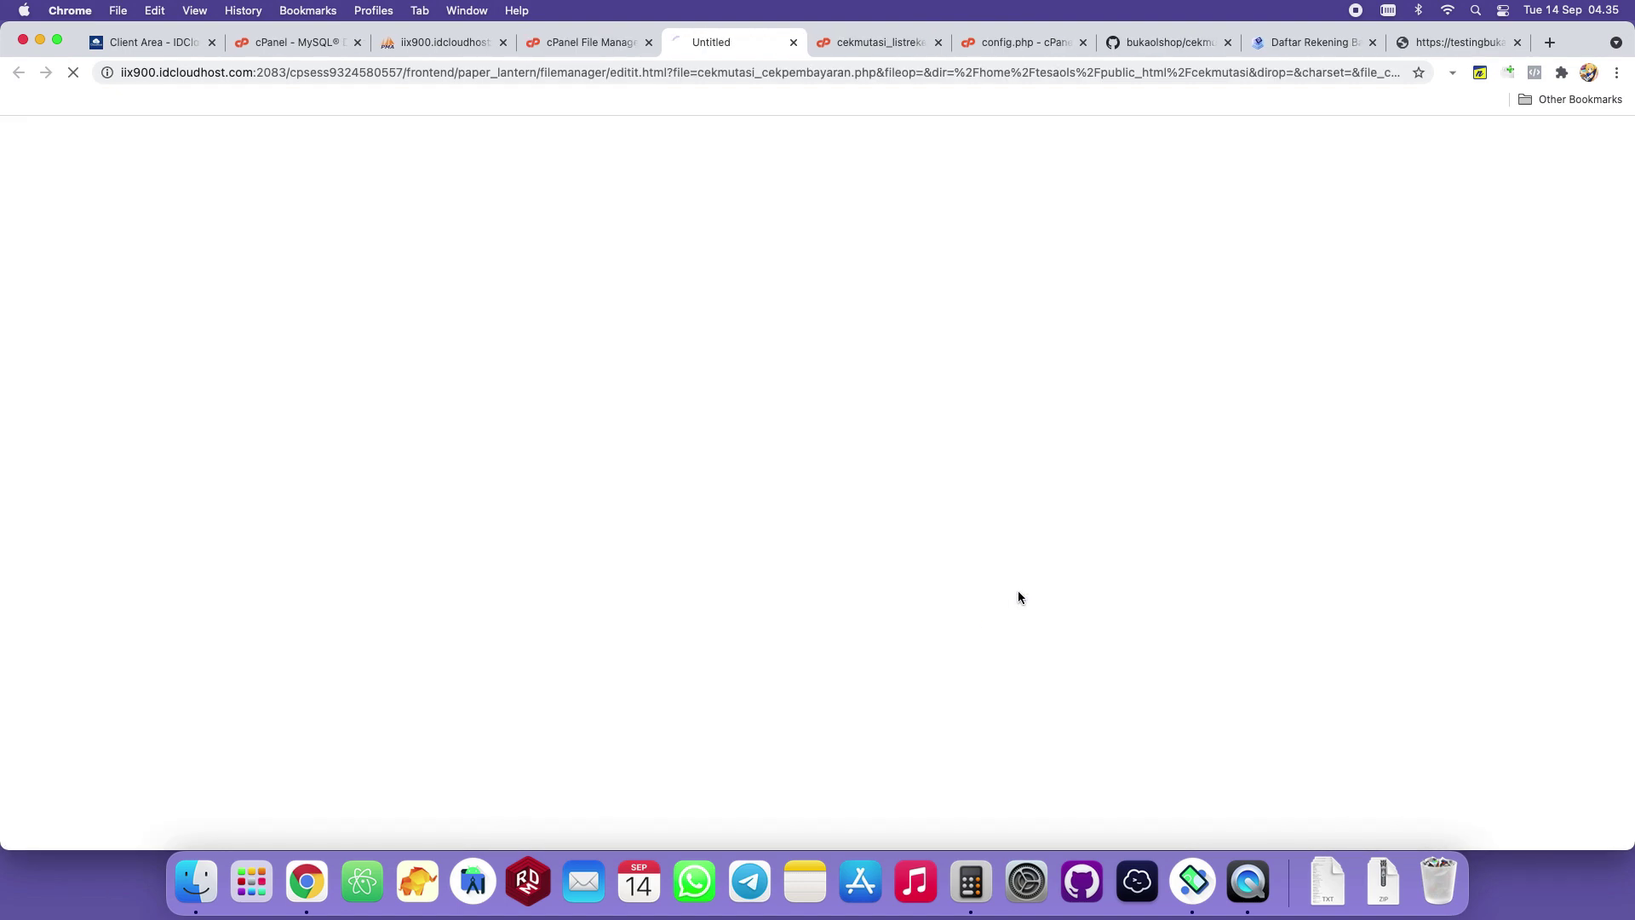
pyautogui.scroll(-6, 653, 439)
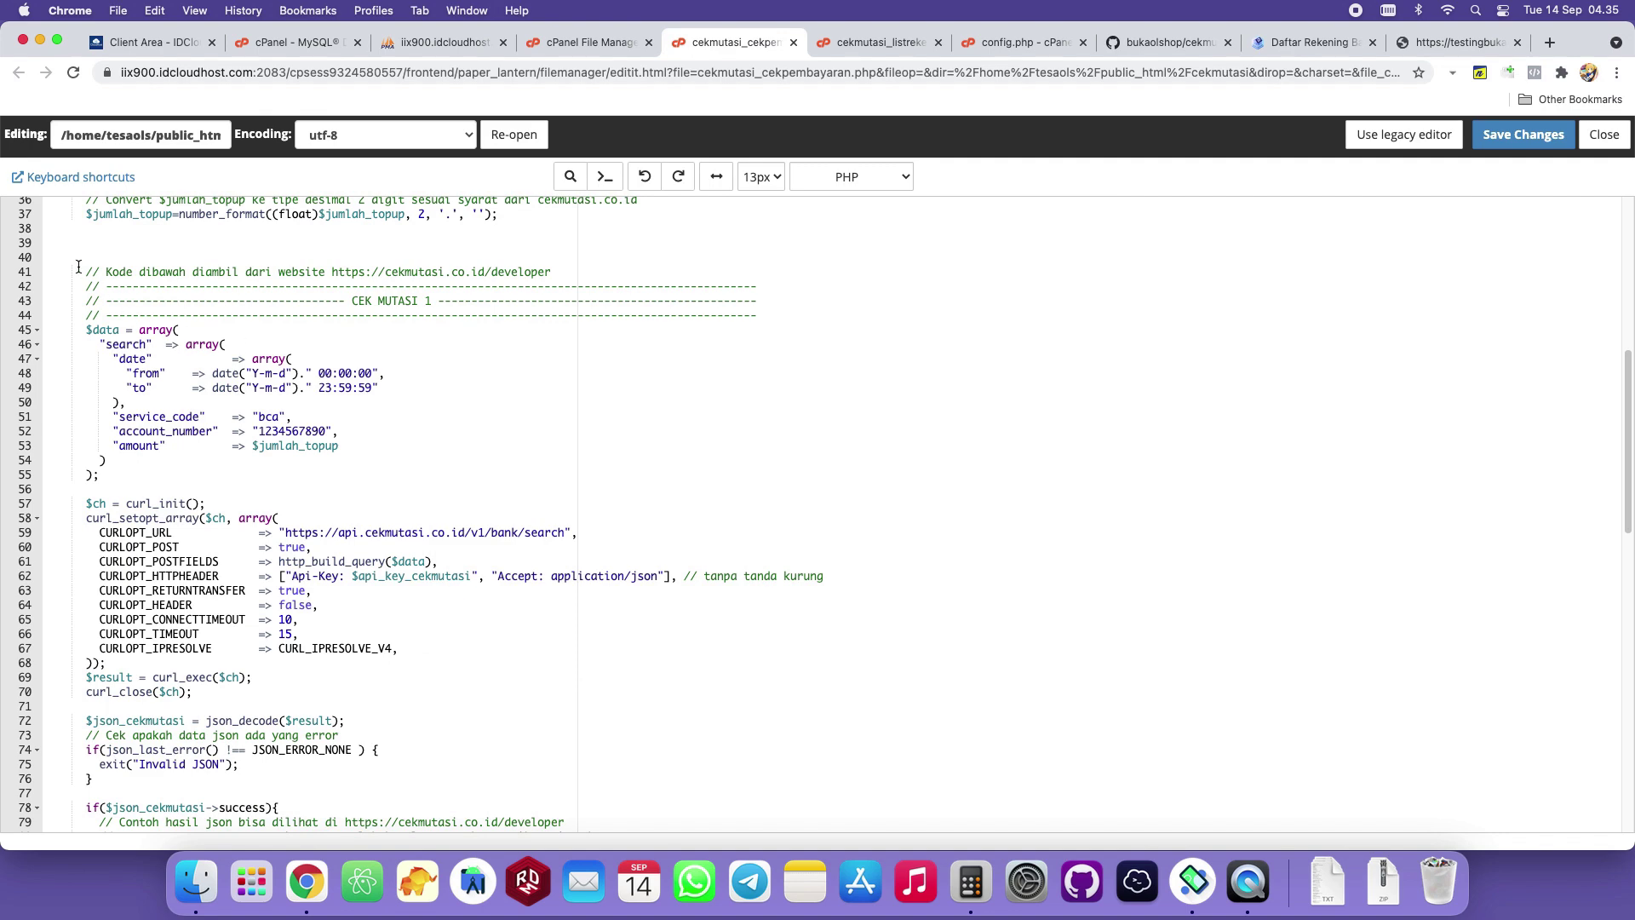
pyautogui.moveTo(79, 268); pyautogui.dragTo(579, 542)
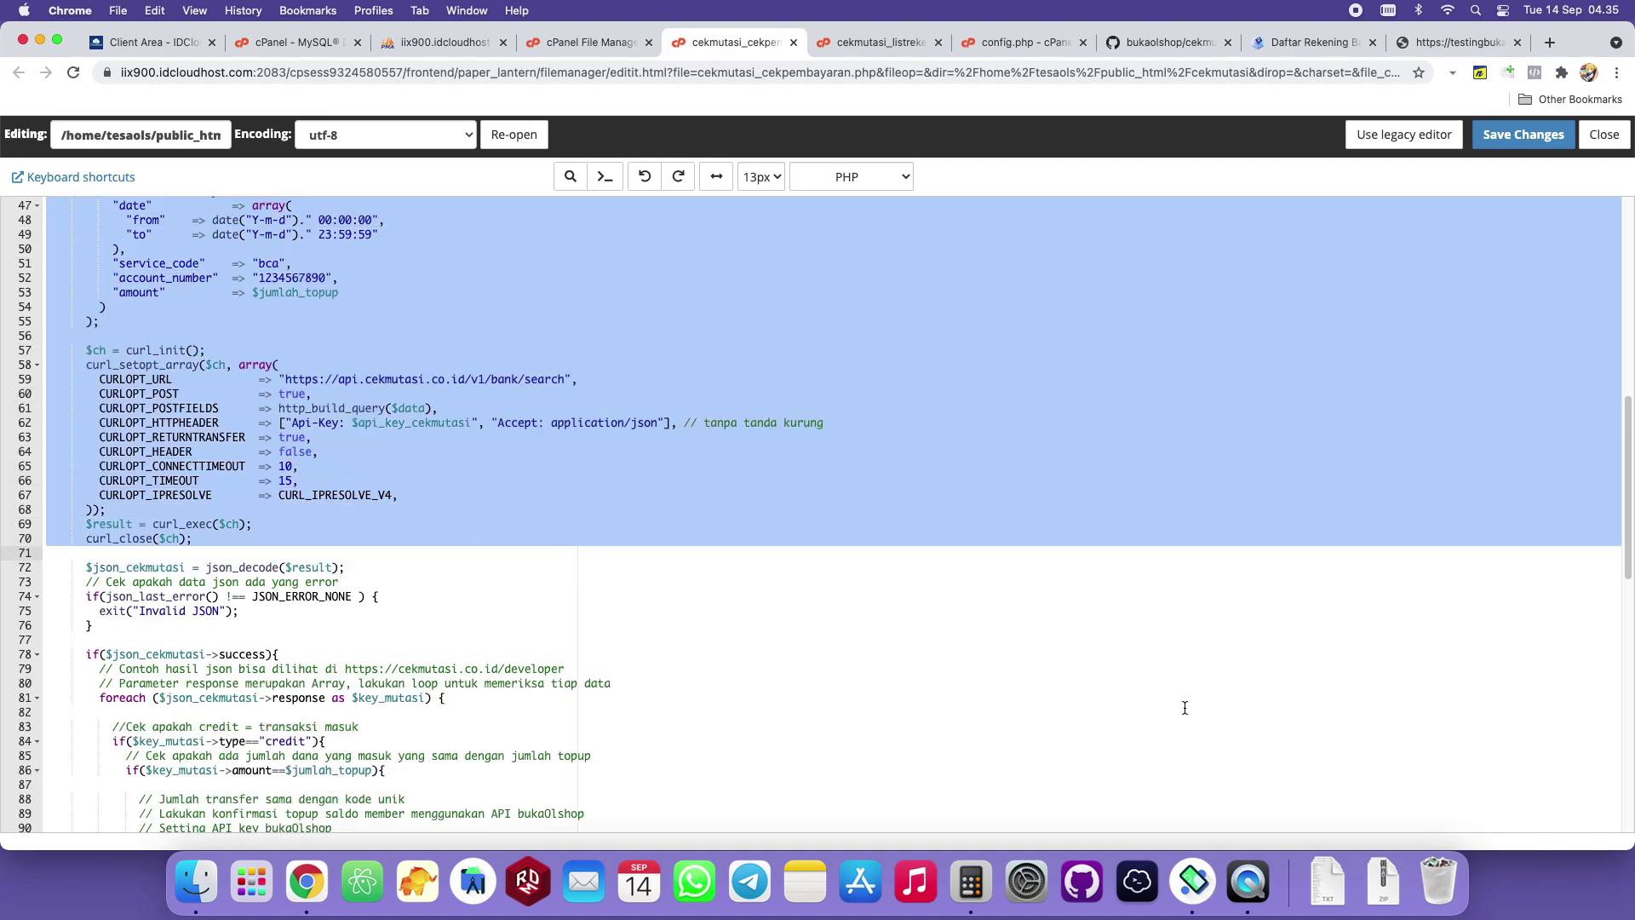
# Compare the cekmutasi API check code with the emulator's TopUp Saldo page, then return to the bank list.
pyautogui.click(1248, 882)
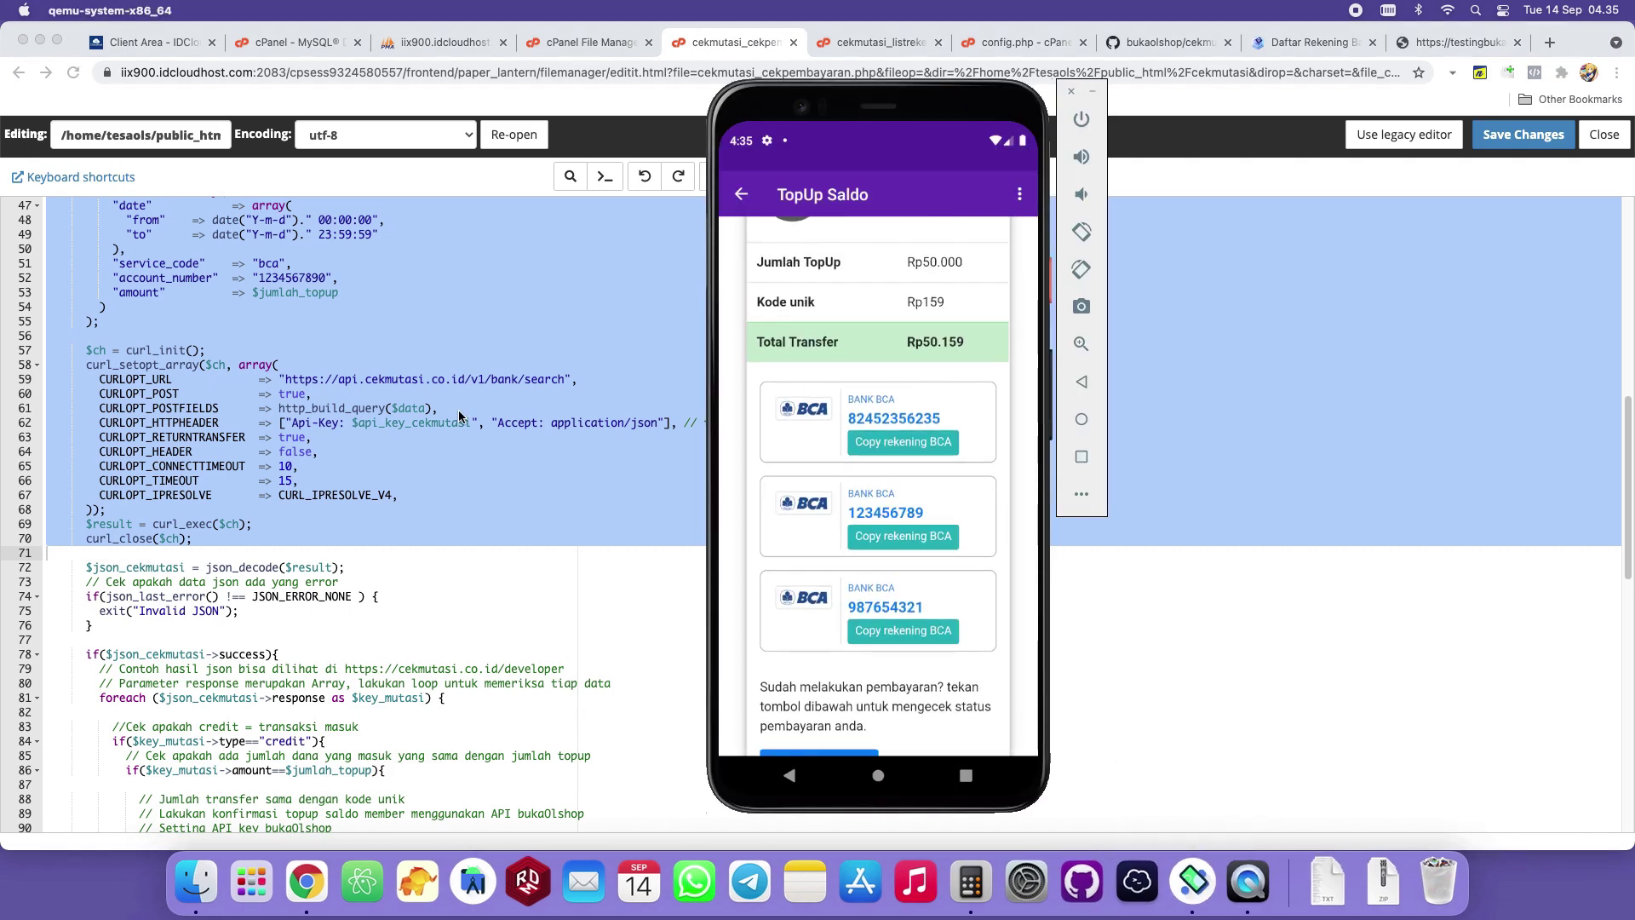
pyautogui.click(392, 433)
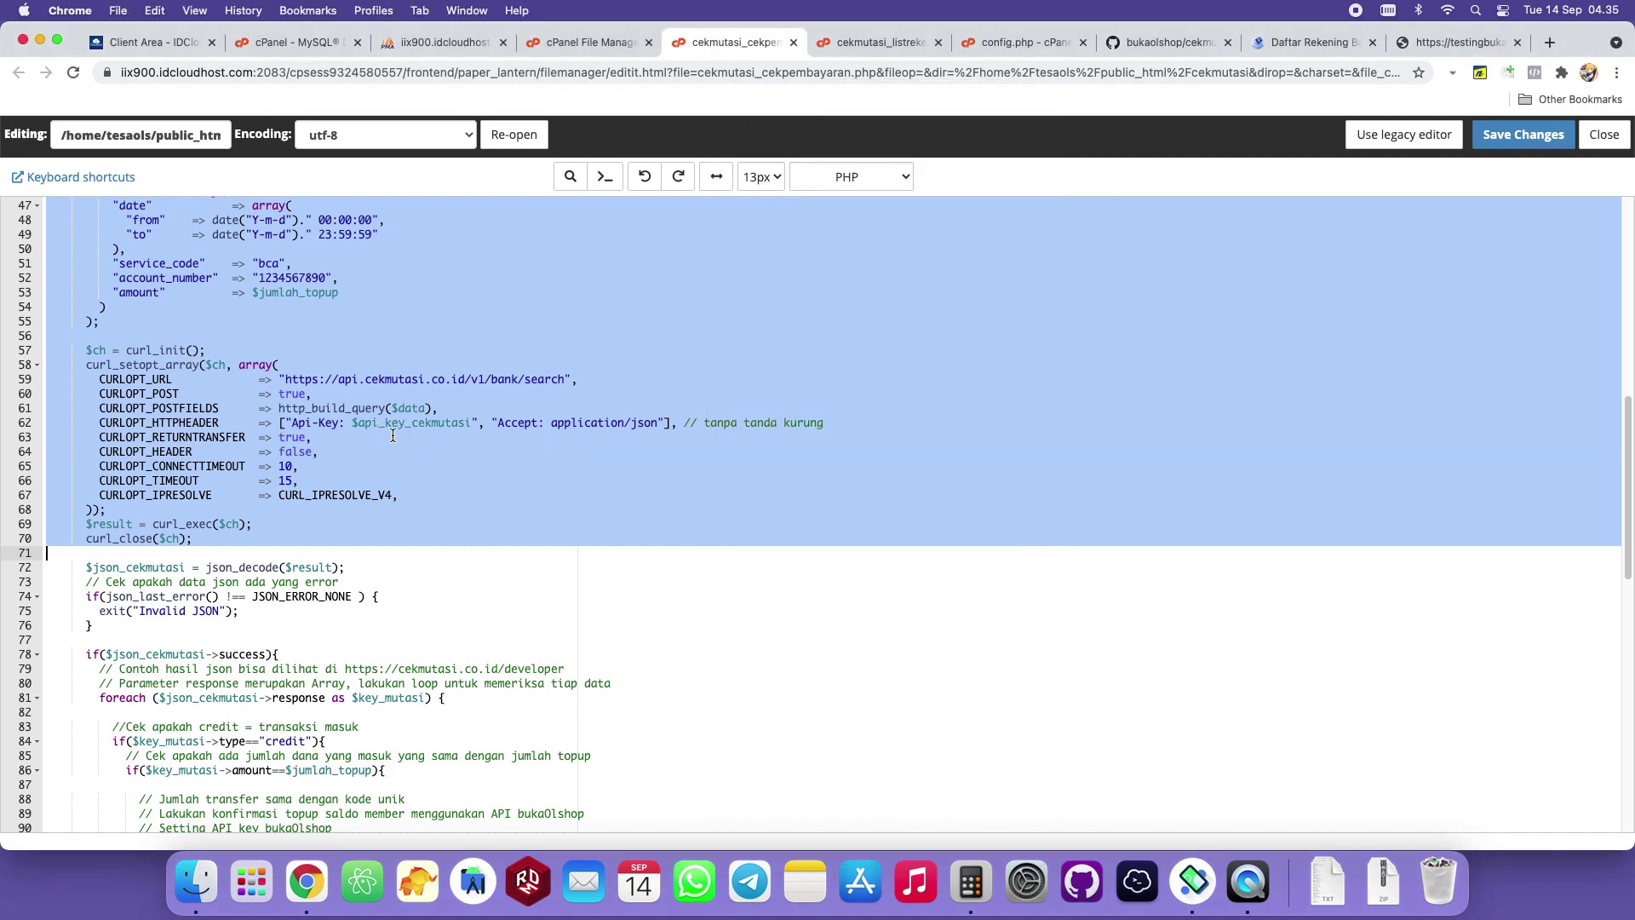
pyautogui.scroll(-5, 477, 492)
pyautogui.scroll(-3, 500, 523)
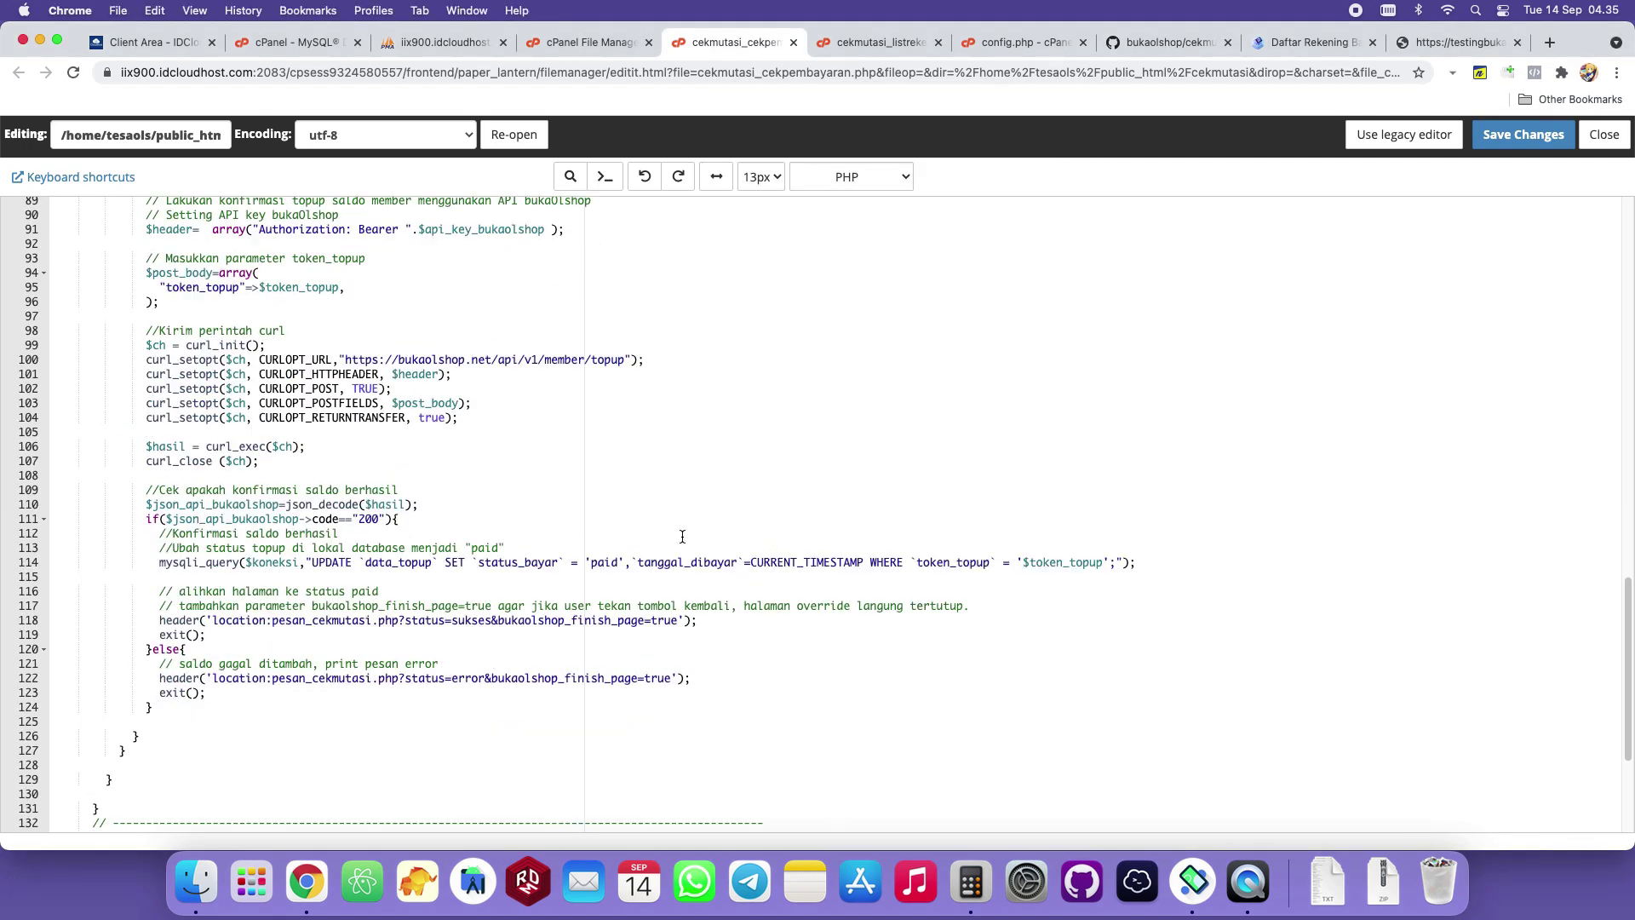
pyautogui.scroll(15, 686, 552)
pyautogui.moveTo(684, 552); pyautogui.dragTo(689, 554)
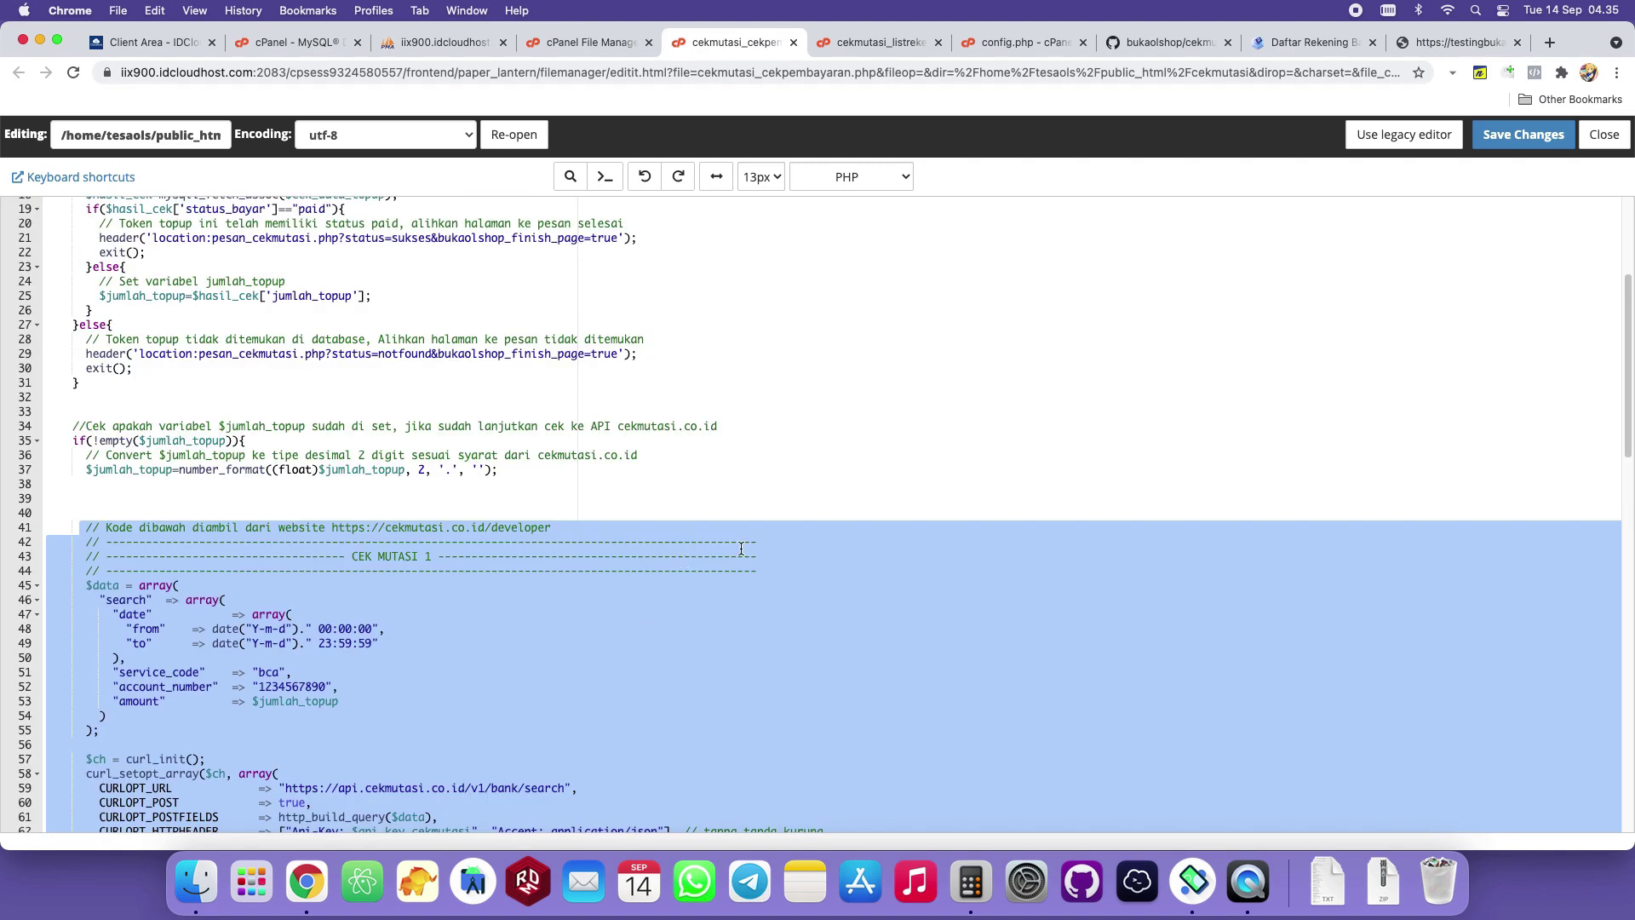
pyautogui.scroll(-3, 741, 548)
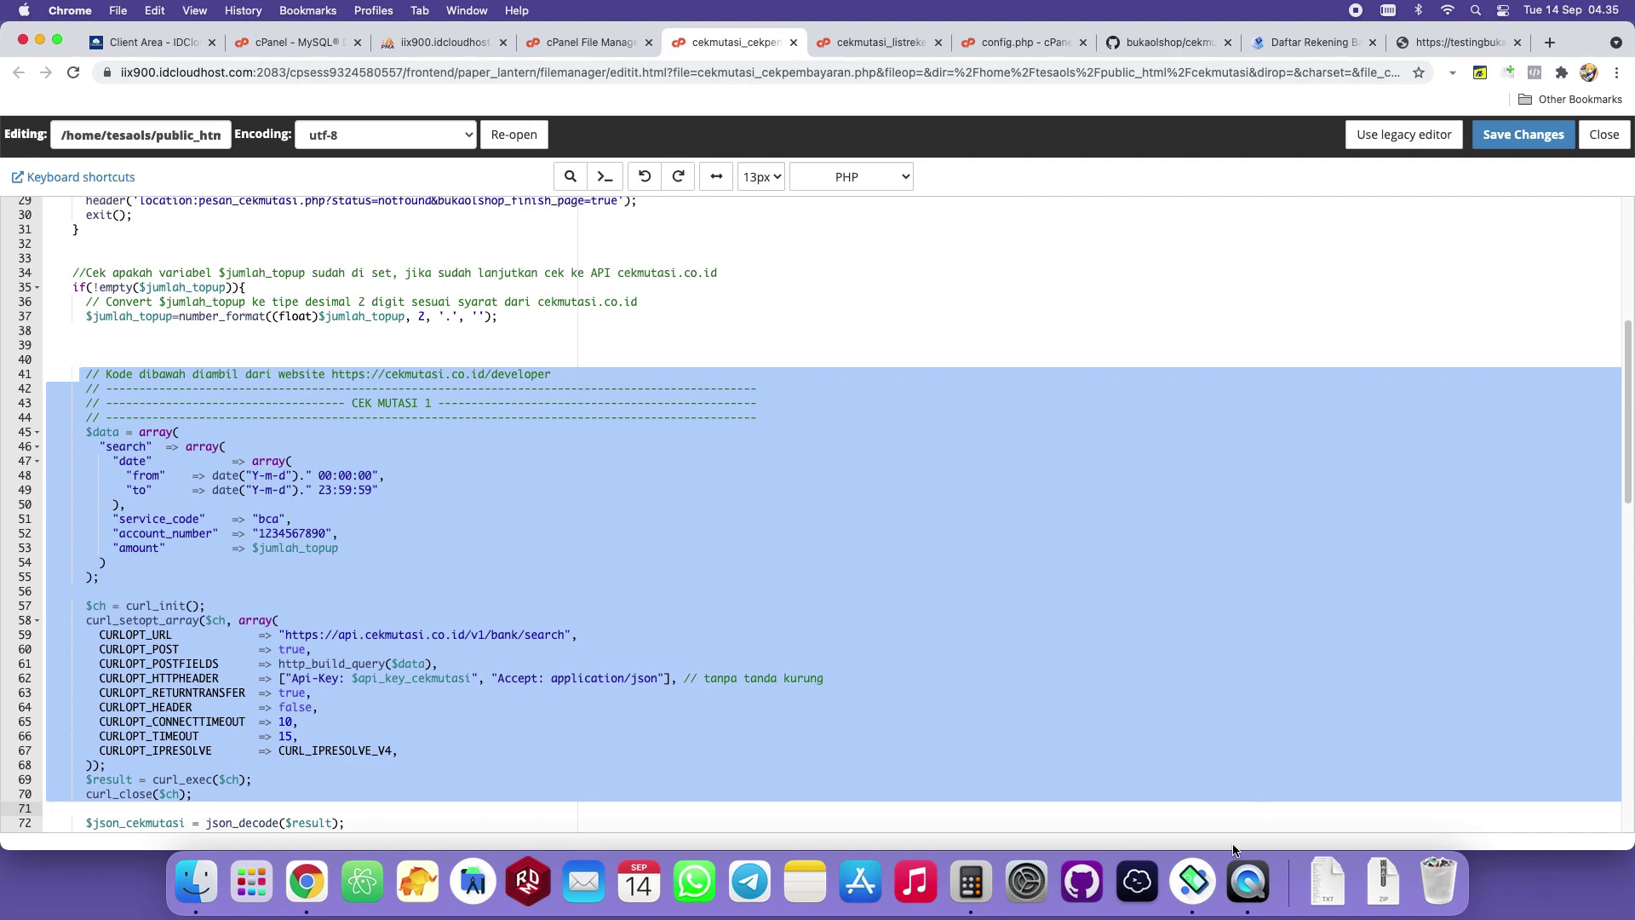
pyautogui.click(1247, 879)
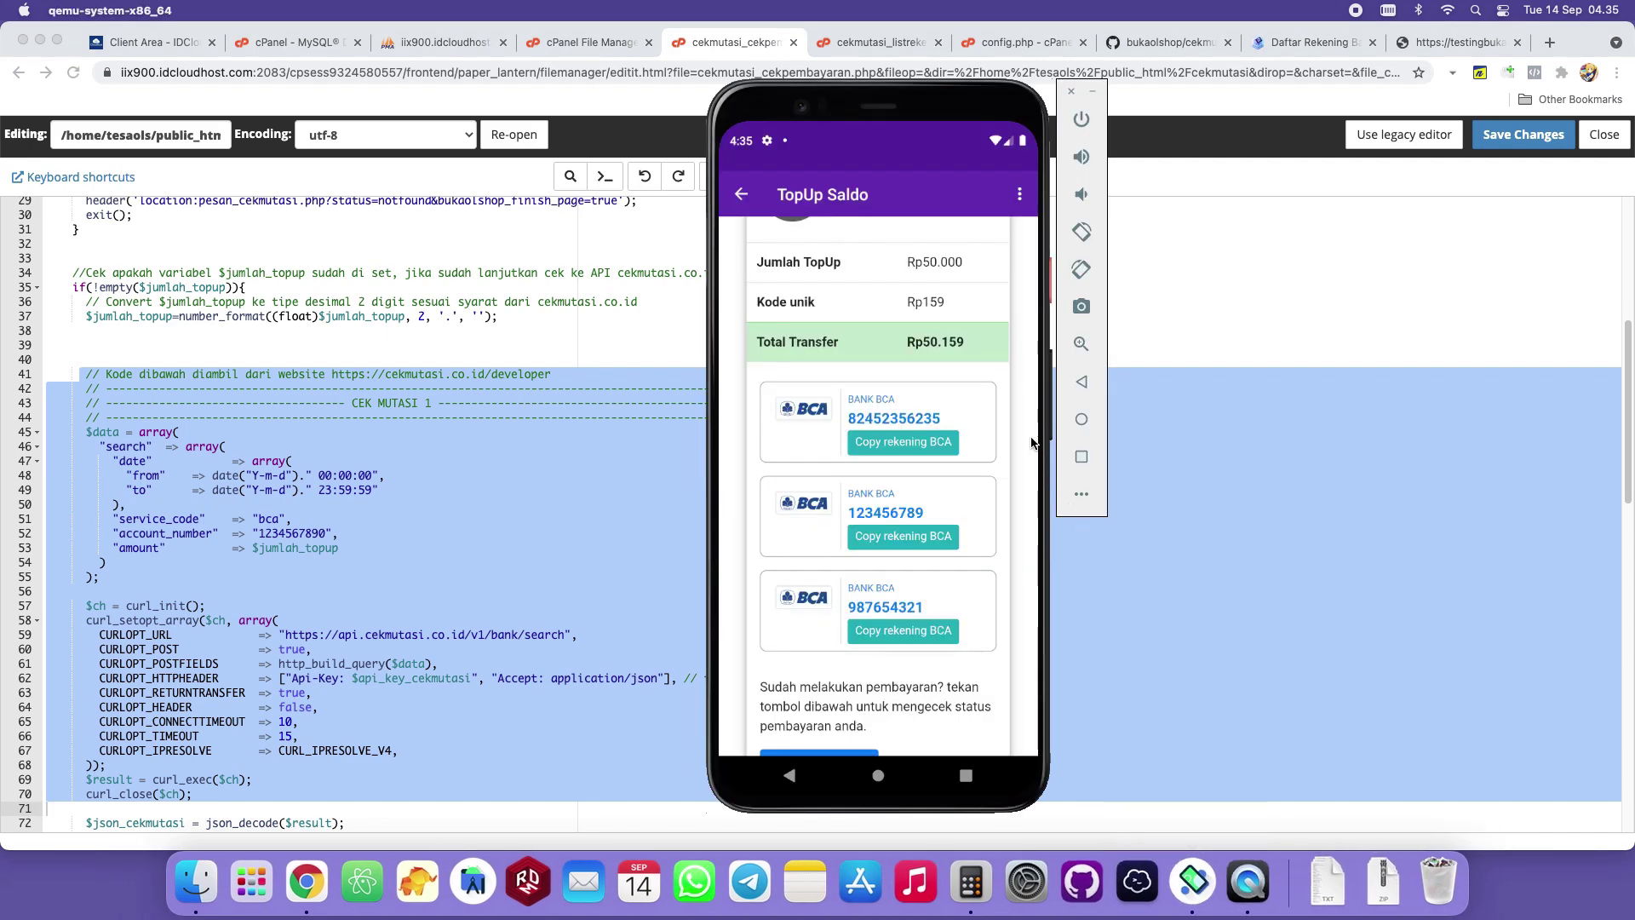
pyautogui.scroll(3, 1032, 443)
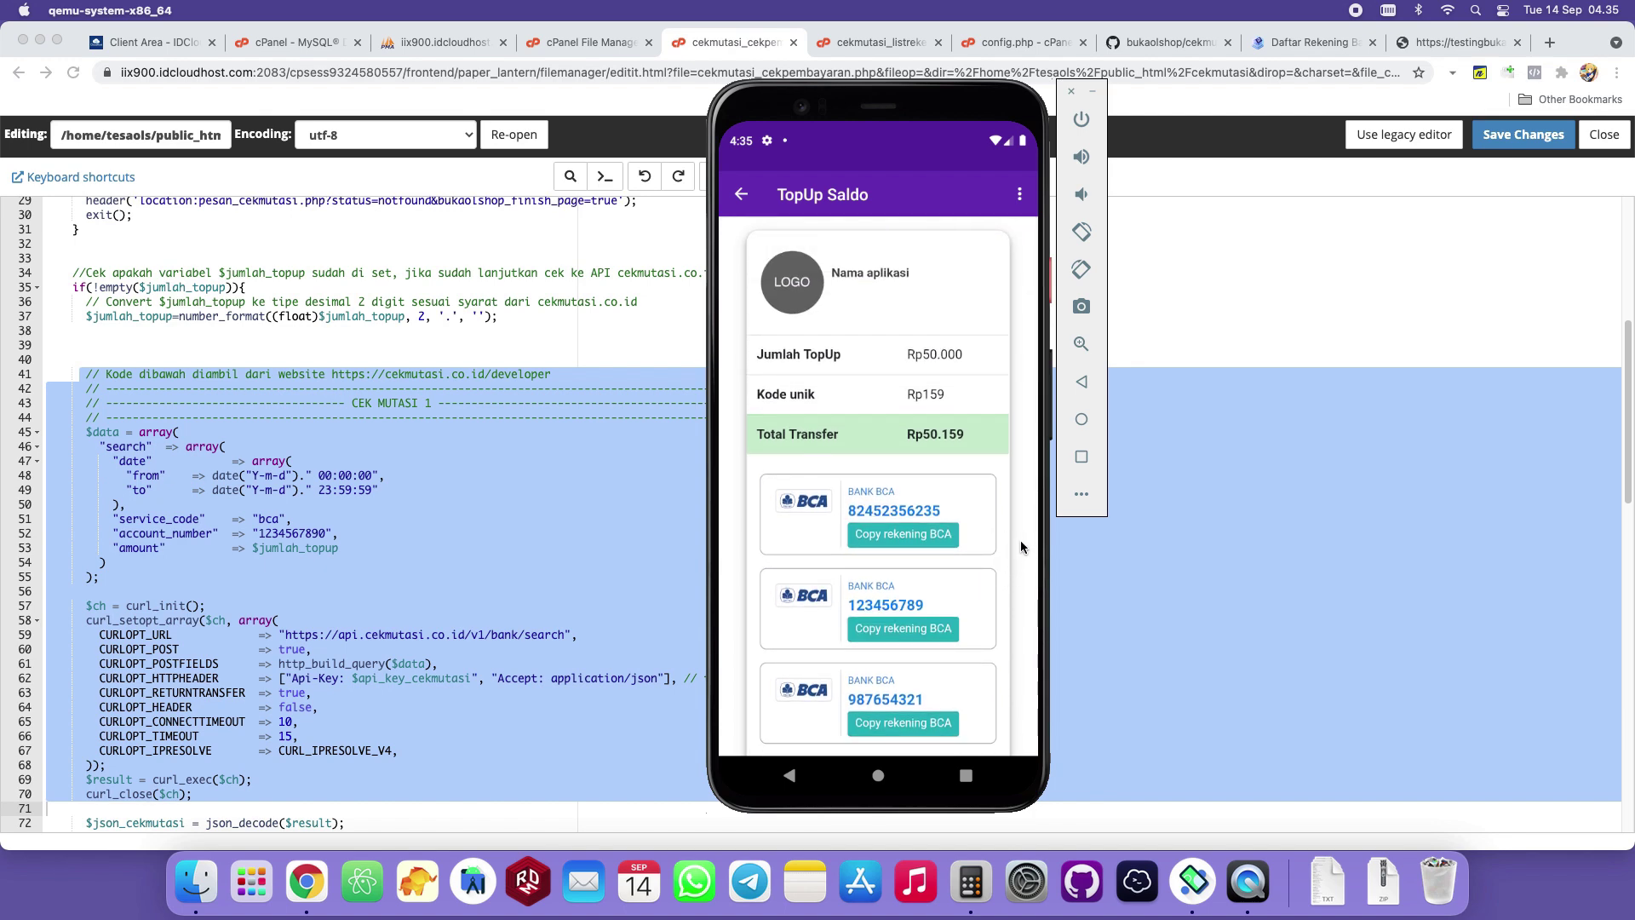
pyautogui.moveTo(982, 573); pyautogui.dragTo(997, 406)
pyautogui.scroll(3, 1022, 358)
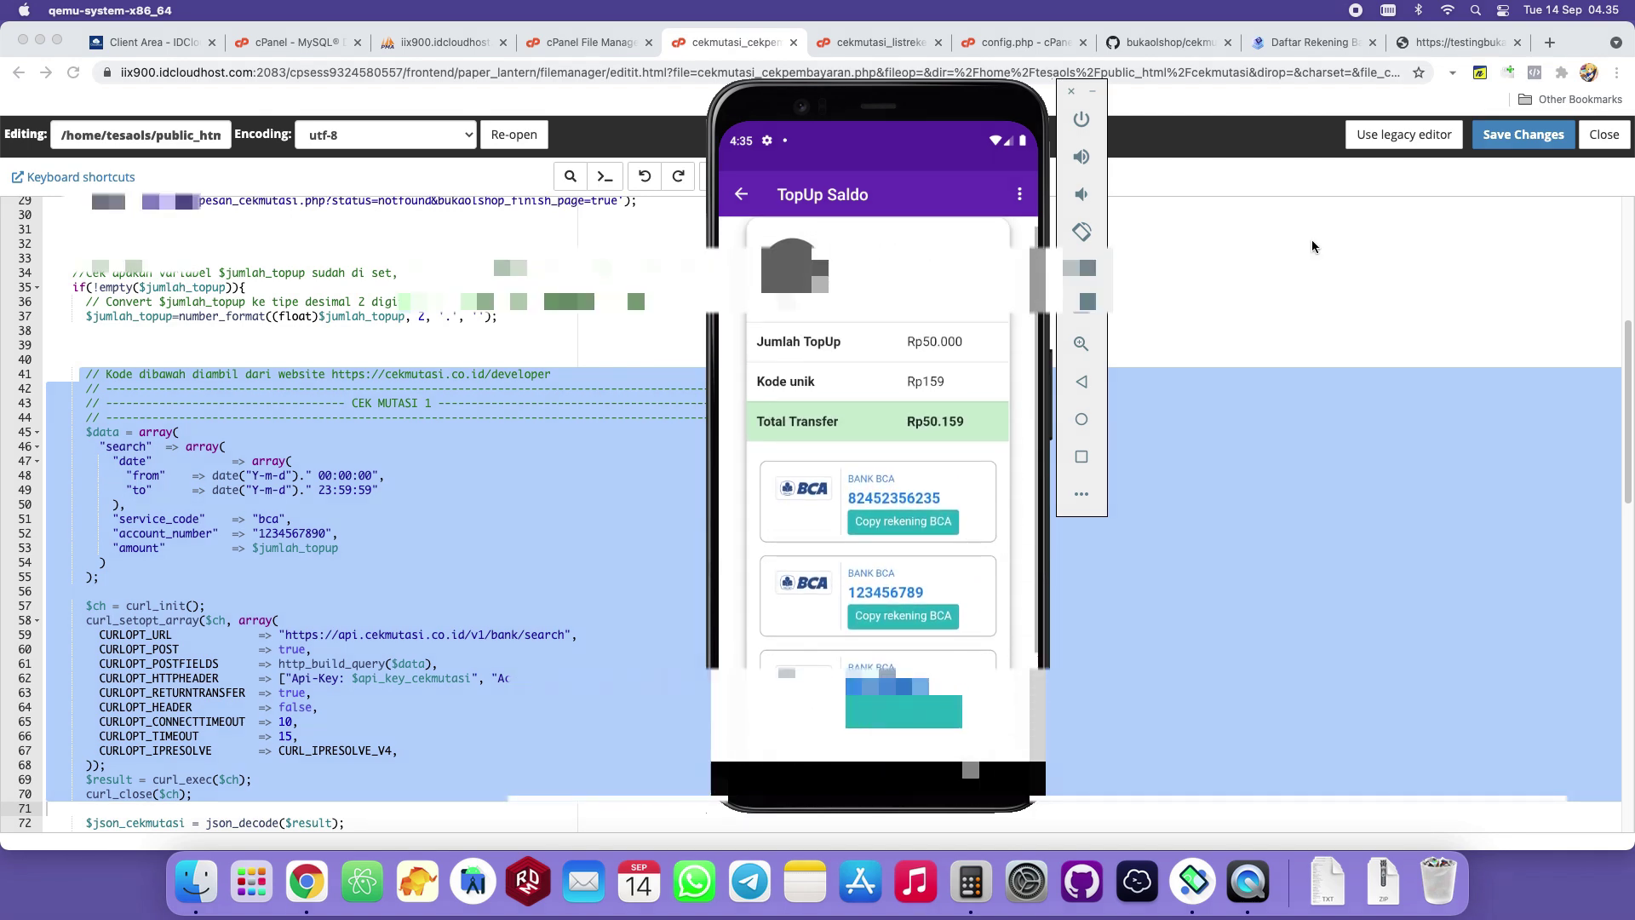
pyautogui.click(1323, 47)
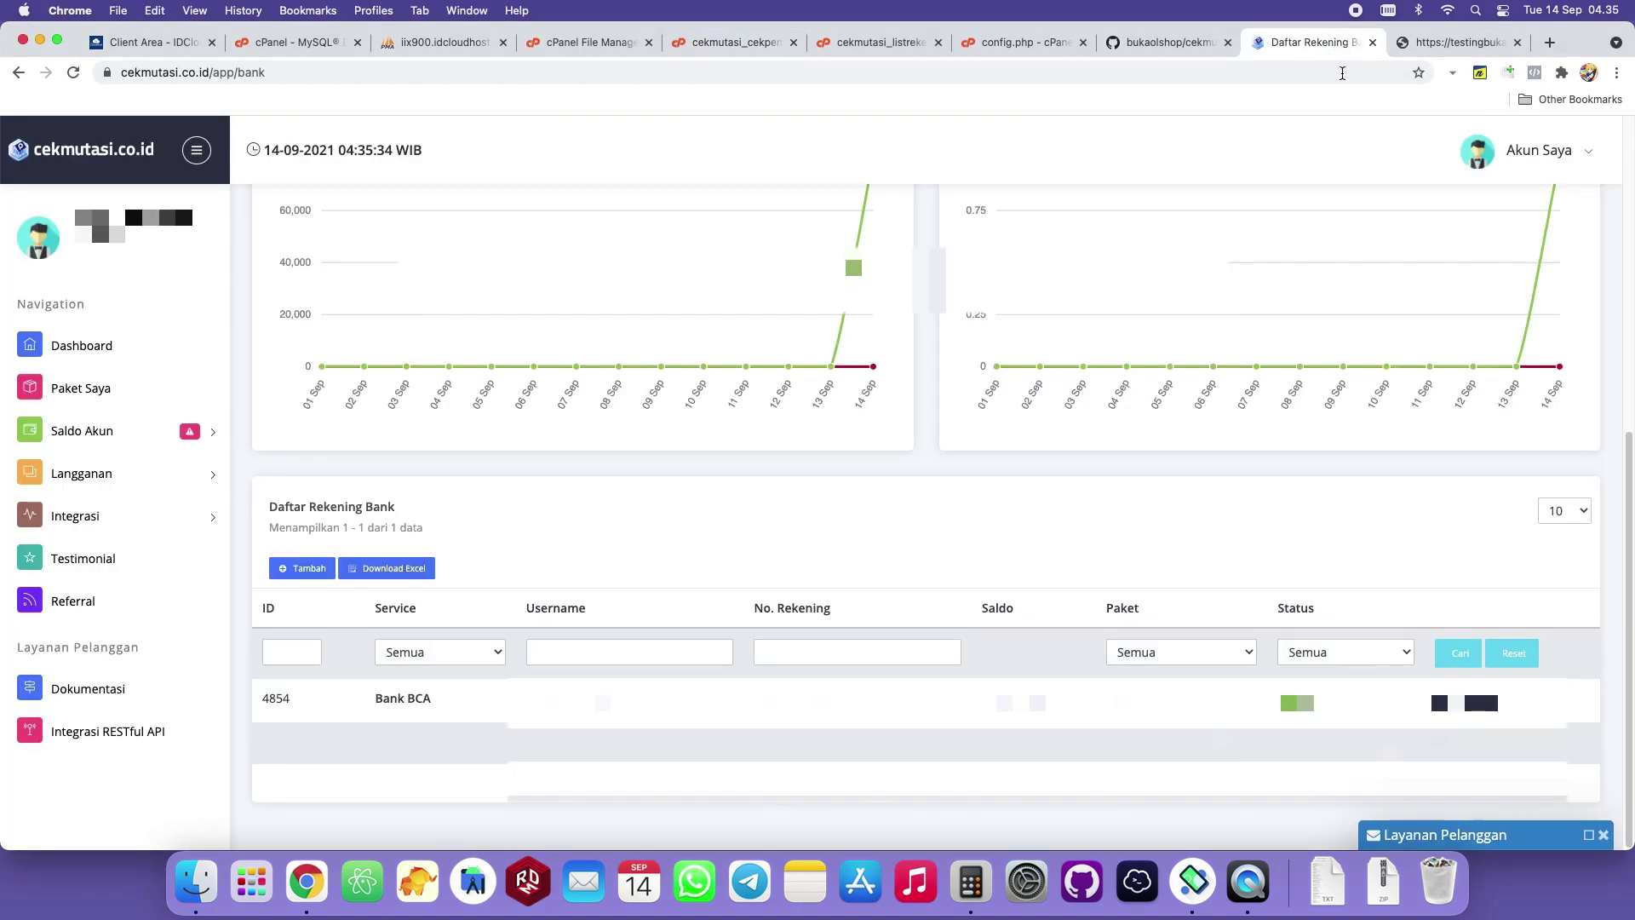
# Check the BCA account's current mutations, close them, and reload the bank account page.
pyautogui.click(1483, 702)
pyautogui.click(1490, 645)
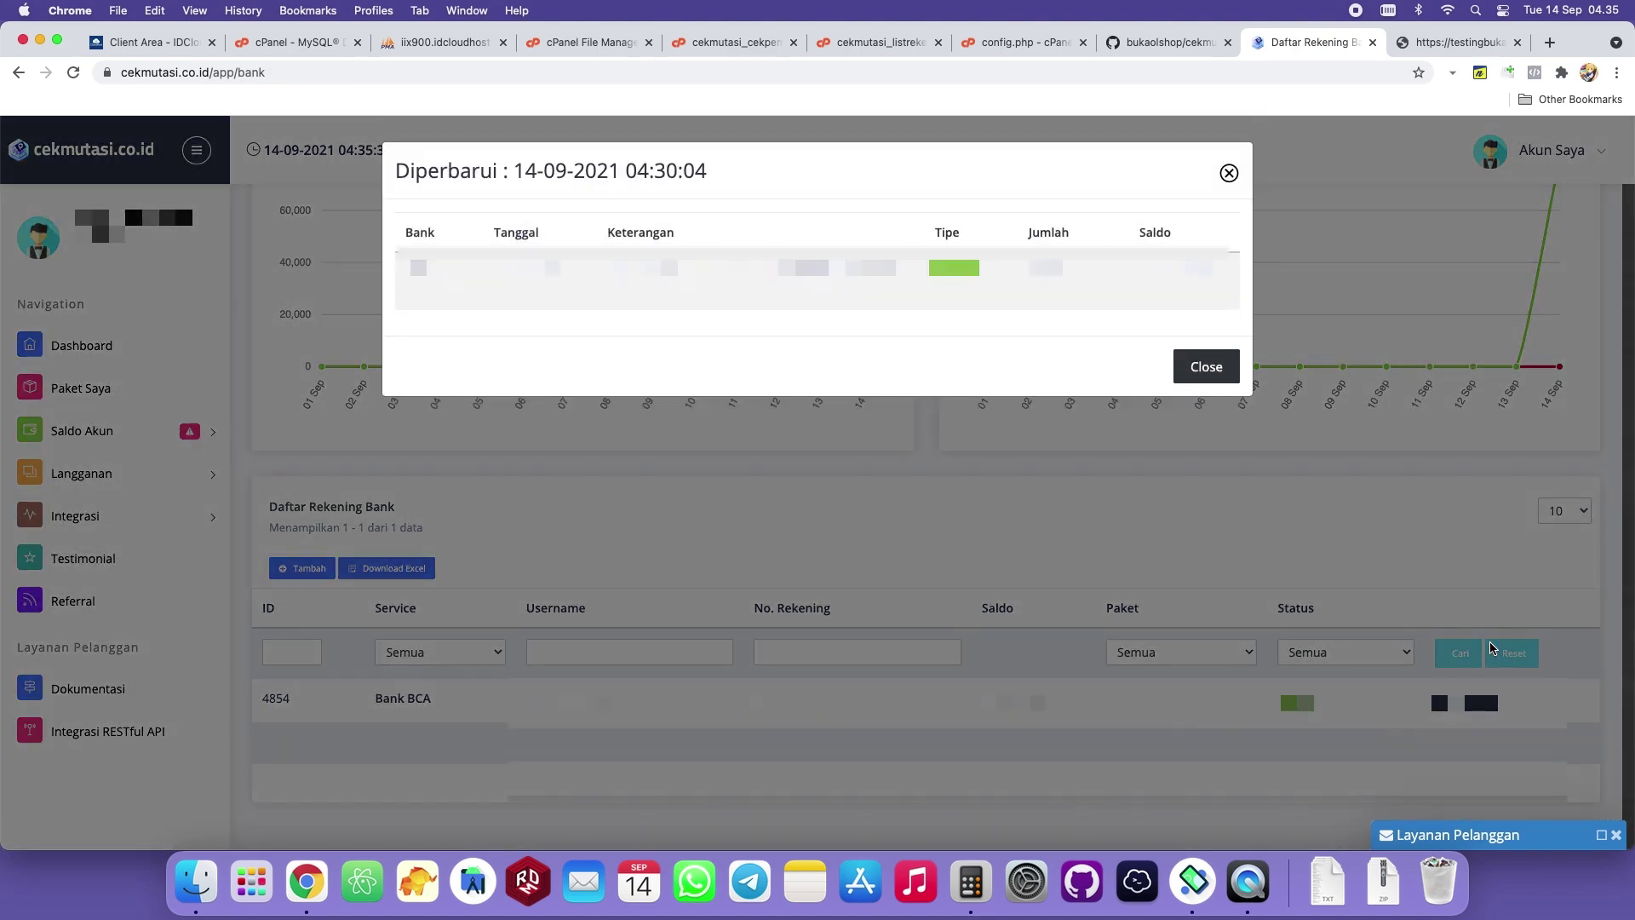
pyautogui.click(1204, 363)
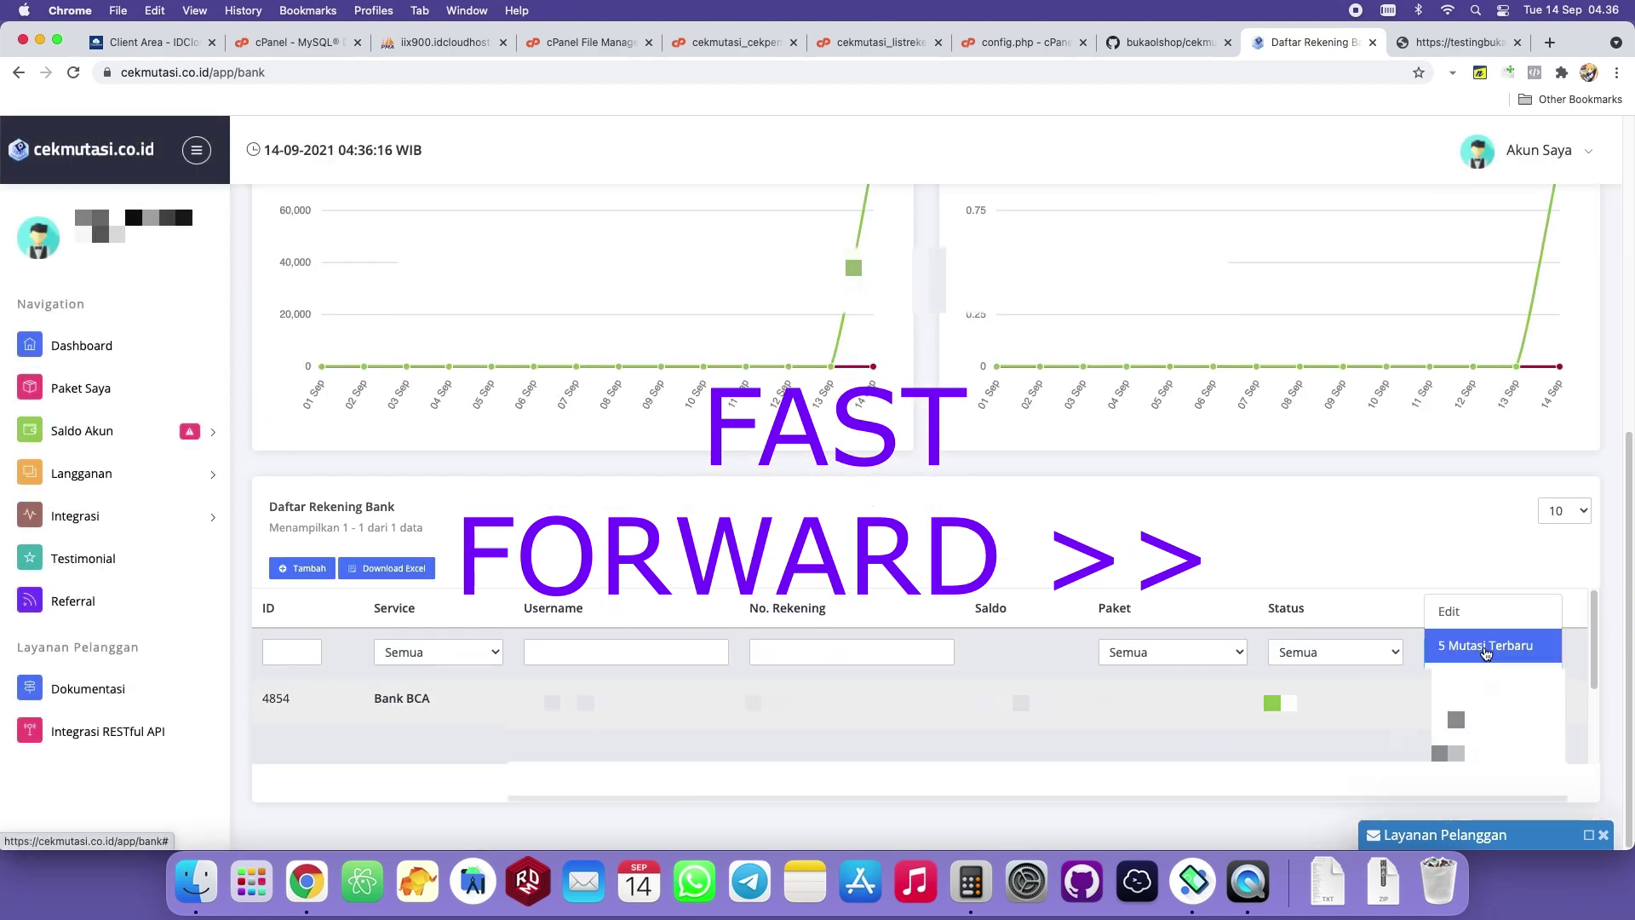
pyautogui.click(1482, 702)
pyautogui.click(1206, 368)
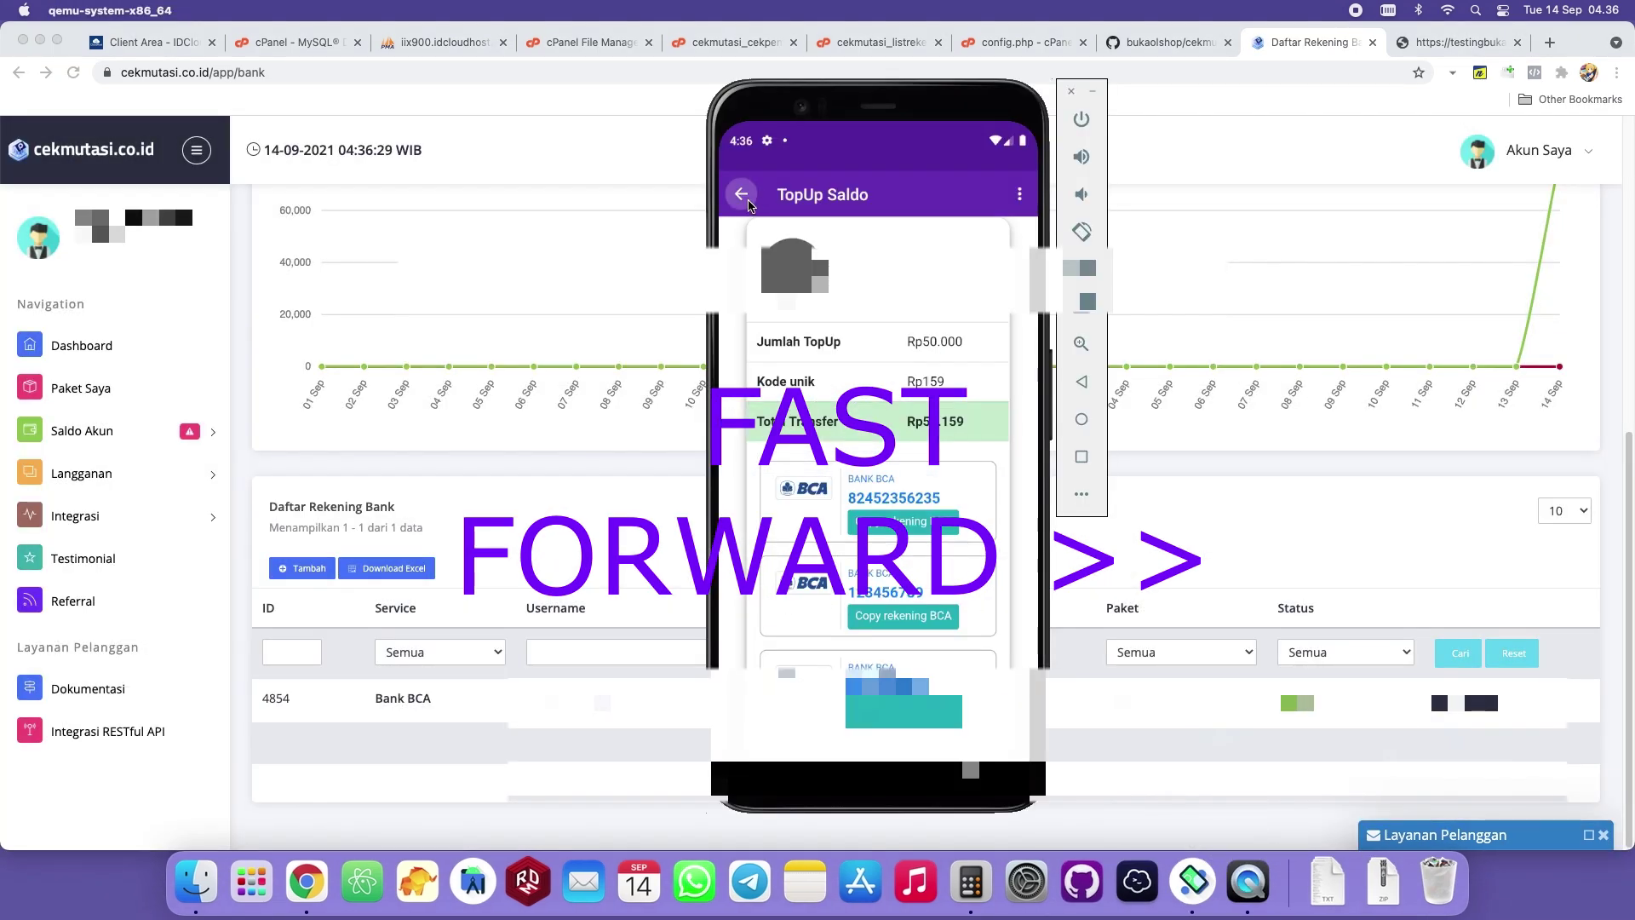
pyautogui.press('super+r')
# Reopen the BCA mutations and inspect the last update time.
pyautogui.click(1481, 703)
pyautogui.click(1478, 647)
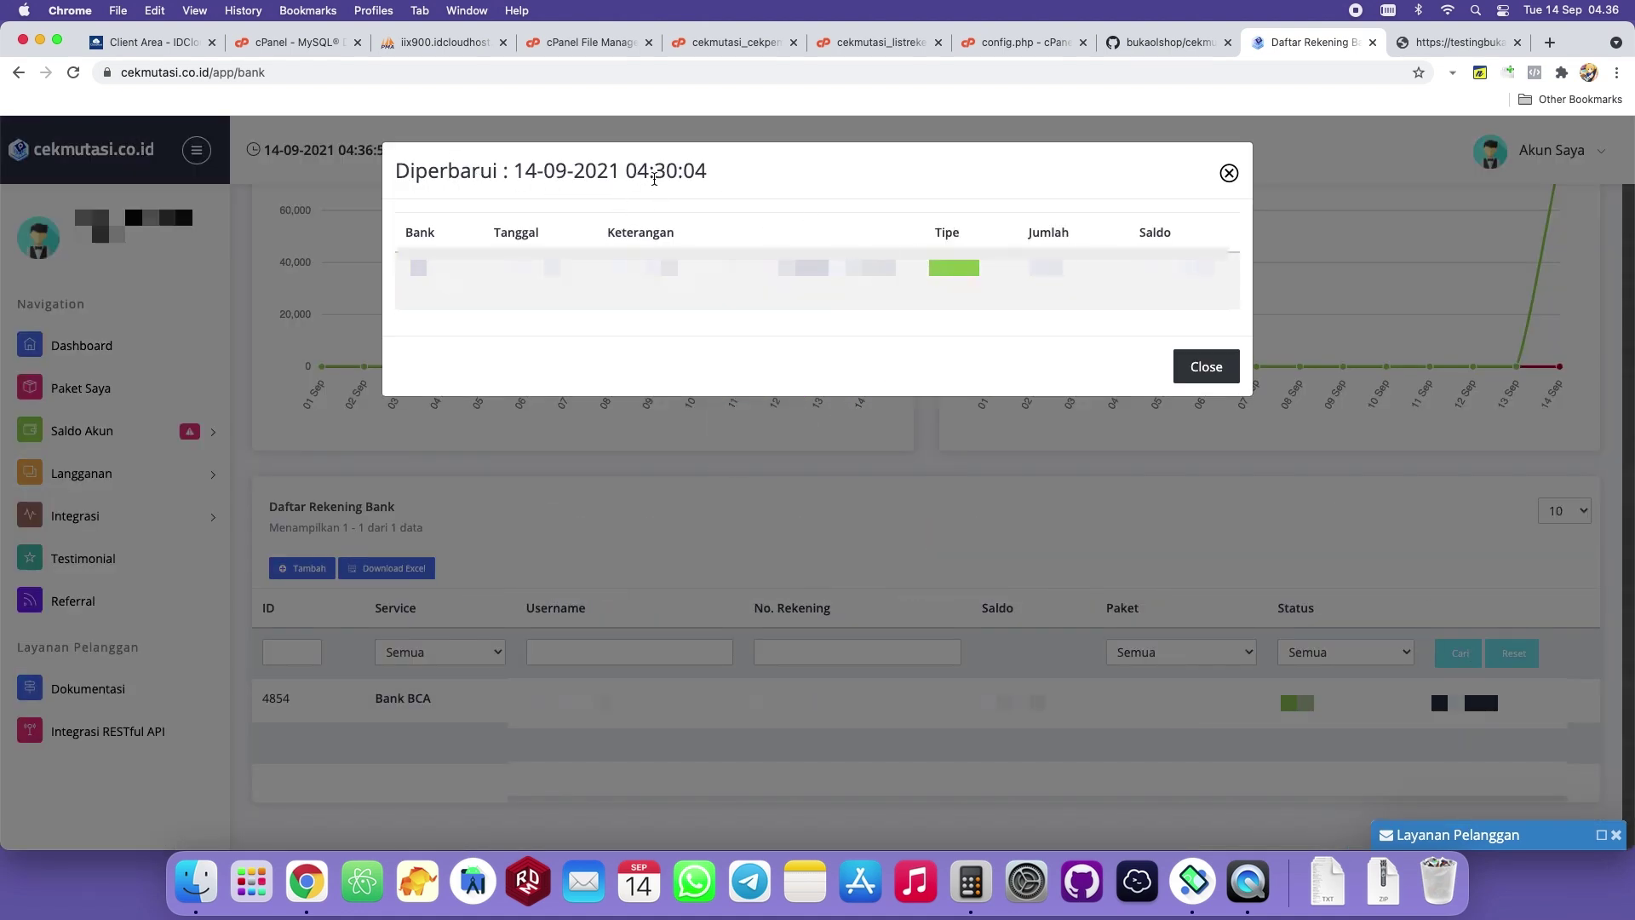
pyautogui.moveTo(643, 170); pyautogui.dragTo(670, 170)
pyautogui.click(670, 170)
pyautogui.doubleClick(662, 171)
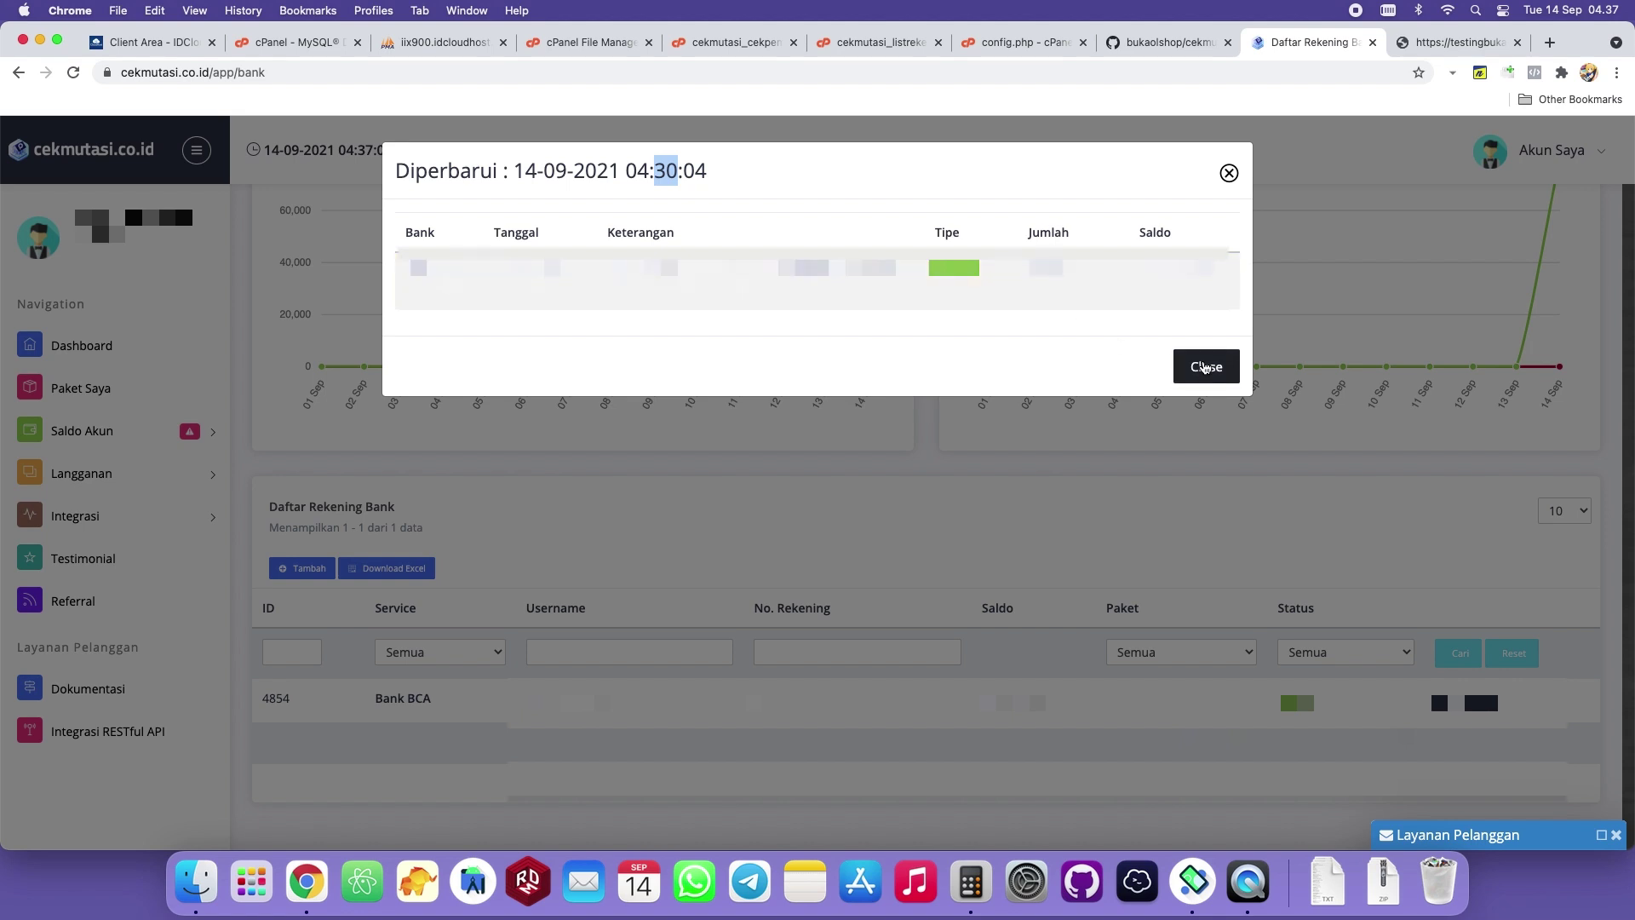
pyautogui.click(987, 182)
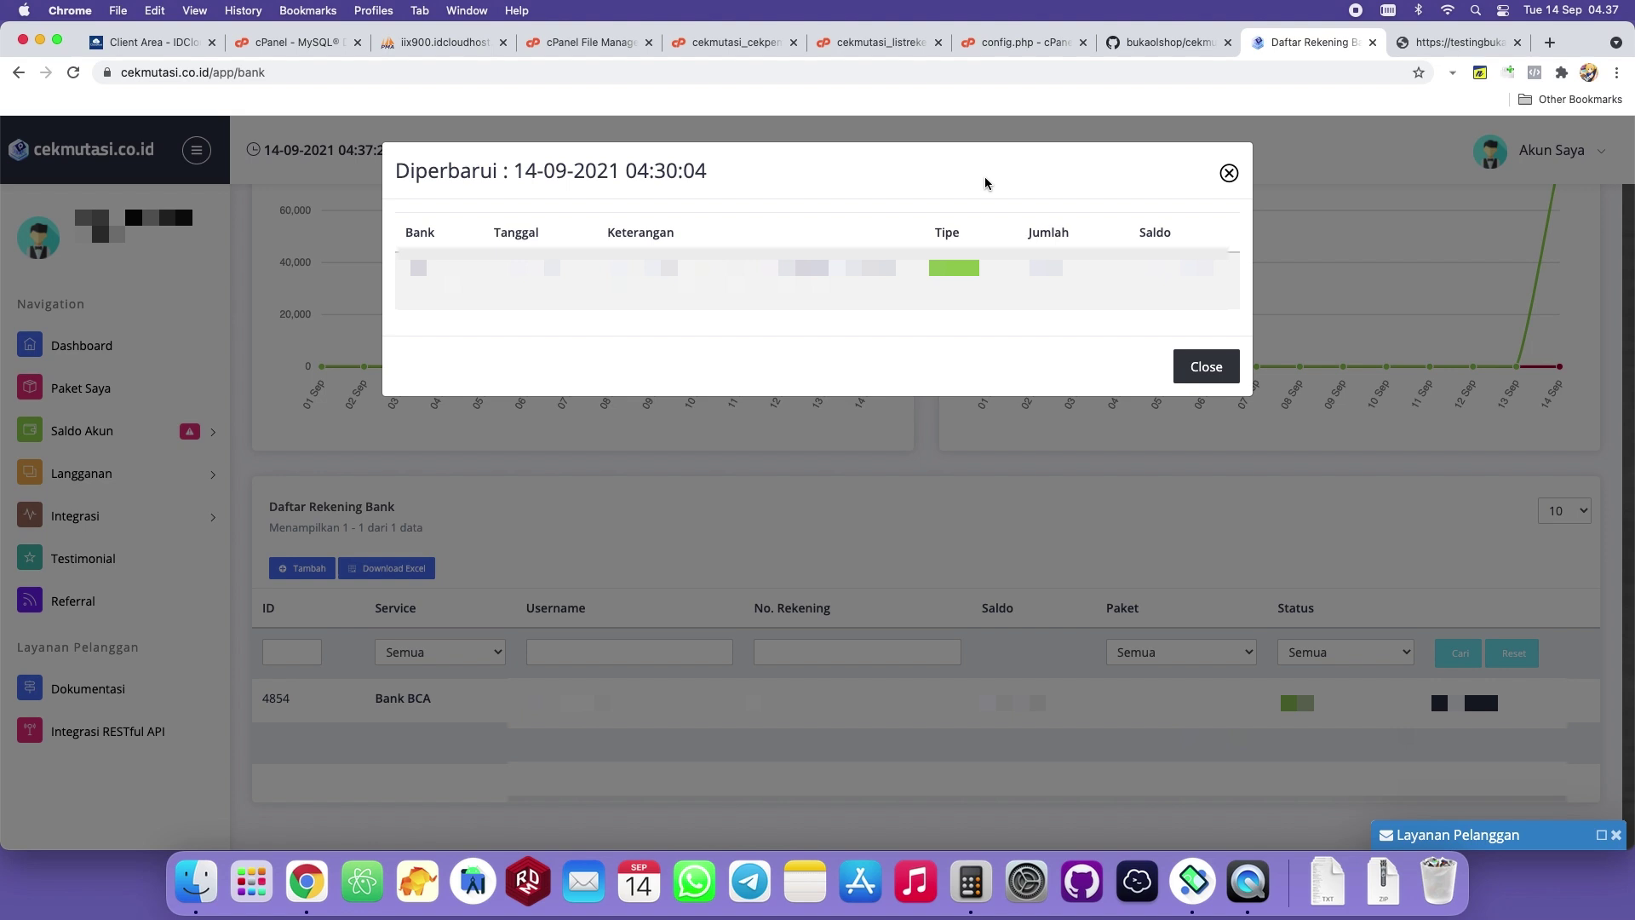
# Reload the mutation list, confirm the 50.159 Kredit transfer, and close it.
pyautogui.click(1481, 703)
pyautogui.click(1453, 647)
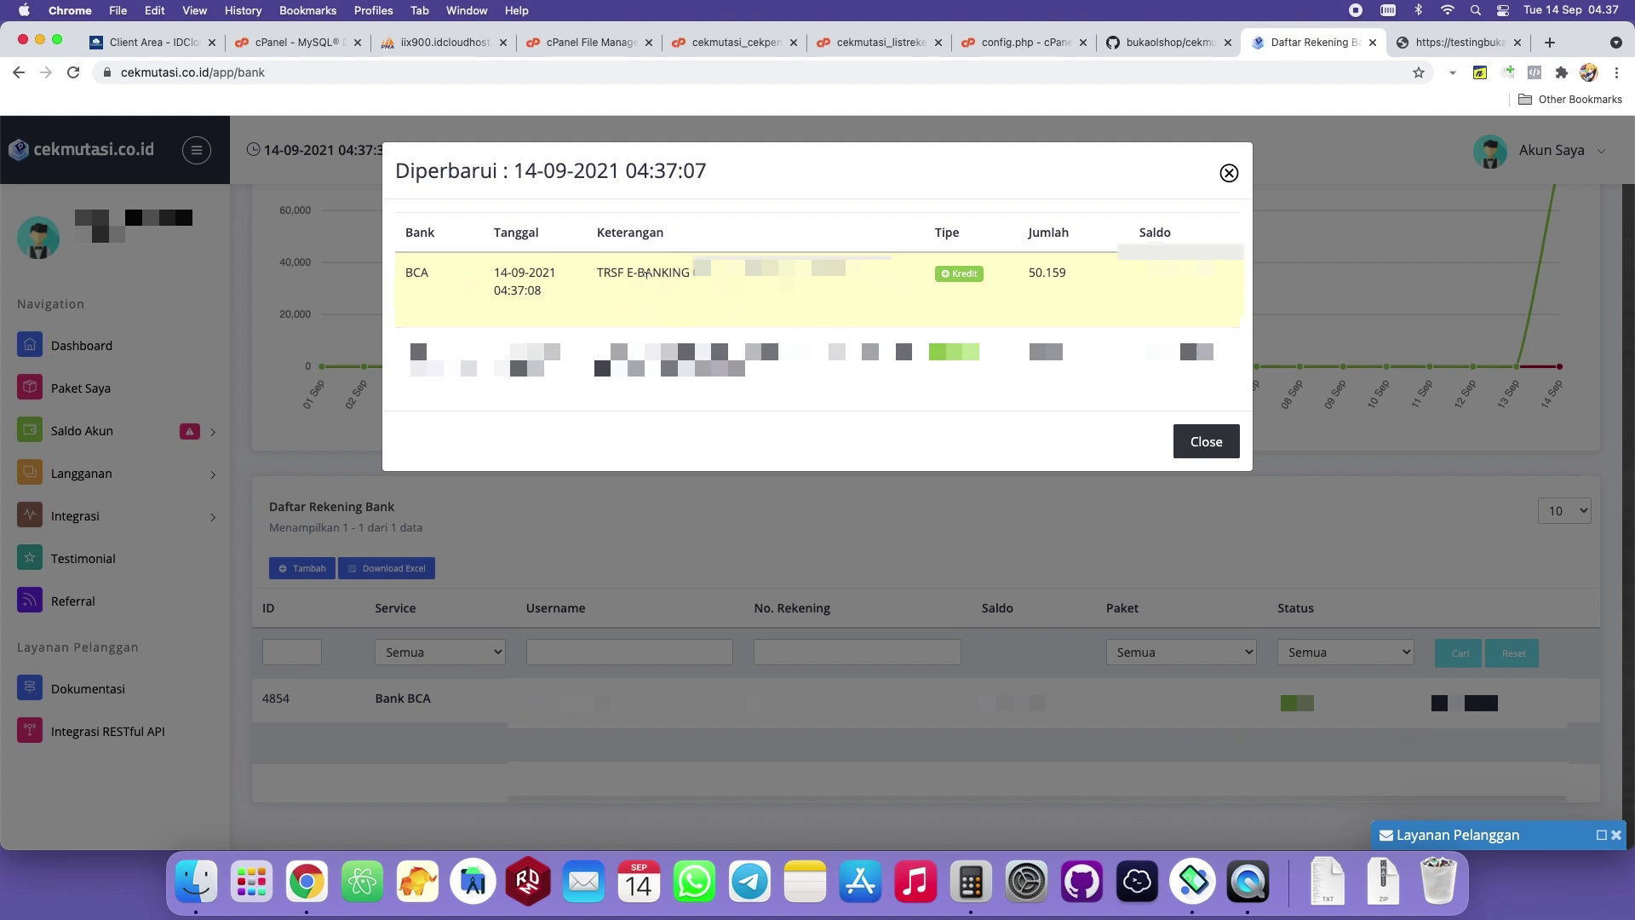
pyautogui.moveTo(599, 272); pyautogui.dragTo(650, 303)
pyautogui.click(892, 275)
pyautogui.moveTo(1031, 272); pyautogui.dragTo(1072, 282)
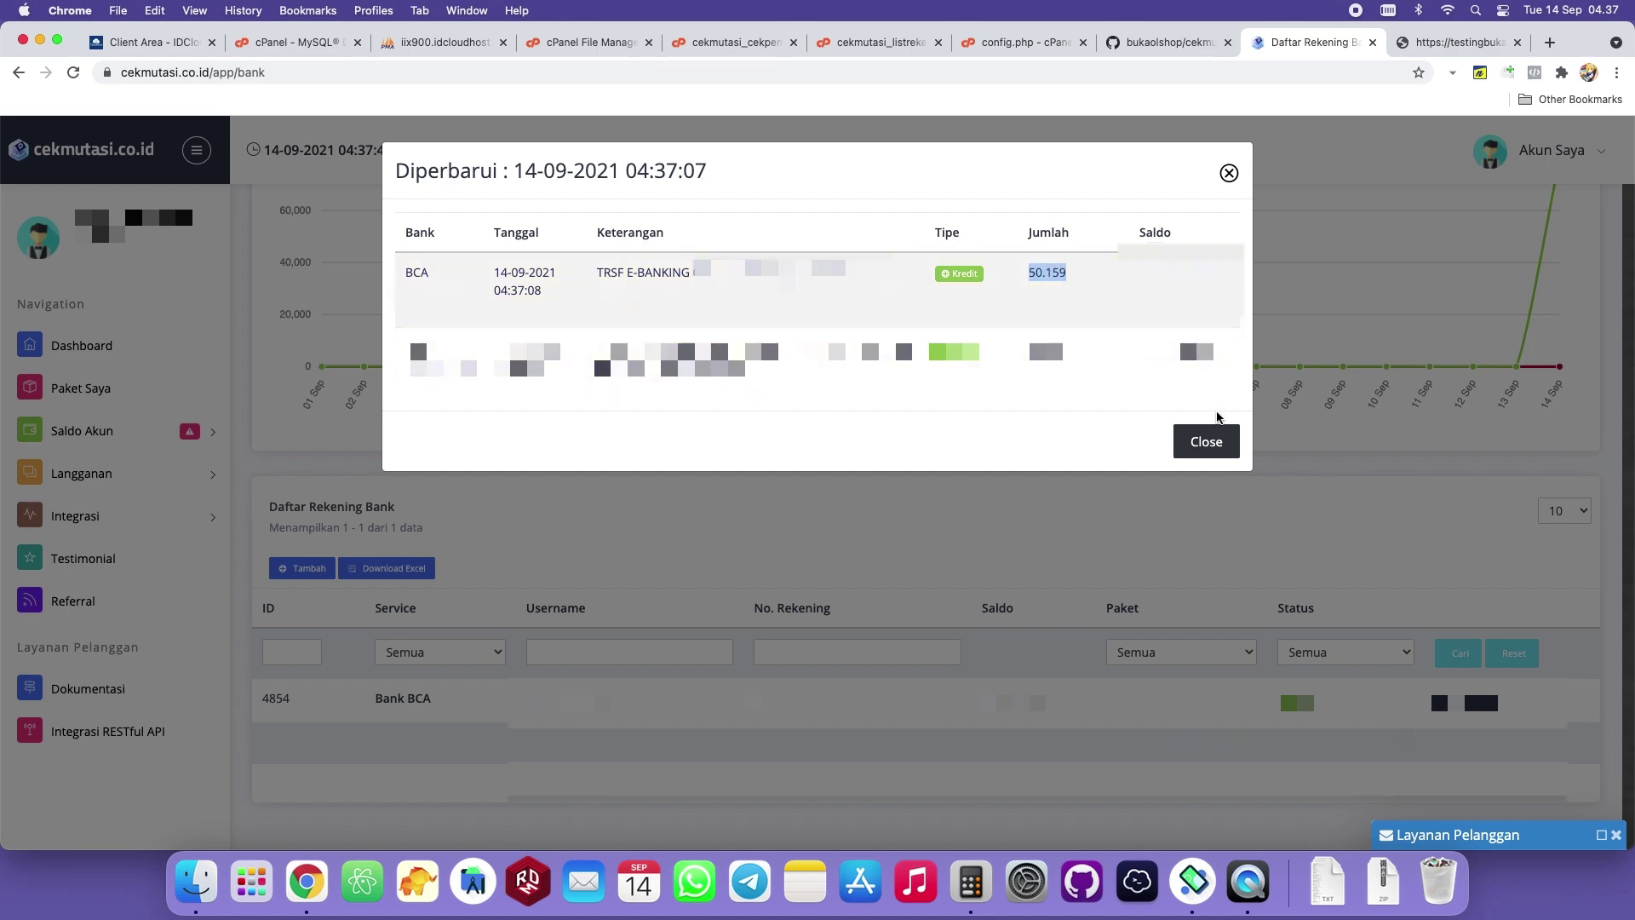
pyautogui.click(1206, 439)
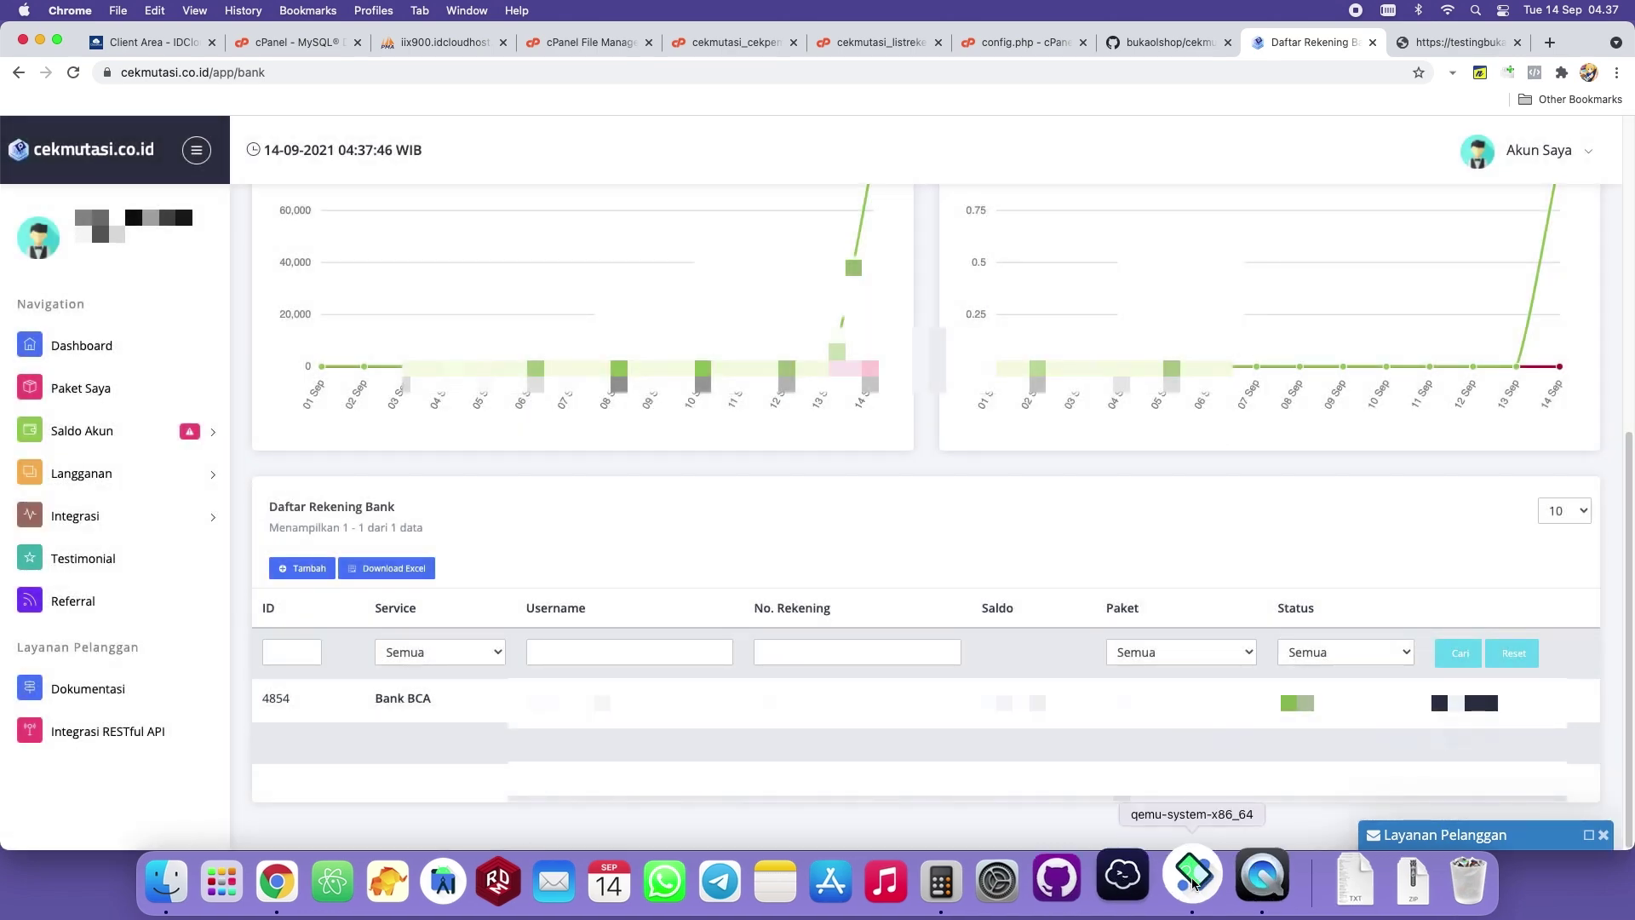
# Launch the bukaOlshop admin app on the emulator.
pyautogui.click(1193, 877)
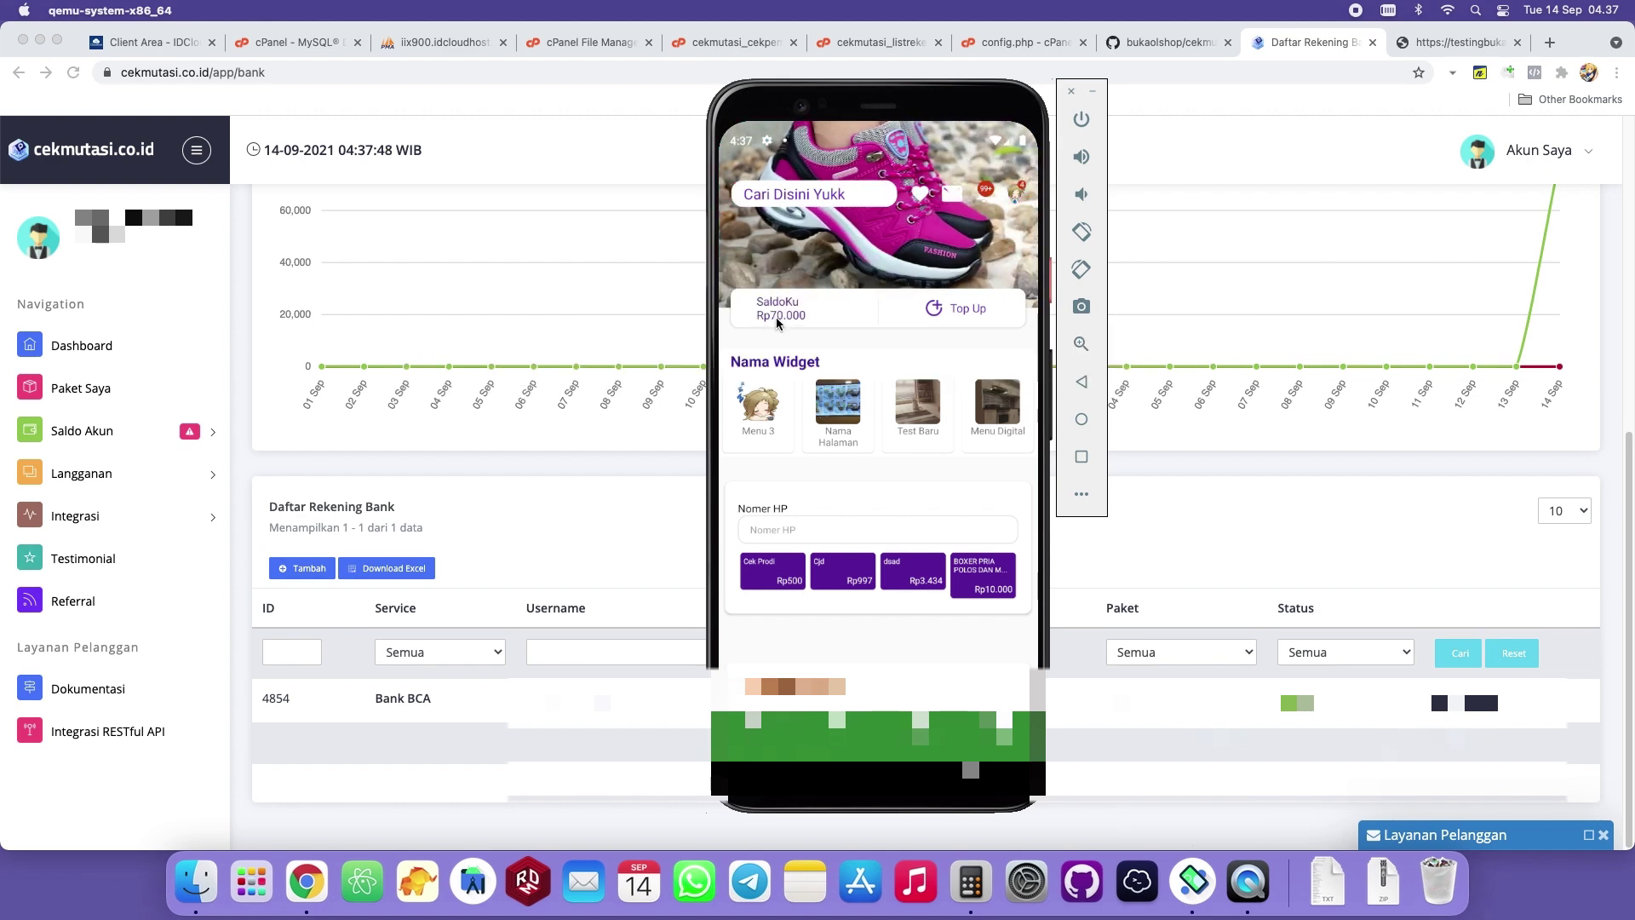
pyautogui.click(1082, 382)
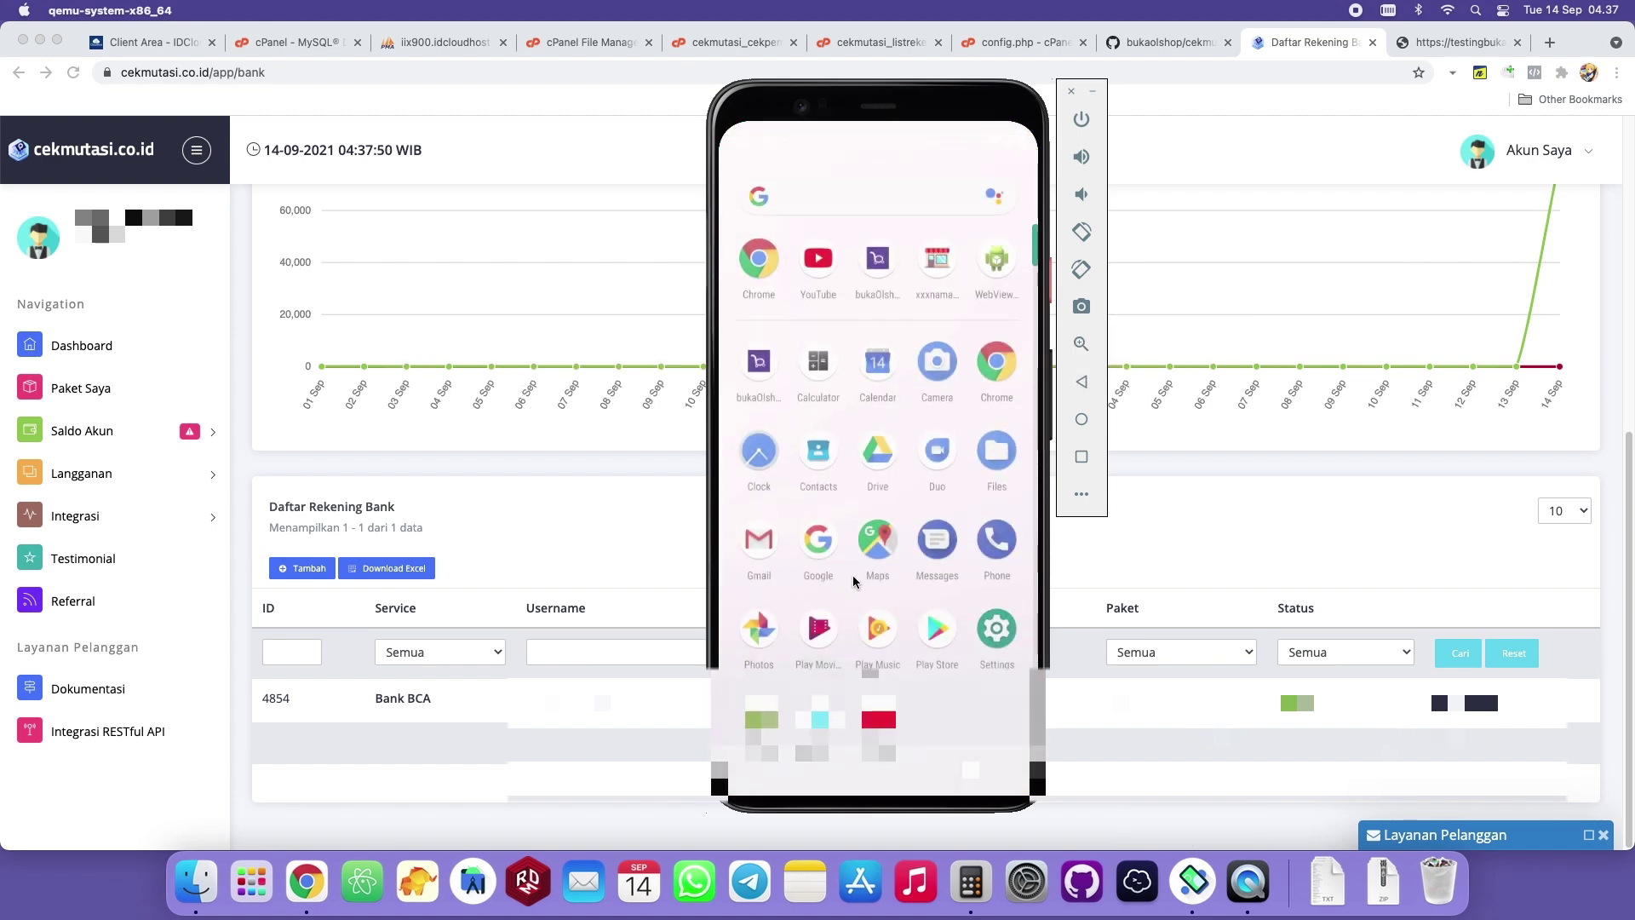
pyautogui.click(879, 720)
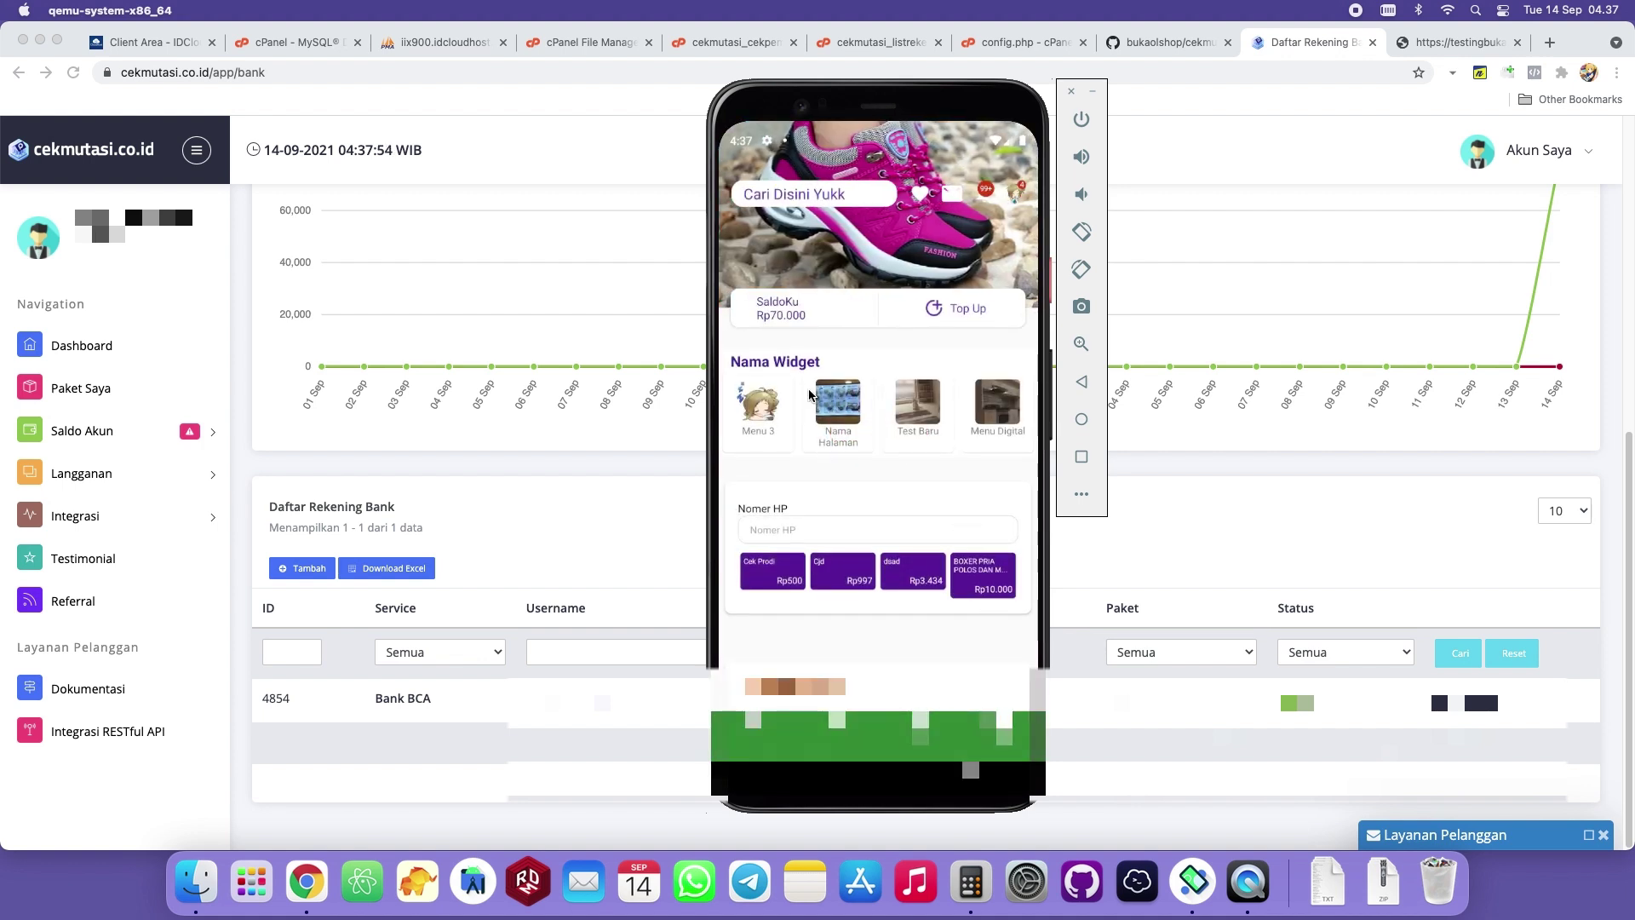
pyautogui.click(1083, 383)
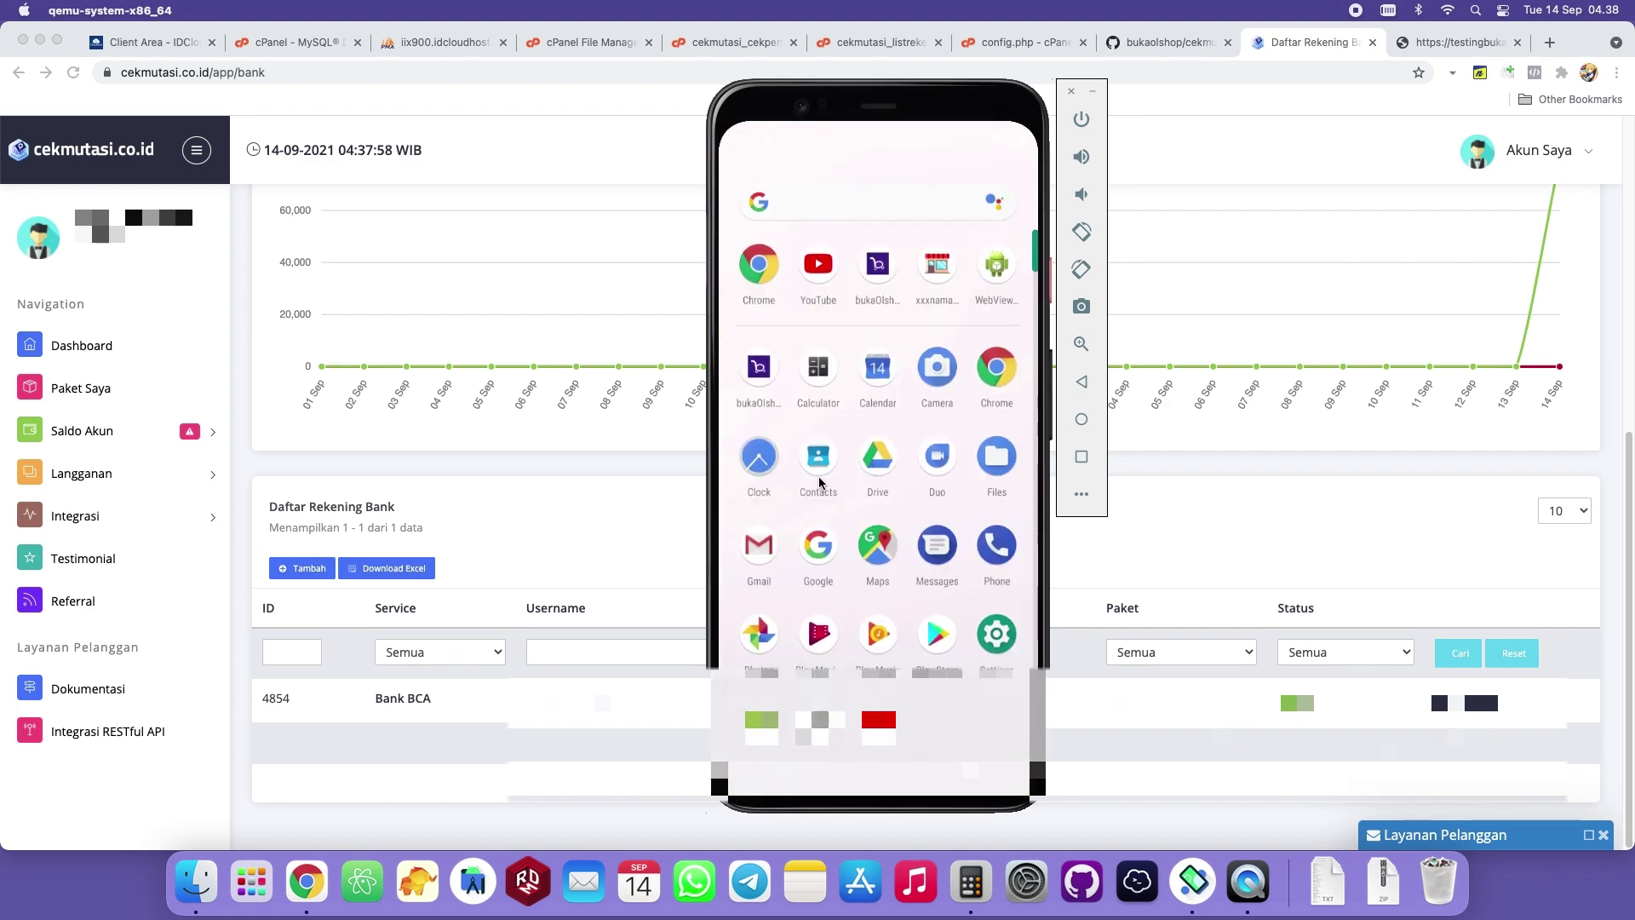
pyautogui.click(761, 373)
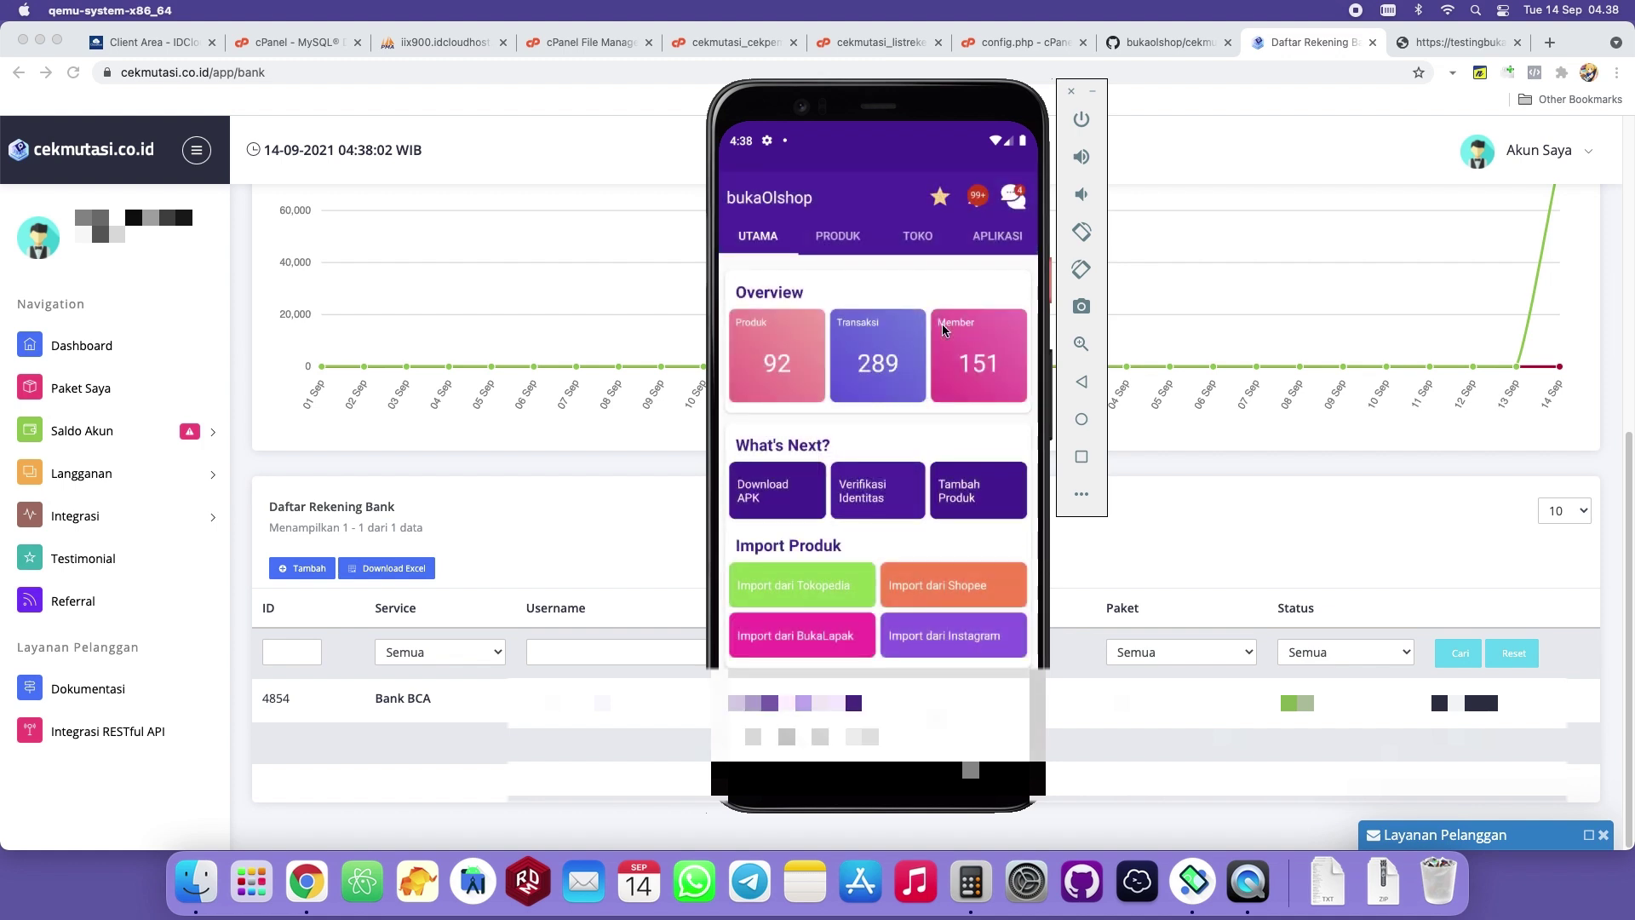
# Open the member's Riwayat Saldo showing the Rp50.159 API topup, then return to the app list.
pyautogui.click(929, 233)
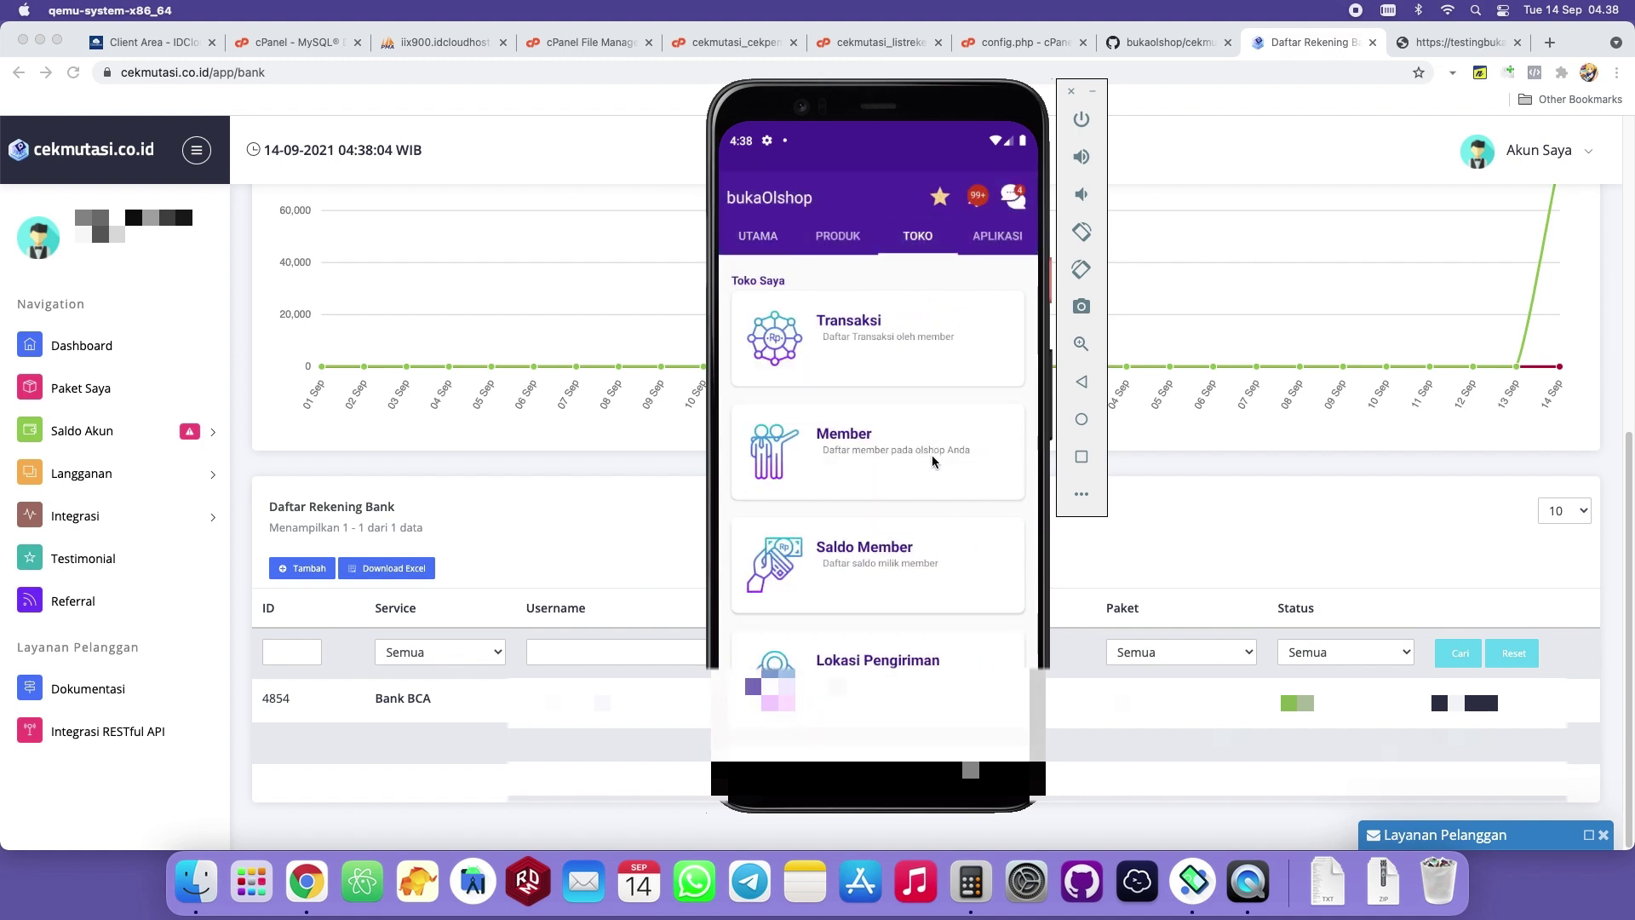
pyautogui.click(946, 460)
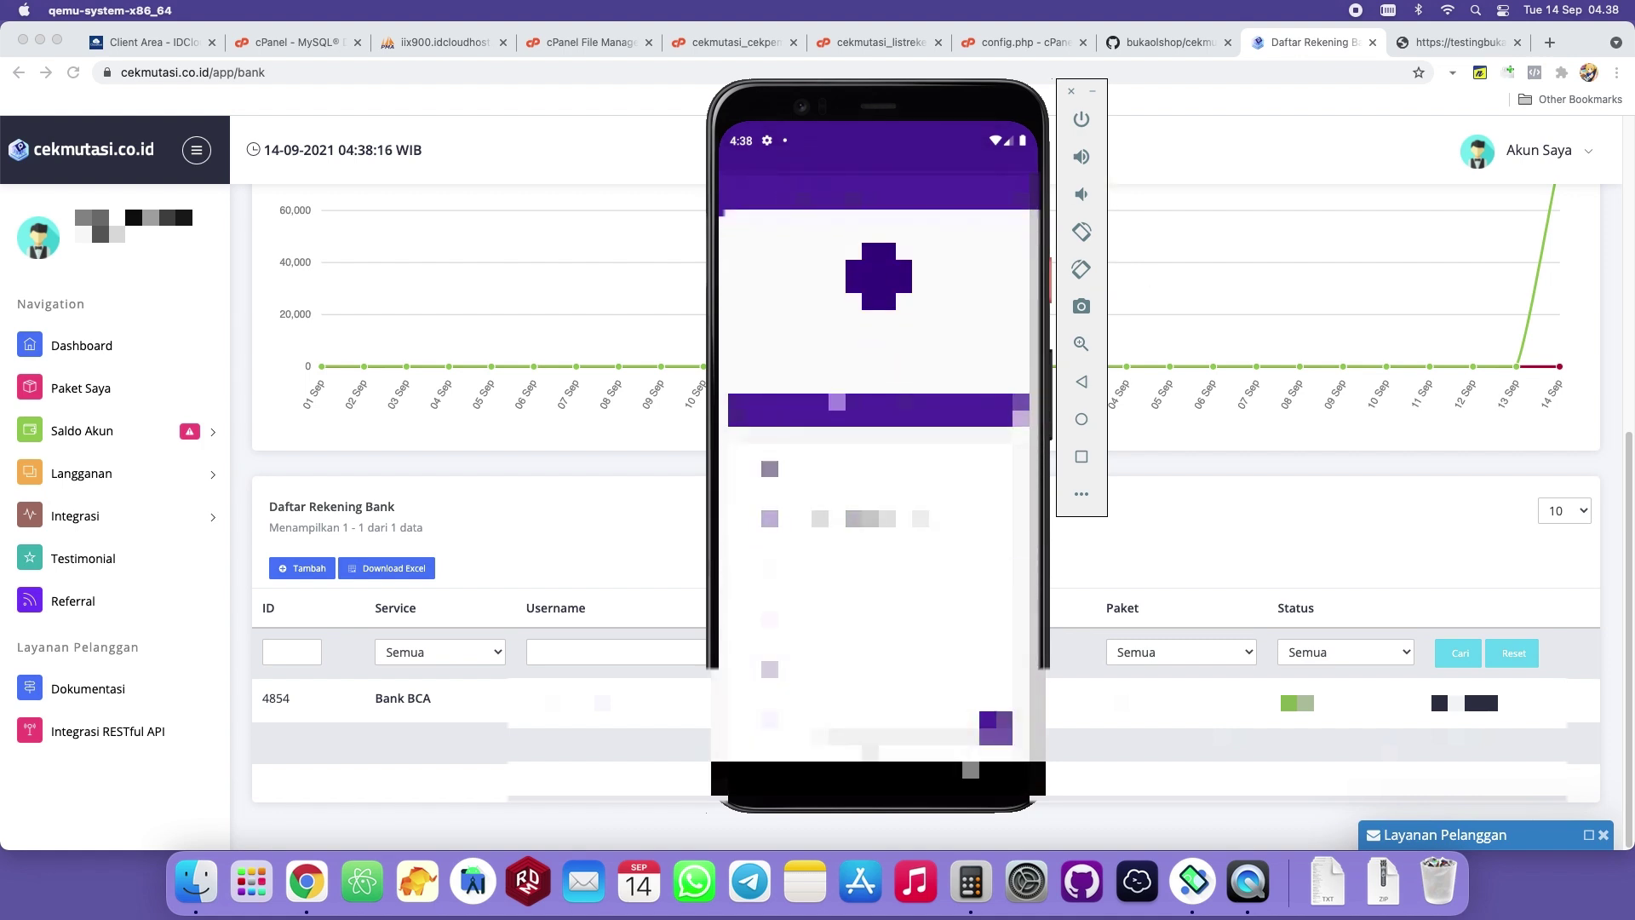
pyautogui.click(1019, 194)
pyautogui.click(983, 203)
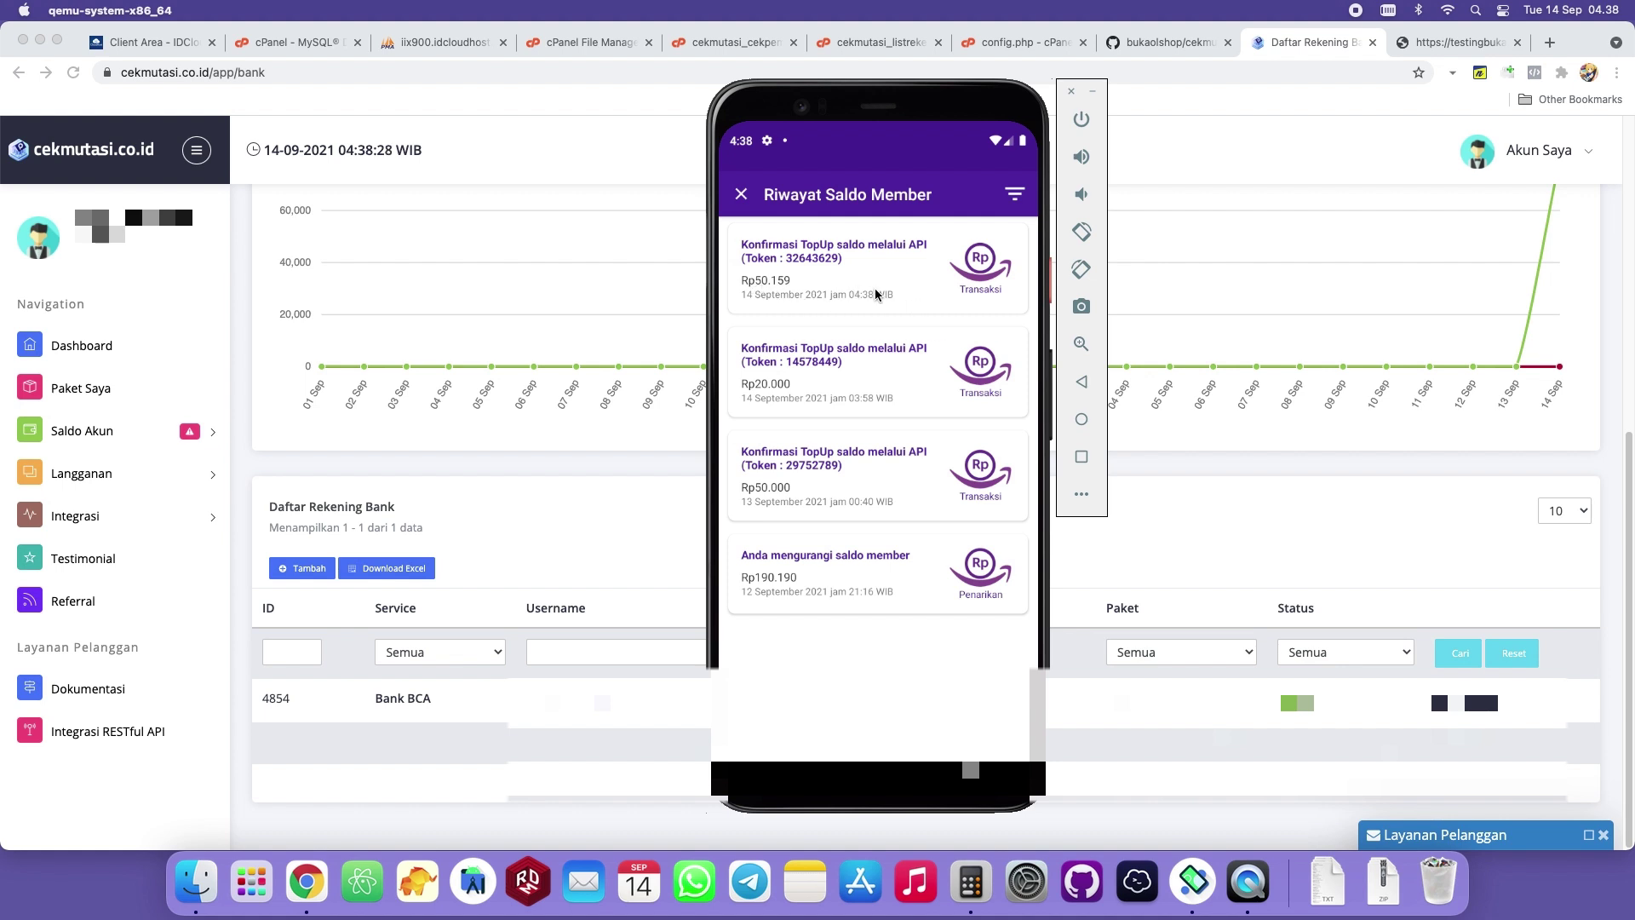
pyautogui.click(1082, 419)
pyautogui.moveTo(869, 647); pyautogui.dragTo(866, 405)
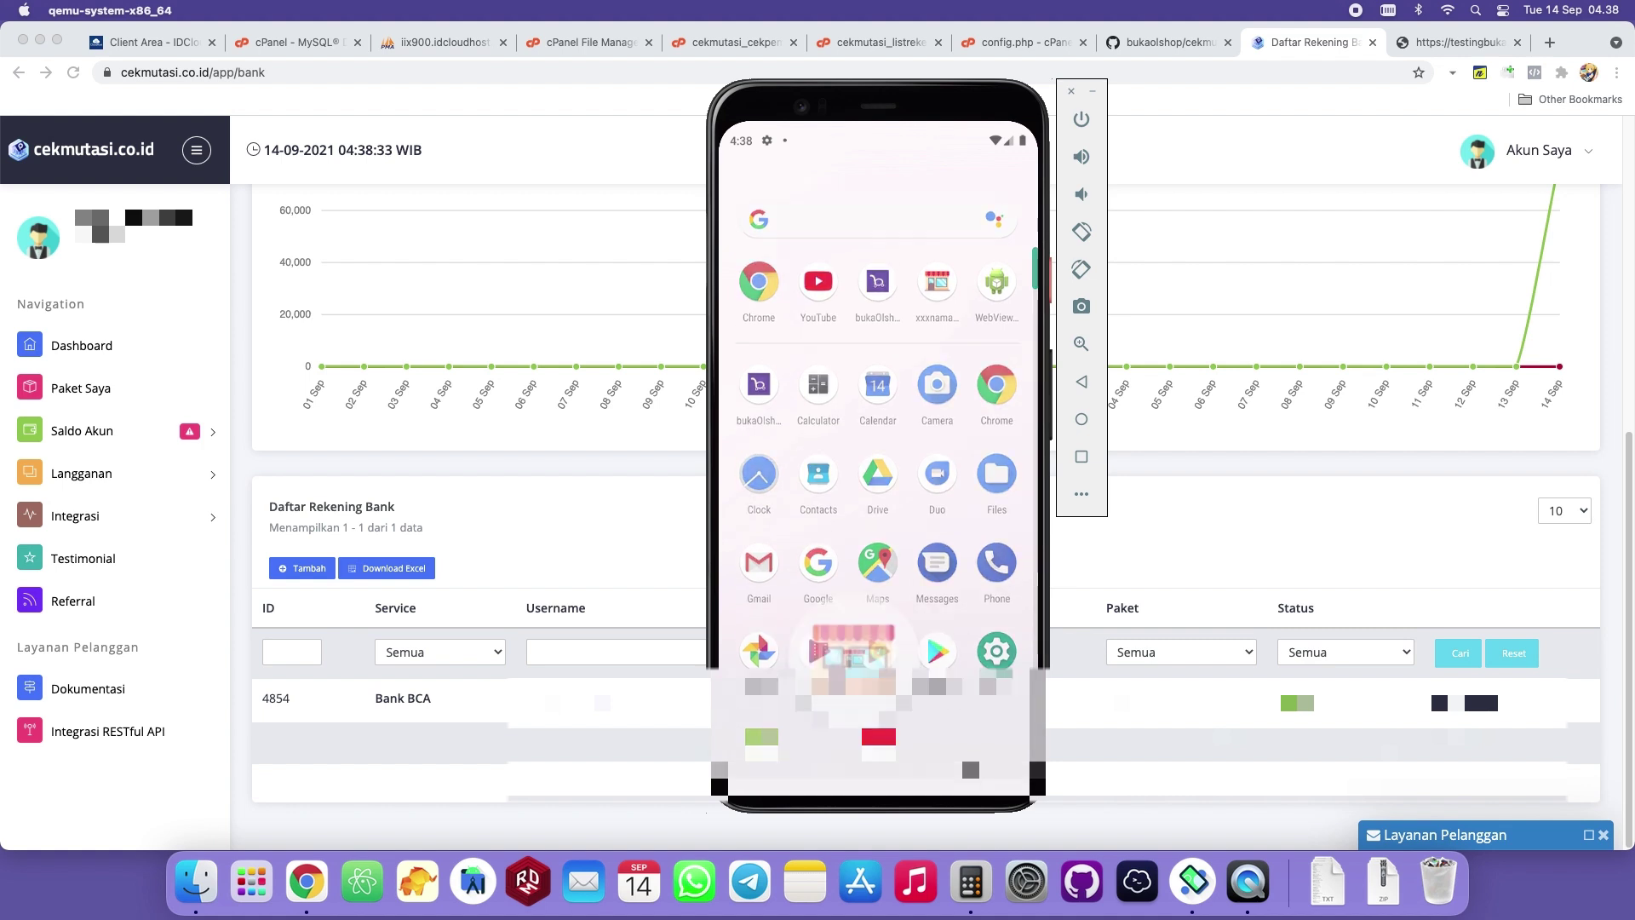
# Launch the shop app and compare SaldoKu's Rp120.159 against the calculator's 120159.
pyautogui.click(937, 264)
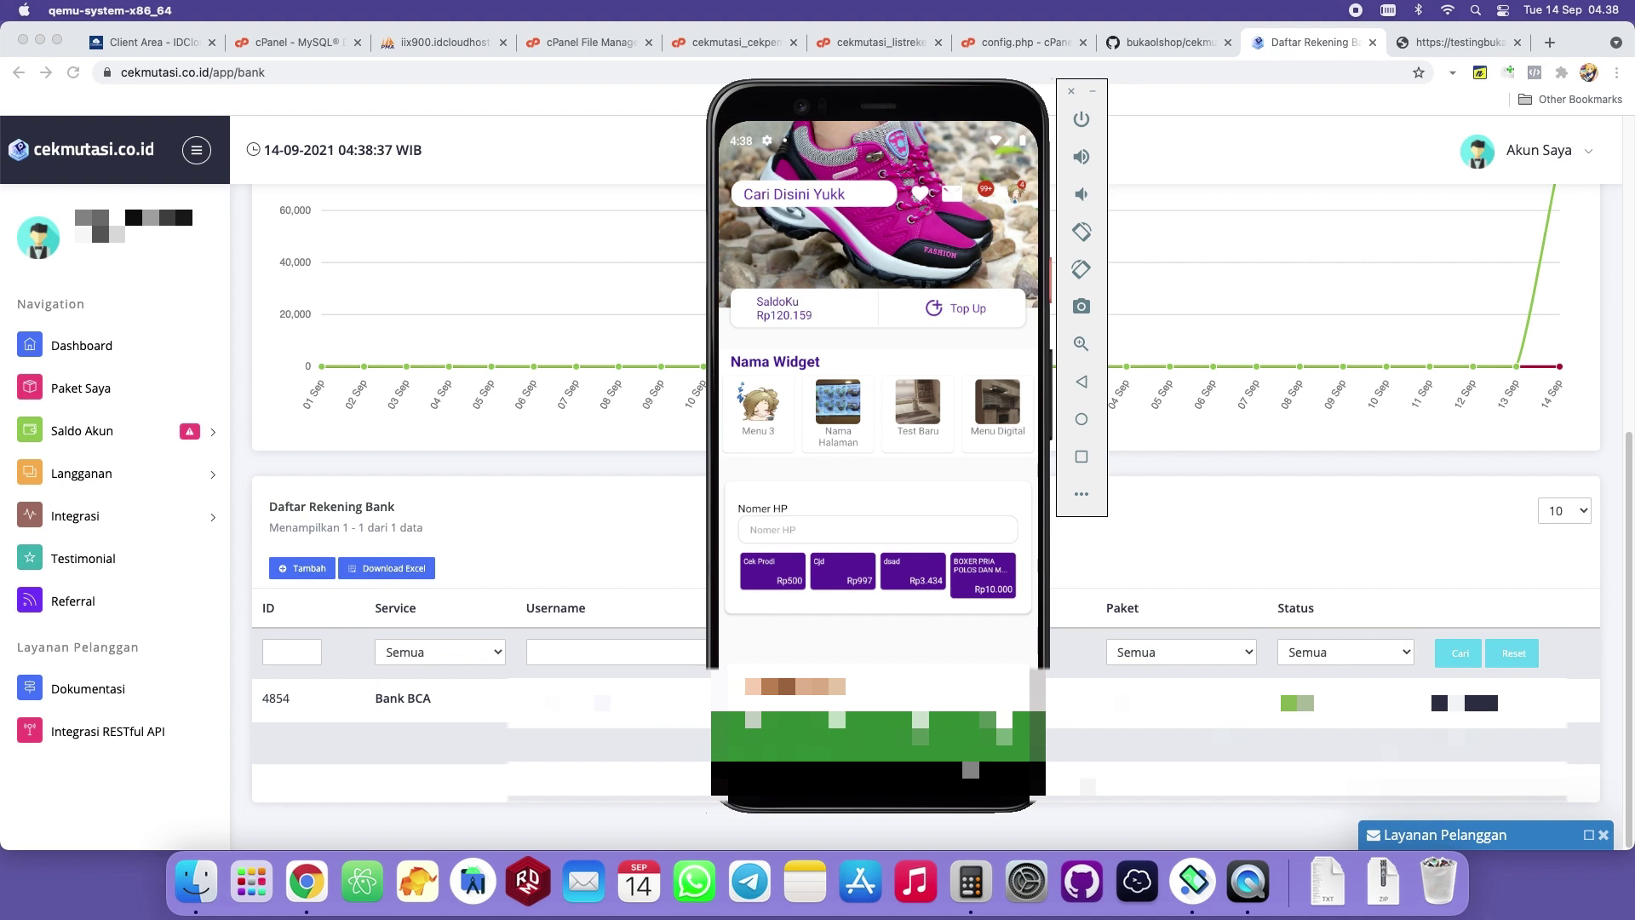
pyautogui.click(971, 882)
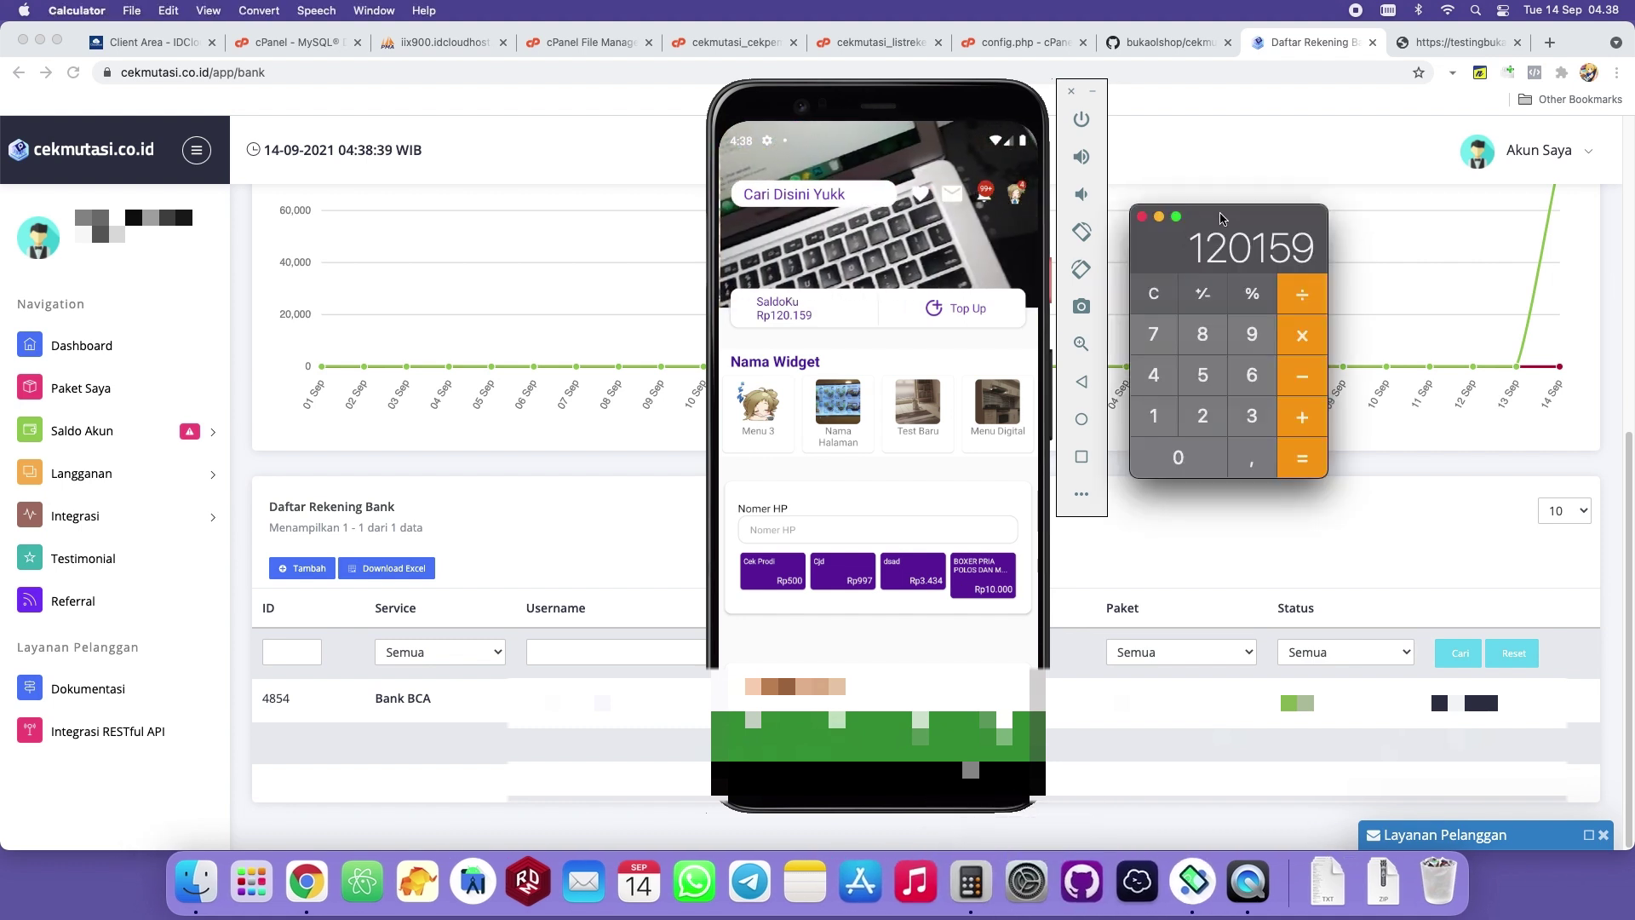
pyautogui.moveTo(1227, 217); pyautogui.dragTo(954, 256)
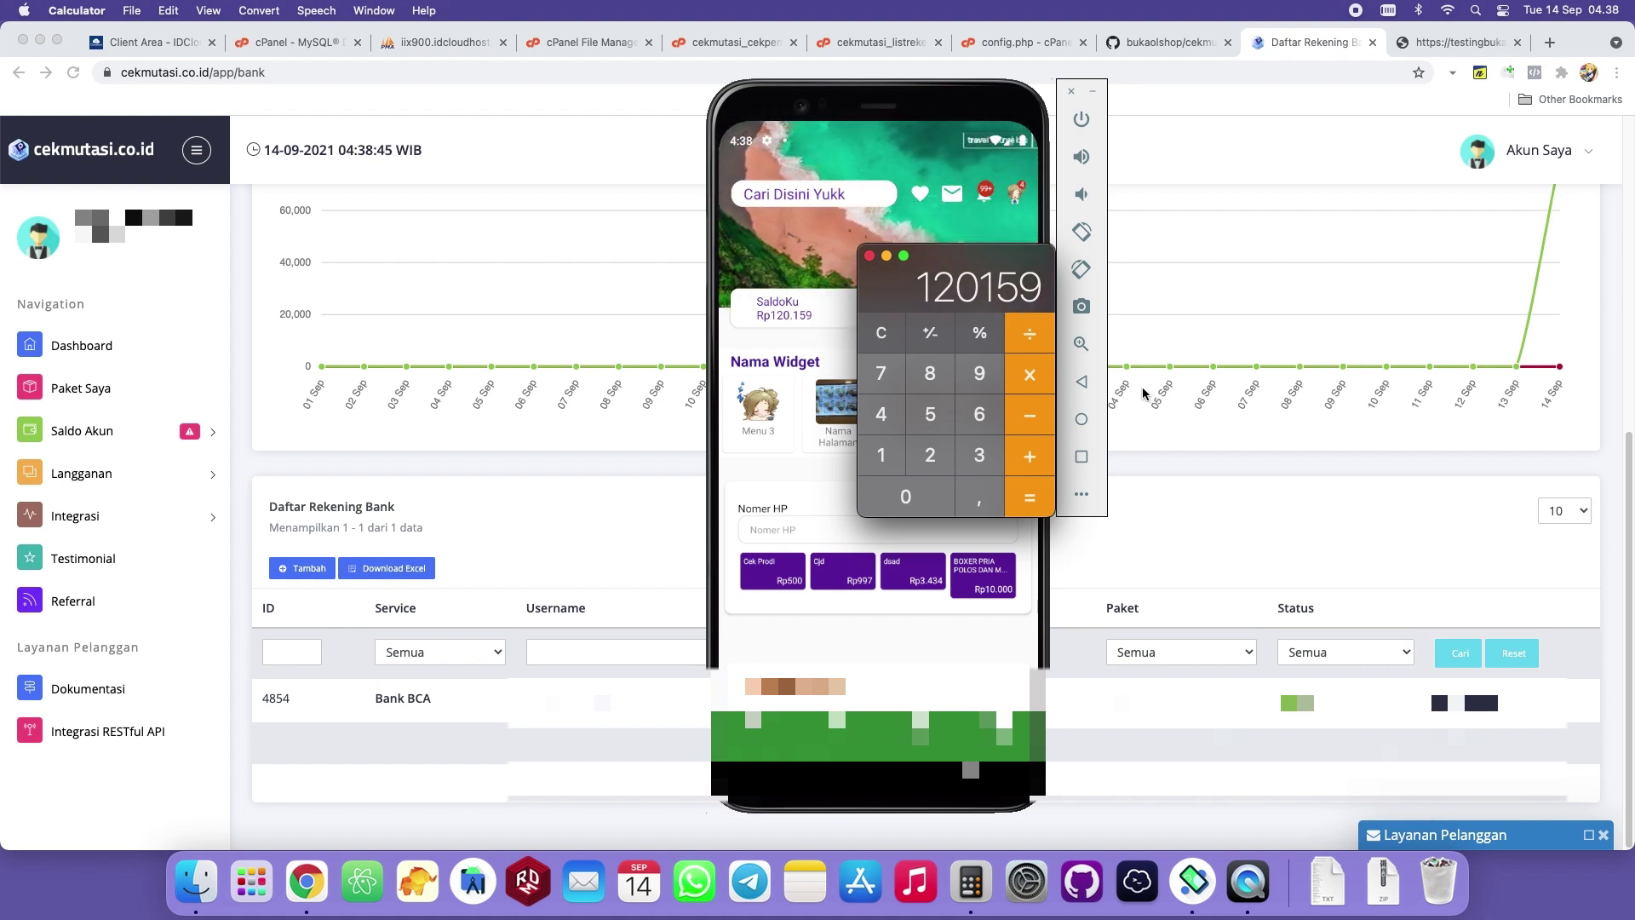
pyautogui.click(808, 334)
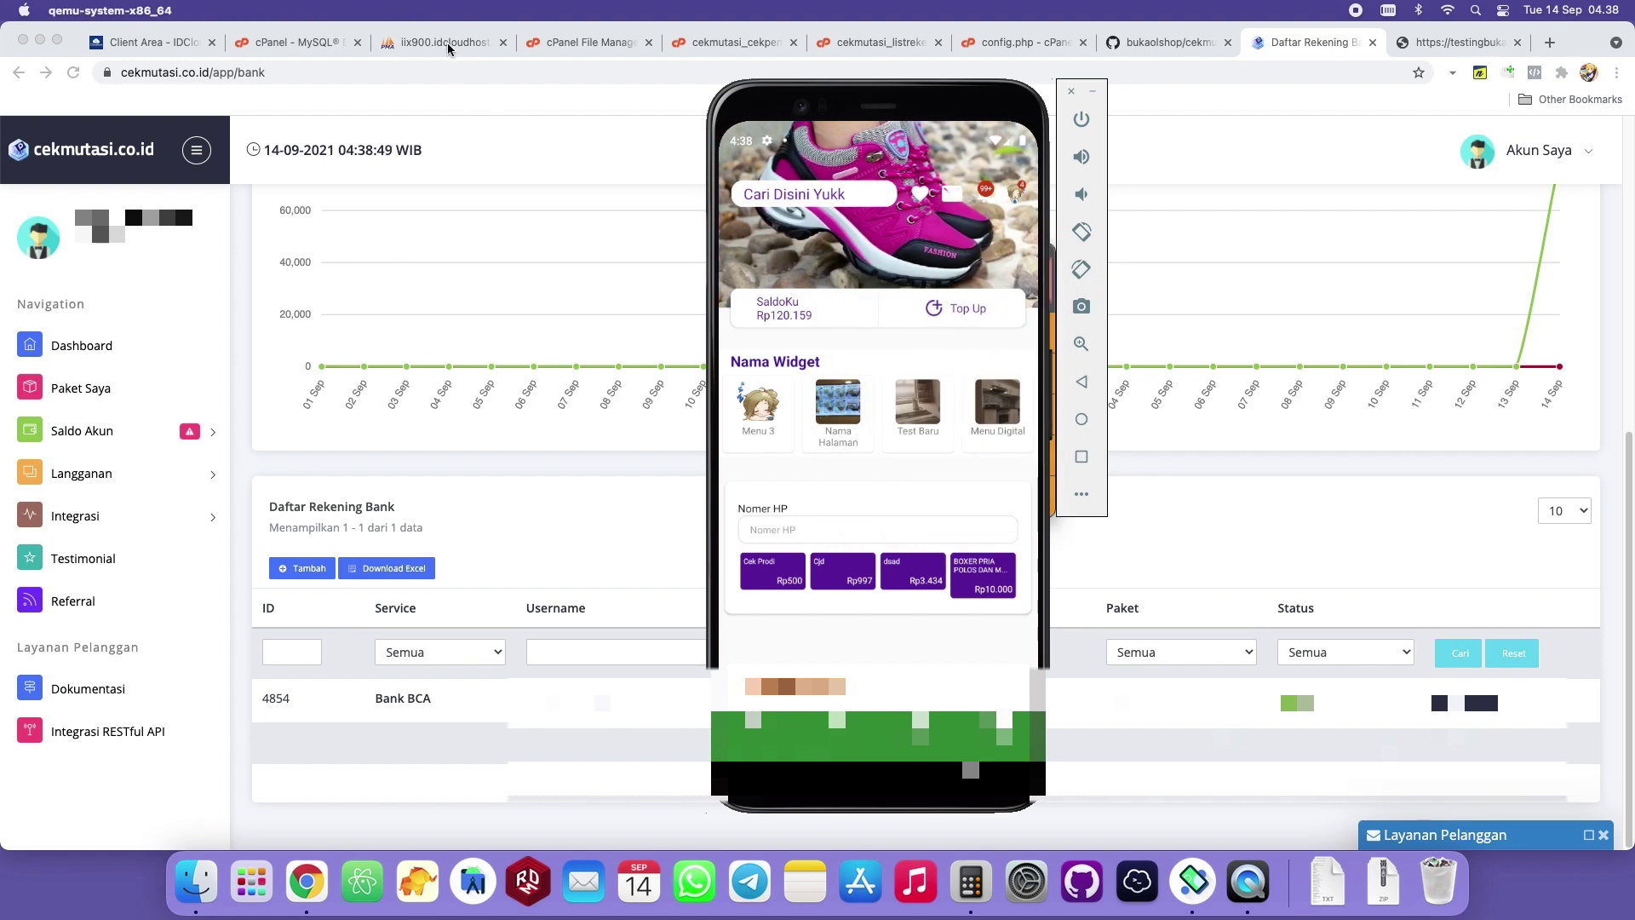
# Refresh the phpMyAdmin data_topup table to see the 50159 row marked paid.
pyautogui.click(448, 45)
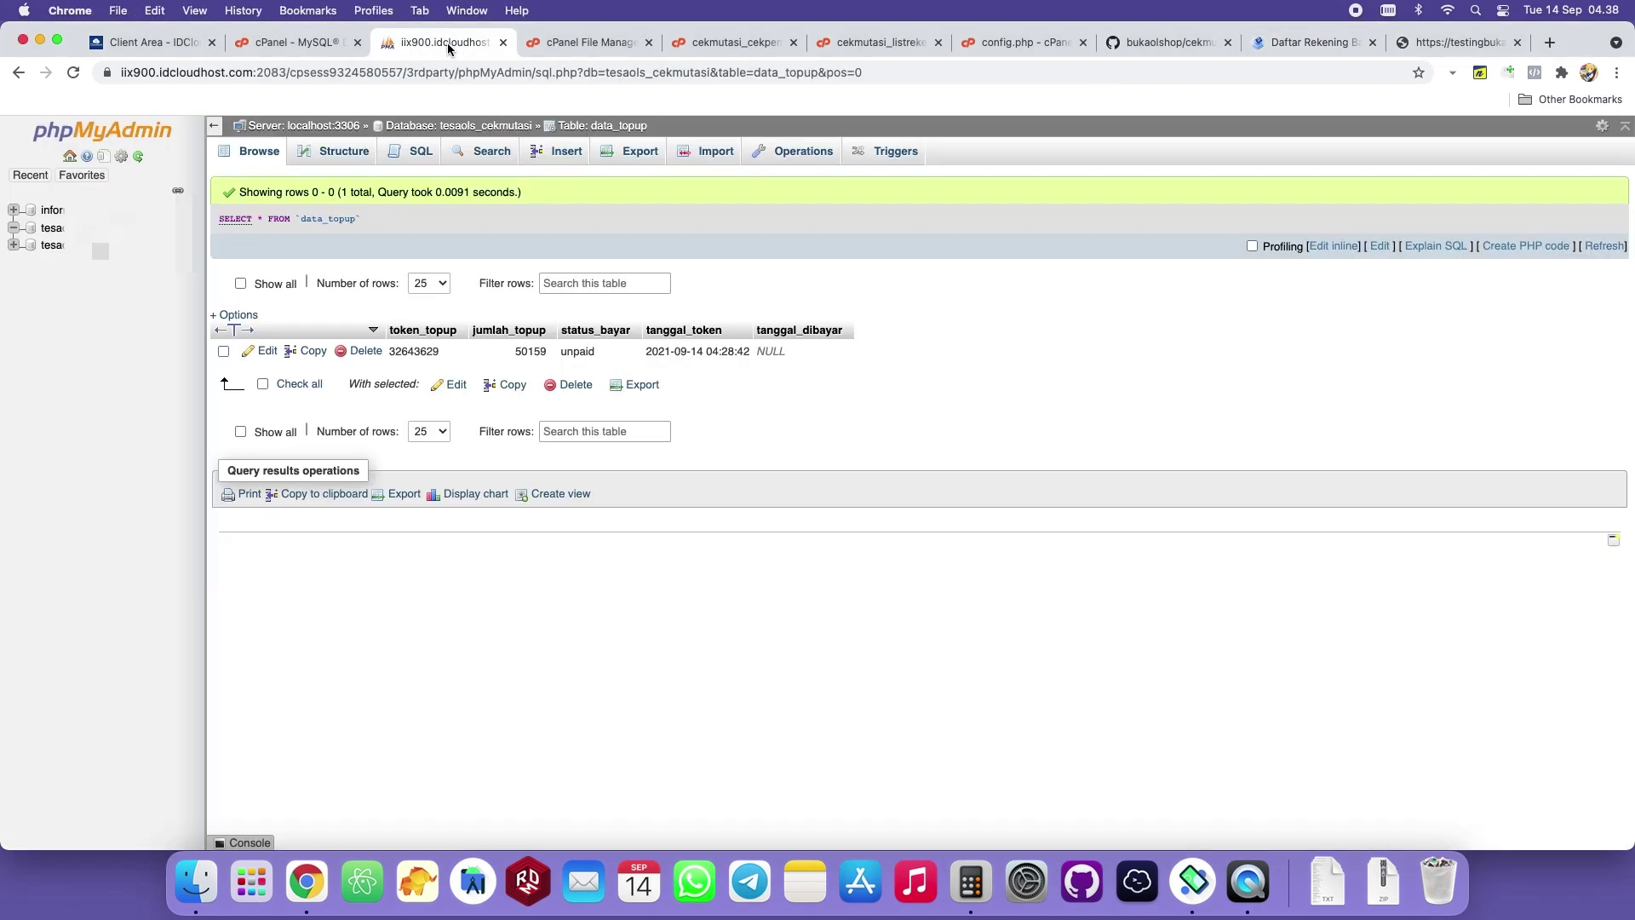
pyautogui.click(1605, 246)
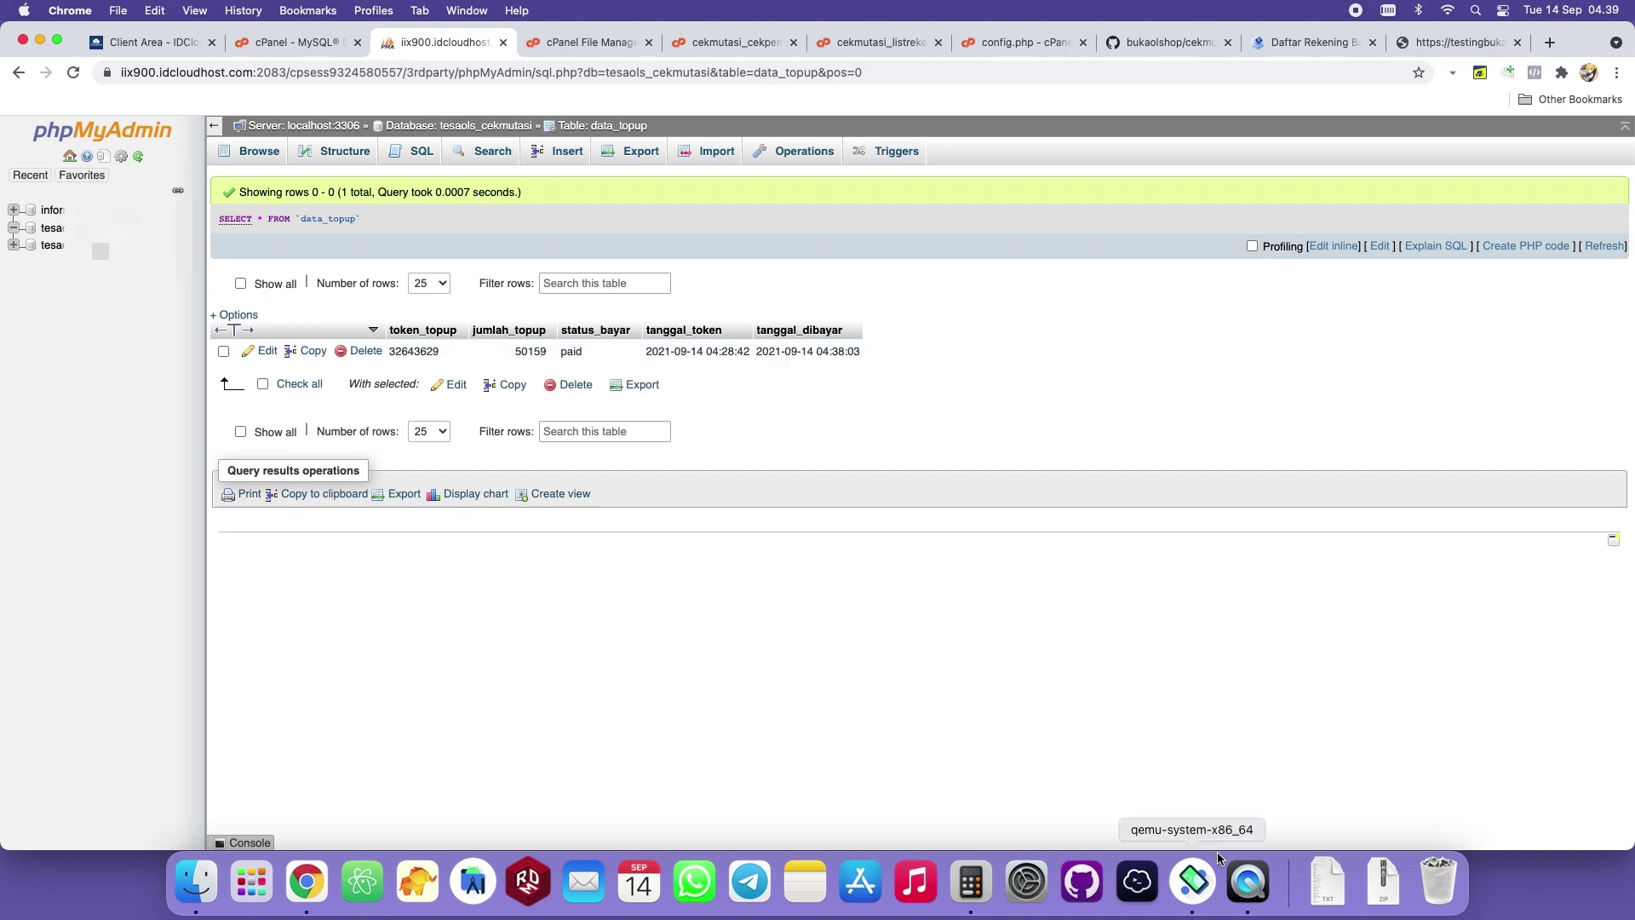
pyautogui.click(1213, 877)
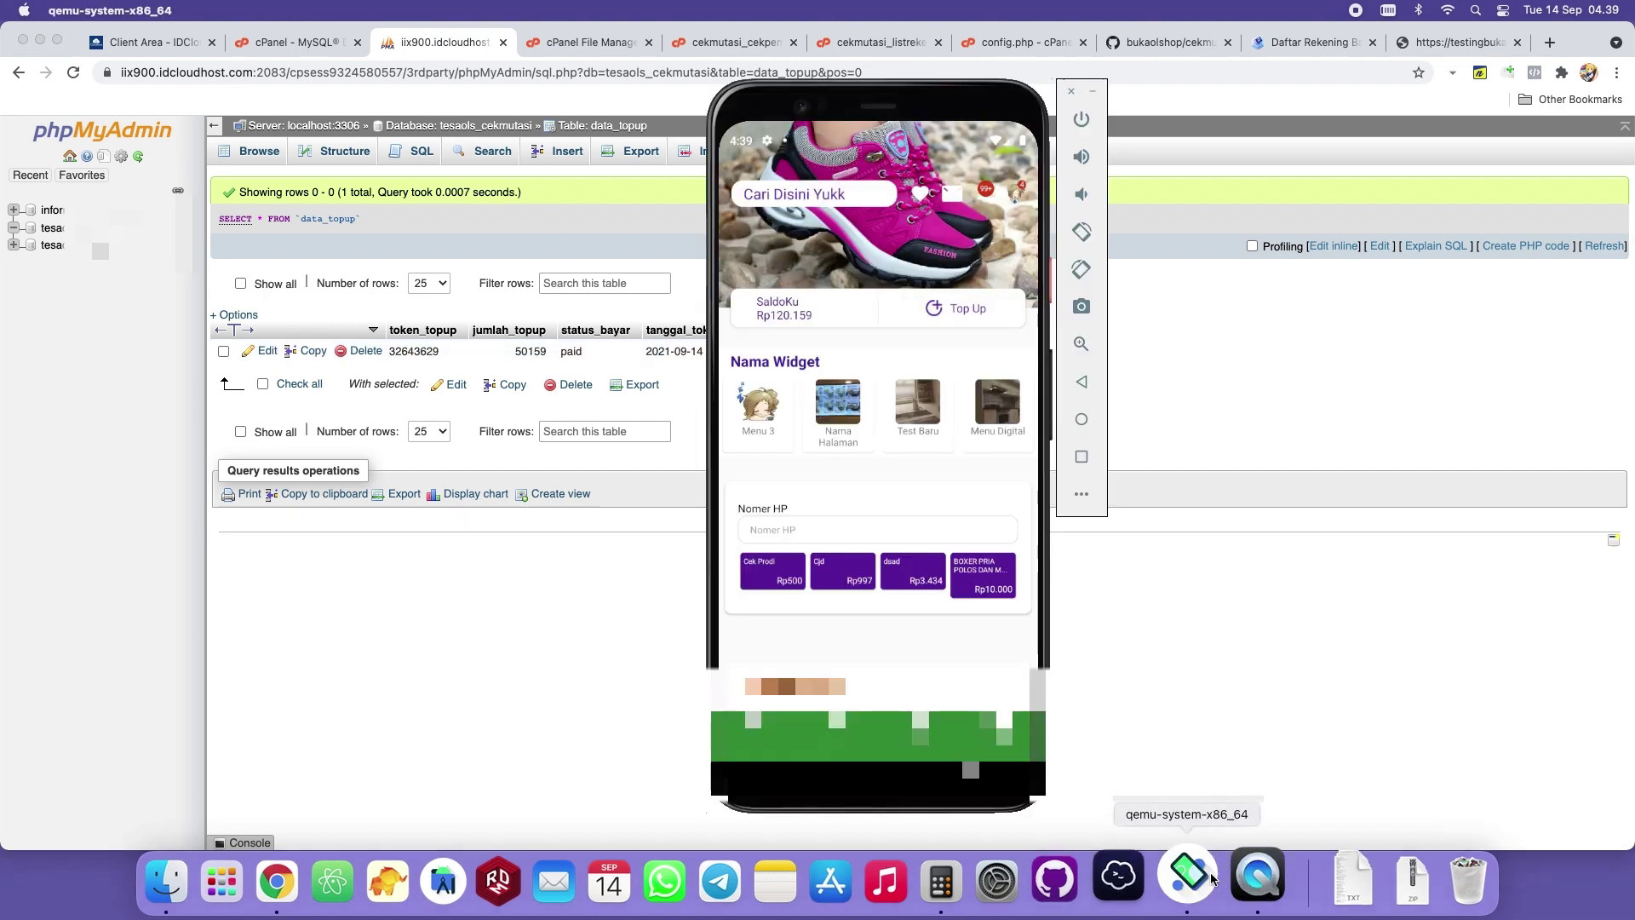
# Submit a Rp150.000 balance topup in the shop app.
pyautogui.click(971, 311)
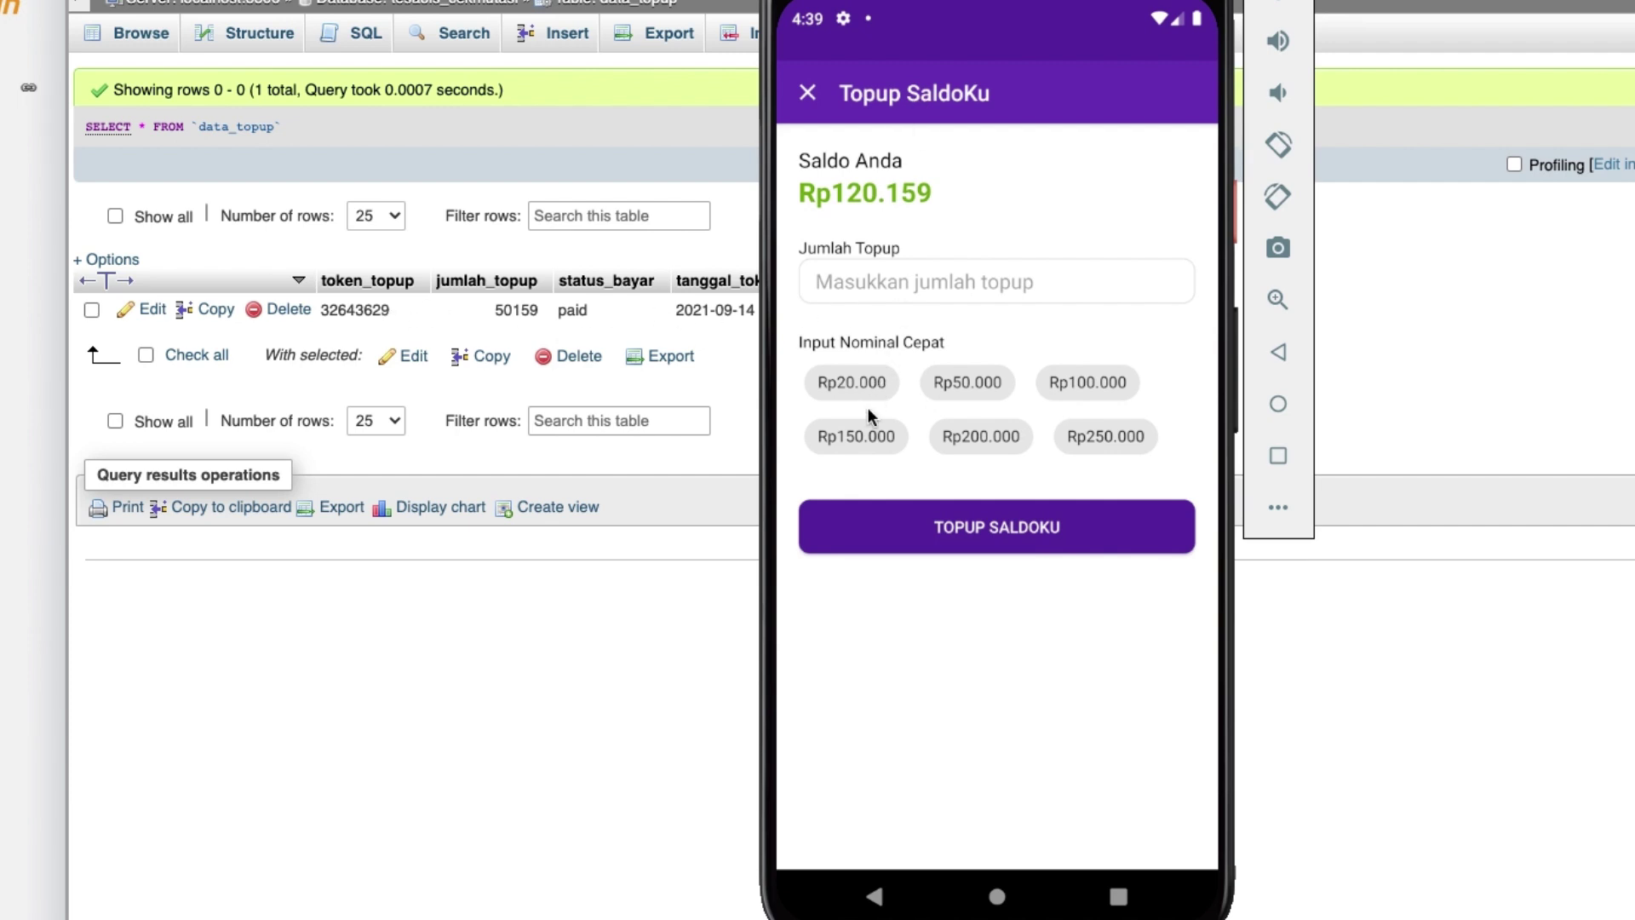
pyautogui.click(865, 437)
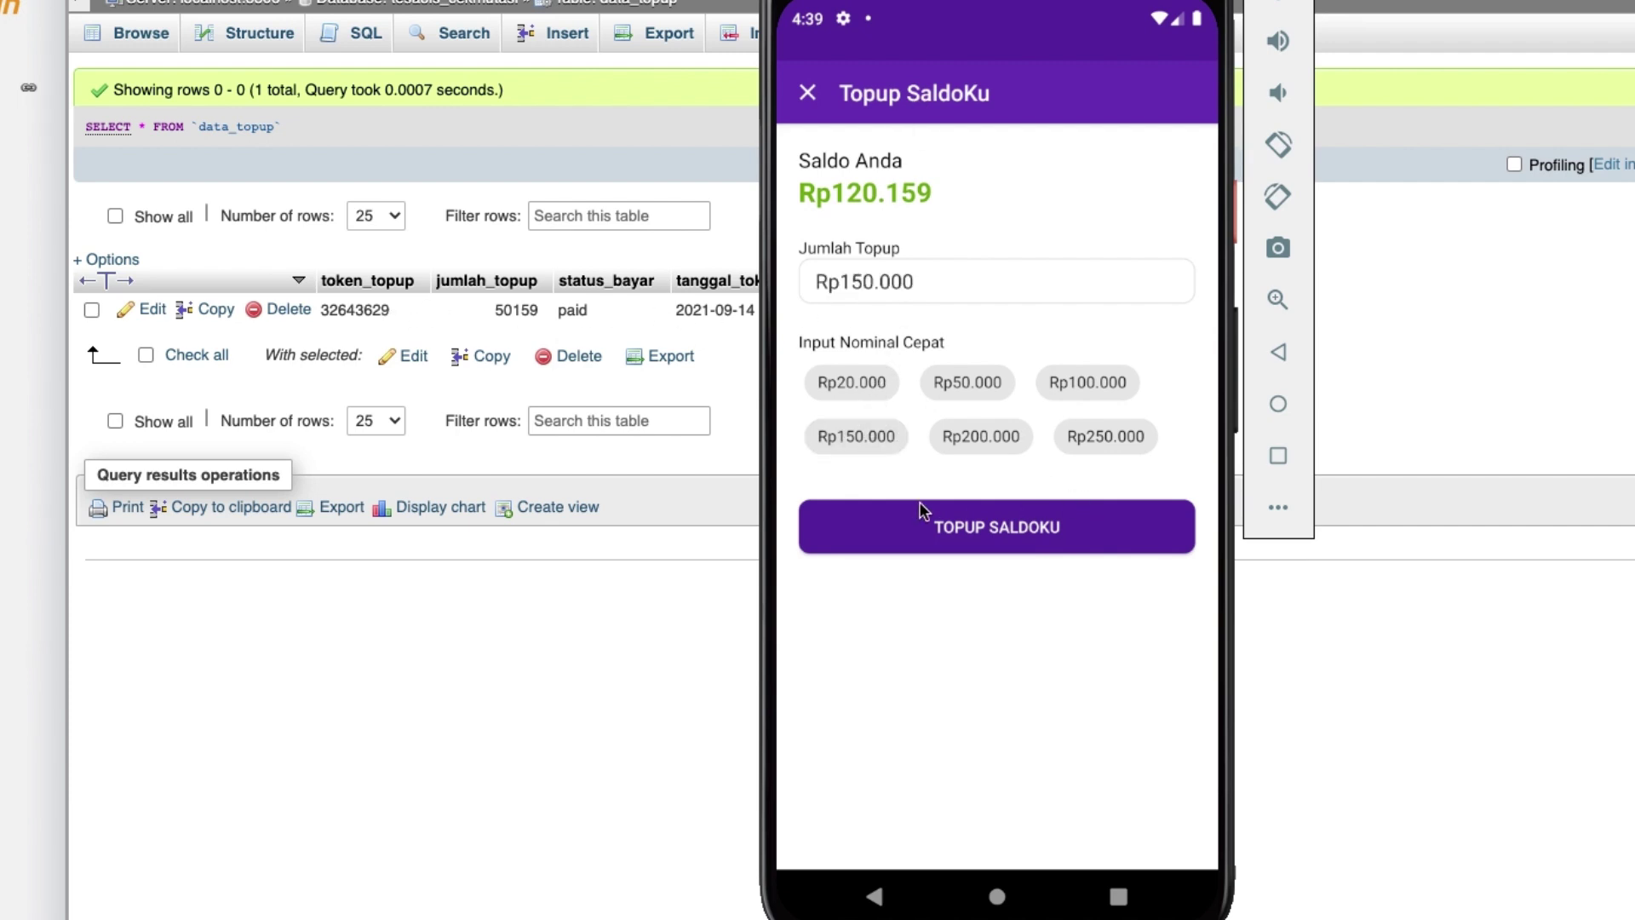
pyautogui.click(969, 550)
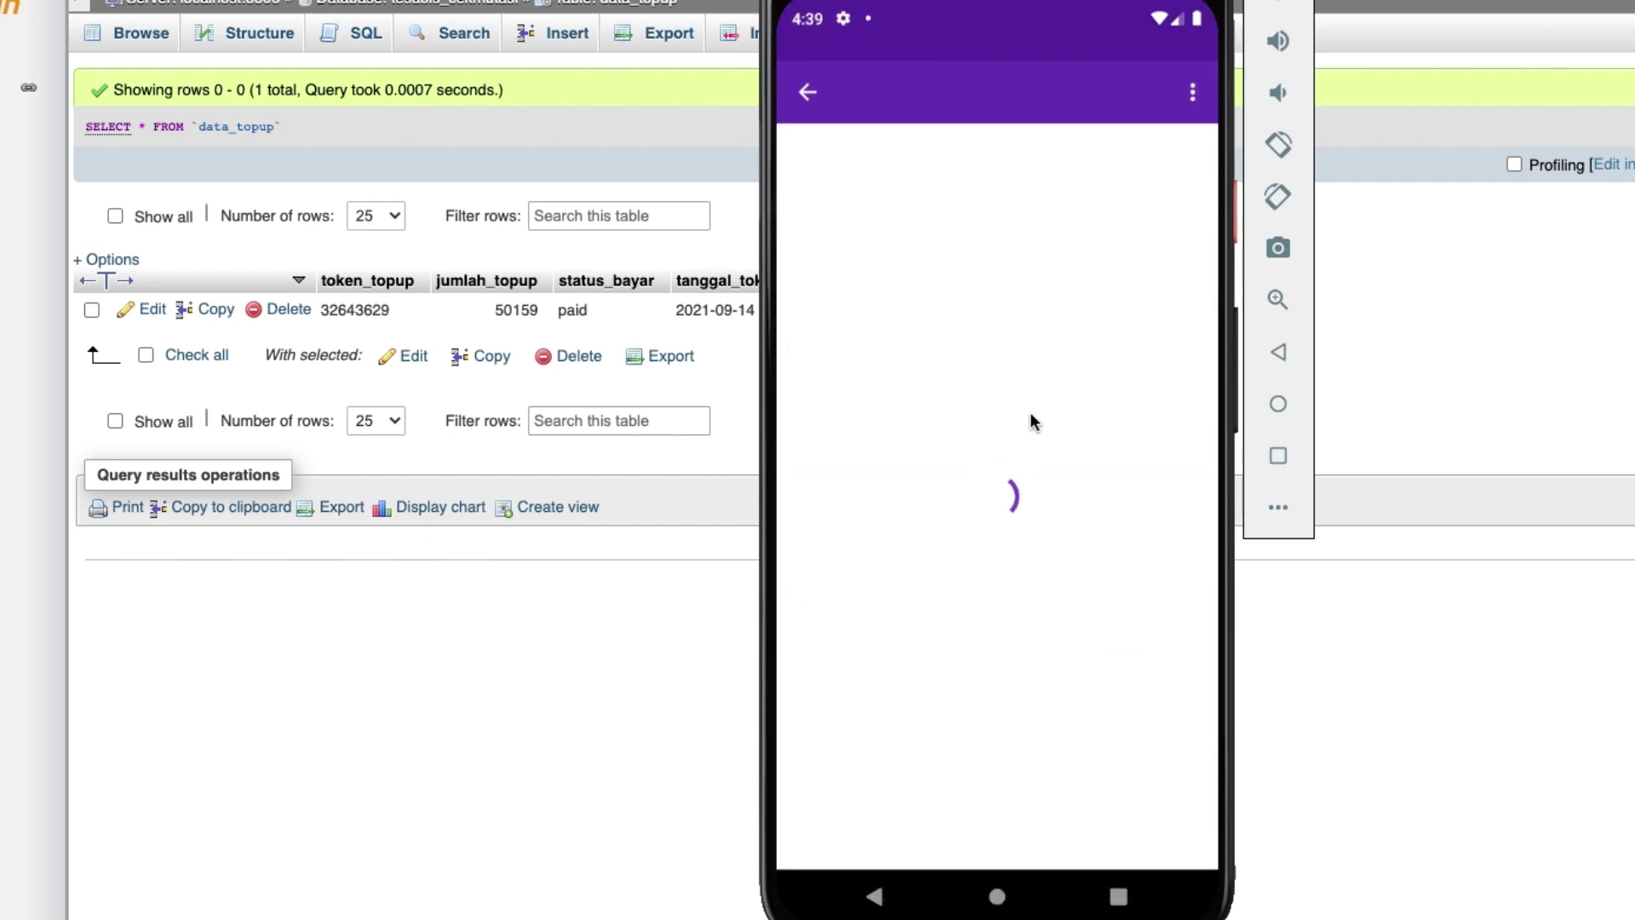
# Check the new unpaid 150025 row in data_topup, then reopen the Rp150.025 payment page.
pyautogui.press('super+Tab')
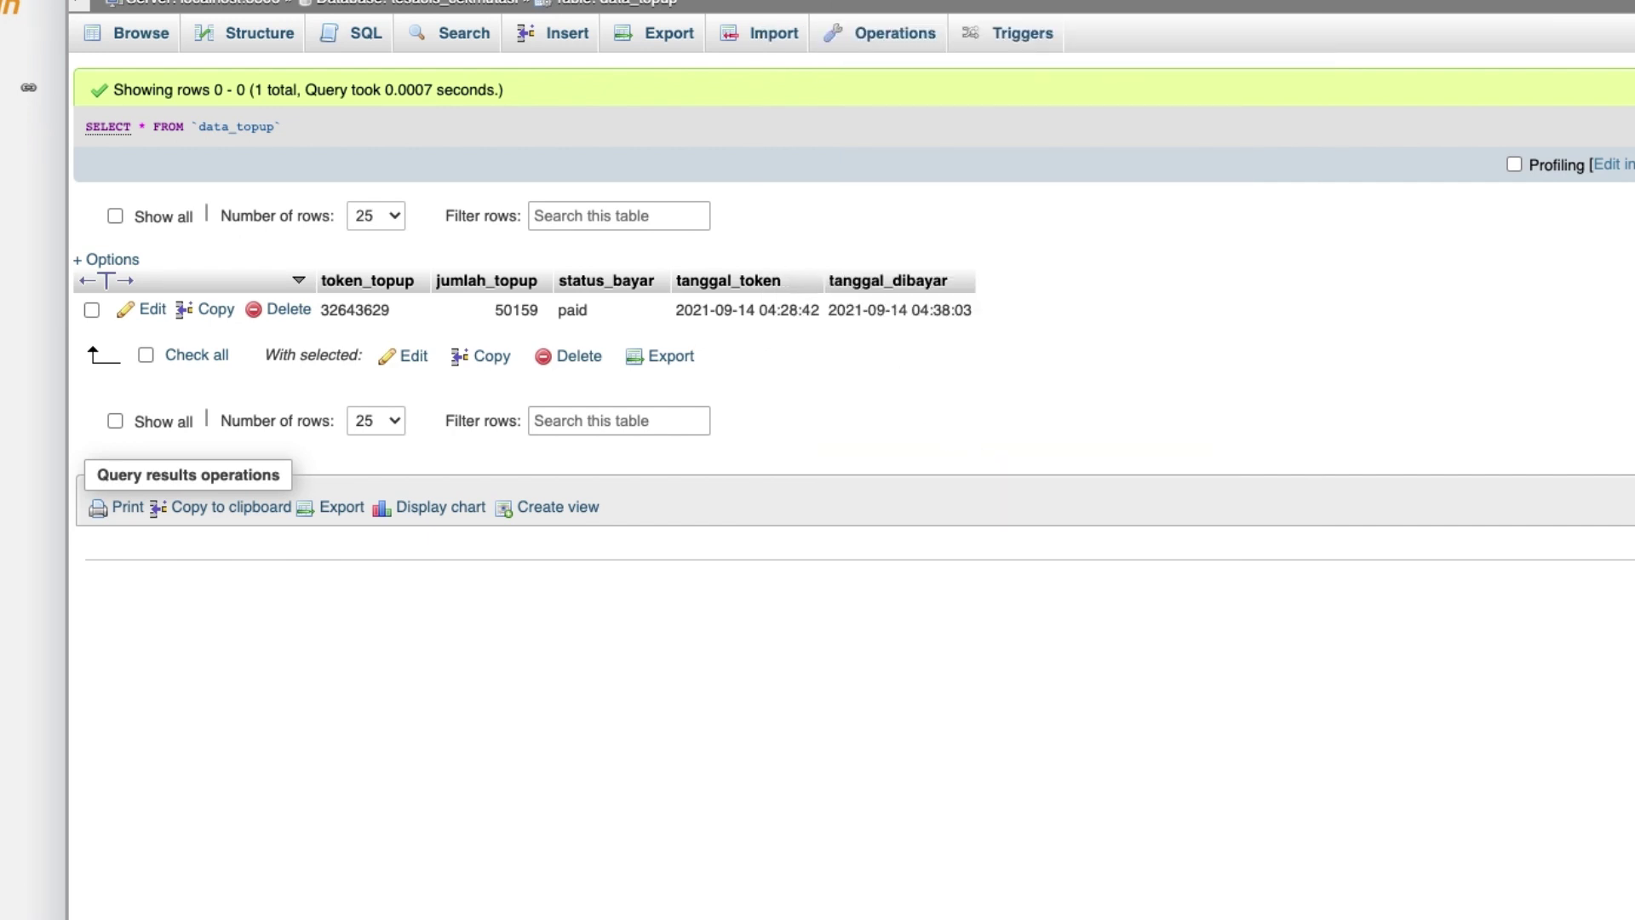
pyautogui.press('super+r')
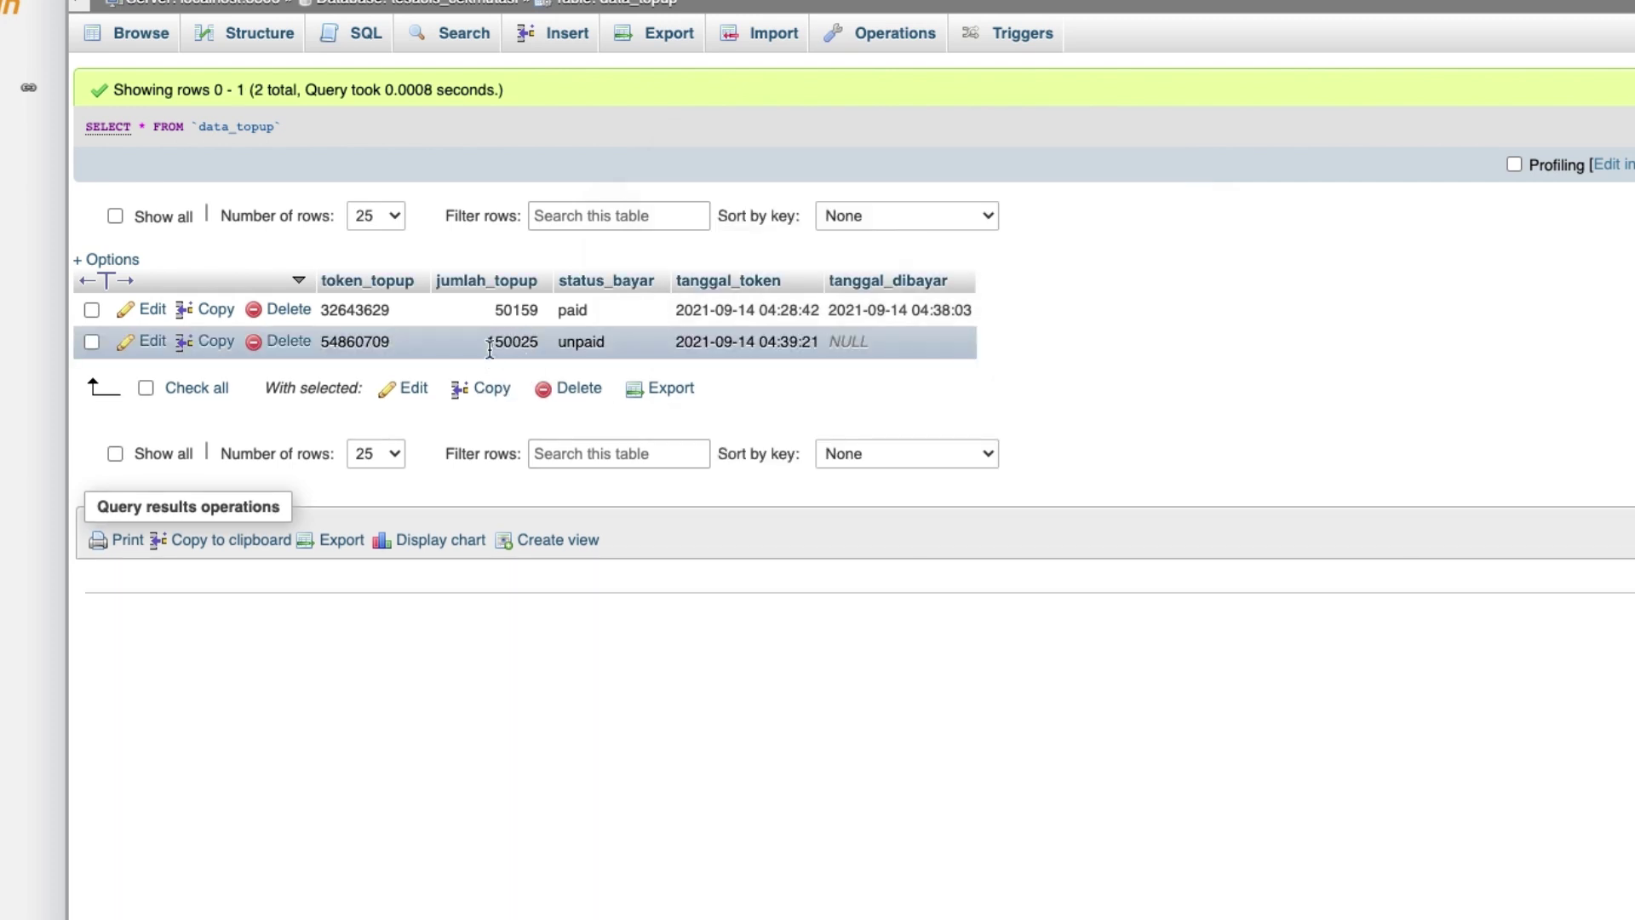
pyautogui.press('super+Tab')
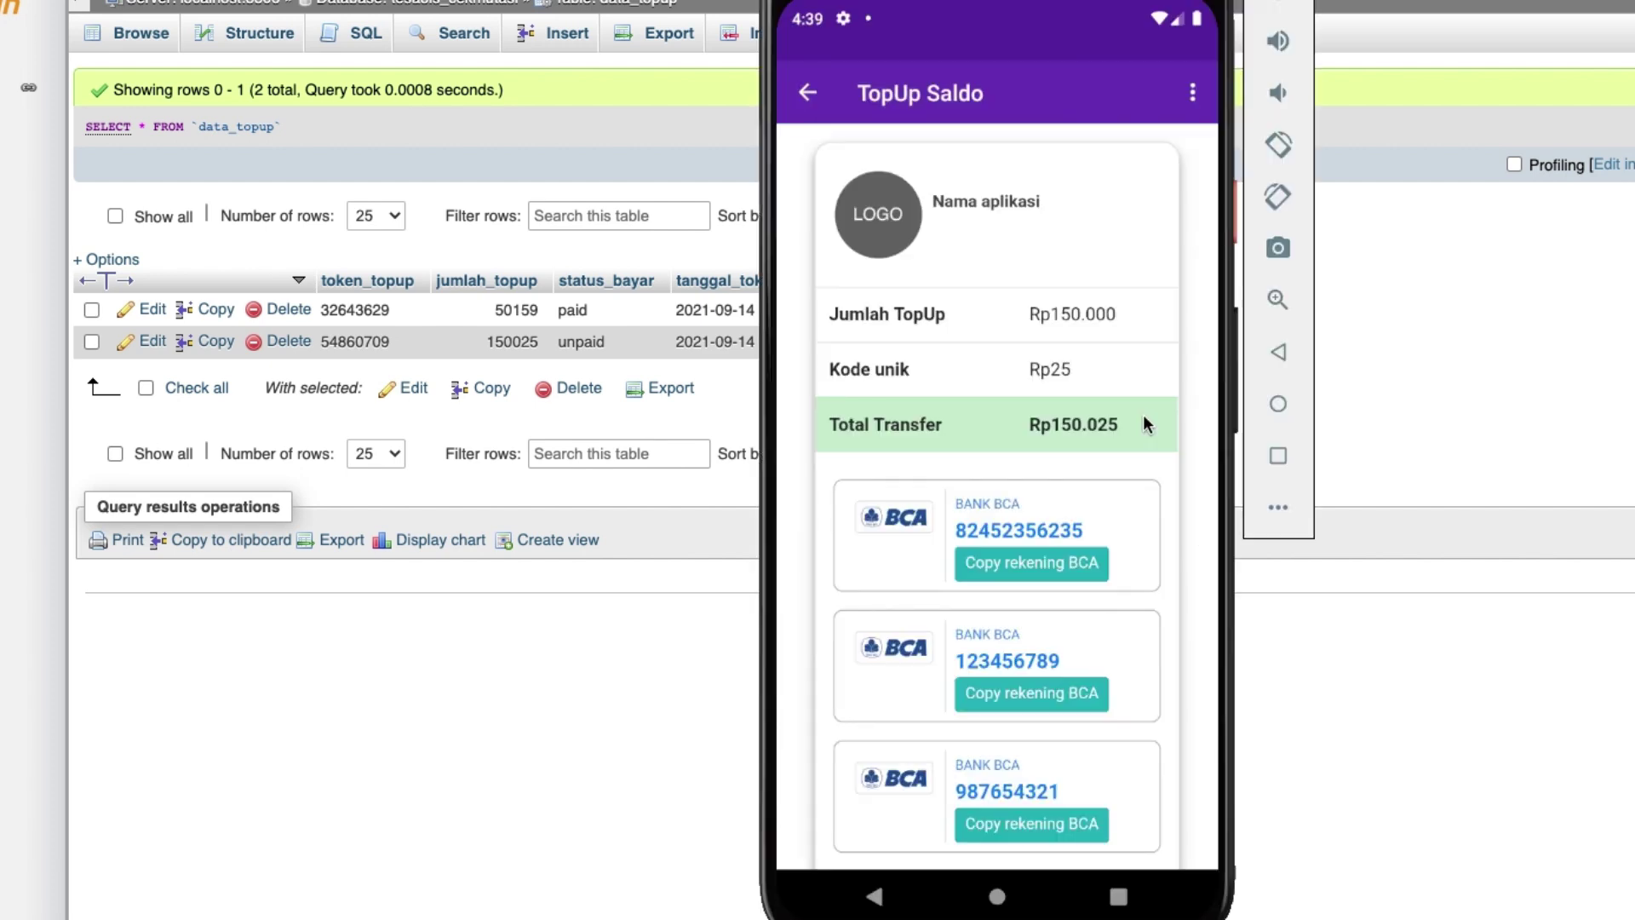
pyautogui.click(509, 342)
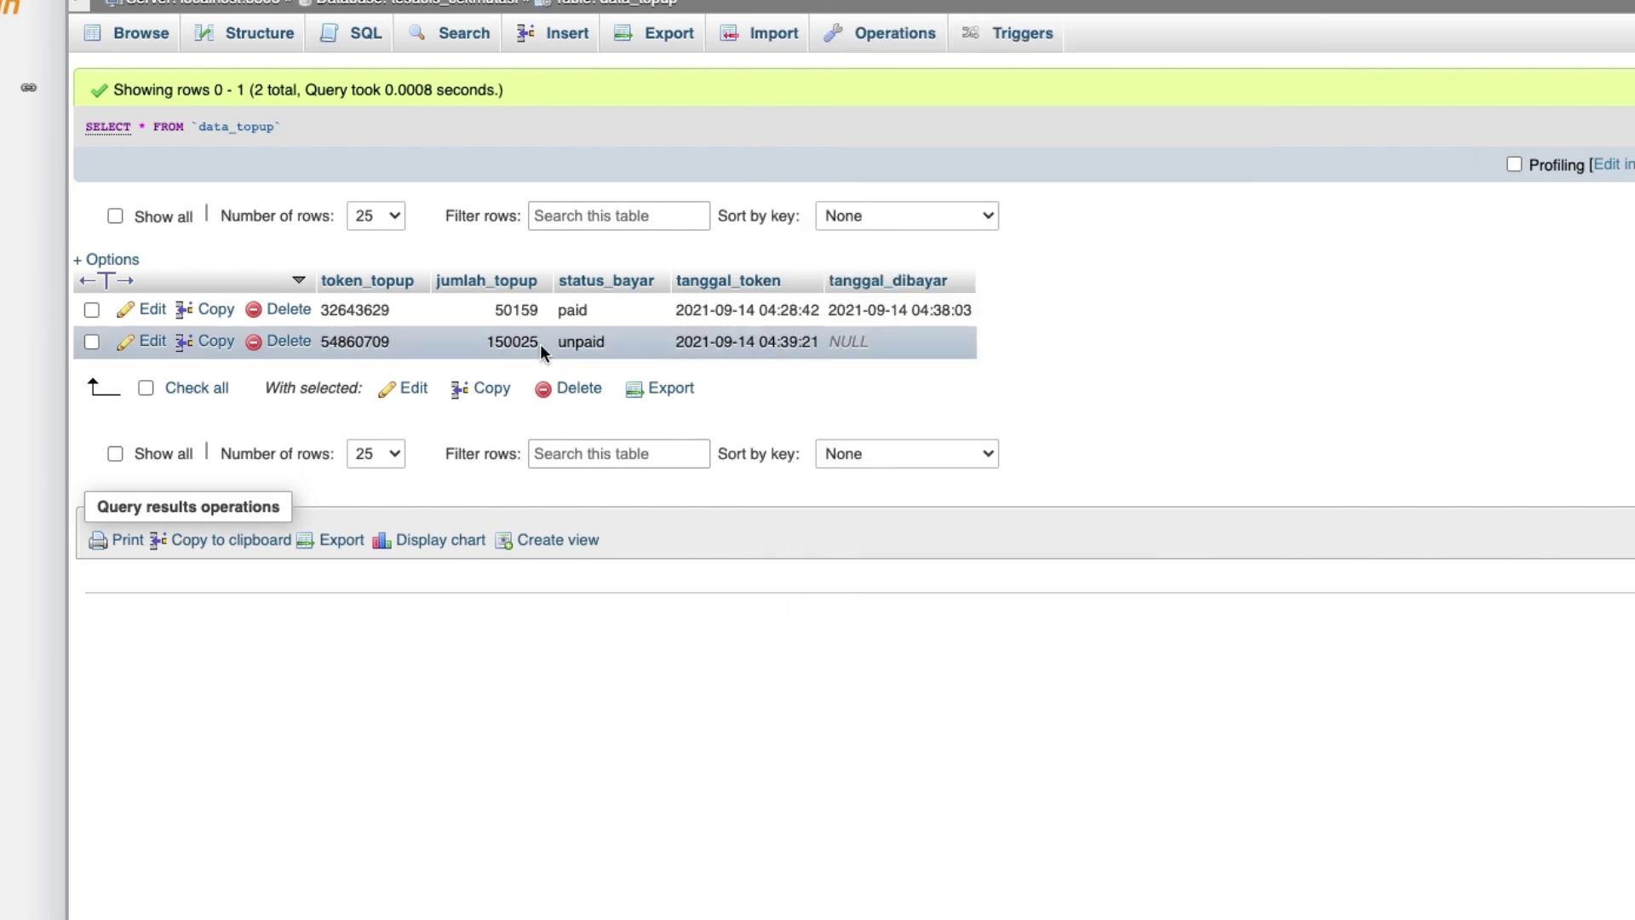
pyautogui.press('super+Tab')
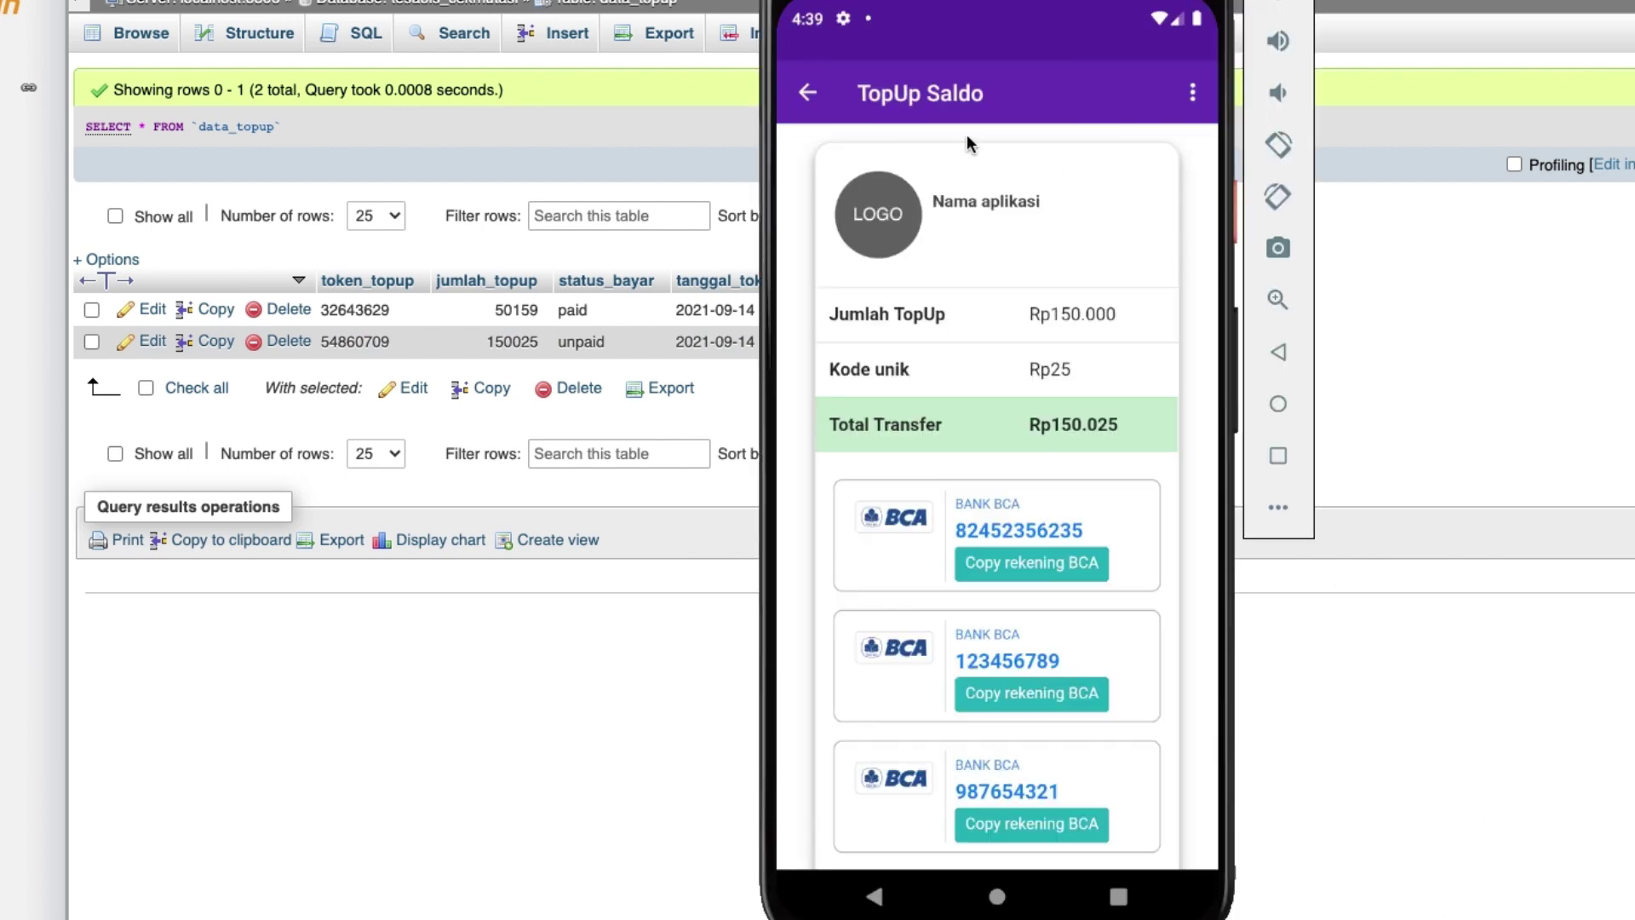
pyautogui.click(807, 96)
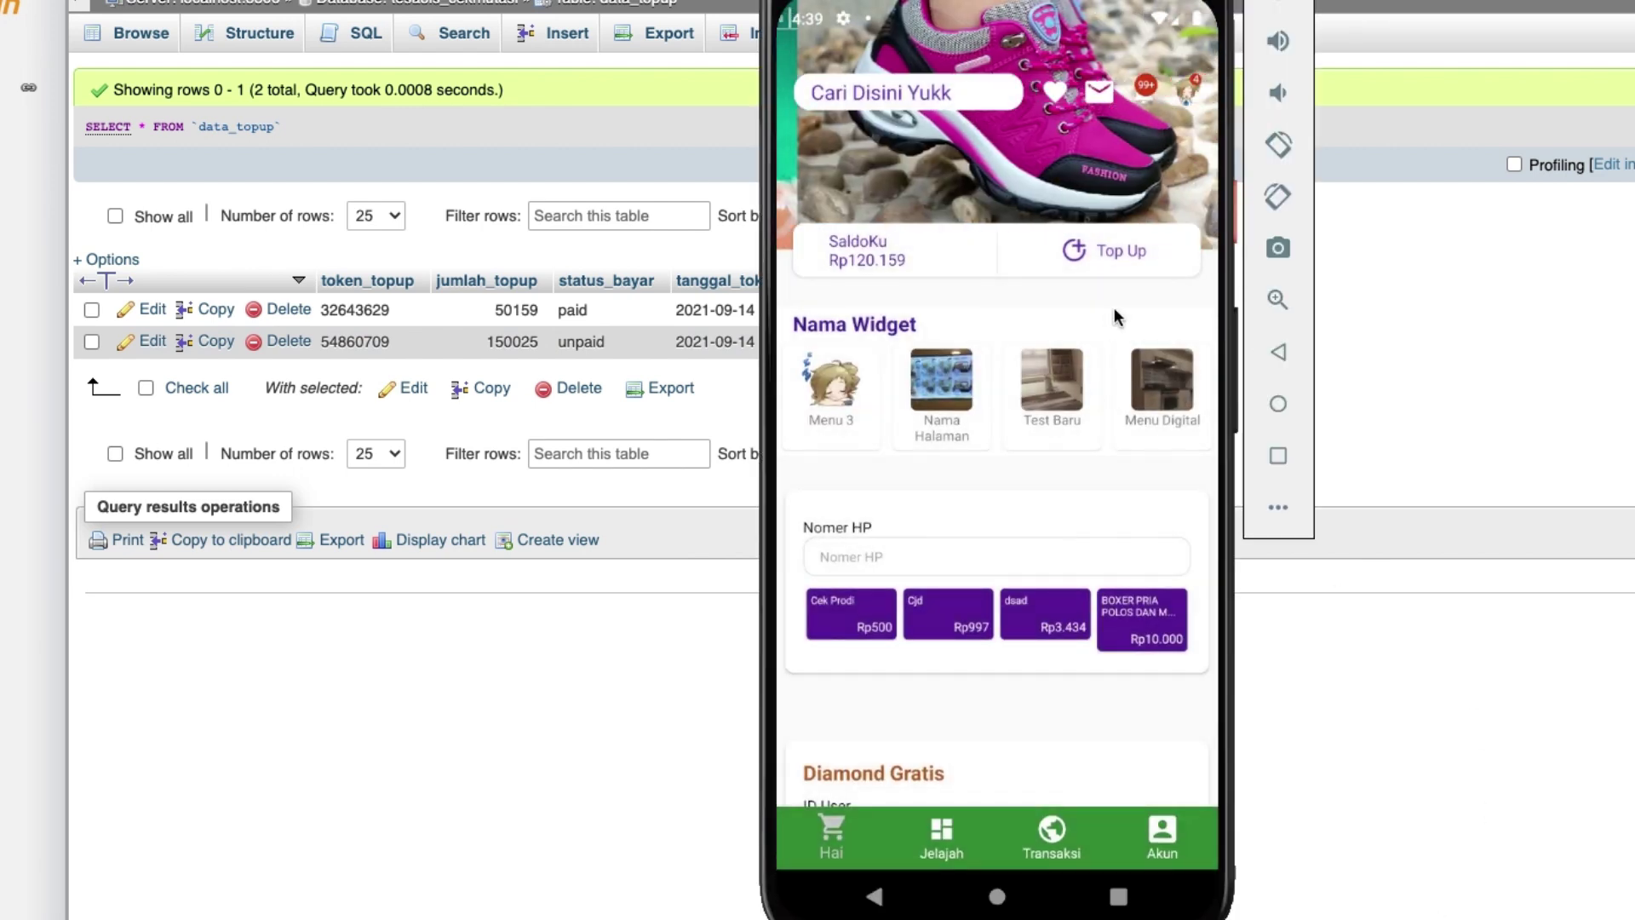
pyautogui.click(1116, 256)
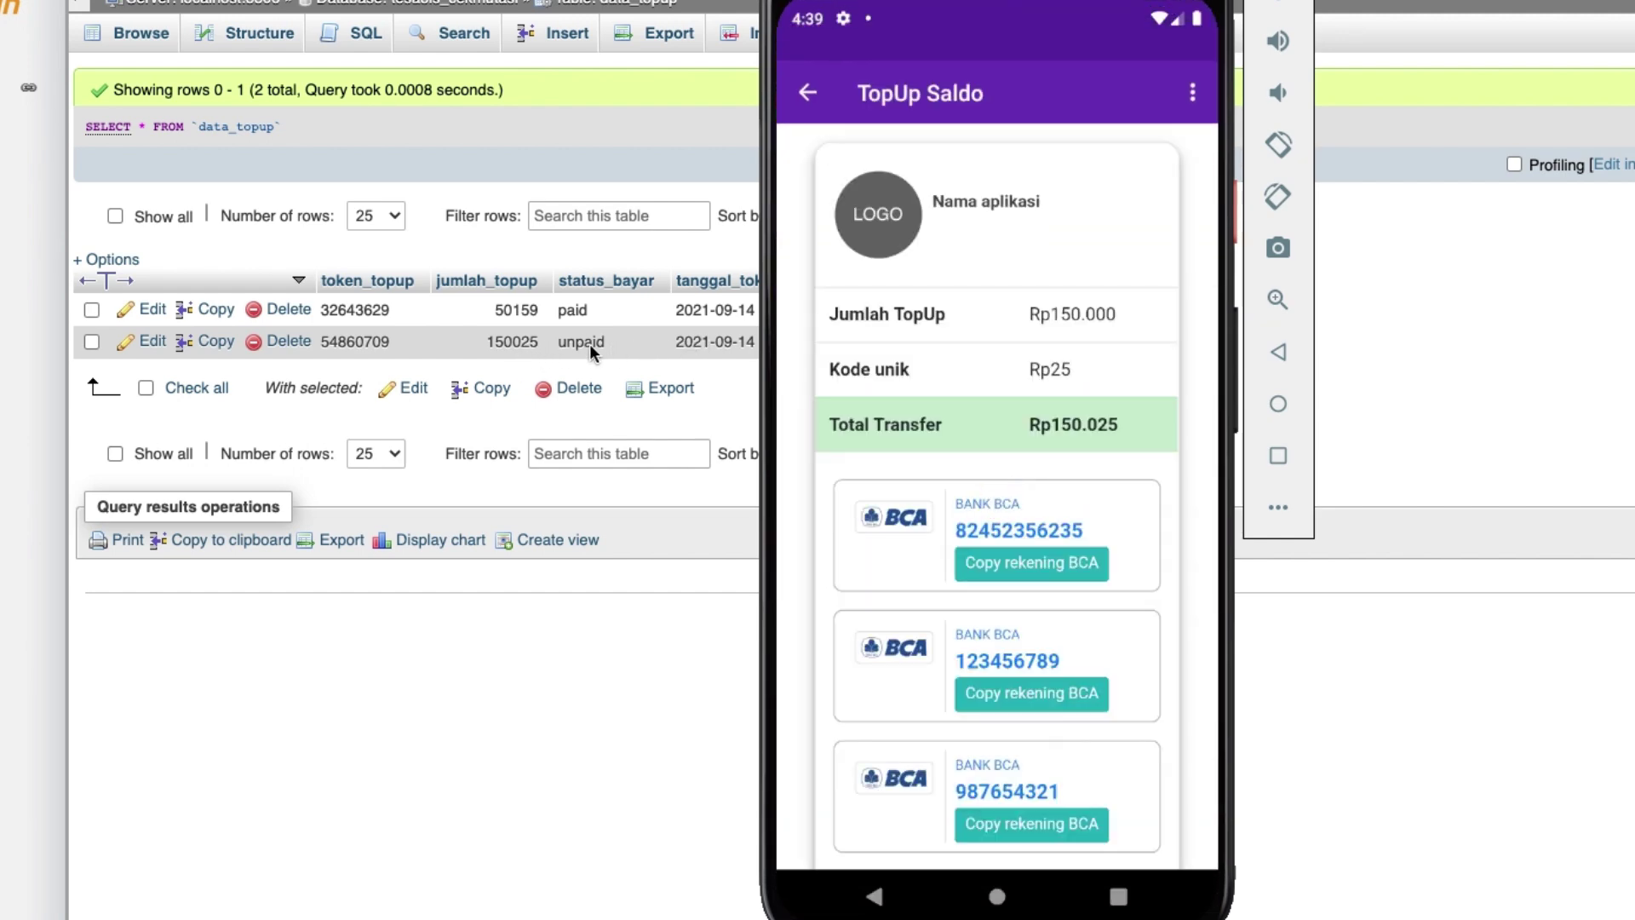
pyautogui.moveTo(1139, 474)
pyautogui.mouseDown()
pyautogui.moveTo(1136, 207)
pyautogui.moveTo(1128, 449)
pyautogui.mouseUp()
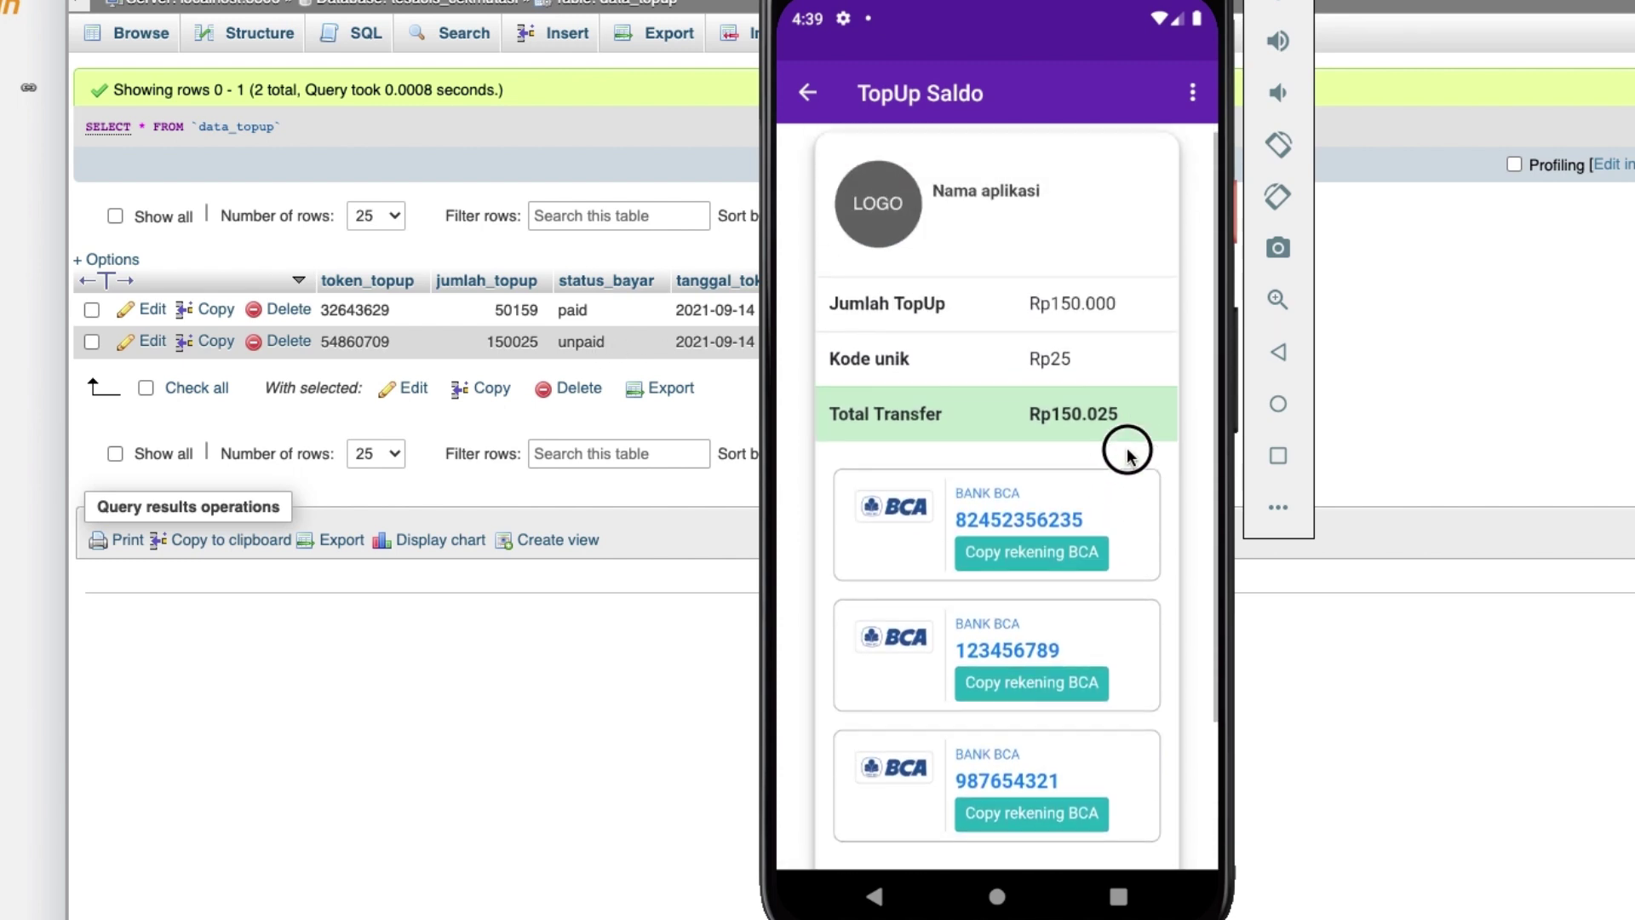
# Change the 150025 topup's status_bayar to paid in phpMyAdmin.
pyautogui.click(607, 345)
pyautogui.doubleClick(597, 341)
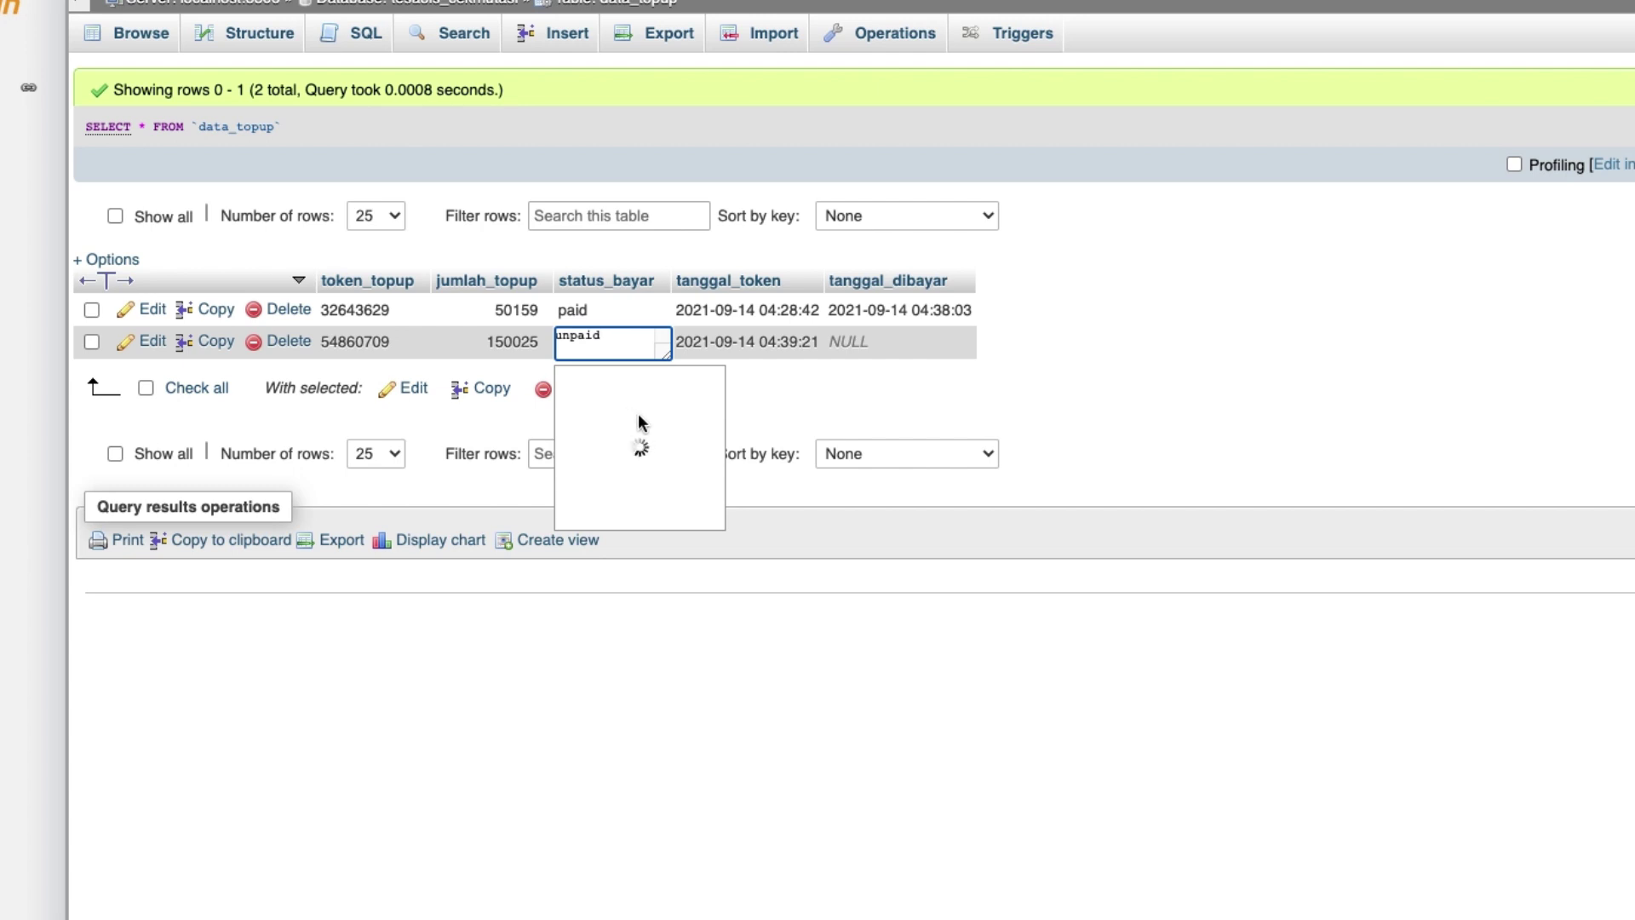
pyautogui.click(653, 391)
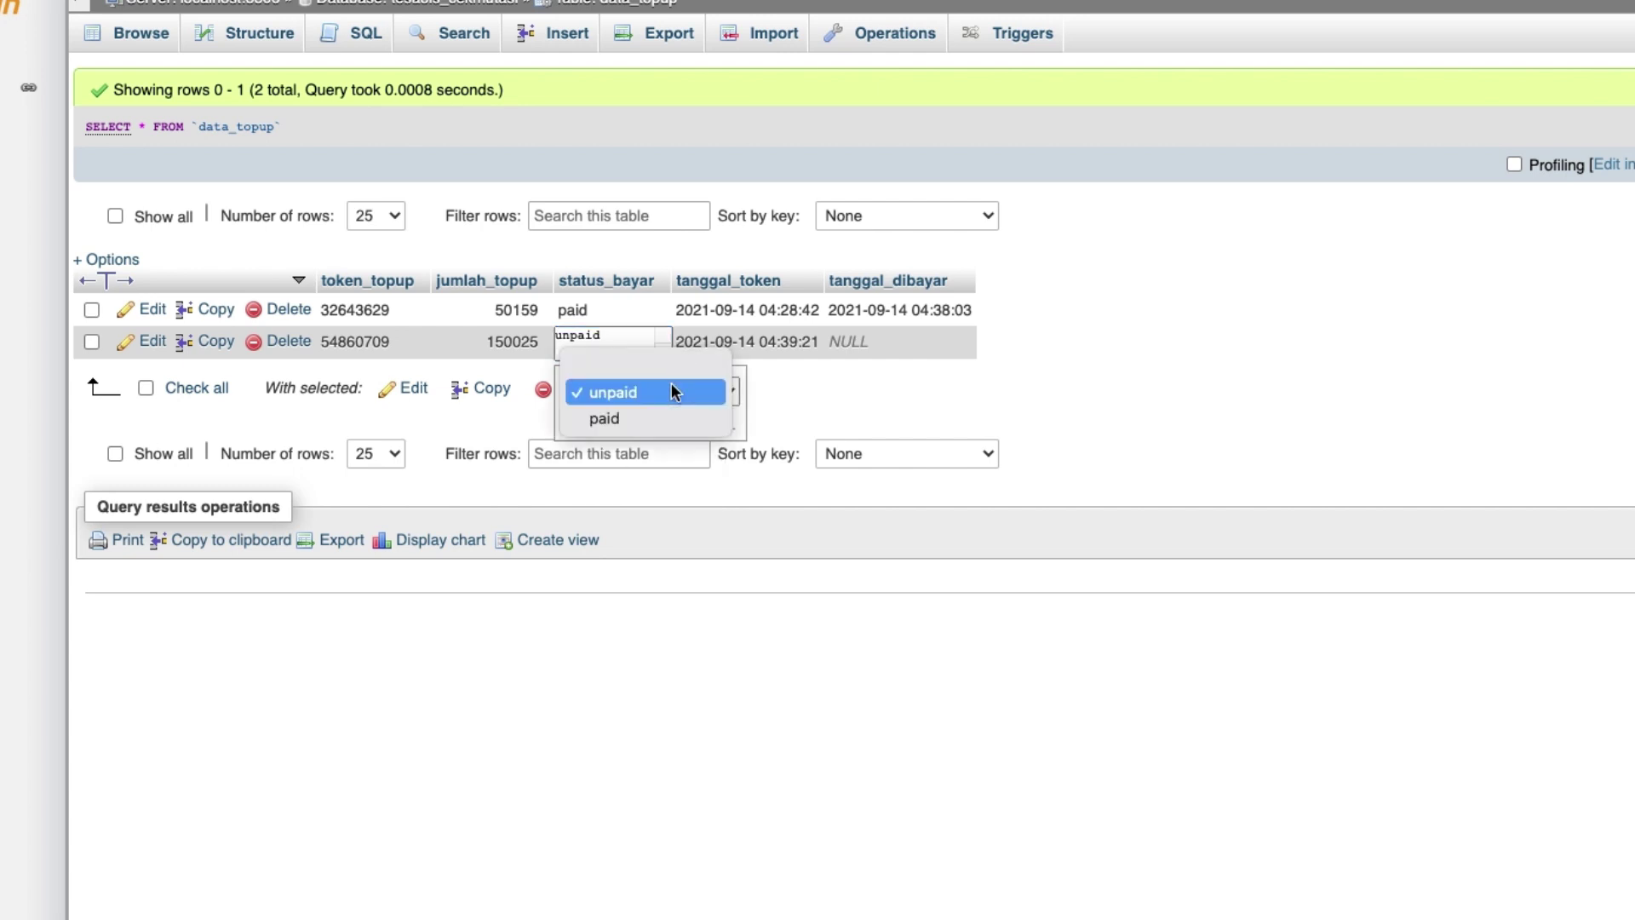
pyautogui.click(656, 420)
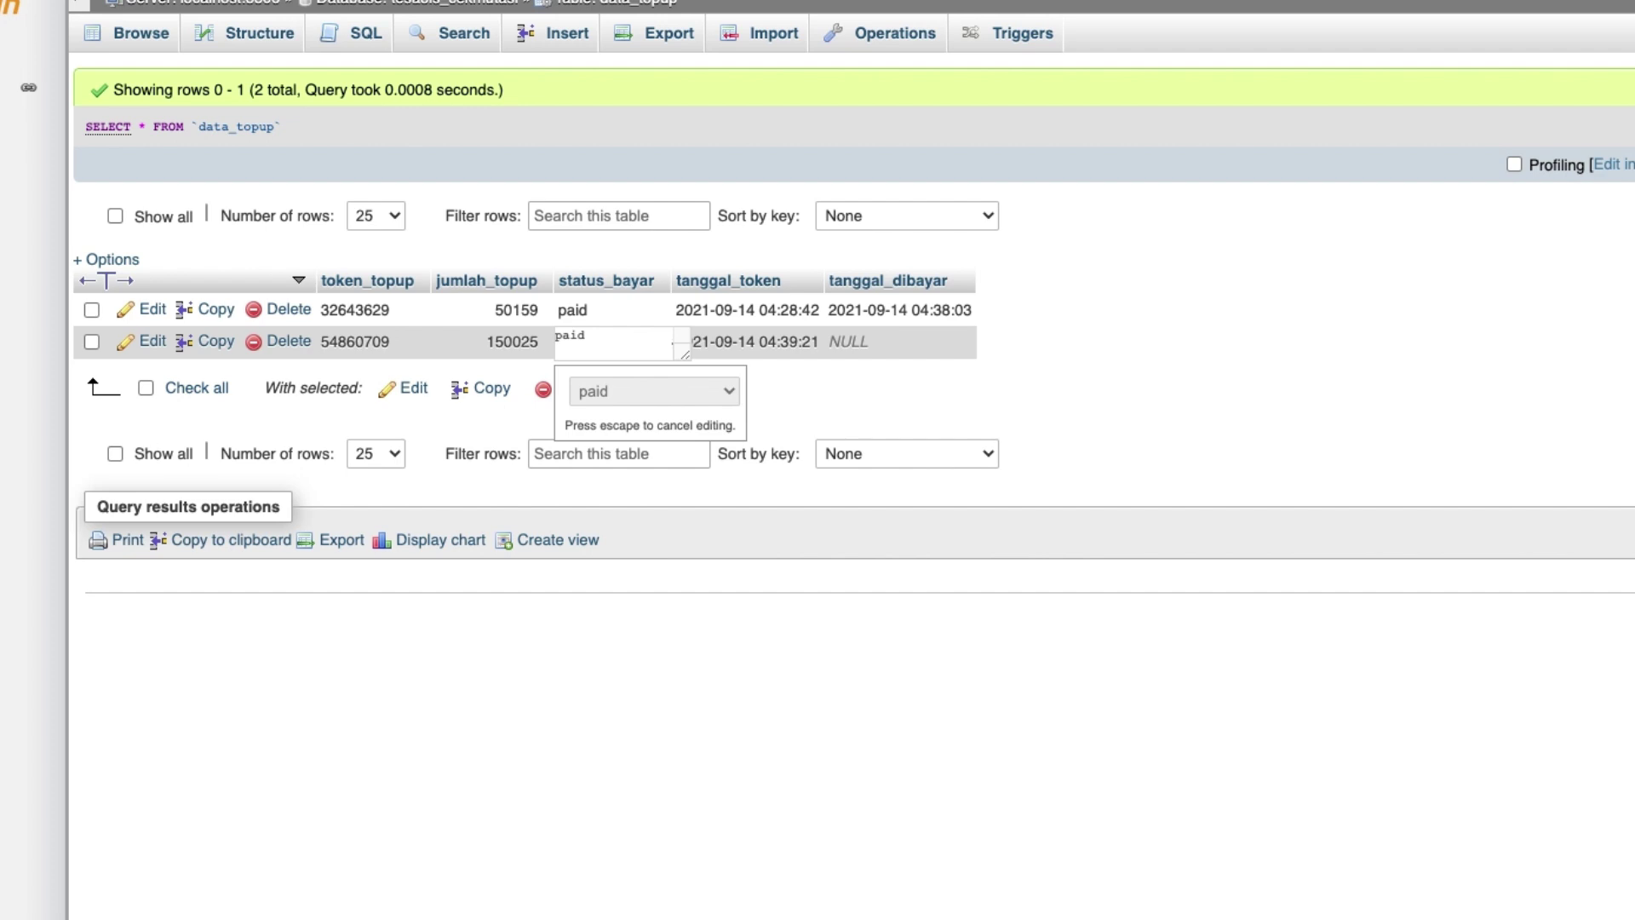
pyautogui.press('super+Tab')
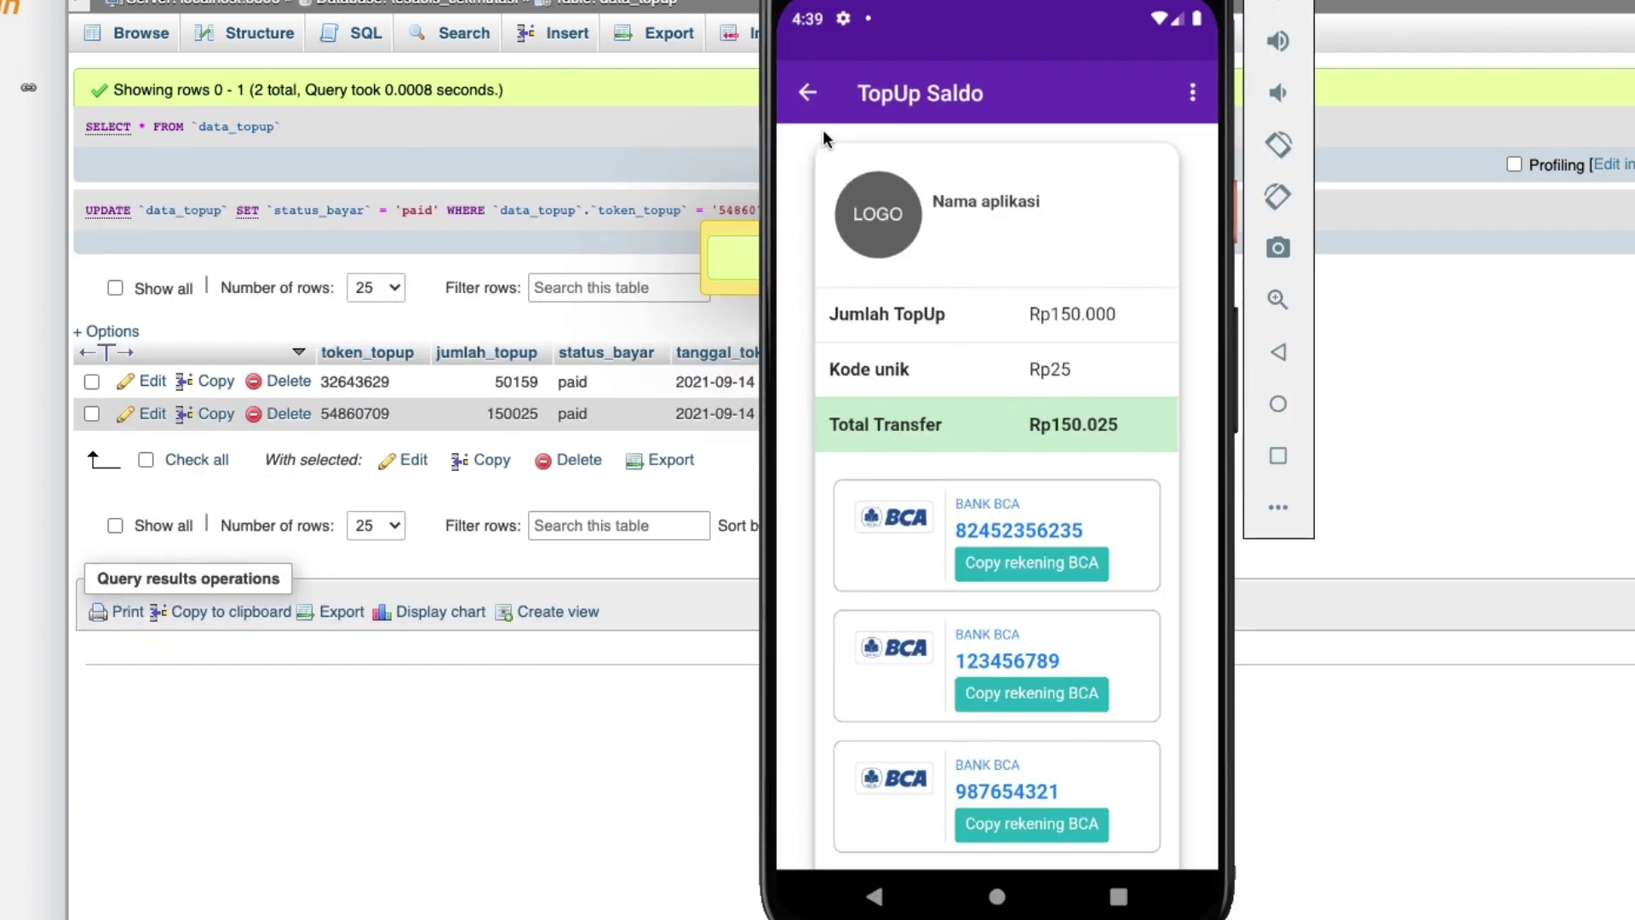
# Reopen the pending topup in the app to check the payment confirmation.
pyautogui.click(807, 92)
pyautogui.click(1147, 249)
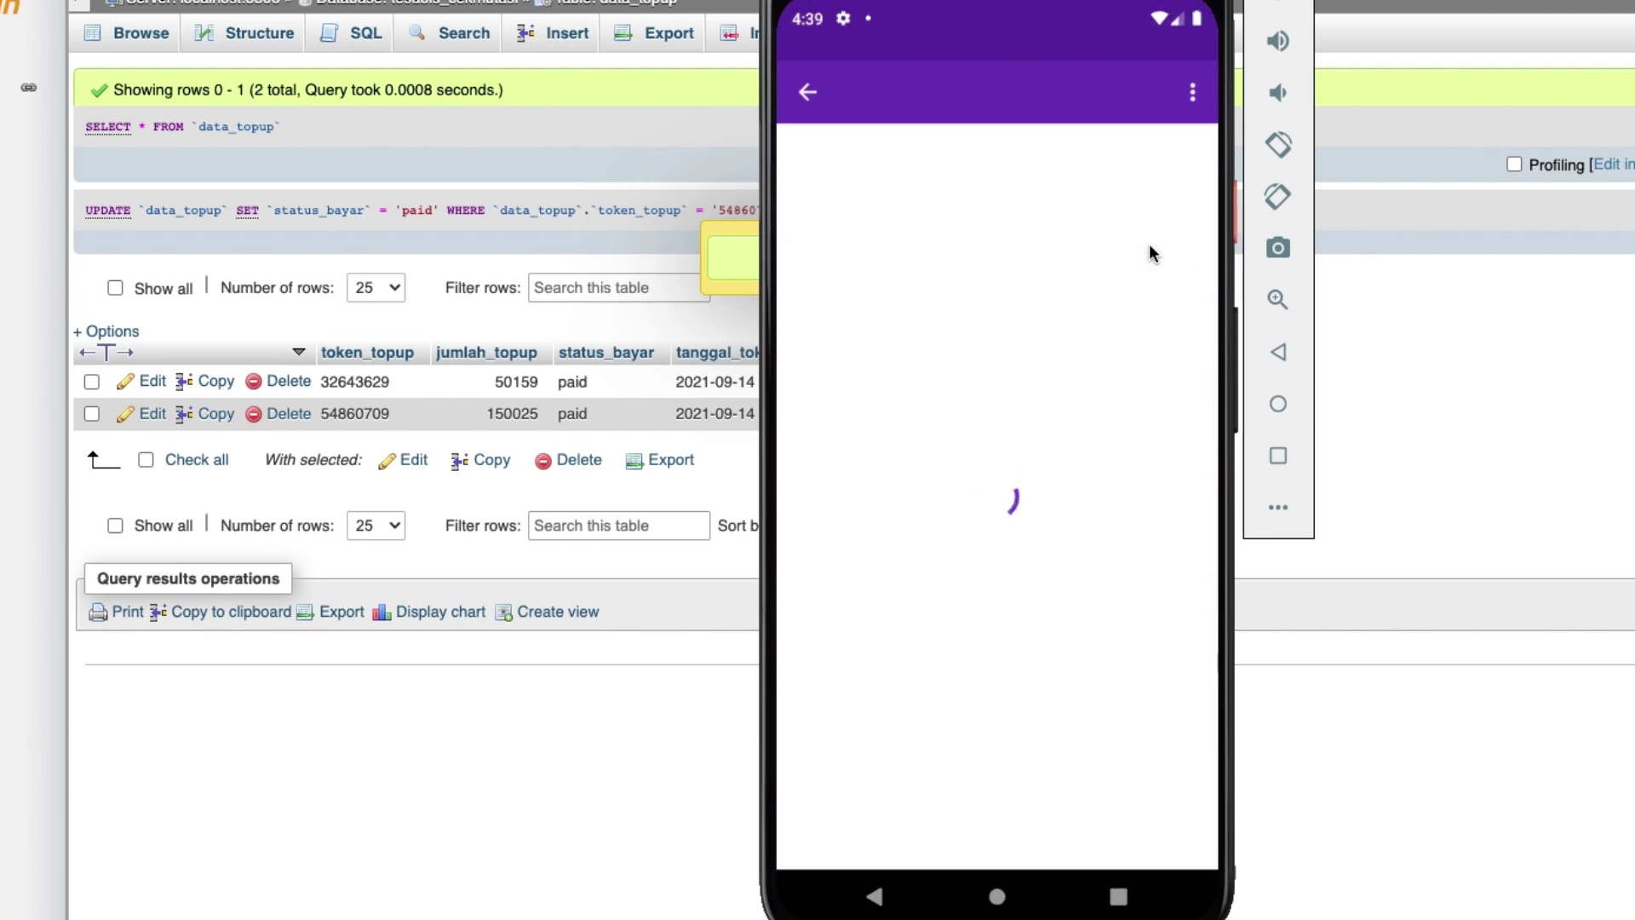
pyautogui.scroll(-1, 1044, 562)
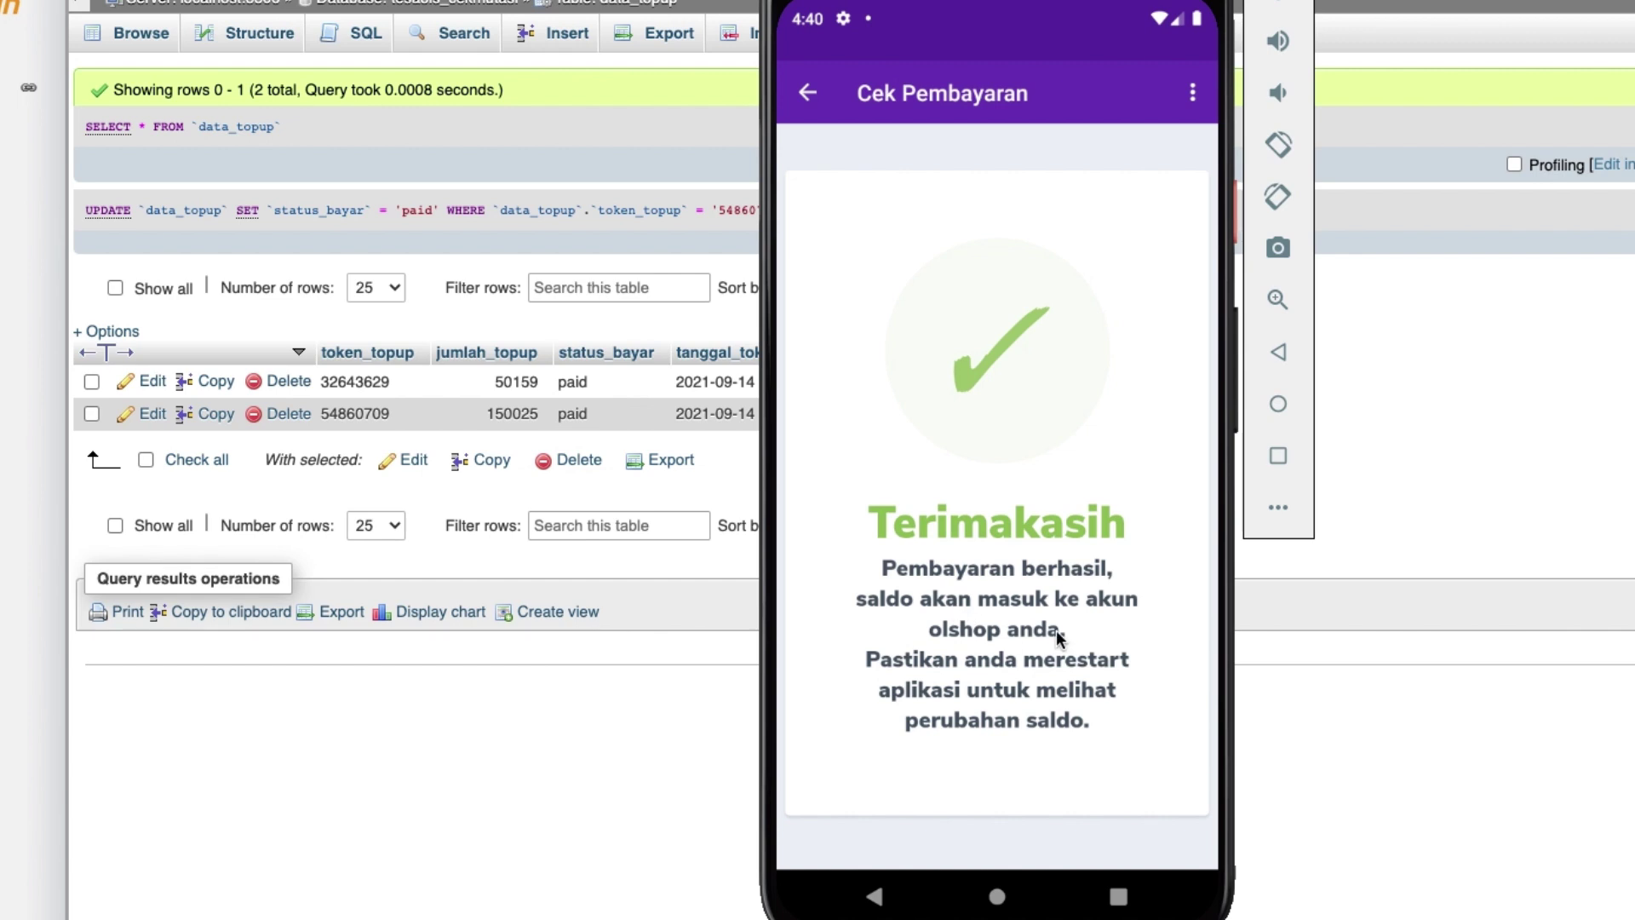
pyautogui.click(816, 92)
pyautogui.click(1131, 253)
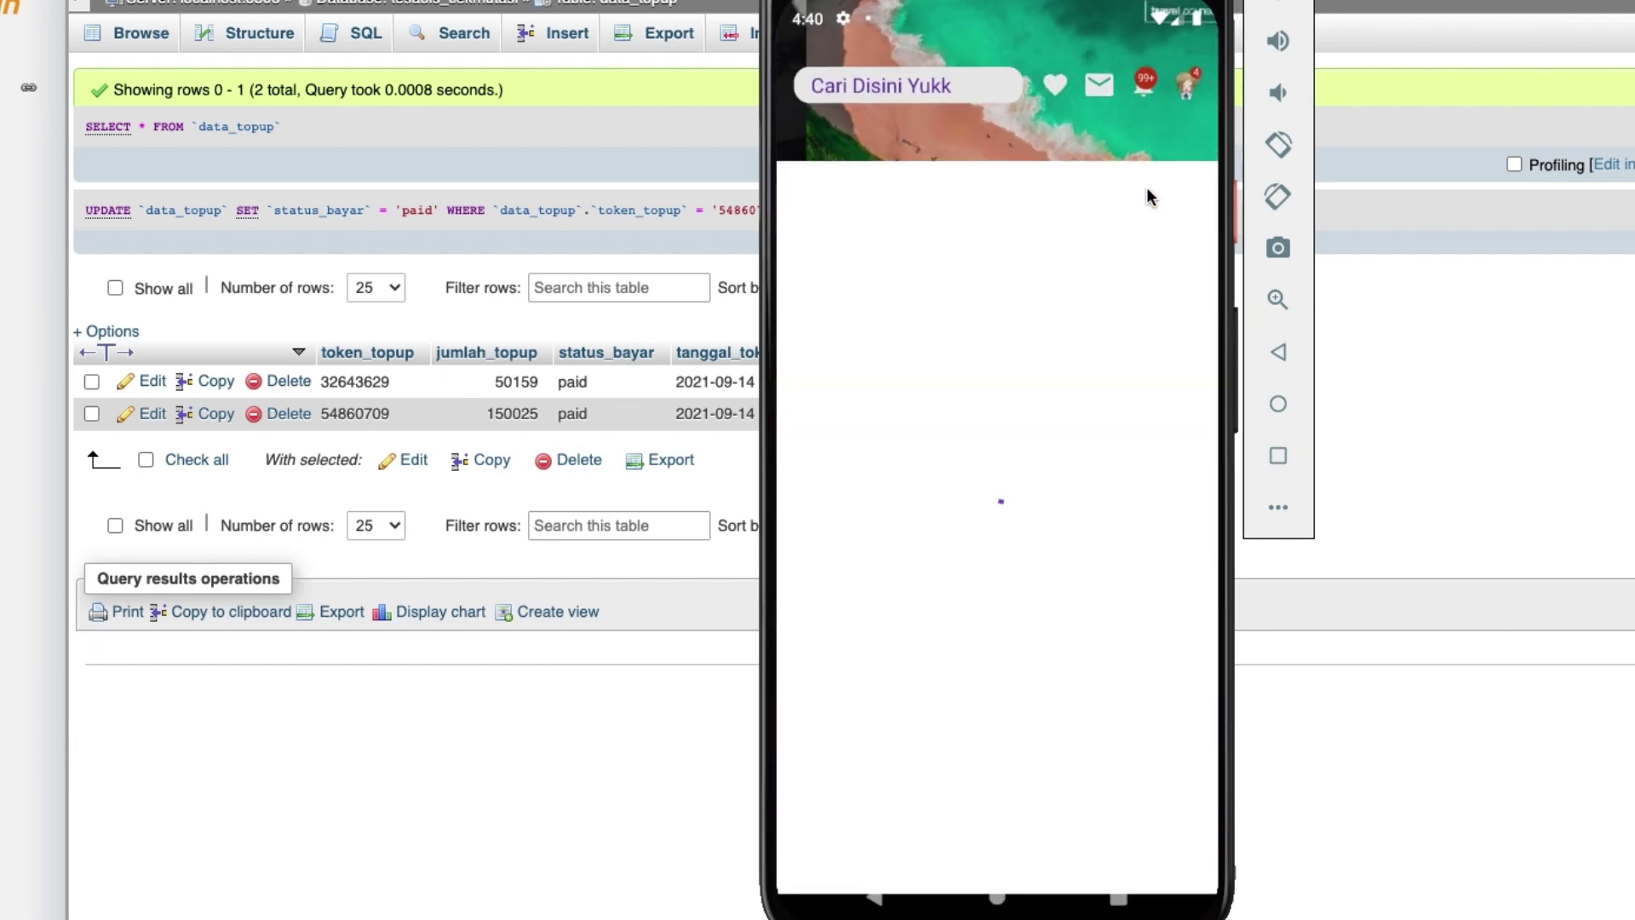
# Cancel the topup with Batalkan topup ini and reopen the topup form.
pyautogui.click(1197, 93)
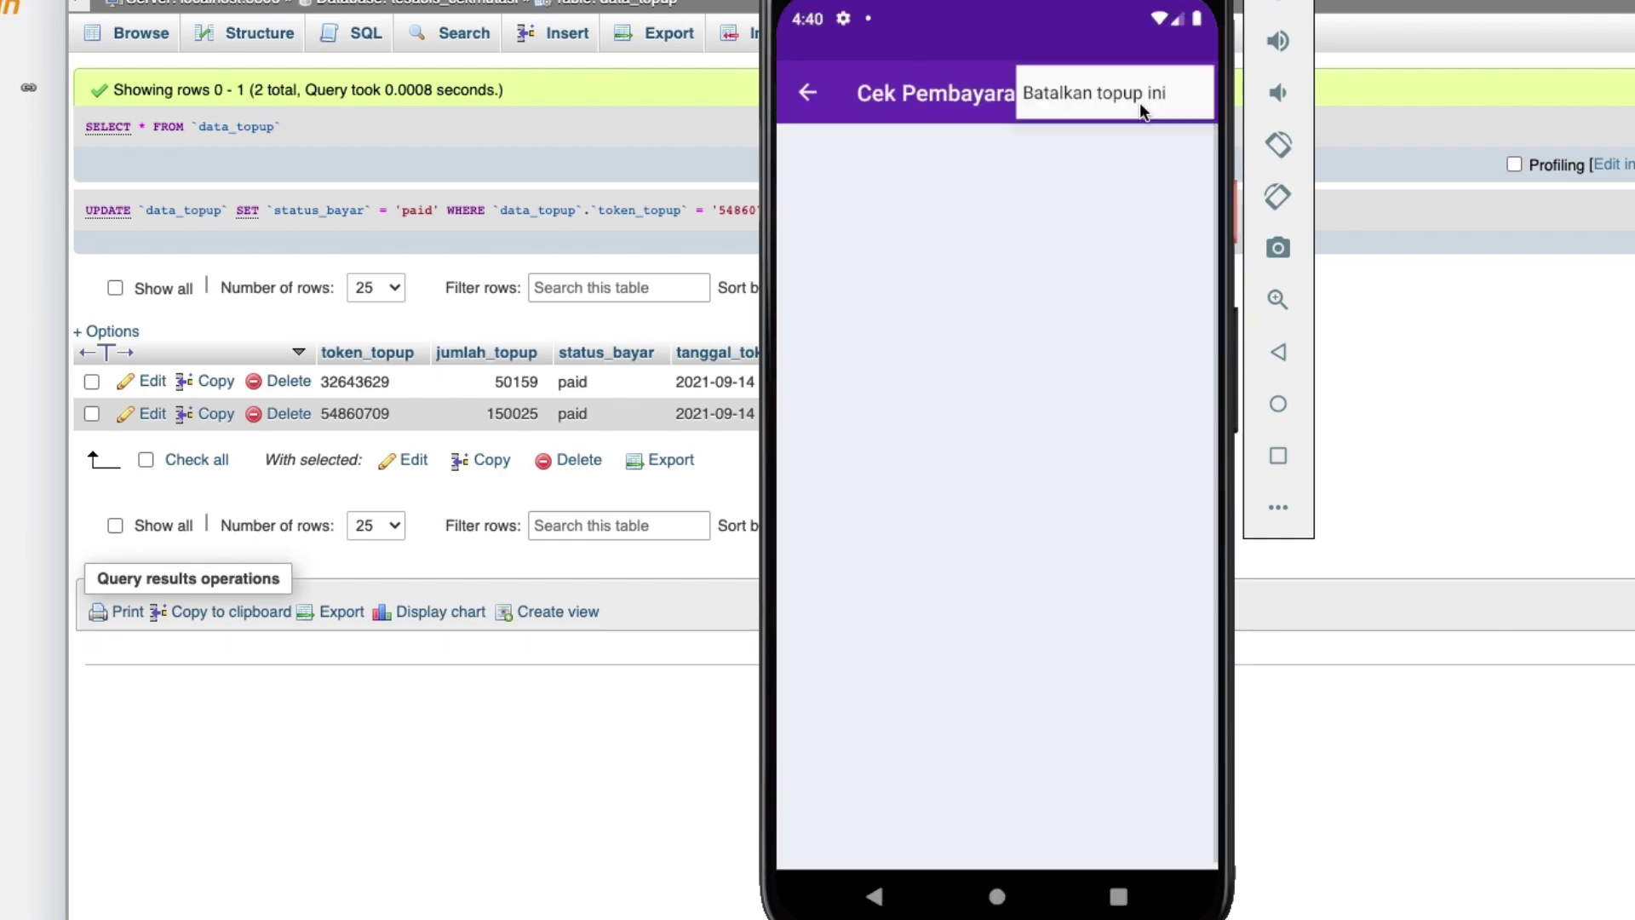
pyautogui.click(1122, 94)
pyautogui.click(1133, 526)
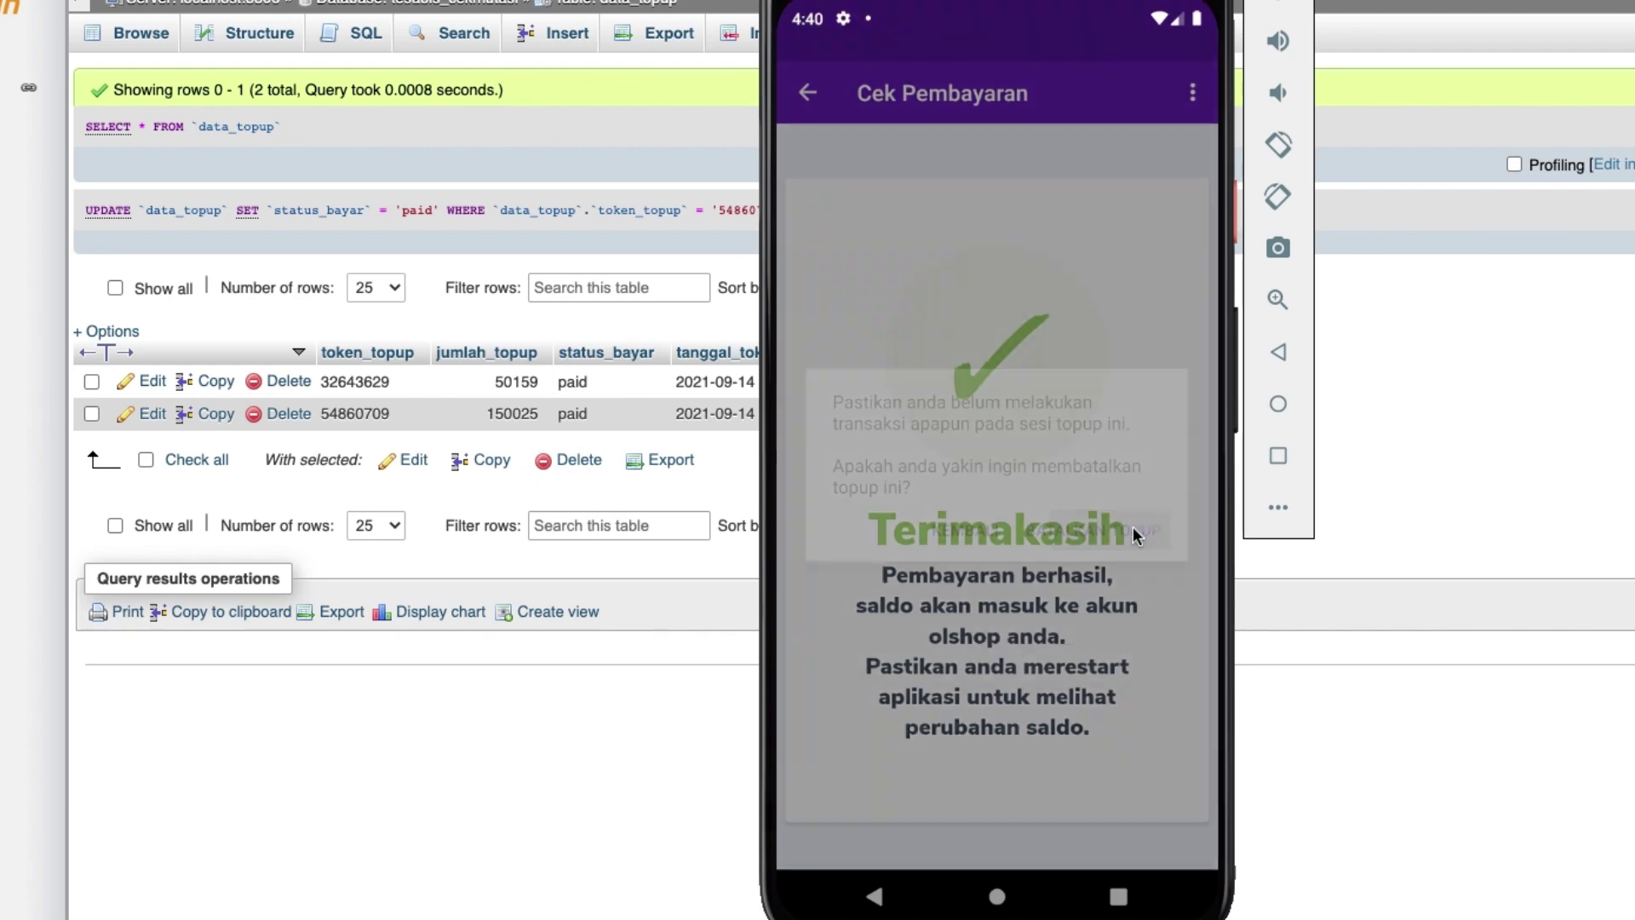
pyautogui.click(1100, 262)
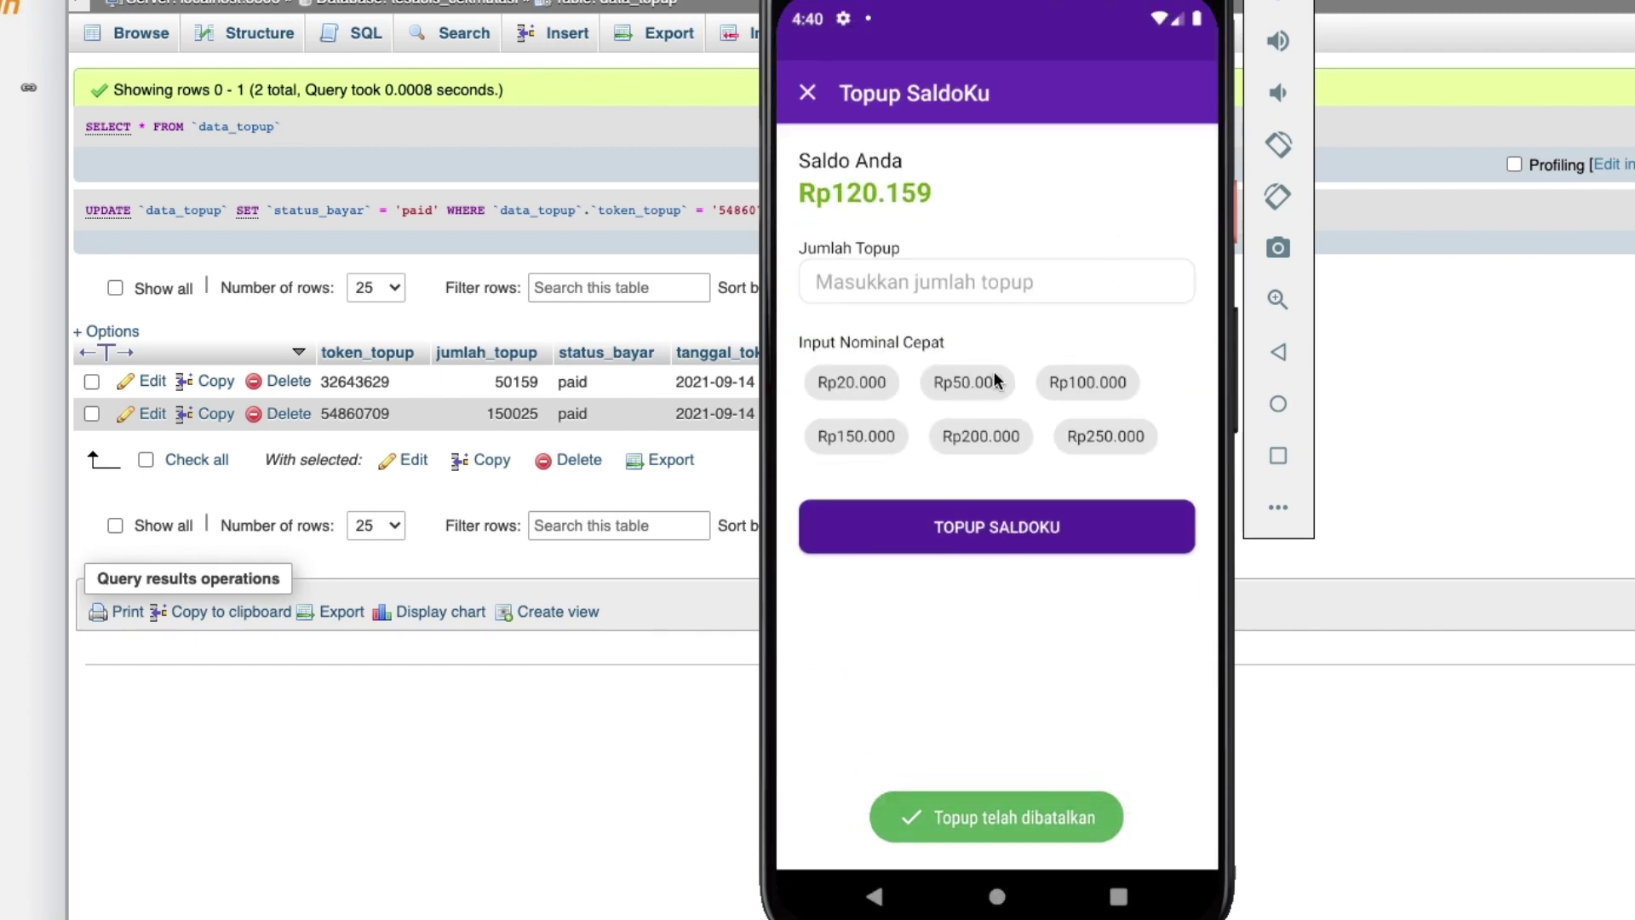
# Submit a Rp50.000 topup, producing a Rp50.119 transfer total.
pyautogui.click(994, 380)
pyautogui.click(1029, 544)
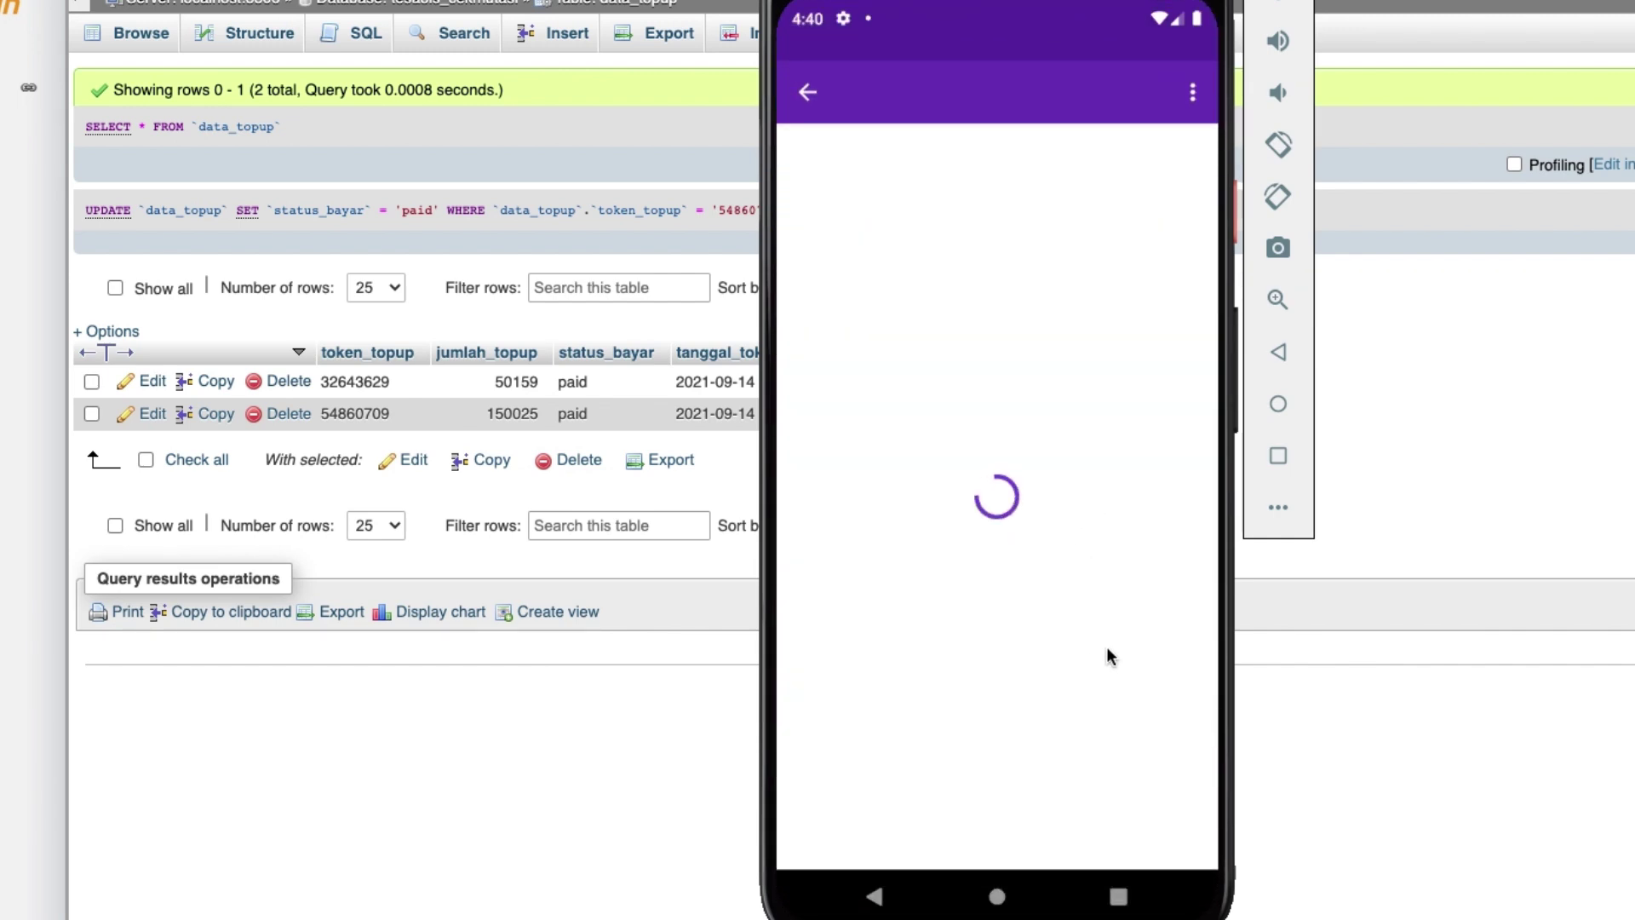
pyautogui.moveTo(1113, 730); pyautogui.dragTo(1121, 341)
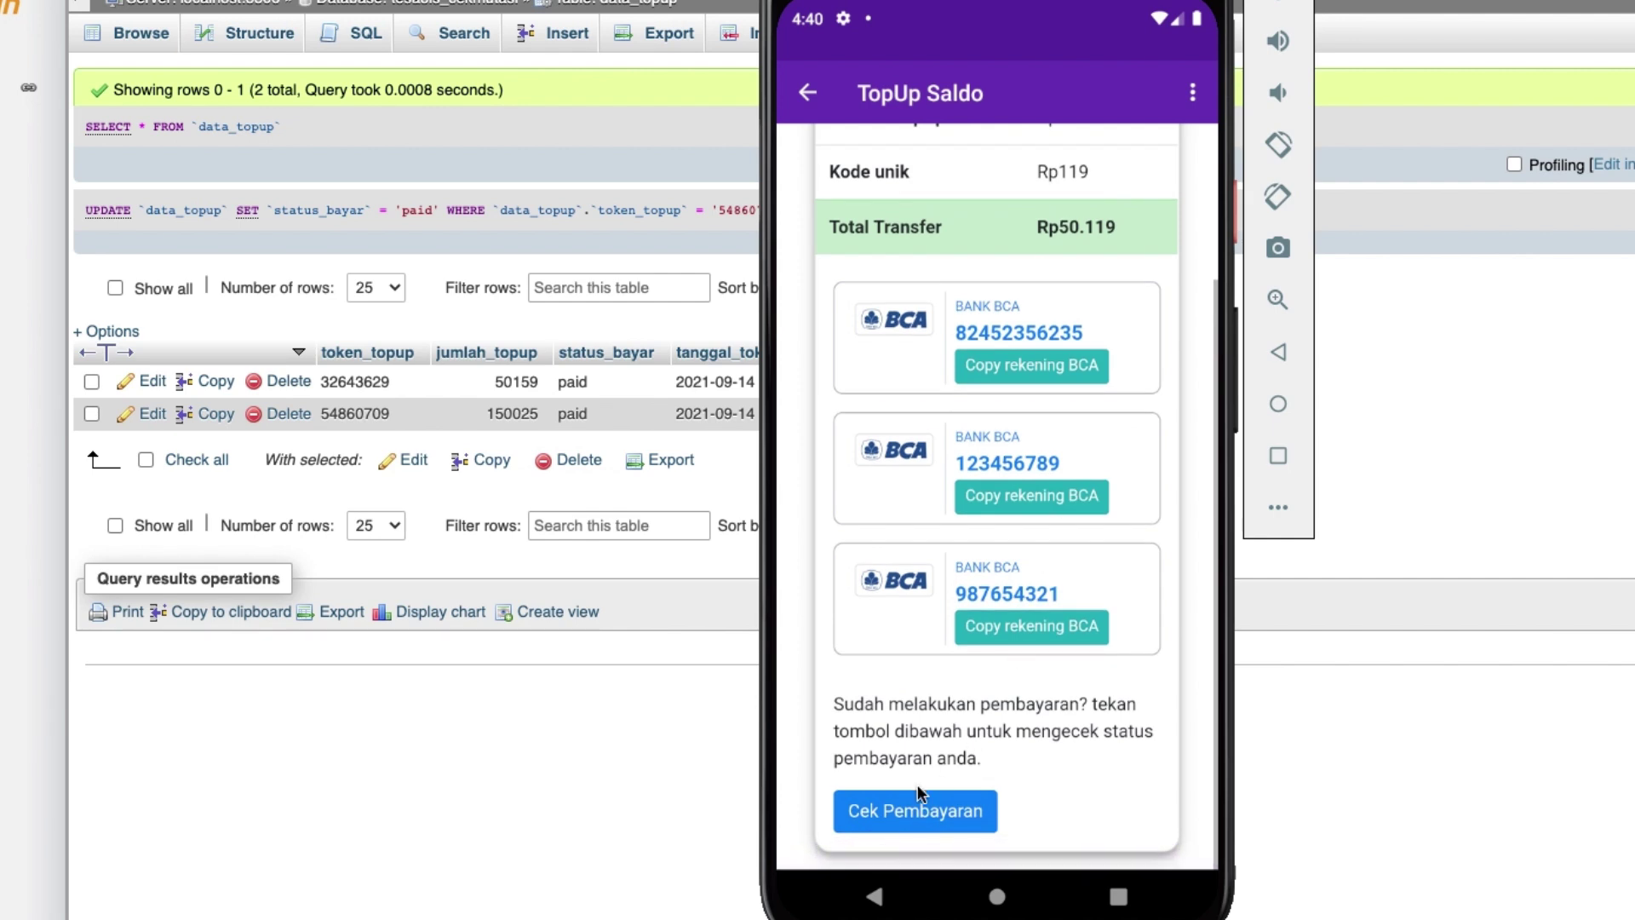
pyautogui.moveTo(1128, 533); pyautogui.dragTo(1096, 253)
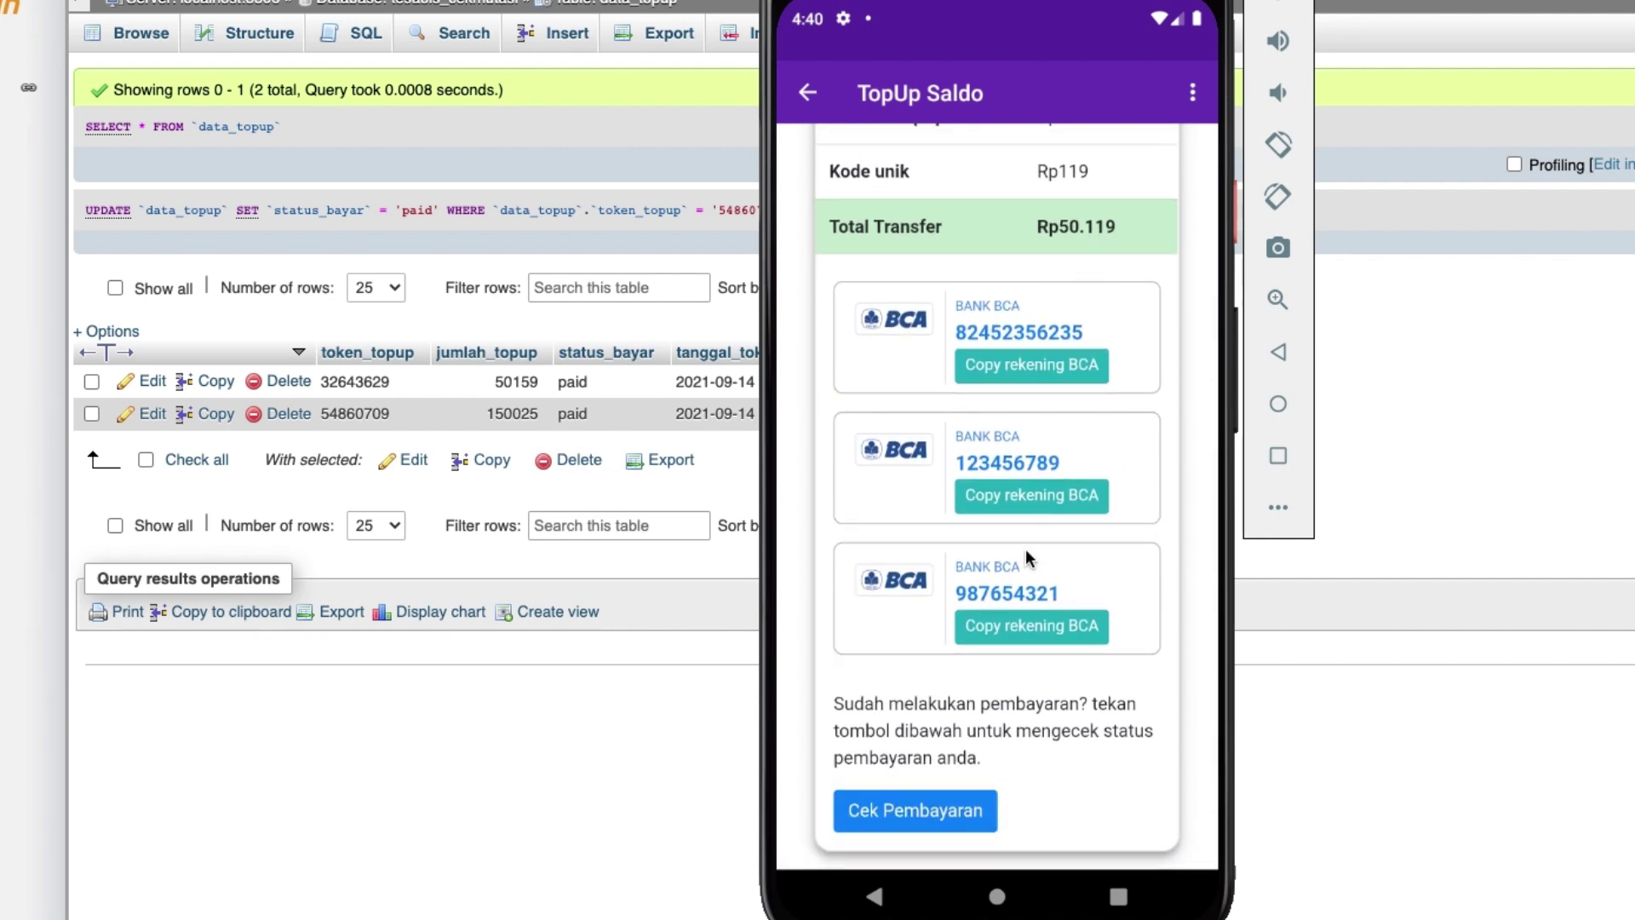
# Run Cek Pembayaran, which reports the Rp50.119 payment as Belum Terdeteksi.
pyautogui.click(934, 811)
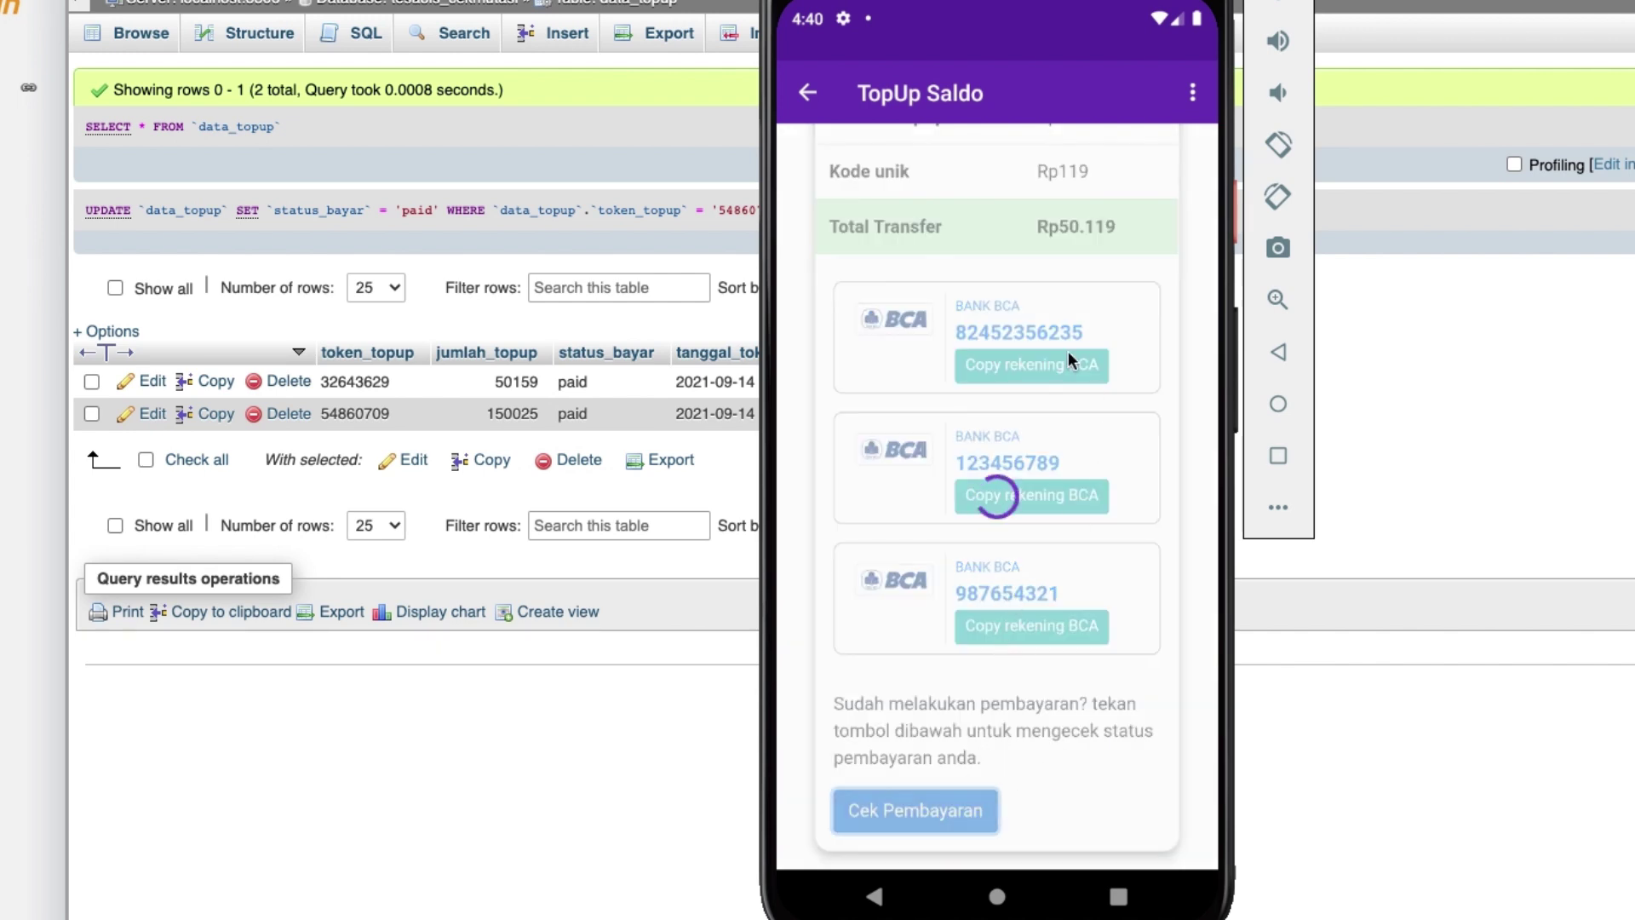
pyautogui.scroll(-1, 1065, 563)
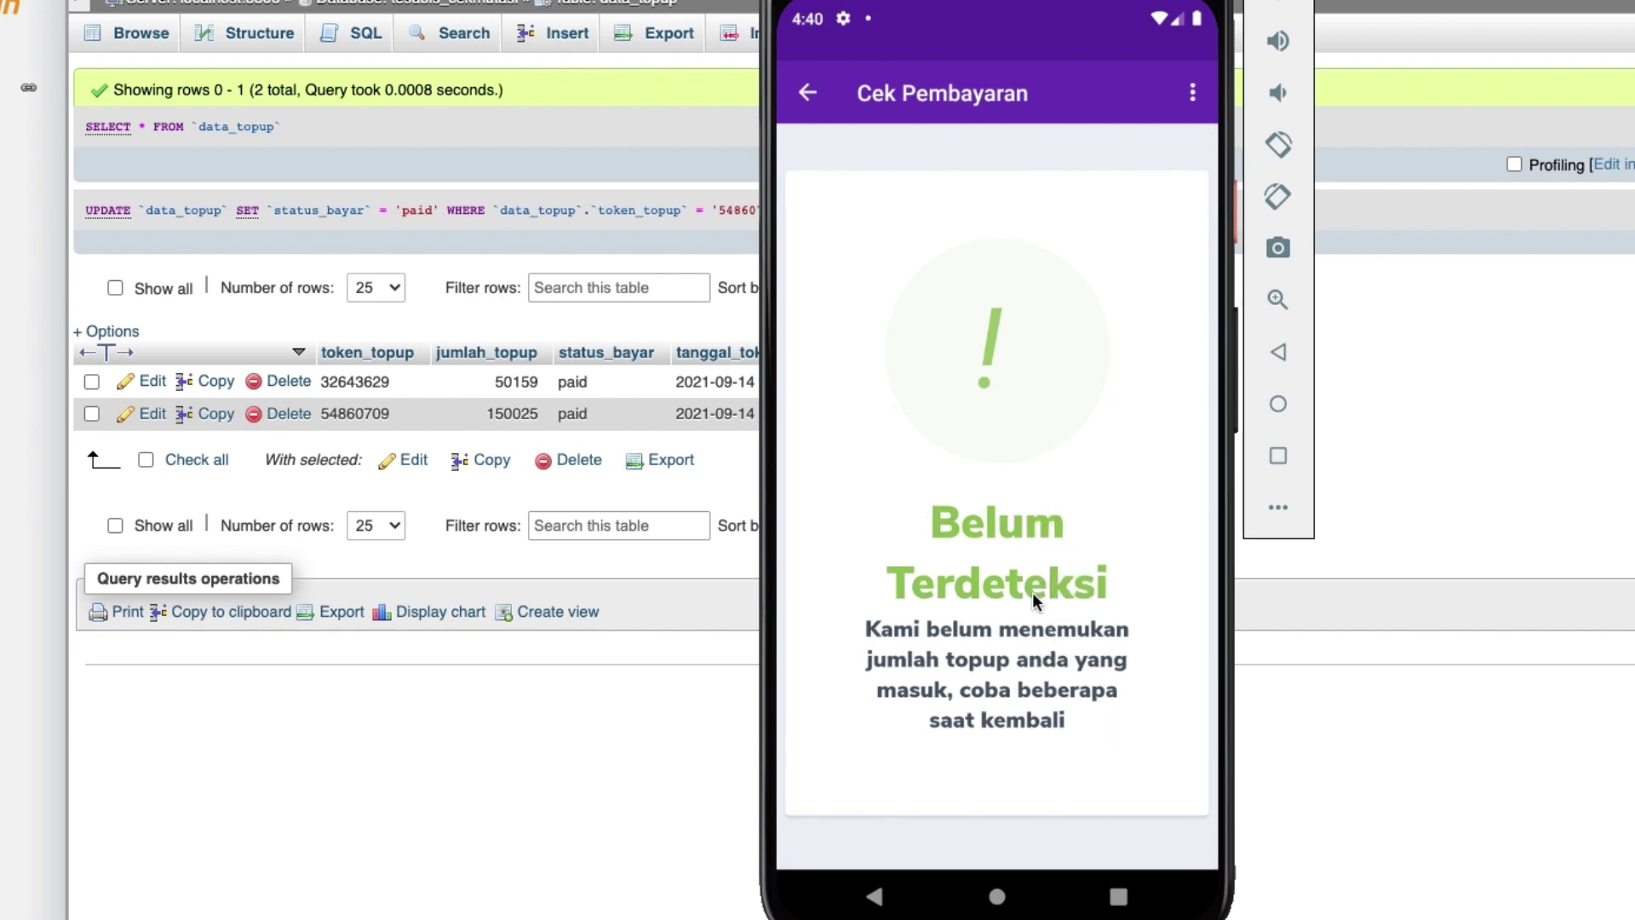
pyautogui.click(808, 92)
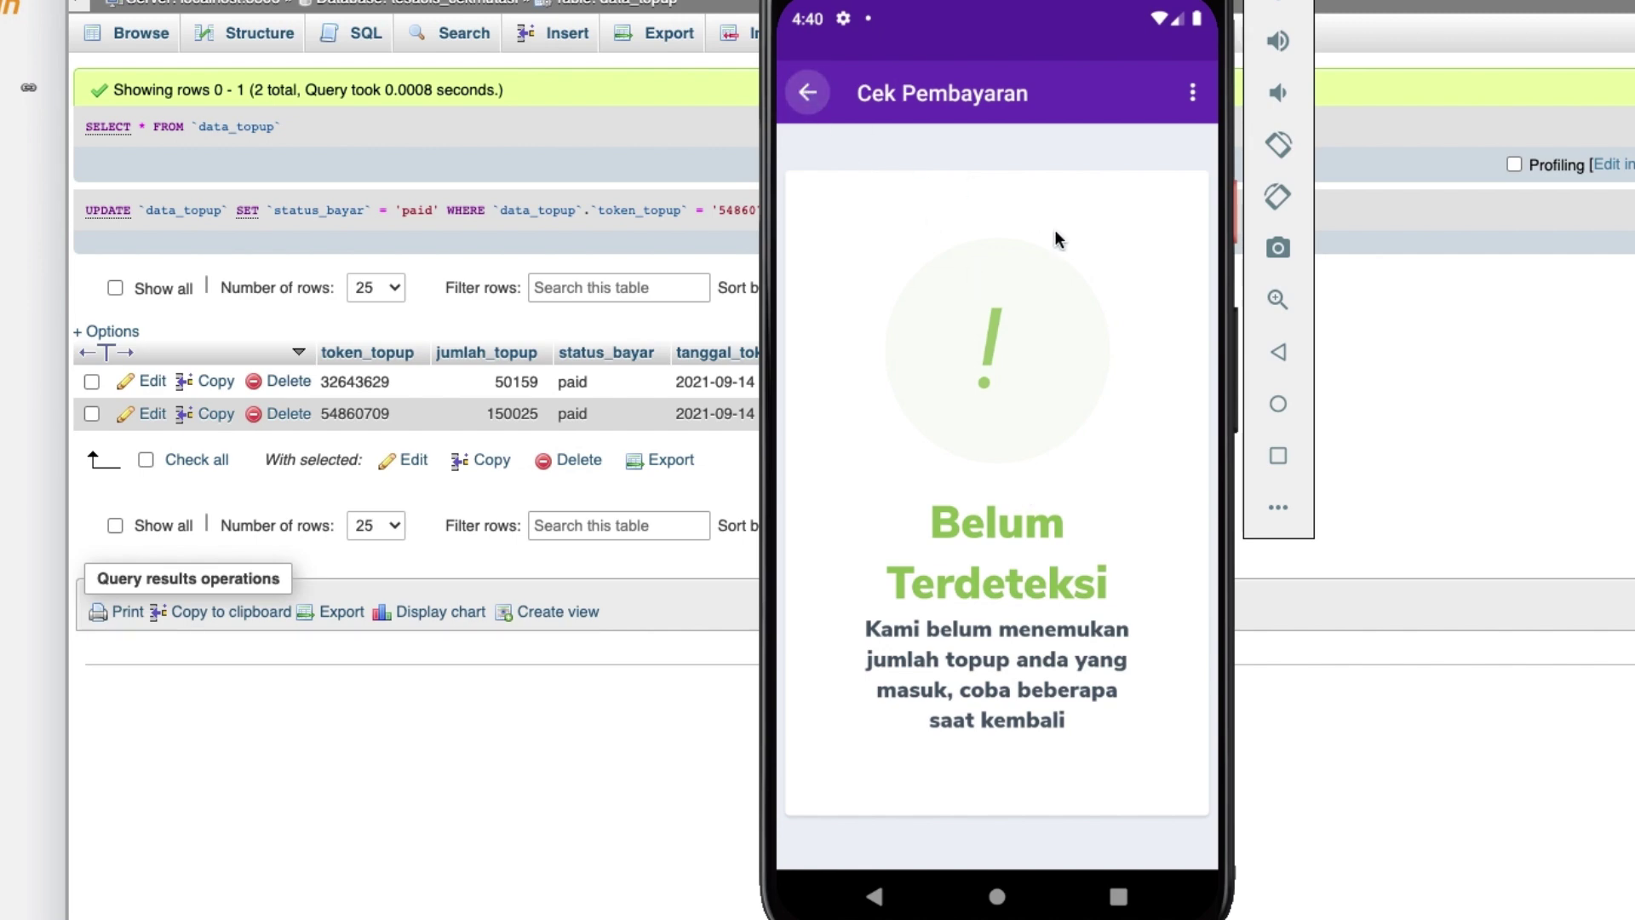
pyautogui.scroll(1, 1114, 279)
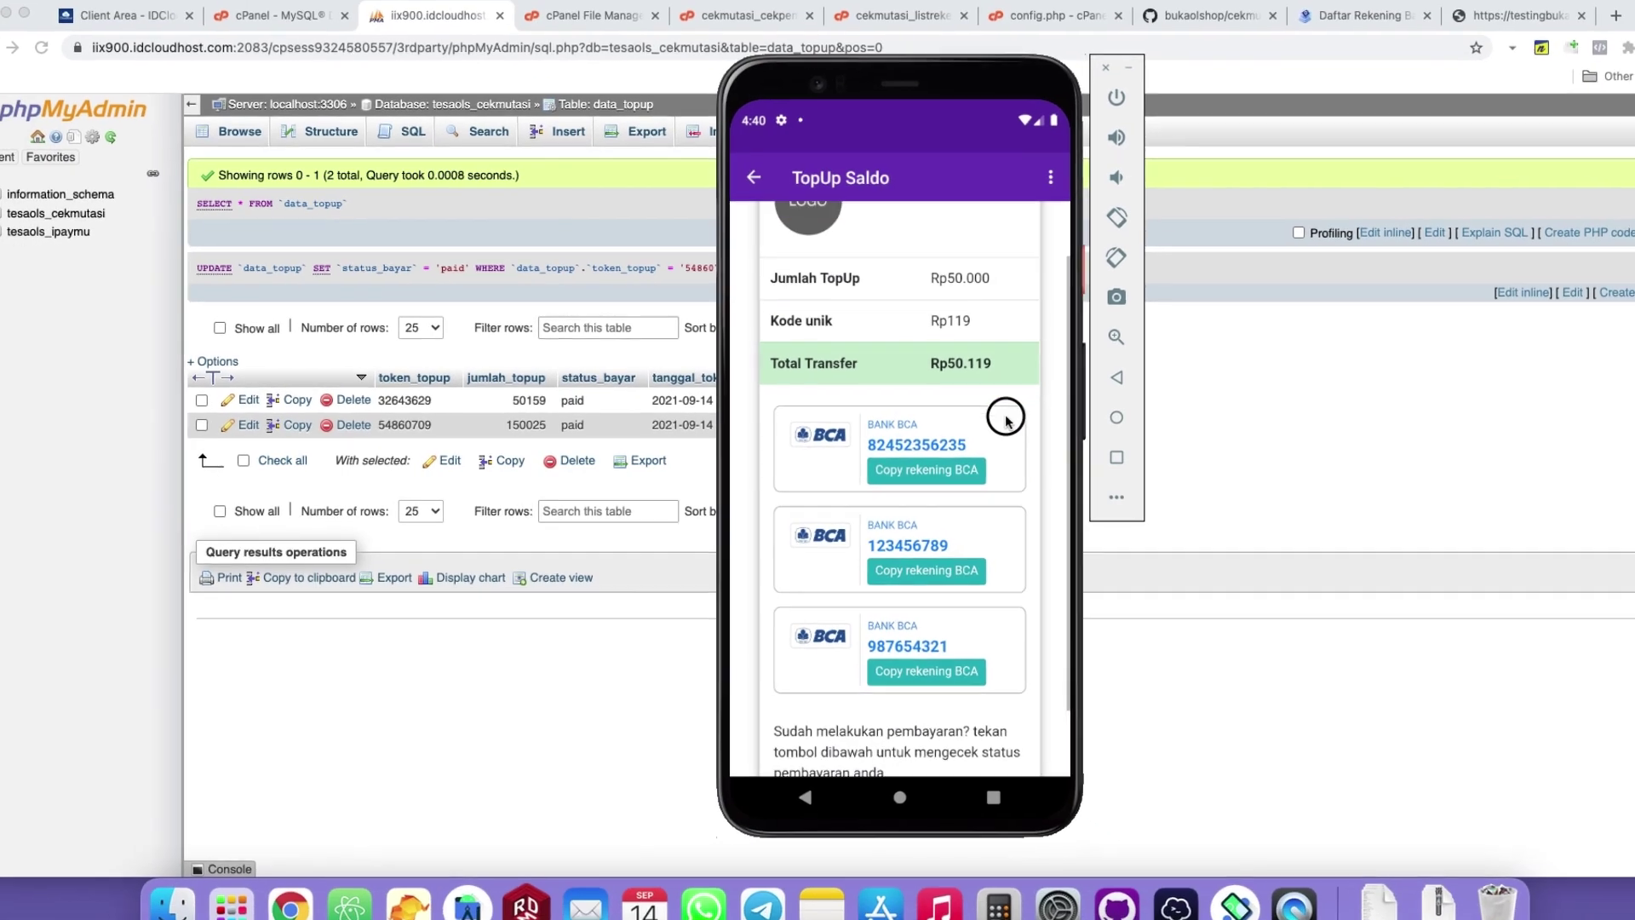
pyautogui.scroll(1, 1120, 375)
pyautogui.scroll(-2, 977, 398)
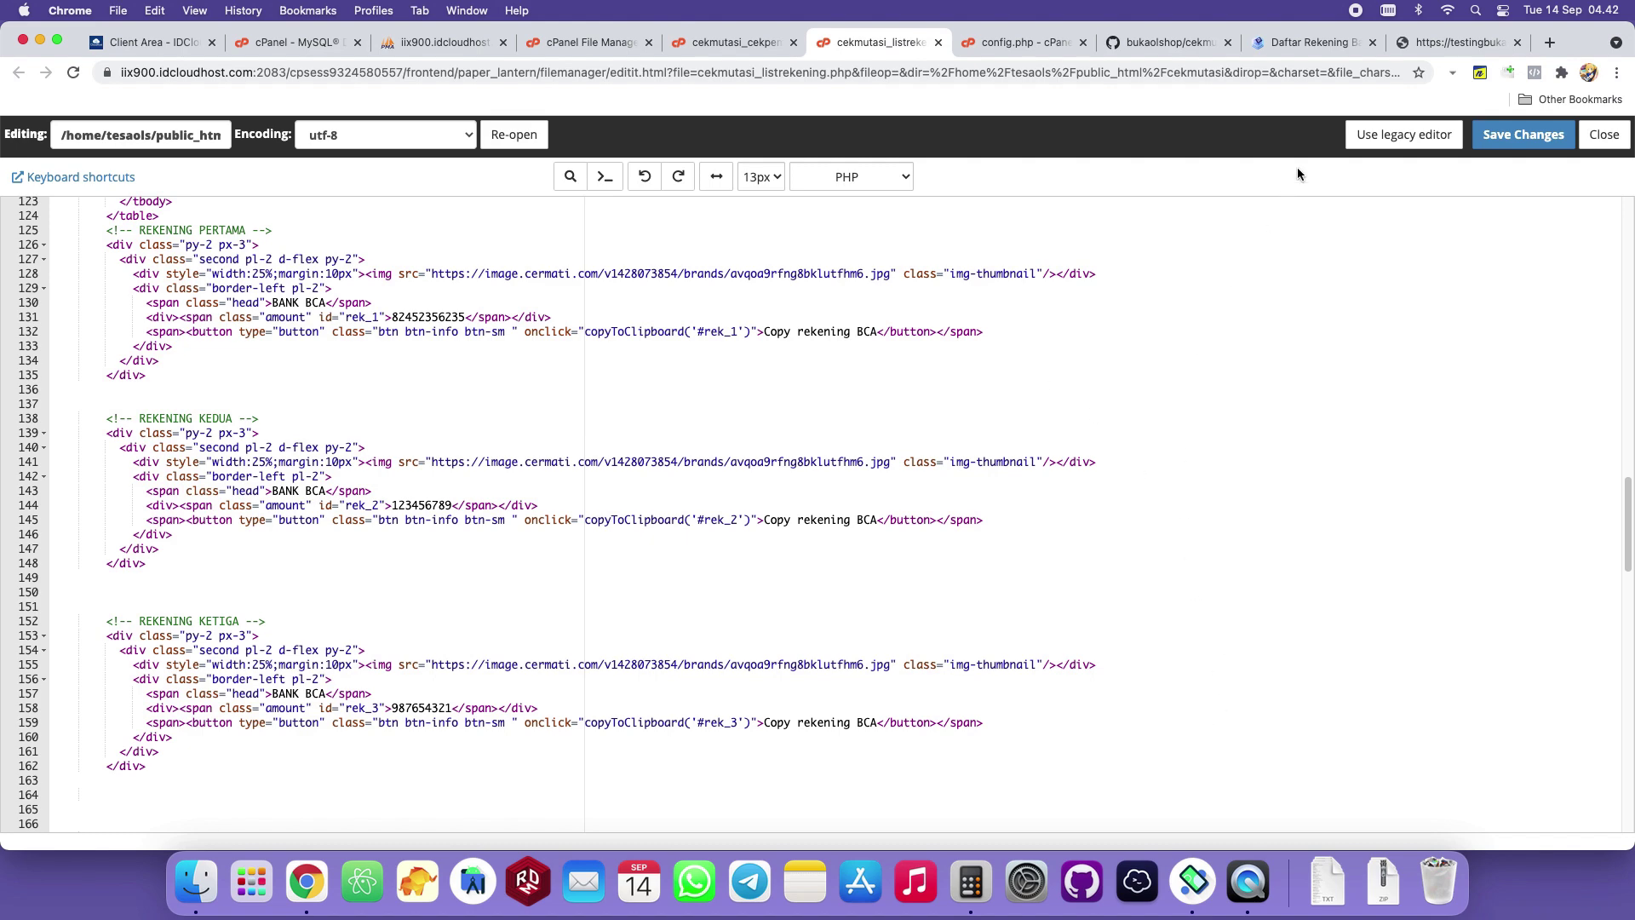
# Switch to cekmutasi.co.id's Daftar Rekening Bank page showing the Bank BCA account.
pyautogui.click(1273, 53)
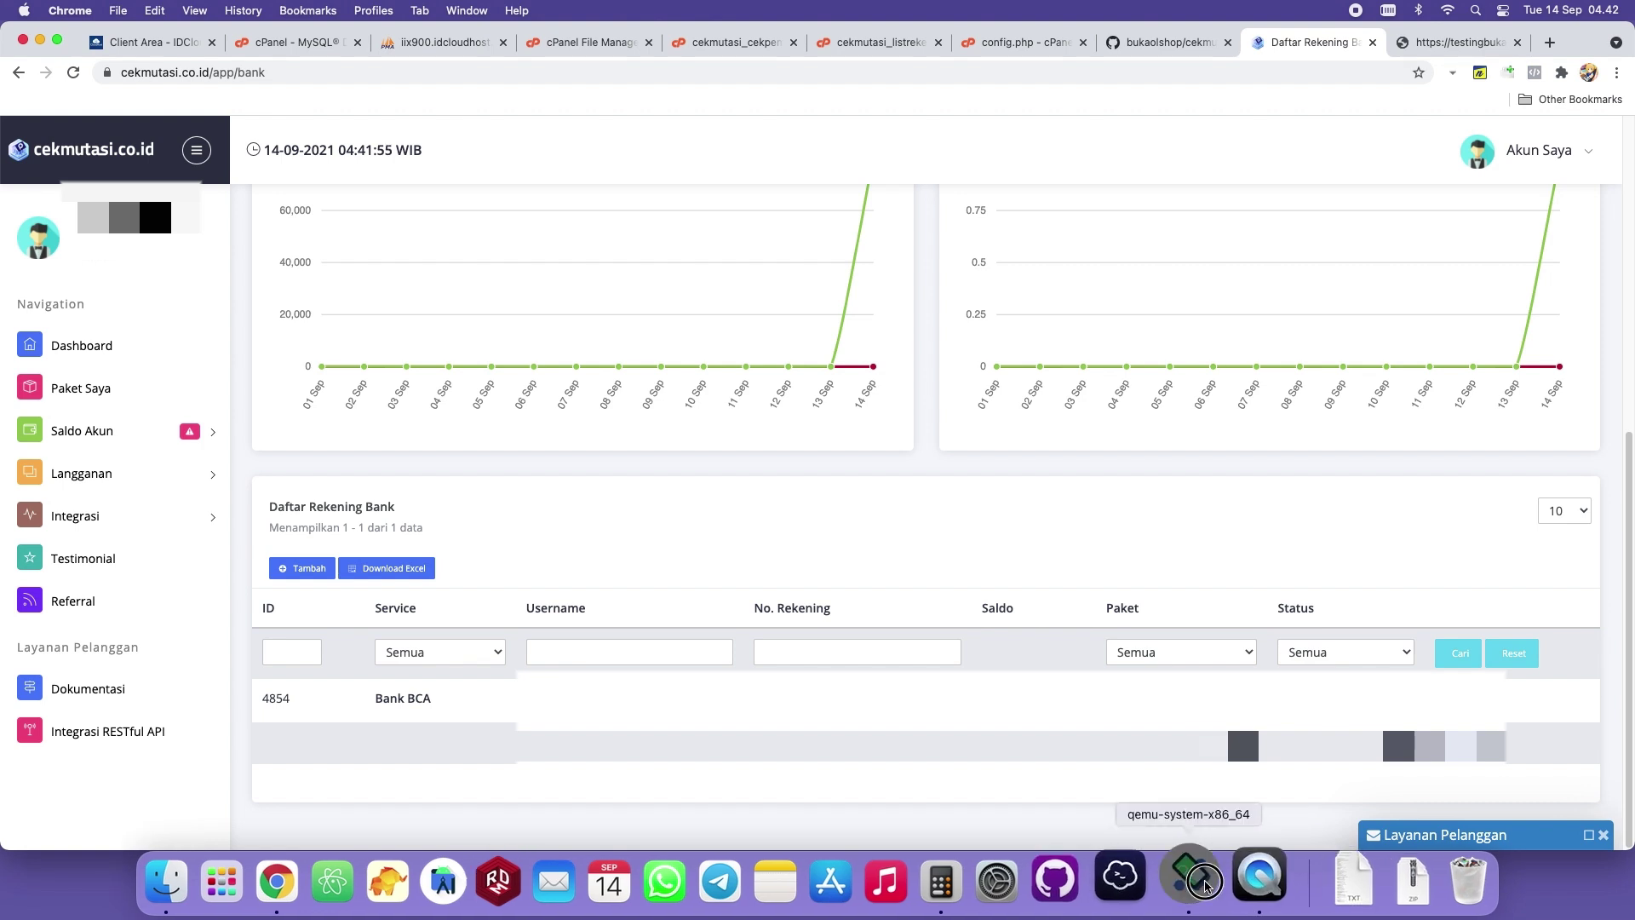
# Relaunch bukaOlshop in the phone emulator, then return to cPanel's MySQL Databases page showing the cekmutasi database.
pyautogui.click(1246, 881)
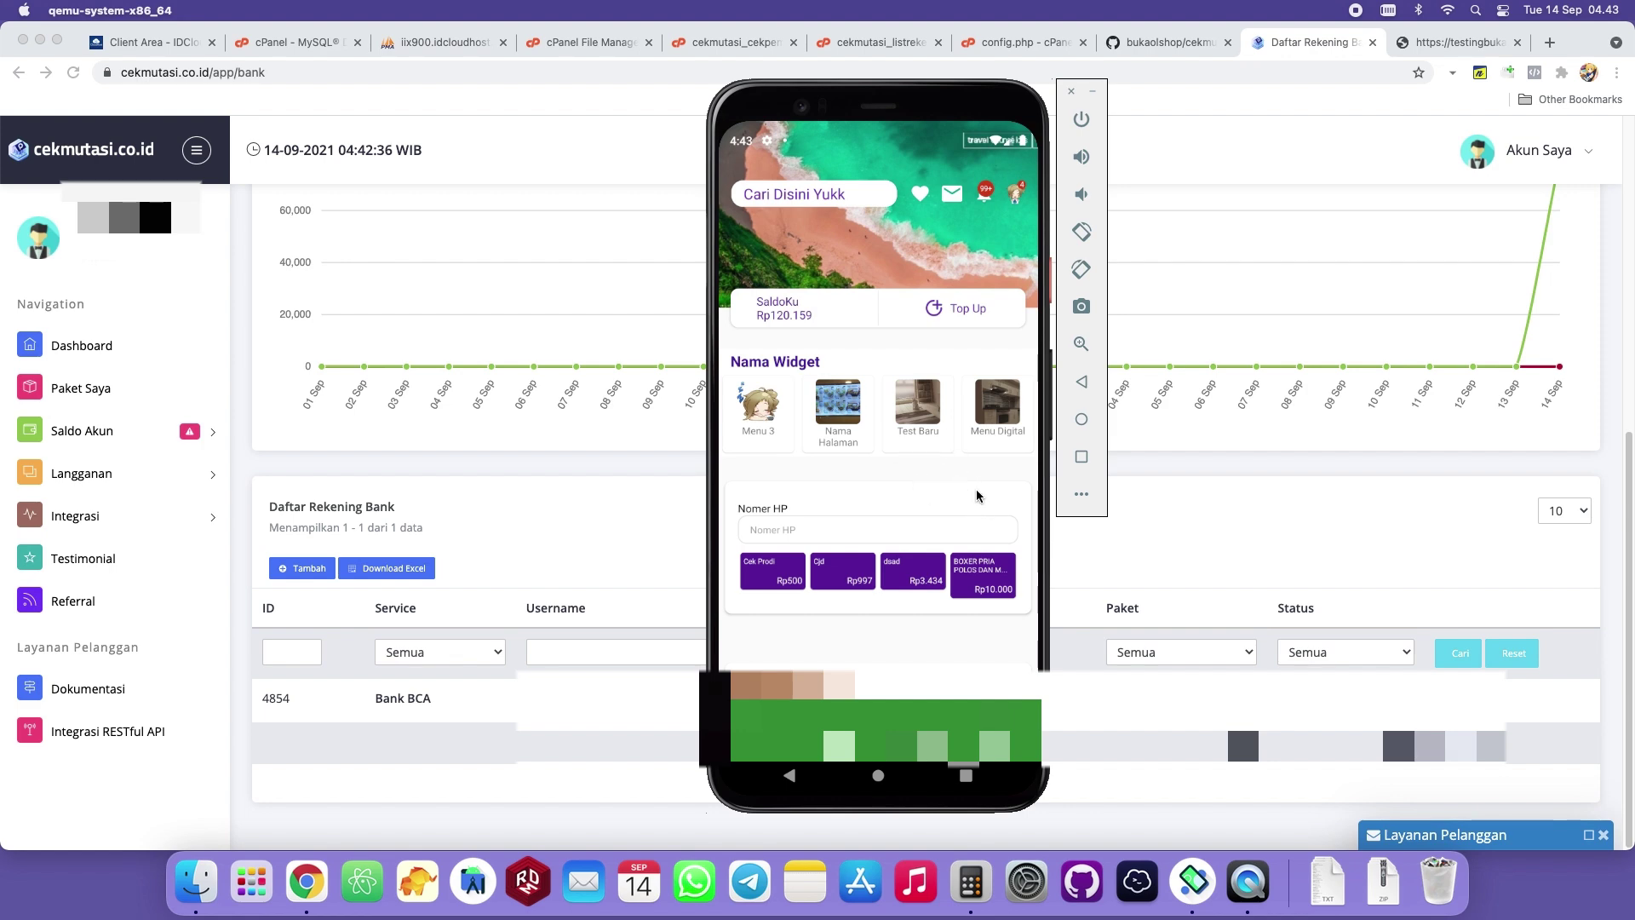
pyautogui.click(1084, 386)
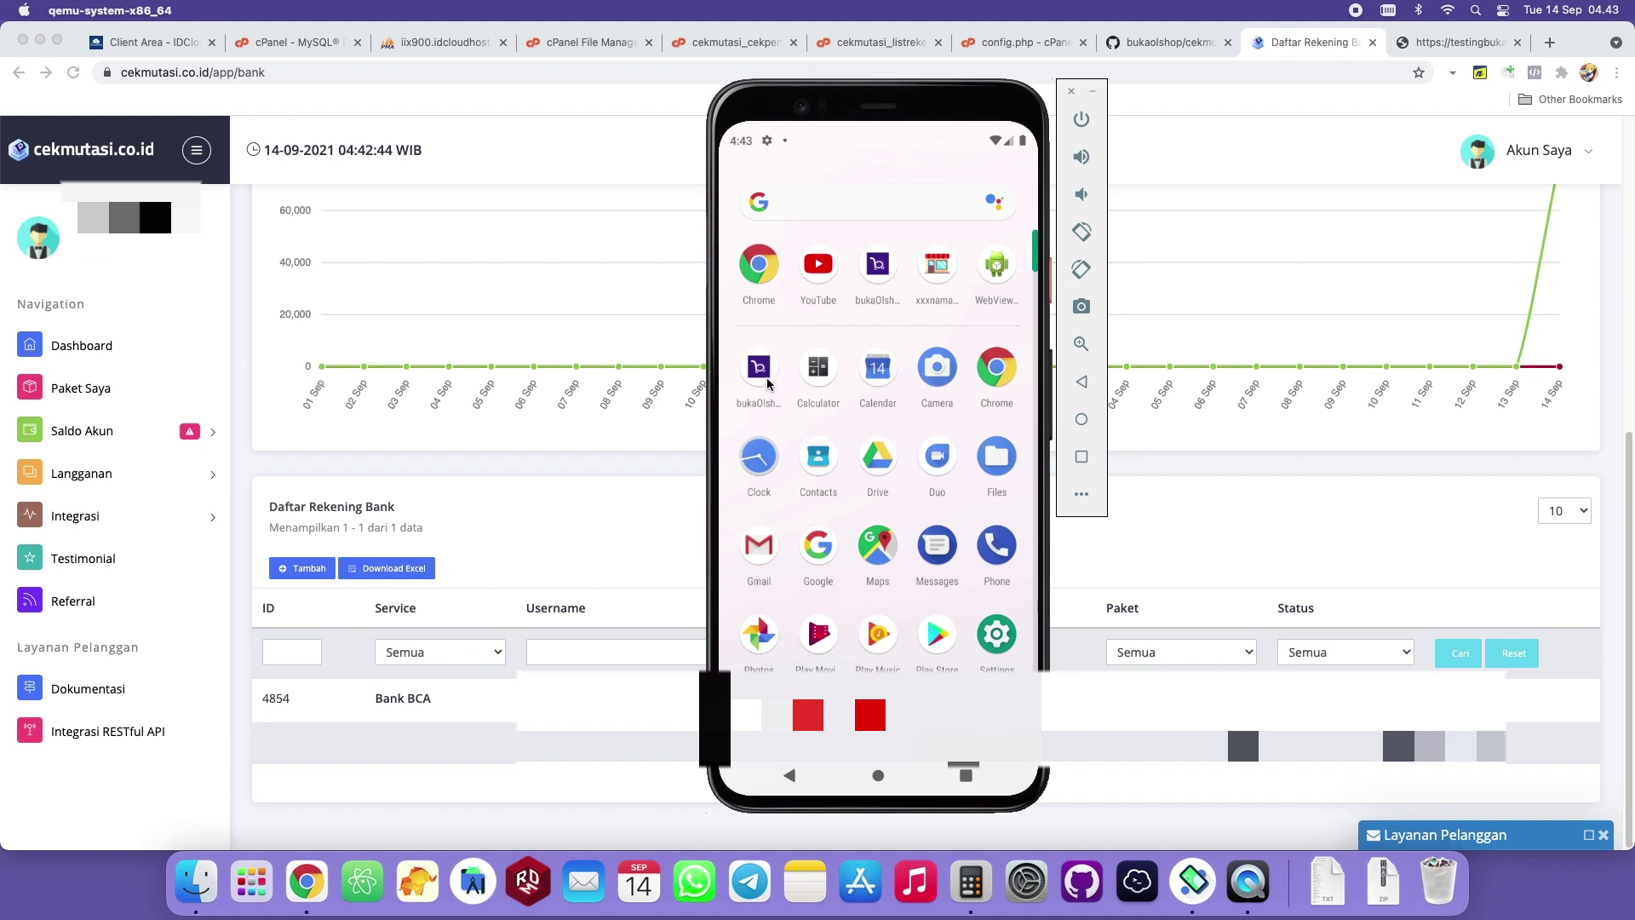
pyautogui.click(767, 383)
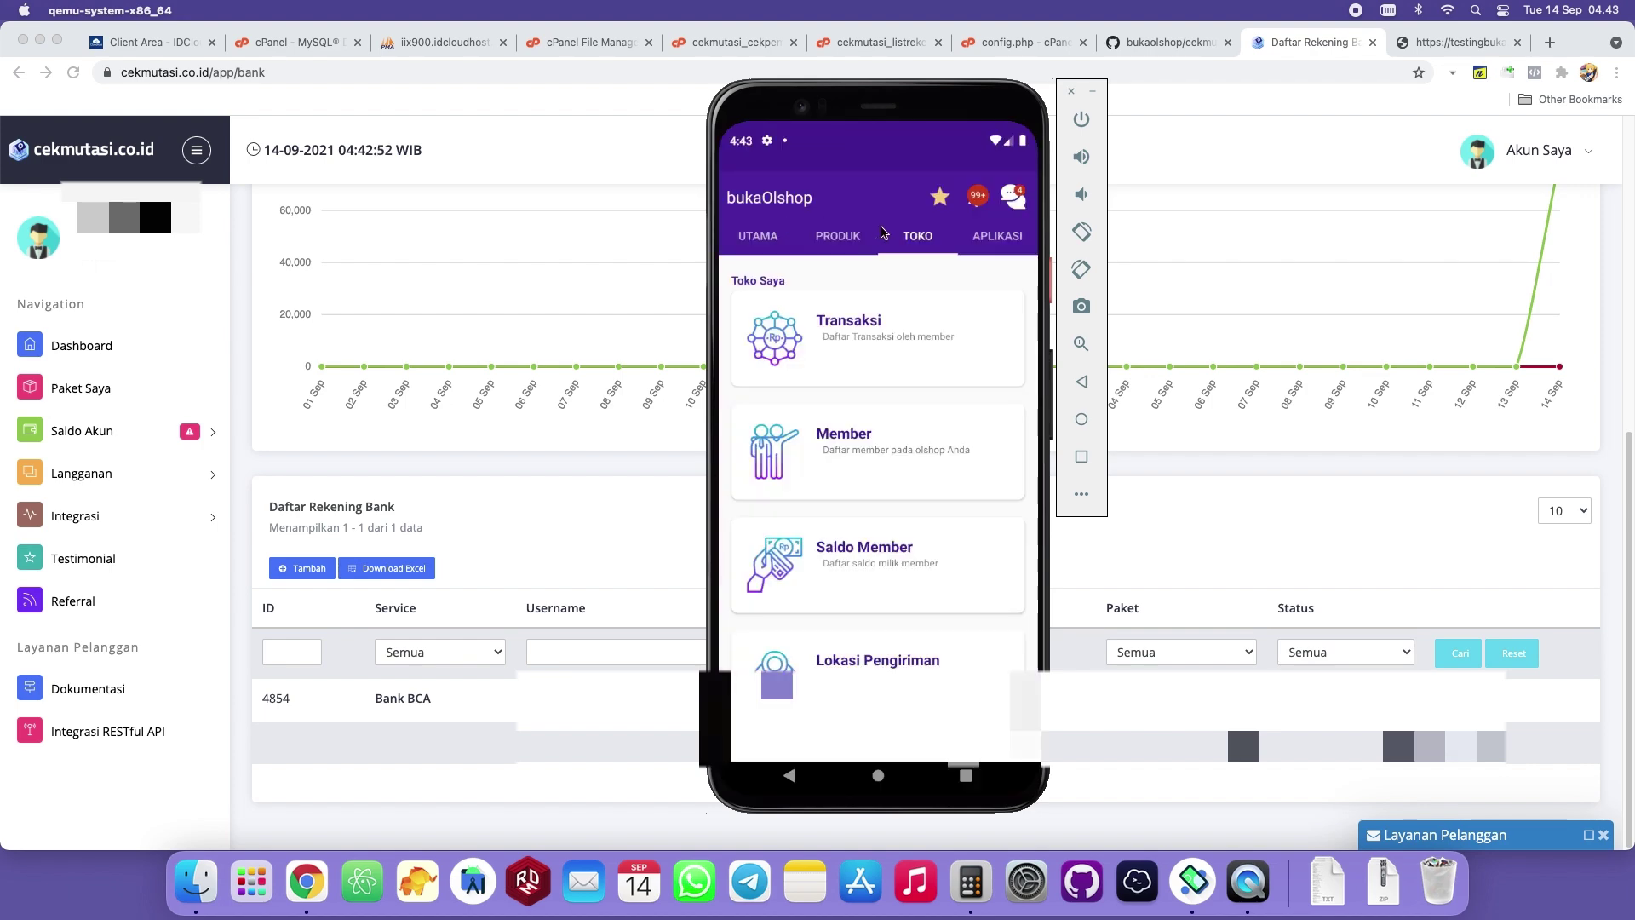
pyautogui.click(577, 42)
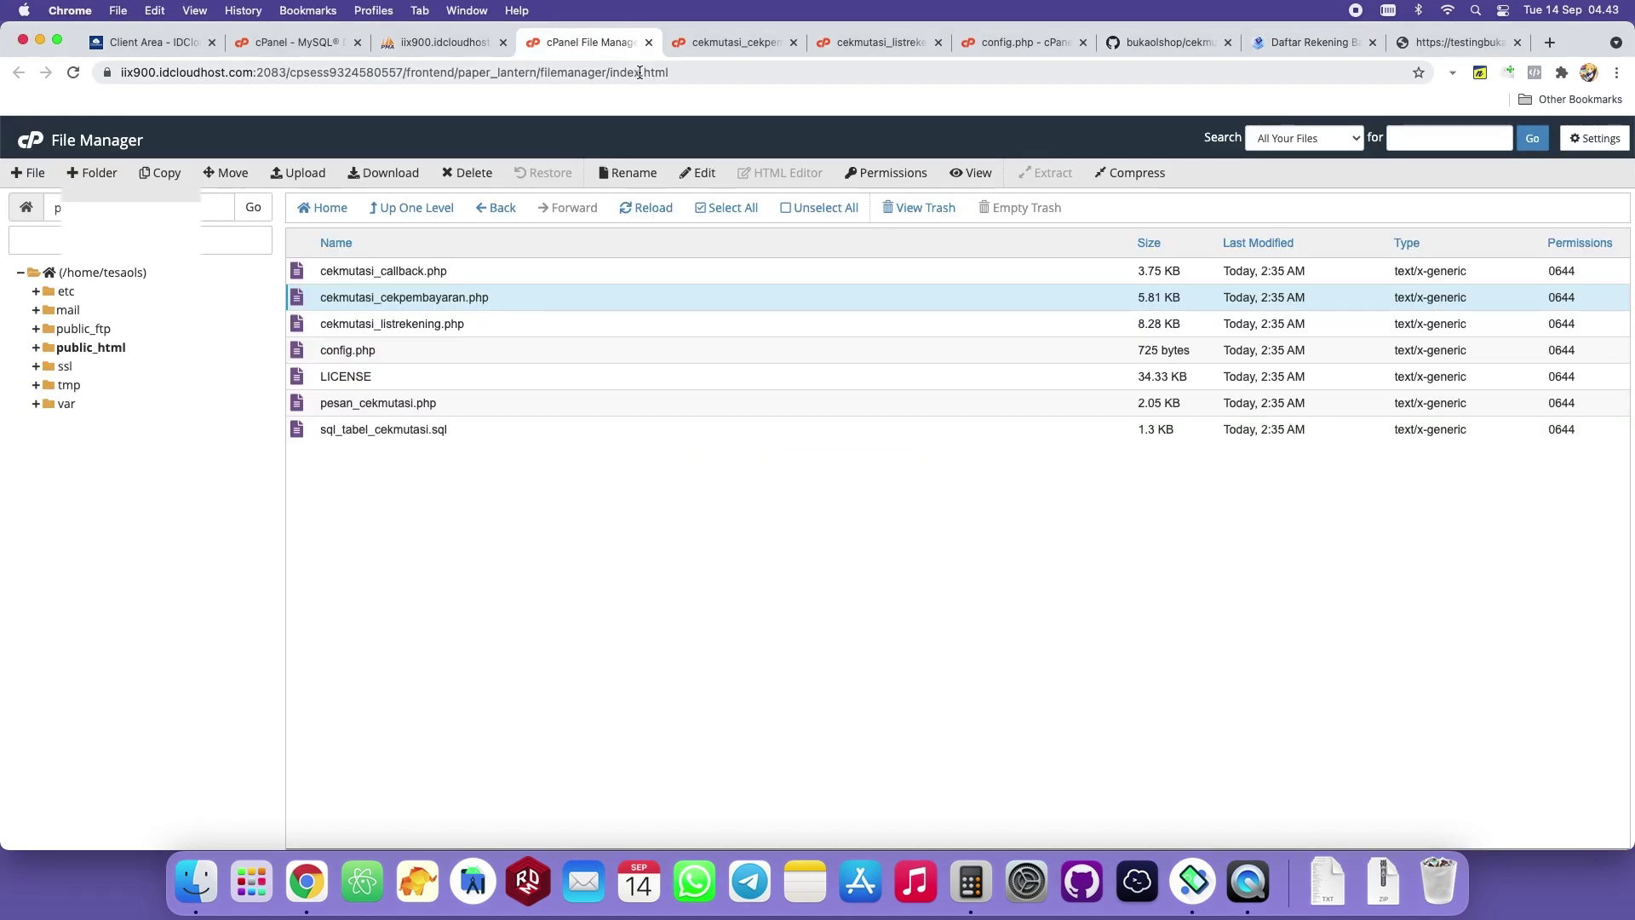
pyautogui.click(294, 42)
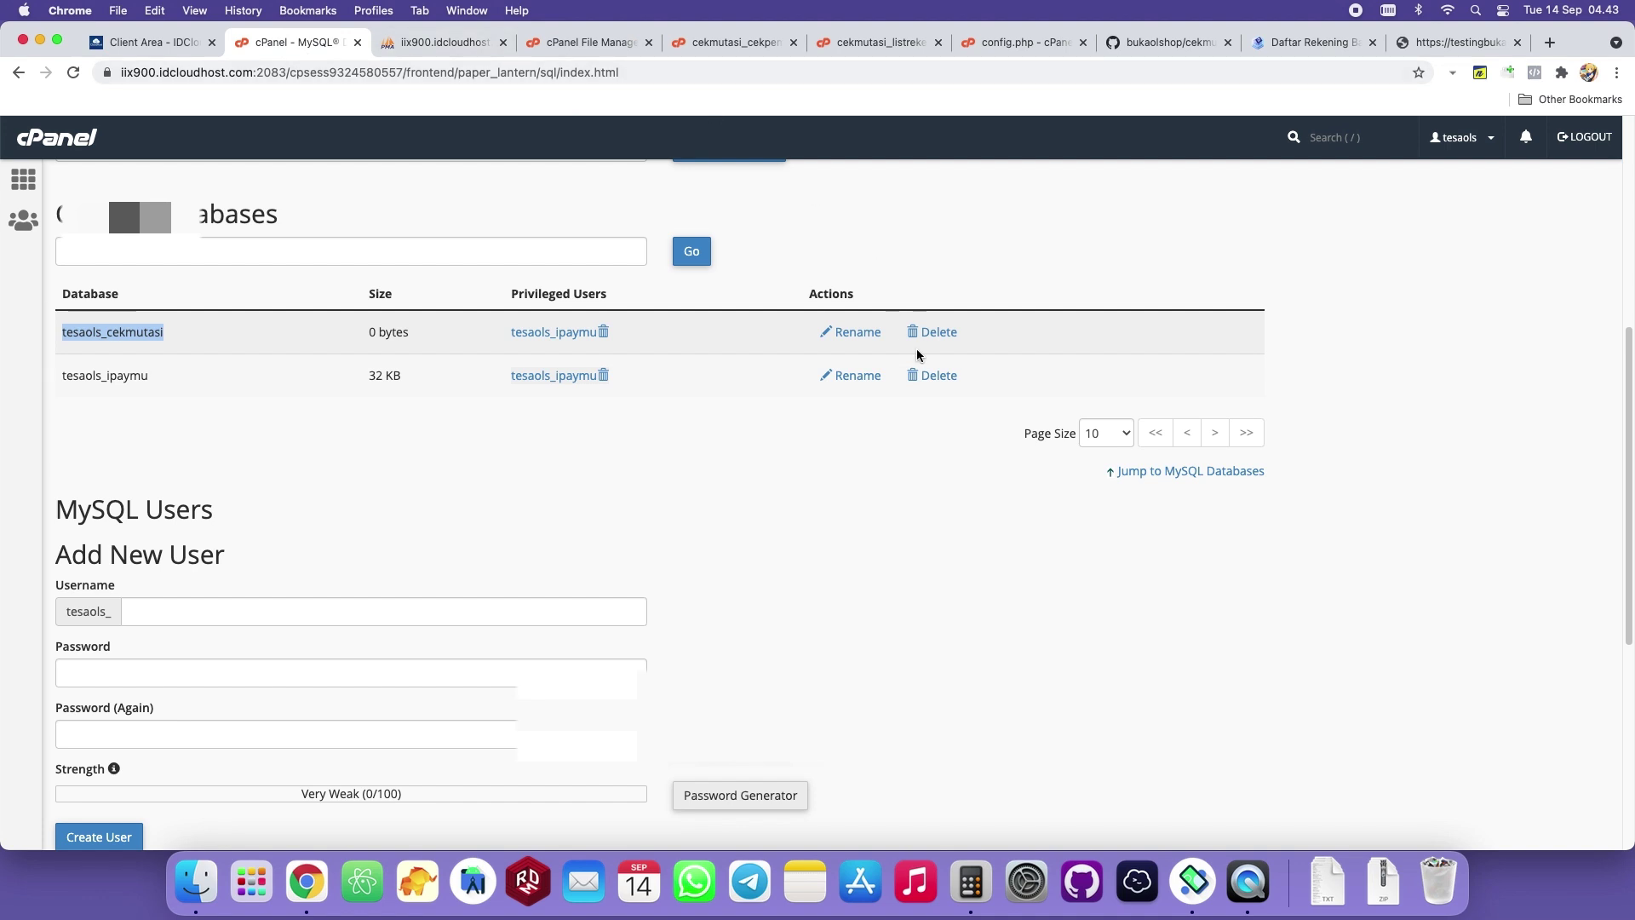